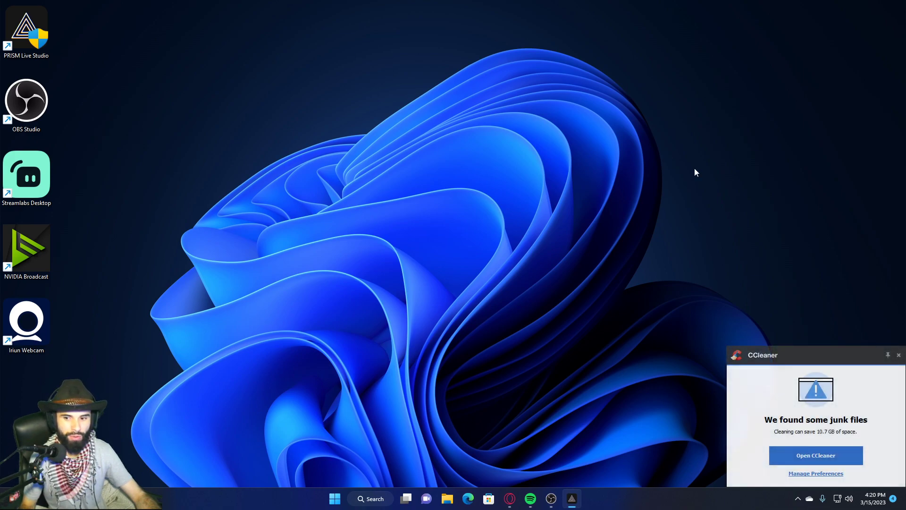
Dismiss the CCleaner notification and place the PRISM Live Studio window on the right half of the desktop.
left_click(898, 355)
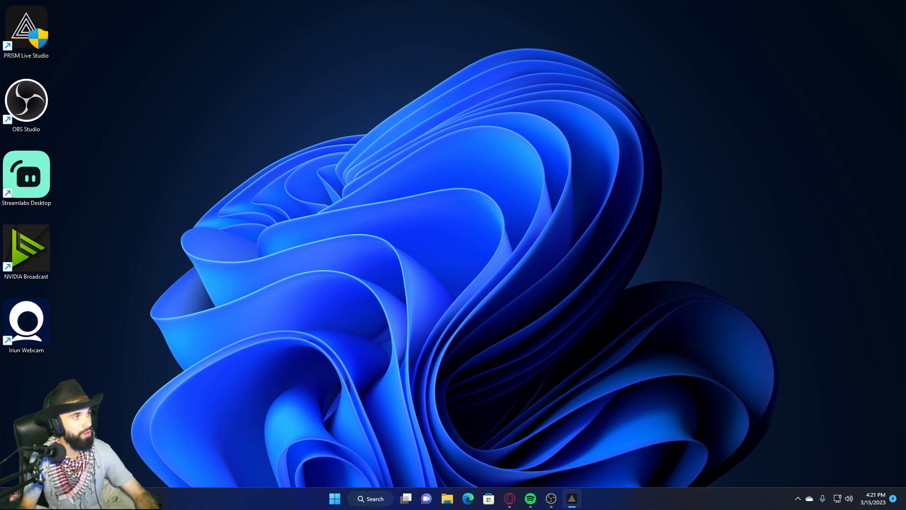
left_click_drag(0, 10, 243, 22)
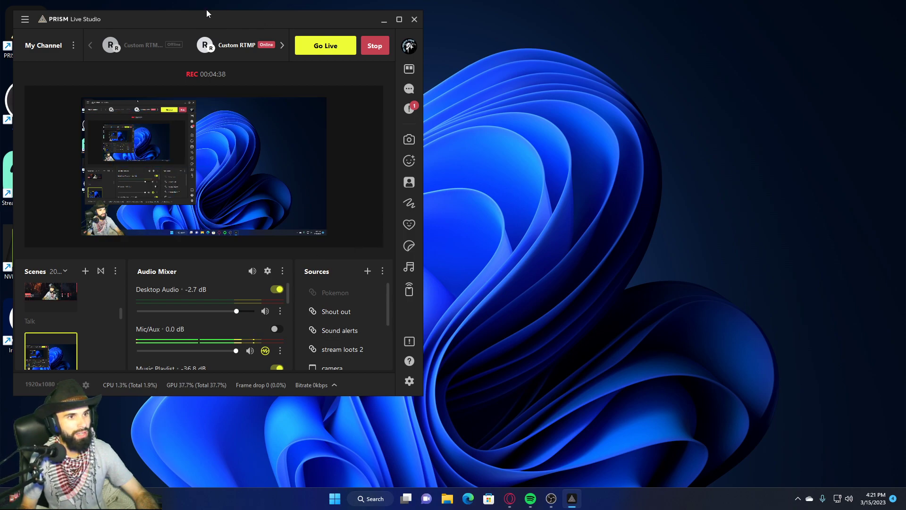
left_click_drag(208, 17, 680, 26)
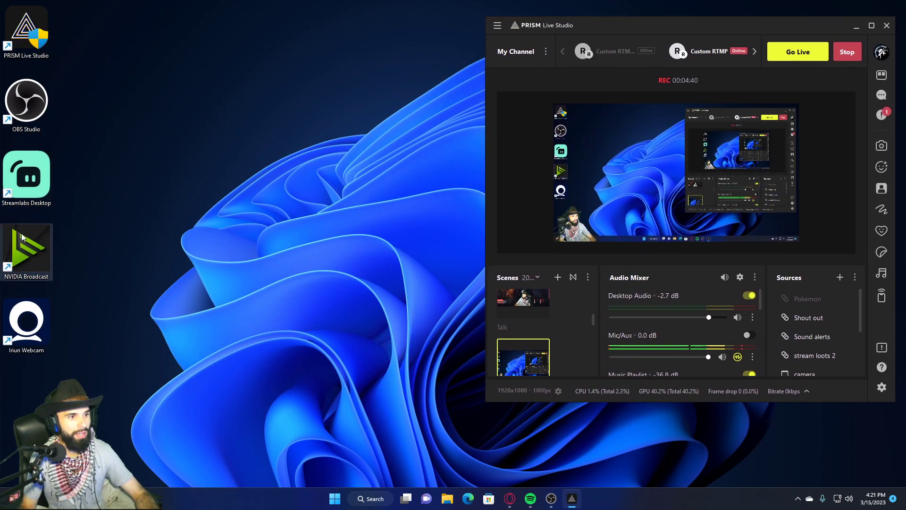
Launch OBS Studio despite the instance already running and place its window beside PRISM Live Studio.
double_click(35, 99)
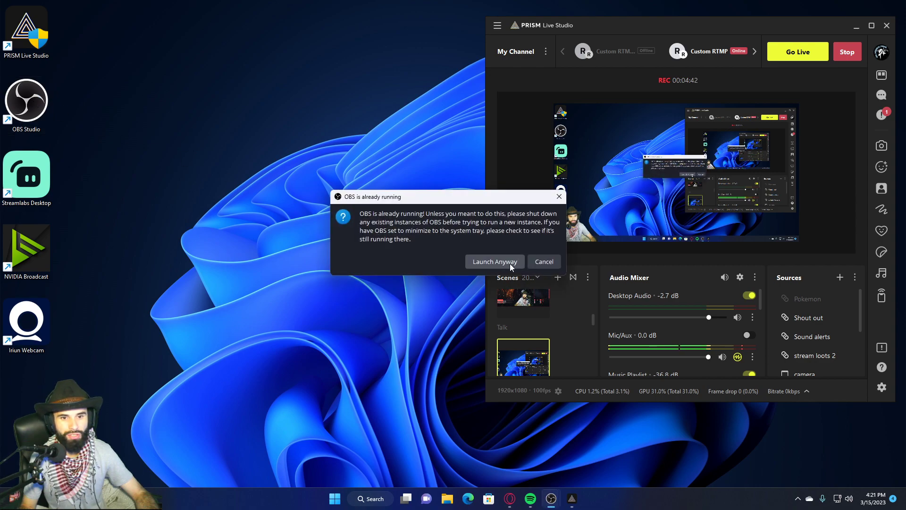
left_click(508, 262)
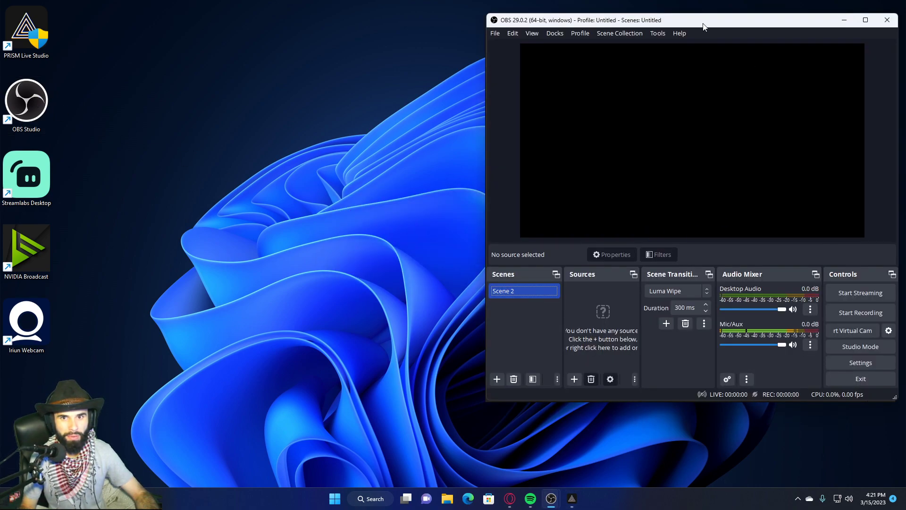
left_click_drag(703, 26, 271, 29)
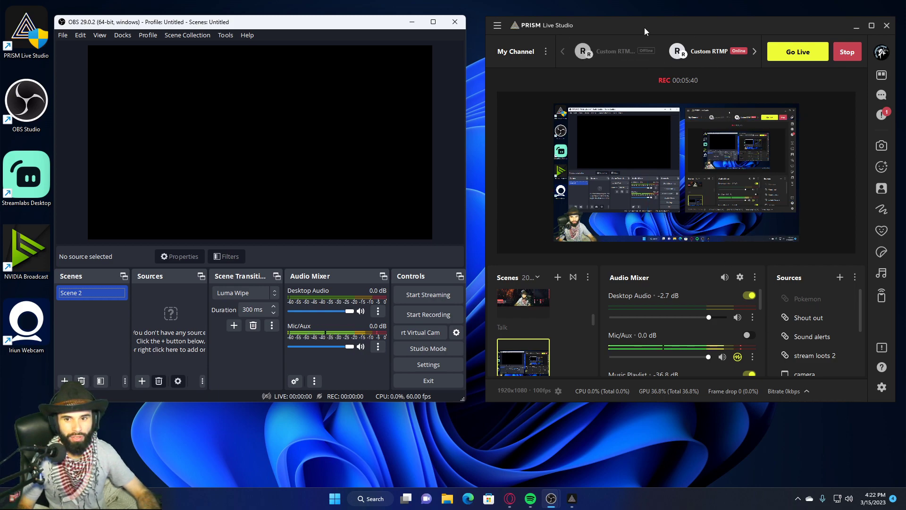
Look through the streaming platforms offered for adding a channel in PRISM Live Studio, then close the list.
mouse_move(601, 54)
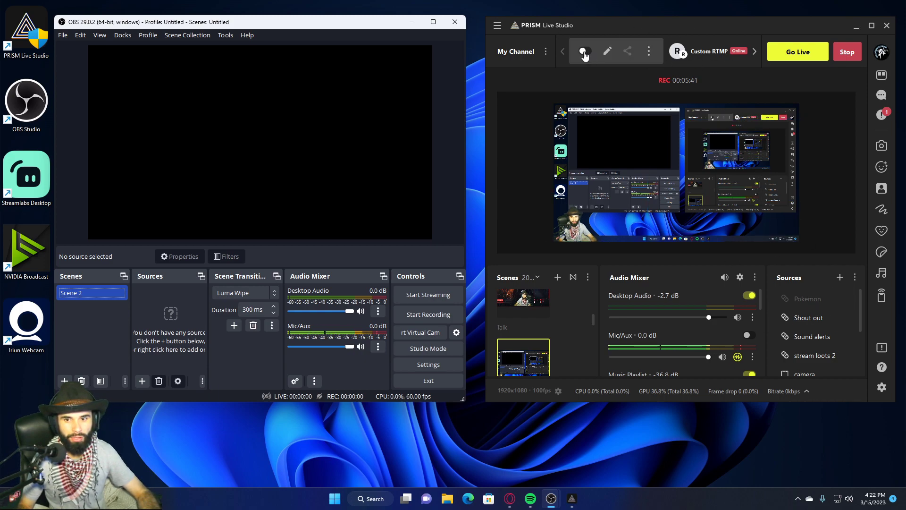
left_click(545, 51)
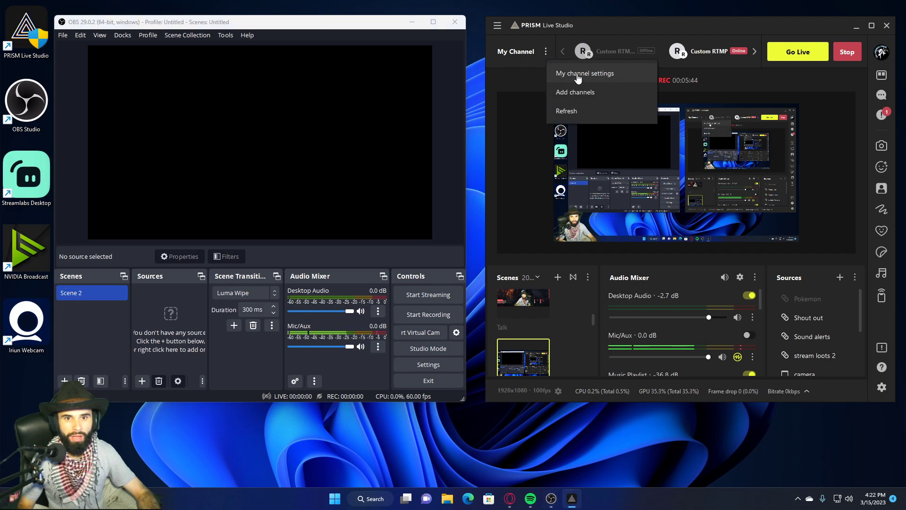
left_click(577, 92)
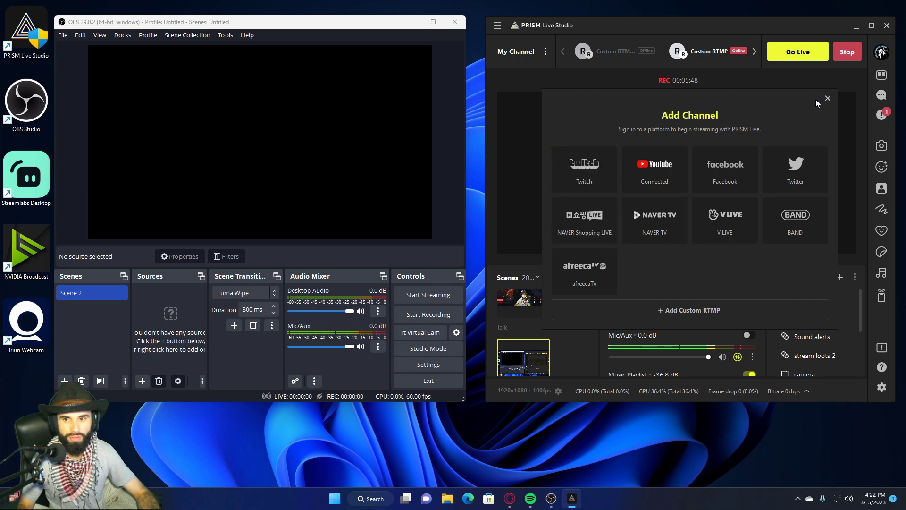
left_click(827, 98)
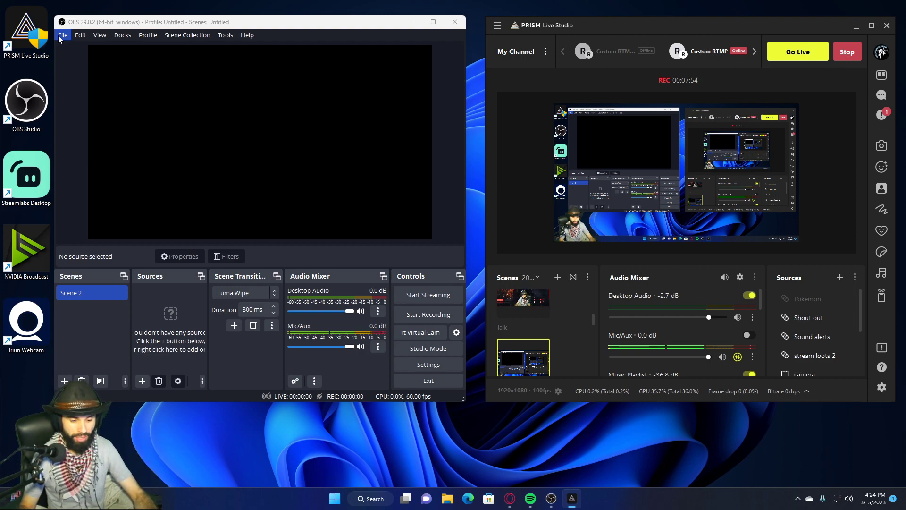
Open the Output settings of PRISM Live Studio.
left_click(498, 25)
mouse_move(533, 122)
mouse_move(533, 48)
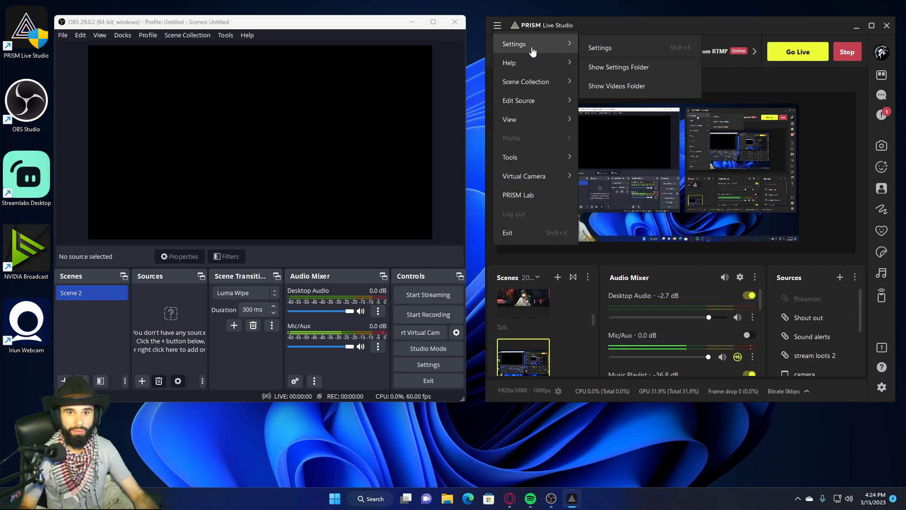
left_click(606, 48)
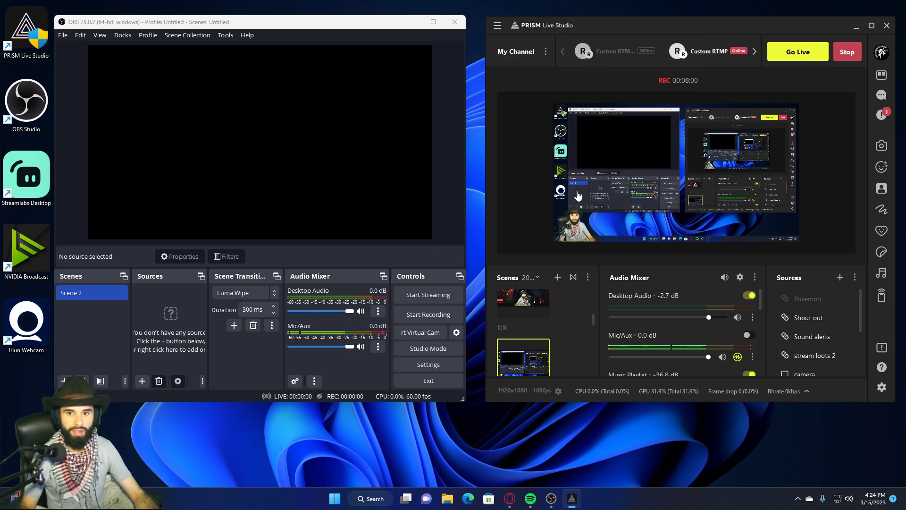
left_click(526, 108)
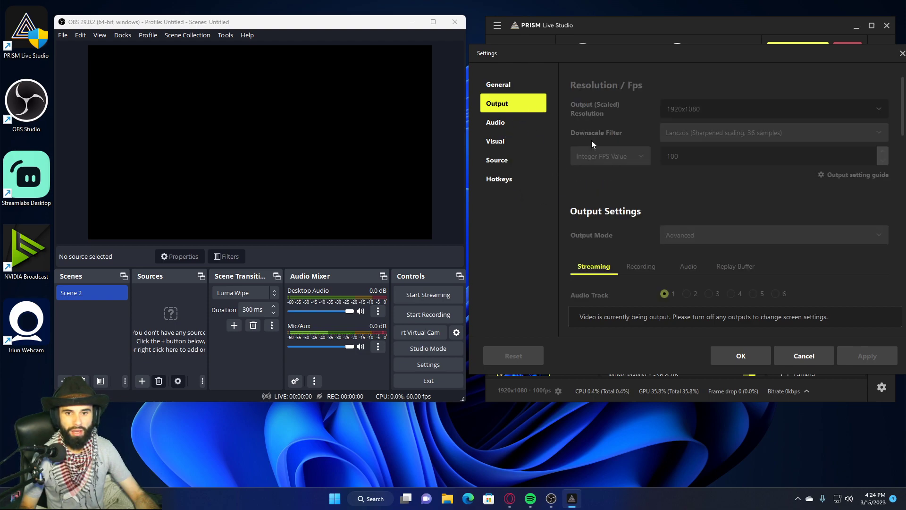
Examine the streaming output settings, including rate control, bitrate, max bitrate, keyframe interval, preset, profile and Psycho Visual Tuning.
scroll(661, 258, "down", 1)
scroll(663, 259, "down", 2)
scroll(671, 243, "up", 4)
scroll(671, 243, "down", 4)
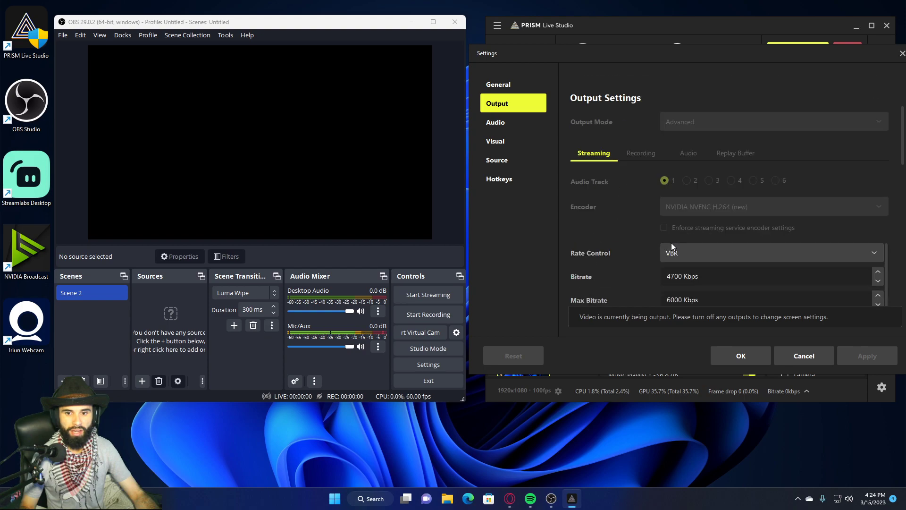
scroll(709, 243, "down", 1)
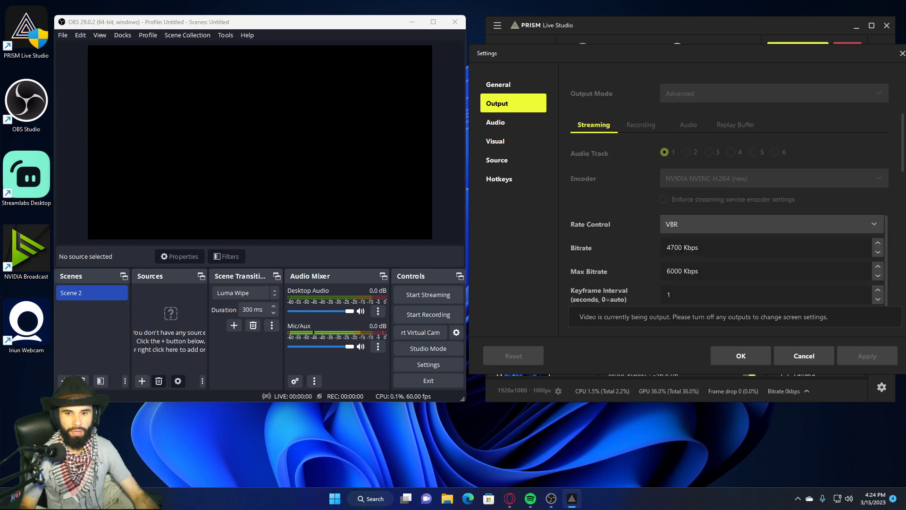
double_click(679, 248)
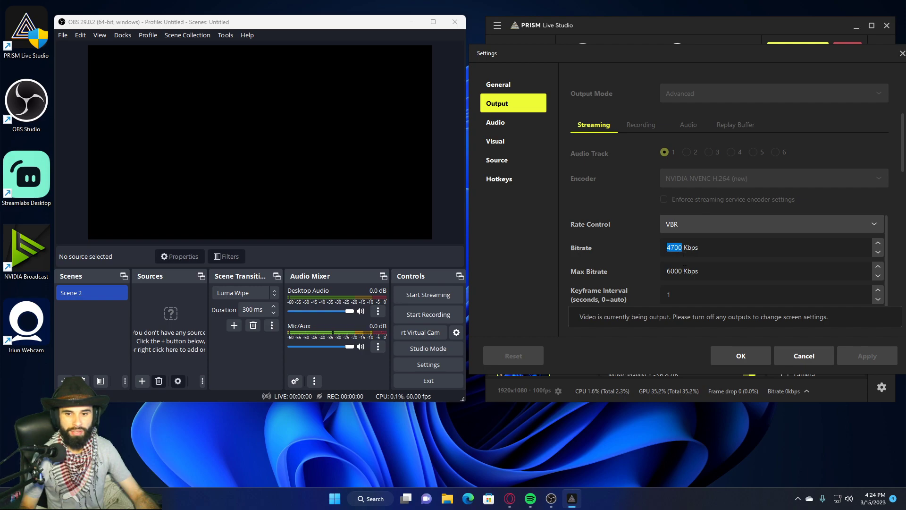
left_click_drag(701, 271, 675, 263)
double_click(679, 248)
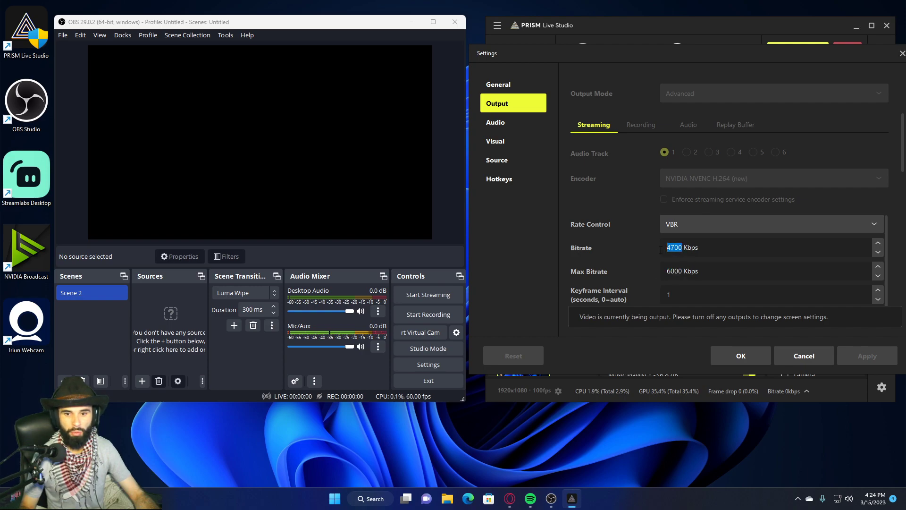
double_click(683, 267)
scroll(708, 255, "down", 3)
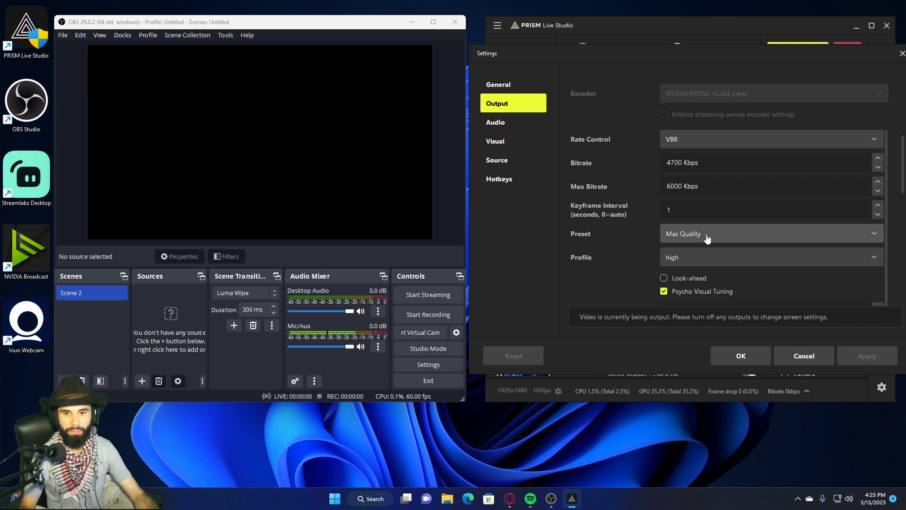
scroll(688, 263, "down", 1)
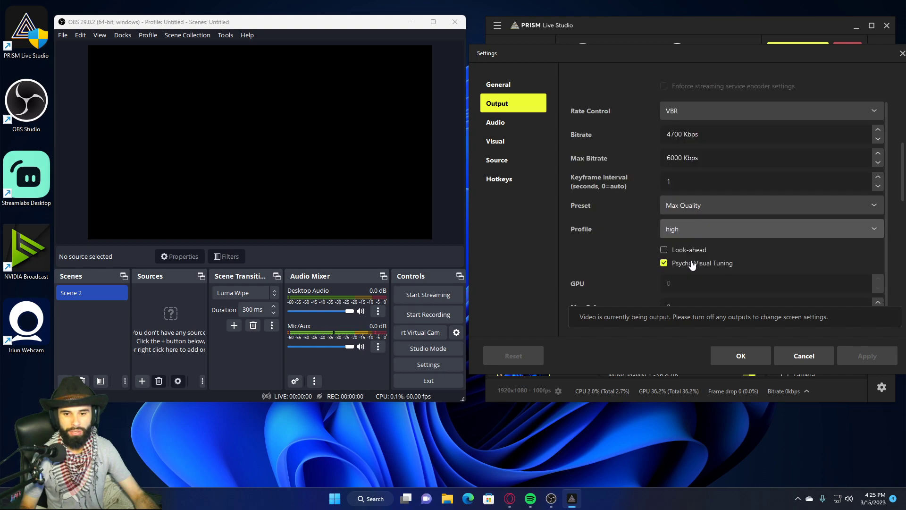
scroll(697, 248, "down", 2)
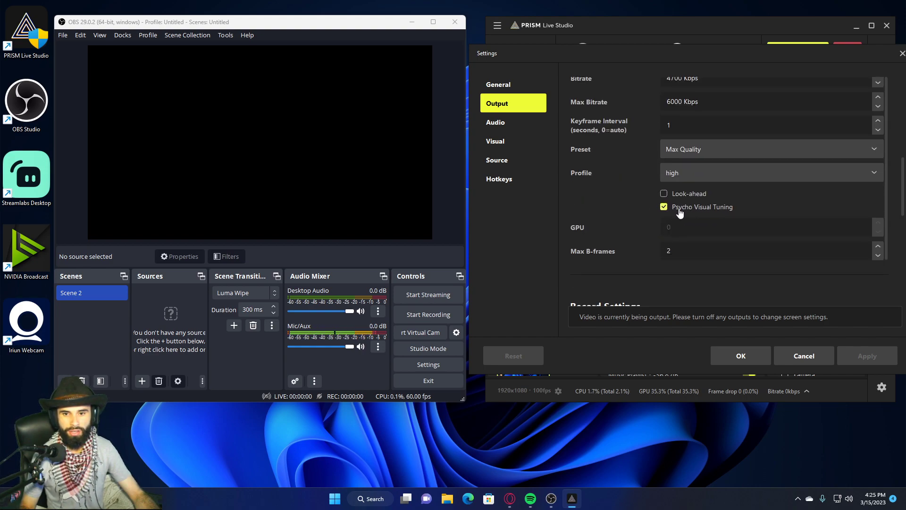
scroll(720, 254, "up", 2)
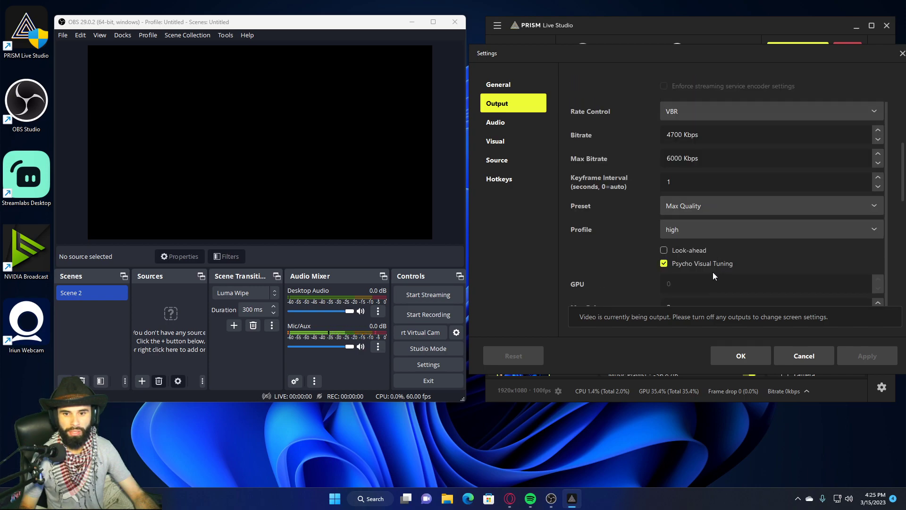
scroll(685, 257, "up", 3)
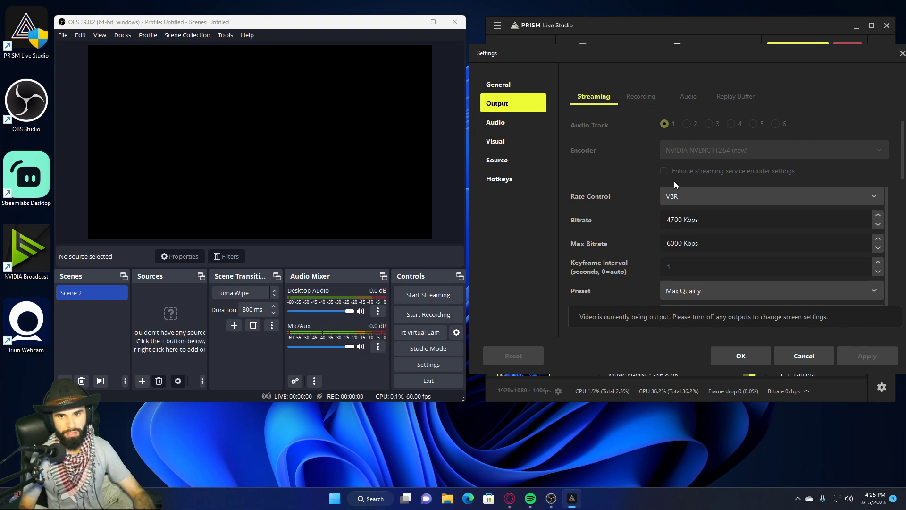
Set the streaming rate control to CBR and select the bitrate value.
left_click(670, 194)
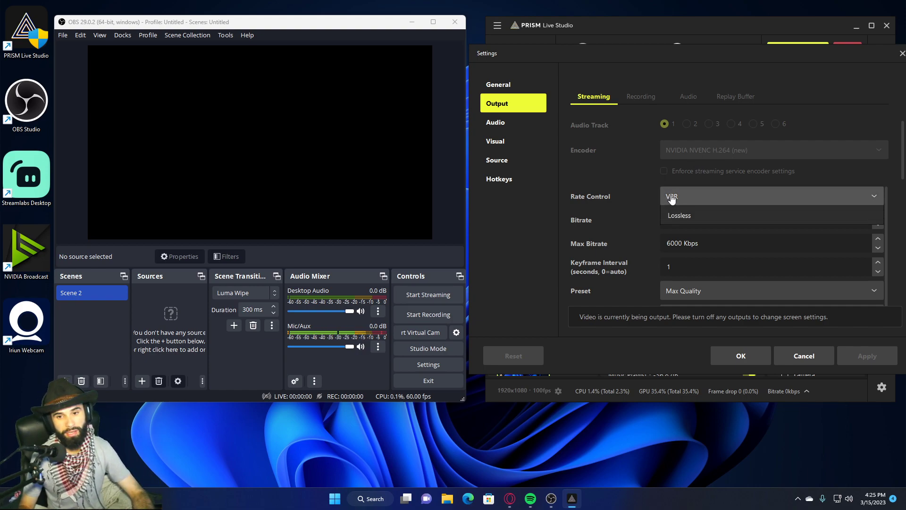
left_click(682, 215)
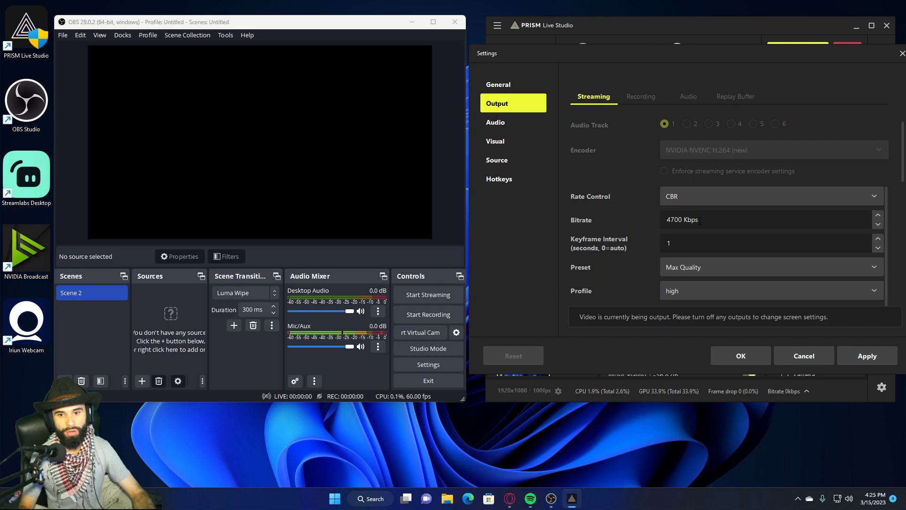
double_click(674, 220)
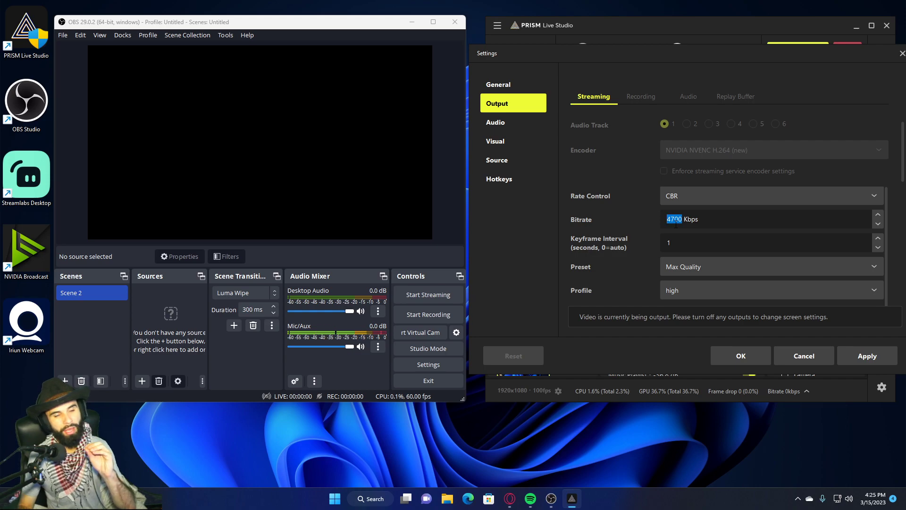
Review the encoder profile and the available preset options for streaming without changing them.
scroll(676, 224, "down", 2)
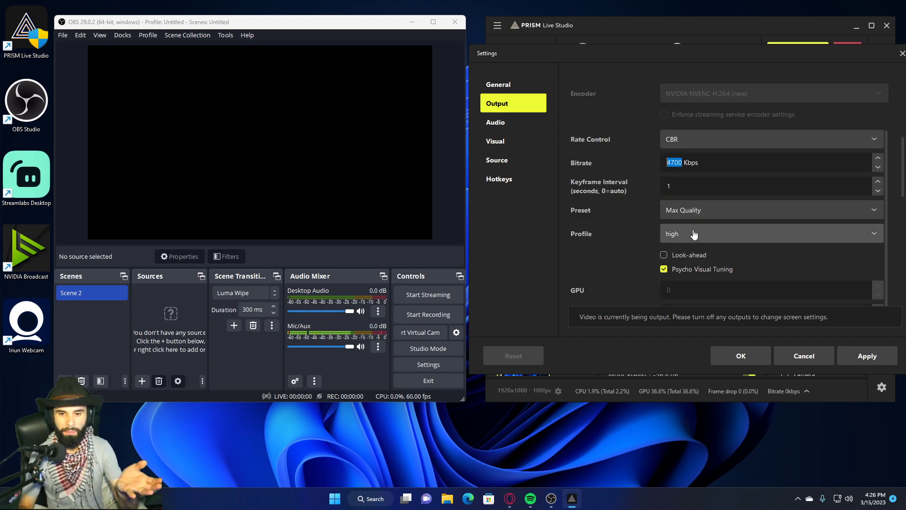
left_click(680, 240)
left_click(680, 241)
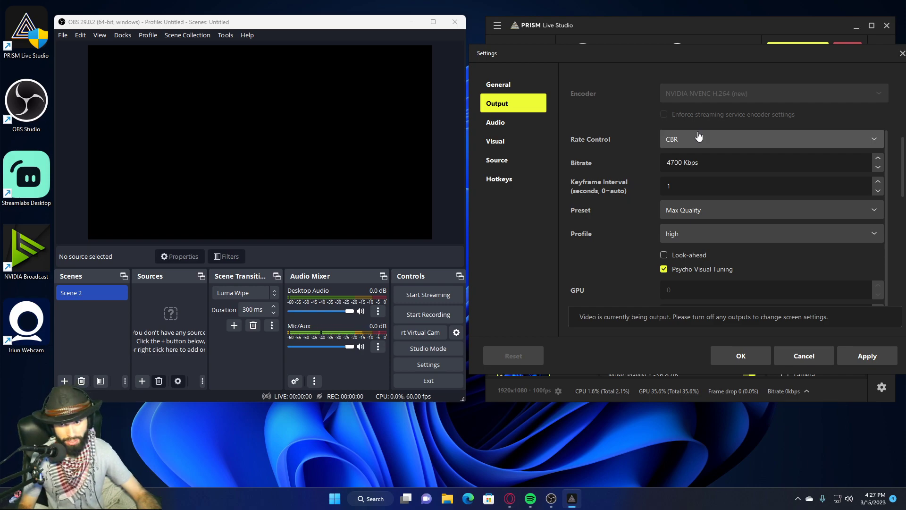
scroll(712, 168, "down", 1)
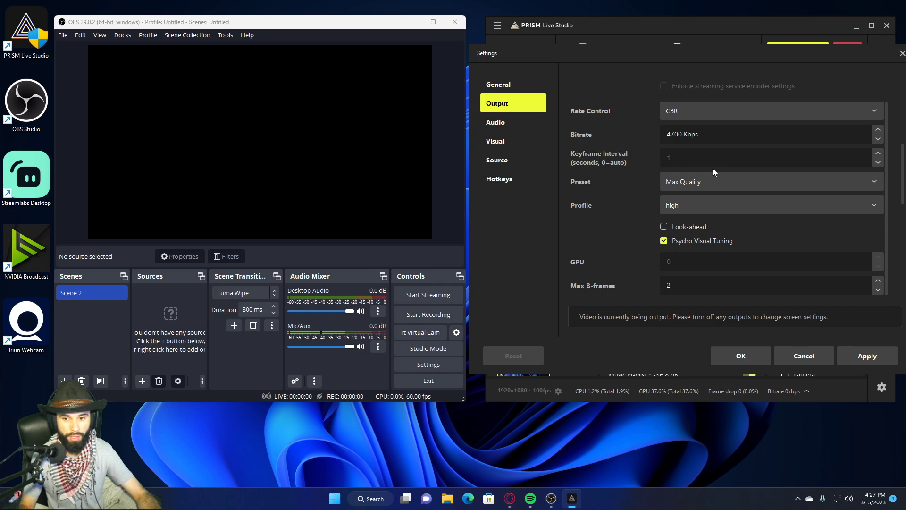
scroll(712, 168, "up", 1)
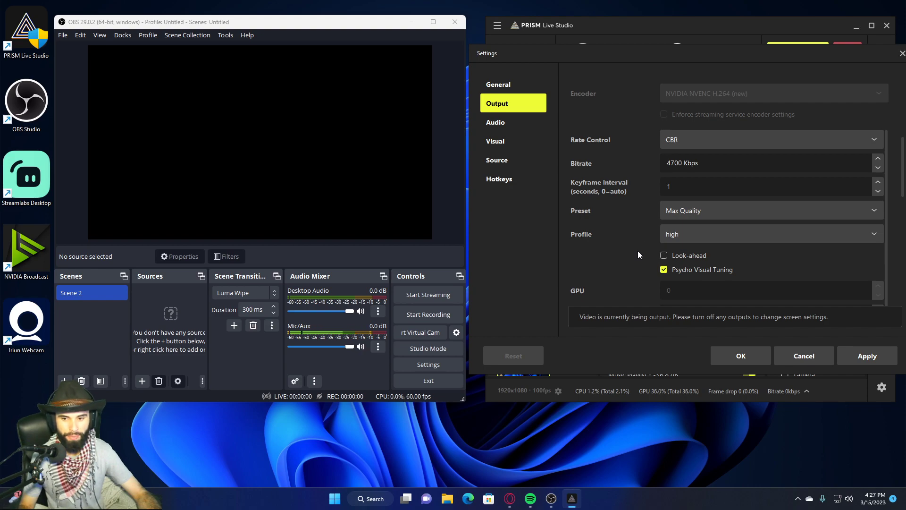
scroll(650, 255, "down", 1)
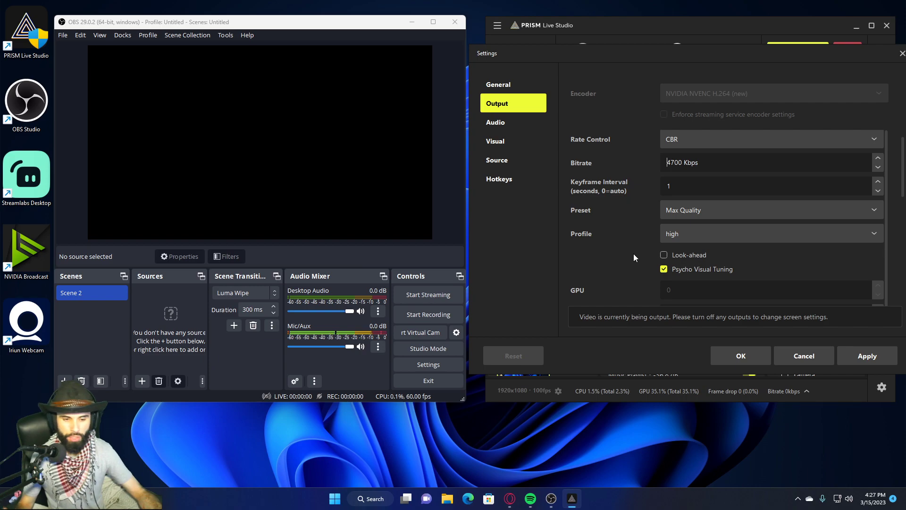
left_click(713, 214)
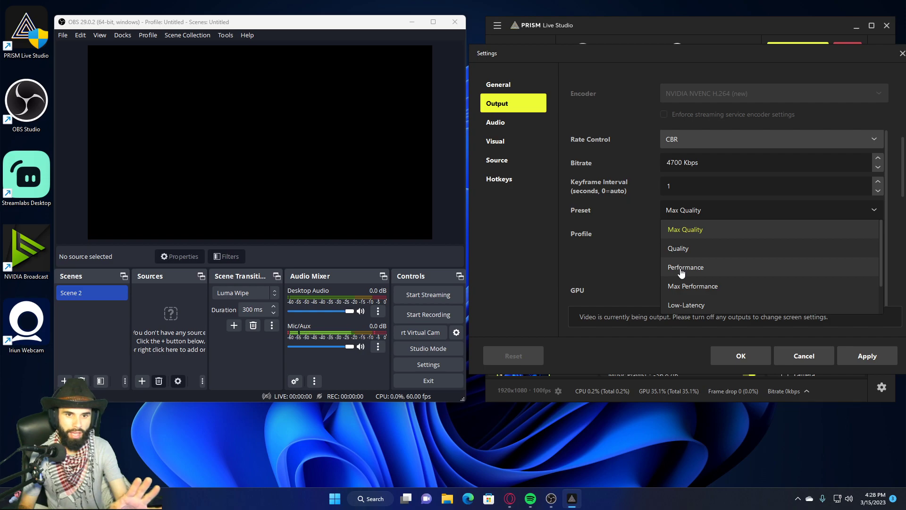
left_click(695, 213)
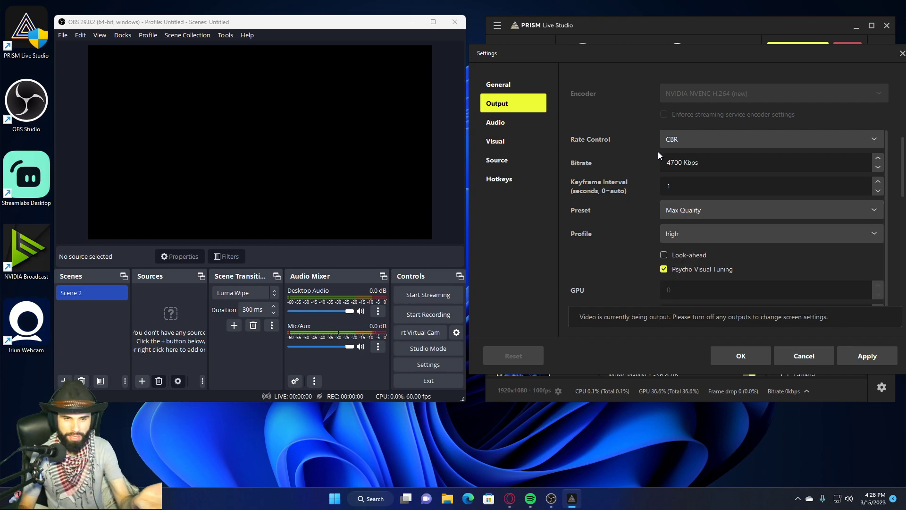
Check the Visual and General settings, then return to the Output settings and view the encoder options down to Record Settings.
left_click(500, 144)
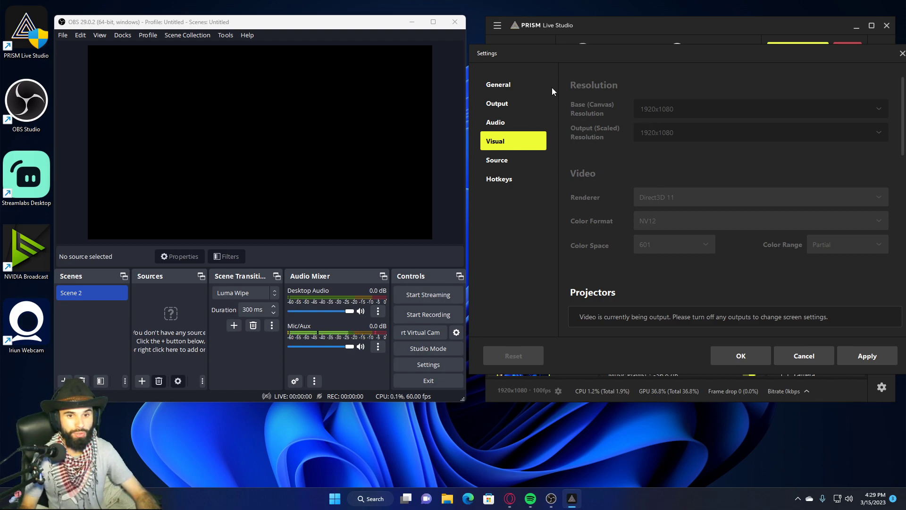
left_click(506, 87)
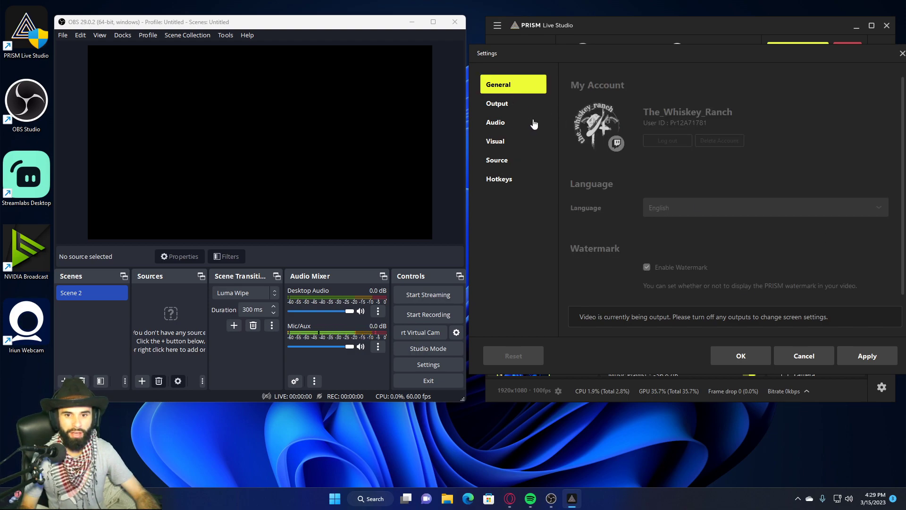
scroll(645, 161, "down", 2)
left_click(513, 109)
scroll(649, 147, "down", 5)
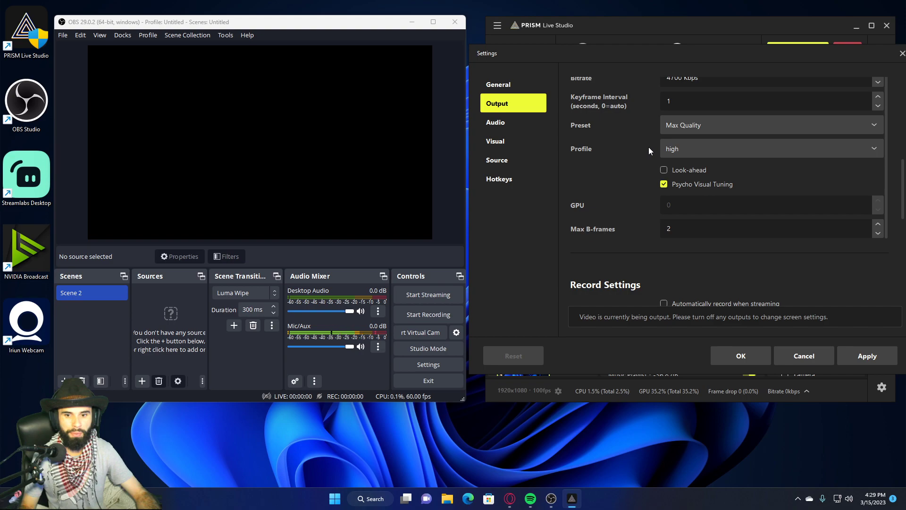
Return to PRISM's General settings and close the settings without saving the unsaved changes.
scroll(650, 146, "up", 5)
left_click(507, 89)
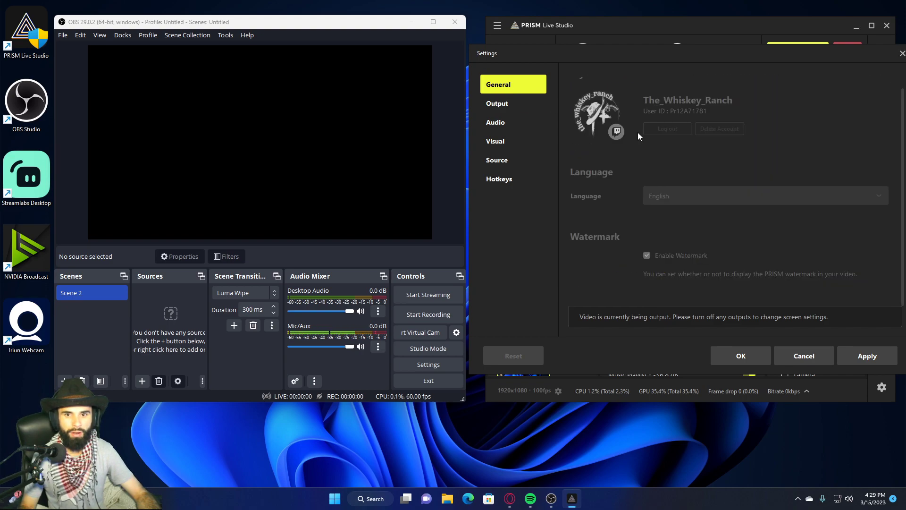
scroll(638, 133, "up", 2)
left_click(901, 55)
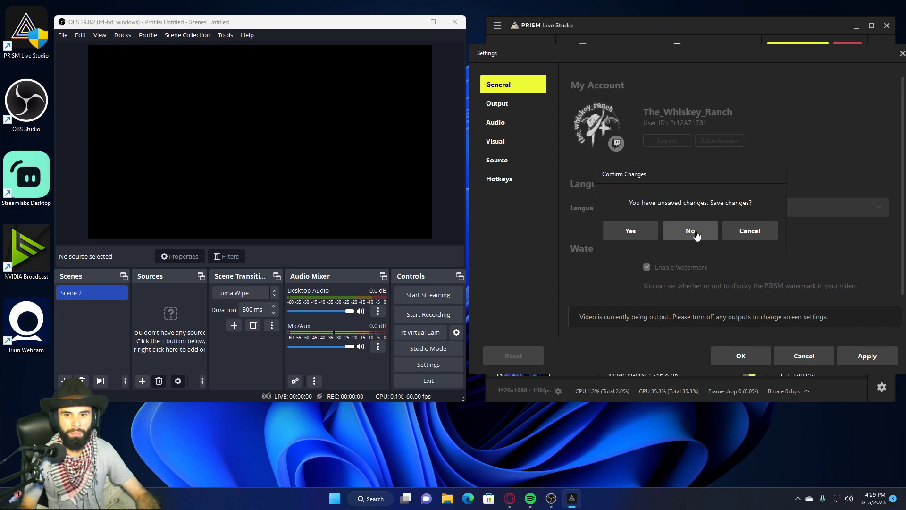
left_click(716, 233)
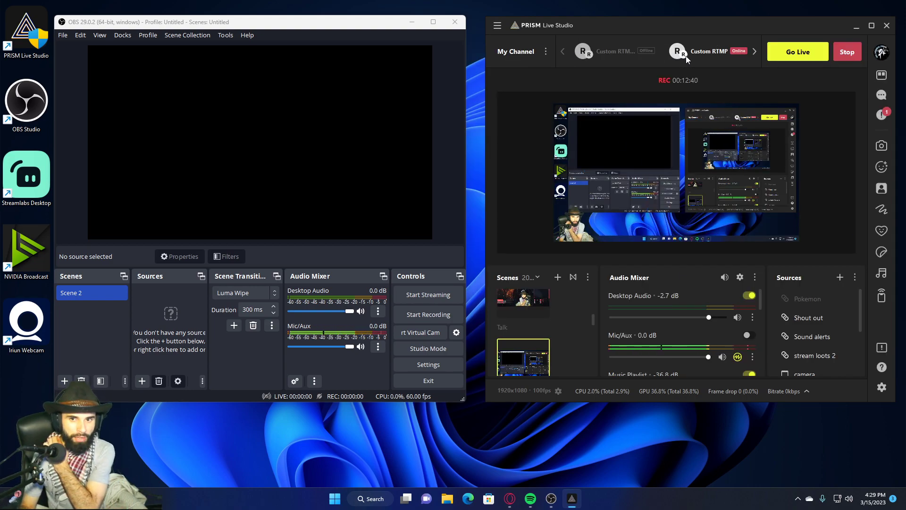
Review the platforms and custom RTMP option offered for adding a channel in PRISM, then close the channel selection.
left_click(546, 51)
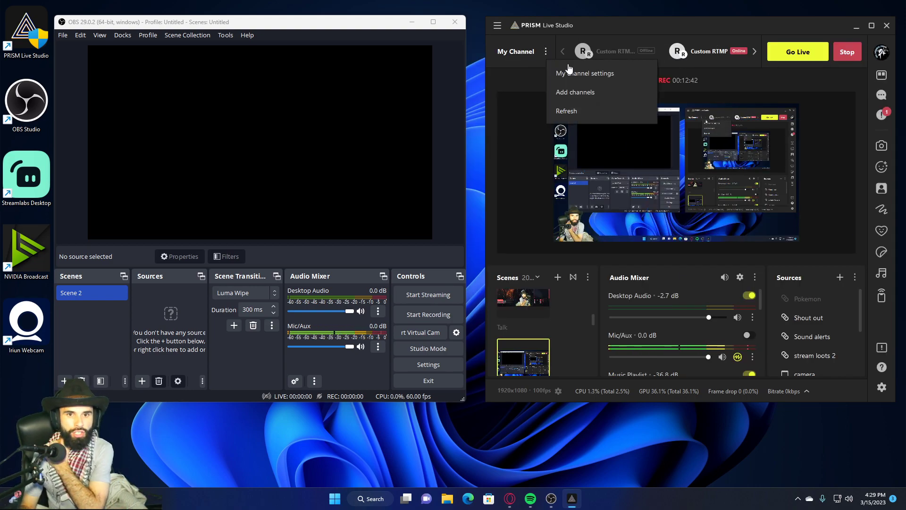
left_click(573, 91)
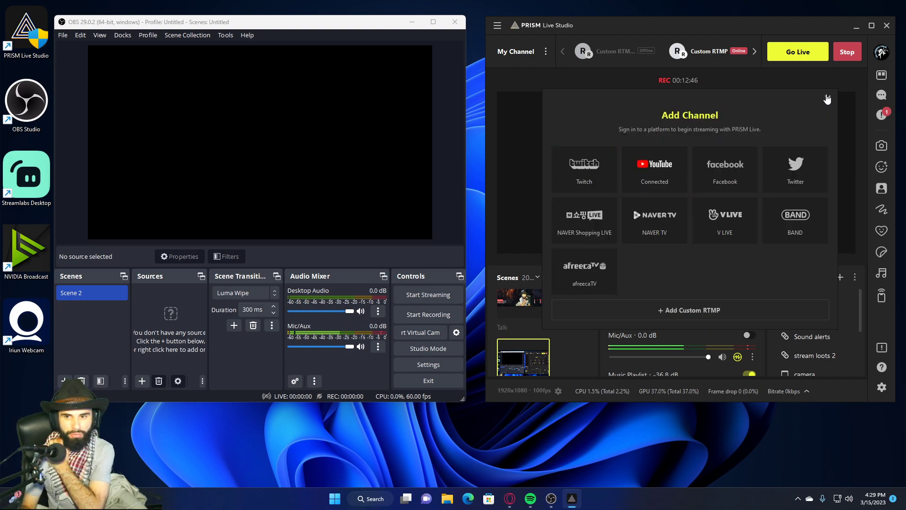
left_click(827, 99)
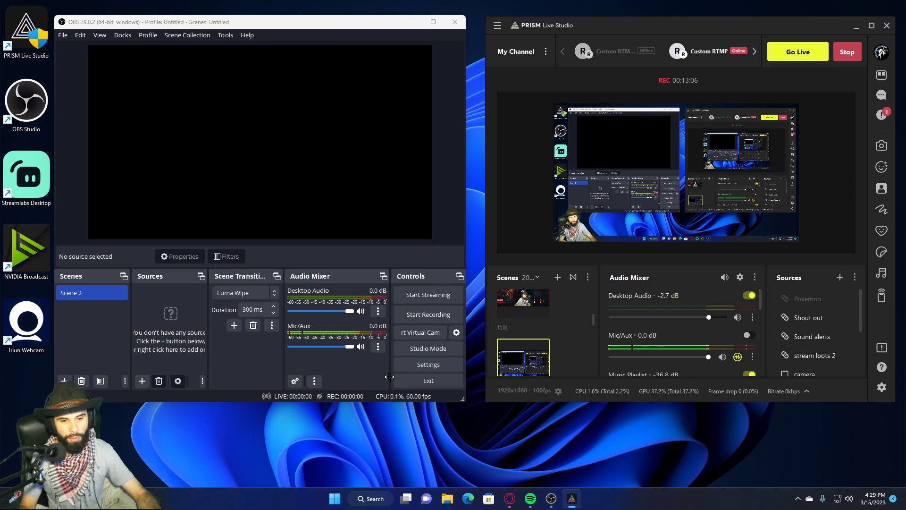
Switch to OBS Studio, open its settings, and examine the General options and the Twitch server list under Stream.
left_click(62, 36)
left_click(72, 82)
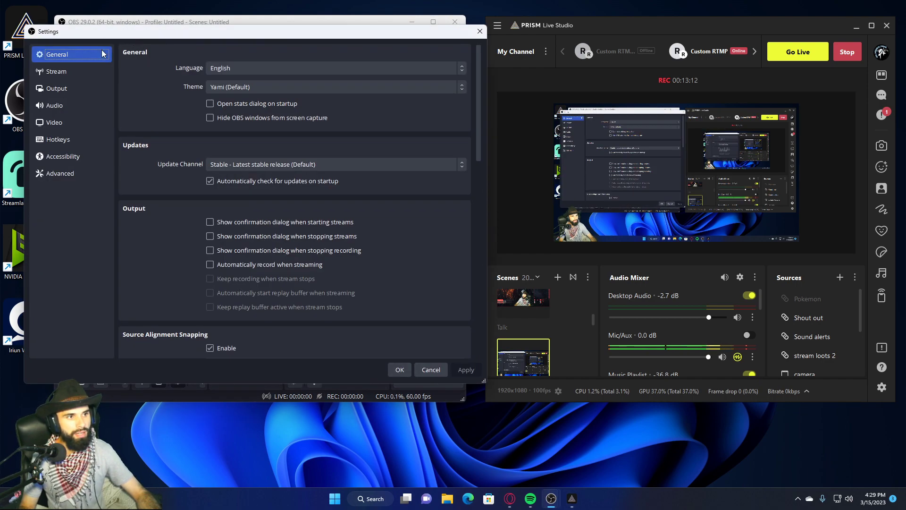
scroll(259, 222, "down", 2)
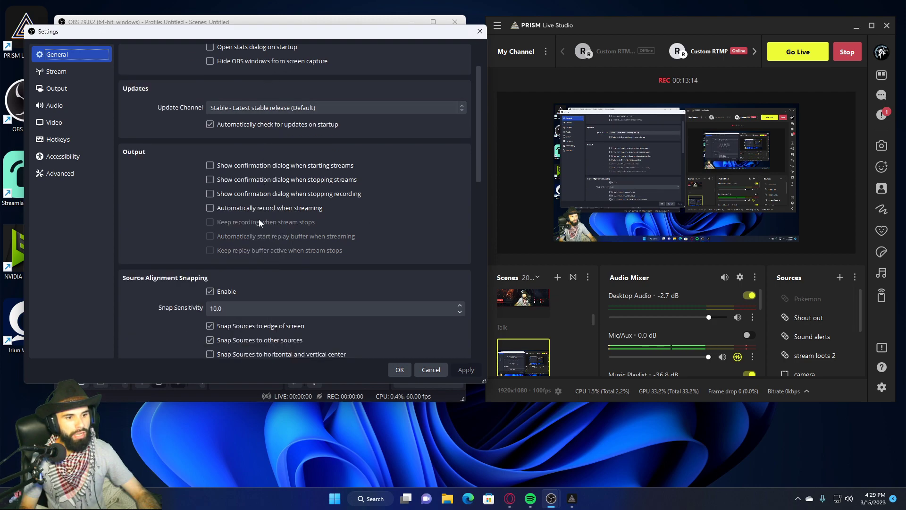
left_click(62, 74)
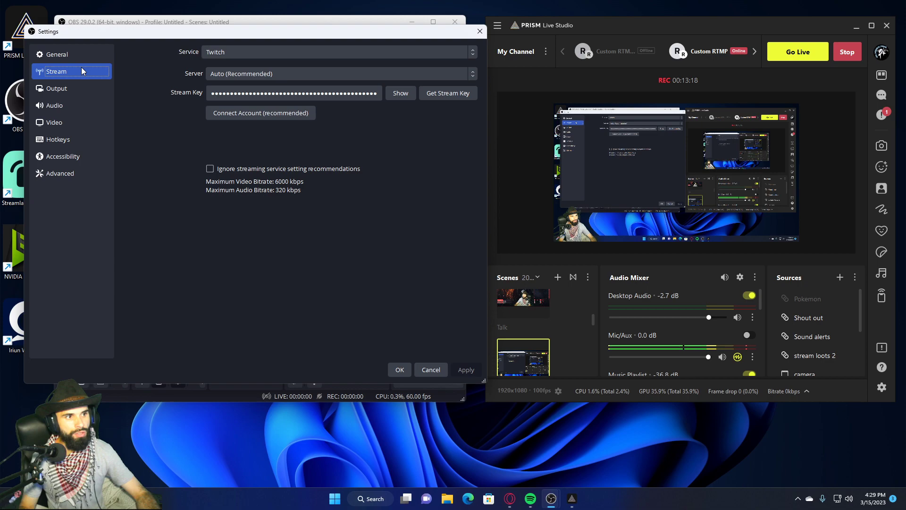
left_click(277, 73)
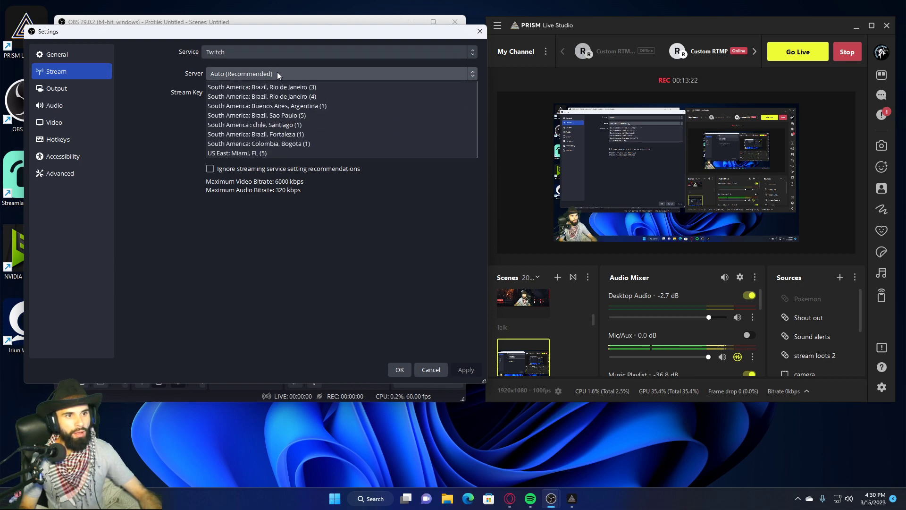
left_click(277, 74)
Set the OBS streaming service to Custom and place the cursor in the empty Server field.
left_click(261, 55)
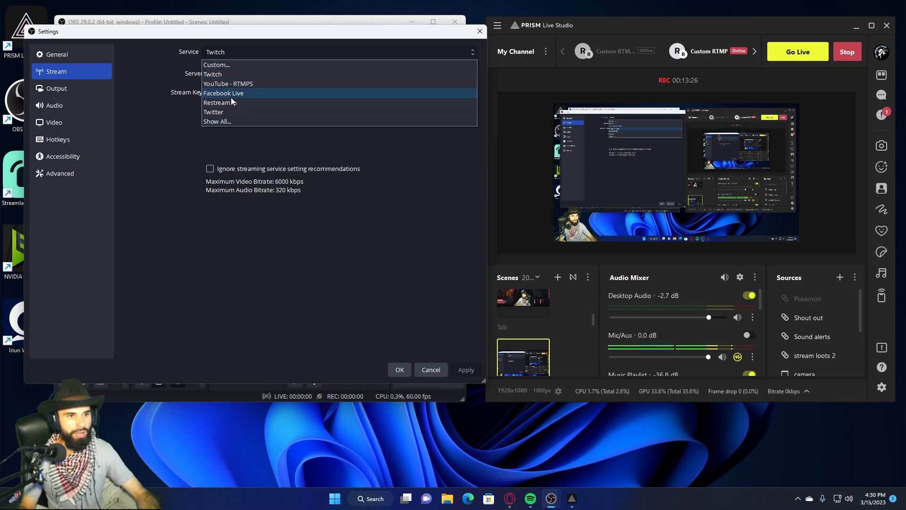
left_click(235, 66)
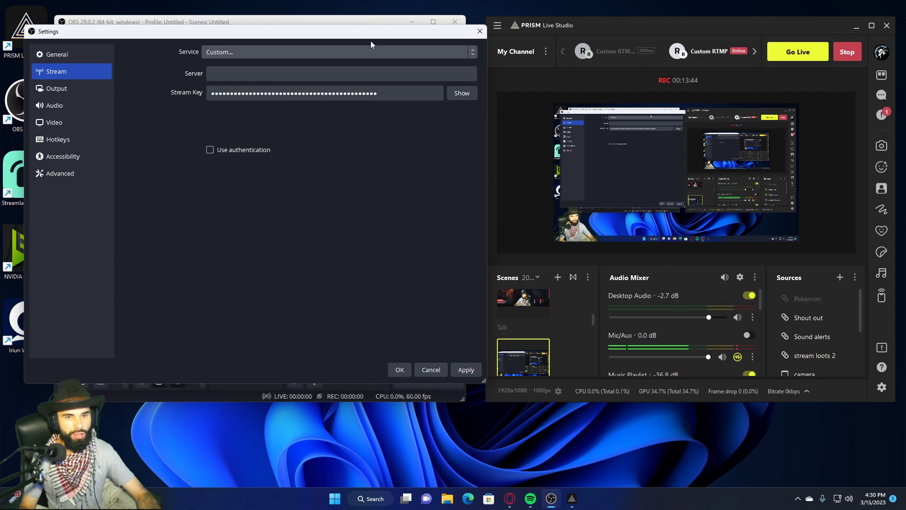
left_click(324, 73)
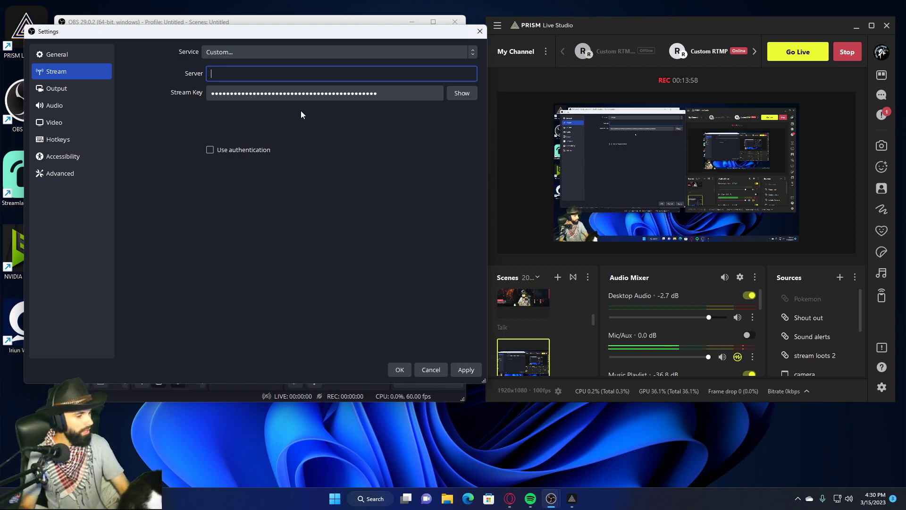
Set the OBS streaming service to Twitch, dismiss the account login, and choose to use a stream key instead.
left_click(258, 53)
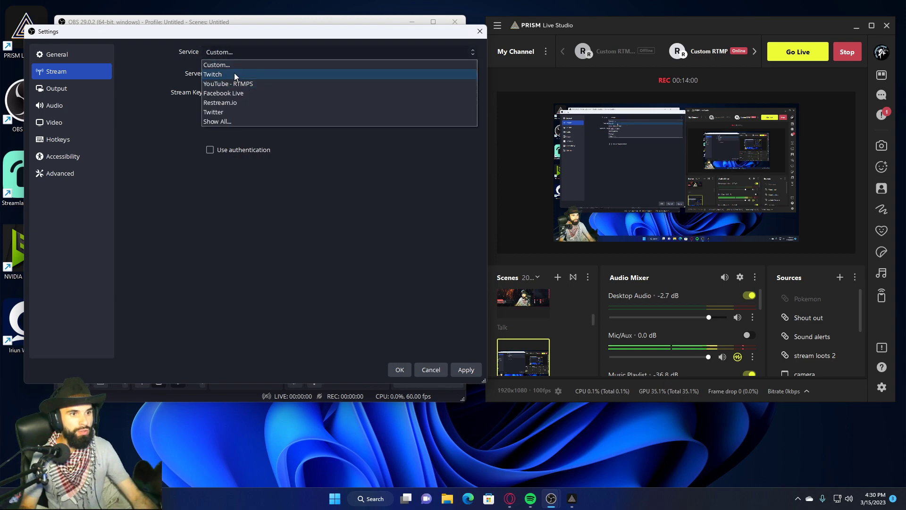
left_click(234, 74)
left_click(274, 74)
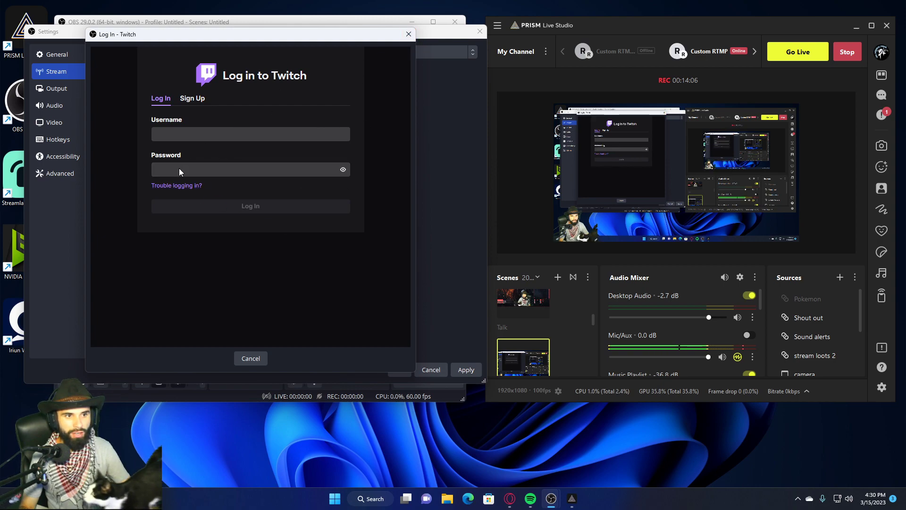
left_click(402, 39)
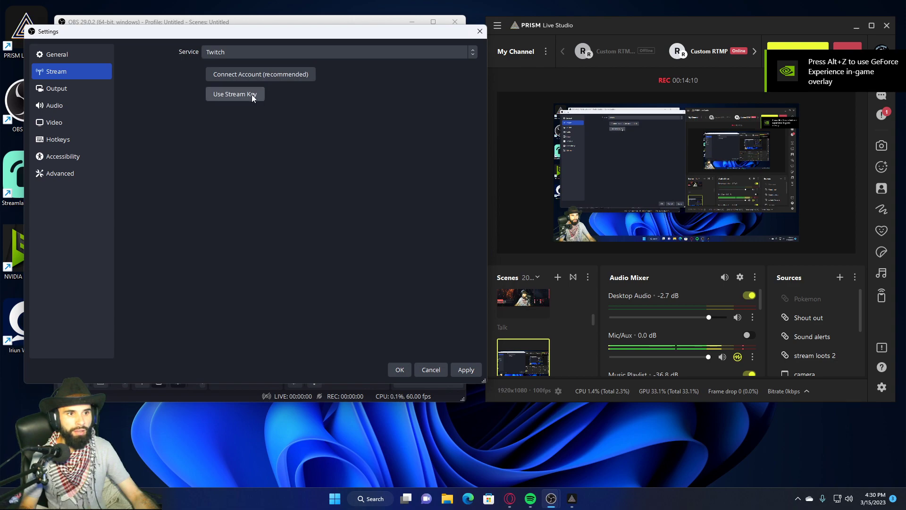
left_click(251, 95)
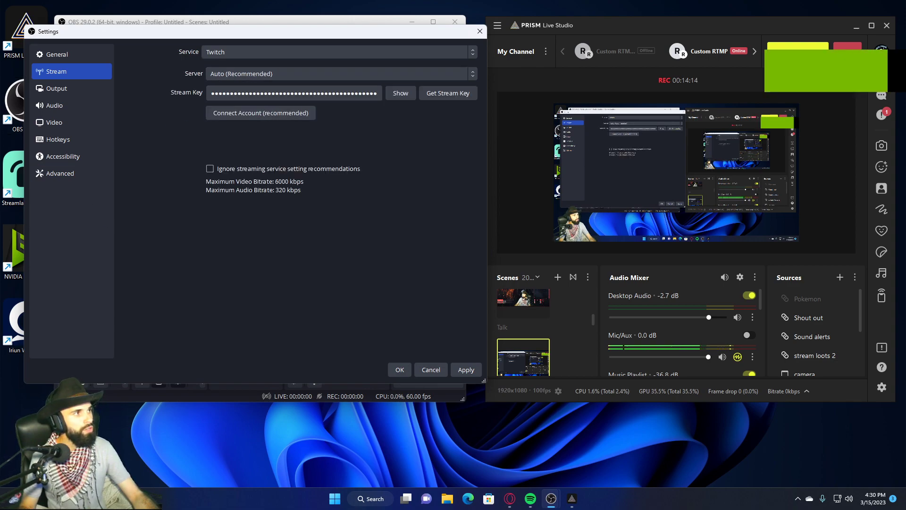
Switch to Twitch in the Opera browser and go through the channel page to the channel settings.
left_click_drag(641, 119, 608, 148)
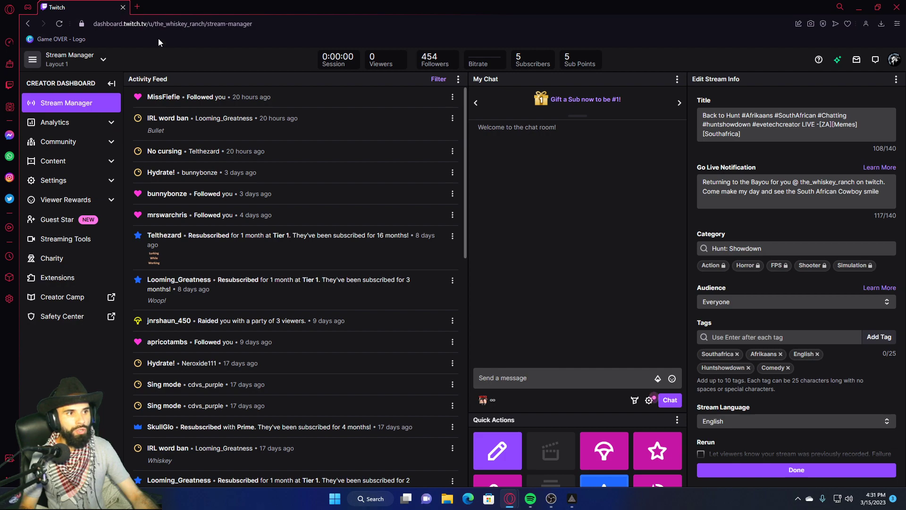
left_click(894, 59)
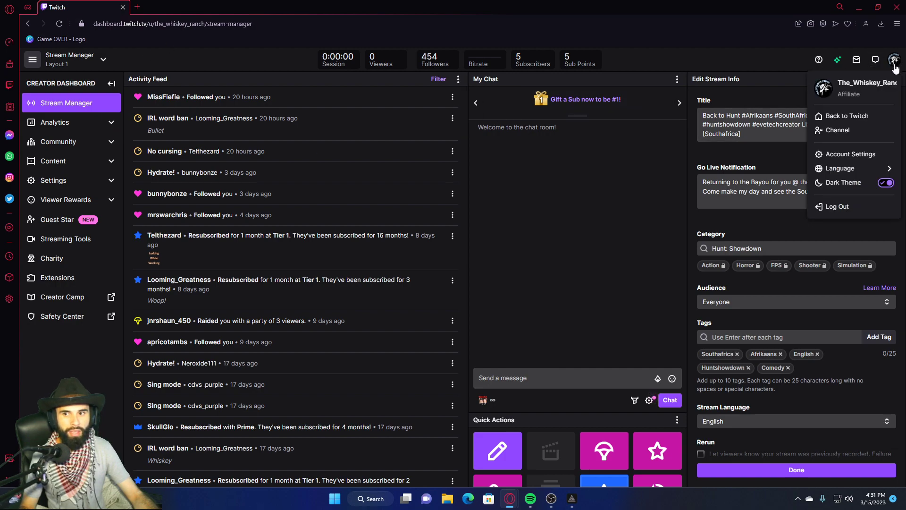
left_click(845, 130)
left_click(895, 59)
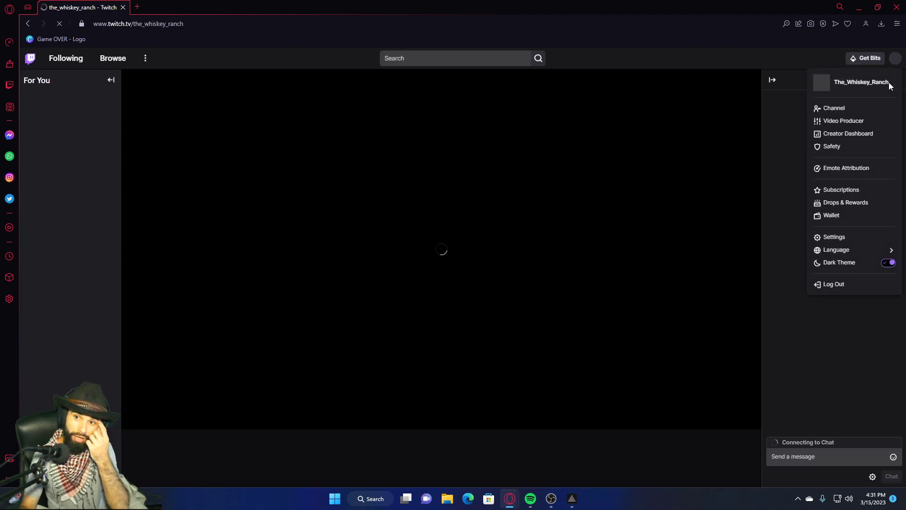
left_click(834, 235)
left_click(236, 110)
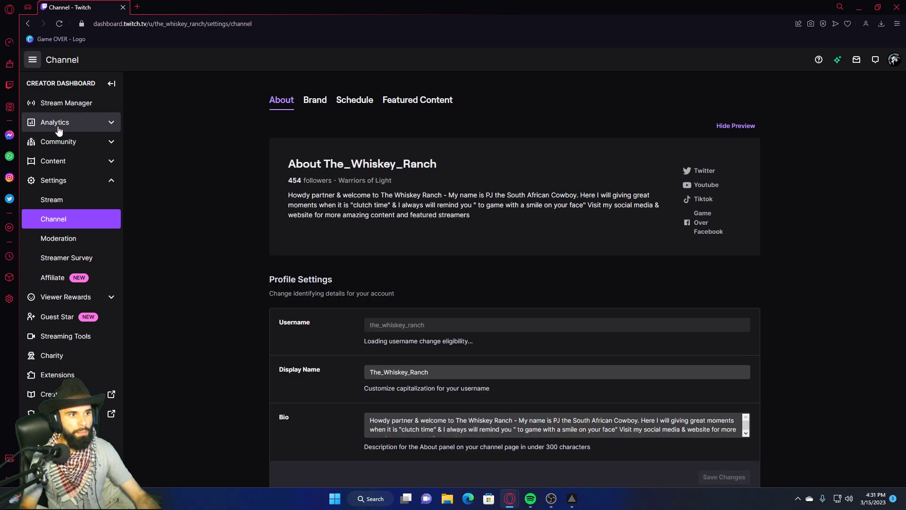
Open the Twitch Stream Manager and look through the Analytics entries of the Creator Dashboard.
left_click(63, 108)
left_click(68, 124)
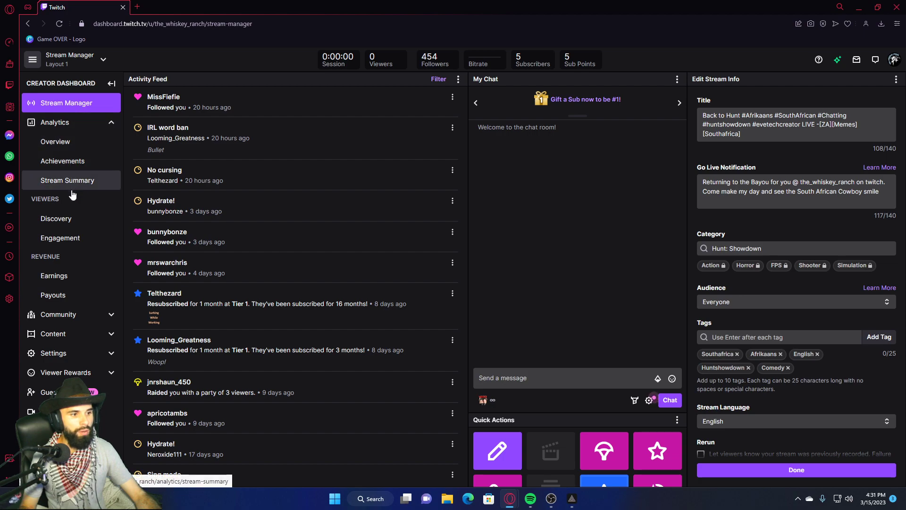
scroll(72, 180, "down", 1)
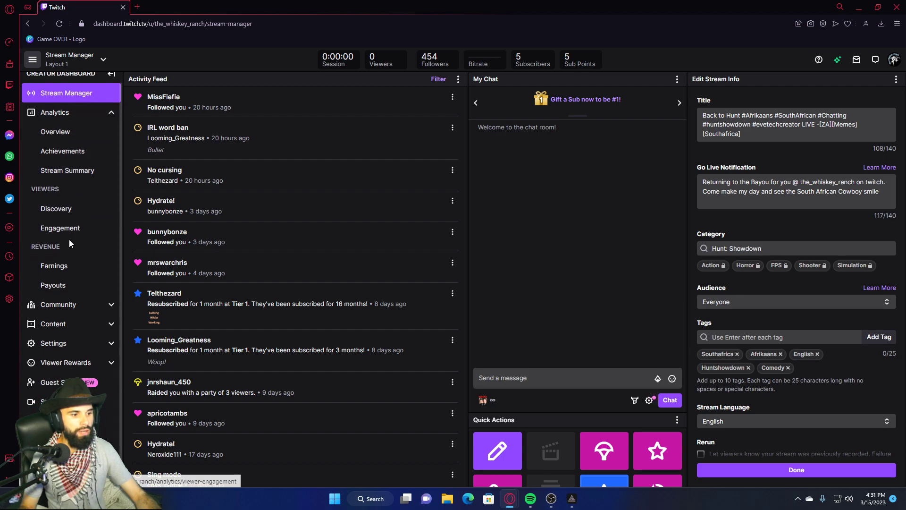
left_click(97, 110)
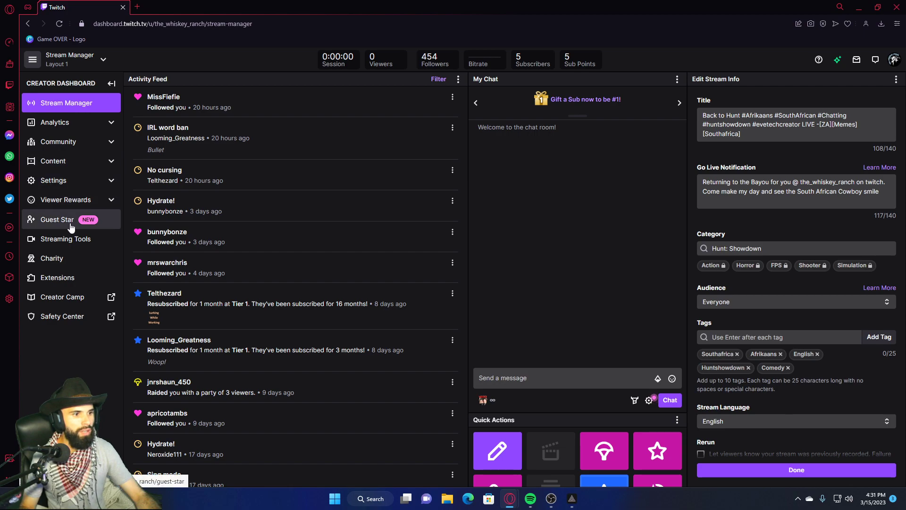
Open the Twitch Stream settings and copy the primary stream key.
left_click(75, 183)
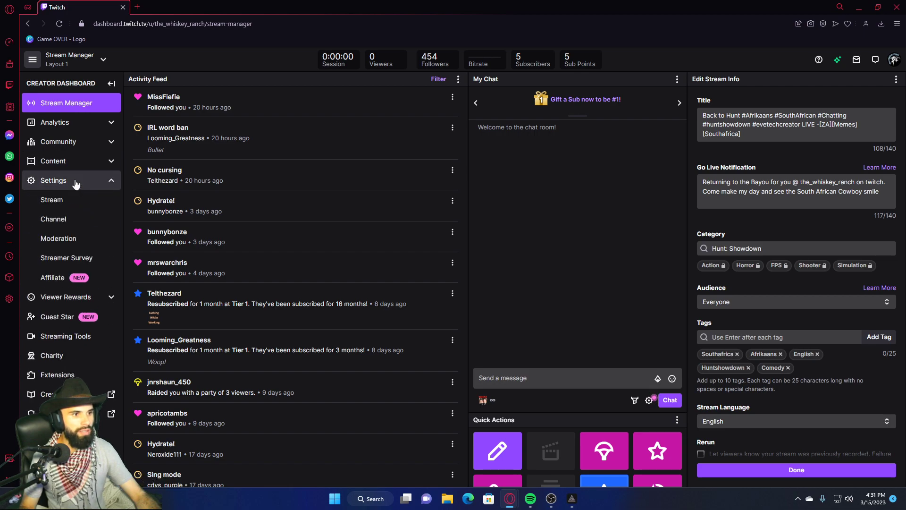
left_click(52, 200)
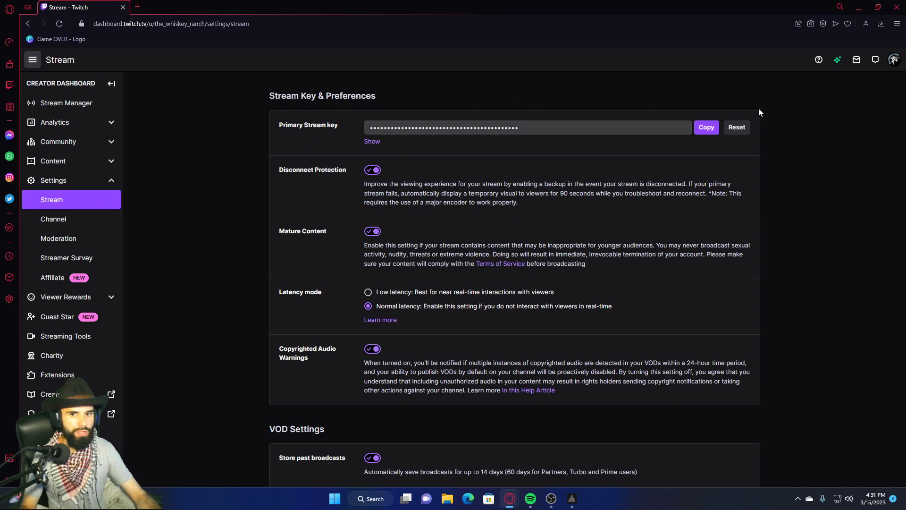
left_click(707, 130)
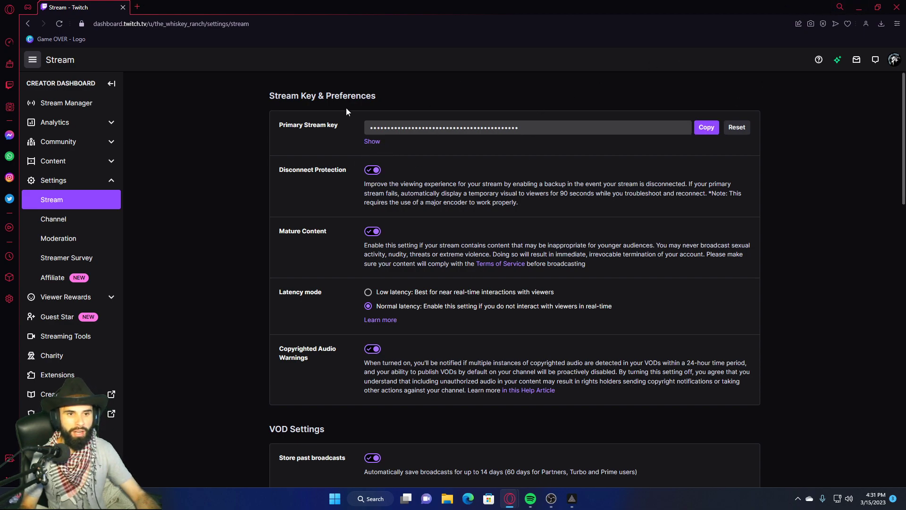
Return to OBS Studio, replace the stream key with the copied Twitch stream key, and apply the settings.
left_click(860, 7)
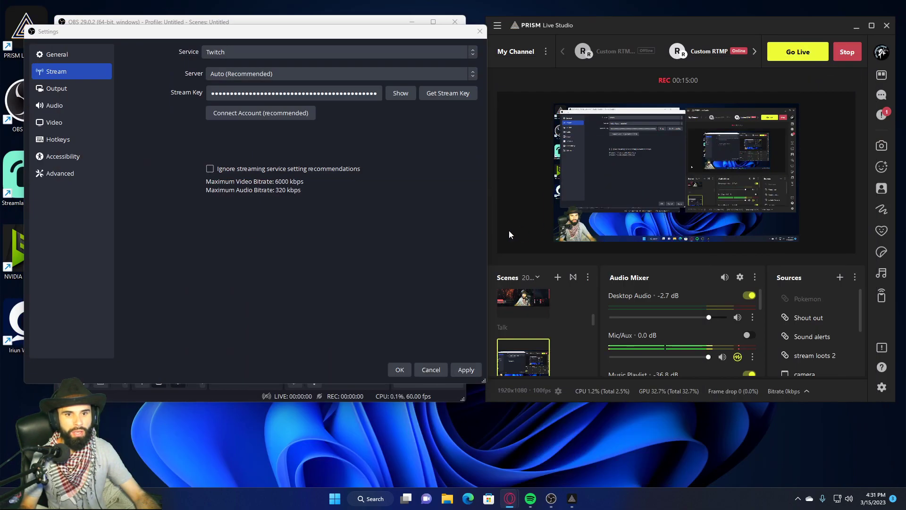
left_click(375, 94)
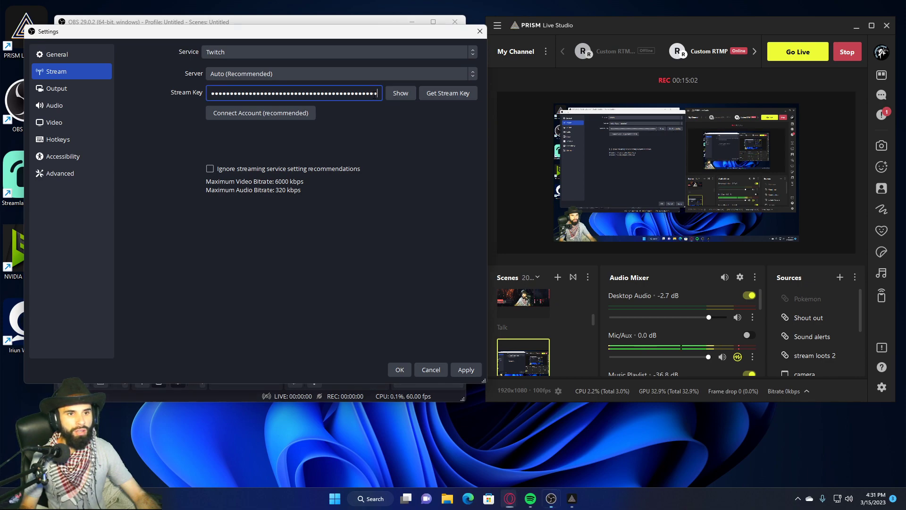
key("ctrl+a")
key("BackSpace")
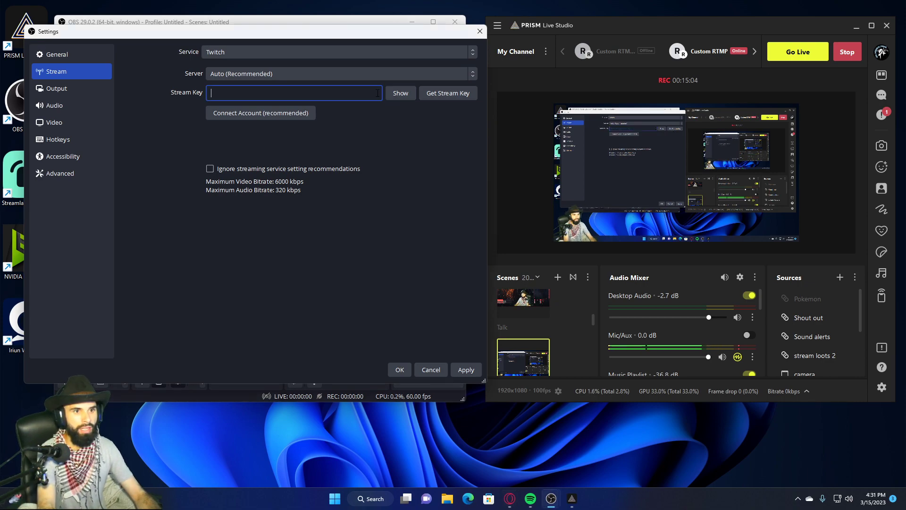
key("ctrl+v")
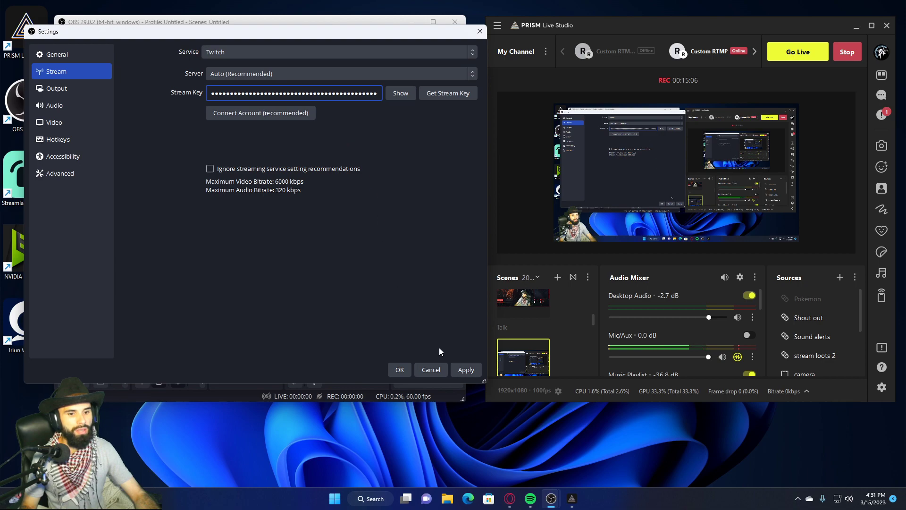
left_click(472, 369)
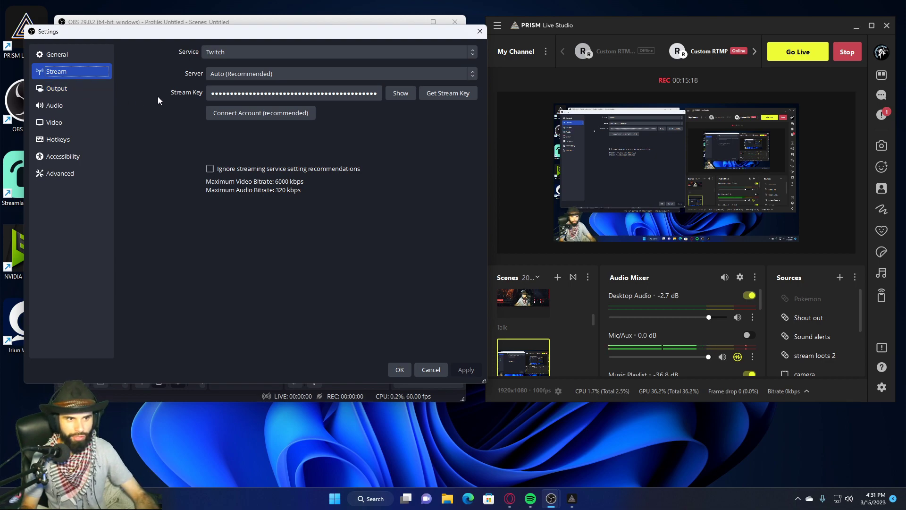
Set the streaming service to Custom in the Stream settings.
left_click(303, 51)
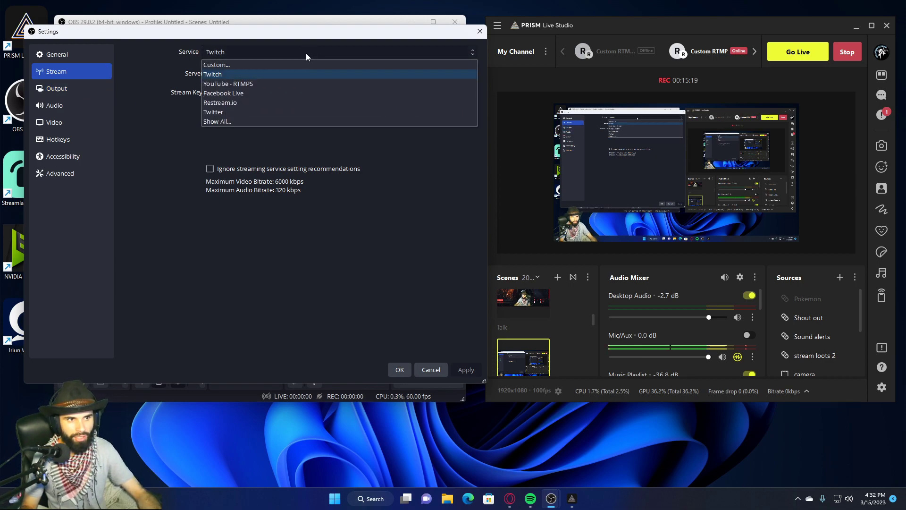
left_click(231, 66)
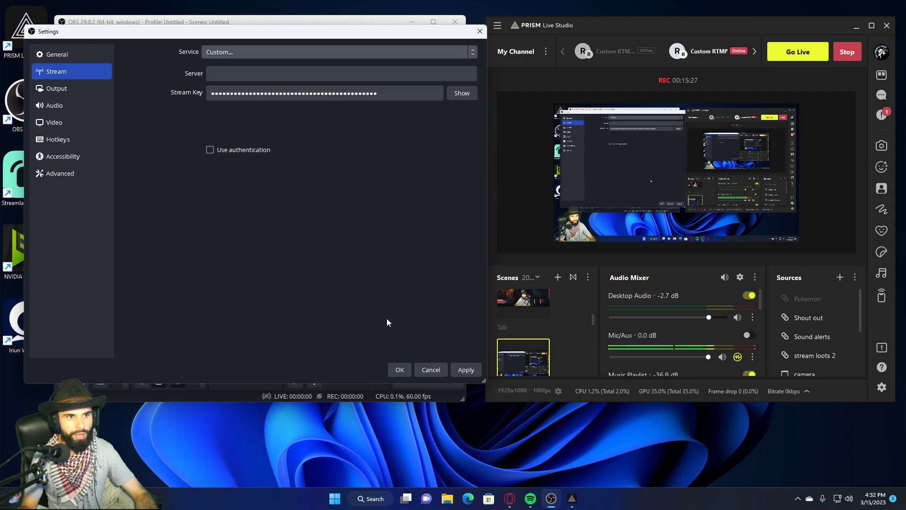
Switch to the Opera browser, search the web for "relay server twitch" and open the STRMR article on ZA Relay Servers for Twitch.
left_click(509, 495)
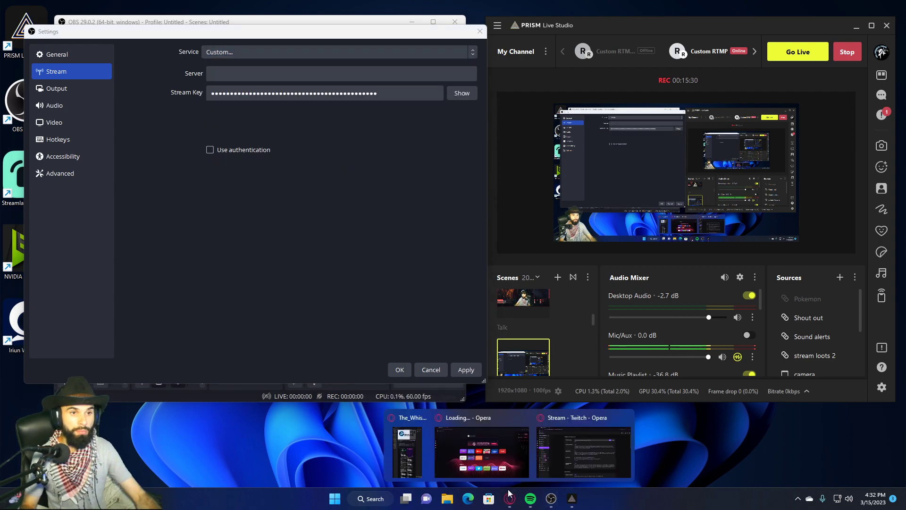
left_click(505, 418)
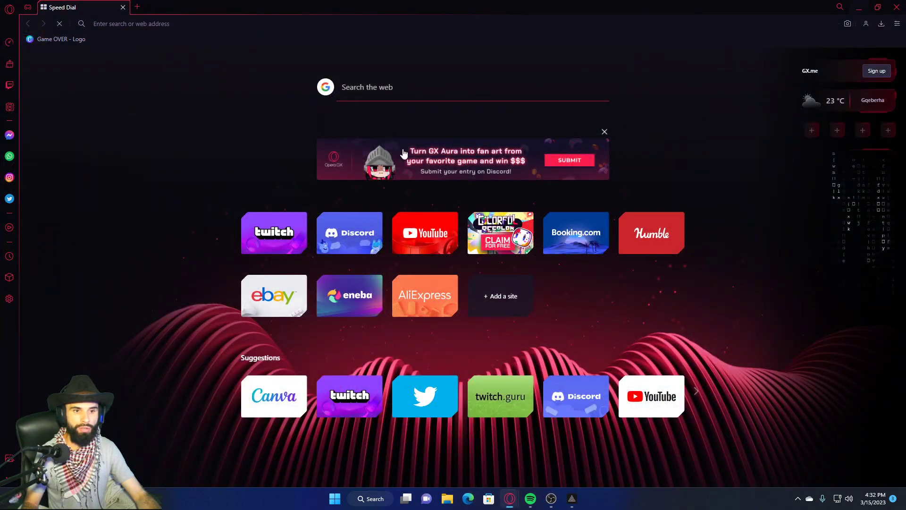
left_click(375, 88)
type("rea")
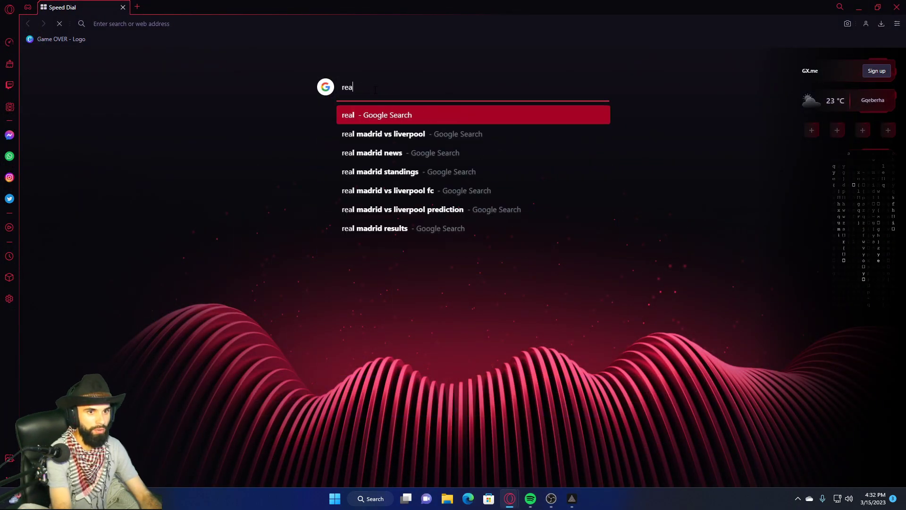
key("BackSpace")
type("lay")
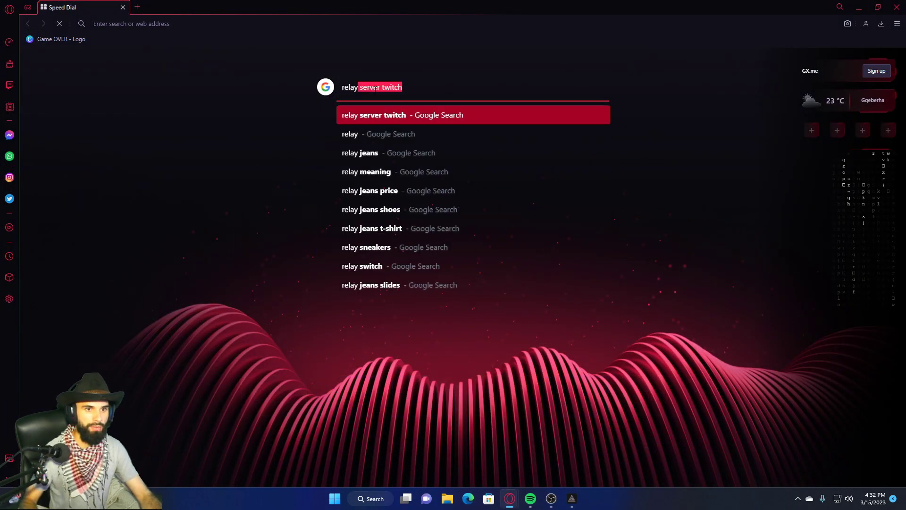
key("Return")
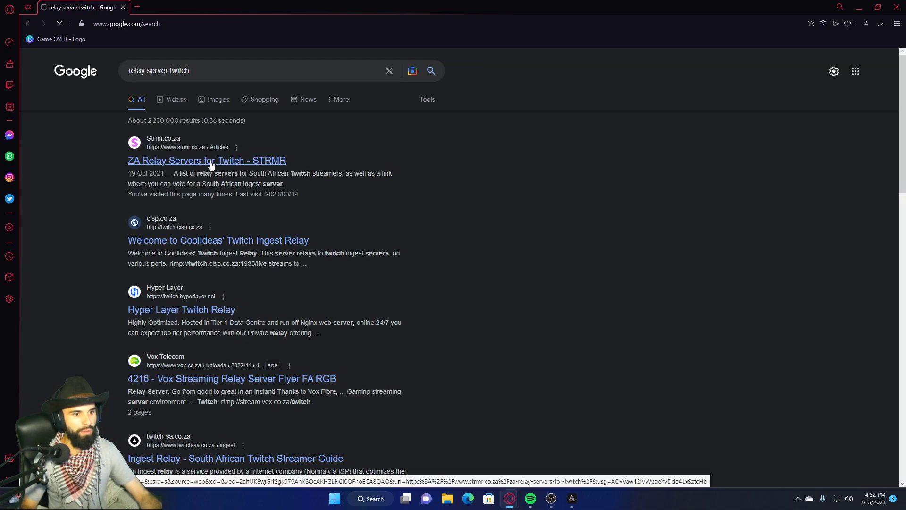
left_click(211, 162)
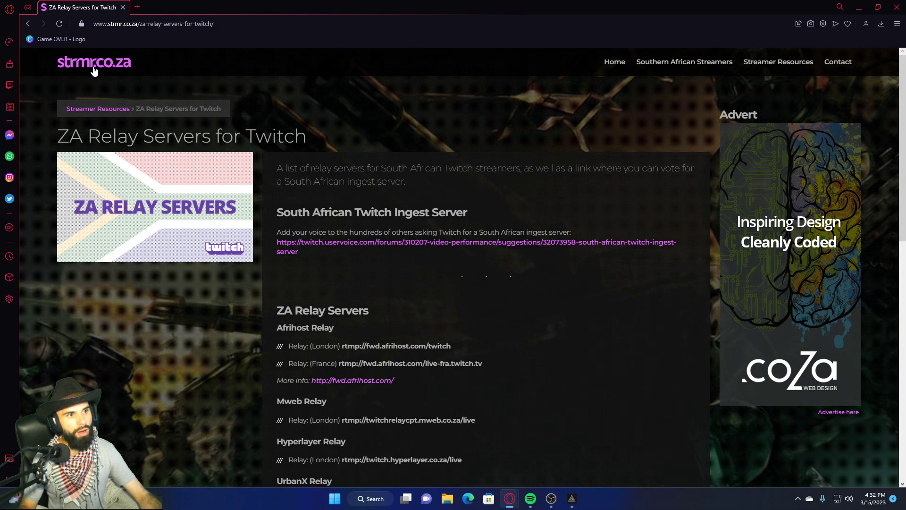
Copy the CoolIdeas relay address rtmp://twitch.cisp.co.za/live, return to OBS Studio and paste it as the custom server.
scroll(435, 255, "down", 4)
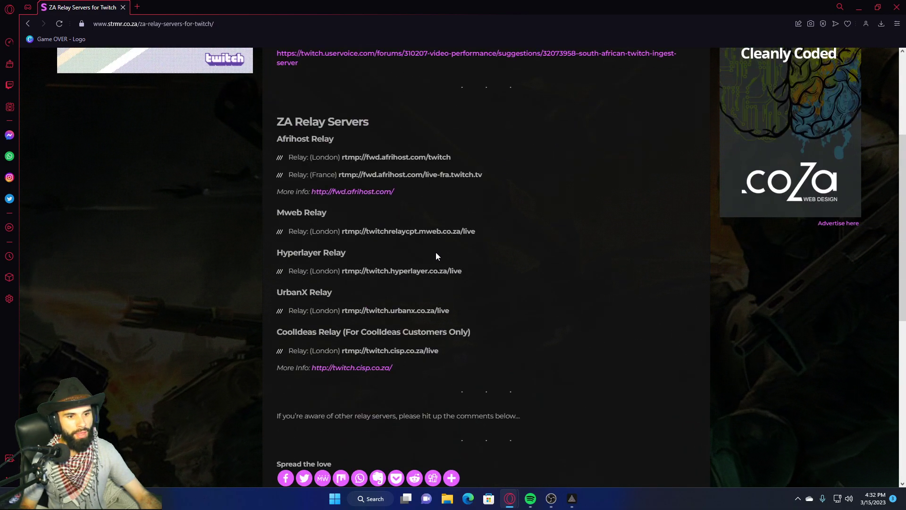
scroll(435, 256, "down", 3)
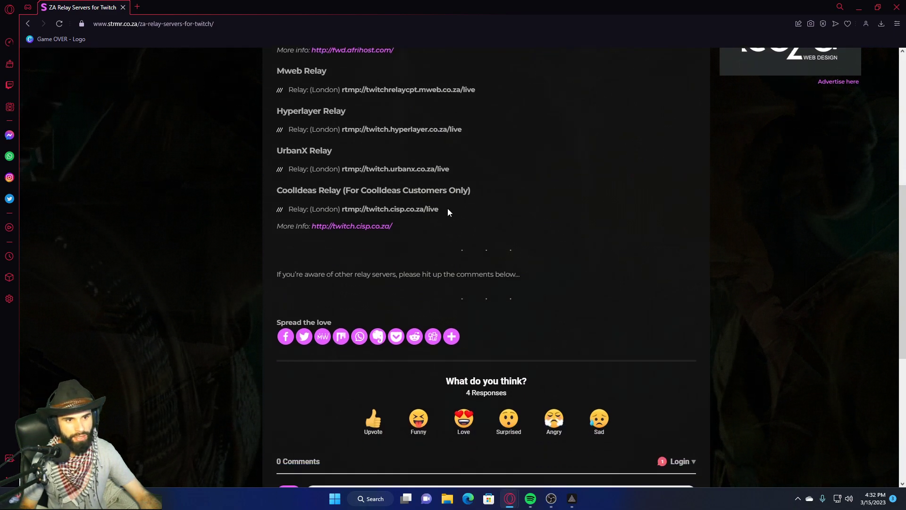
left_click_drag(341, 209, 452, 210)
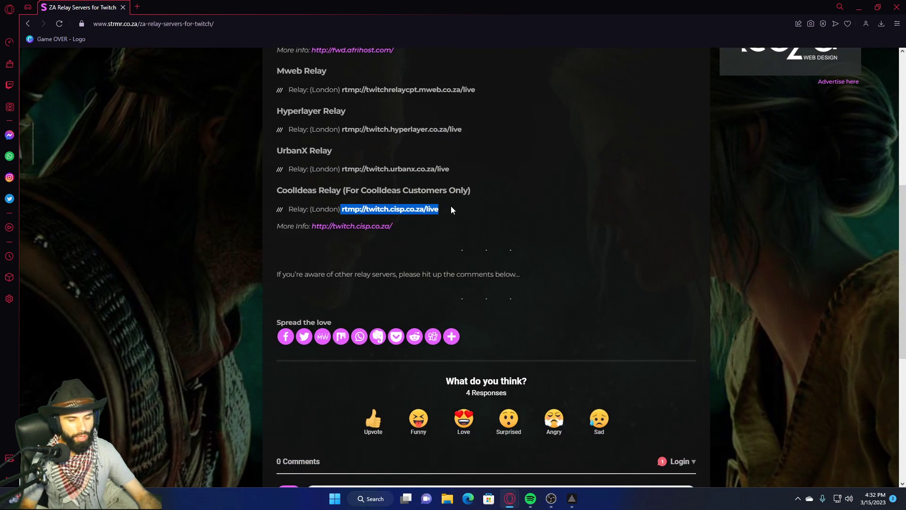
left_click(857, 7)
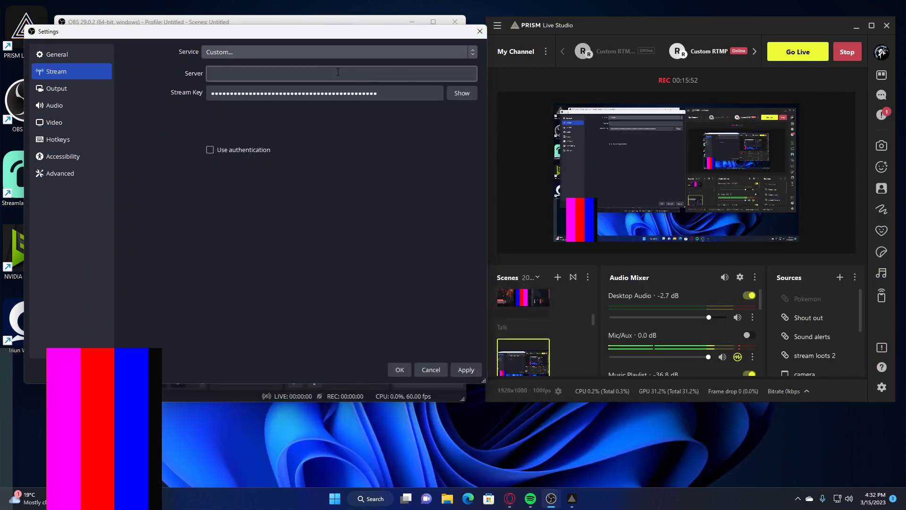
left_click(338, 71)
key("ctrl+v")
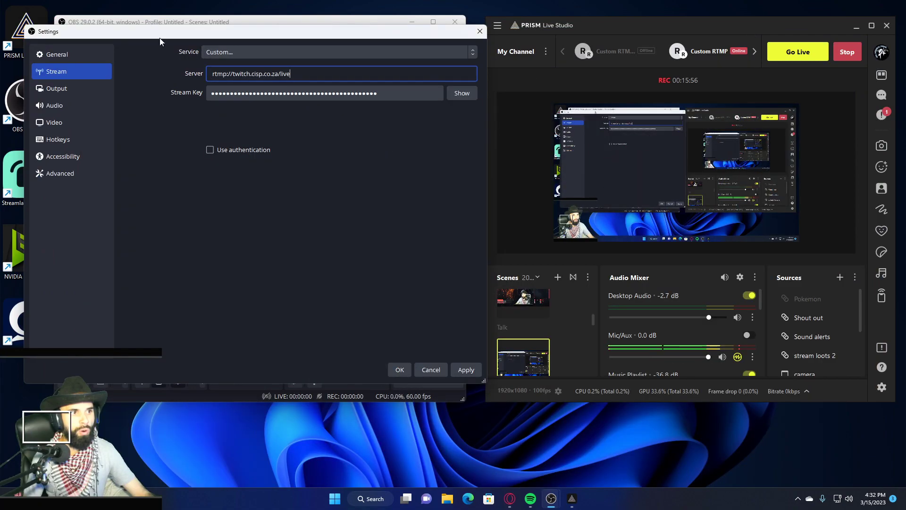
View the primary stream key field in the Twitch Stream settings in Opera, return to OBS Studio and apply the custom server settings.
mouse_move(516, 504)
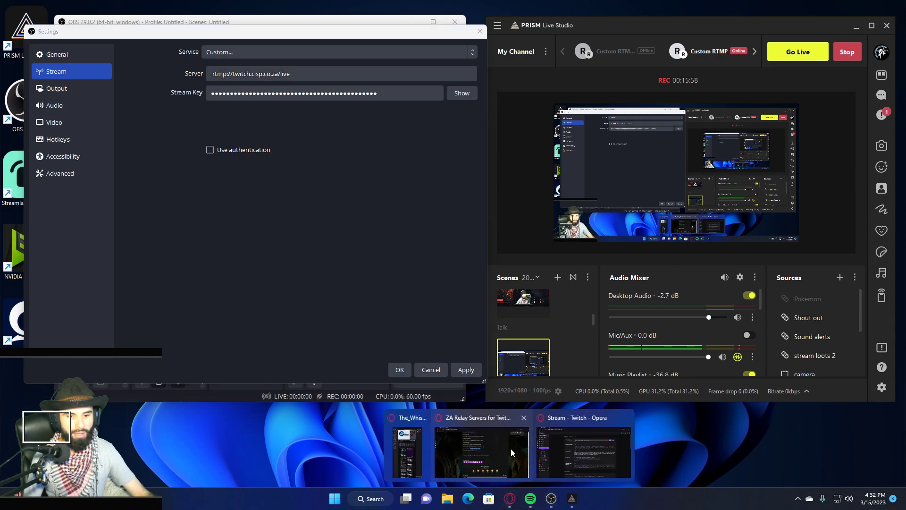
left_click(570, 449)
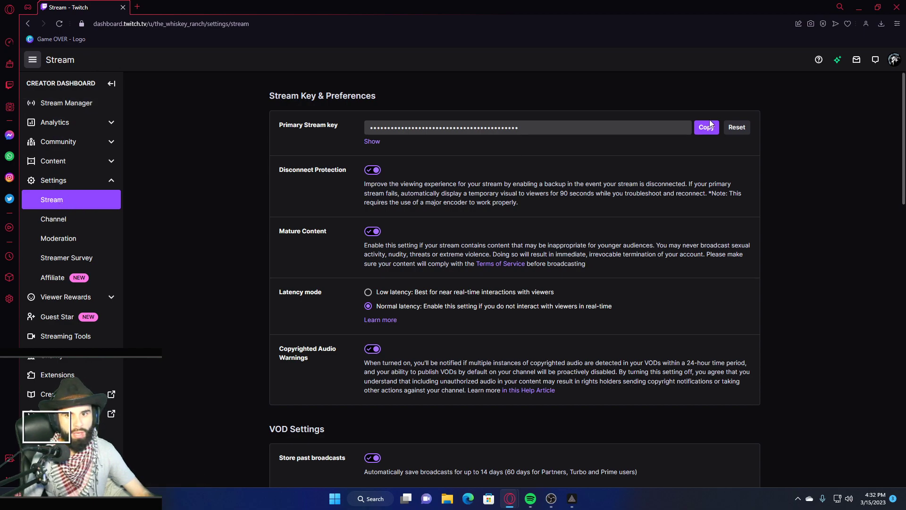
left_click(859, 8)
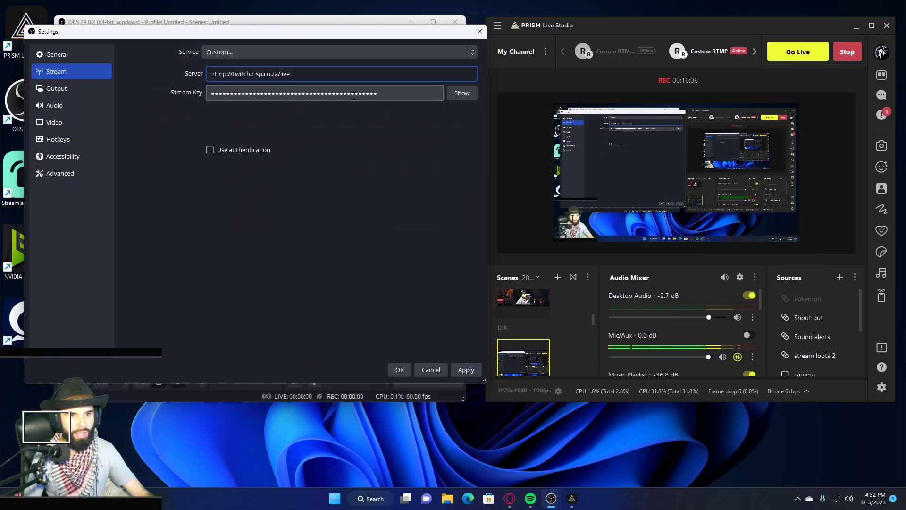
left_click(463, 370)
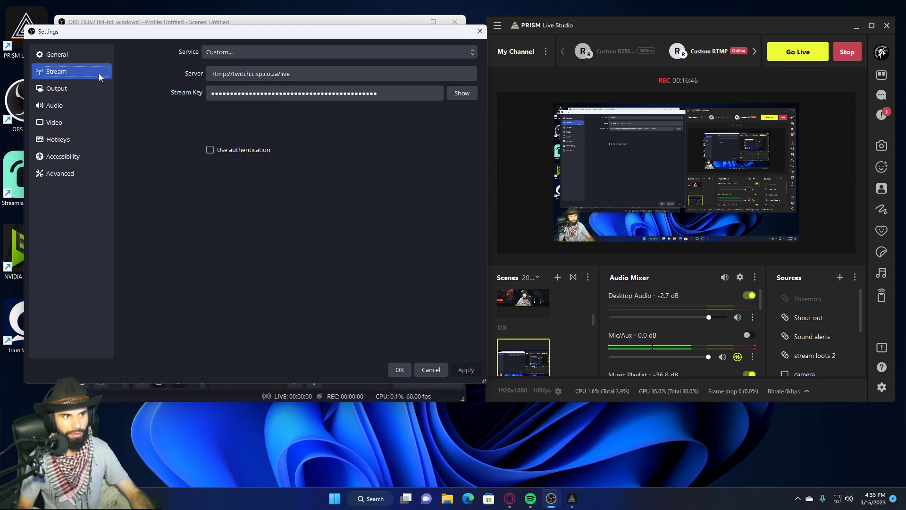
In the Output settings, switch the output mode to Simple and back to Advanced, and choose NVIDIA NVENC H.264 as the streaming encoder.
left_click(78, 90)
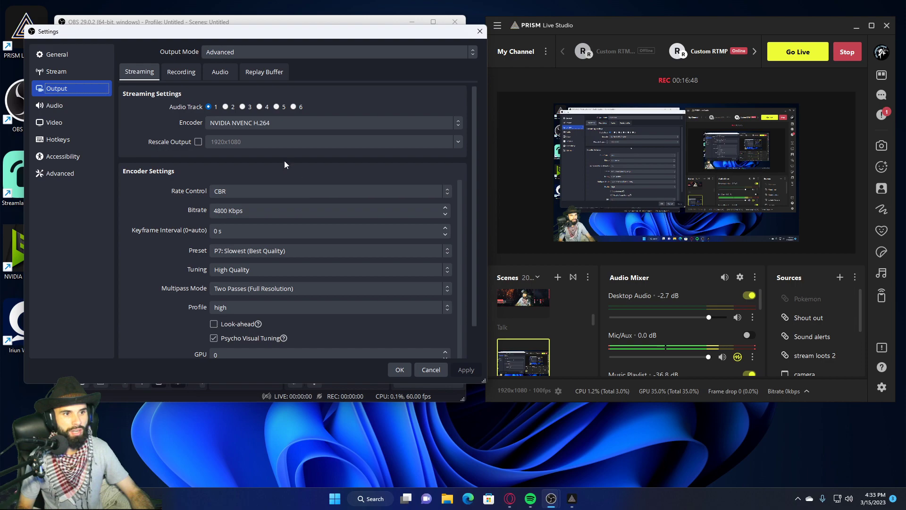
left_click(282, 123)
left_click(282, 121)
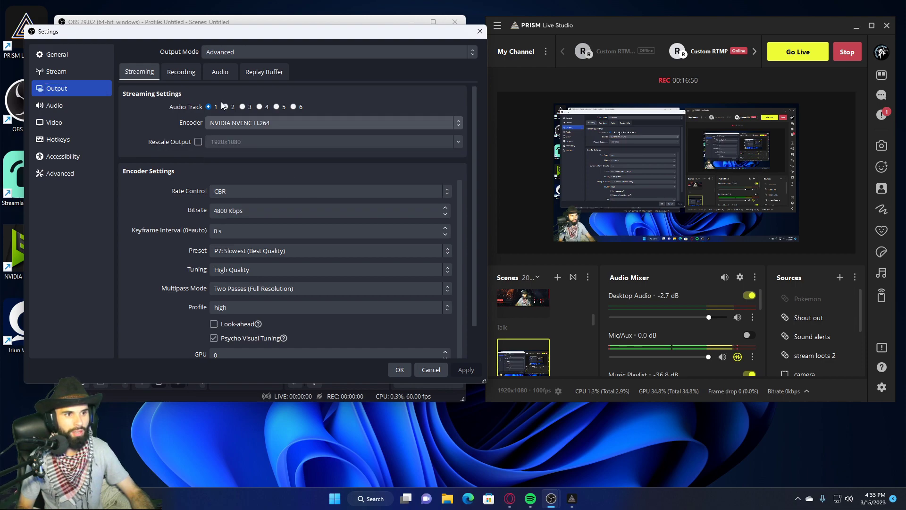
left_click(255, 54)
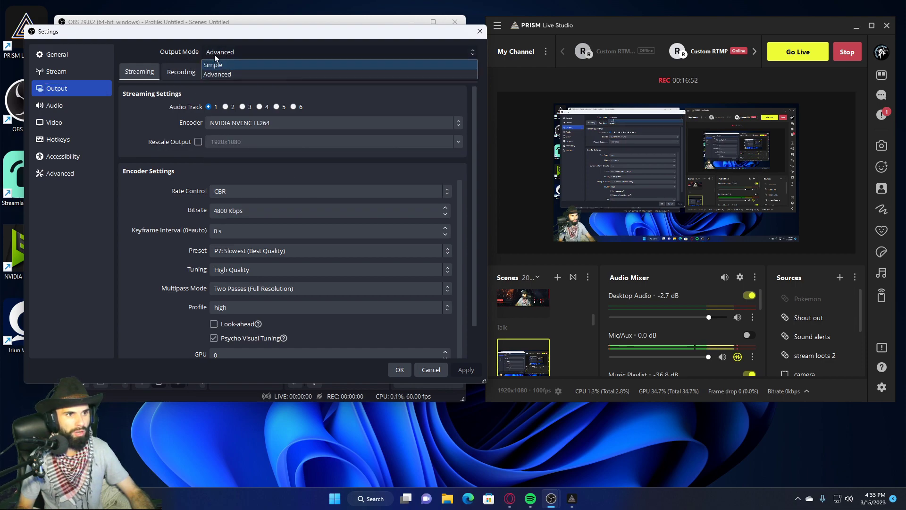
left_click(213, 66)
left_click(222, 53)
left_click(224, 64)
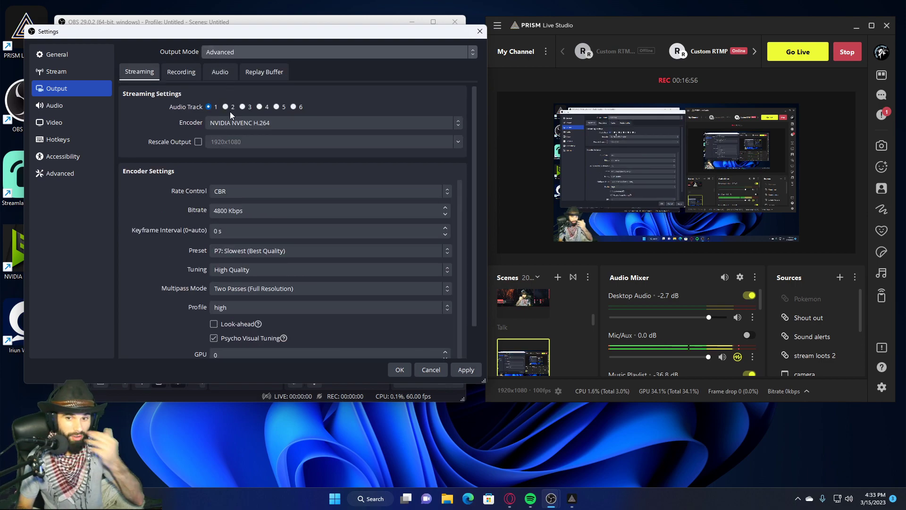
left_click(222, 123)
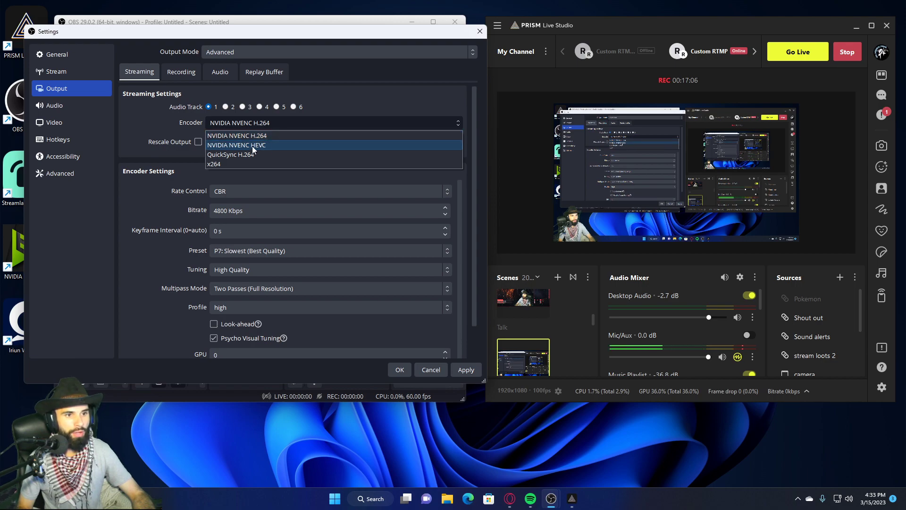
left_click(263, 137)
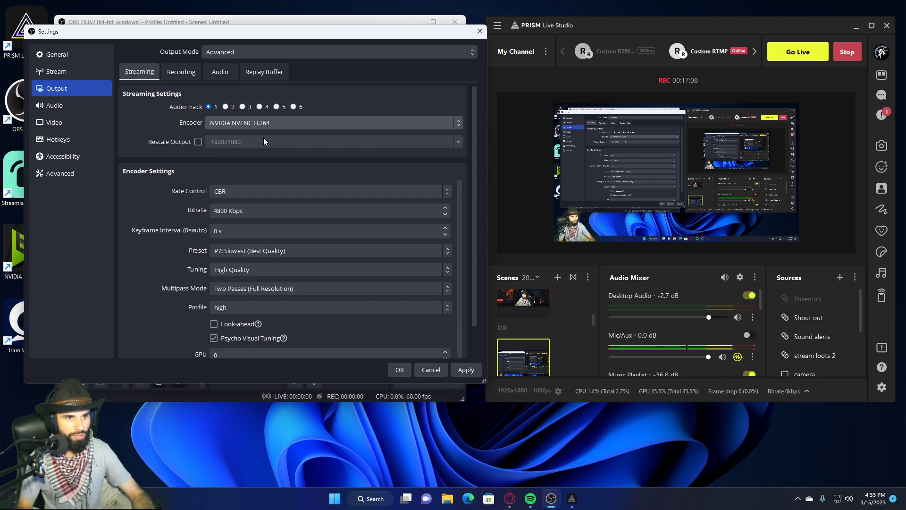
Switch to PRISM Live Studio and examine the encoder, rate control and bitrate in its Output settings, then close them.
left_click(497, 25)
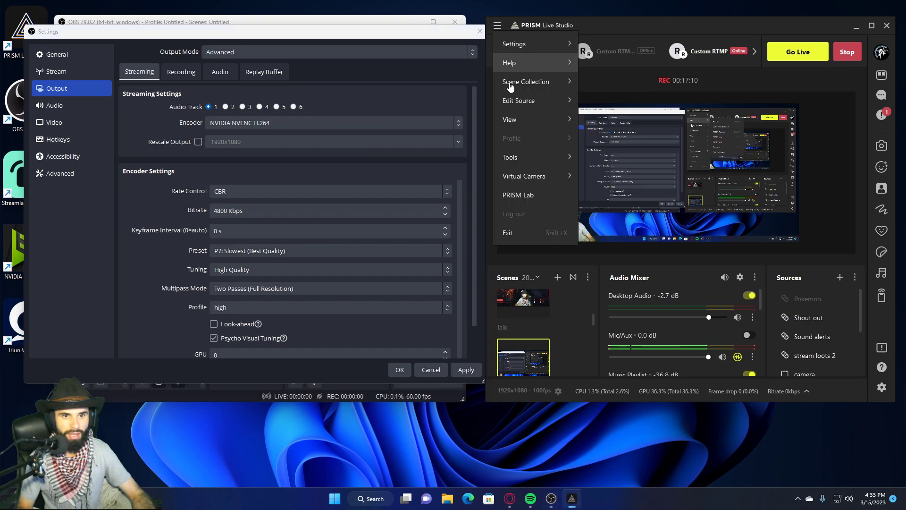
mouse_move(543, 44)
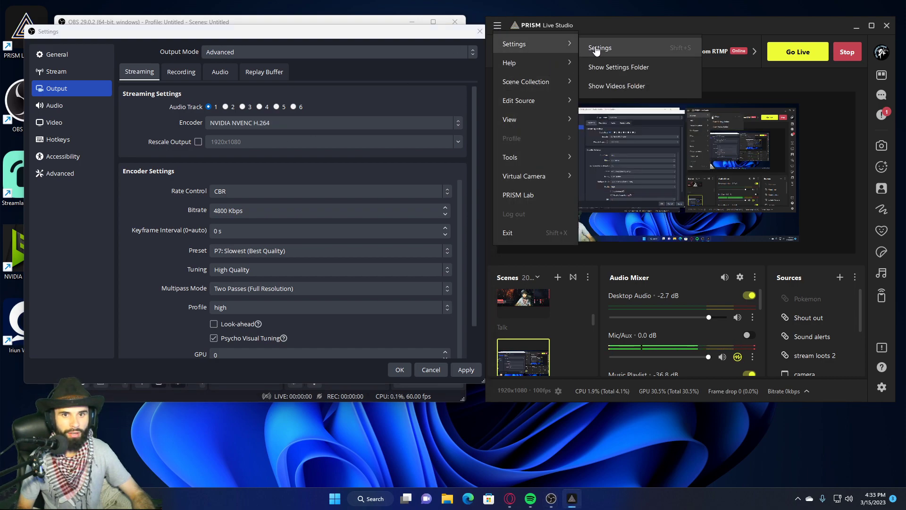
left_click(597, 49)
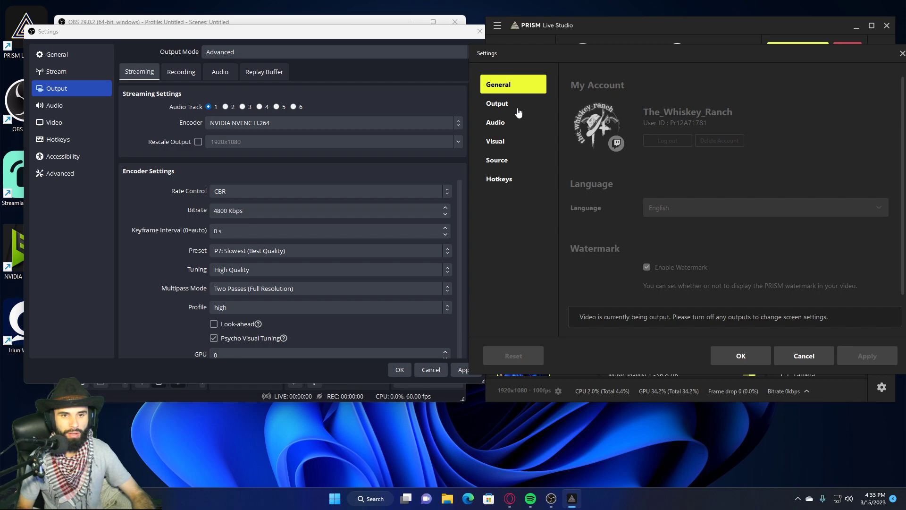
left_click(511, 104)
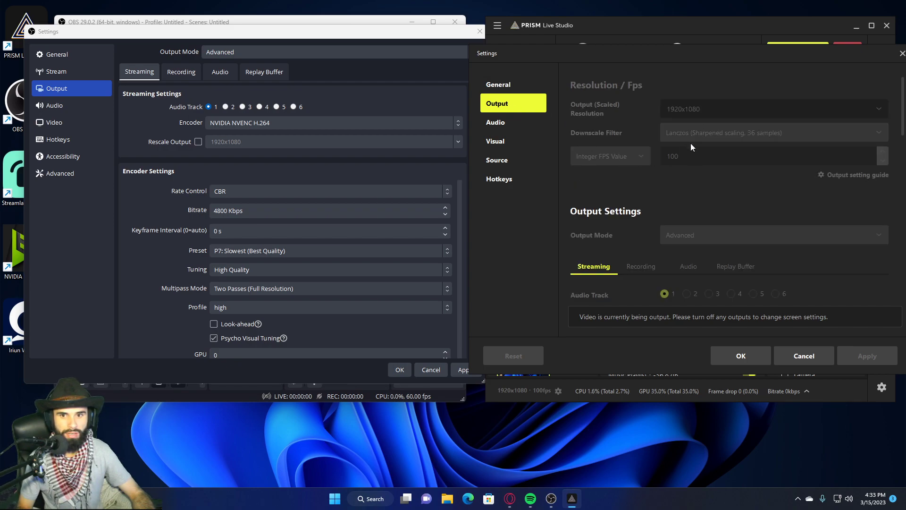
scroll(661, 186, "down", 5)
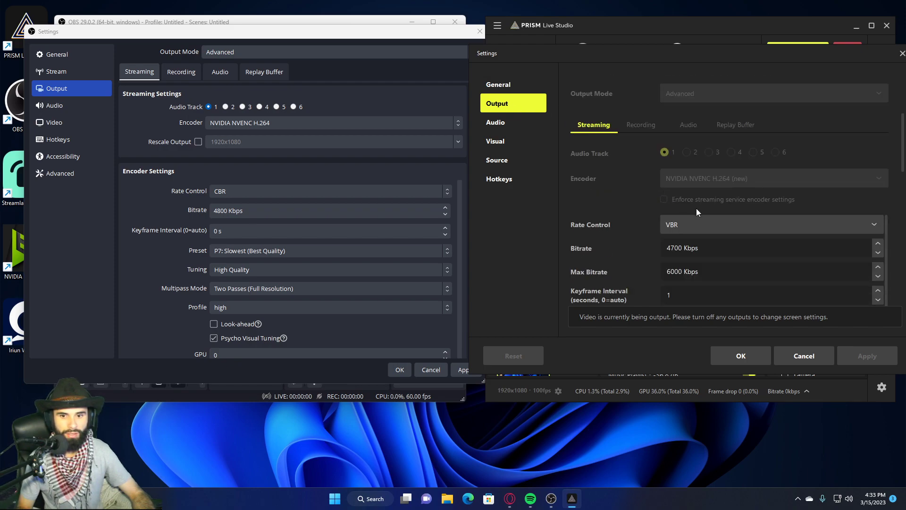
scroll(697, 210, "up", 2)
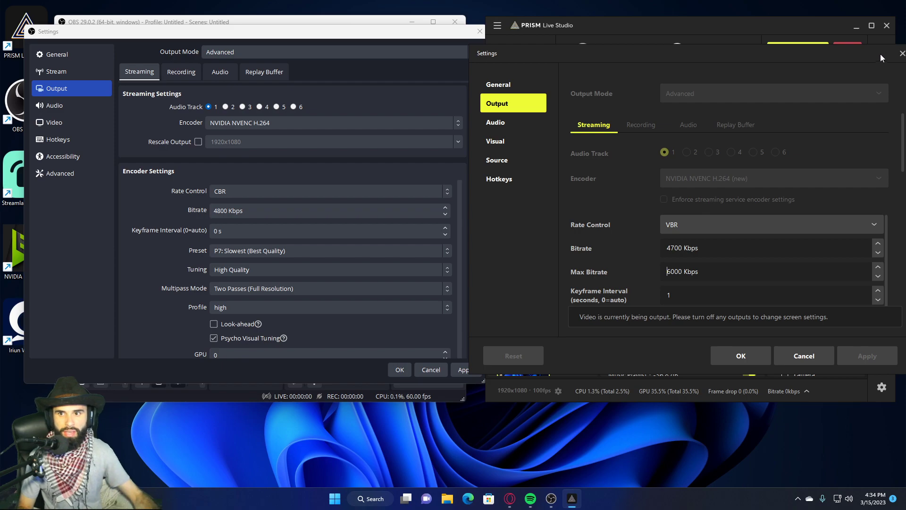
left_click(902, 53)
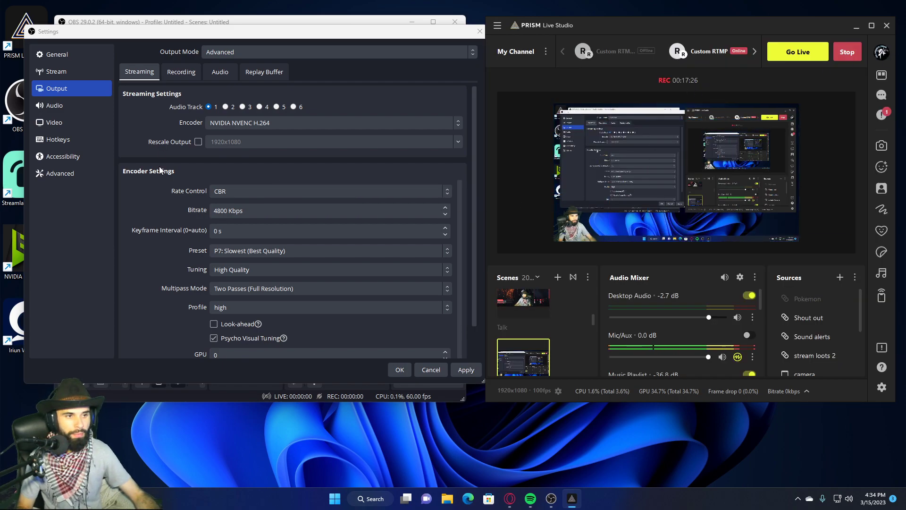
Back in the OBS Studio encoder settings, review the Tuning options and select the preset P7: Slowest (Best Quality).
left_click(249, 139)
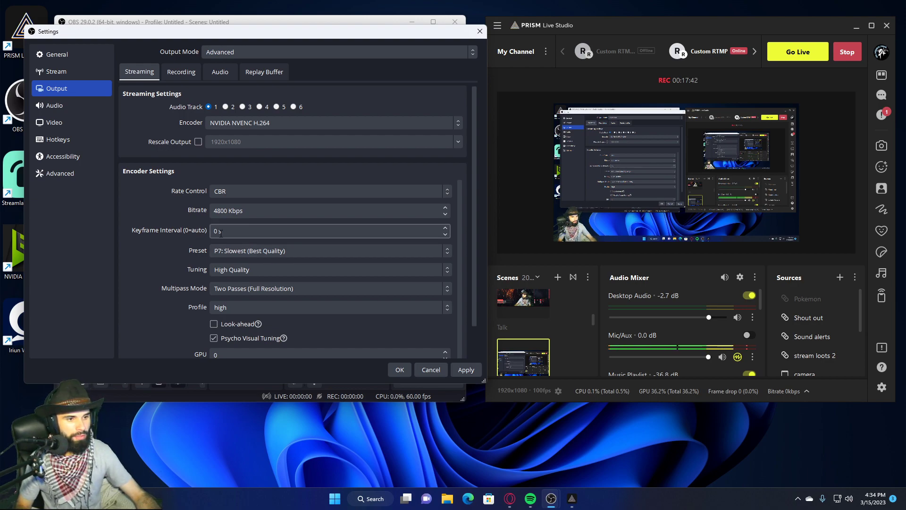
left_click(237, 270)
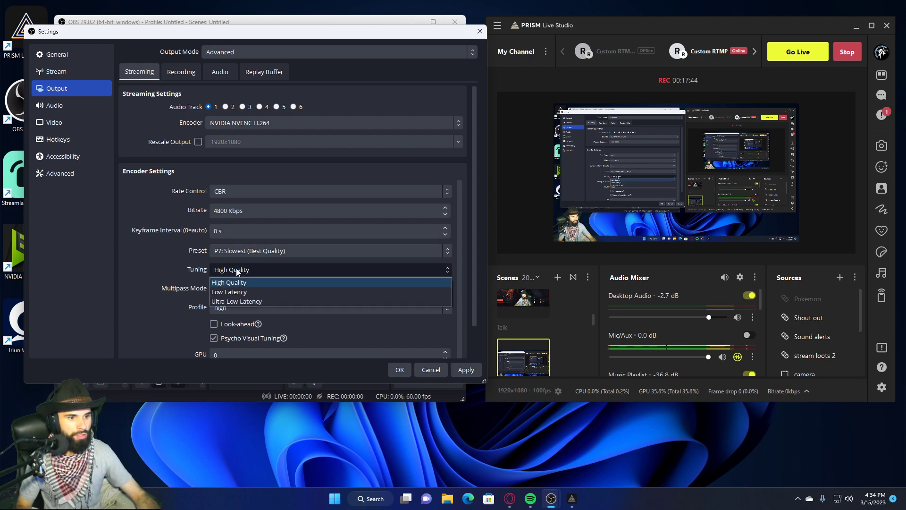
left_click(237, 268)
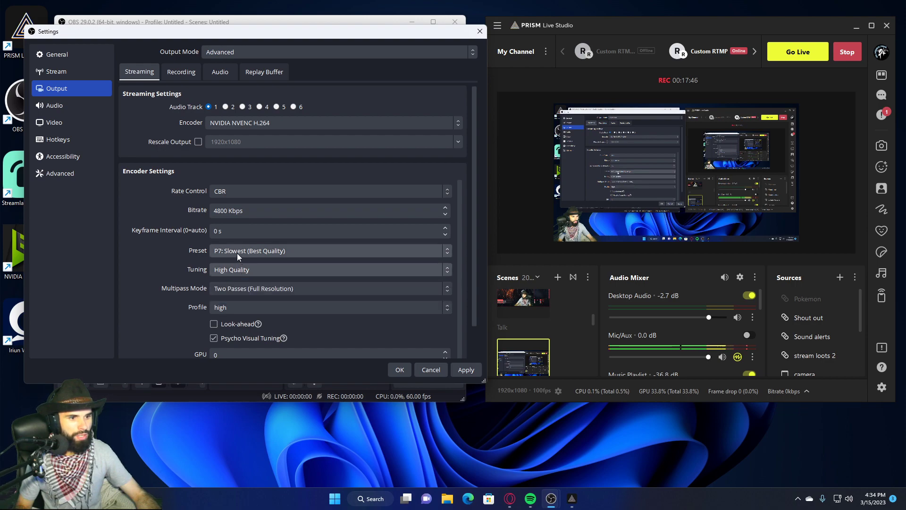
left_click(242, 251)
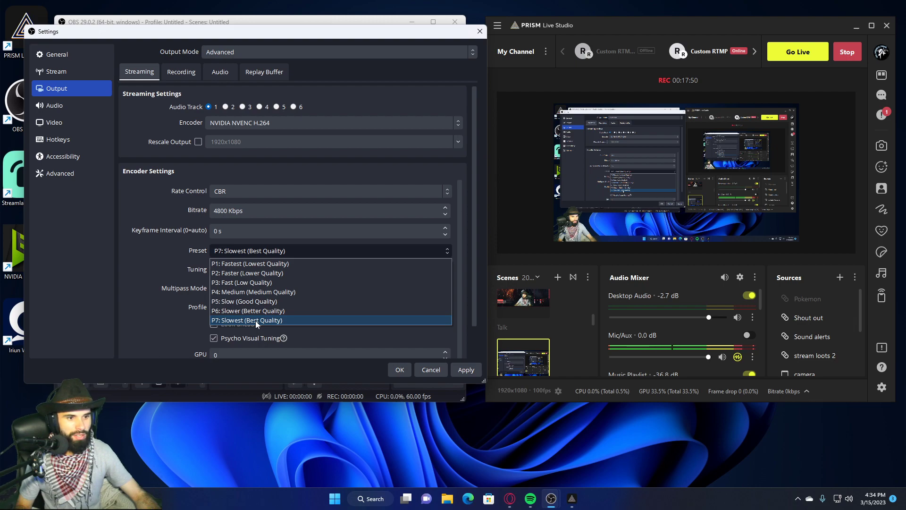
left_click(256, 321)
left_click(251, 250)
left_click(250, 250)
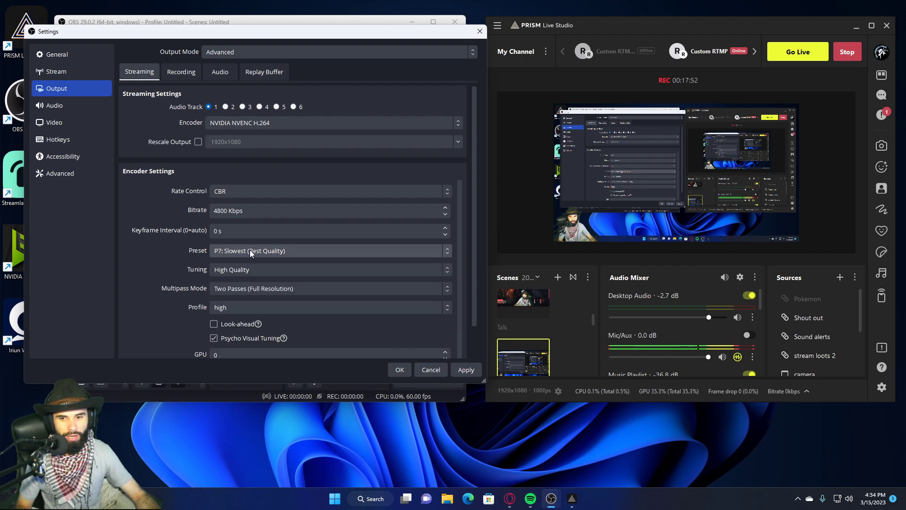
Set the streaming encoder preset to P5: Slow (Good Quality) and apply the output settings.
left_click(251, 253)
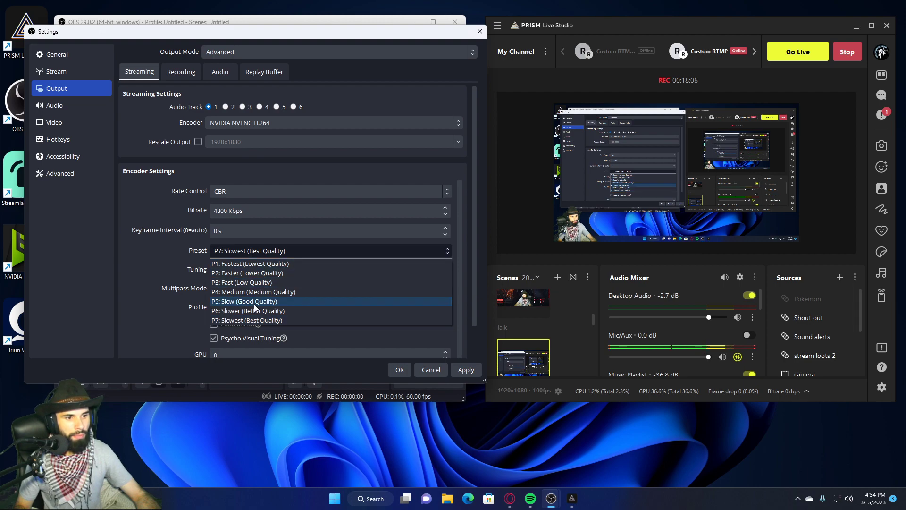
left_click(255, 305)
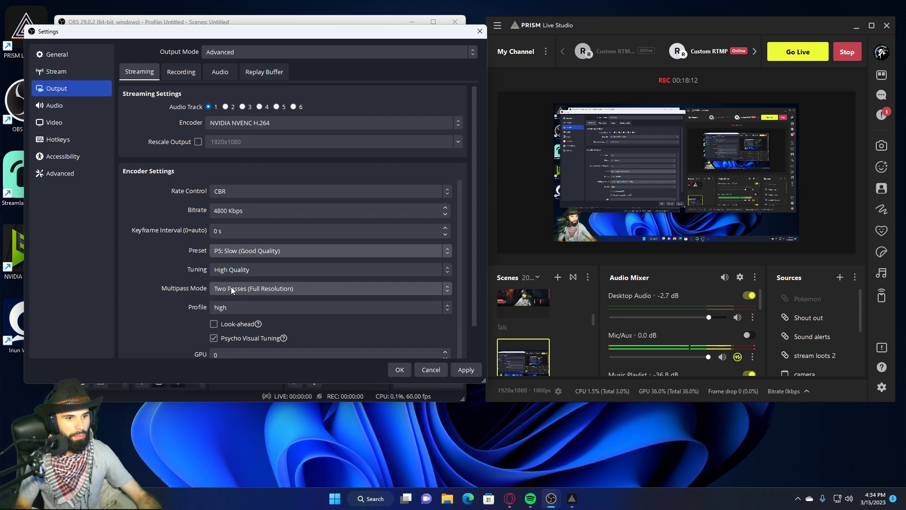
scroll(391, 331, "down", 2)
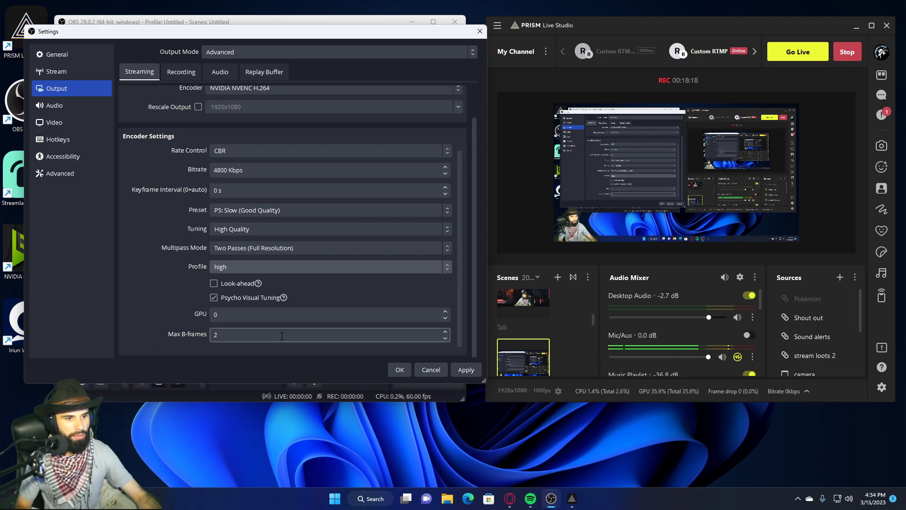
left_click(463, 368)
scroll(270, 305, "up", 1)
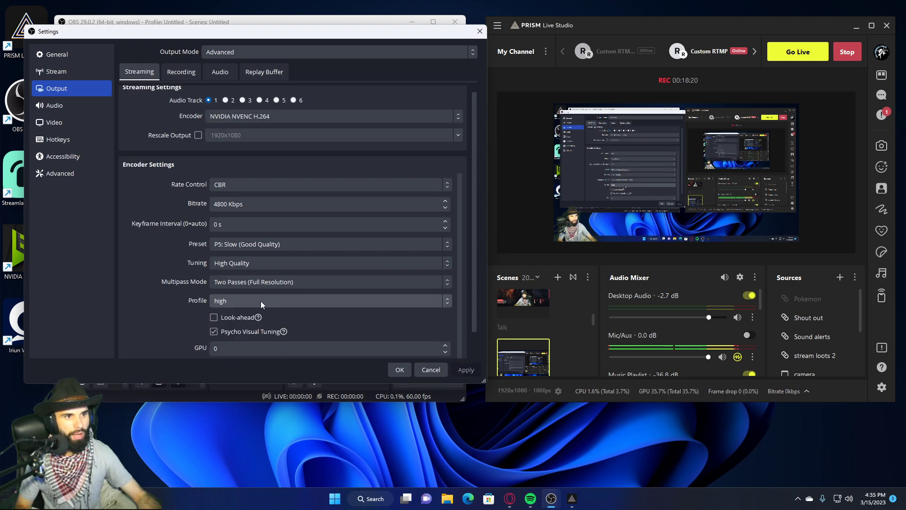
scroll(181, 235, "up", 1)
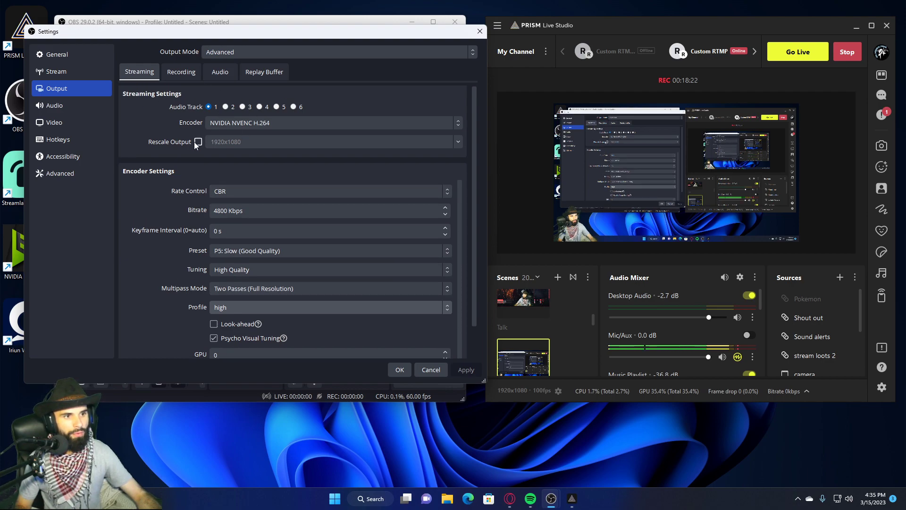
Look over the Recording output settings and the Audio settings, and return to the Streaming output settings.
left_click(185, 73)
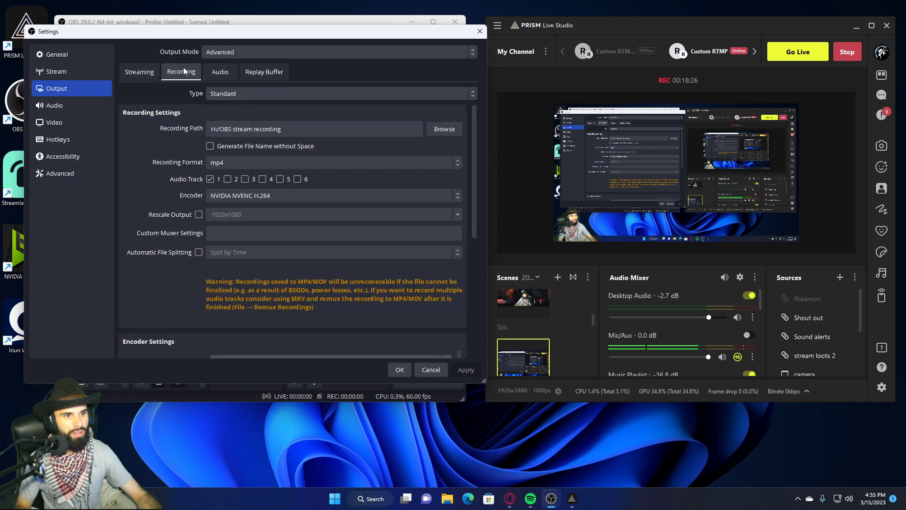
left_click(157, 75)
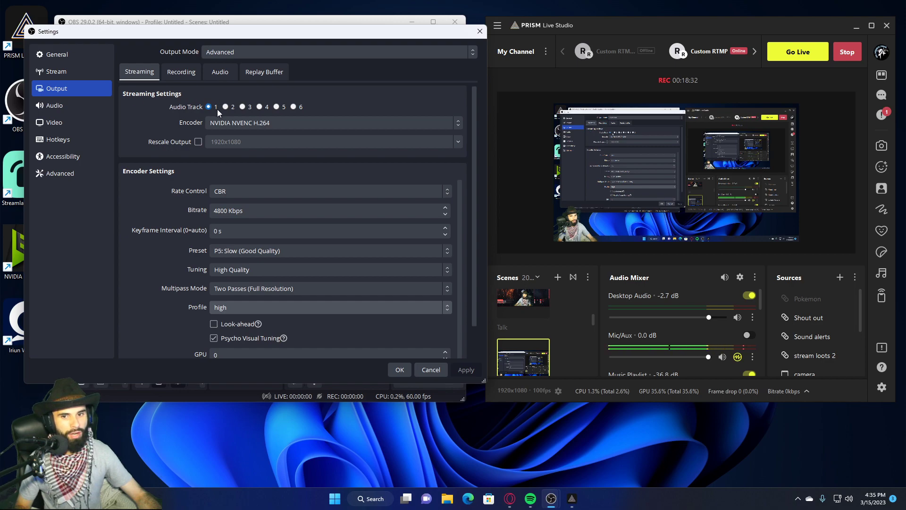
left_click(53, 106)
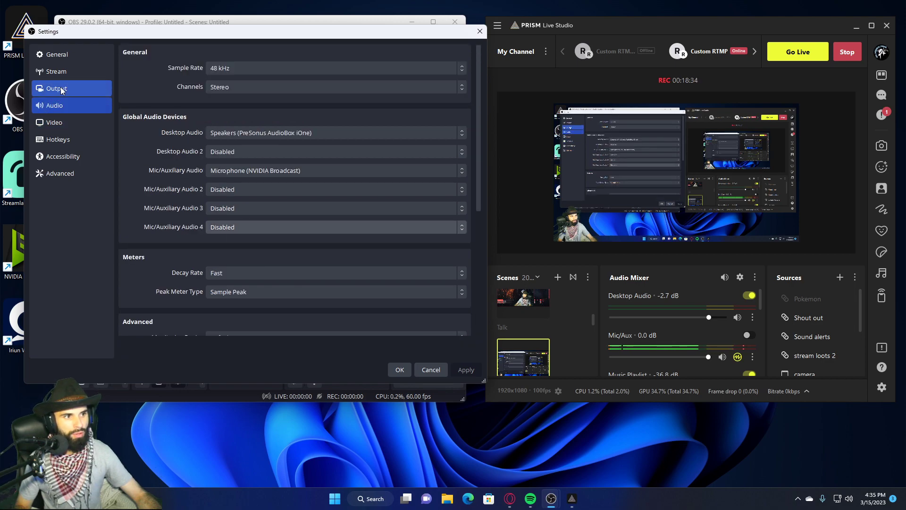
left_click(60, 90)
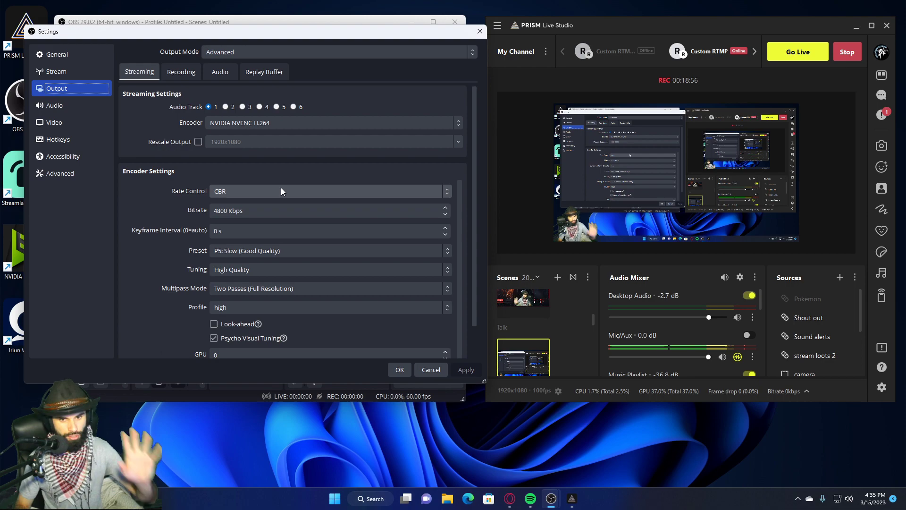
From the OBS Audio settings, switch to Windows Sound settings, choose Speakers (PreSonus AudioBox iOne) as the output device, and minimize them.
left_click(56, 106)
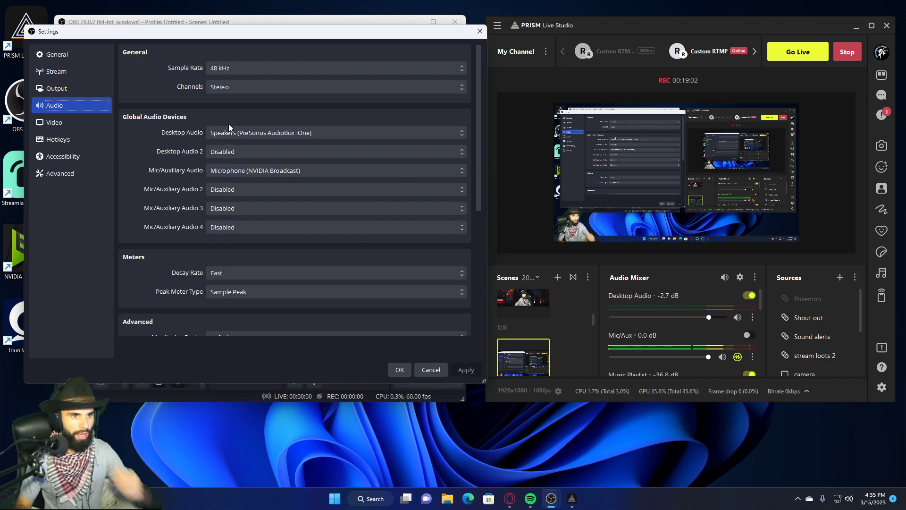
right_click(849, 501)
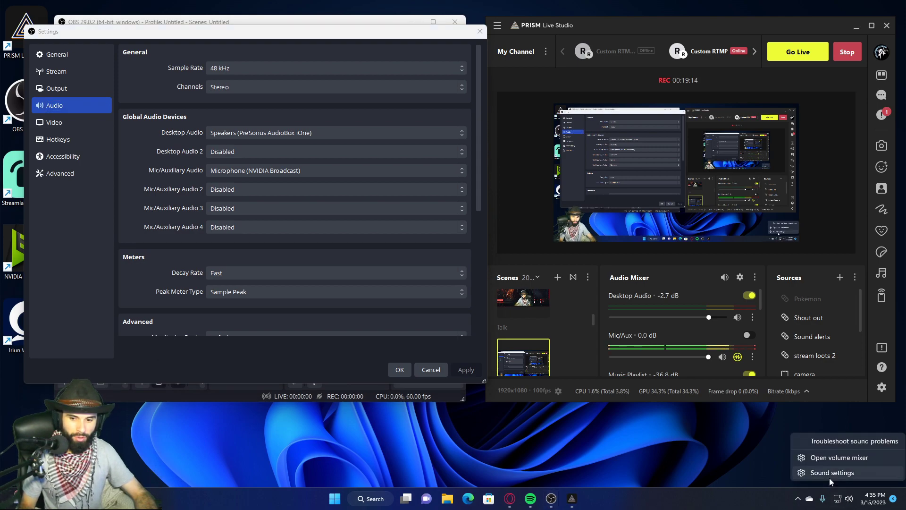
left_click(829, 474)
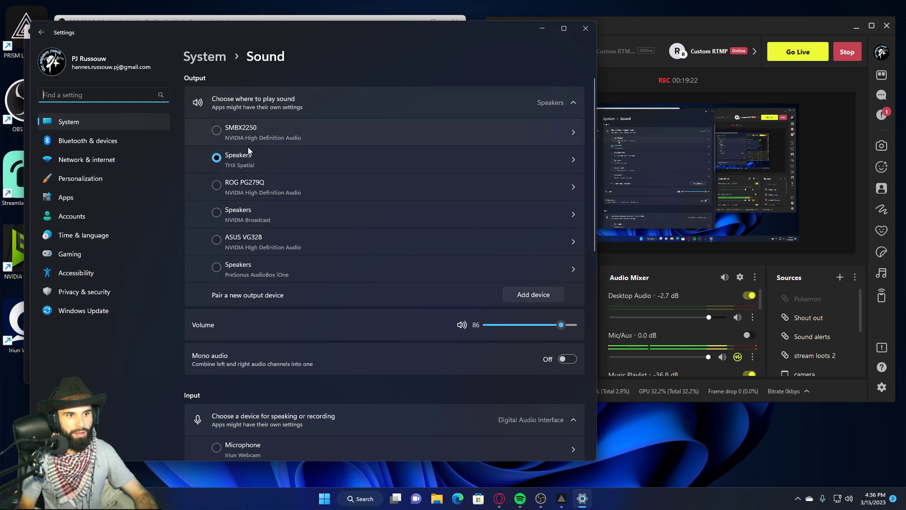
left_click(225, 271)
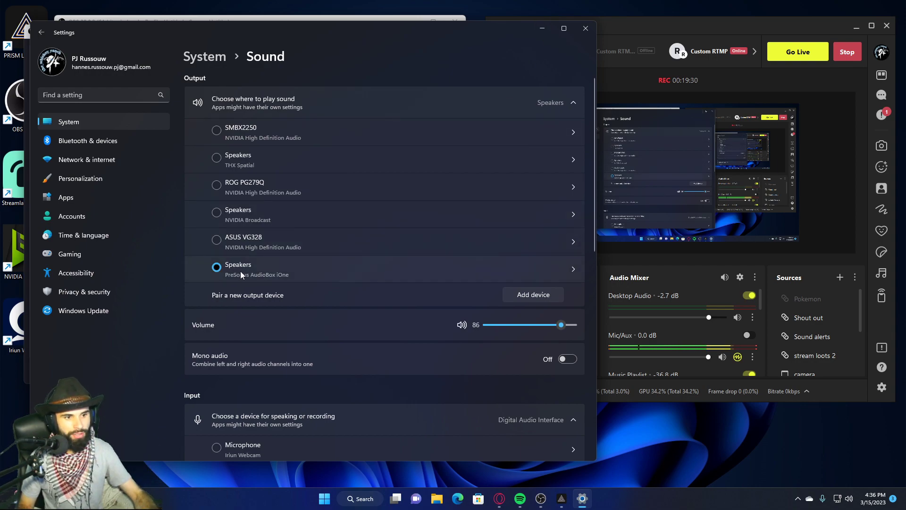
left_click(542, 28)
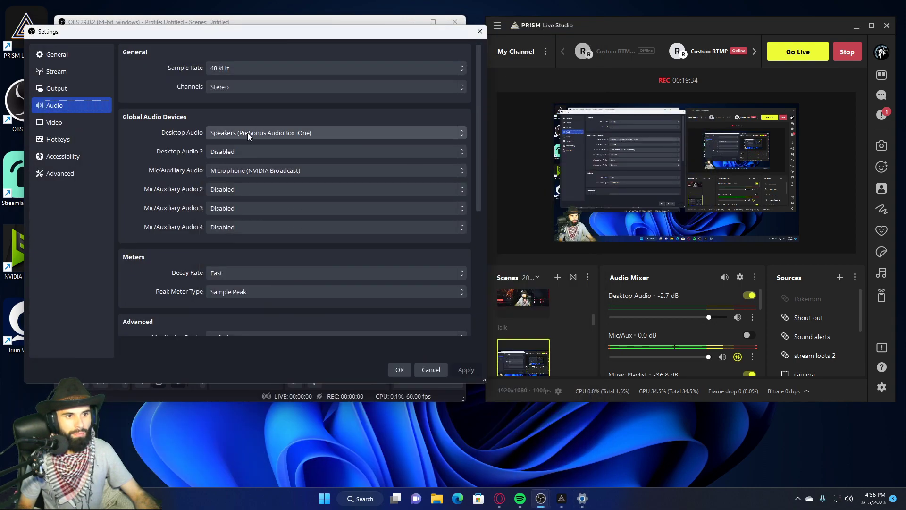
In the OBS Audio settings, select Speakers (PreSonus AudioBox iOne) as the Desktop Audio device.
left_click(238, 134)
left_click(238, 134)
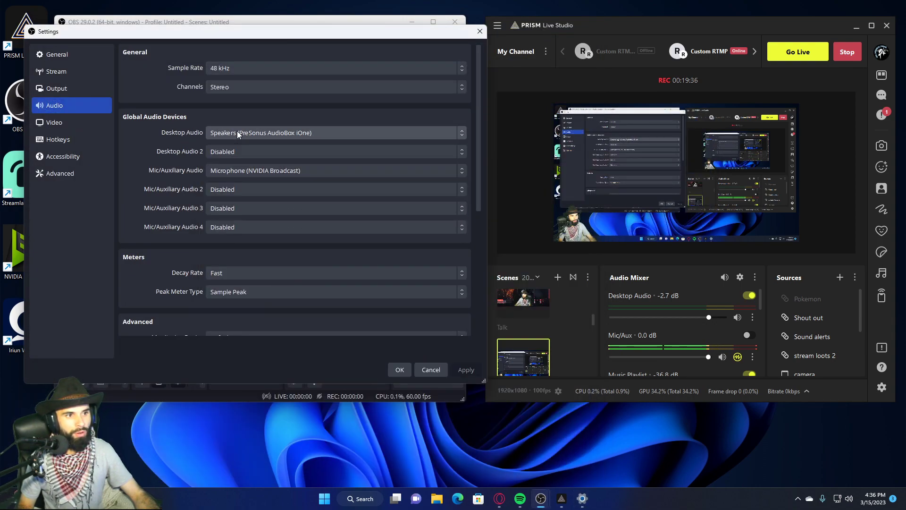
left_click(238, 134)
left_click(239, 214)
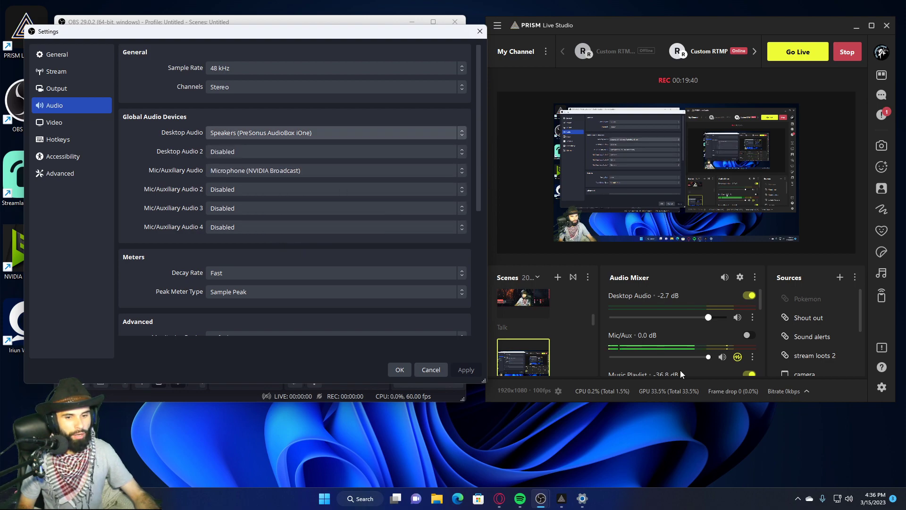
Review the Mic/Auxiliary Audio device options and select Microphone (NVIDIA Broadcast).
left_click(290, 170)
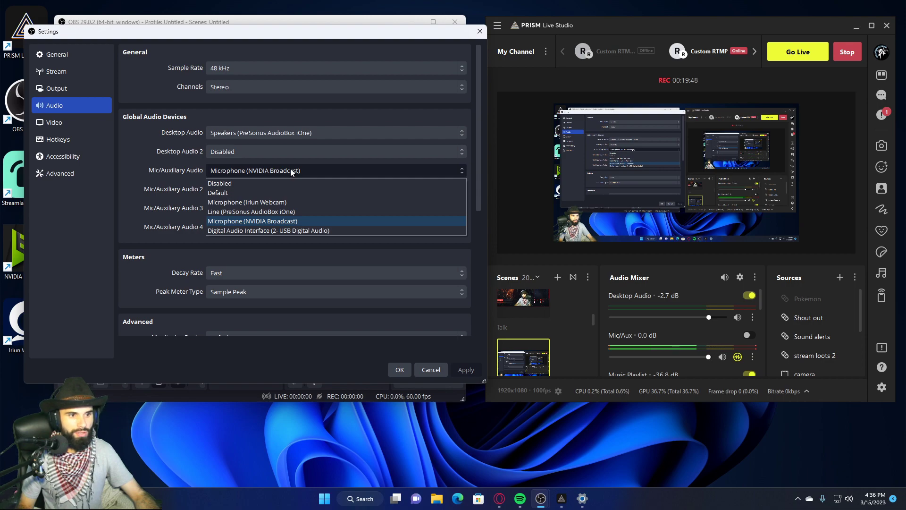
left_click(270, 223)
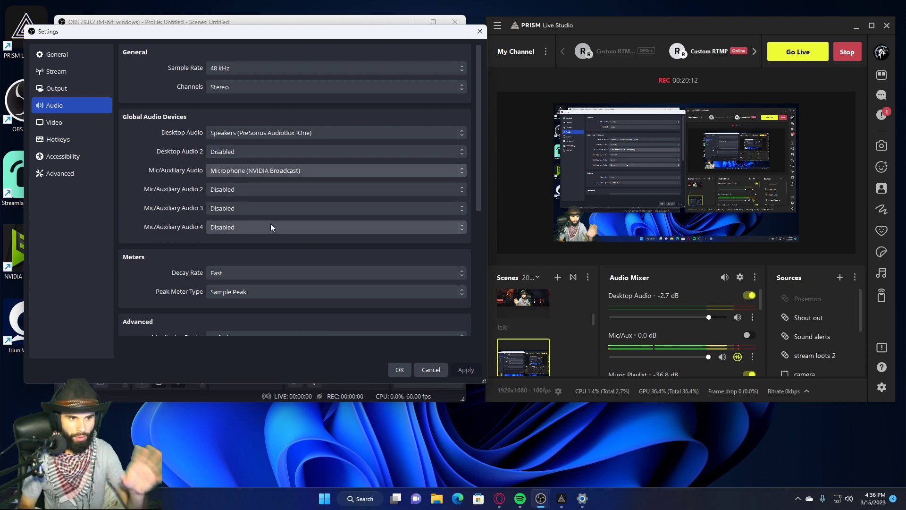
scroll(270, 227, "down", 2)
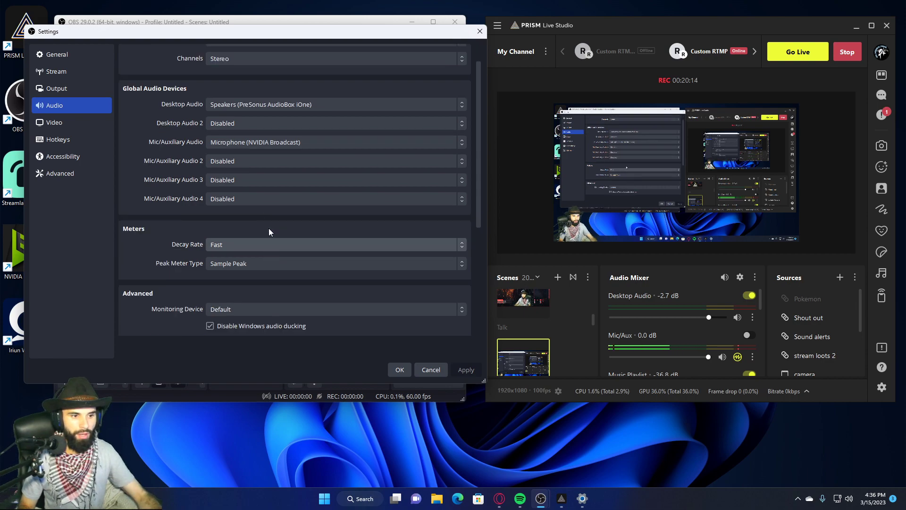
left_click(279, 142)
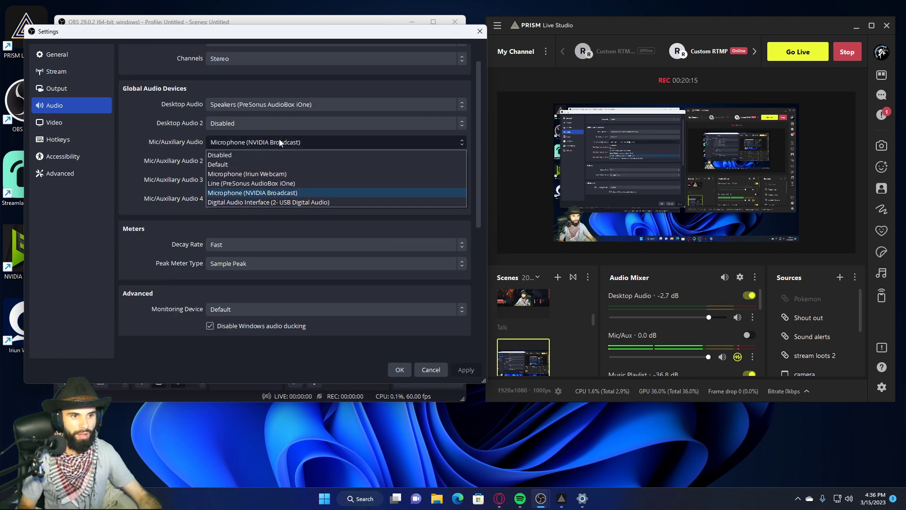
left_click(275, 193)
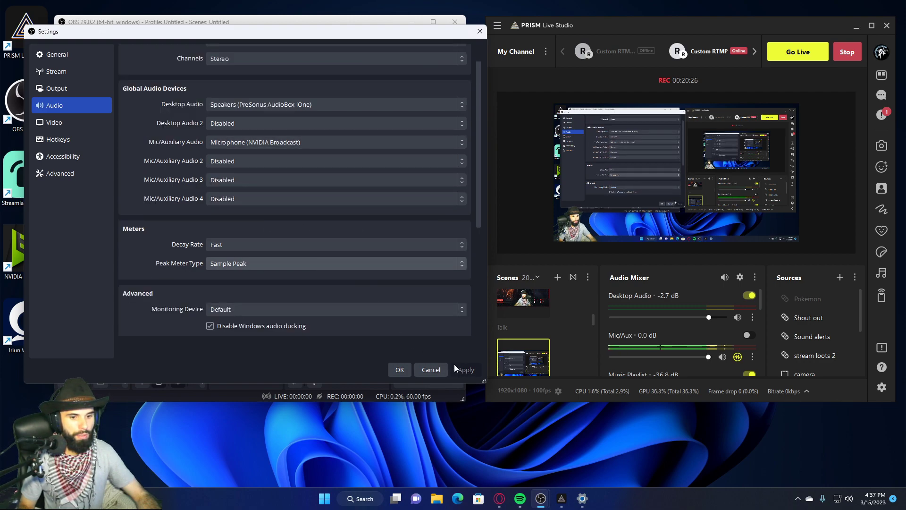
Review the Video settings and check the options for the common FPS value.
left_click(59, 126)
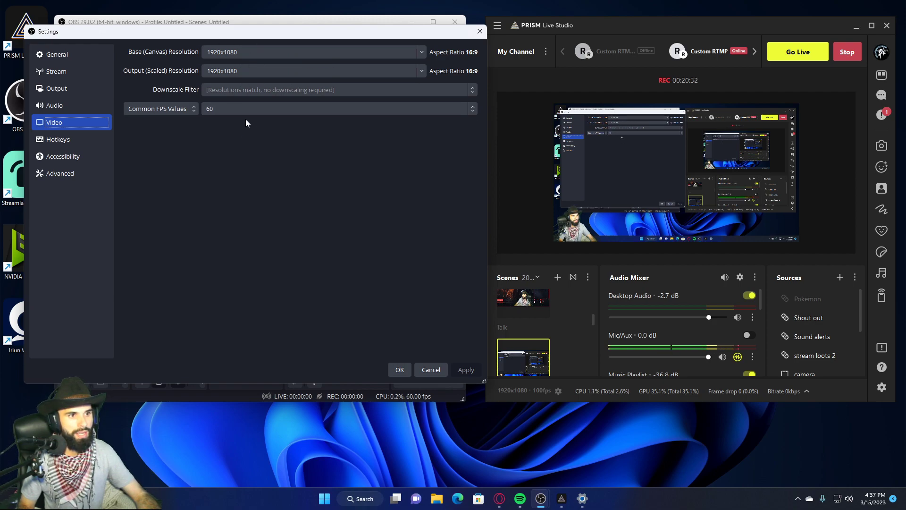
left_click(222, 109)
left_click(223, 109)
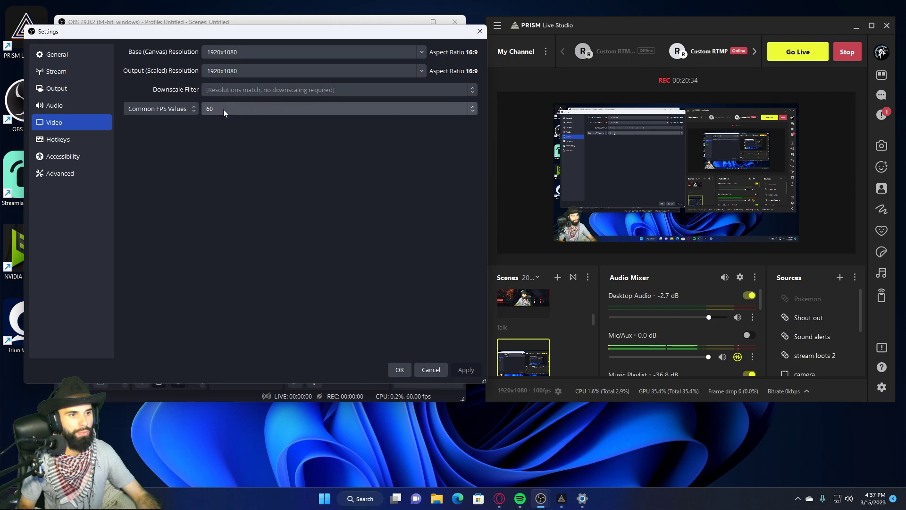
left_click(223, 109)
left_click(223, 109)
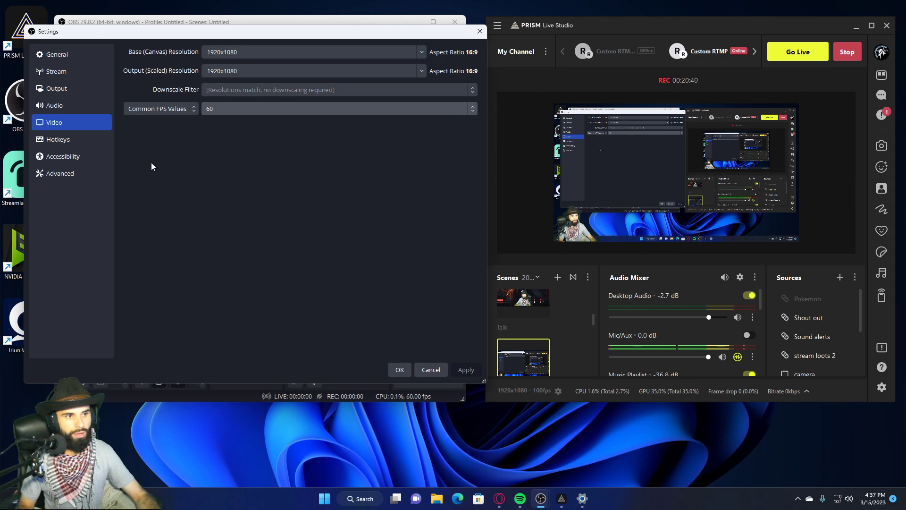
Examine the OBS hotkeys for Desktop Audio muting and switching to Scene 2, and close the settings.
left_click(85, 143)
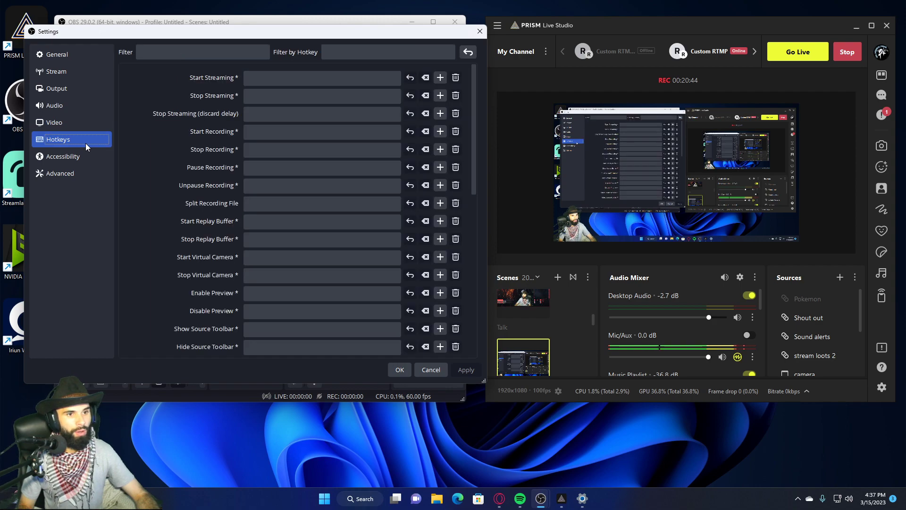
scroll(255, 212, "down", 10)
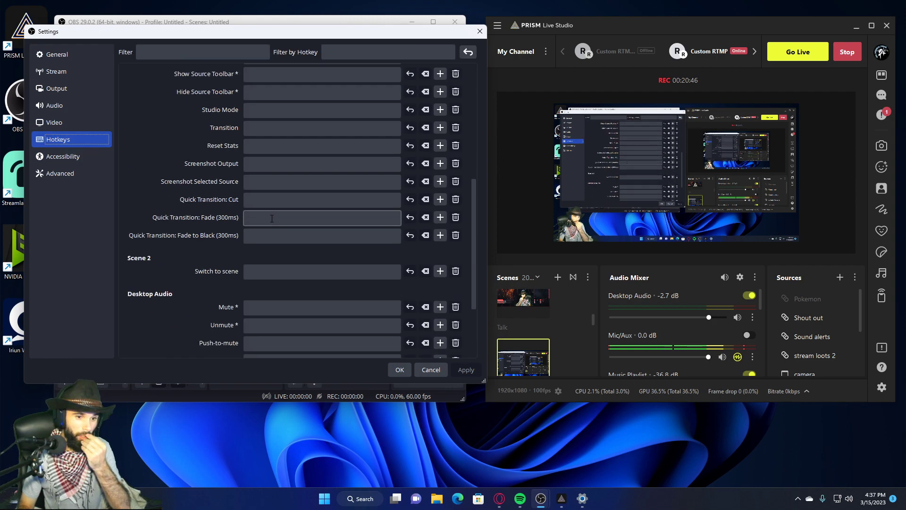
left_click(273, 219)
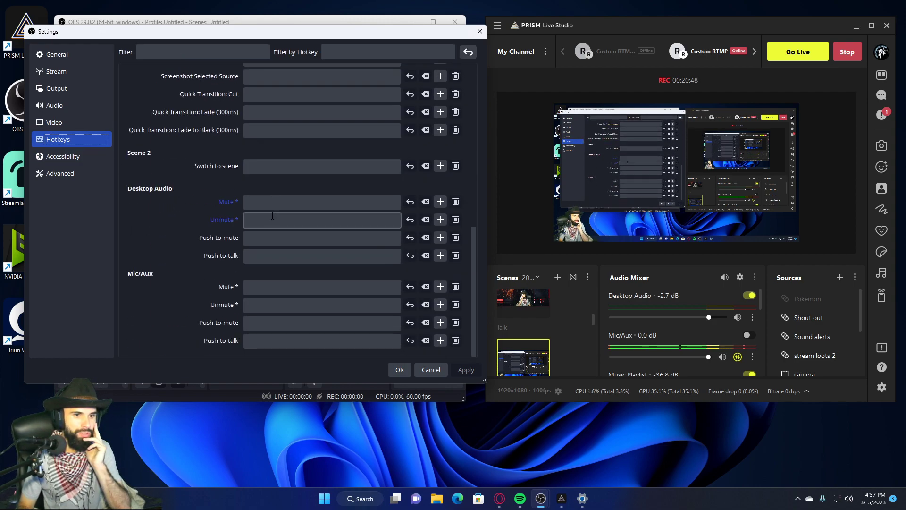
scroll(273, 218, "up", 3)
left_click(273, 220)
scroll(273, 220, "down", 3)
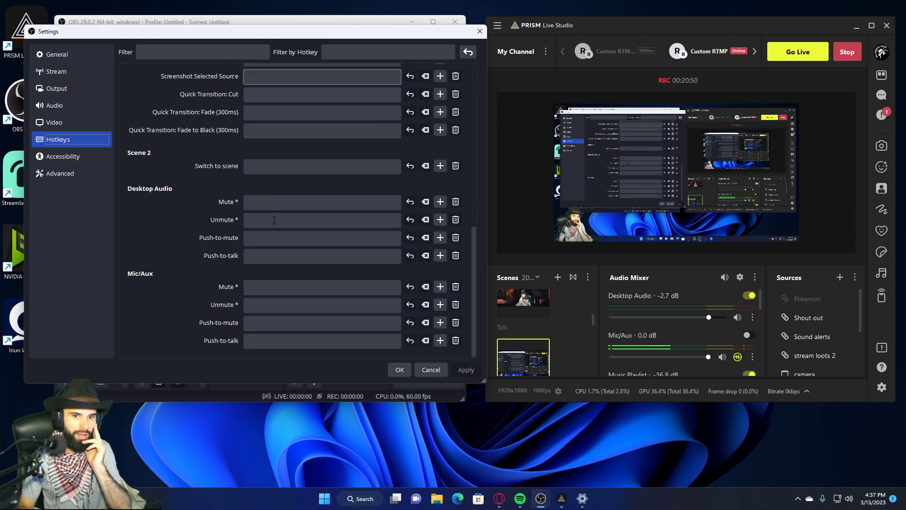
left_click(274, 220)
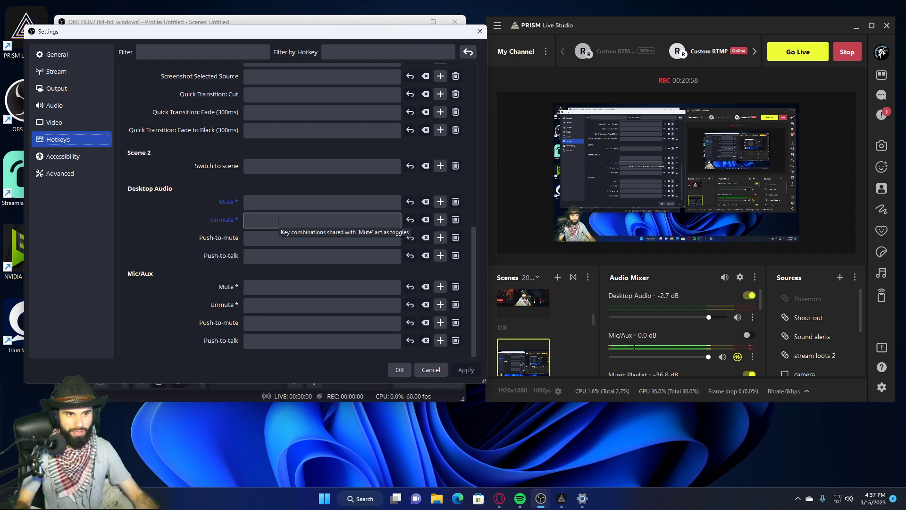
scroll(278, 220, "up", 2)
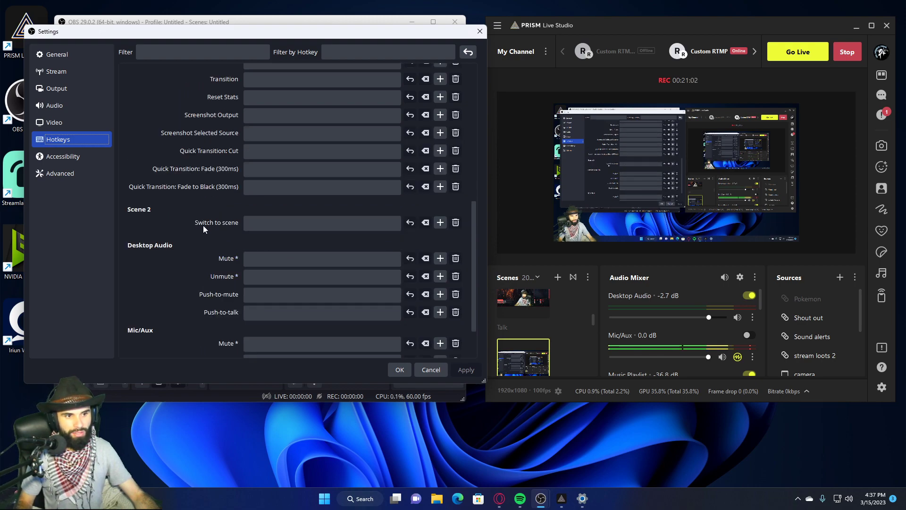
left_click(281, 227)
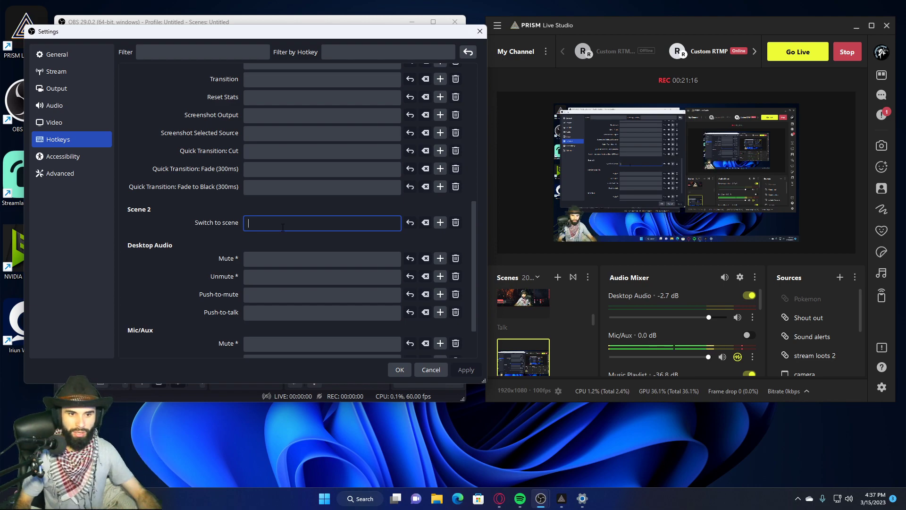
left_click(480, 31)
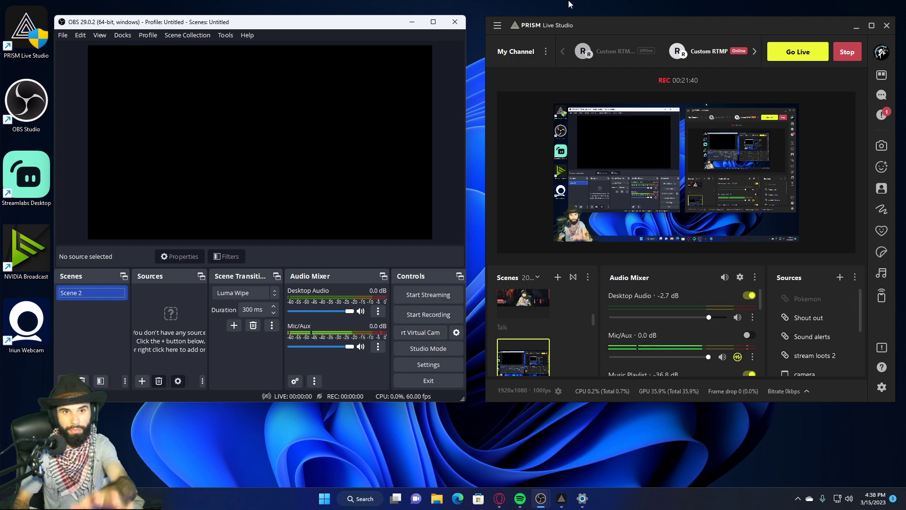
Switch to PRISM Live Studio, examine the list of available hotkeys in its settings, and close the settings.
left_click(497, 26)
mouse_move(527, 45)
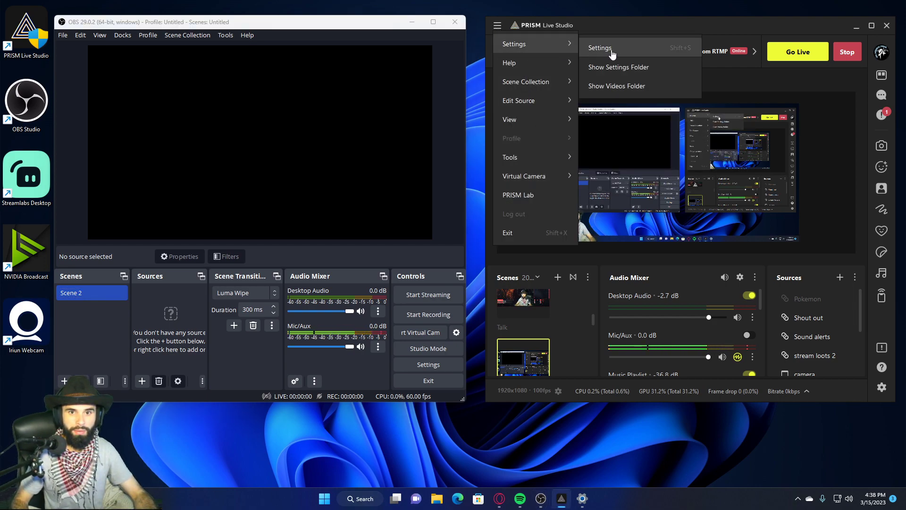
left_click(611, 54)
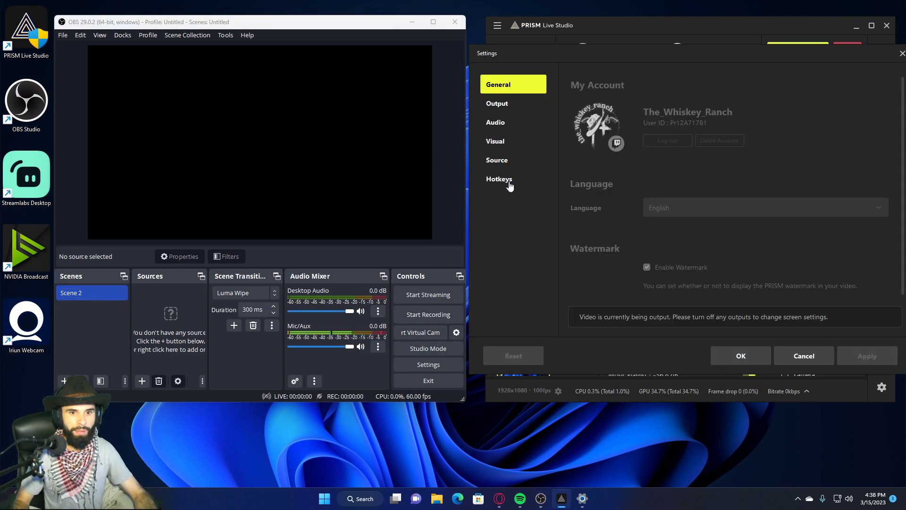
left_click(499, 179)
scroll(753, 203, "down", 3)
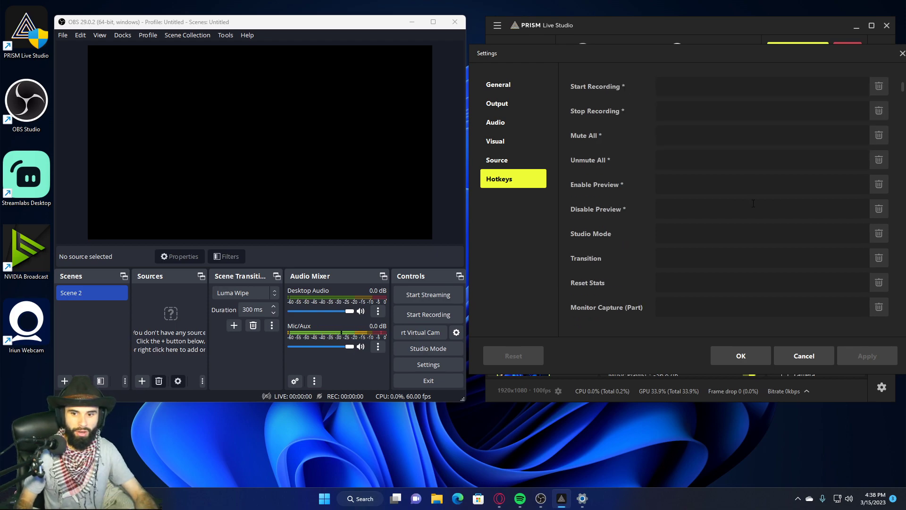
scroll(754, 204, "down", 10)
left_click(901, 53)
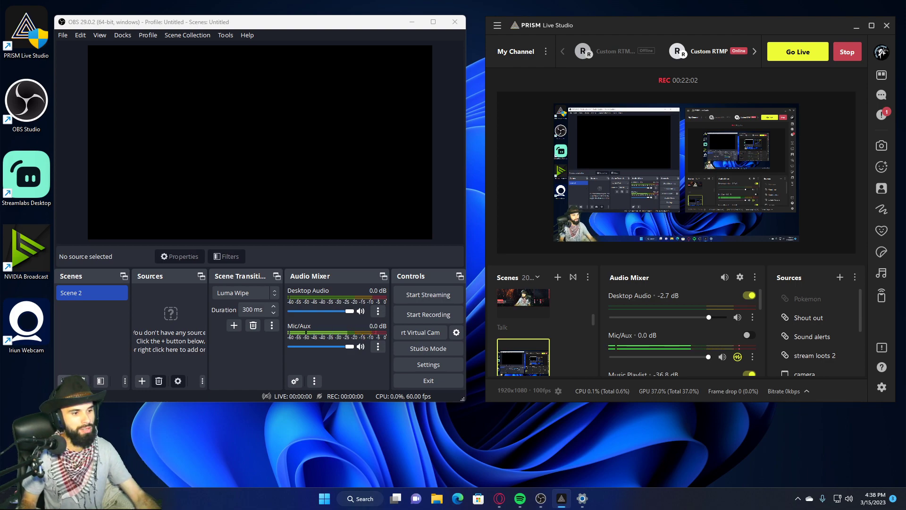
Switch back to OBS Studio and add a new scene named Blank.
left_click(64, 381)
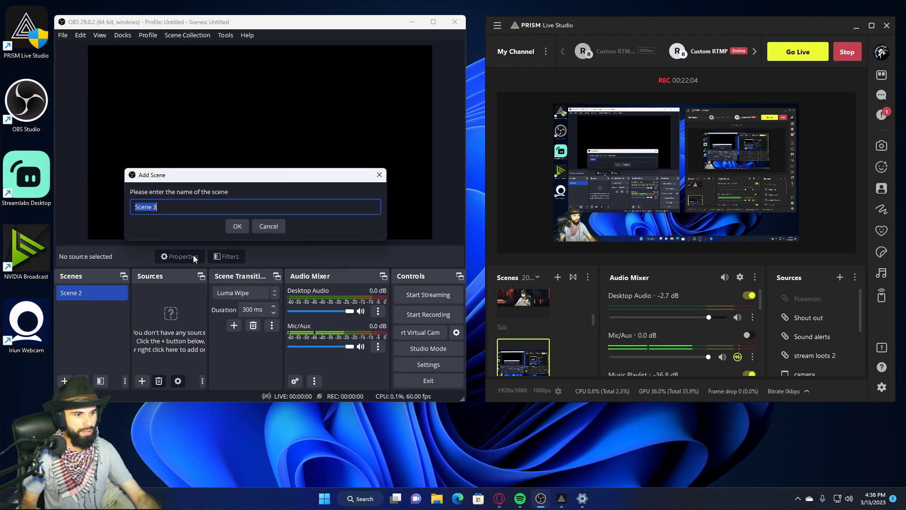
type("Bl")
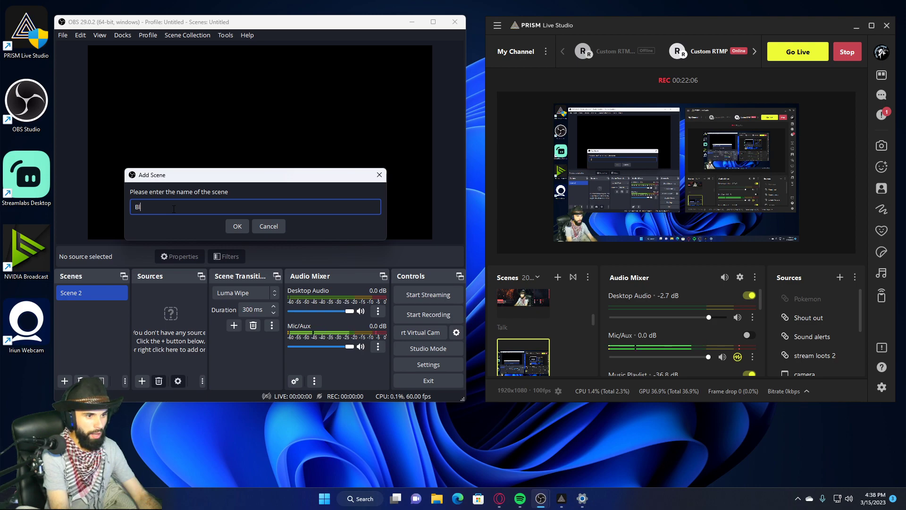
type("ank")
key("Return")
Delete Scene 2 from the scene list and confirm its removal.
left_click(79, 293)
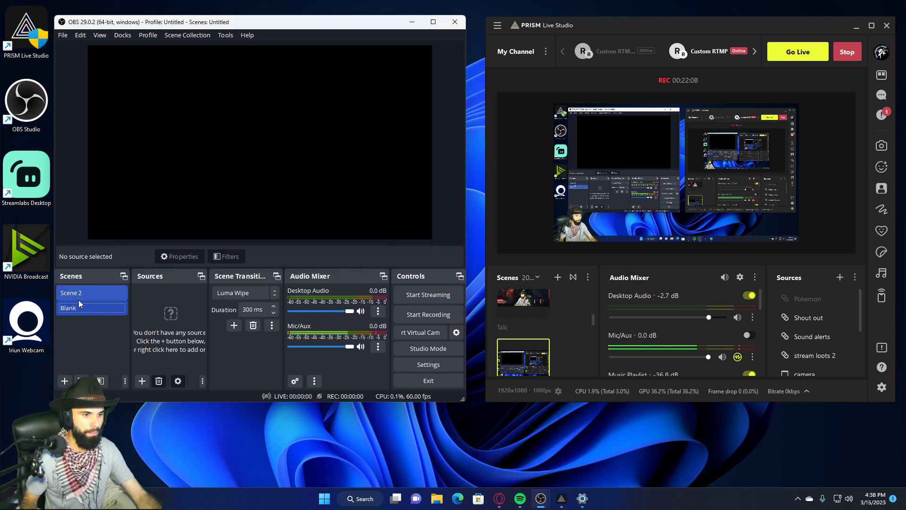
left_click(81, 381)
left_click(289, 222)
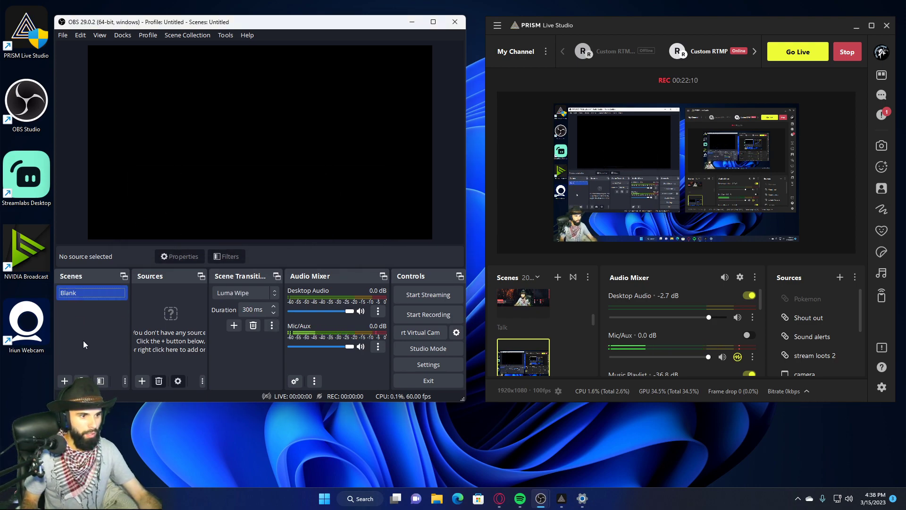
Add two more scenes named Intro and Just Chatting.
left_click(65, 380)
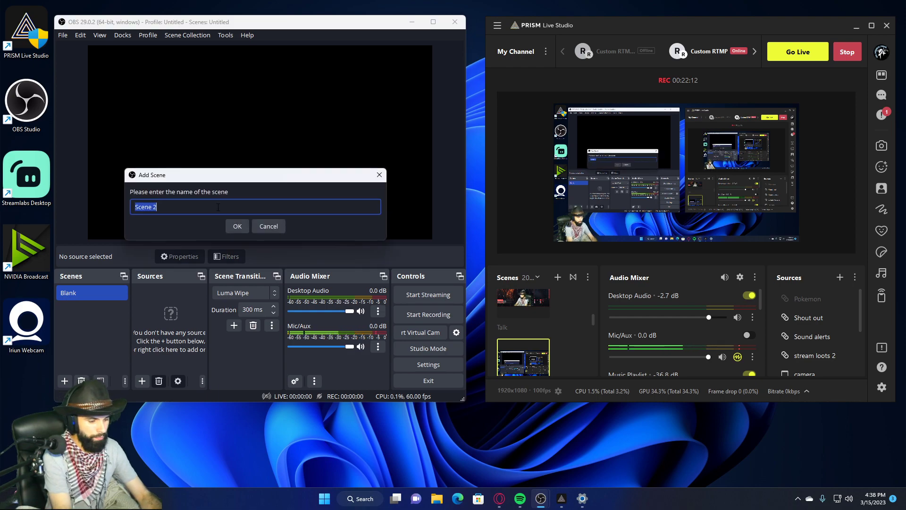
type("Intro")
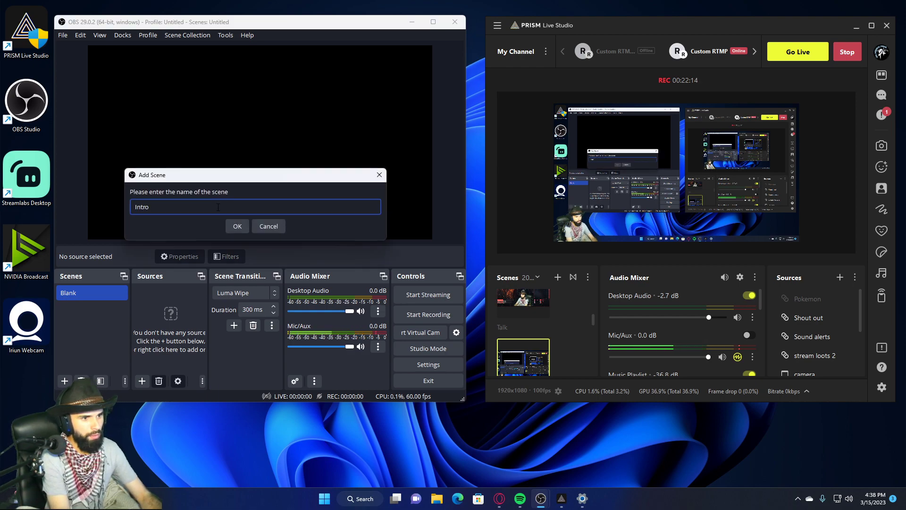
key("Return")
left_click(66, 381)
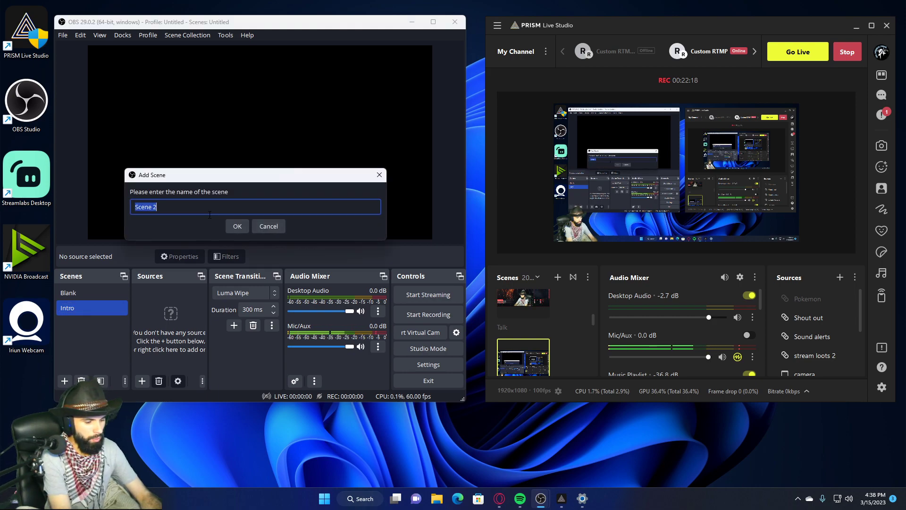
type("Just ")
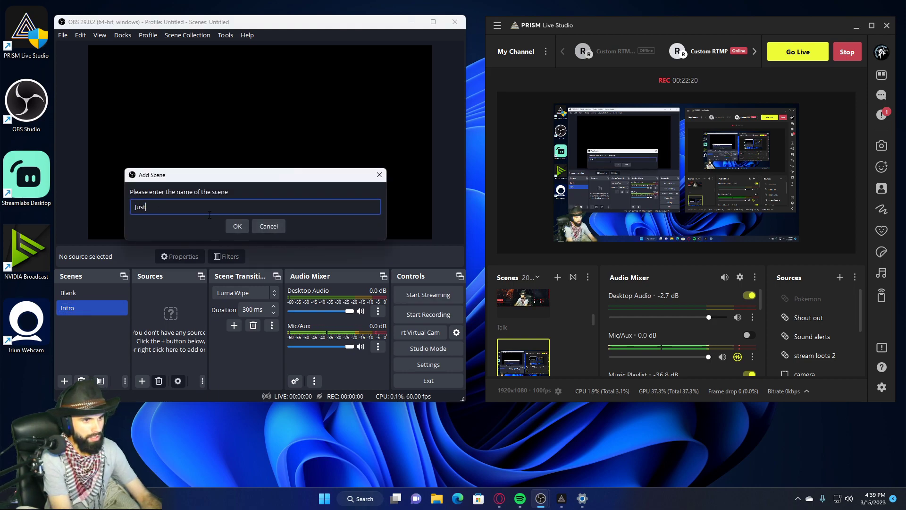
type("Chatting")
key("Return")
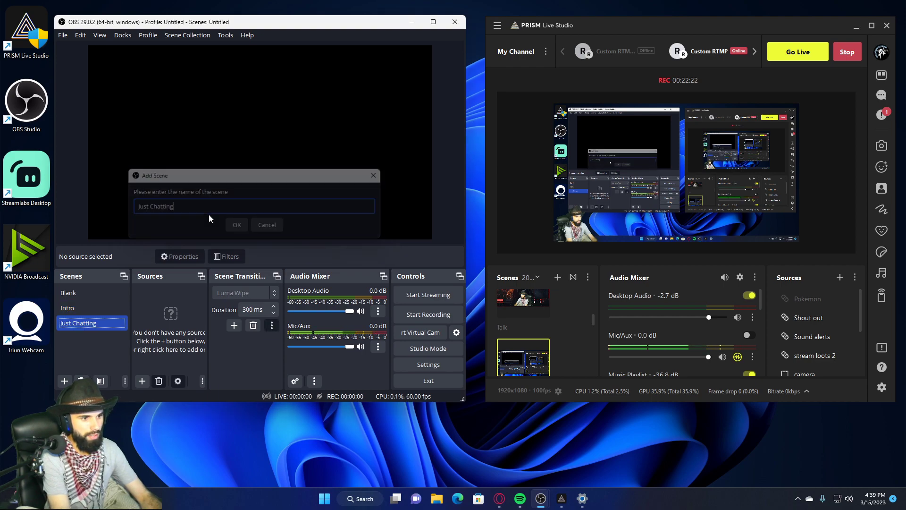
Add a scene named Gaming and another named Brb.
left_click(65, 380)
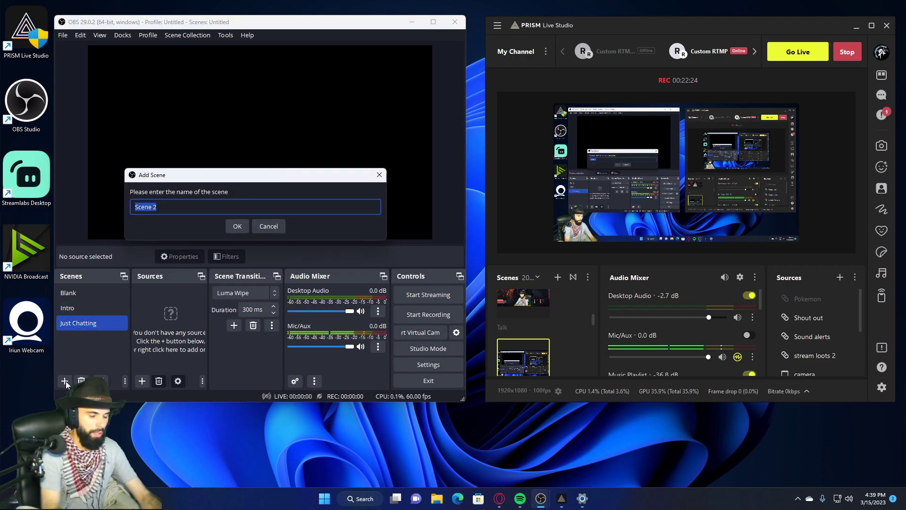
type("Gaming")
key("Return")
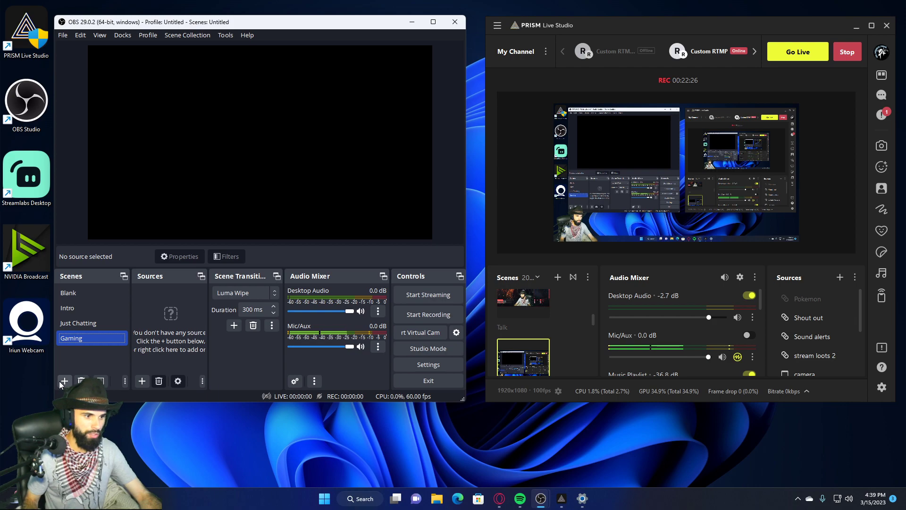
left_click(65, 382)
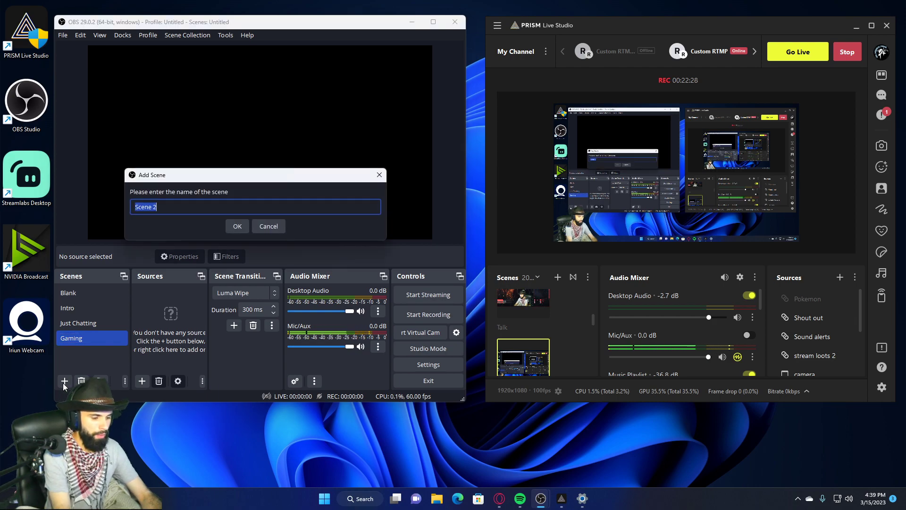
type("Brb")
key("Return")
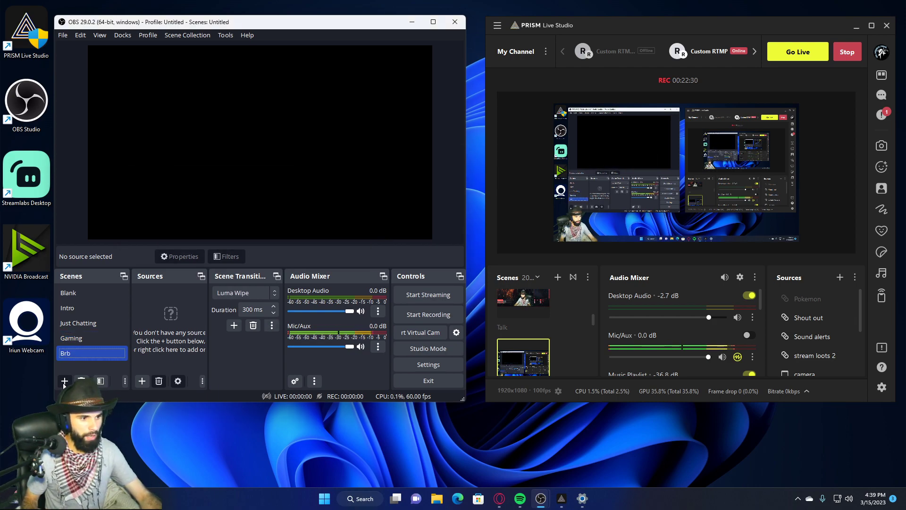
Add the scenes Bye bye and Camera to the end of the scene list.
left_click(65, 382)
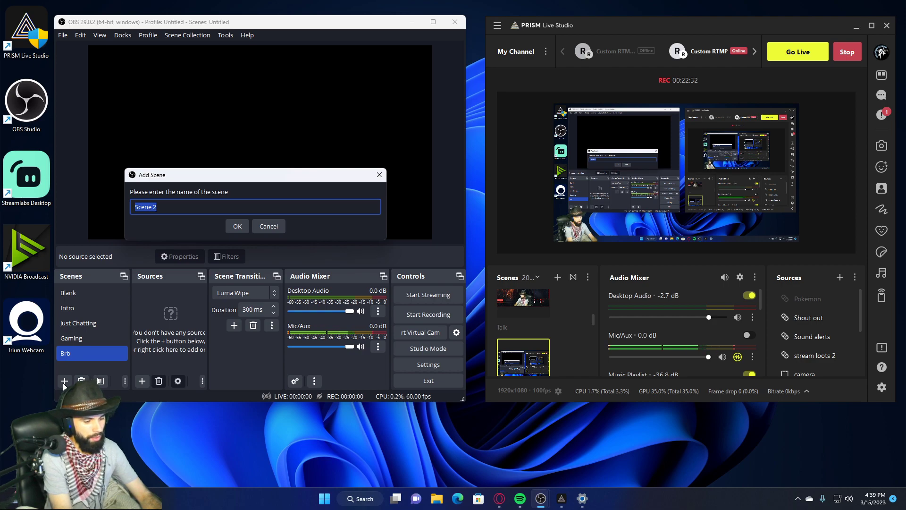
type("Bye bye")
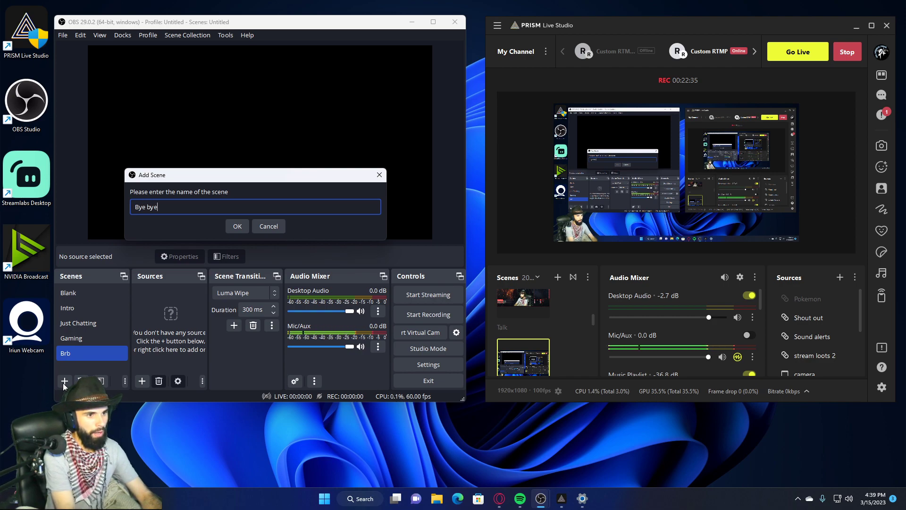
key("Return")
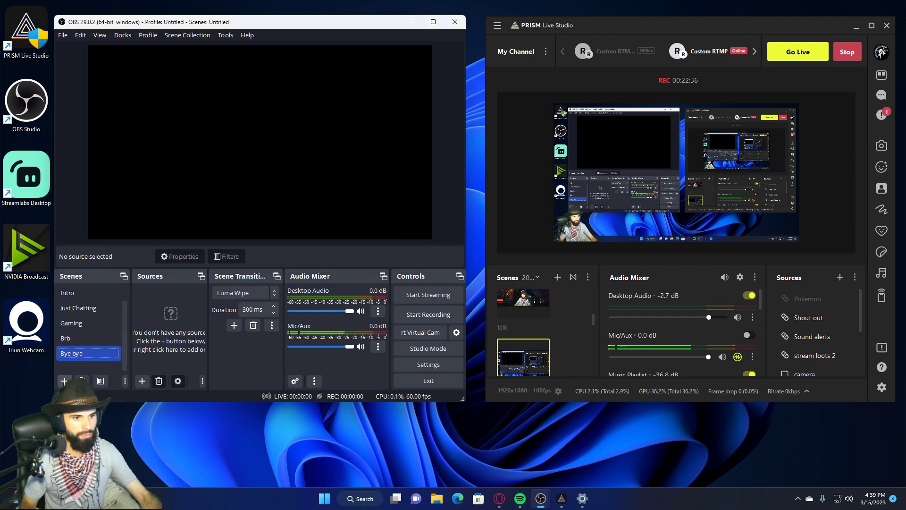
left_click(64, 381)
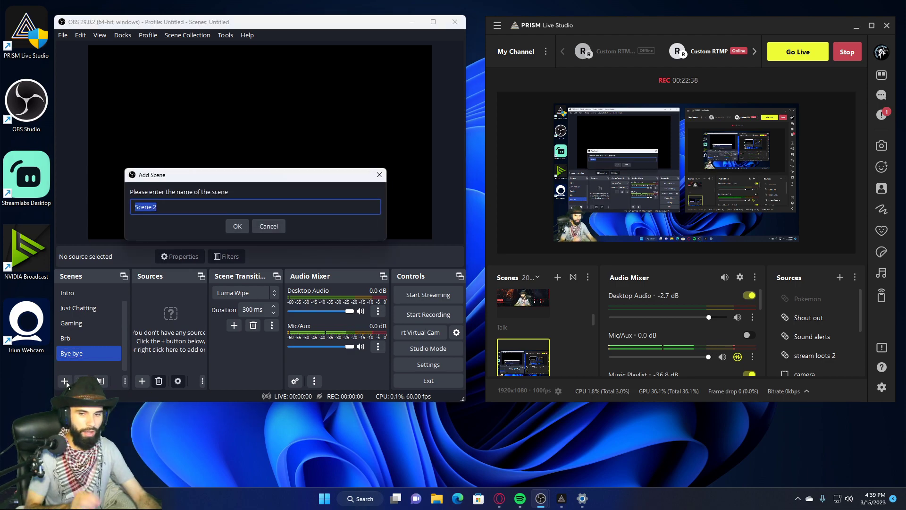
type("Cam")
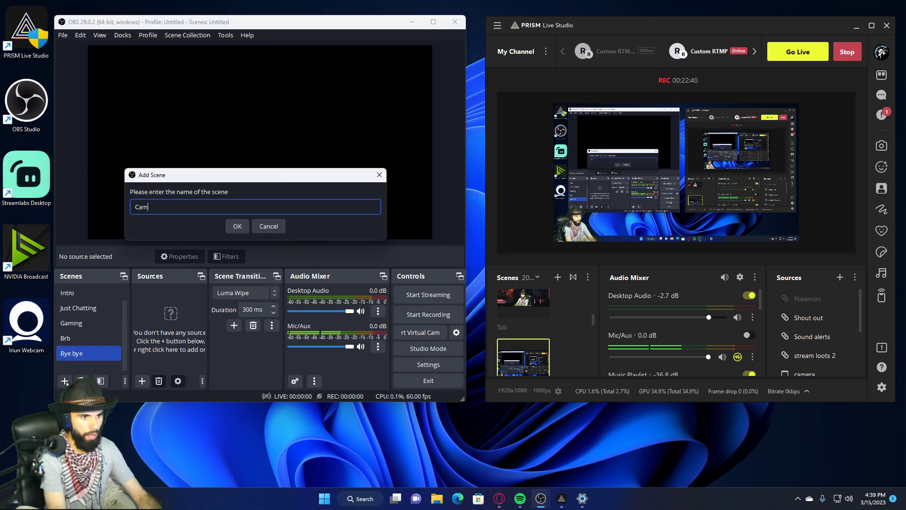
type("era")
key("Return")
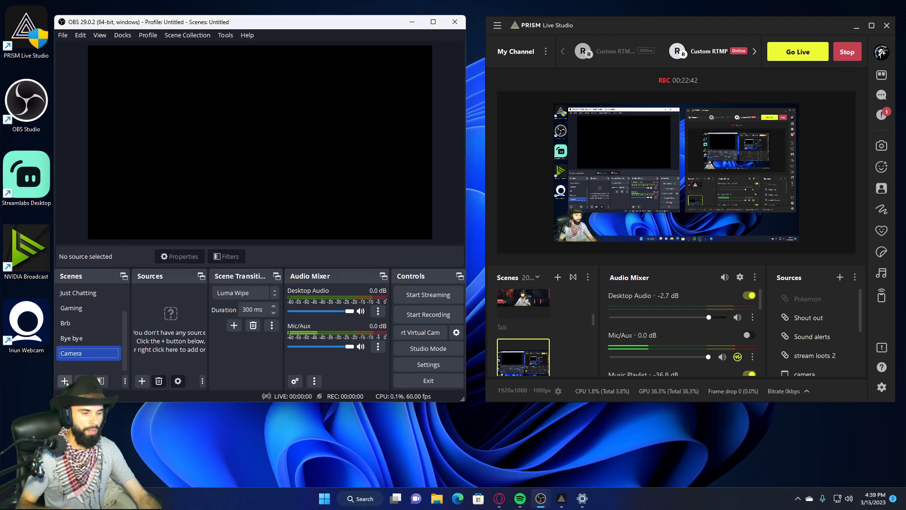
Review the full scene list from Blank to Camera, switching between scenes, and select the Intro scene.
scroll(83, 337, "up", 2)
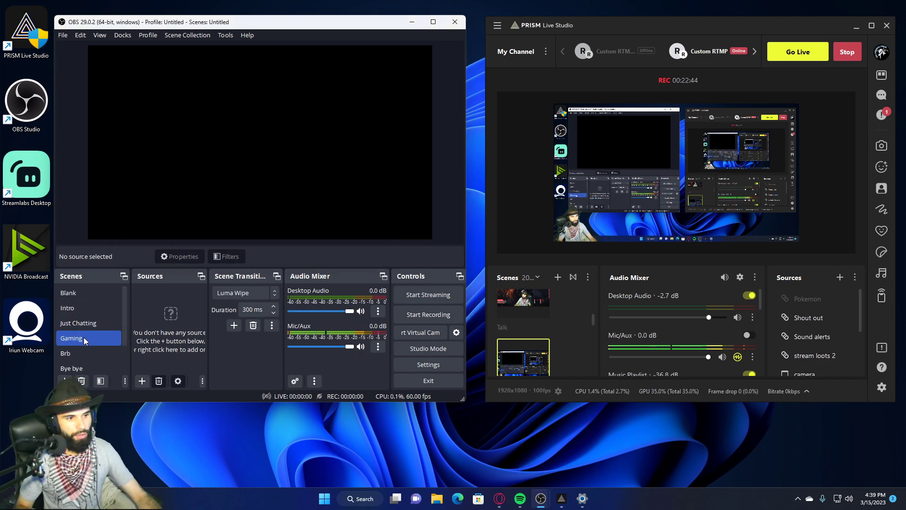
scroll(84, 339, "down", 2)
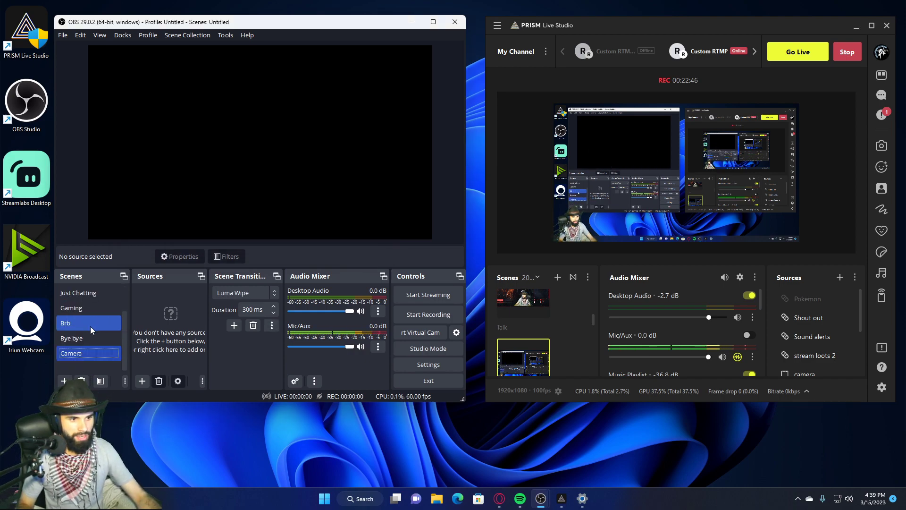
scroll(89, 327, "up", 2)
left_click(90, 326)
scroll(90, 326, "down", 2)
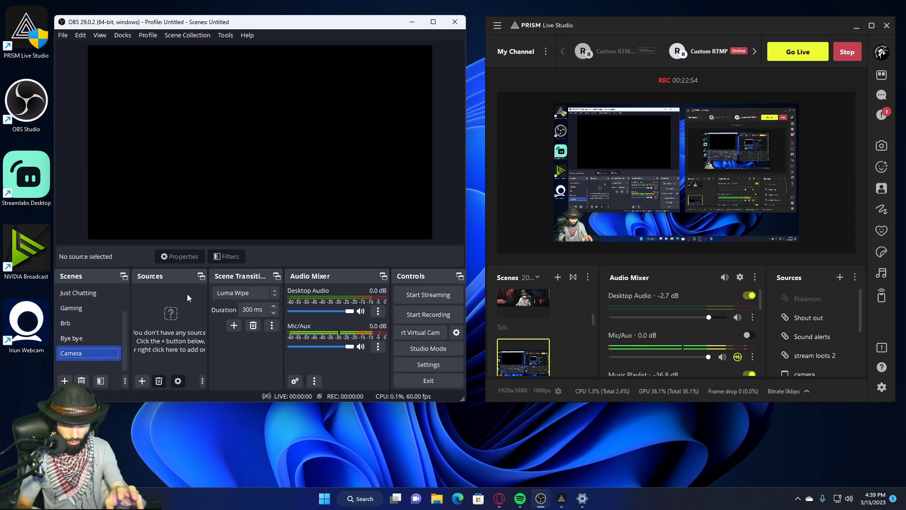
left_click(93, 341)
scroll(104, 340, "up", 1)
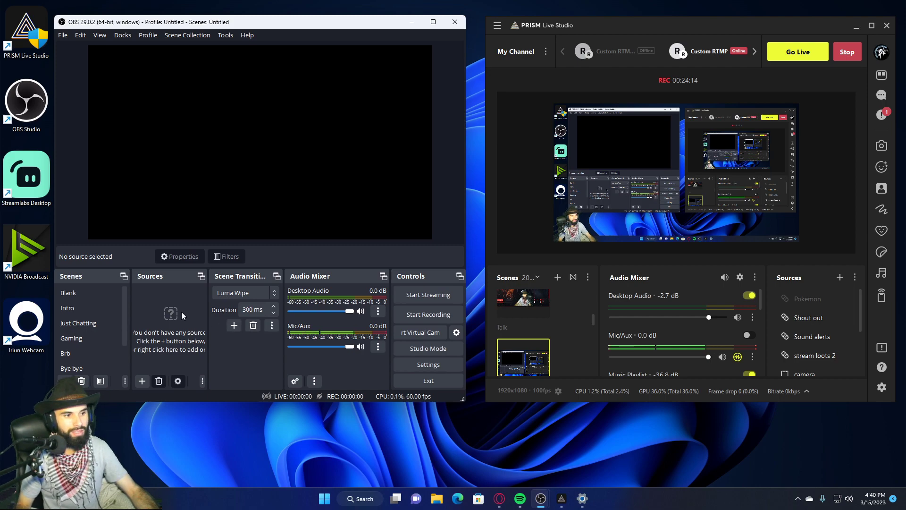
left_click(76, 324)
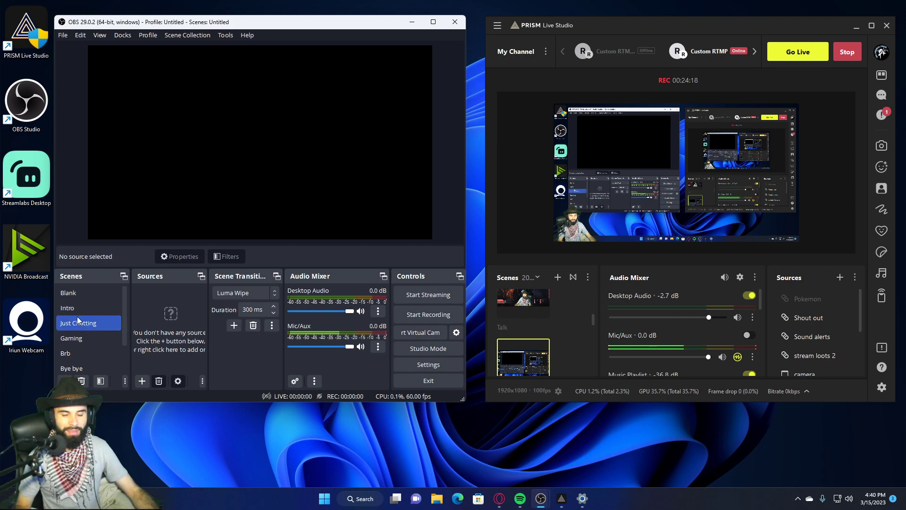
left_click(79, 310)
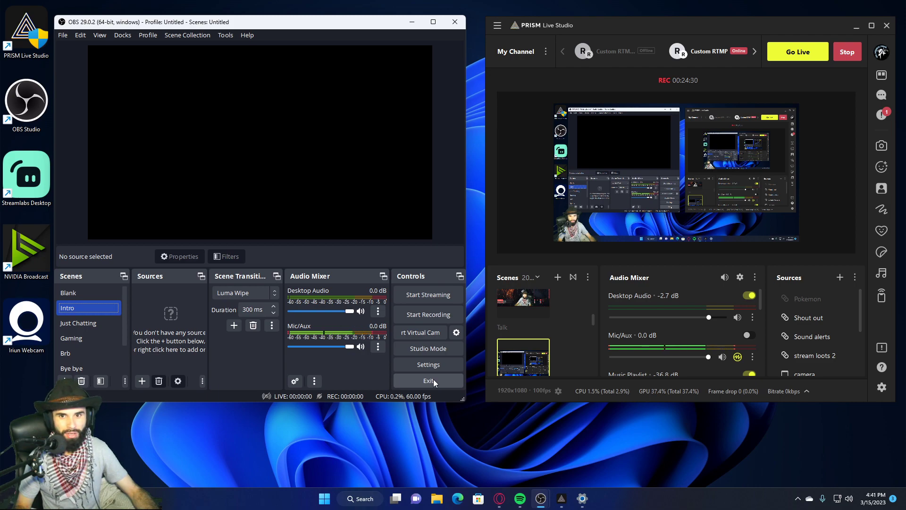
Switch to the Twitch window in Opera, visit the own channel page, and open the Channel and Videos section of the account settings.
mouse_move(500, 498)
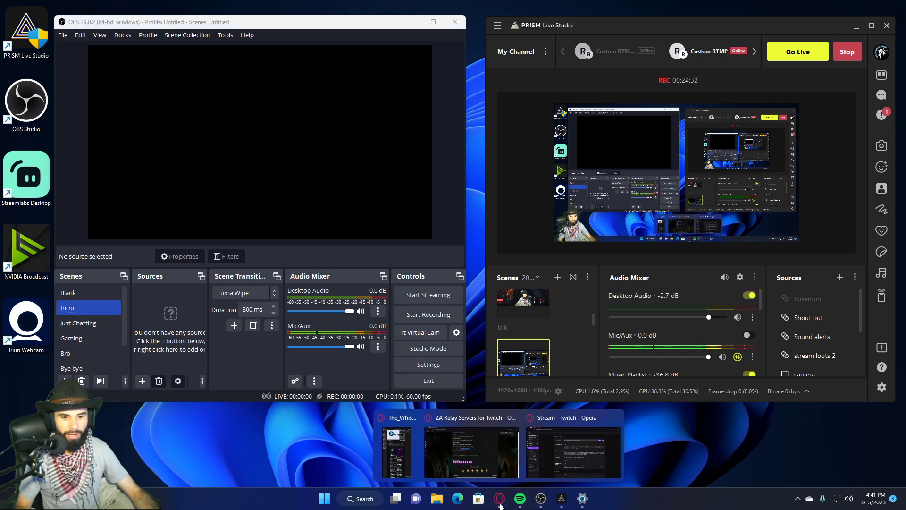
left_click(556, 446)
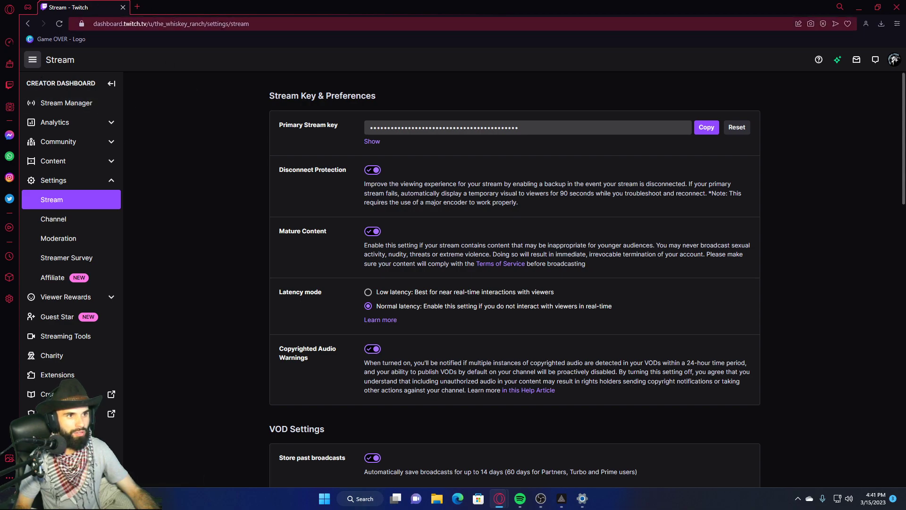
left_click(893, 59)
left_click(843, 132)
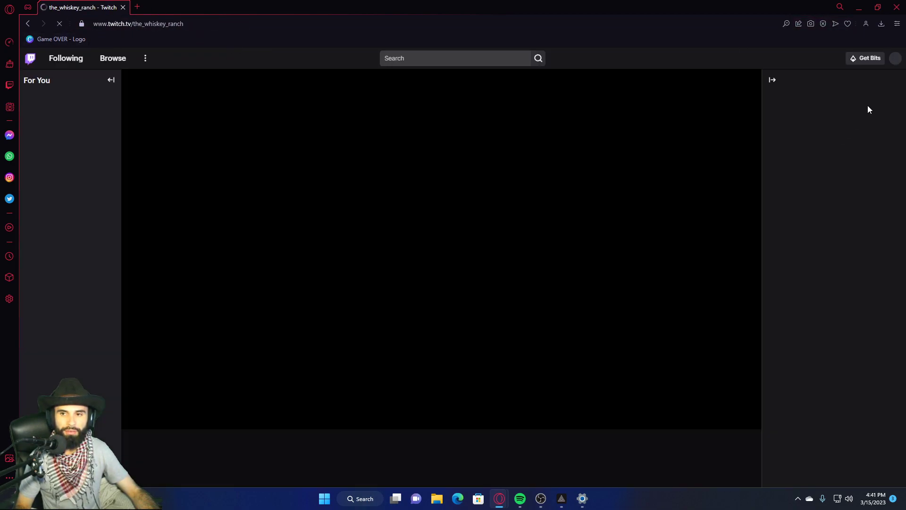
left_click(894, 59)
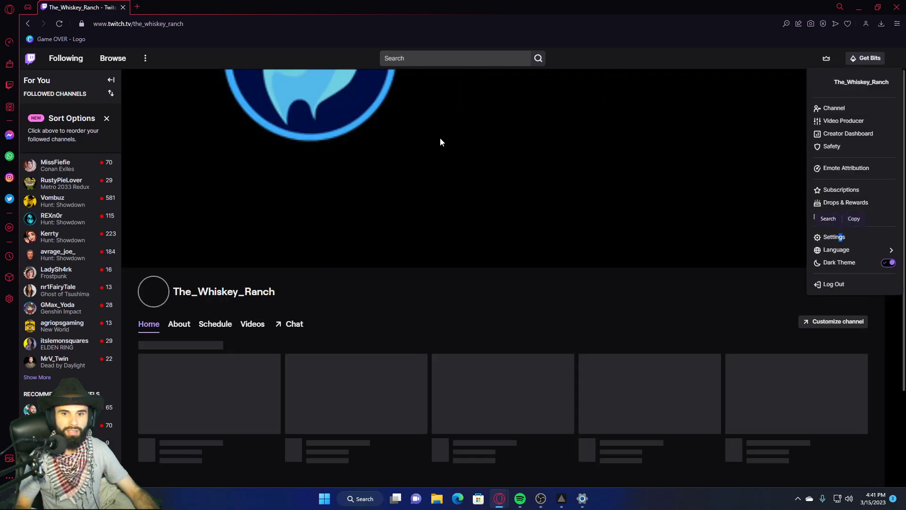
left_click(835, 236)
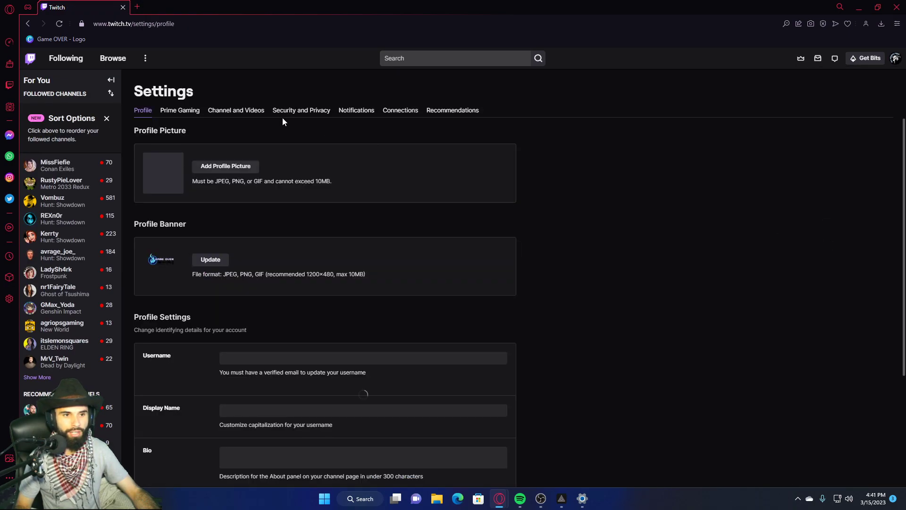
left_click(233, 111)
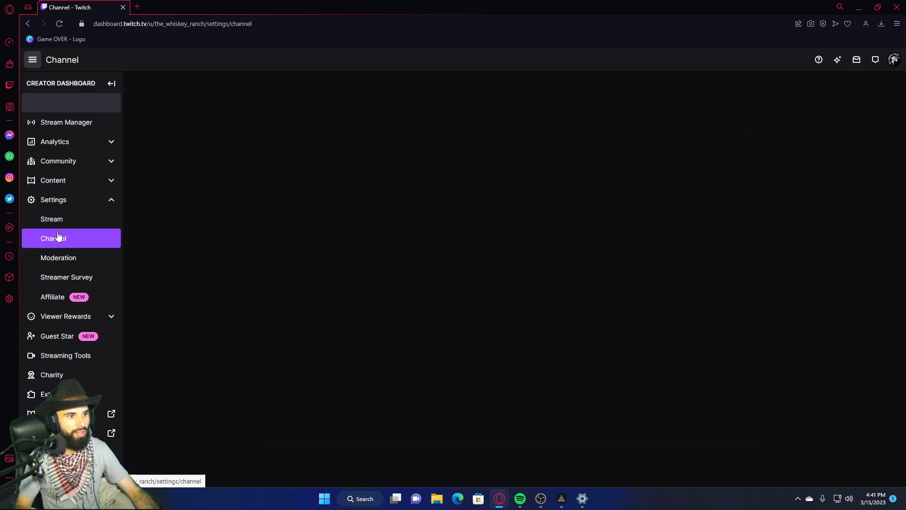
Open the Stream settings and review the stream key preferences, VOD settings, clips settings and permissions.
left_click(60, 202)
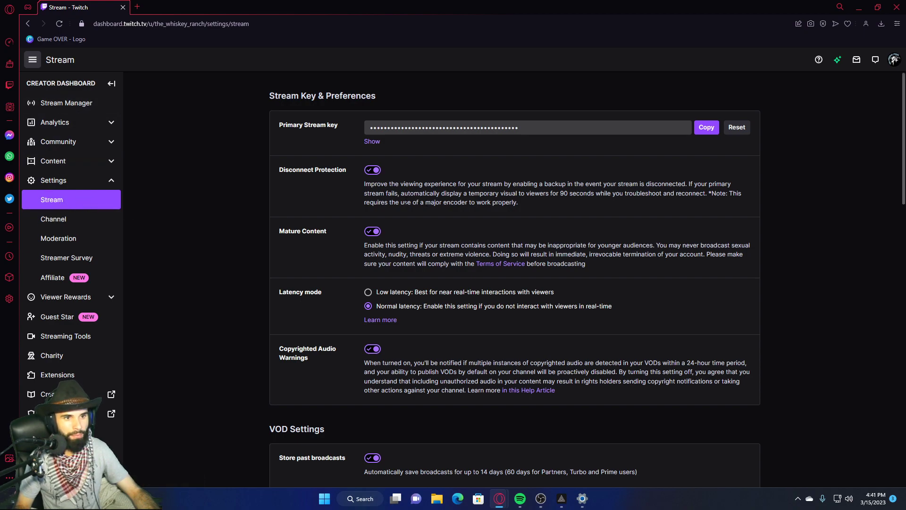
scroll(378, 158, "down", 1)
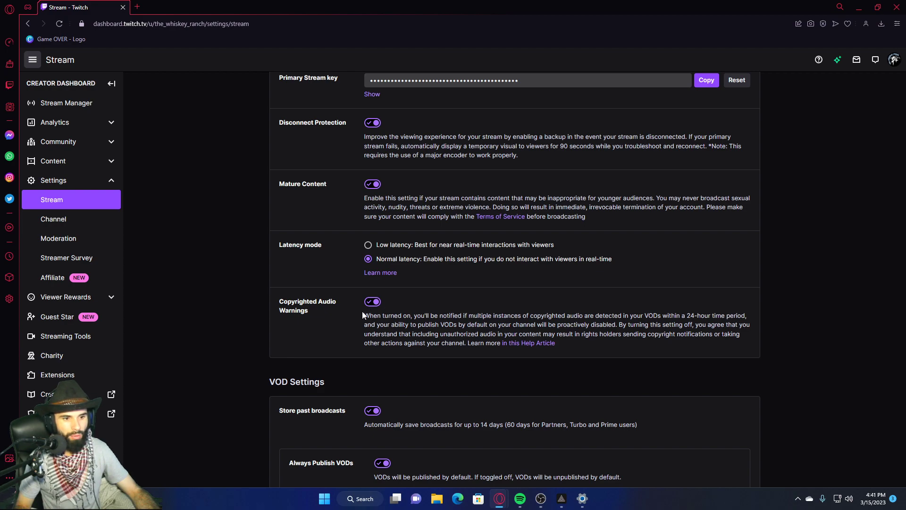
scroll(362, 310, "up", 1)
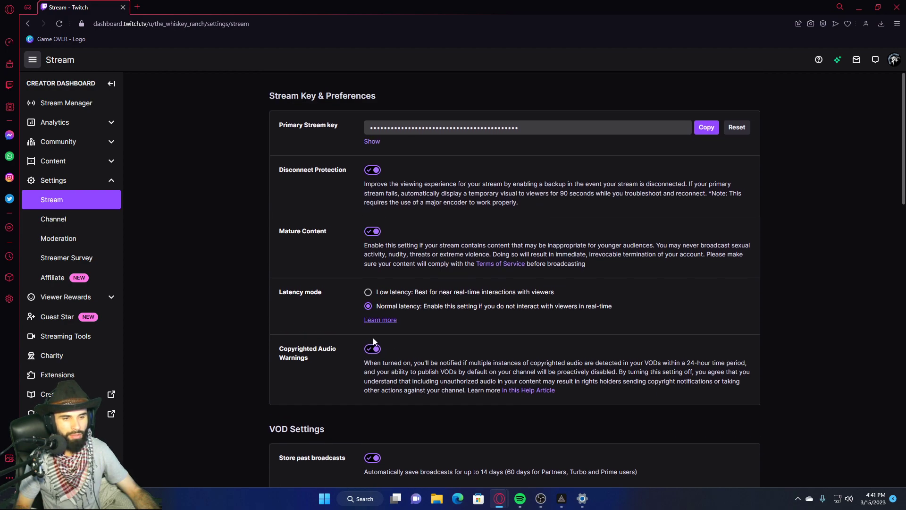
scroll(382, 261, "down", 7)
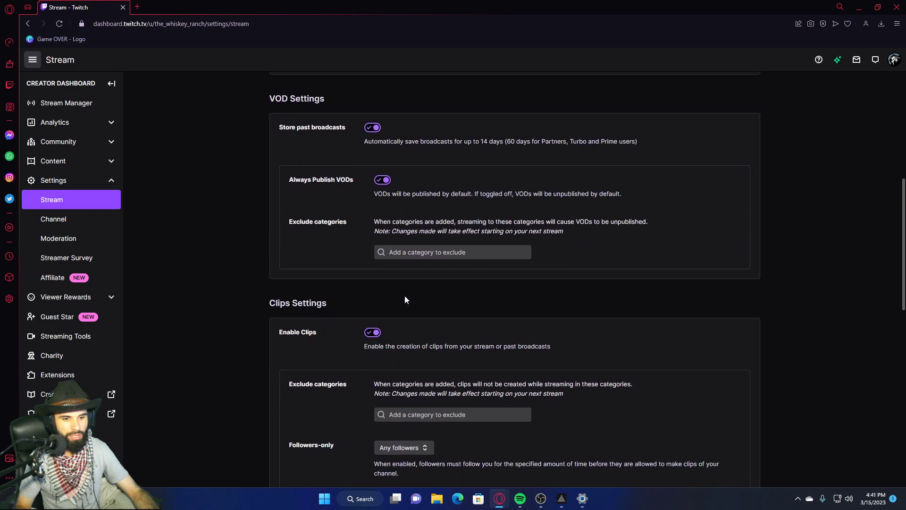
scroll(399, 335, "down", 1)
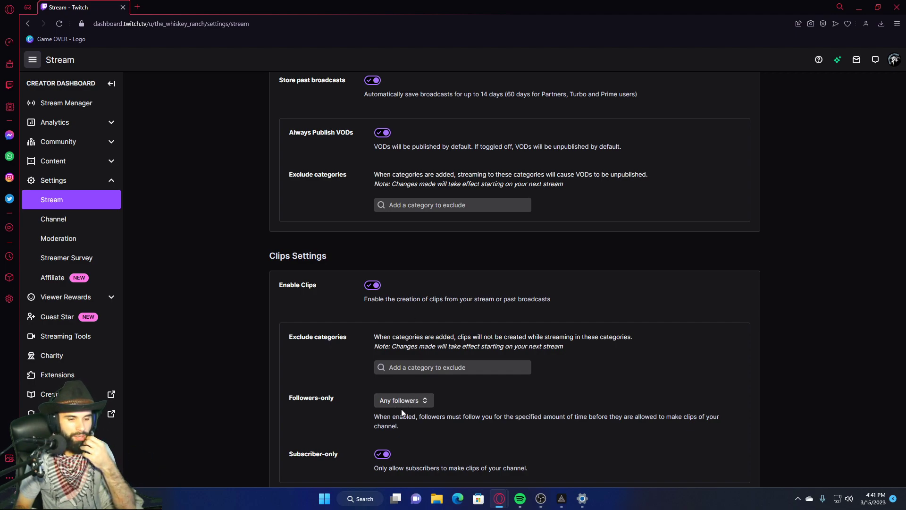
scroll(393, 427, "down", 1)
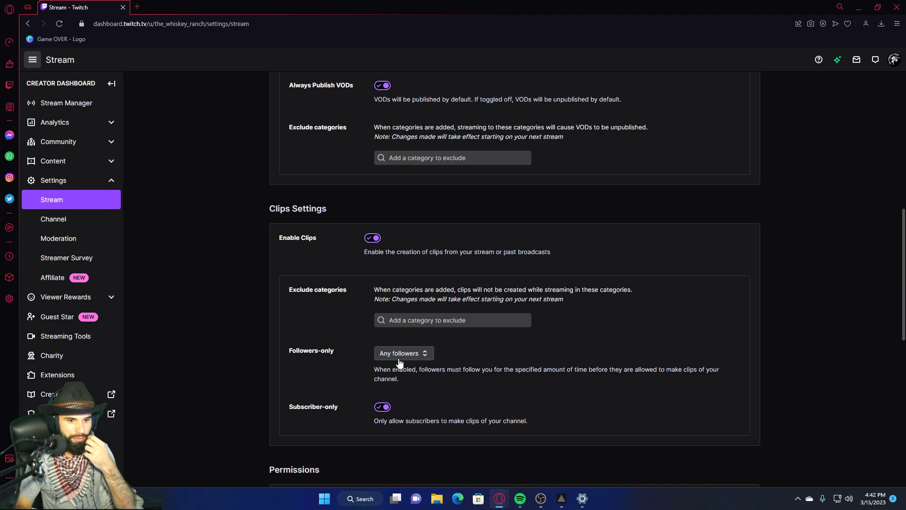
scroll(394, 417, "down", 2)
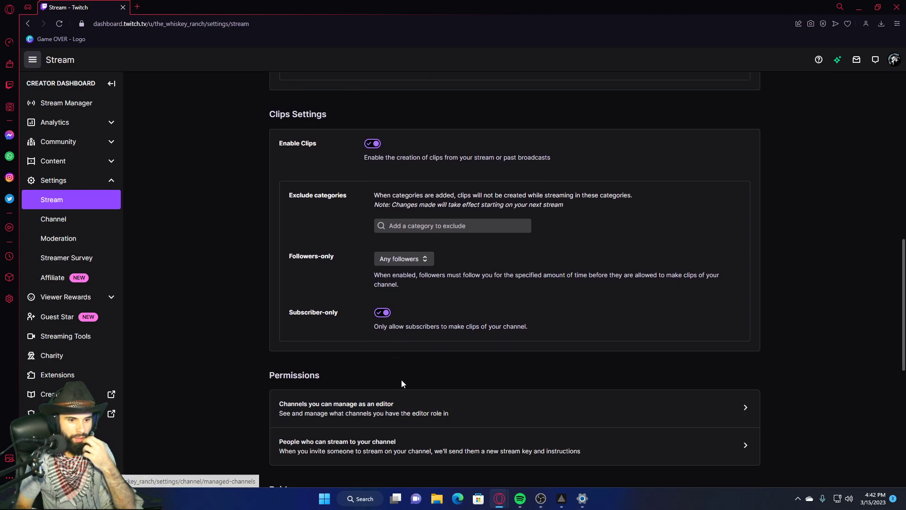
scroll(418, 372, "up", 6)
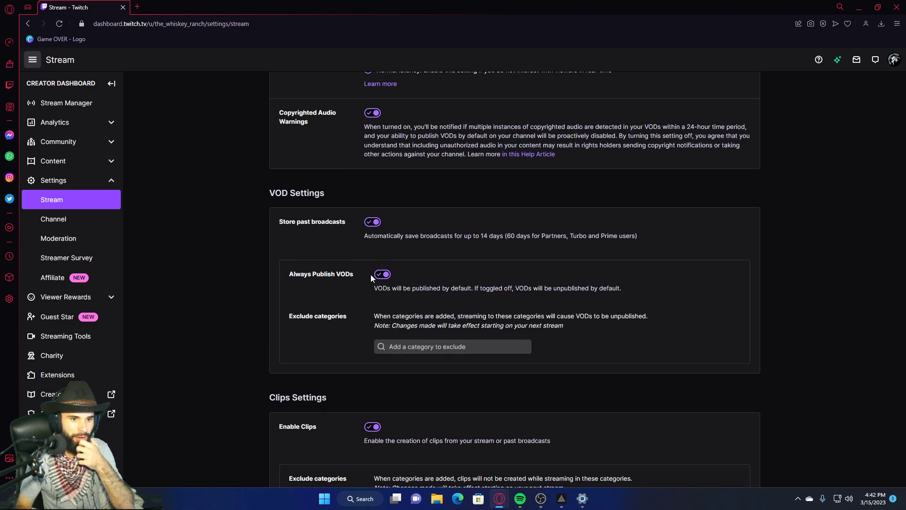
scroll(425, 355, "down", 6)
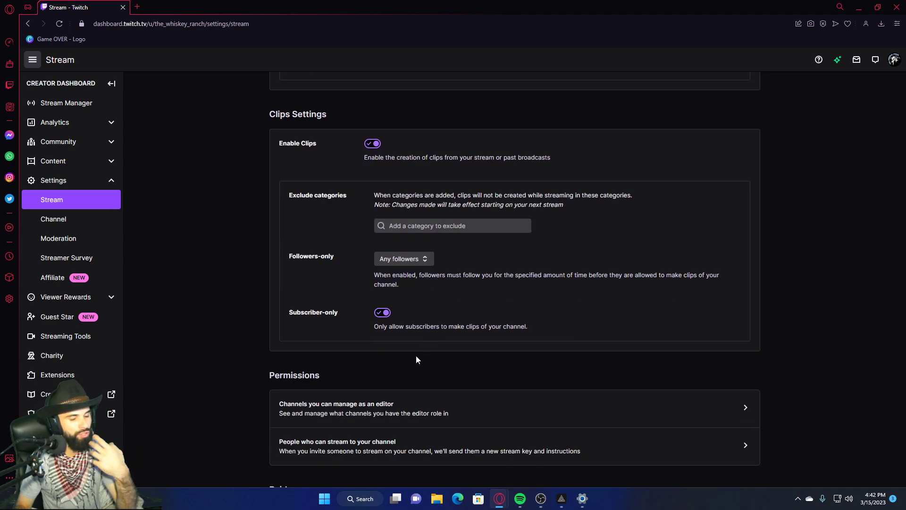
scroll(416, 359, "down", 2)
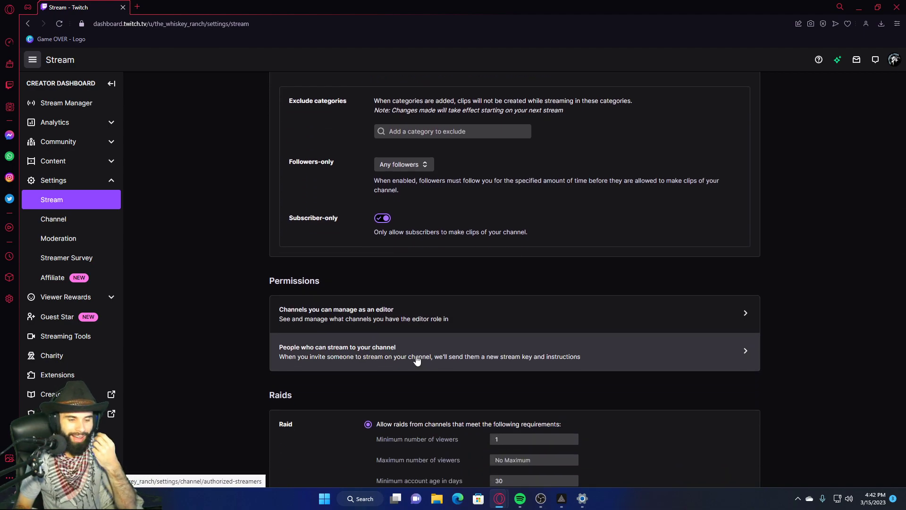
scroll(416, 359, "up", 2)
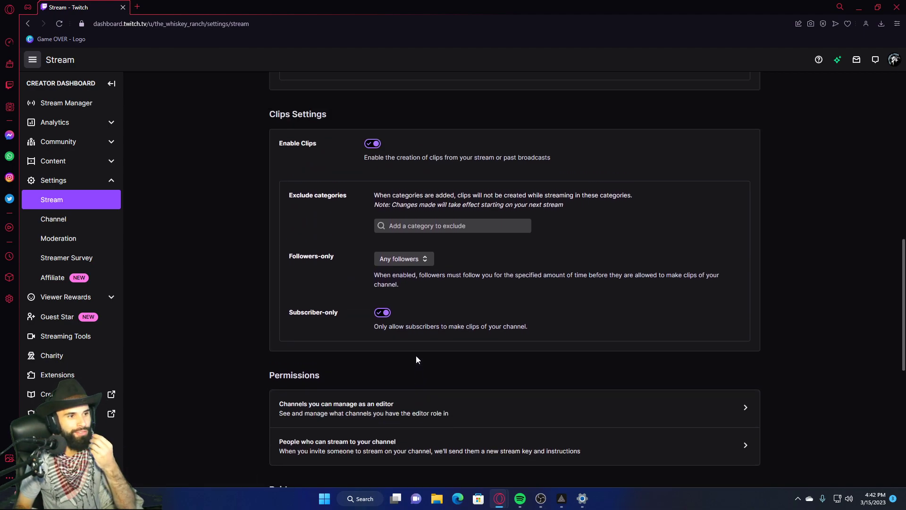
scroll(253, 292, "up", 4)
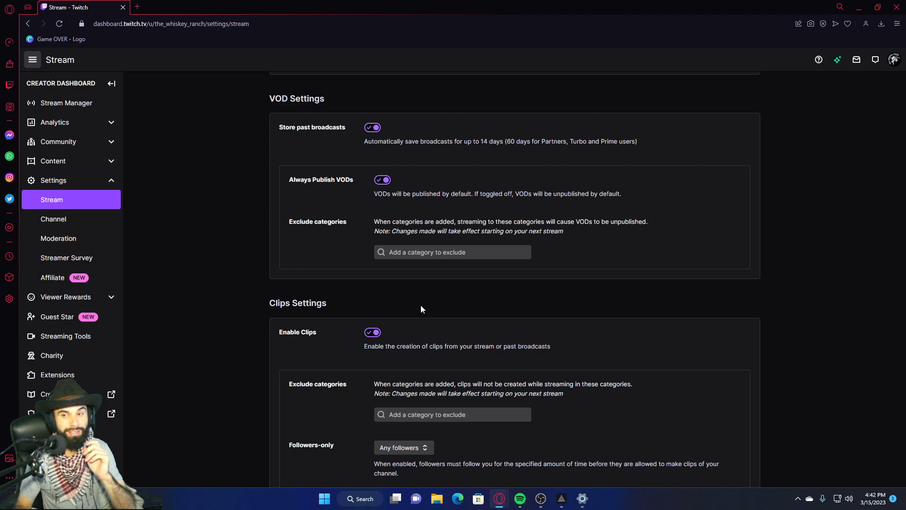
scroll(375, 343, "down", 2)
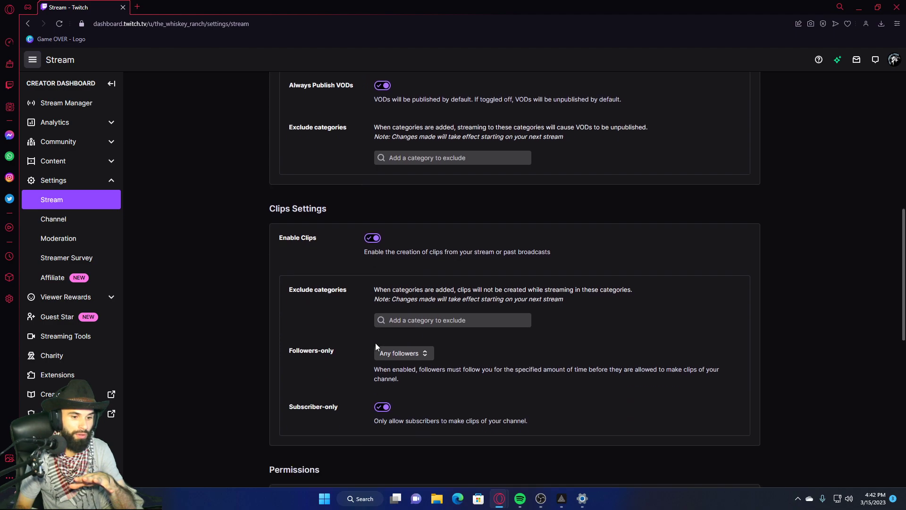
scroll(377, 329, "up", 3)
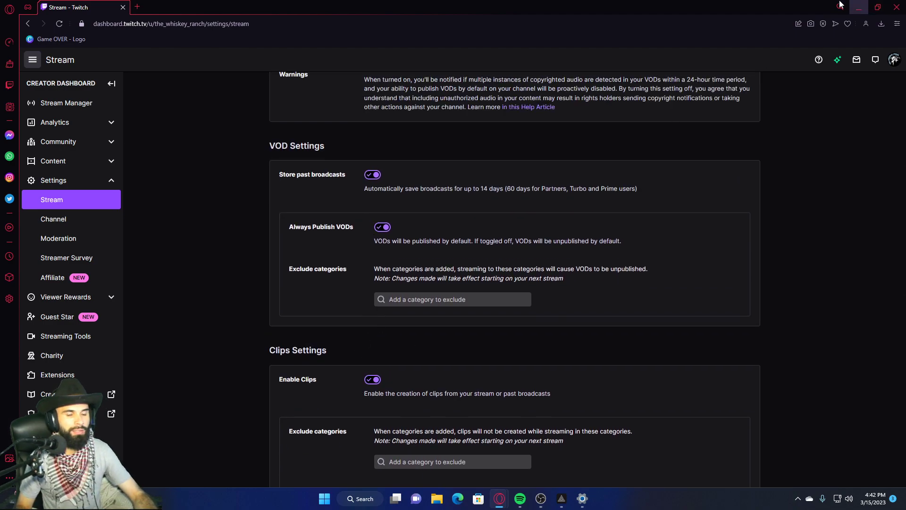
Minimise the Opera window and select the Intro scene in OBS Studio.
left_click(858, 7)
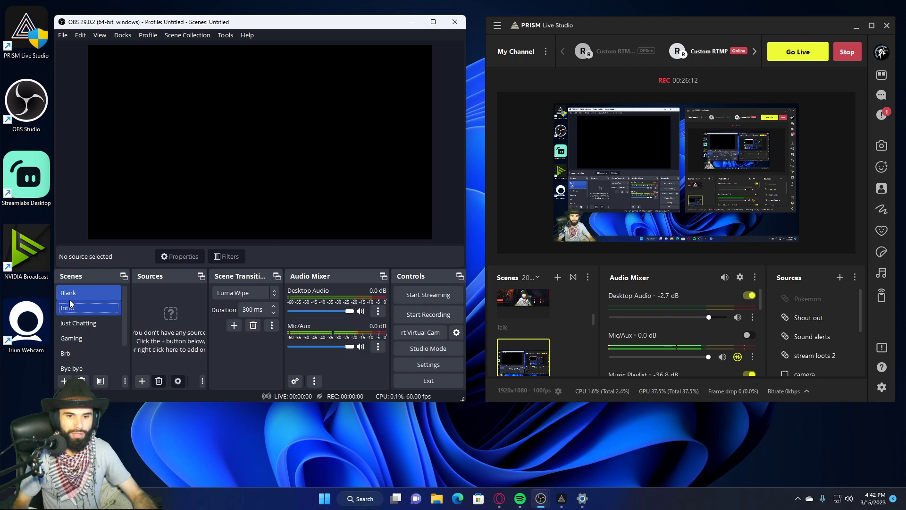
left_click(70, 306)
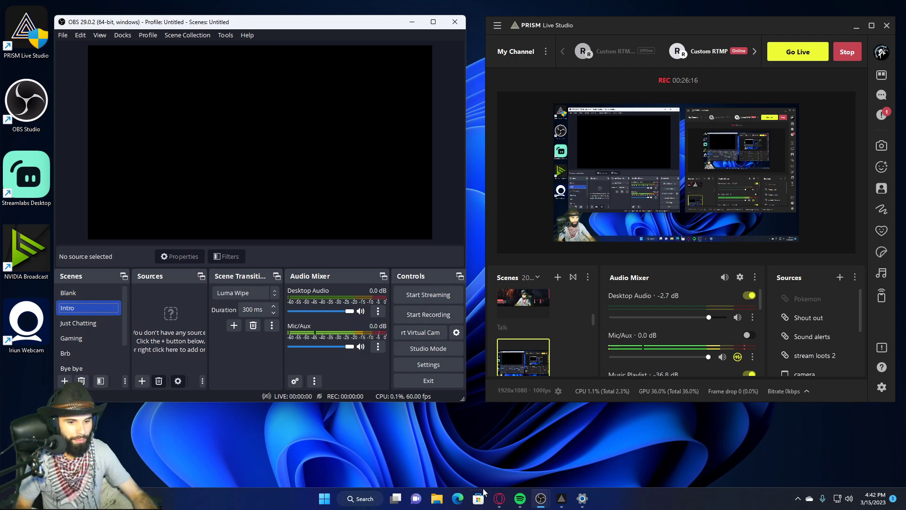
Switch back to the Twitch stream settings window in Opera and open Canva's pricing page in a new tab.
mouse_move(510, 500)
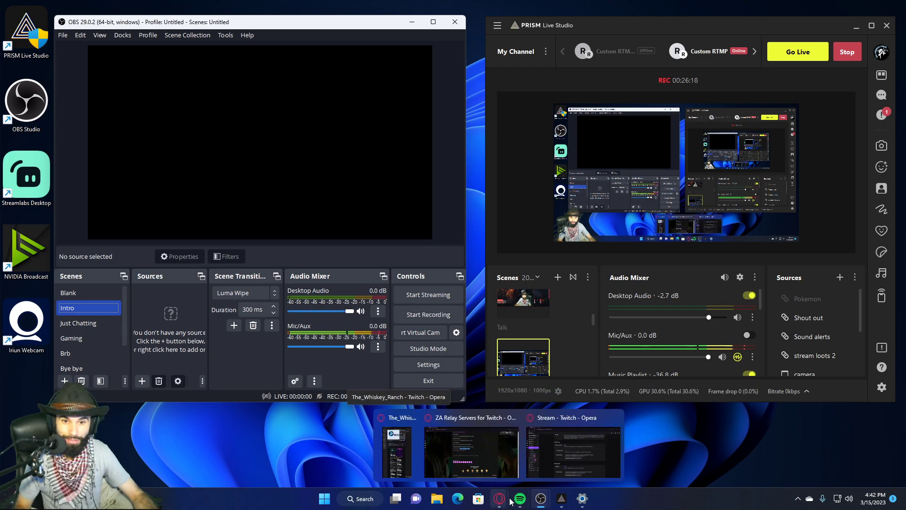
left_click(574, 451)
left_click(137, 7)
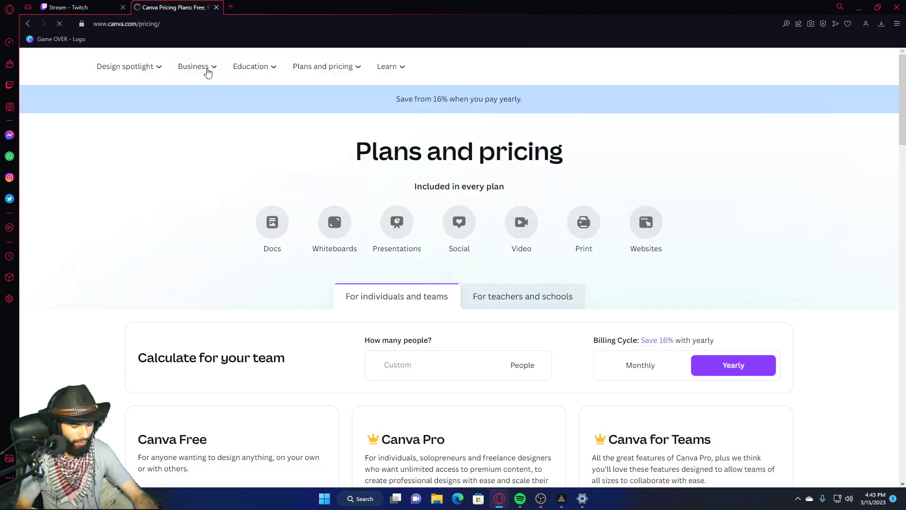
mouse_move(211, 74)
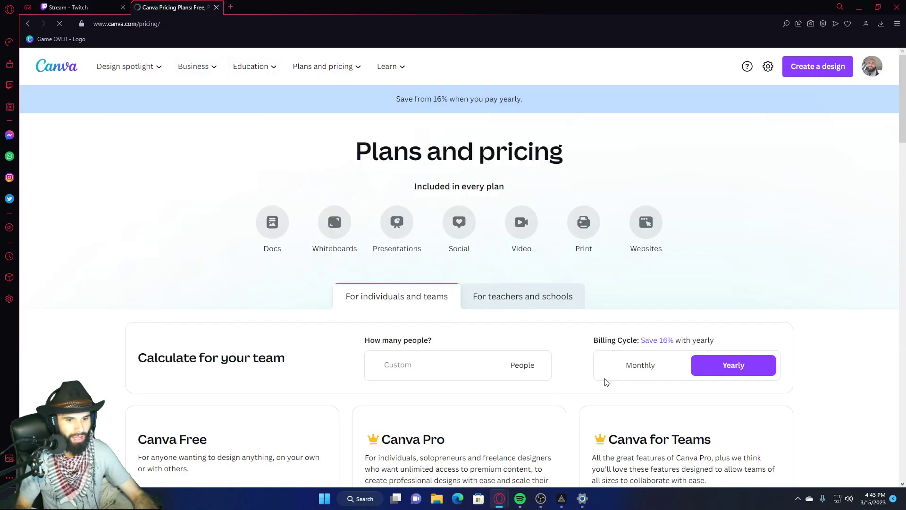
Review the Canva plans for individuals and teams, and show the plans for teachers and schools.
scroll(650, 307, "down", 3)
scroll(489, 194, "up", 3)
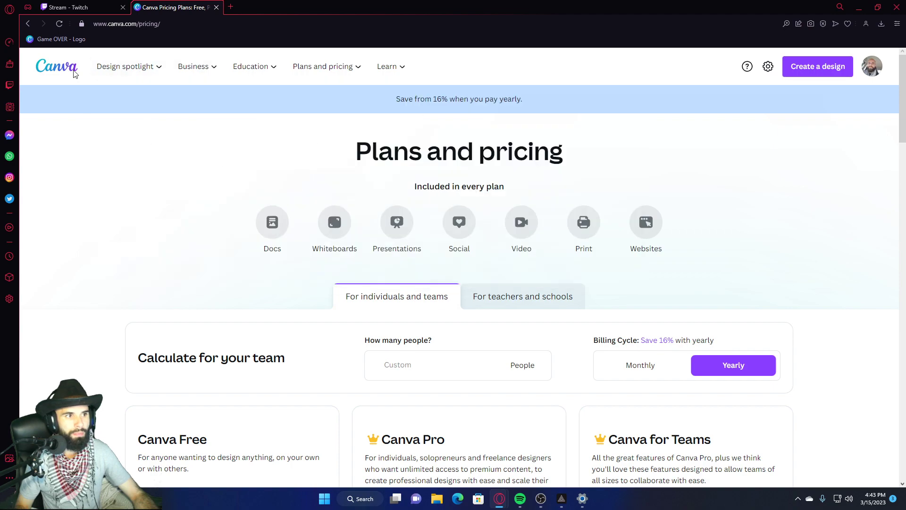
left_click(830, 68)
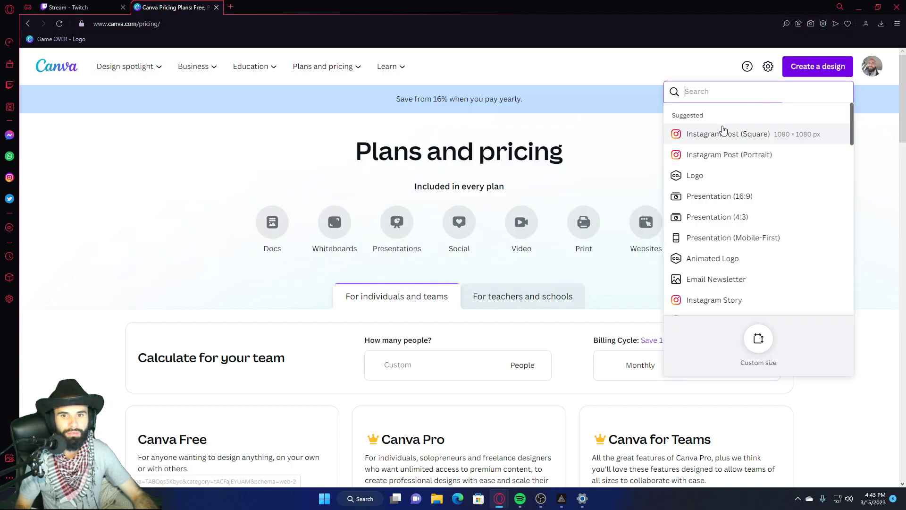
left_click(868, 67)
left_click(550, 128)
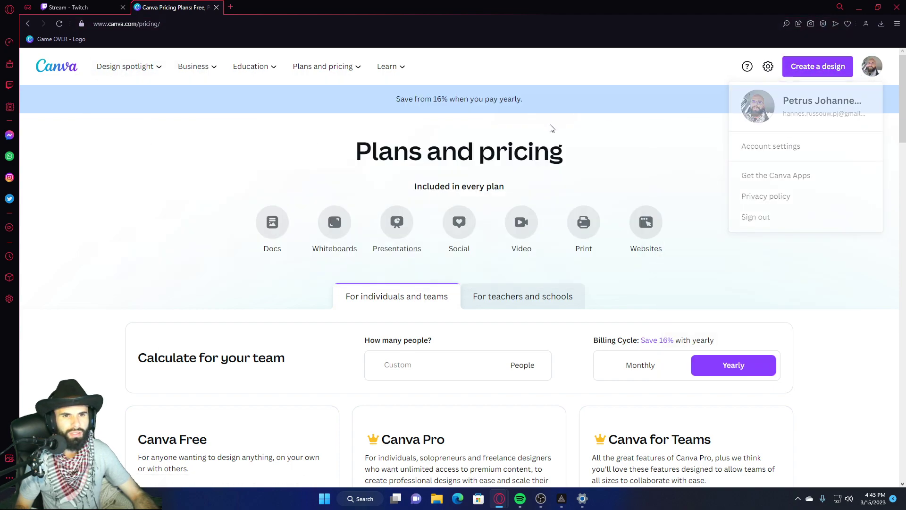
scroll(660, 143, "down", 2)
scroll(659, 142, "down", 7)
scroll(335, 126, "up", 5)
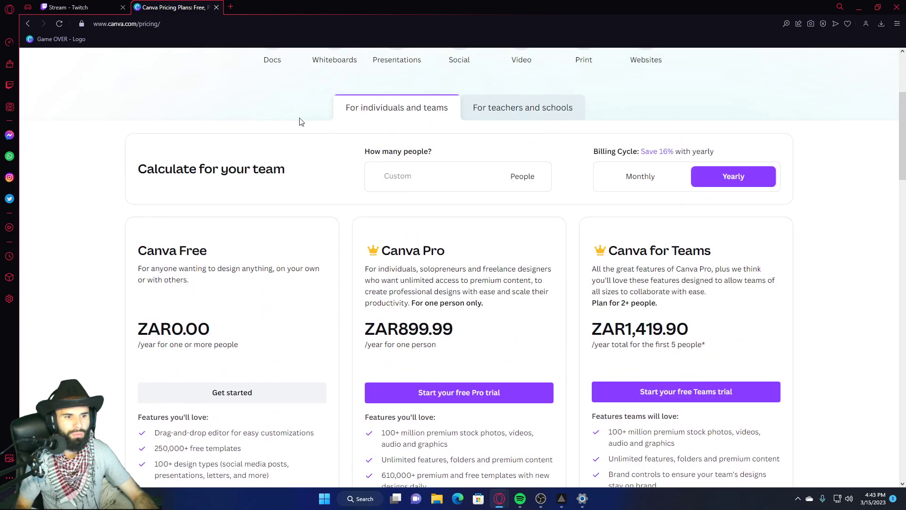
scroll(264, 203, "up", 4)
left_click(476, 295)
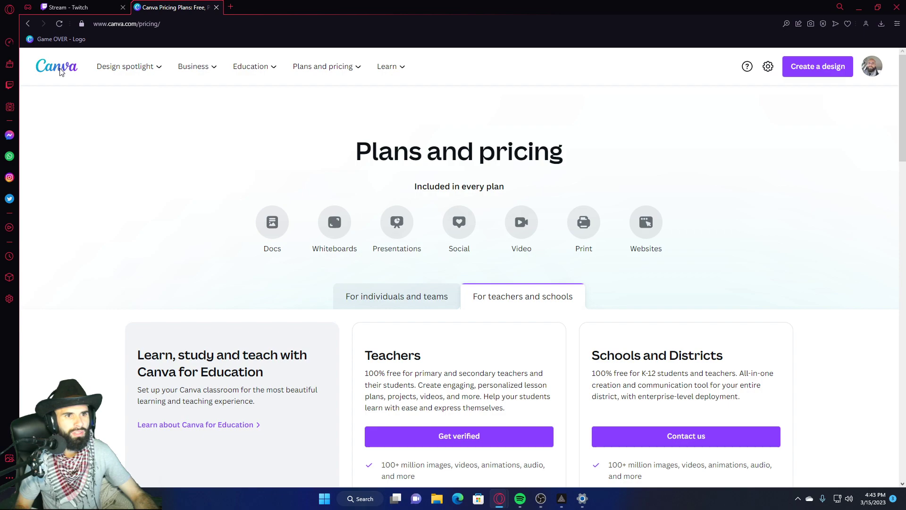
Browse the list of design types offered for a new Canva design and close it without choosing one.
left_click(805, 72)
scroll(730, 230, "down", 3)
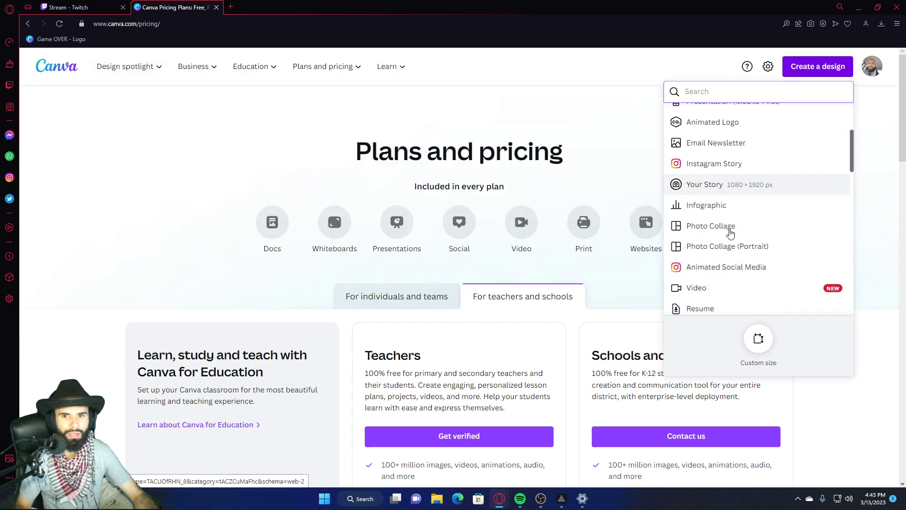
scroll(732, 233, "down", 10)
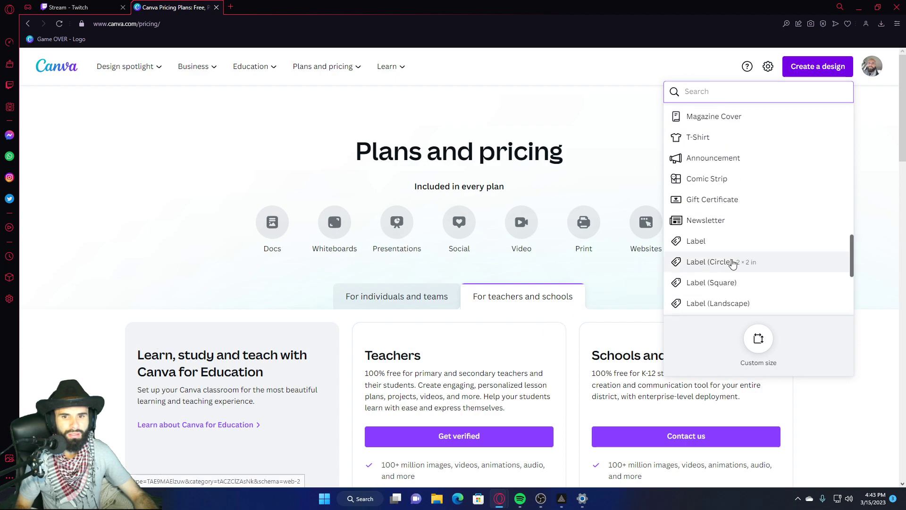
scroll(734, 267, "down", 4)
scroll(741, 269, "up", 1)
scroll(744, 269, "up", 5)
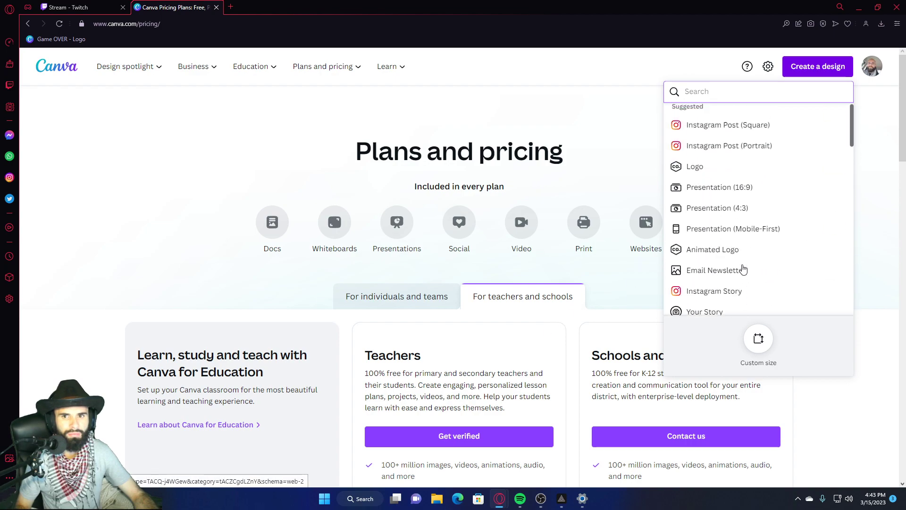
left_click(887, 123)
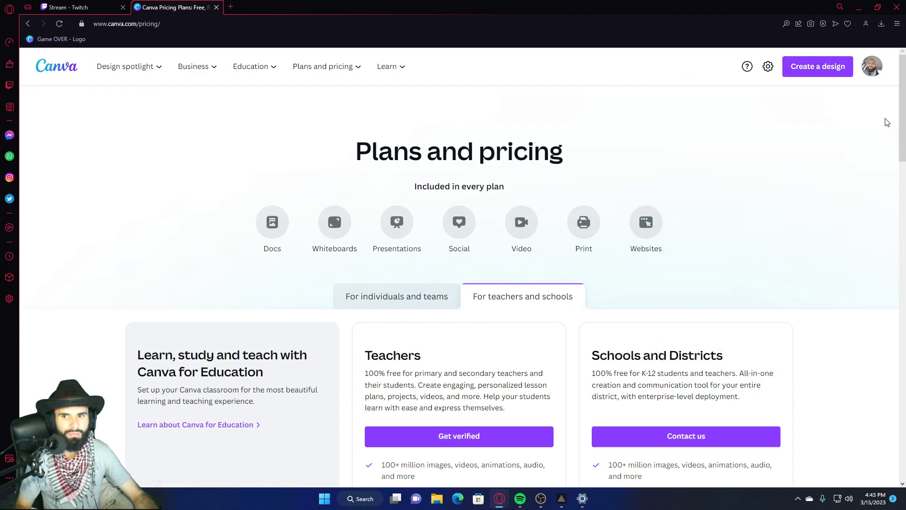
left_click(869, 74)
mouse_move(902, 99)
left_mouse_down()
mouse_move(892, 317)
mouse_move(901, 85)
left_mouse_up()
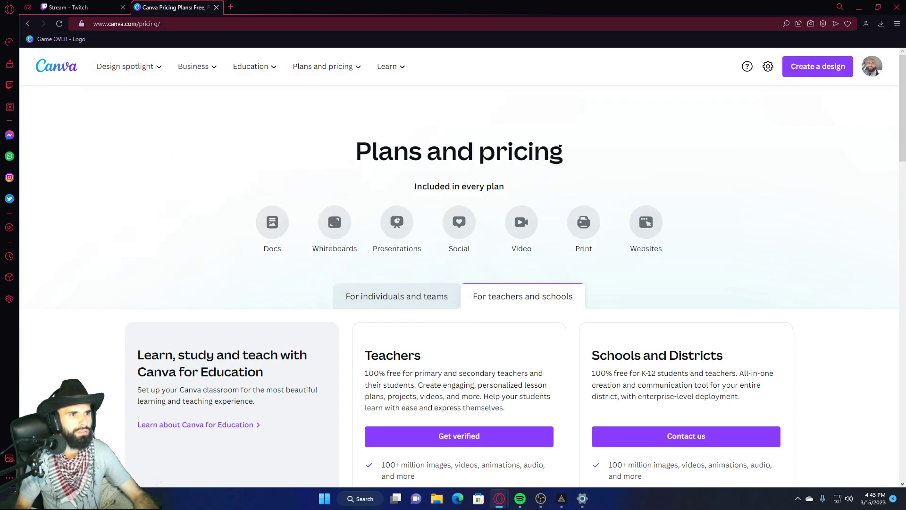
left_click_drag(137, 23, 263, 24)
key("BackSpace")
key("Delete")
key("Delete")
key("Delete")
key("Delete")
key("Delete")
key("Delete")
key("Delete")
key("Delete")
key("Delete")
key("Delete")
key("Delete")
key("Delete")
key("Delete")
key("Delete")
key("Delete")
key("Delete")
key("Delete")
key("Delete")
key("Delete")
key("Delete")
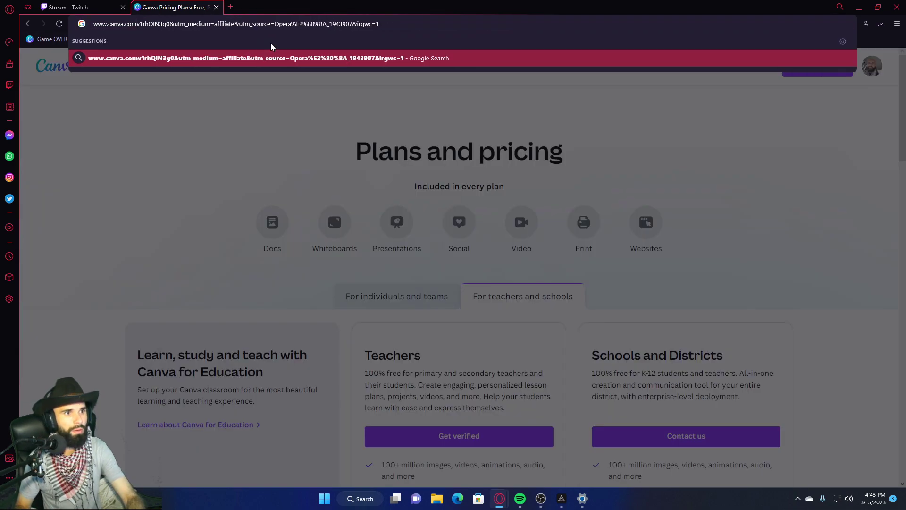
key("Delete")
key("Delete")
key("Delete")
key("Delete")
key("Delete")
key("Delete")
key("Delete")
key("Delete")
key("Delete")
key("Delete")
key("Delete")
key("Delete")
key("Delete")
key("Delete")
key("Delete")
key("Delete")
key("Delete")
key("Delete")
key("Delete")
key("Delete")
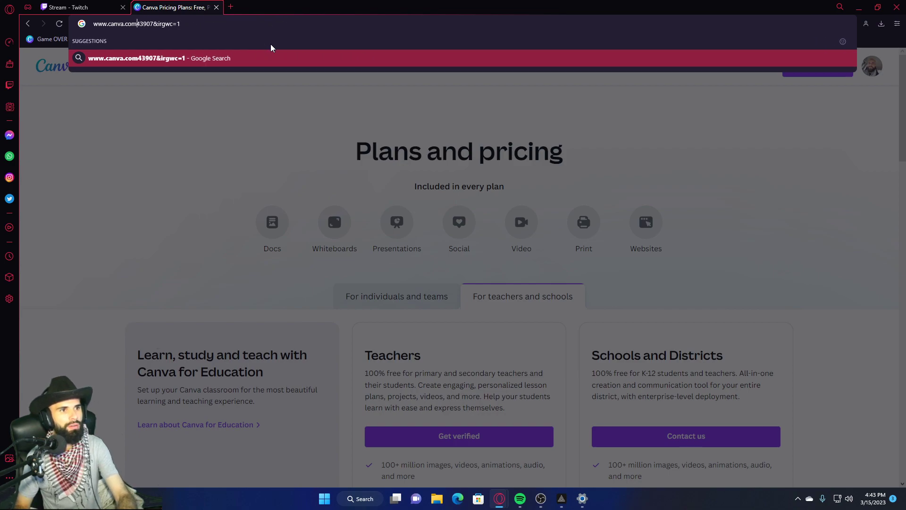
key("Return")
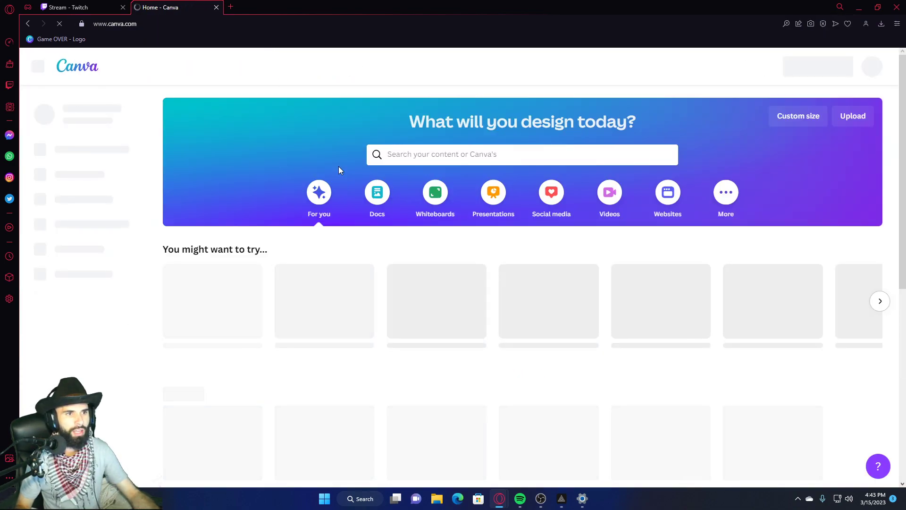
Look through the recent designs on the Canva home page, including the Hunt theme brb stream overlay.
scroll(438, 288, "down", 3)
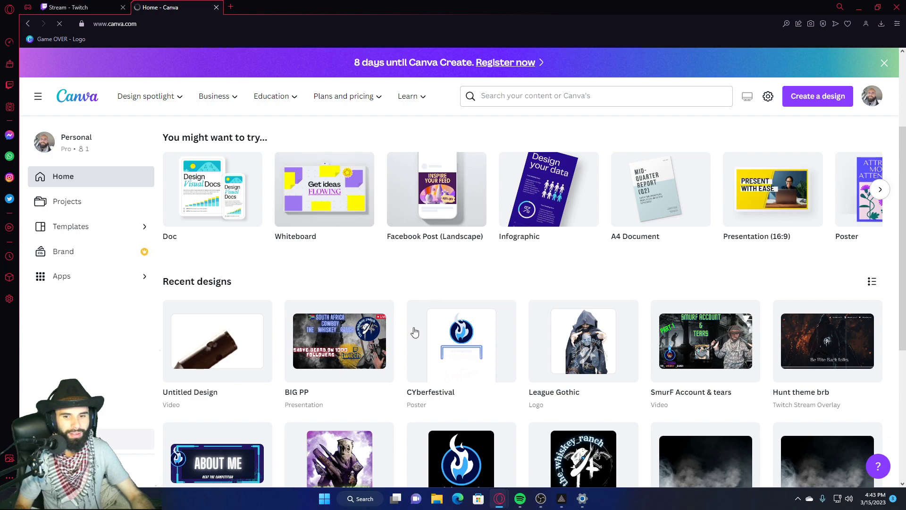
scroll(415, 332, "down", 4)
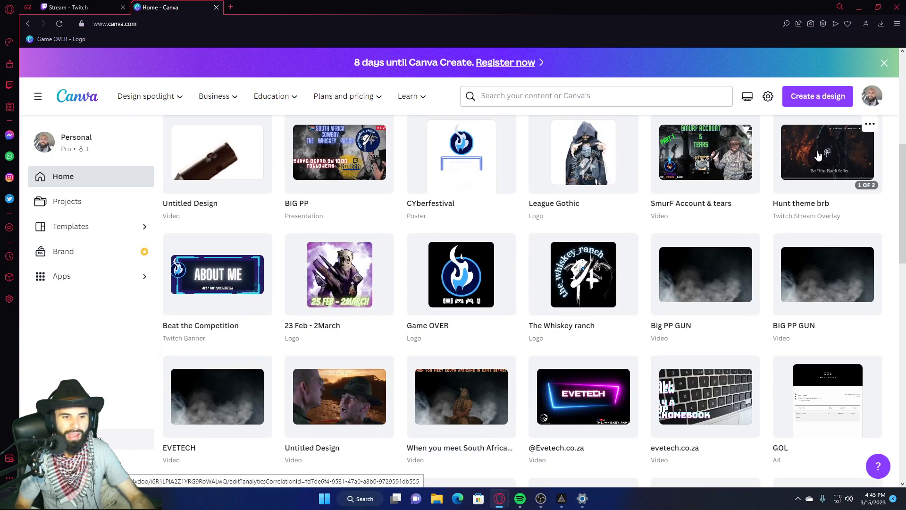
scroll(736, 174, "up", 3)
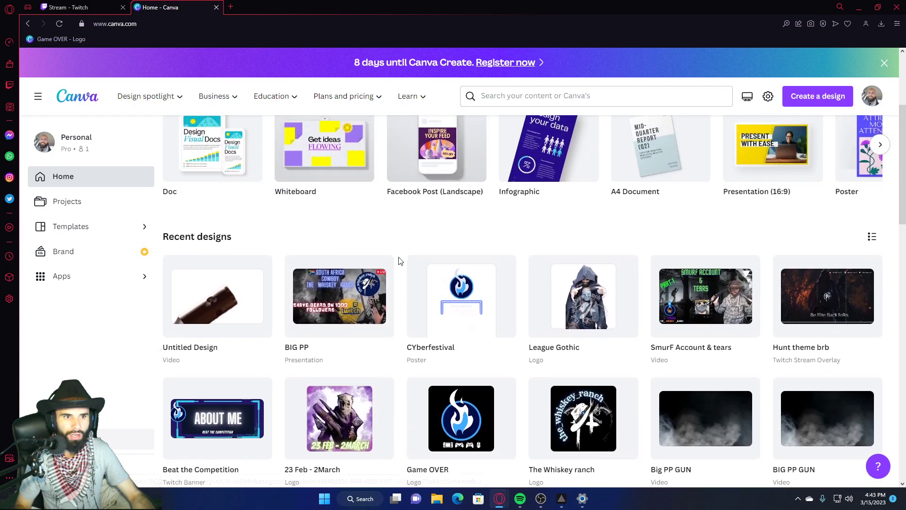
Create a new blank Video design from the Canva home page.
scroll(398, 259, "up", 4)
left_click(821, 106)
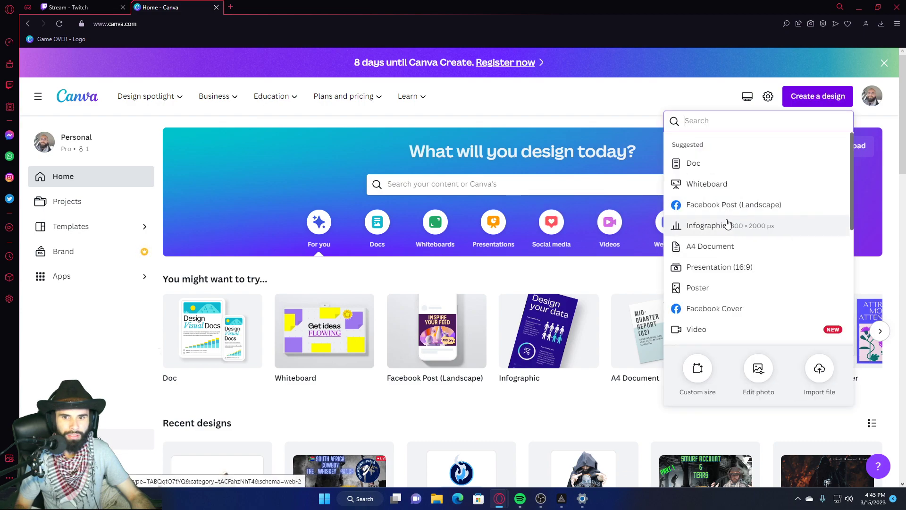
scroll(727, 234, "down", 1)
left_click(713, 289)
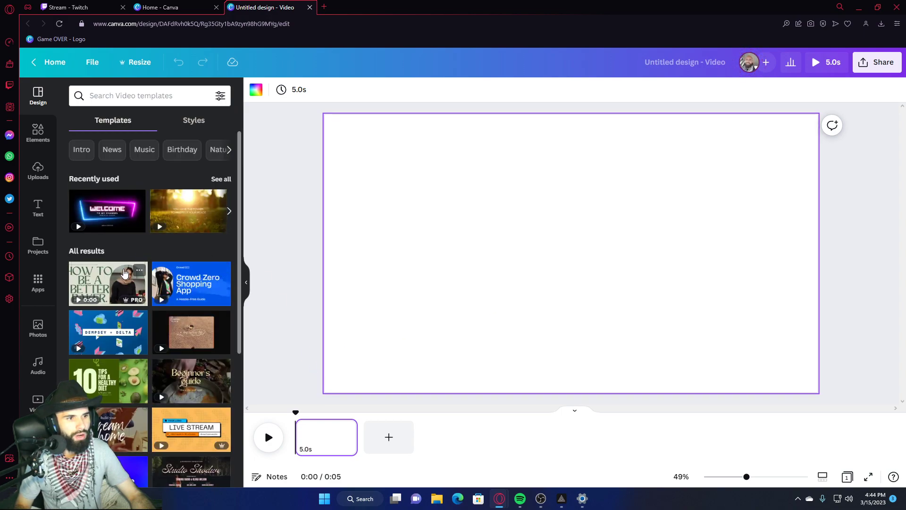
Show all recently used video templates and look through them.
left_click(221, 180)
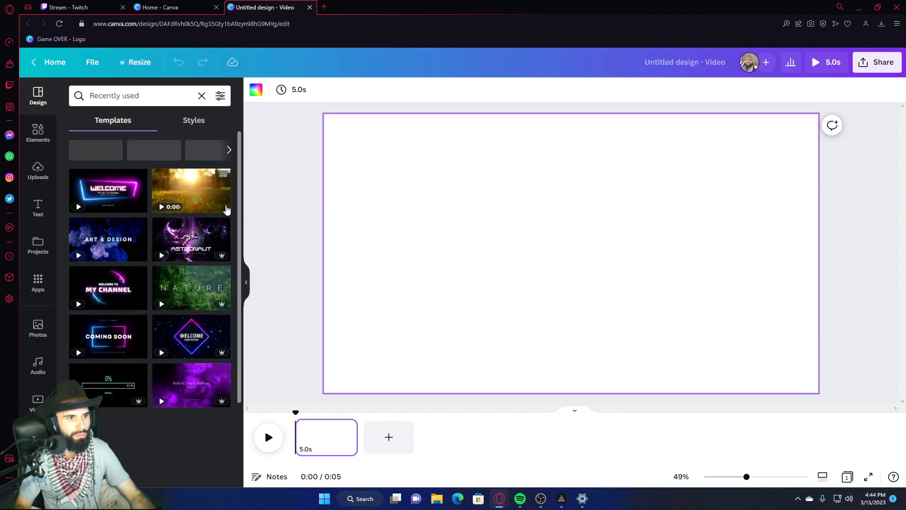
scroll(161, 349, "down", 5)
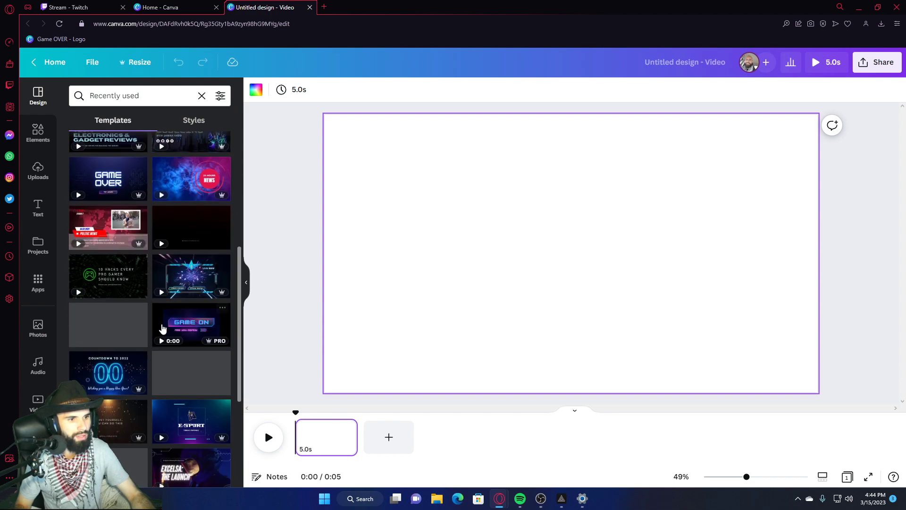
scroll(162, 332, "down", 4)
scroll(162, 334, "up", 10)
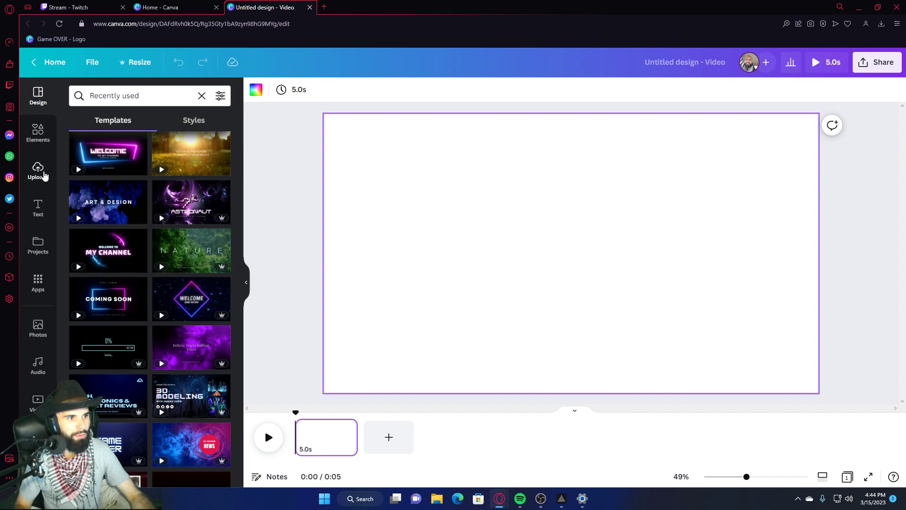
Set the uploaded 1:07 video of the two dark hunters as the full-page background of the design.
left_click(44, 176)
left_click(166, 174)
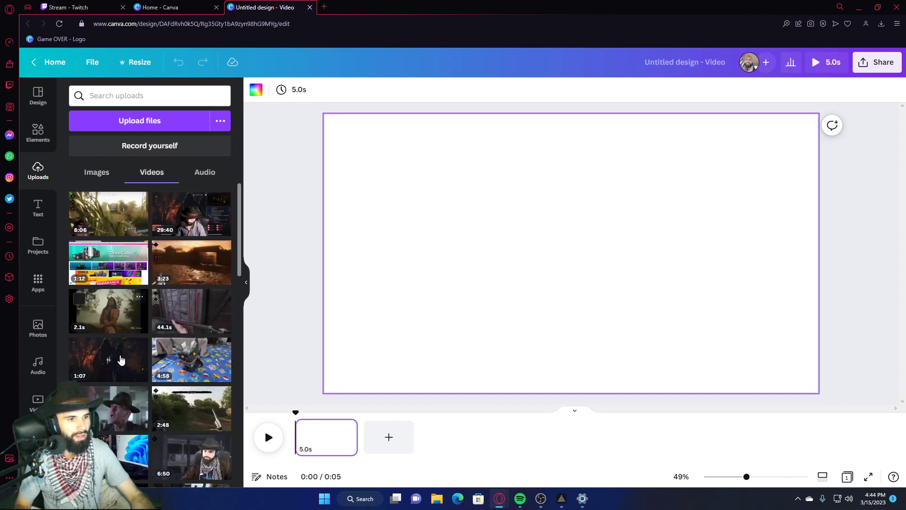
left_click_drag(107, 375, 348, 332)
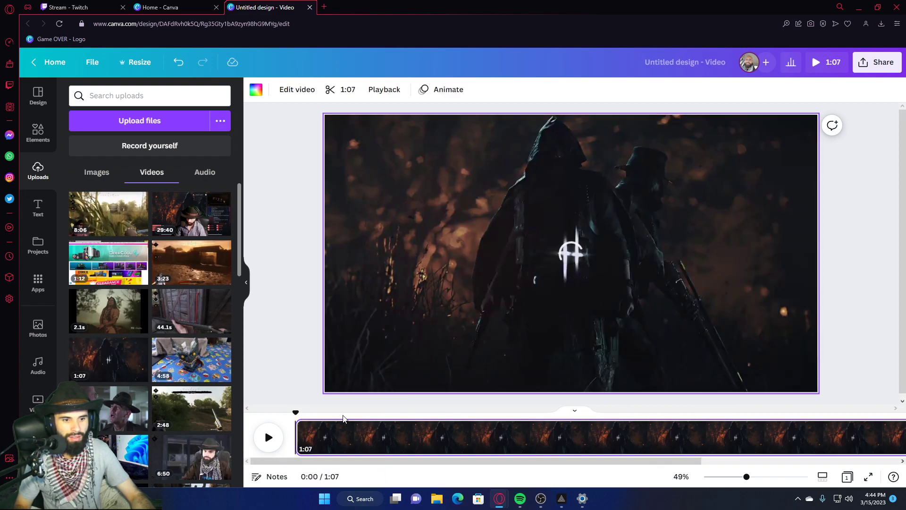
left_click_drag(344, 461, 302, 458)
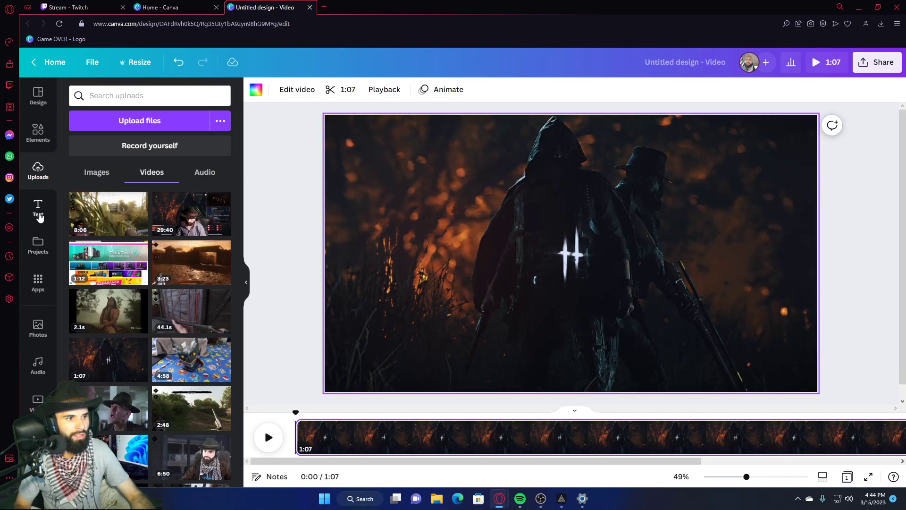
Add the recently used green neon CHEERS! text style to the page and change its wording to HOWDY PARTNERS STREAM STARTING.
left_click(39, 215)
left_click_drag(135, 319, 516, 295)
double_click(438, 242)
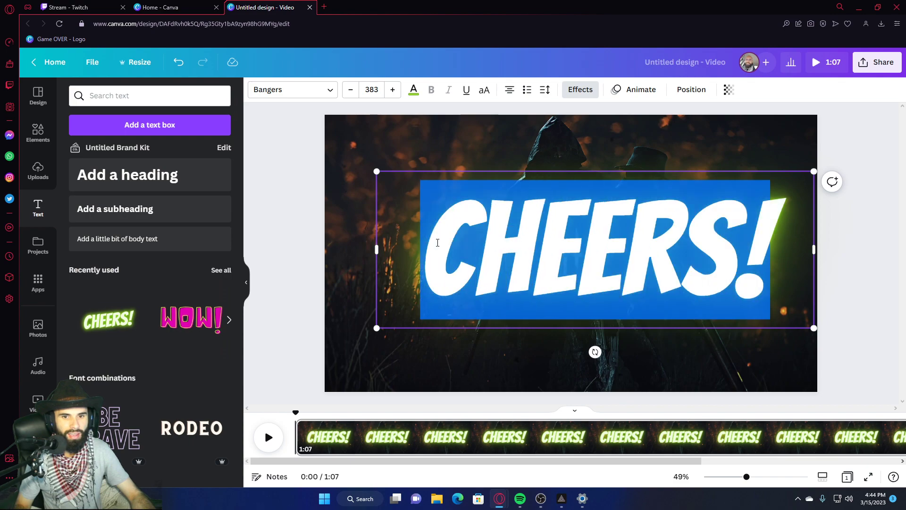
type("HJ")
key("BackSpace")
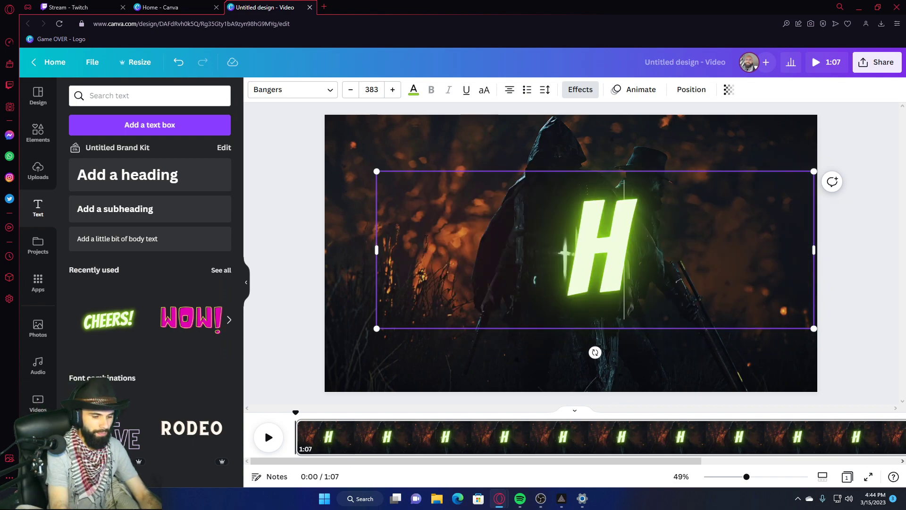
type("HO")
key("BackSpace")
key("BackSpace")
type("O")
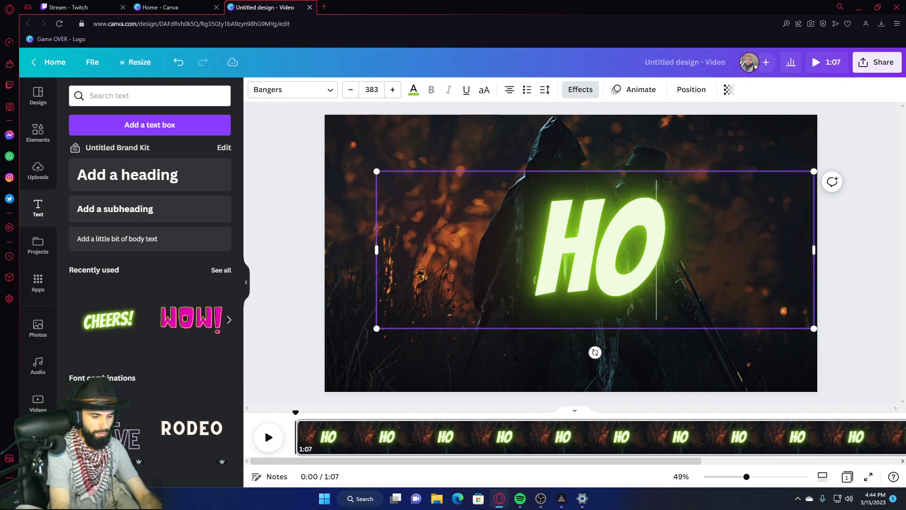
type("WDY PARTNER")
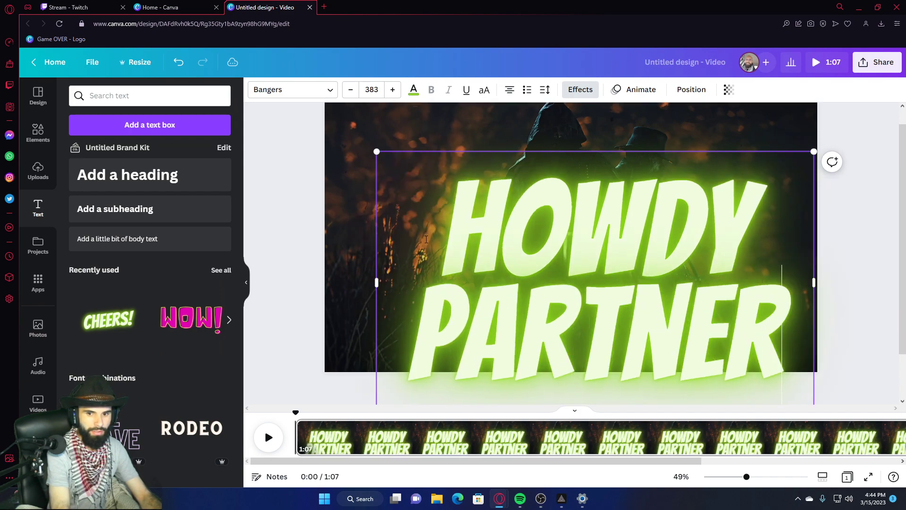
type("S STREAM START")
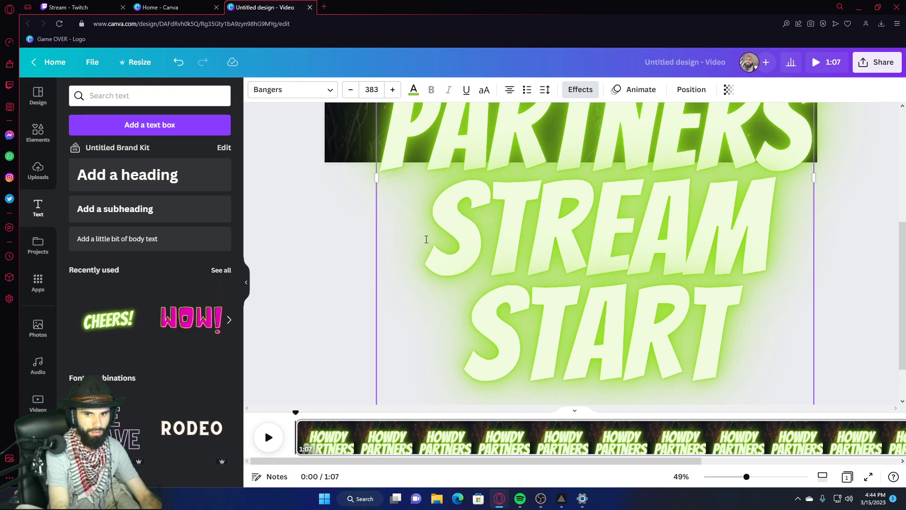
type("ING")
Scale the neon text down to font size 113, place it beside the hunters on the right half of the page, and preview playback.
scroll(546, 194, "up", 4)
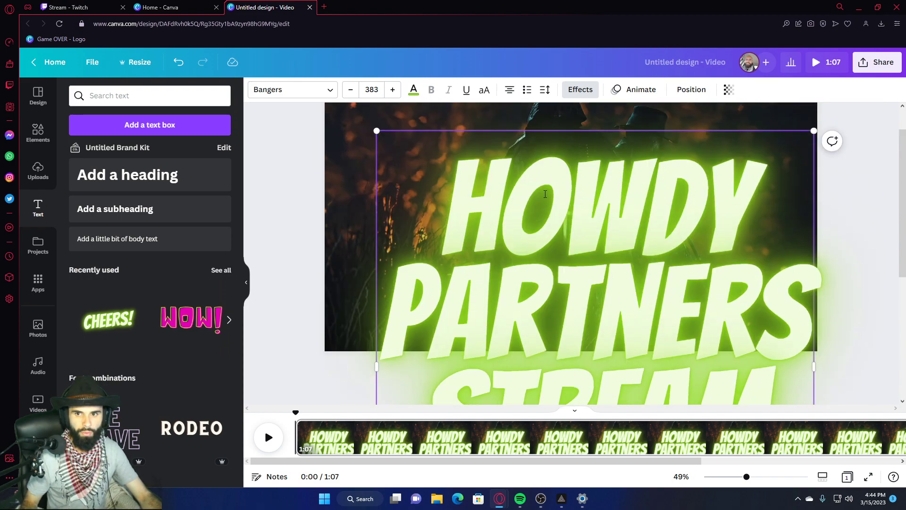
left_click_drag(814, 131, 608, 349)
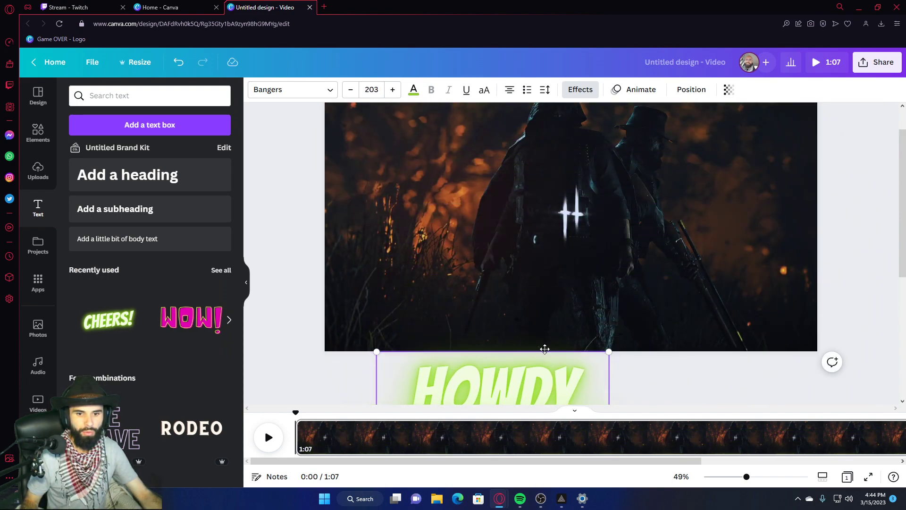
left_click_drag(539, 360, 611, 146)
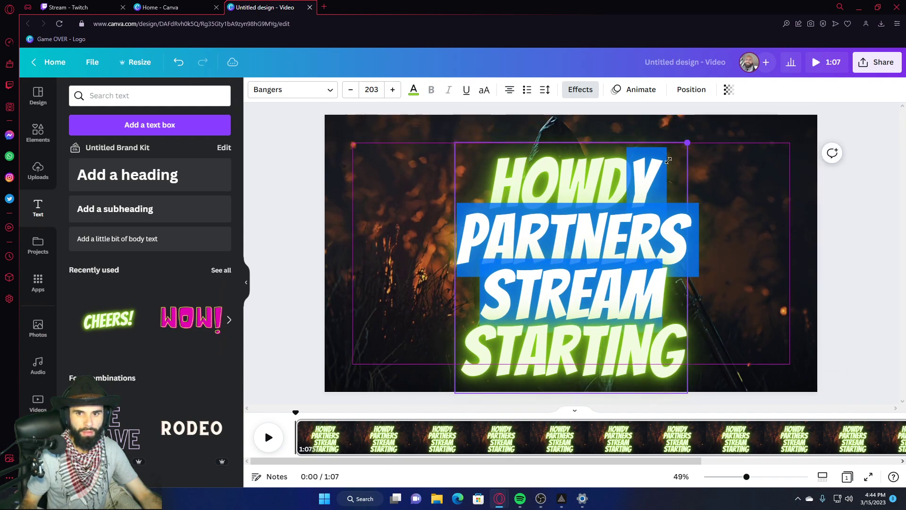
left_click_drag(687, 146, 731, 160)
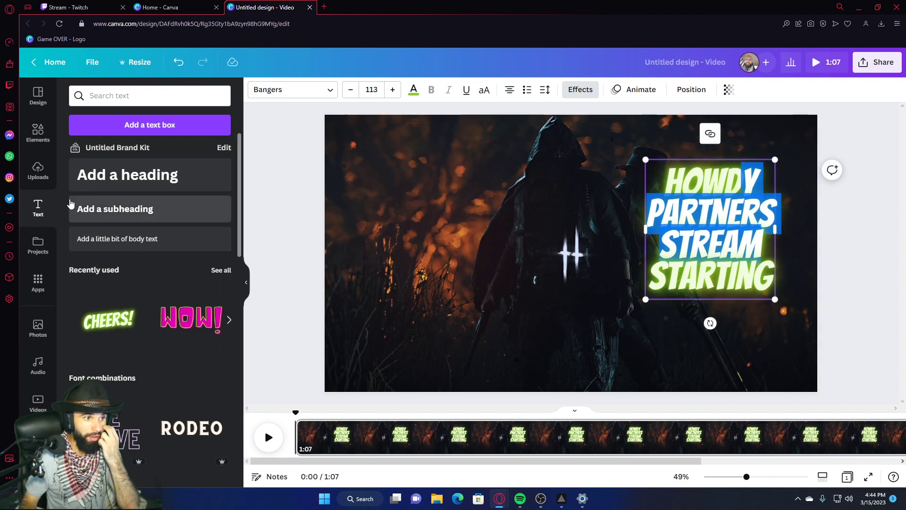
left_click(269, 437)
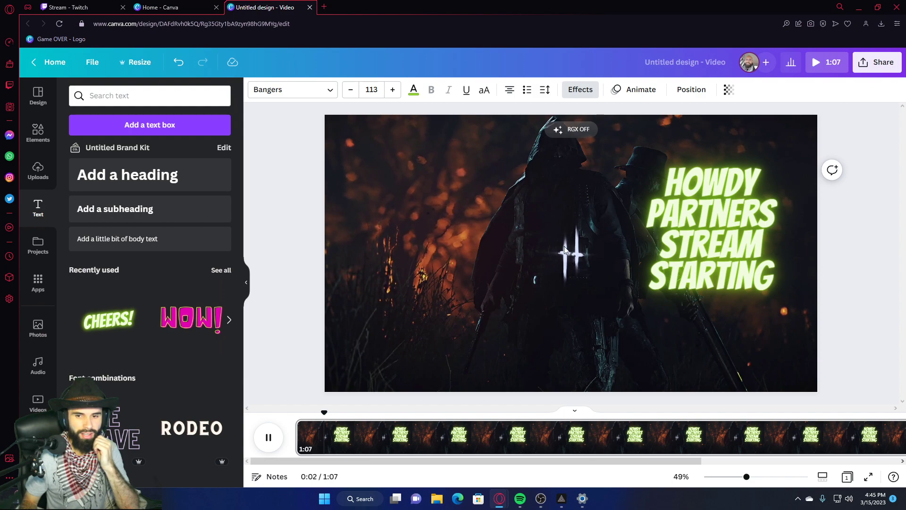
Add the white burst-lines sticker, shrink it, and centre it over the glowing mark on the hooded hunter's back.
left_click(38, 132)
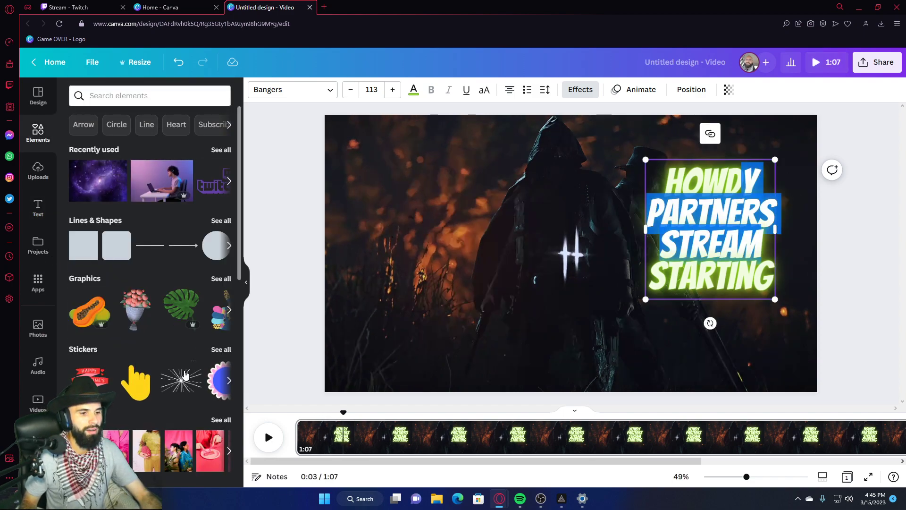
left_click_drag(184, 378, 397, 171)
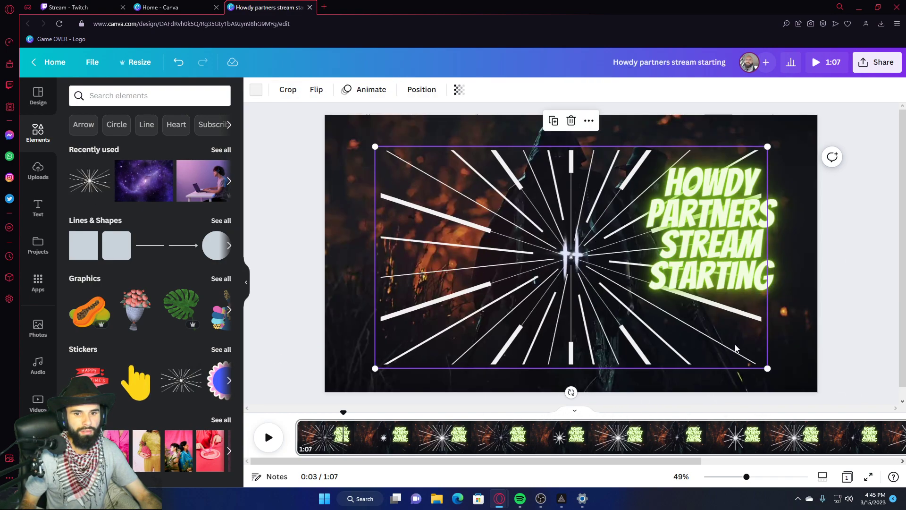
left_click_drag(770, 369, 480, 209)
left_click_drag(432, 184, 574, 261)
left_click(456, 211)
left_click(413, 197)
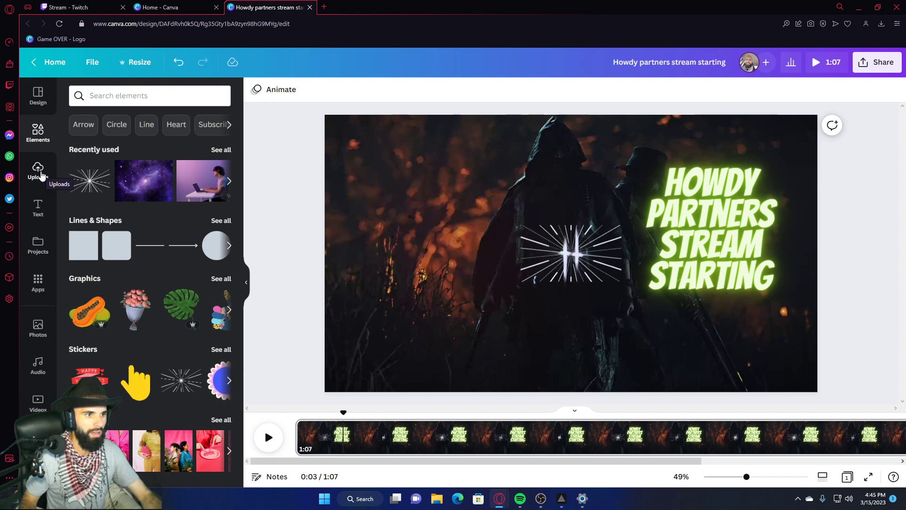
Find the round white cowboy-hat logo among the uploaded images and place it on the page.
left_click(38, 172)
left_click(96, 172)
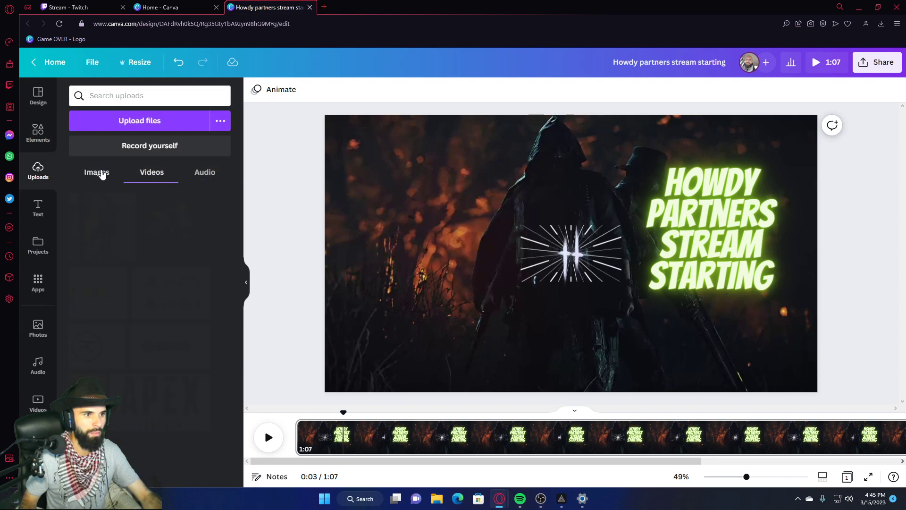
scroll(172, 281, "down", 10)
scroll(173, 281, "down", 15)
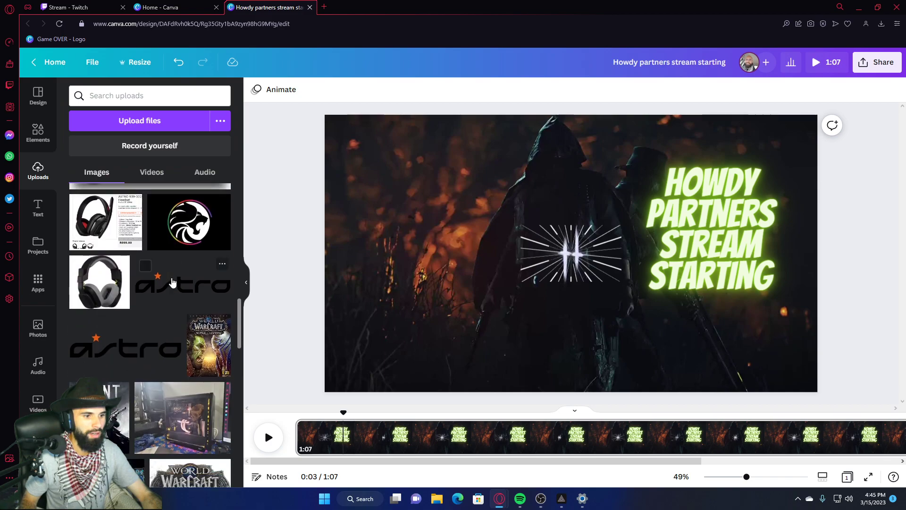
scroll(174, 280, "down", 15)
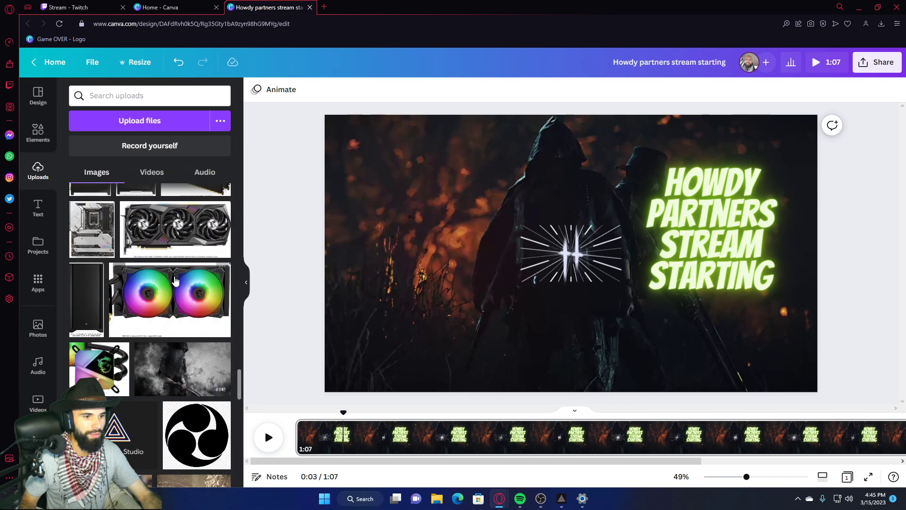
scroll(175, 281, "down", 6)
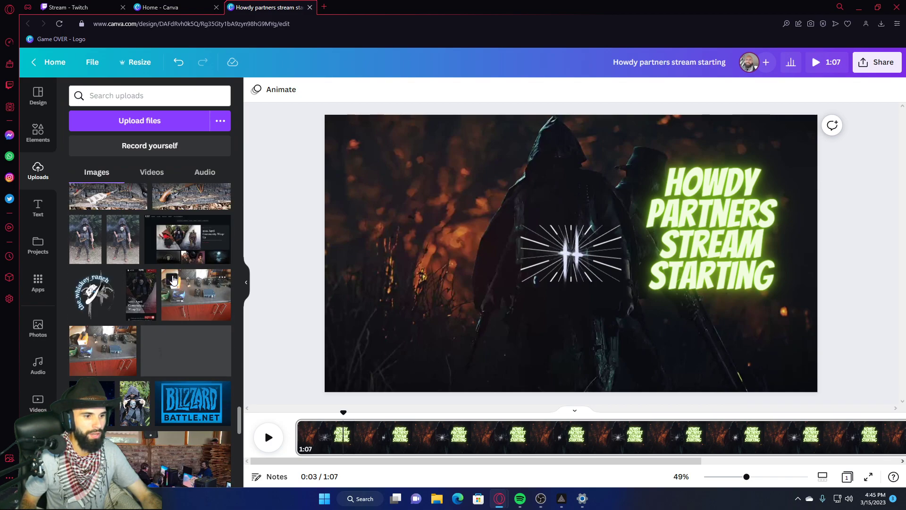
left_click_drag(95, 295, 456, 226)
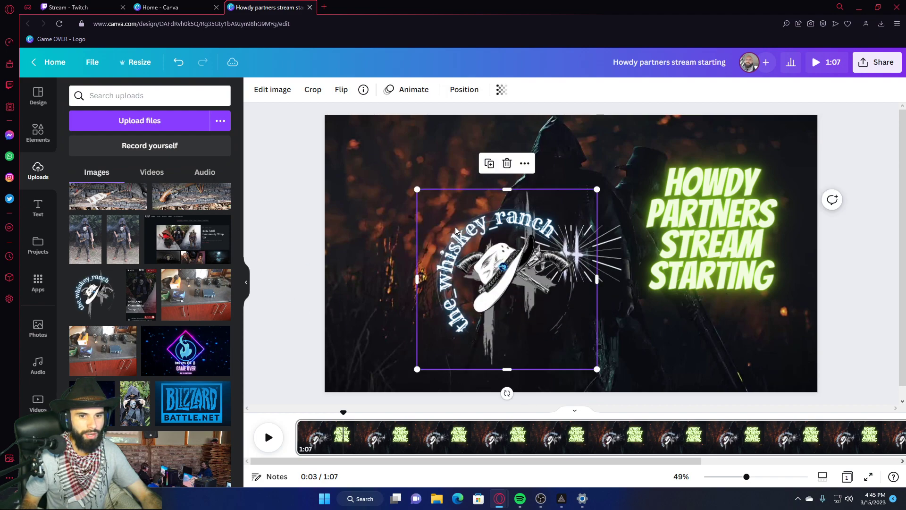
Shrink the cowboy-hat logo and centre it on the burst lines, and shift the neon text slightly towards the right edge.
left_click_drag(599, 192, 482, 303)
left_click_drag(462, 333, 571, 255)
key("Escape")
left_click_drag(727, 239, 742, 239)
left_click(429, 201)
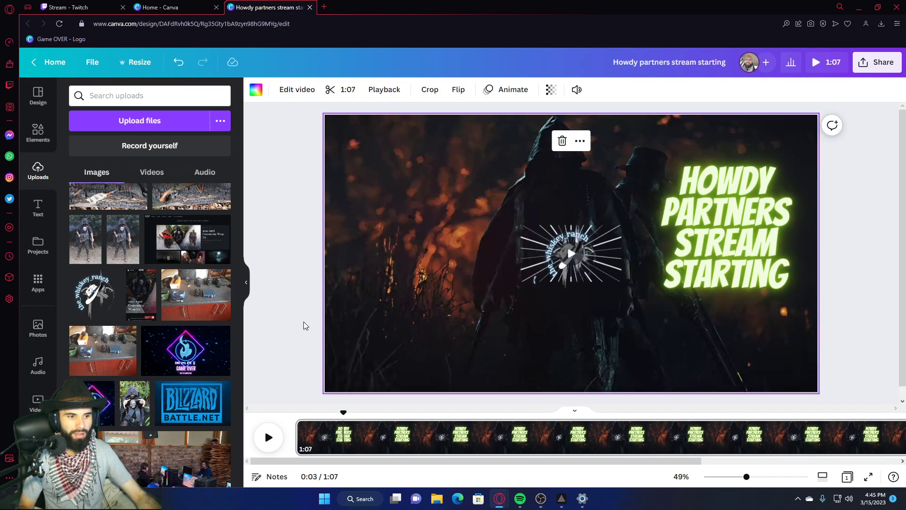
Search the design elements for smoke.
scroll(125, 314, "down", 5)
scroll(125, 314, "up", 10)
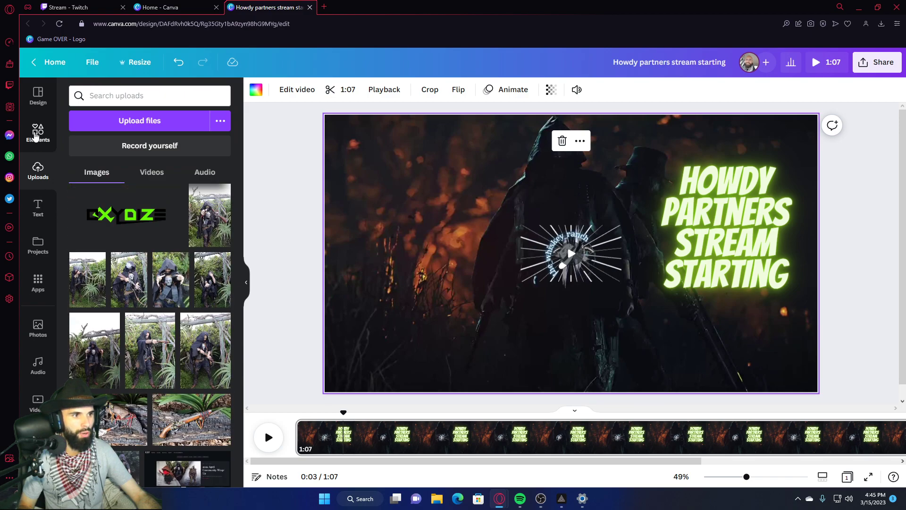
left_click(38, 132)
left_click(132, 93)
type("so")
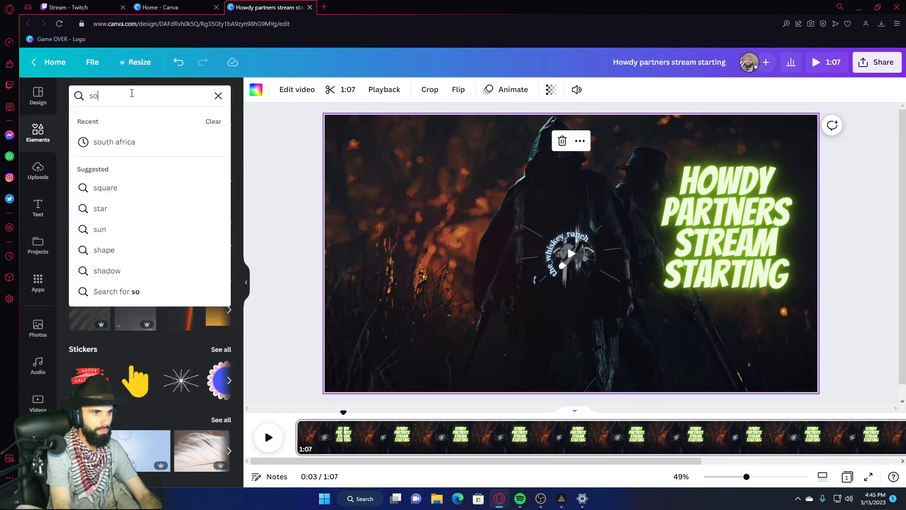
key("BackSpace")
type("m")
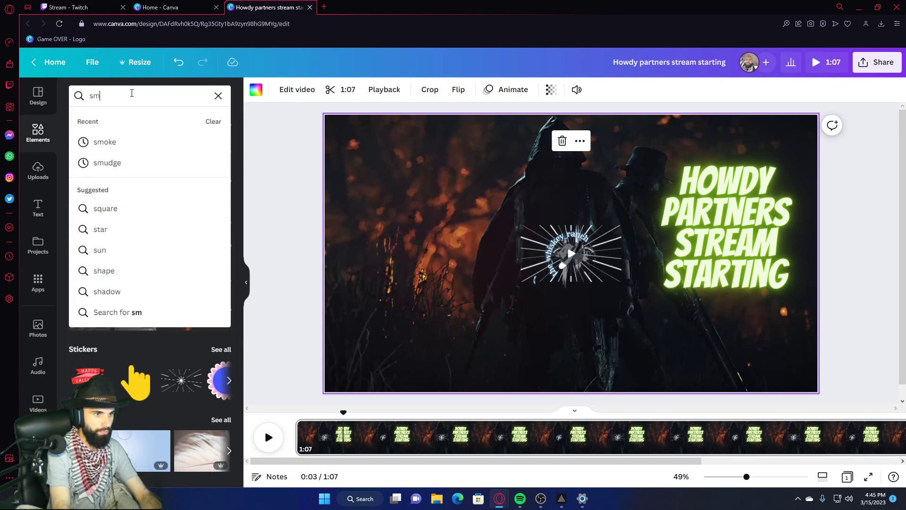
type("oke")
key("Return")
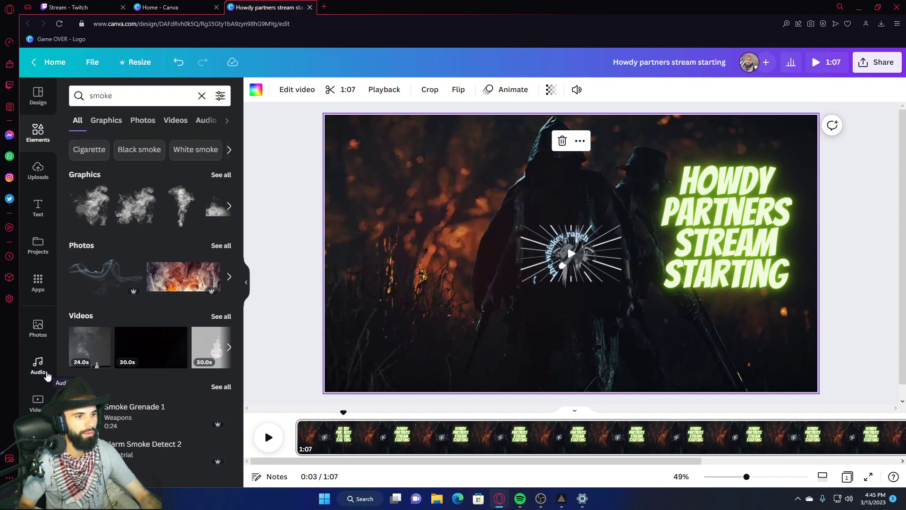
Search the stock videos for smoke, add the 19.0s grey smoke clip, and enlarge it to cover the whole page.
left_click(39, 402)
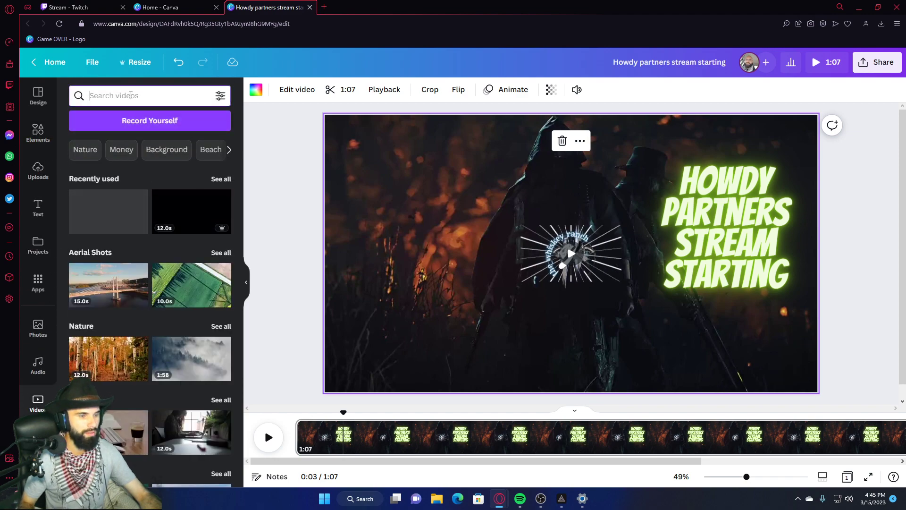
left_click(130, 95)
type("smoke")
key("Return")
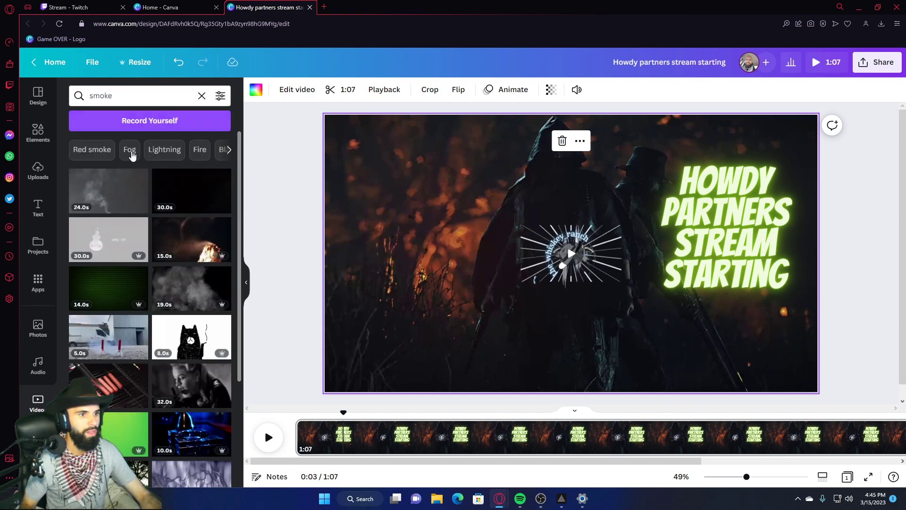
left_click_drag(191, 285, 390, 177)
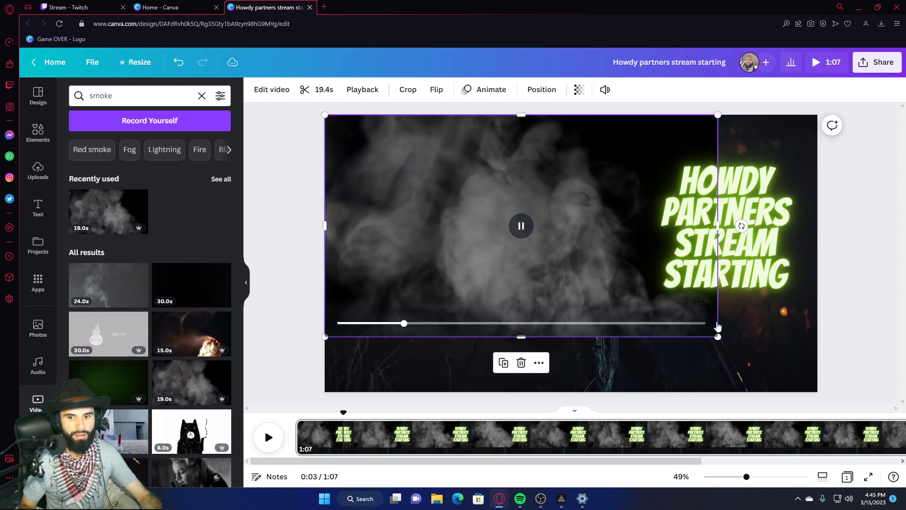
left_click_drag(722, 342, 820, 395)
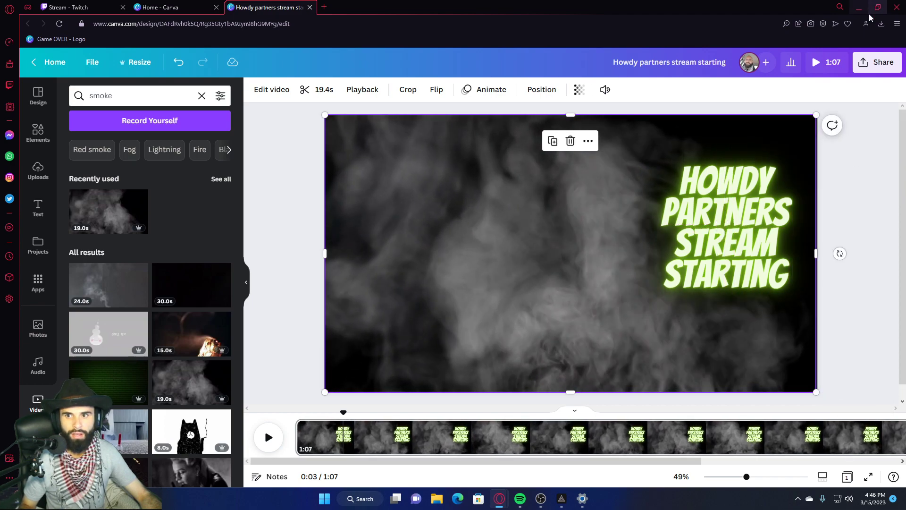
Reduce the smoke clip's opacity so the hooded figures and logo show through, and play the page to preview it.
left_click(579, 90)
left_click_drag(578, 131, 501, 138)
left_click(298, 161)
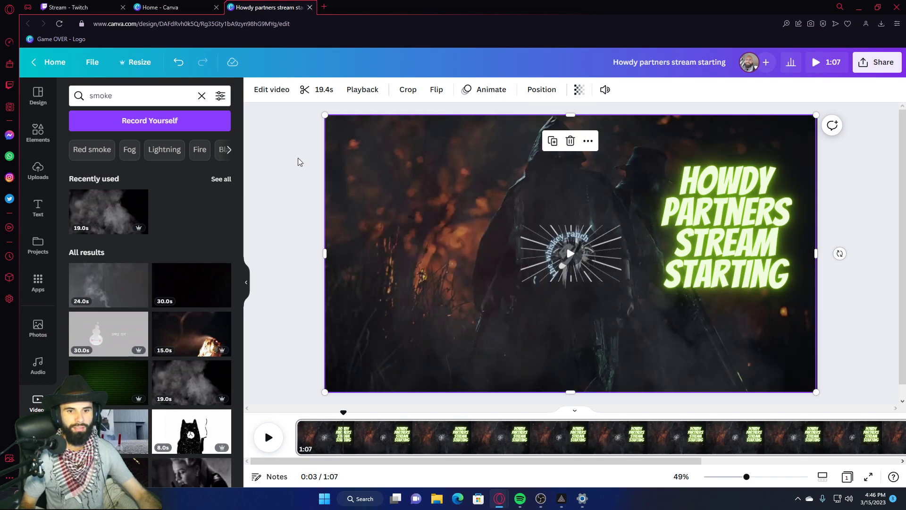
left_click(270, 437)
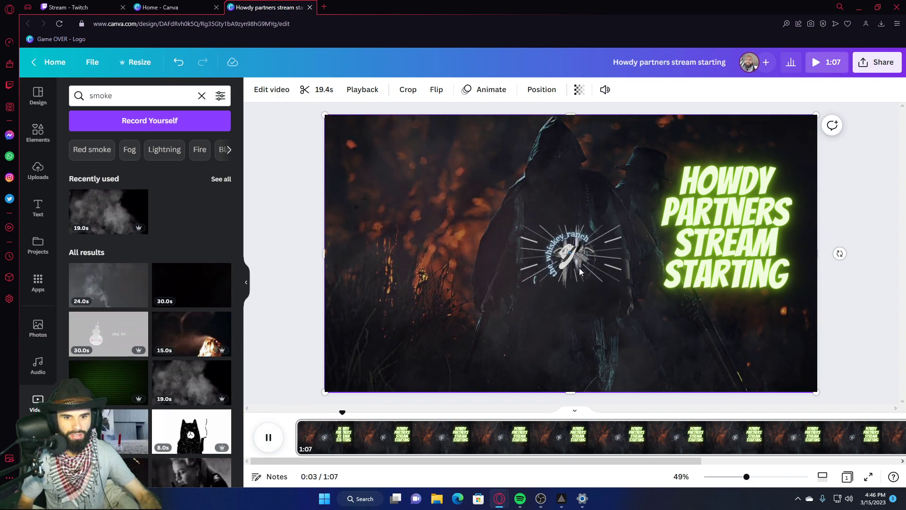
Check the design's MP4 video download options, and close the design to return to OBS Studio.
left_click(860, 64)
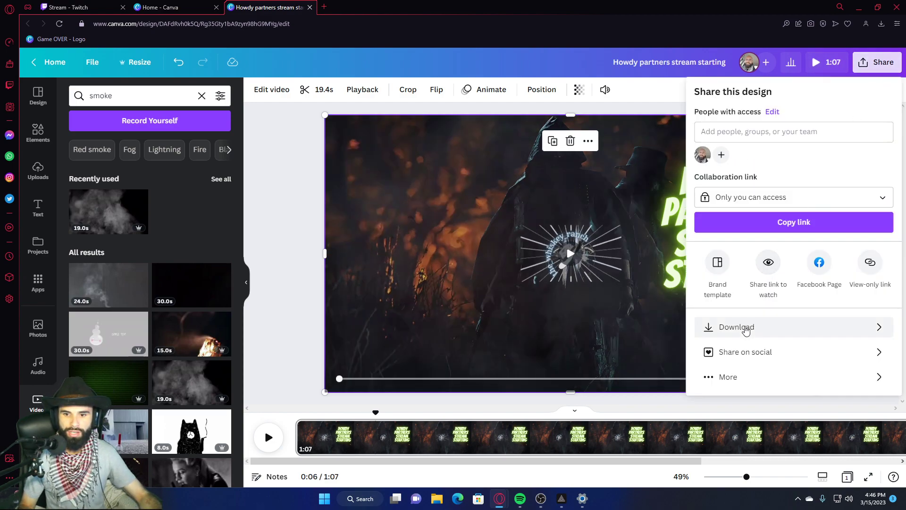
left_click(746, 328)
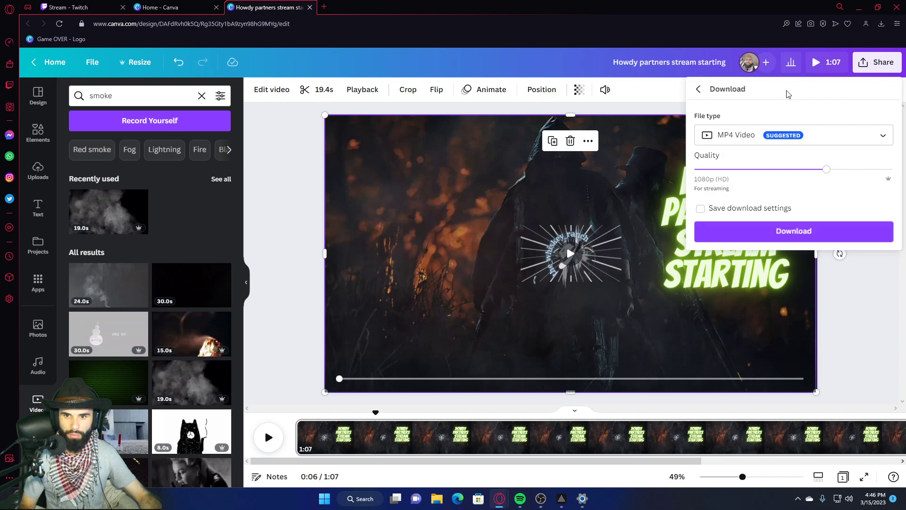
left_click(310, 7)
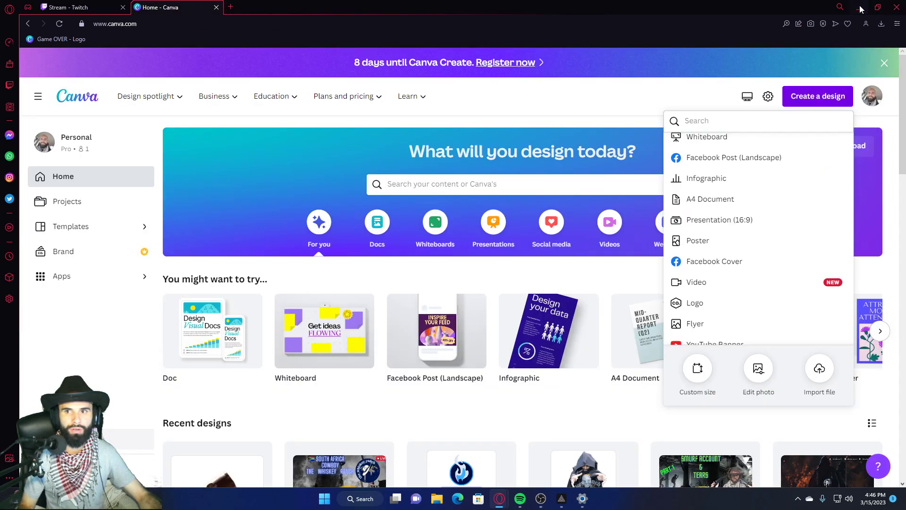
left_click(859, 8)
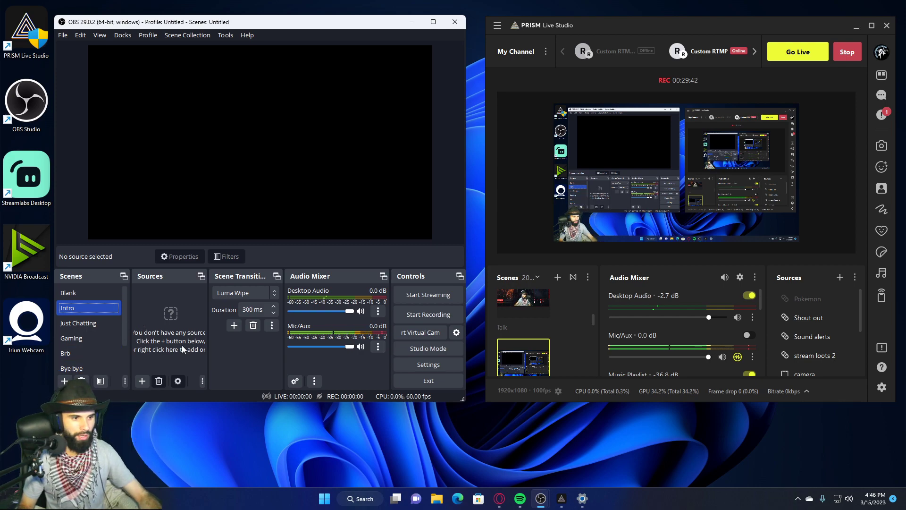
Create a new media source named "intro mp4" in the Intro scene.
left_click(141, 381)
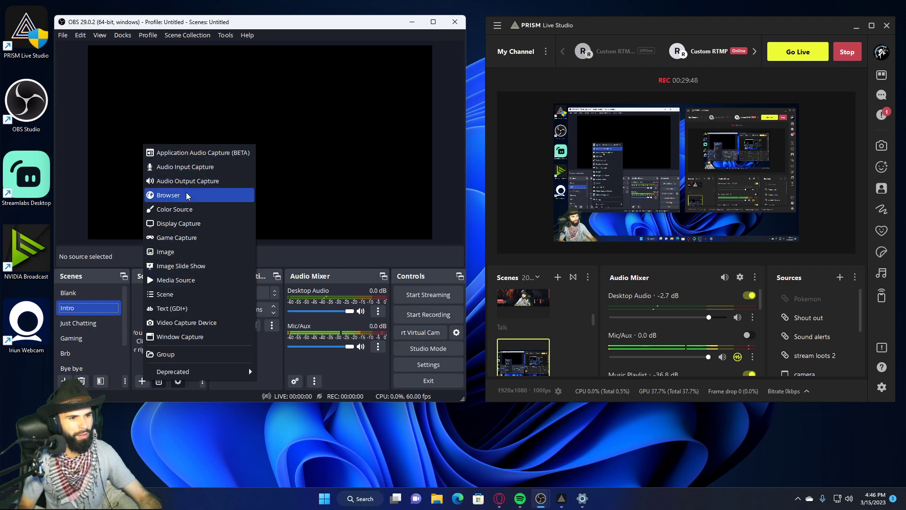
left_click(188, 281)
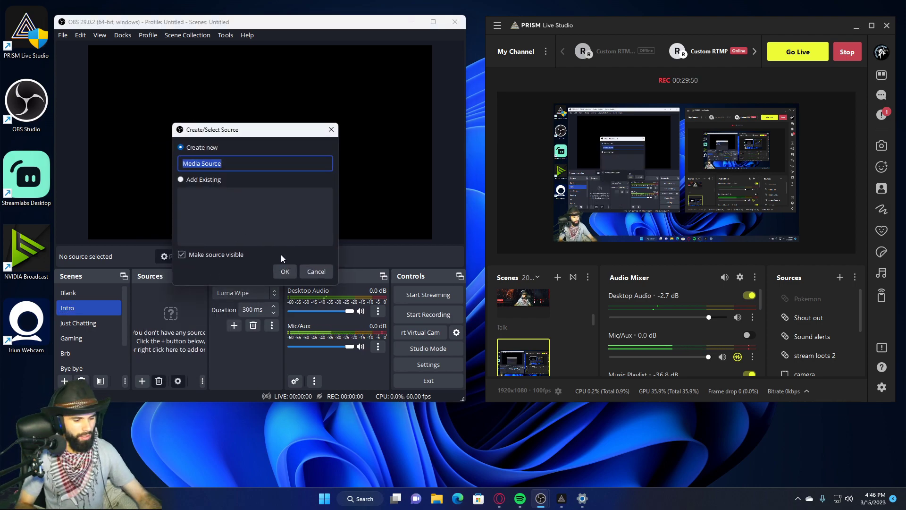
type("in")
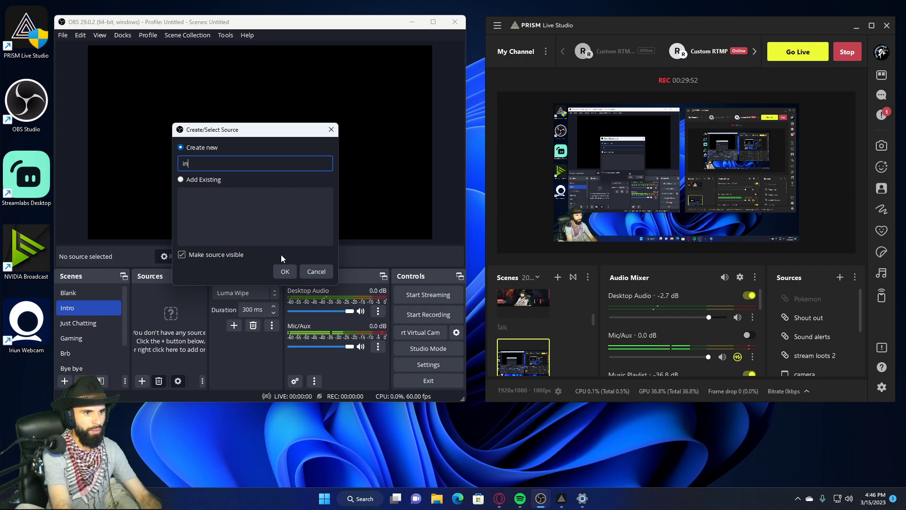
type("tro mp")
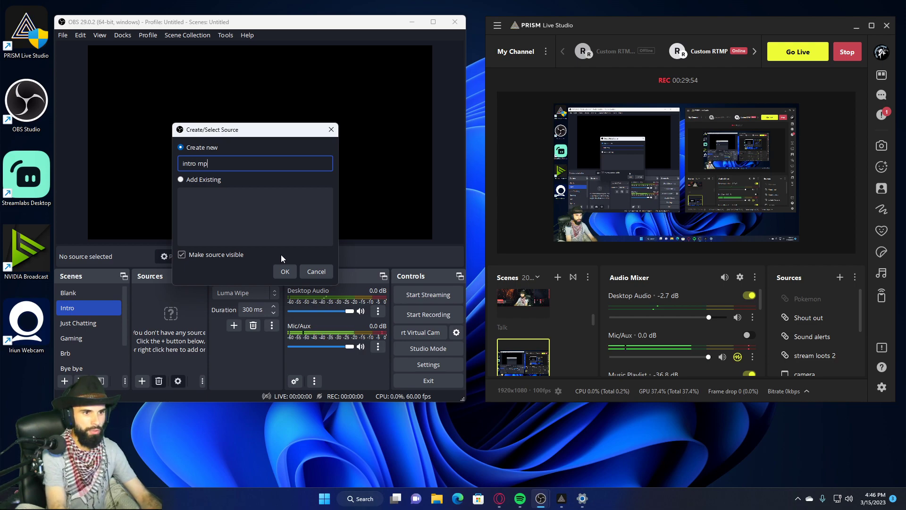
type("4")
key("Return")
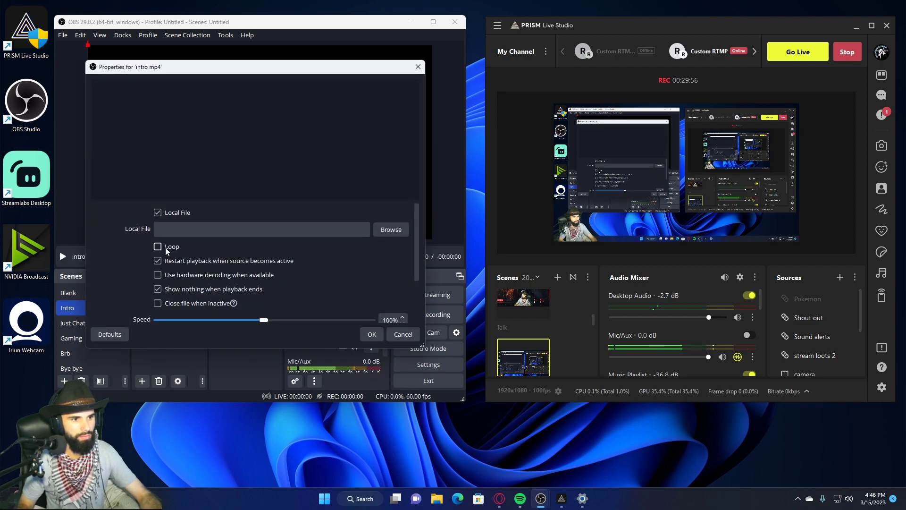
Enable looping for the intro mp4 source and load "Hunt theme starting .mp4" from the stream overlays folder in Videos.
left_click(165, 247)
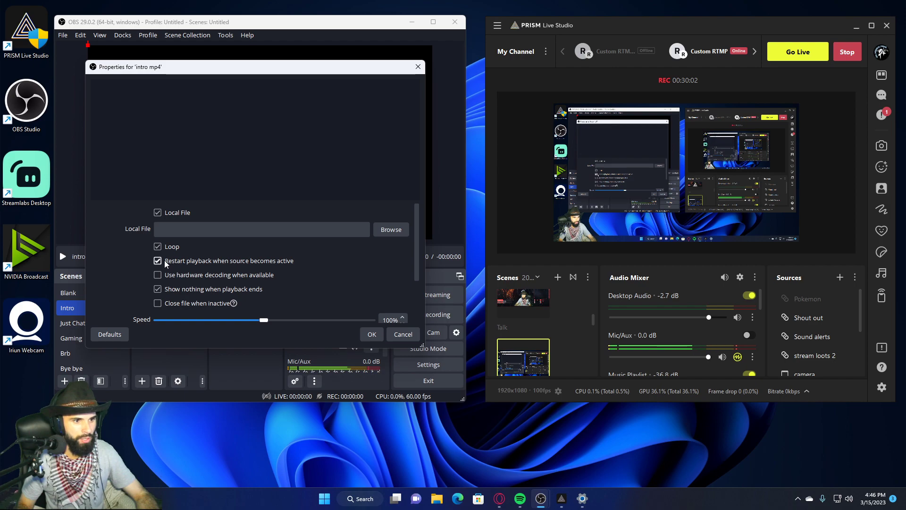
left_click(387, 230)
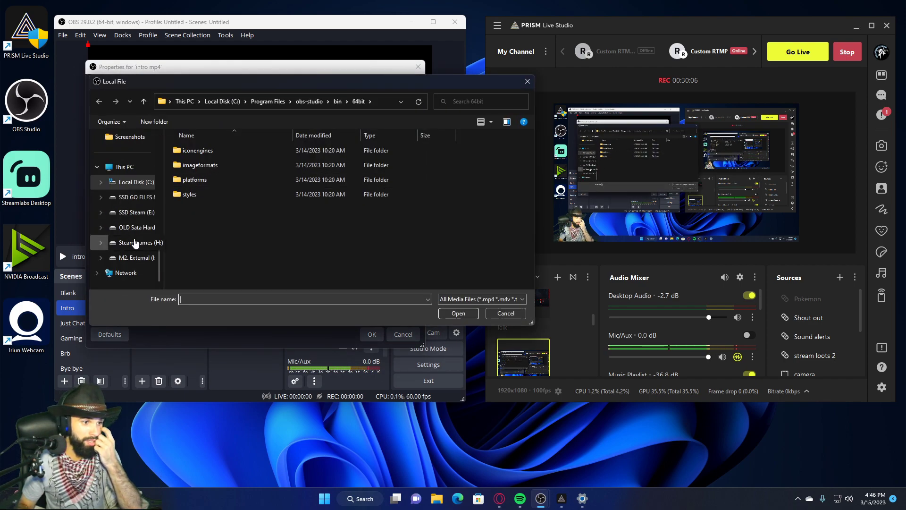
scroll(135, 243, "up", 5)
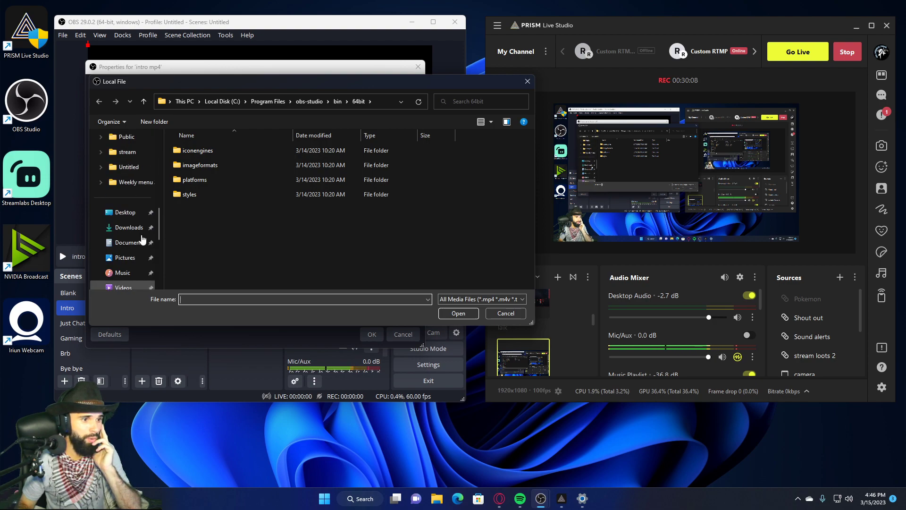
left_click(124, 286)
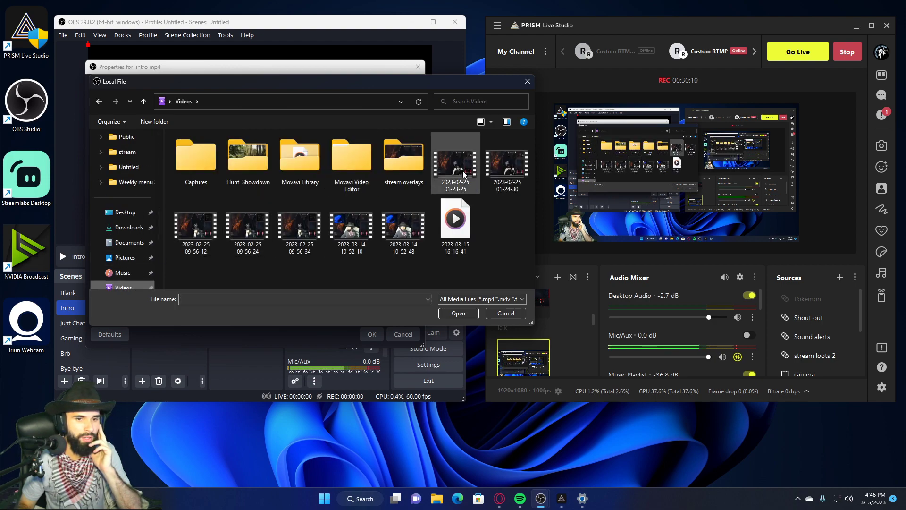
double_click(413, 164)
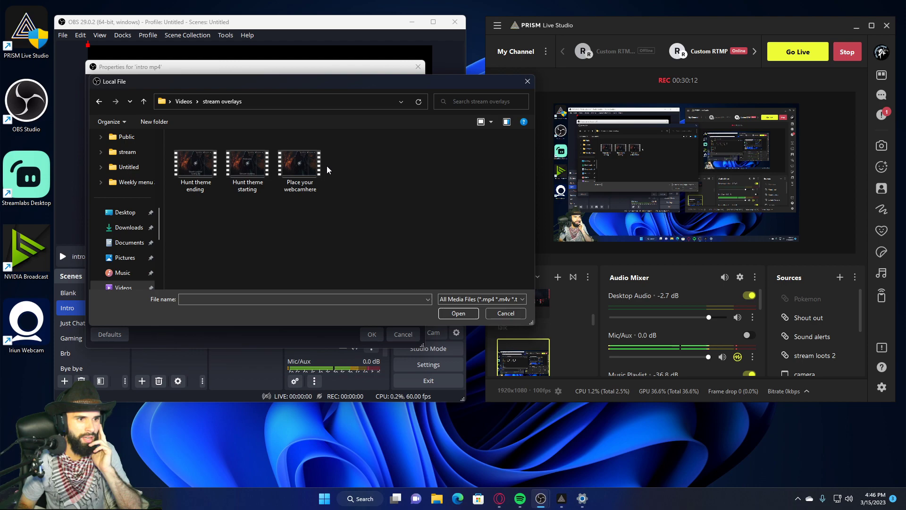
left_click(248, 162)
left_click(459, 313)
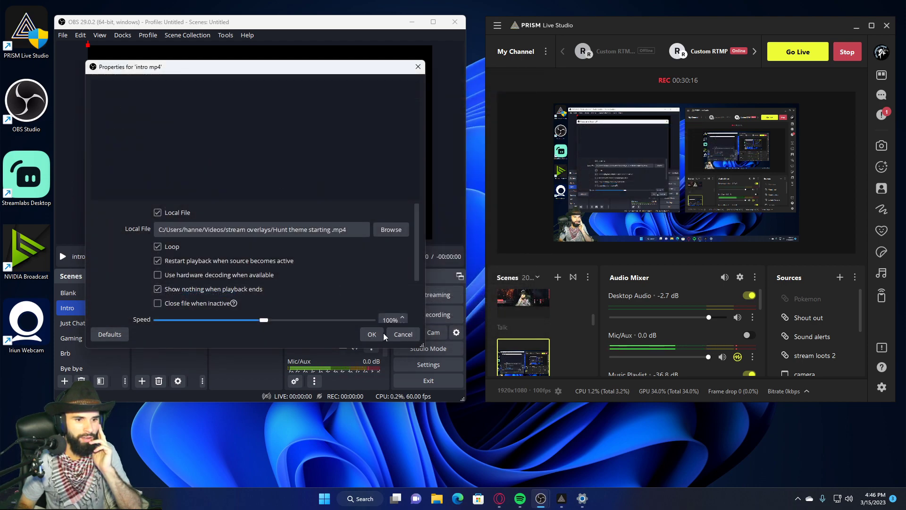
left_click(372, 334)
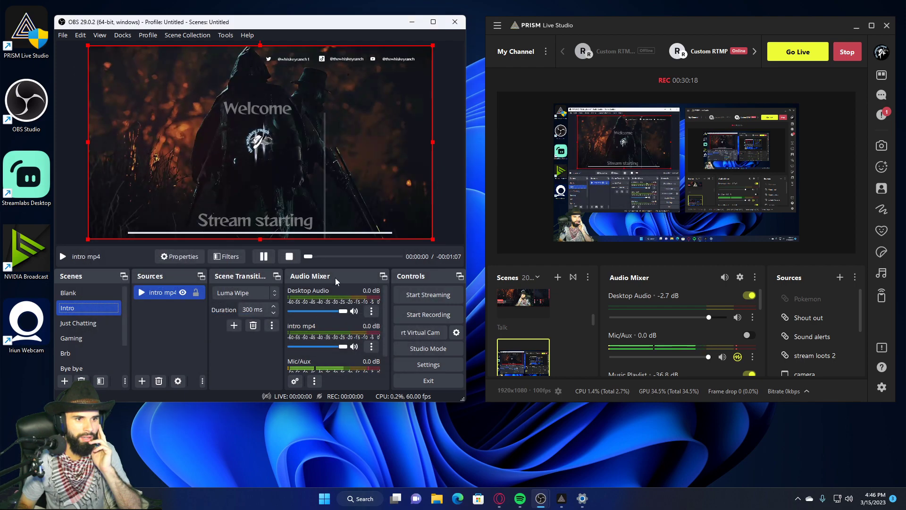
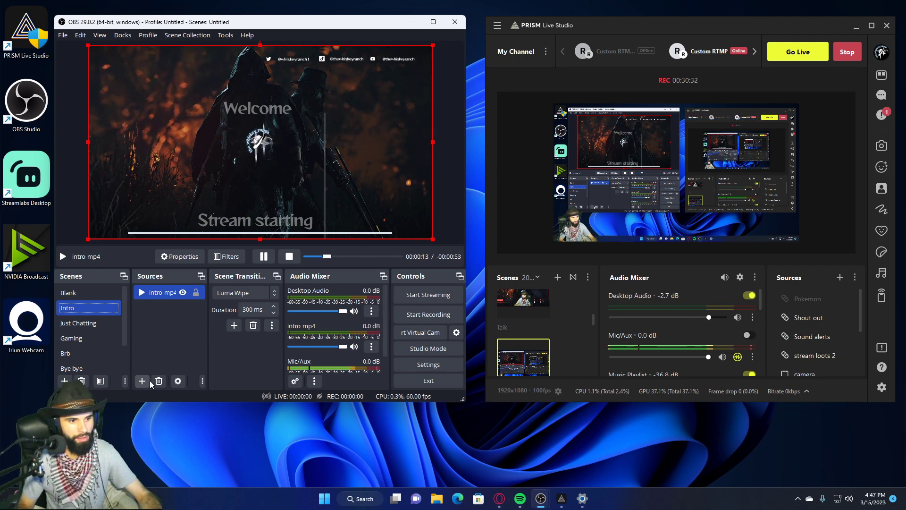
Switch to the Opera browser and find the Tunetank music site in a new tab by searching for "tunetank".
mouse_move(502, 503)
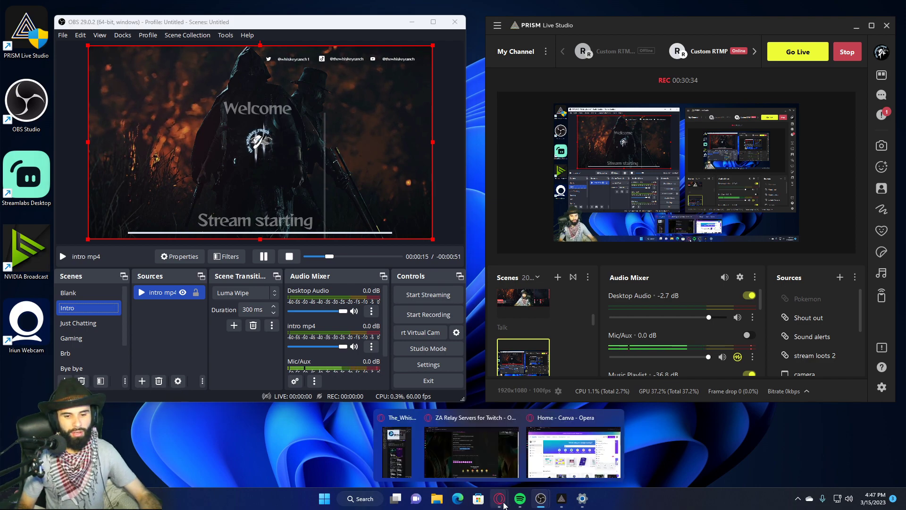
left_click(491, 418)
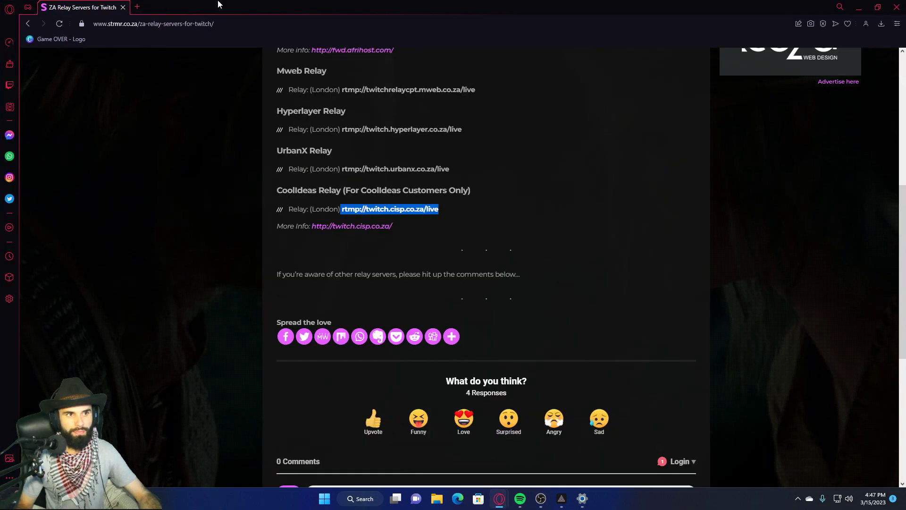
left_click(137, 6)
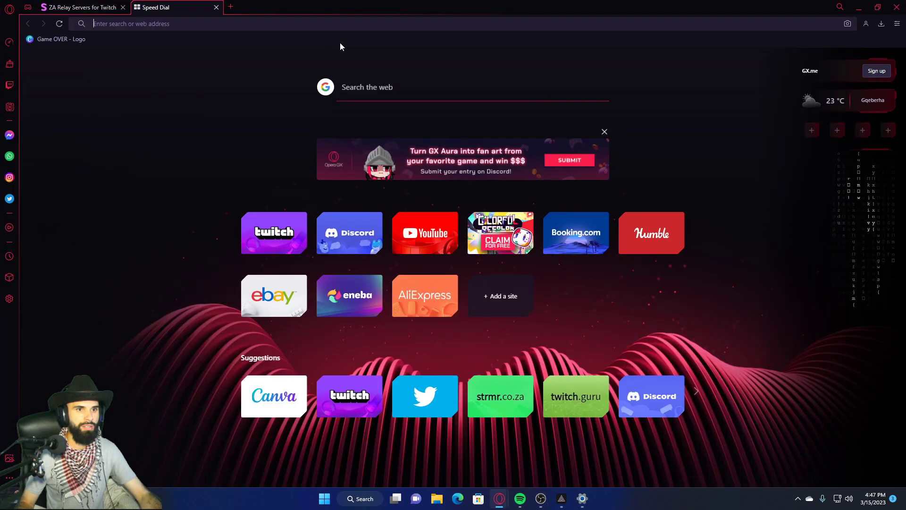
left_click(362, 84)
type("tunb")
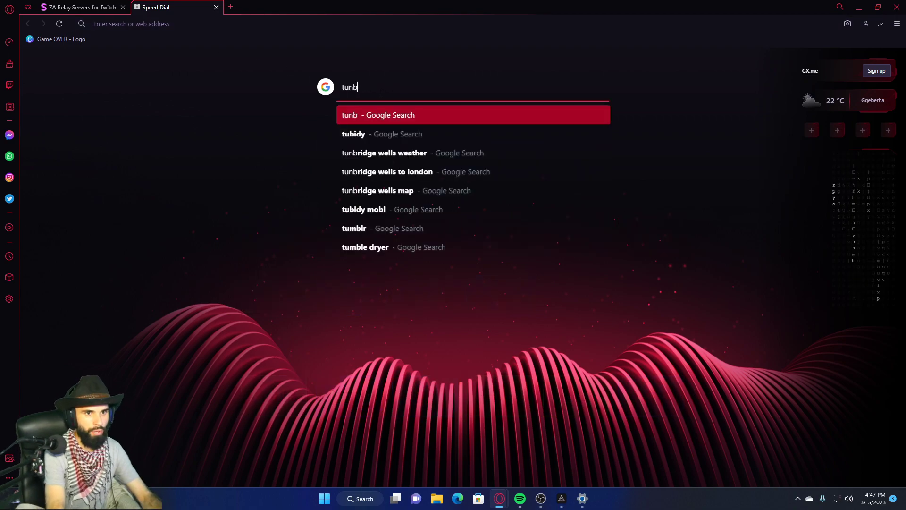
key("BackSpace")
type("etank")
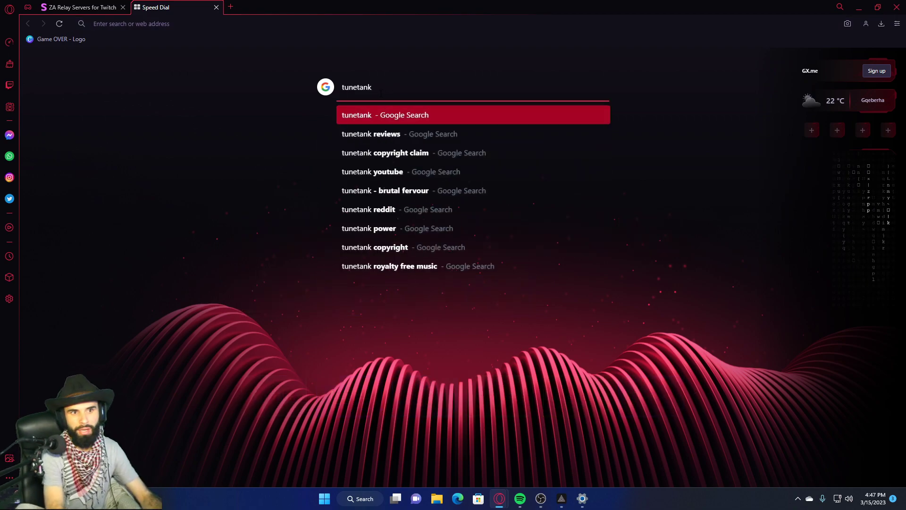
key("Return")
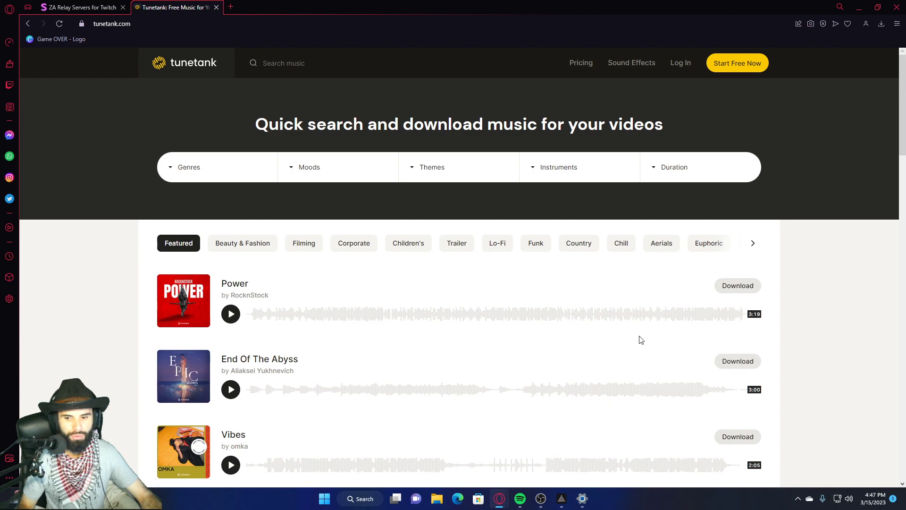
Preview the track Power at a lower volume, and close the Tunetank site to return to OBS Studio.
left_click(249, 315)
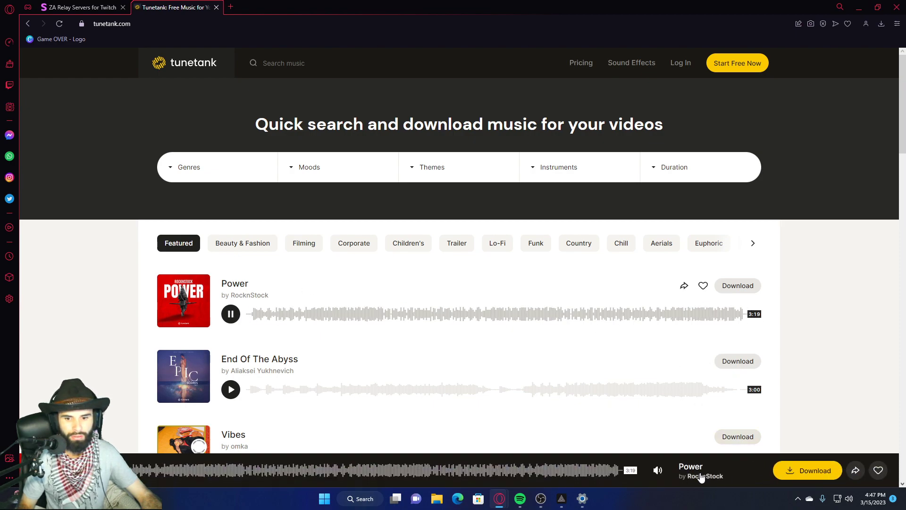
mouse_move(656, 472)
left_click_drag(658, 392, 658, 434)
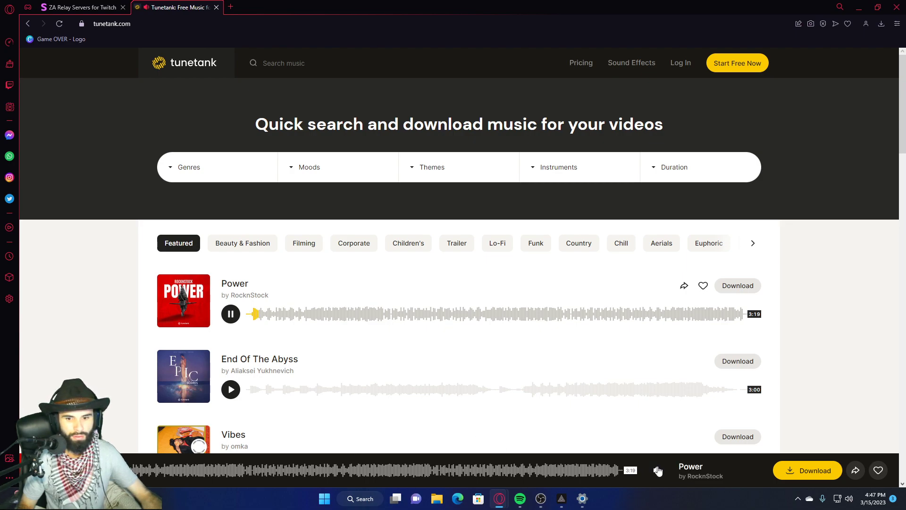
mouse_move(656, 470)
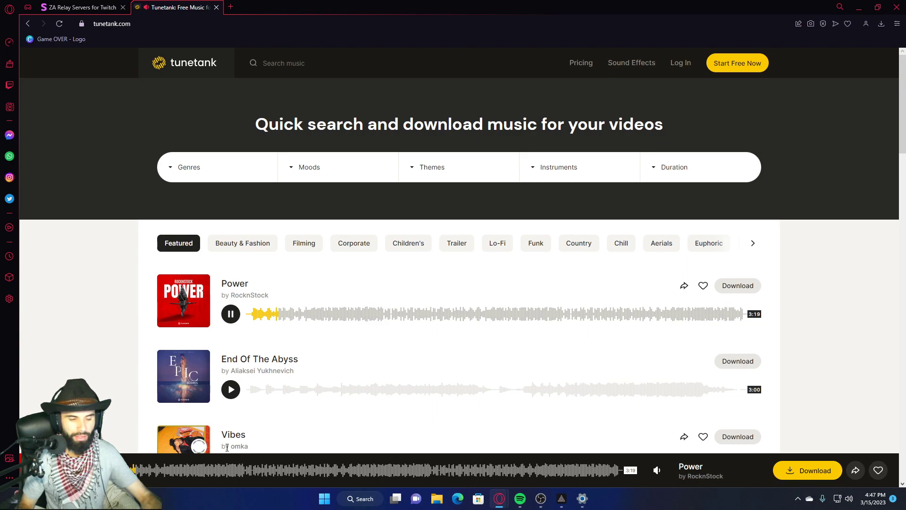
left_click(77, 470)
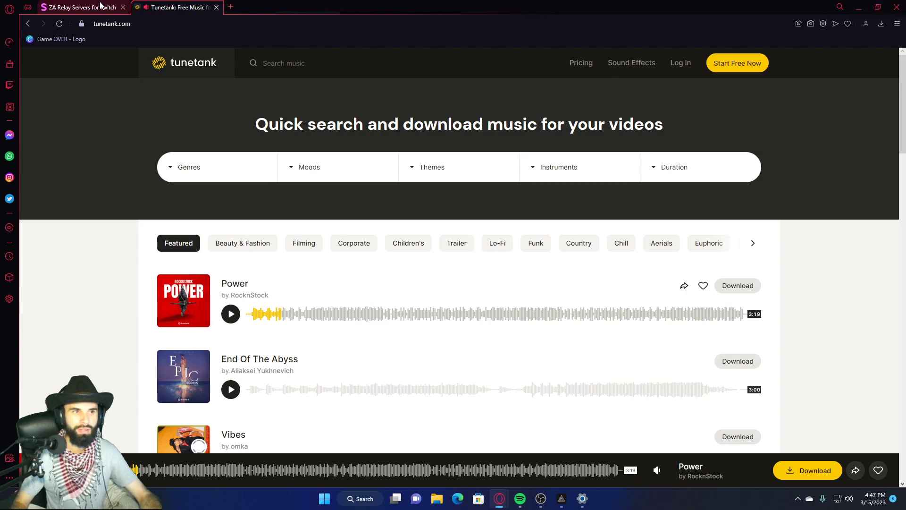
left_click(216, 7)
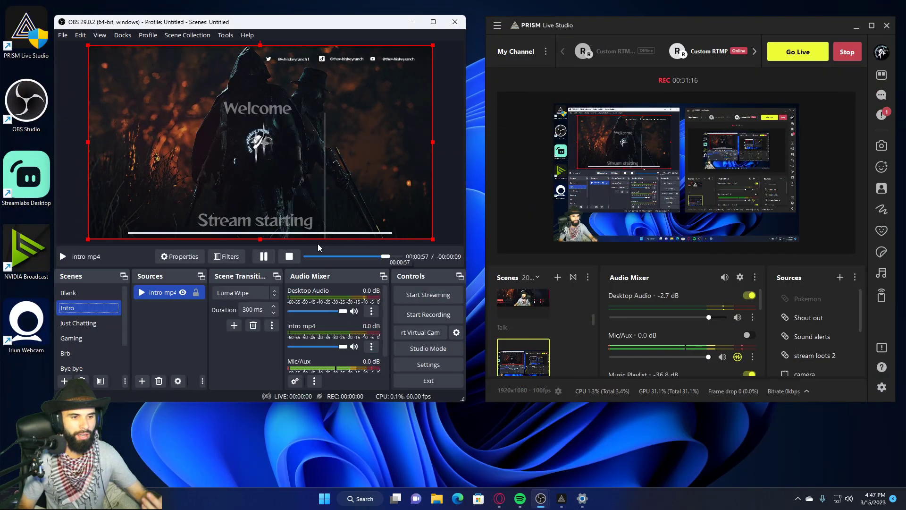
Create a new media source named "mp3 intro" in the Intro scene.
left_click(142, 381)
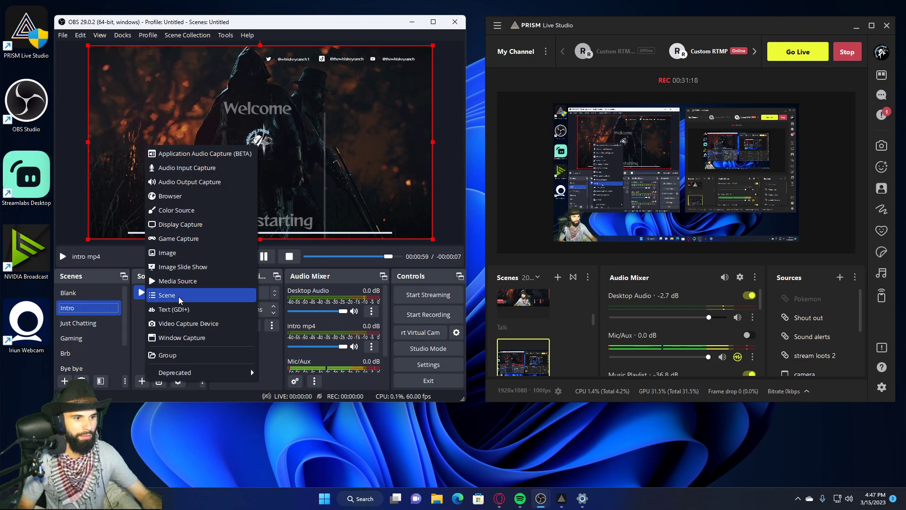
left_click(178, 281)
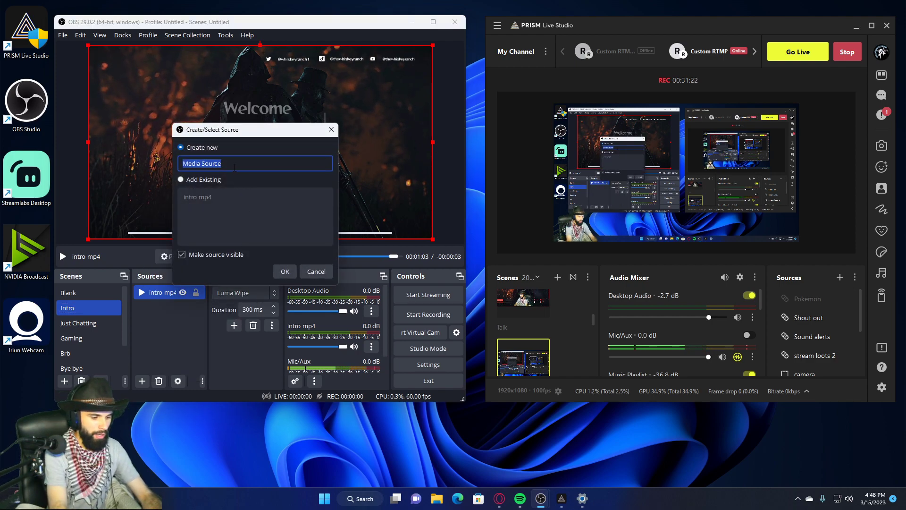
type("mp3 in")
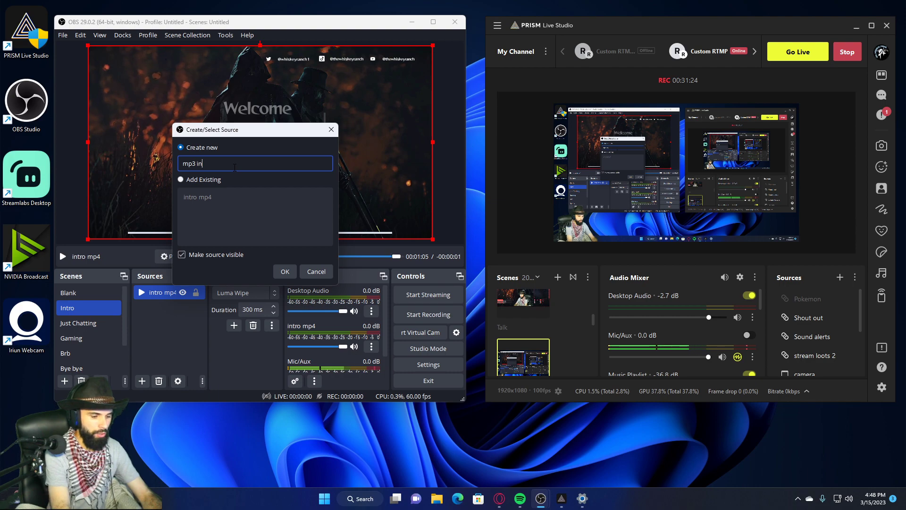
type("tro")
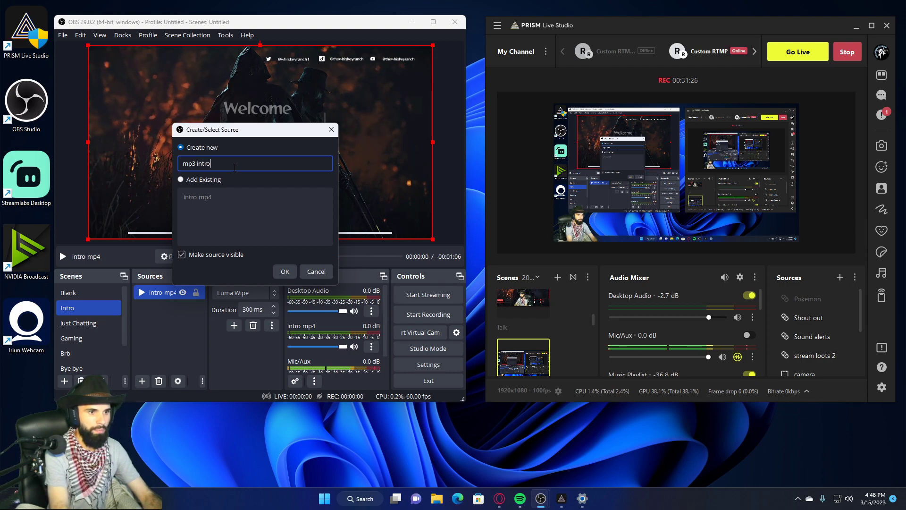
key("Return")
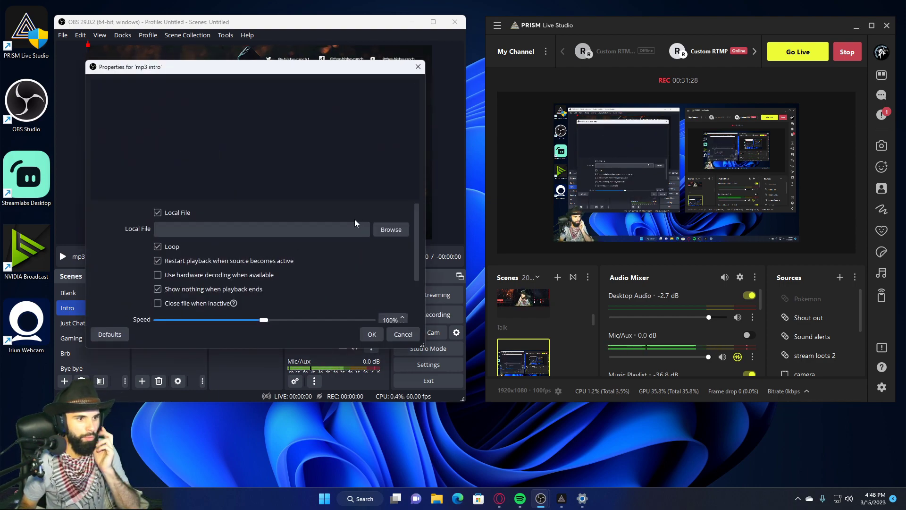
Load "Hunt intro song stream (1).mp3" from the Music folder into the mp3 intro source and accept its properties.
left_click(389, 230)
scroll(142, 250, "down", 6)
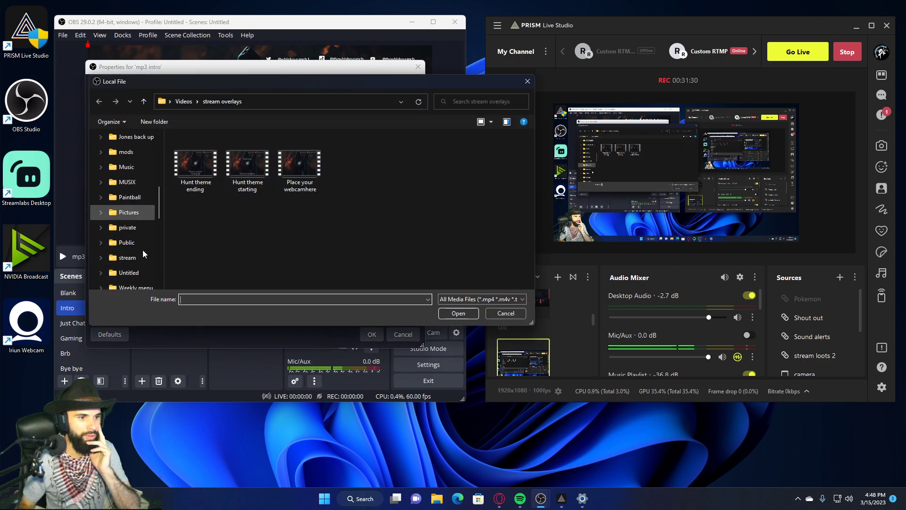
left_click(123, 242)
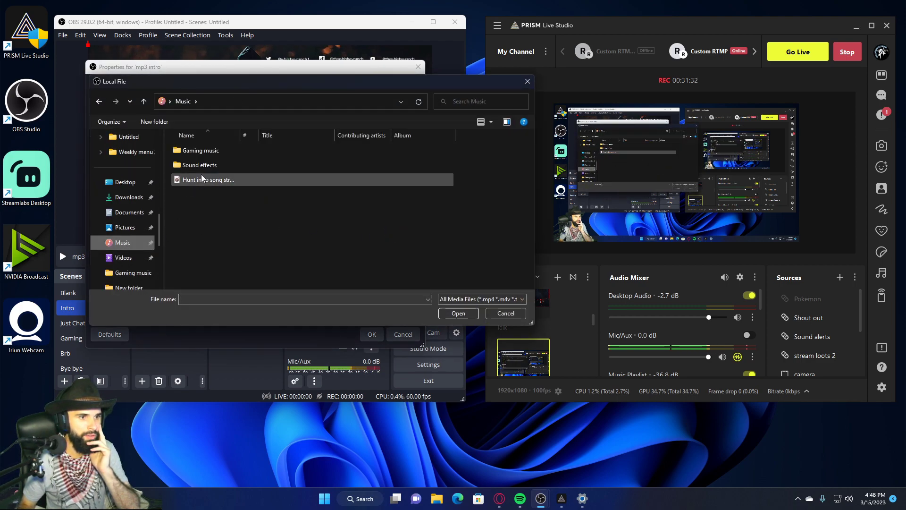
left_click(211, 180)
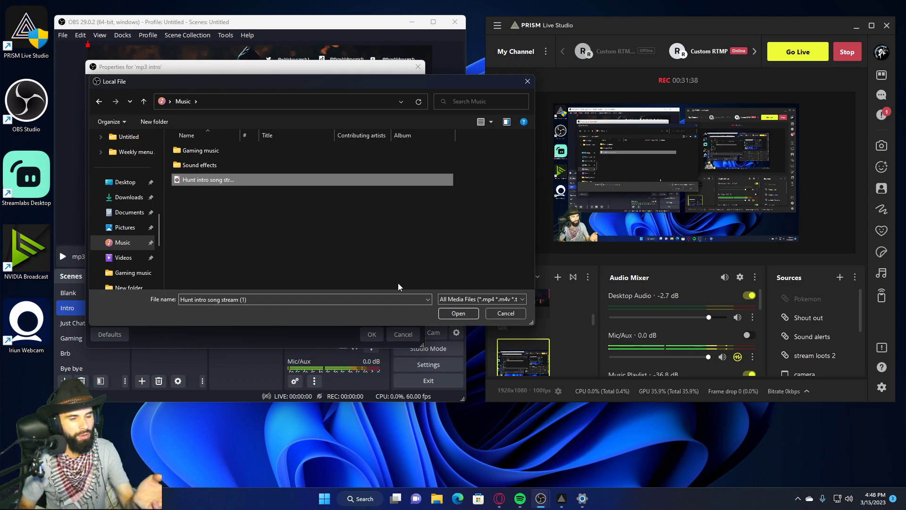
left_click(458, 313)
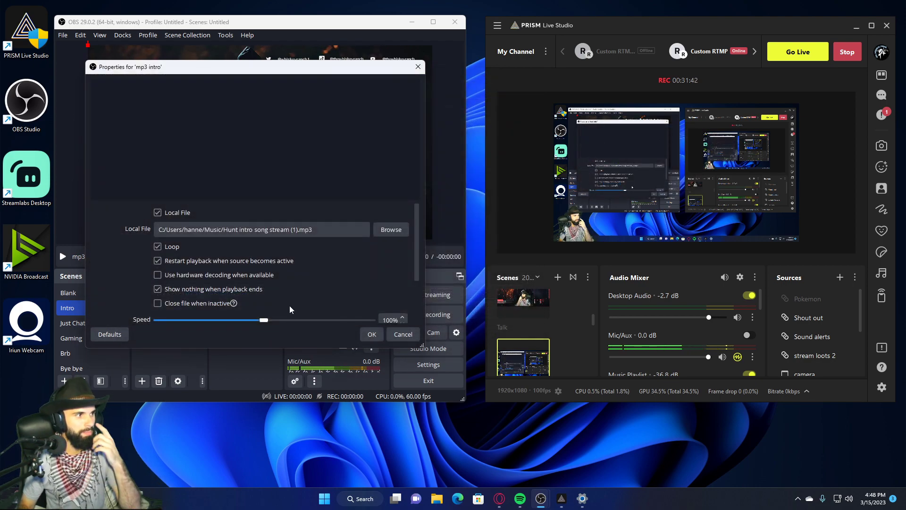
left_click(369, 334)
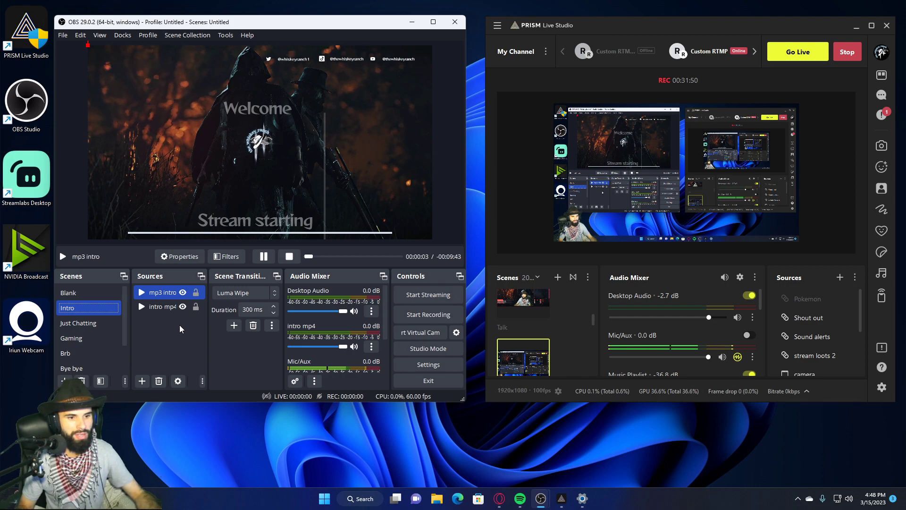
Open the OBS advanced audio properties and compare them with the advanced audio properties in PRISM Live Studio.
scroll(315, 333, "down", 3)
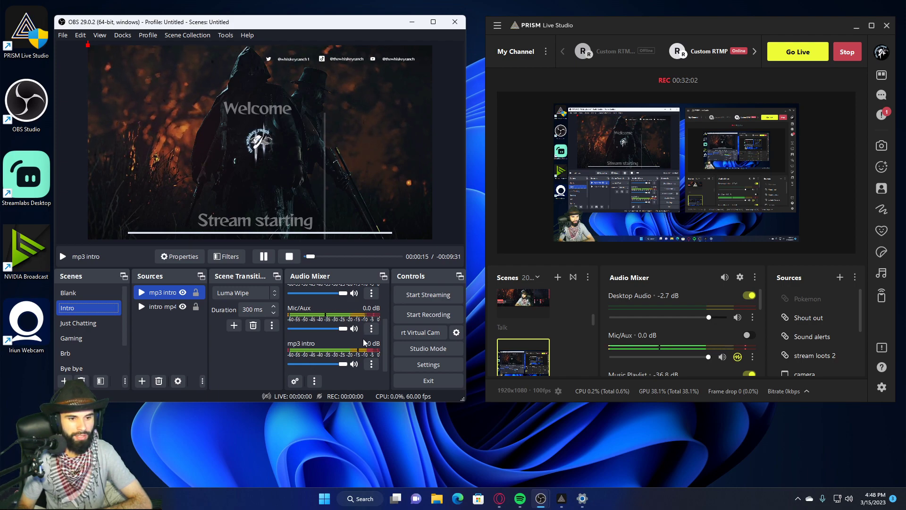
scroll(372, 305, "up", 2)
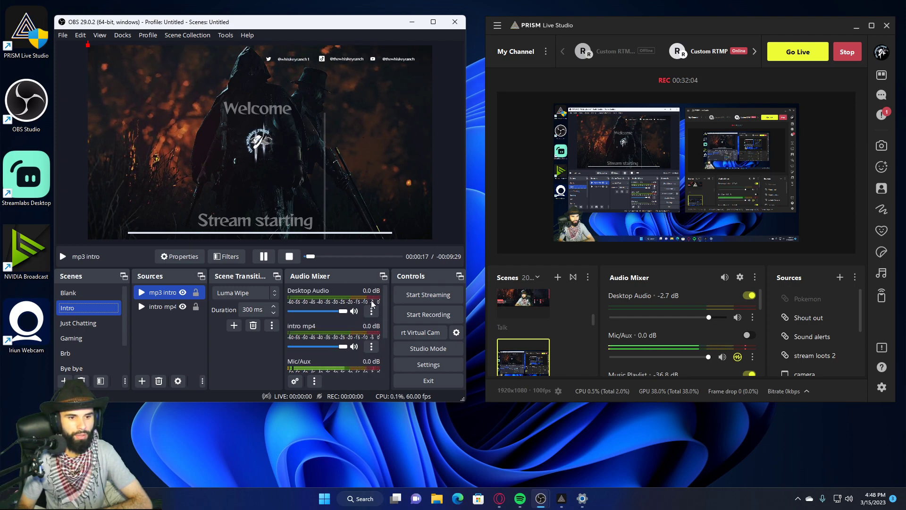
left_click(294, 382)
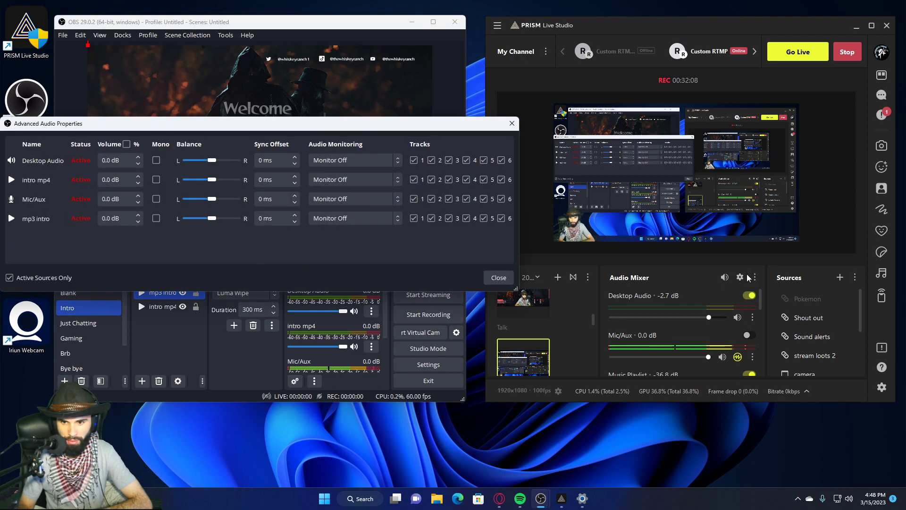
left_click(740, 277)
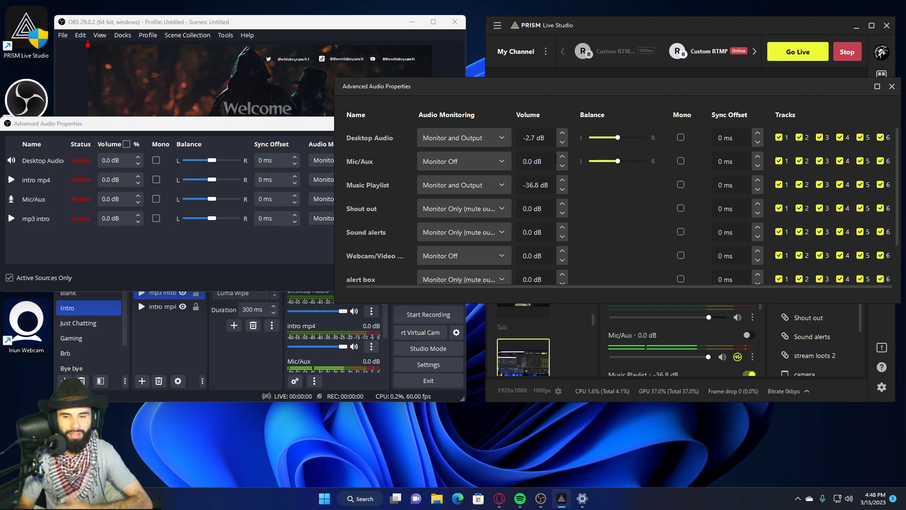
left_click(892, 86)
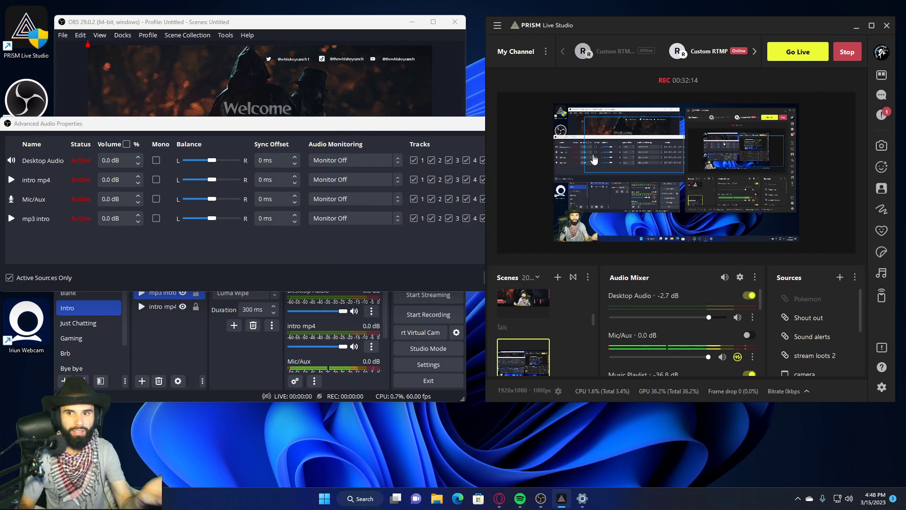
Set the audio monitoring of mp3 intro to Monitor Only (mute output) in the OBS advanced audio properties.
left_click_drag(287, 133, 350, 131)
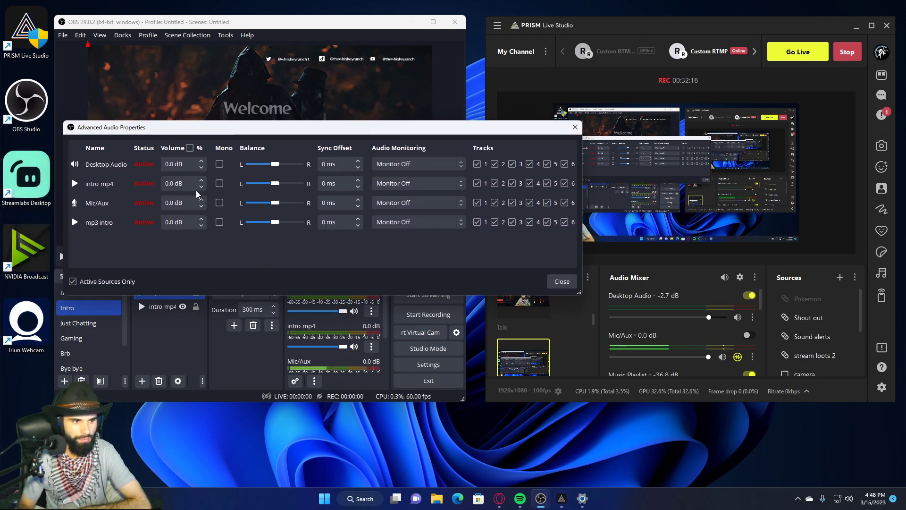
left_click(412, 222)
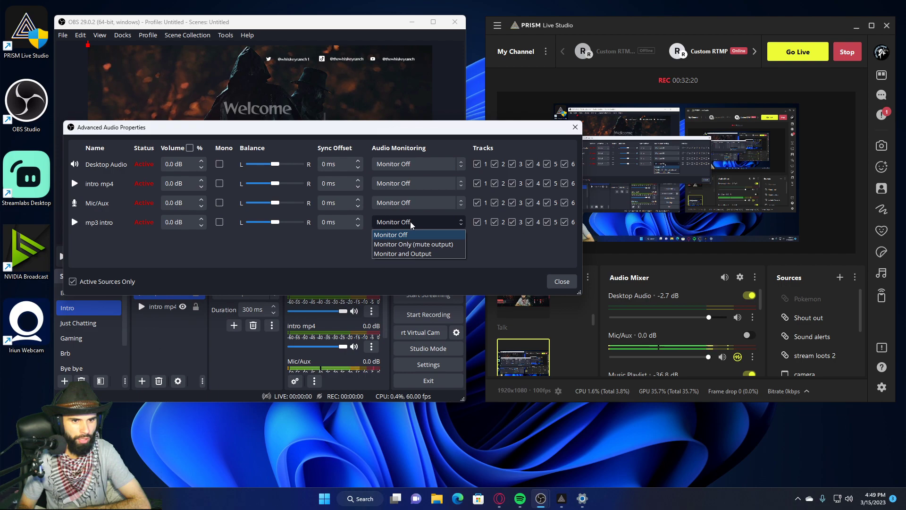
left_click(423, 244)
left_click(562, 282)
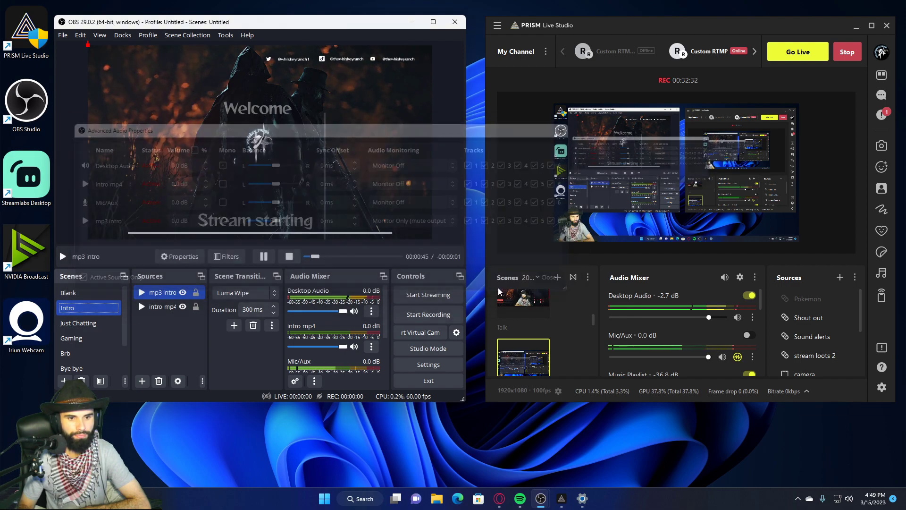
Lower the mp3 intro volume to -27.0 dB in the OBS audio mixer and mute that source.
scroll(336, 359, "down", 2)
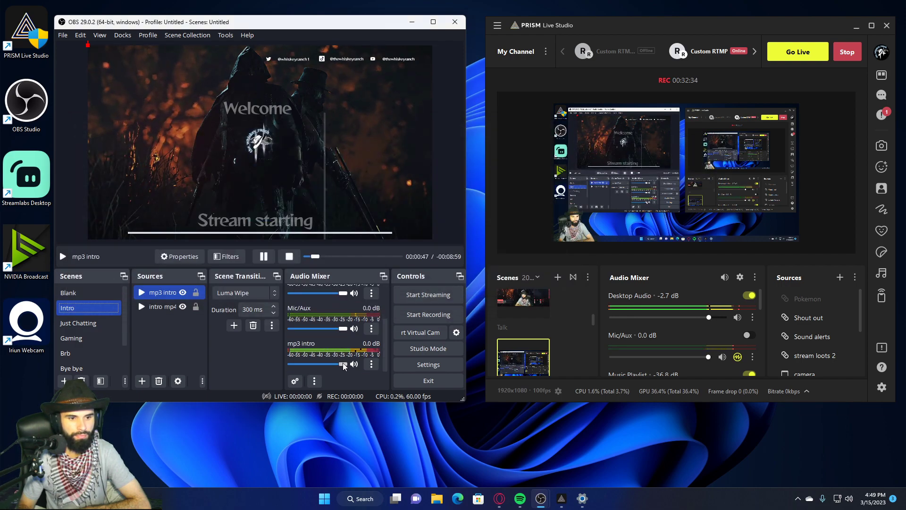
left_click_drag(343, 363, 313, 365)
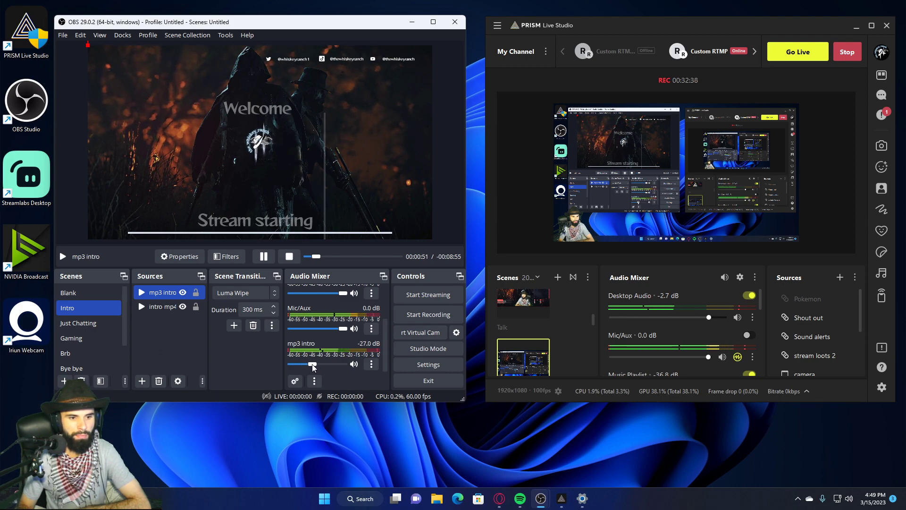
scroll(355, 331, "up", 2)
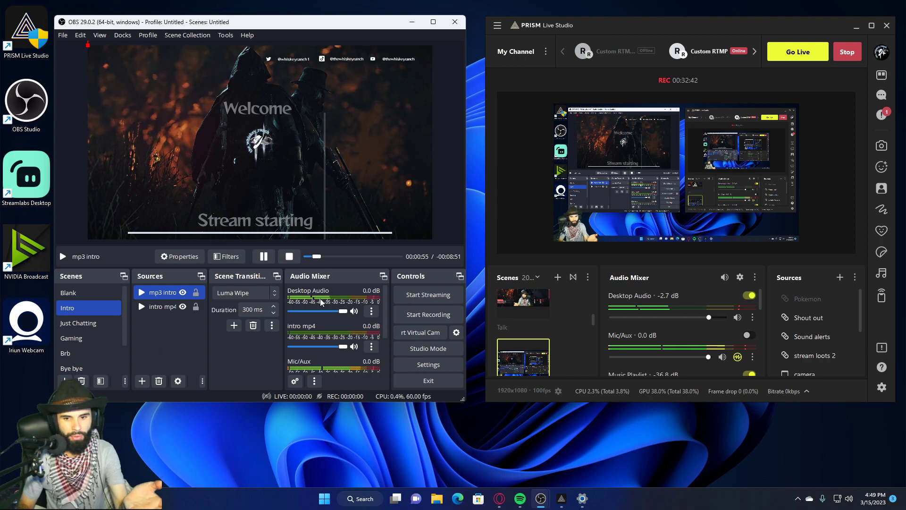
scroll(330, 313, "down", 2)
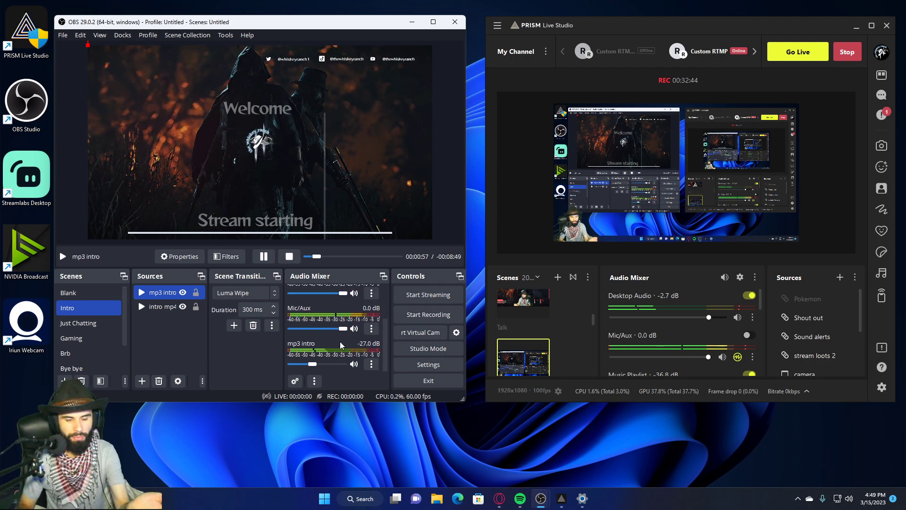
scroll(330, 352, "up", 2)
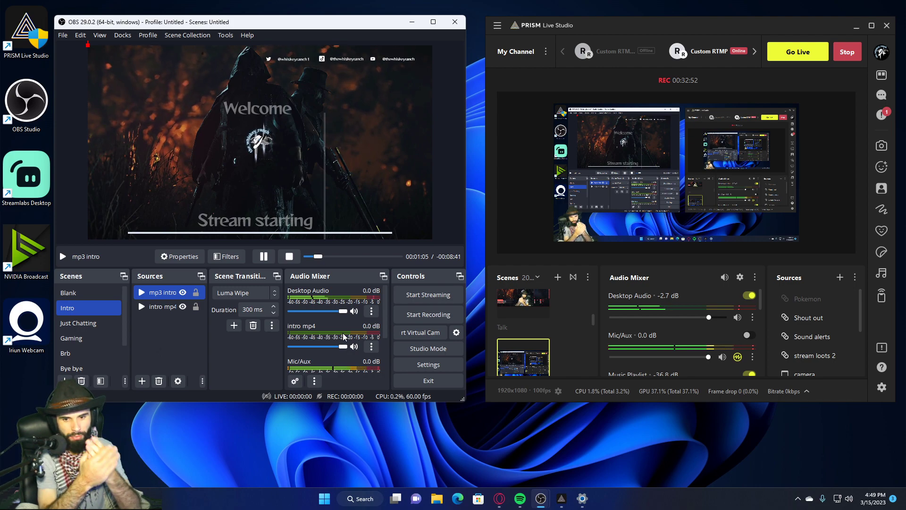
scroll(343, 335, "down", 2)
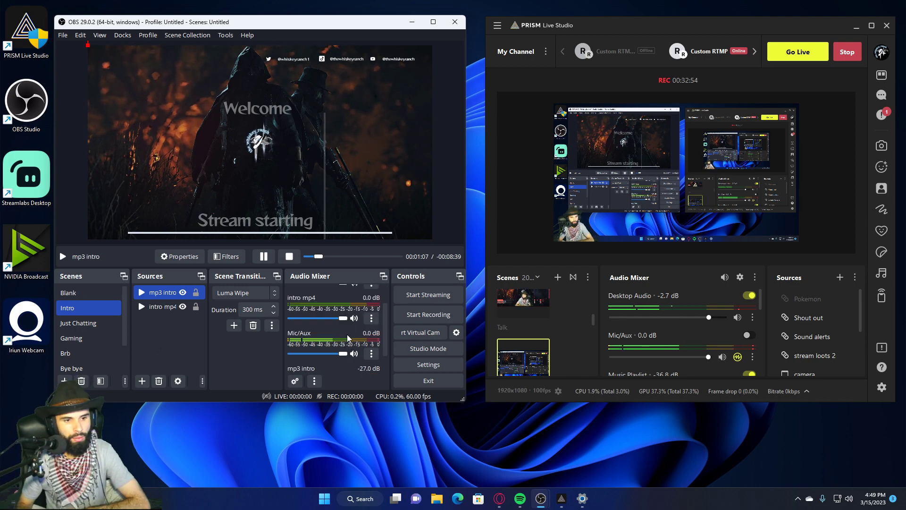
scroll(336, 341, "up", 2)
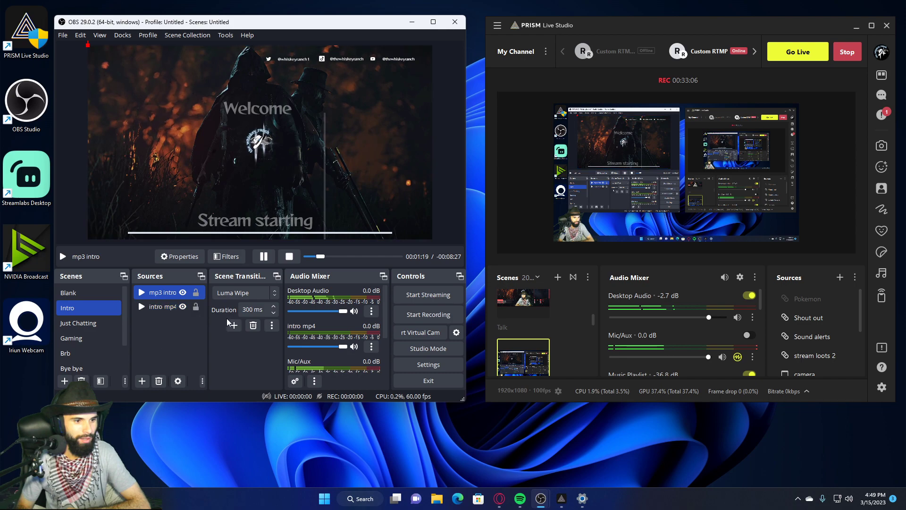
scroll(351, 364, "down", 2)
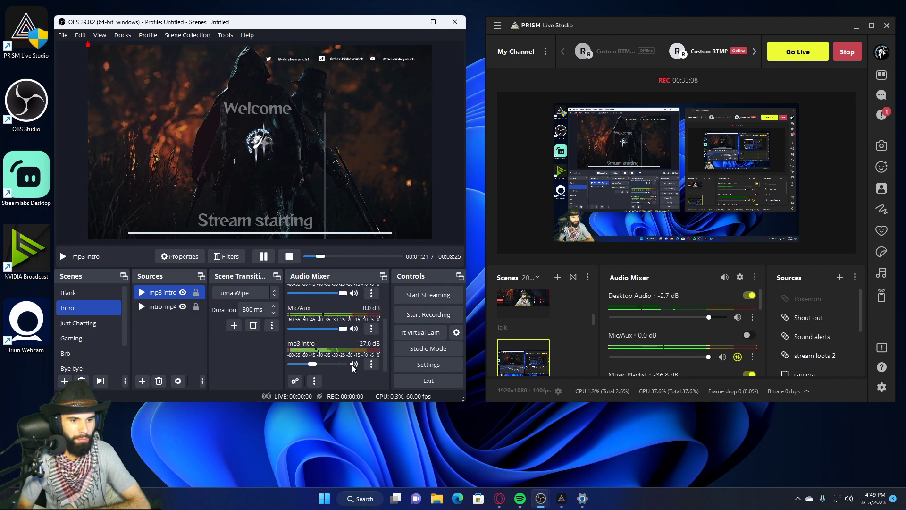
left_click(353, 365)
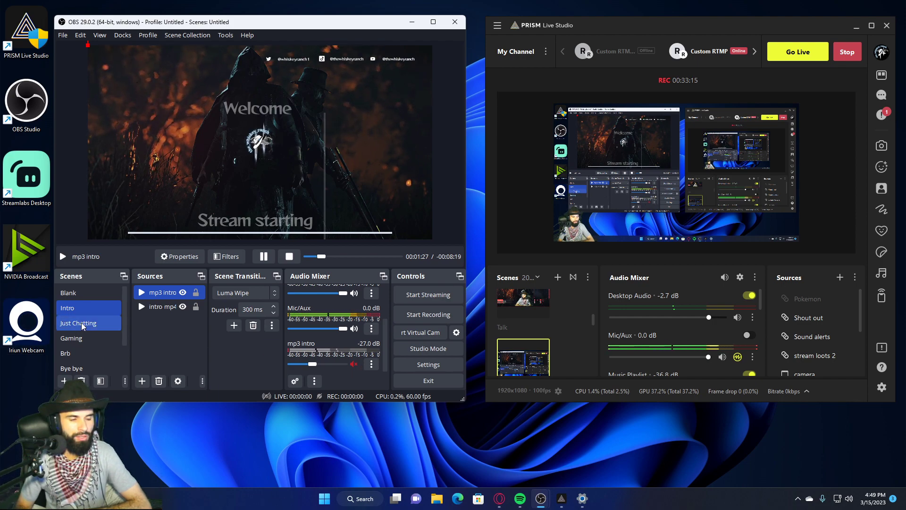
Set the OBS scene transition to Cut and try it between the Intro and Just Chatting scenes.
left_click(82, 324)
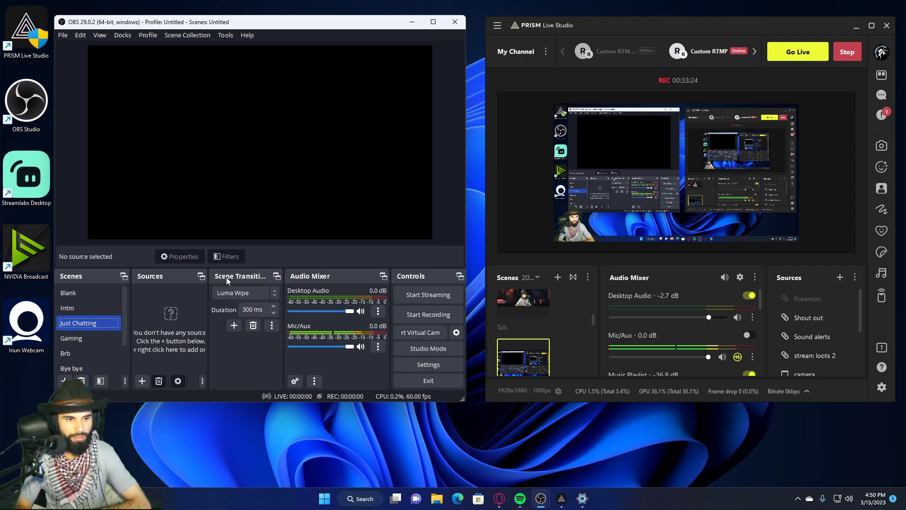
left_click(269, 298)
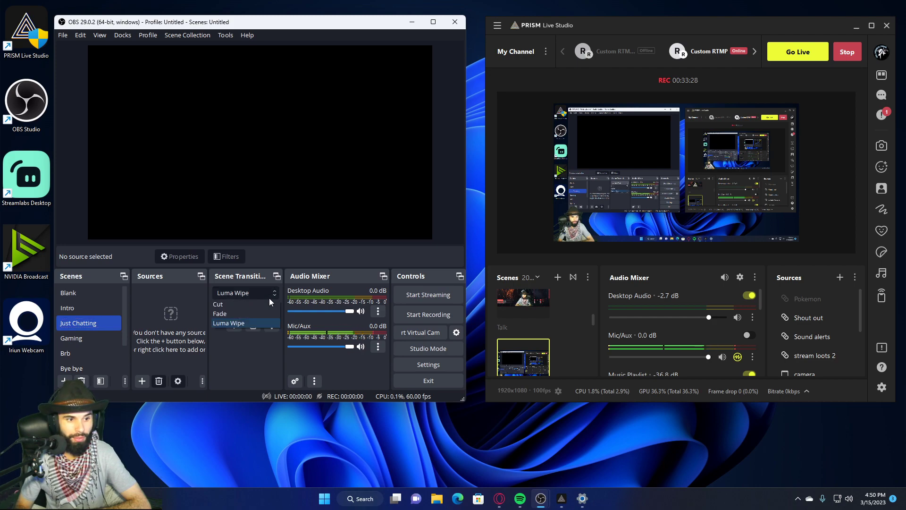
left_click(237, 305)
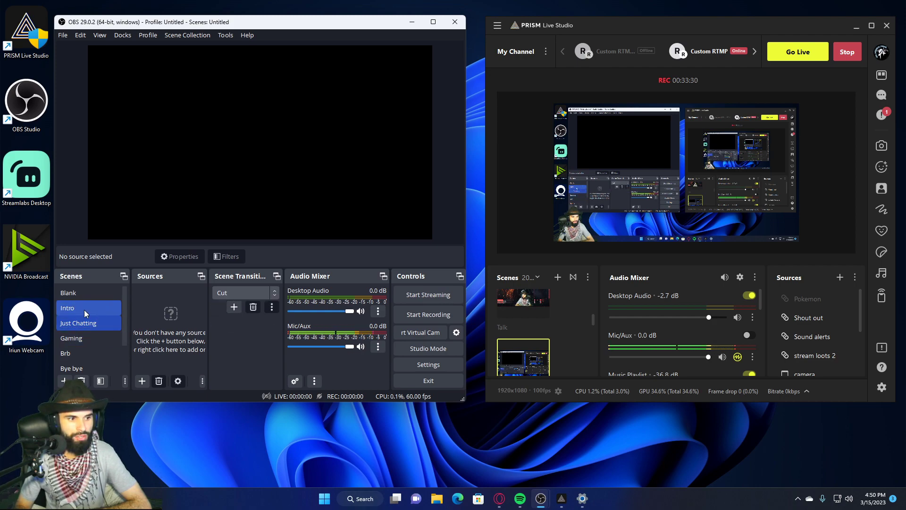
left_click(81, 323)
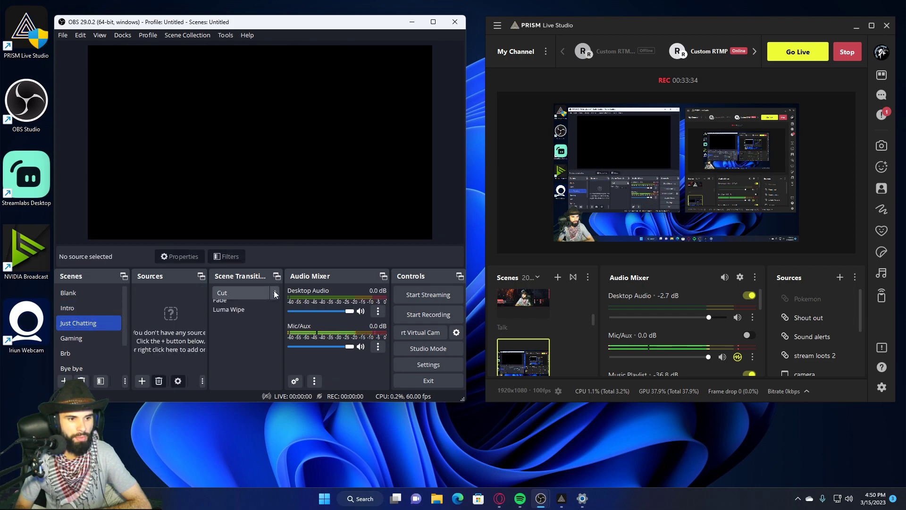
Set the scene transition to Fade and test it by switching between the Intro and Just Chatting scenes.
left_click(241, 304)
left_click(83, 307)
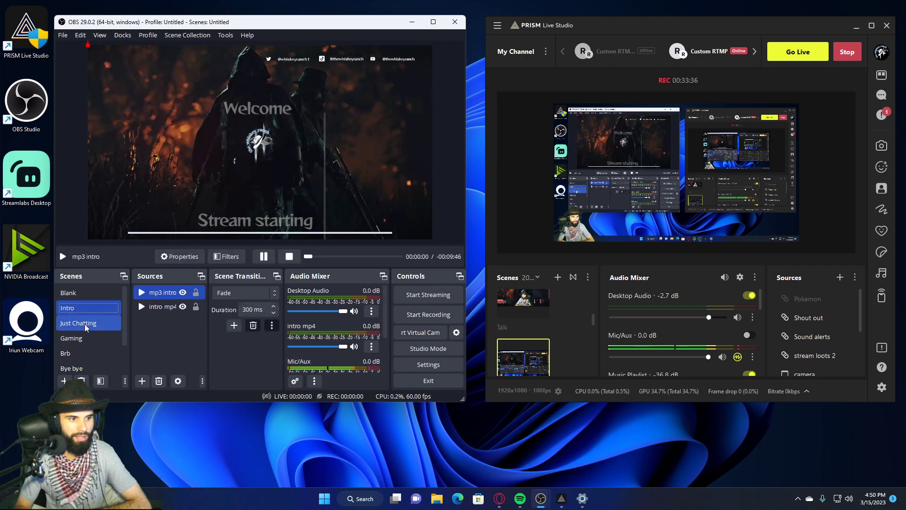
left_click(84, 324)
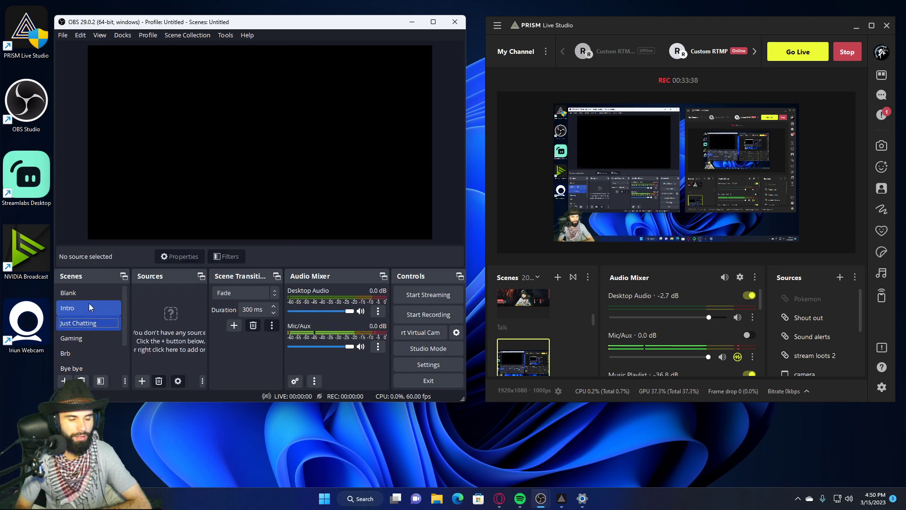
left_click(89, 307)
Set the scene transition to Luma Wipe and test it from Intro to Just Chatting and back.
left_click(277, 293)
left_click(255, 323)
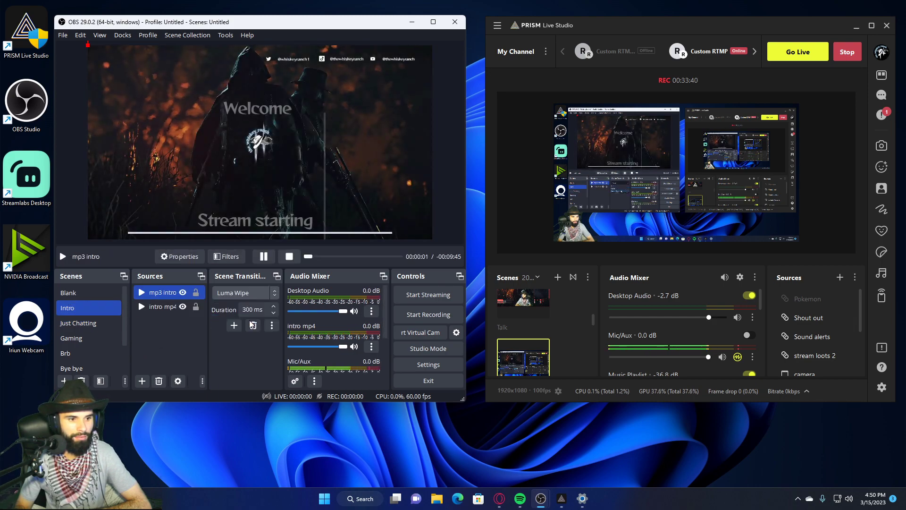
left_click(84, 324)
left_click(95, 310)
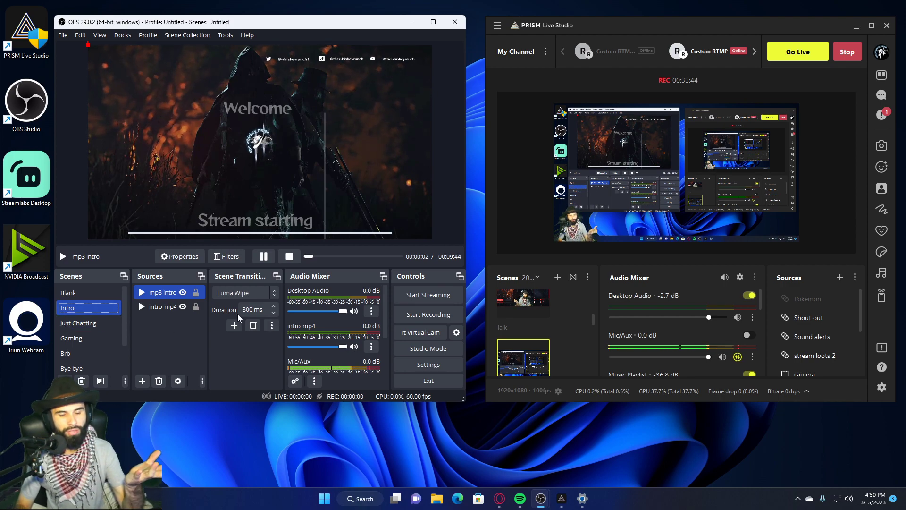
left_click(256, 294)
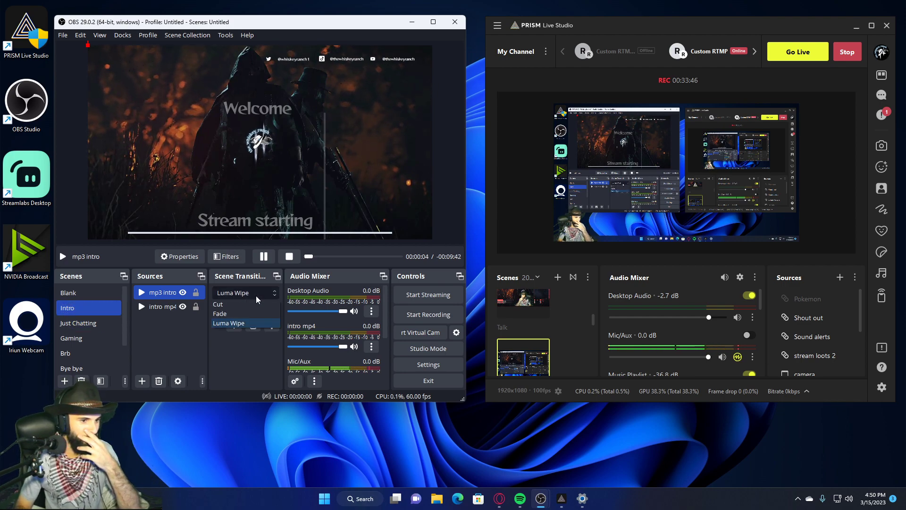
left_click(257, 295)
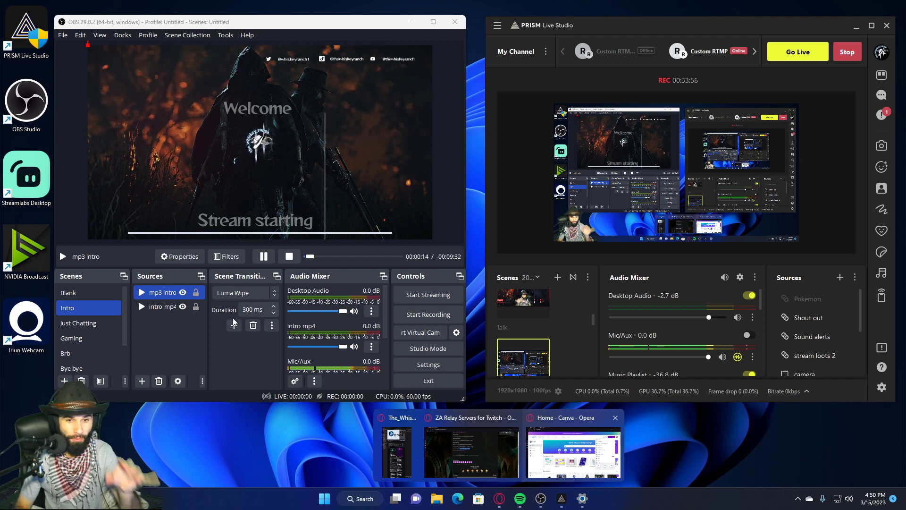
left_click_drag(241, 275, 264, 322)
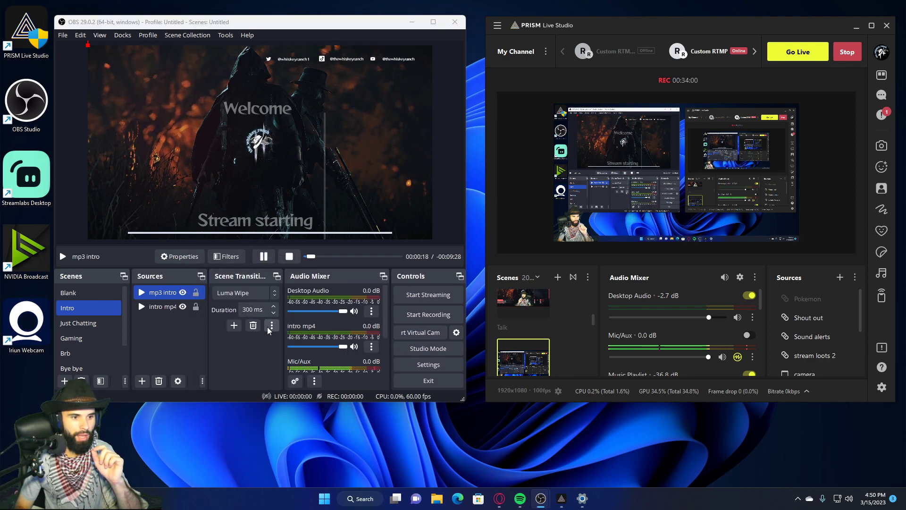
Add a Stinger scene transition in OBS, keeping the default name Stinger.
left_click(233, 325)
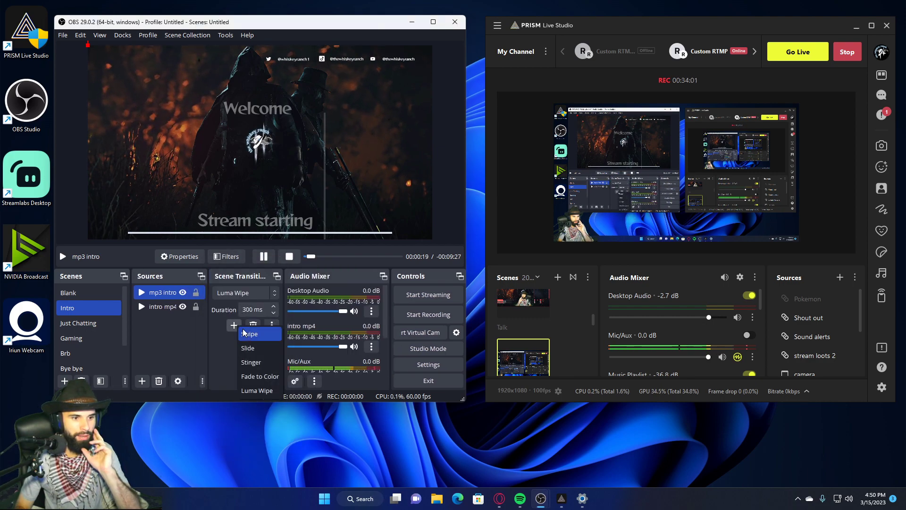
left_click(255, 362)
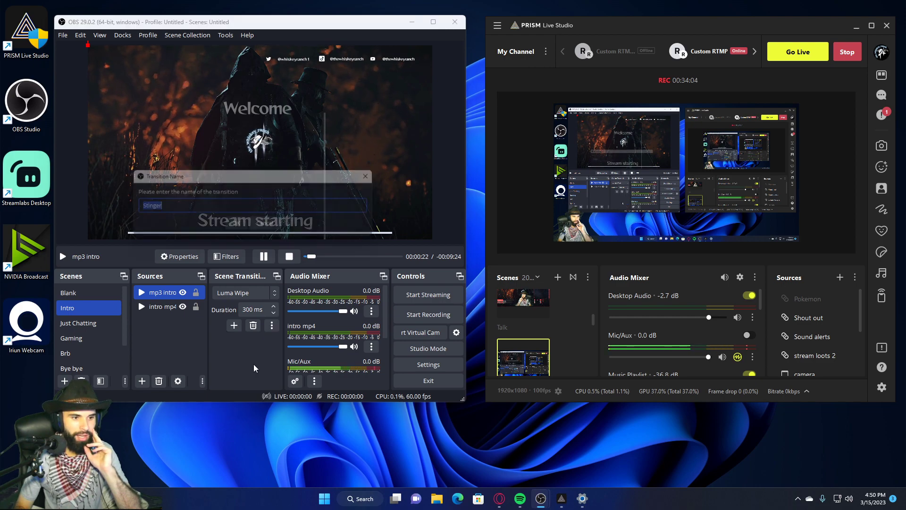
left_click(238, 226)
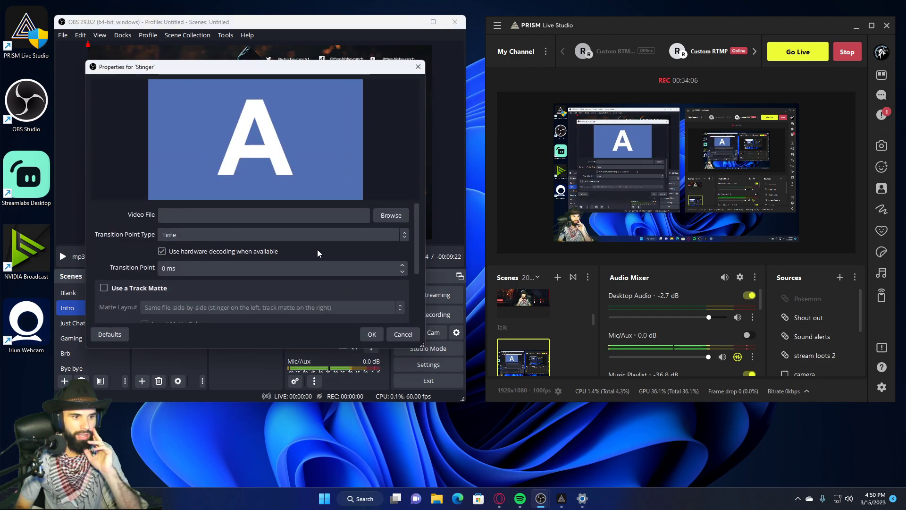
left_click(384, 216)
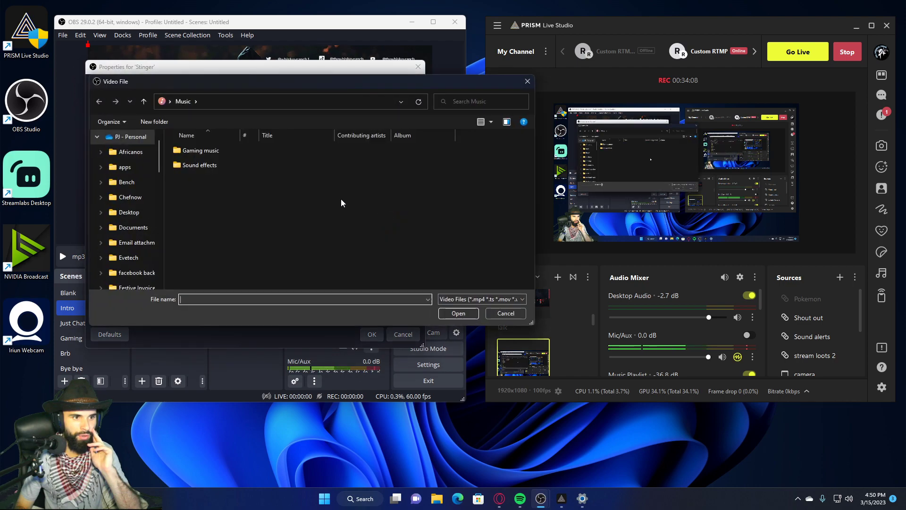
scroll(140, 247, "down", 5)
scroll(140, 248, "down", 4)
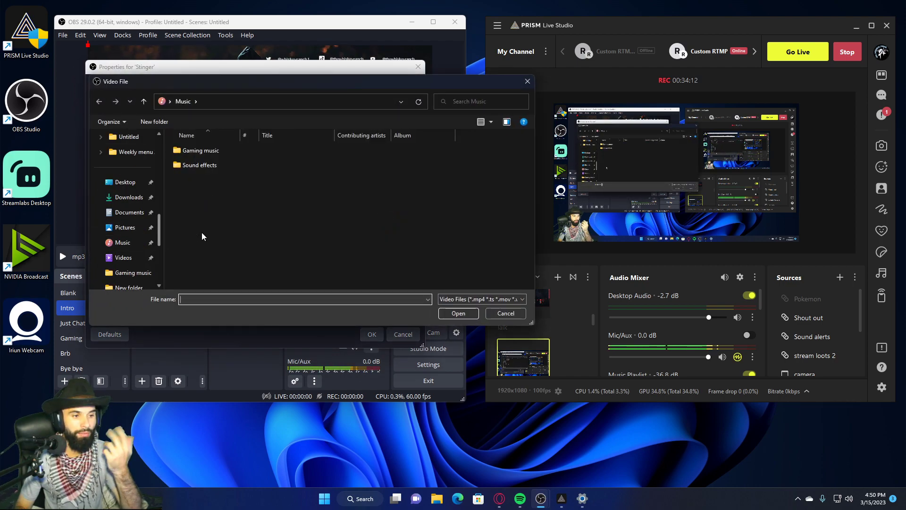
left_click(527, 83)
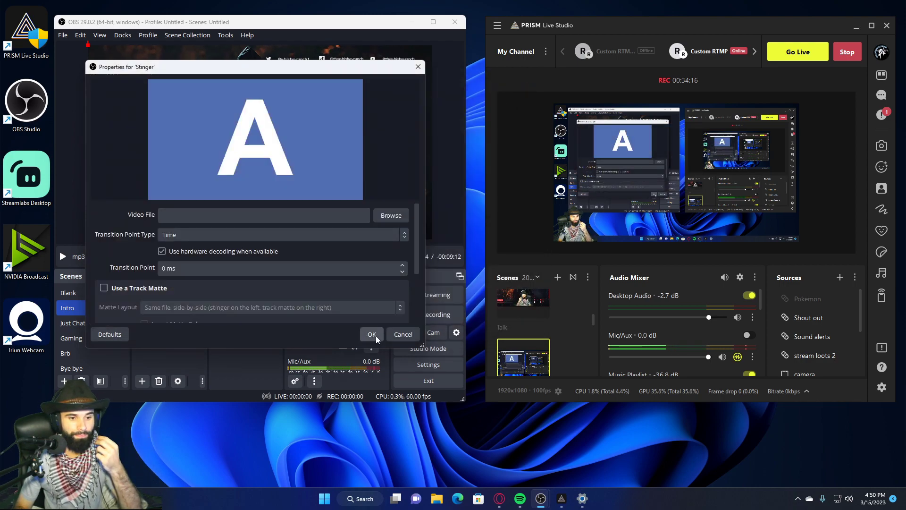
left_click(399, 334)
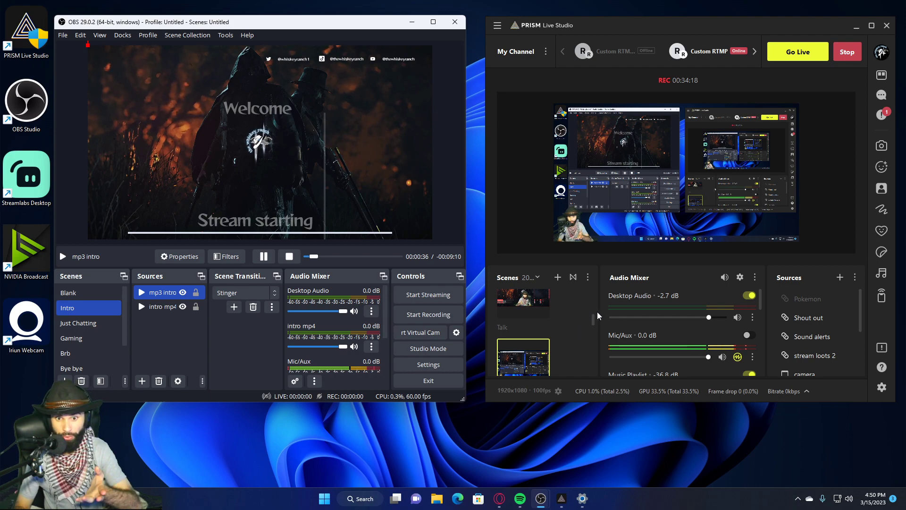
In PRISM Live Studio, choose Stinger in the scene-switch transition settings and close them without confirming.
left_click(572, 280)
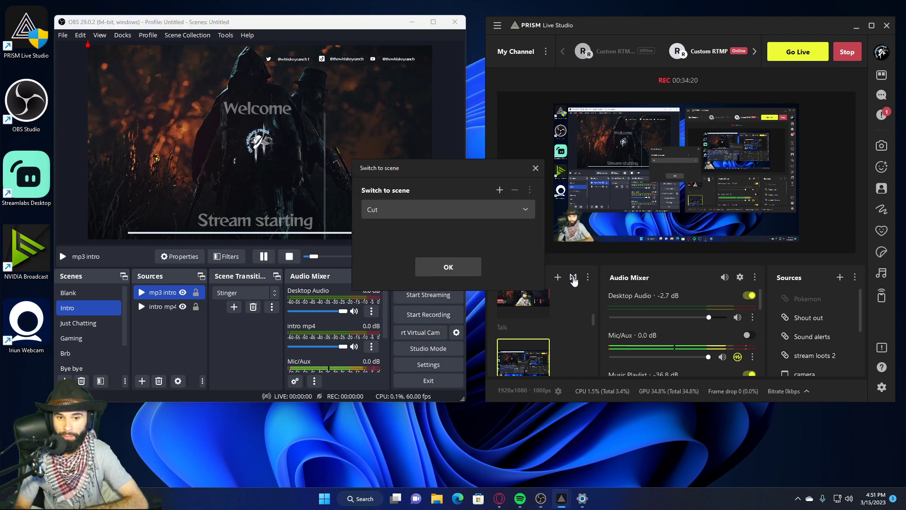
left_click(519, 209)
left_click(423, 266)
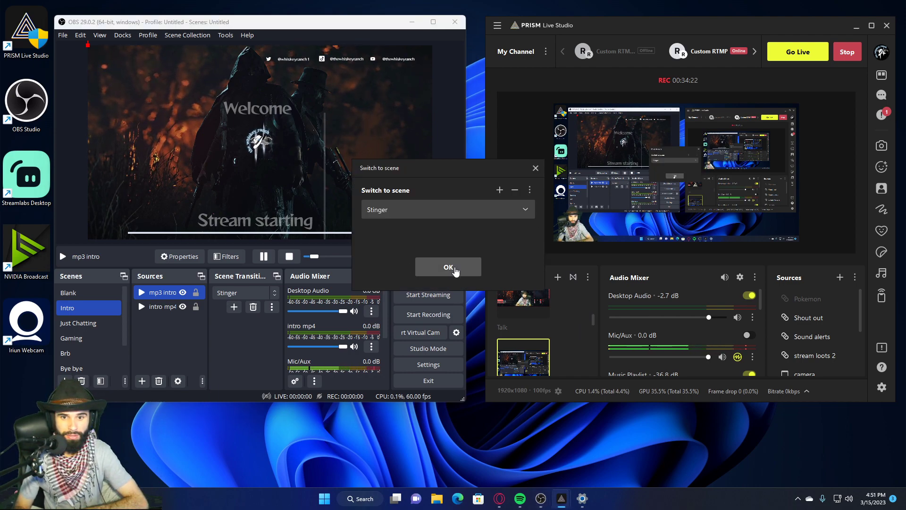
left_click(536, 168)
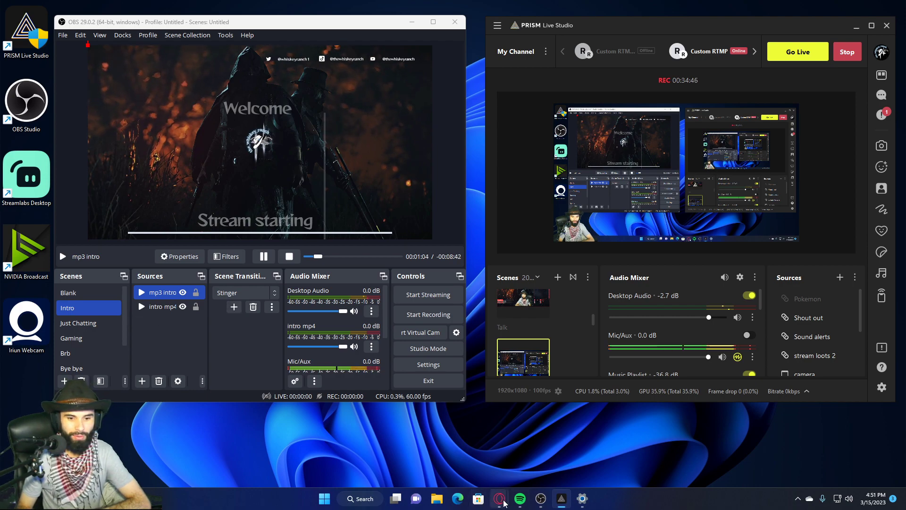
Switch to Canva in the Opera browser and open the Big PP GUN video from the recent designs.
mouse_move(504, 502)
left_click(574, 441)
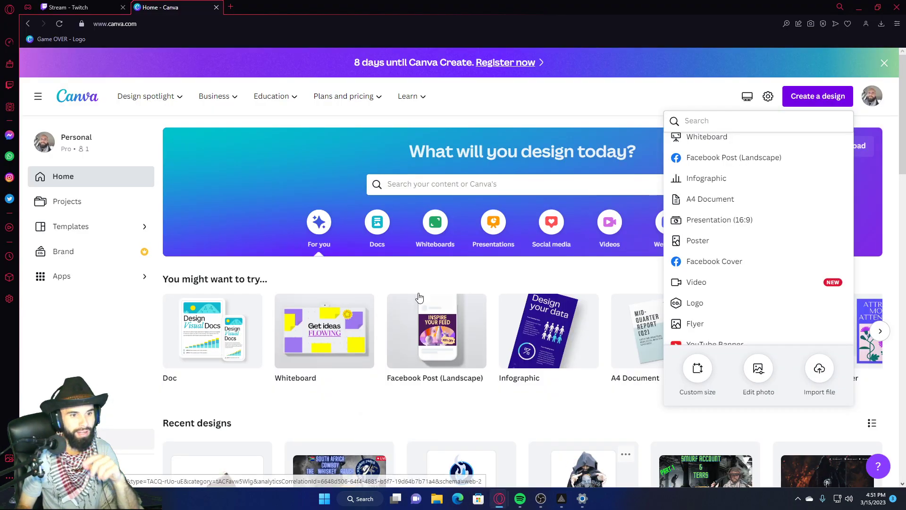
scroll(419, 297, "down", 3)
scroll(354, 405, "down", 2)
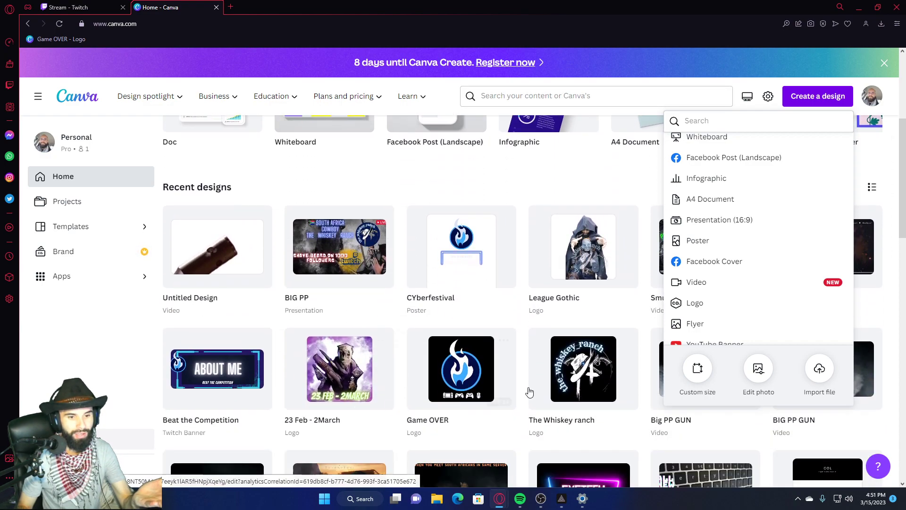
left_click(638, 185)
scroll(670, 251, "down", 2)
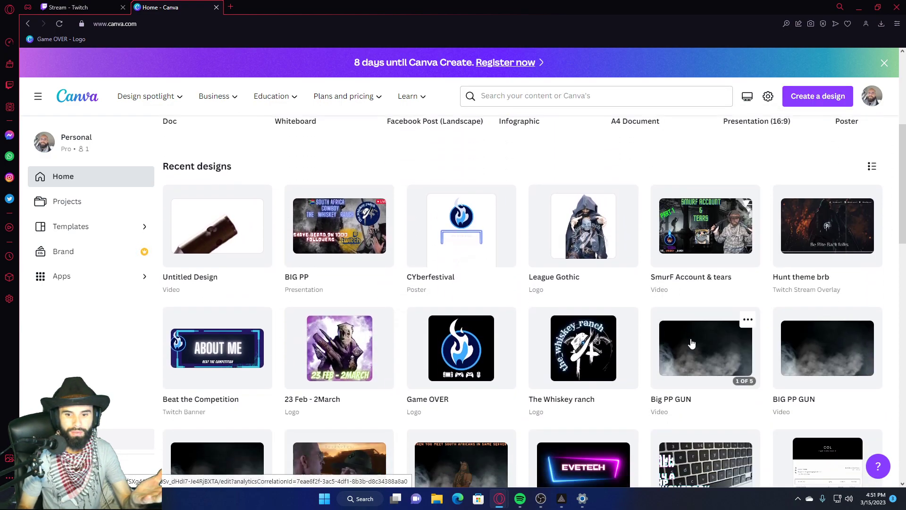
left_click(690, 289)
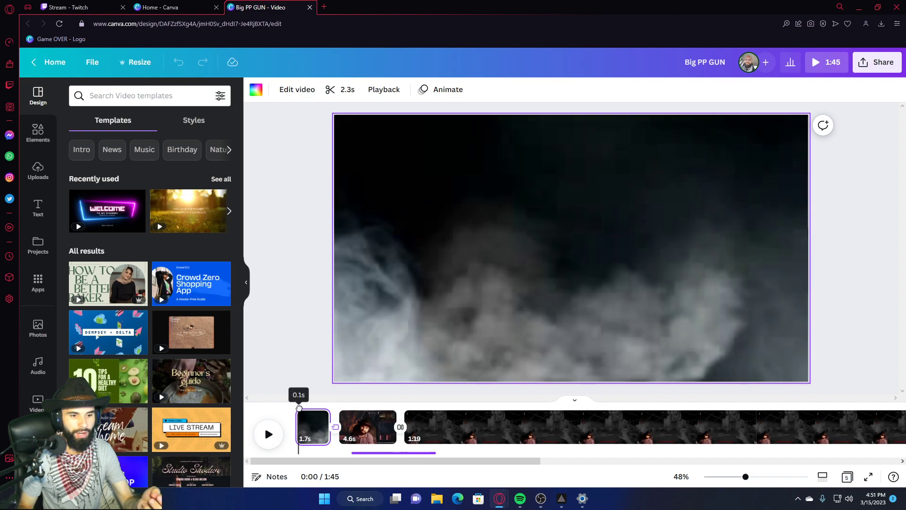
Play the Big PP GUN video's opening animation, close the design and minimize the browser.
left_click(267, 430)
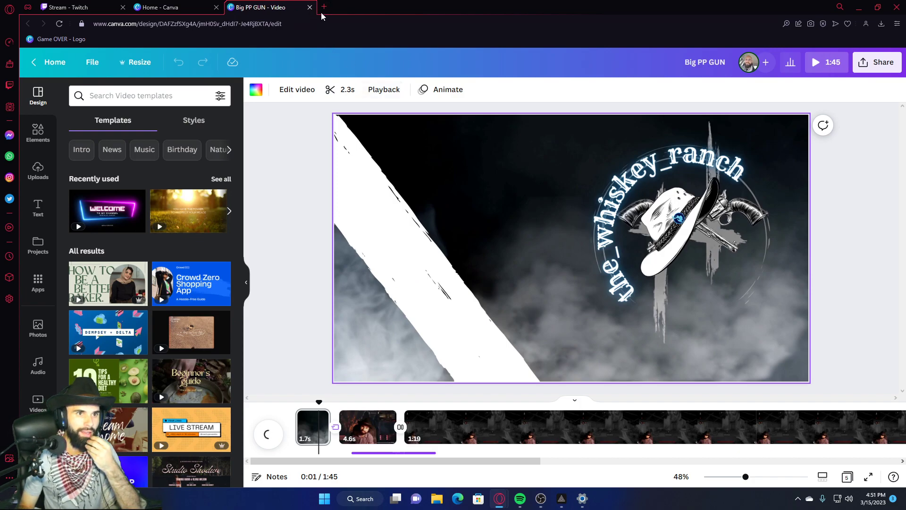
left_click(310, 8)
left_click(858, 9)
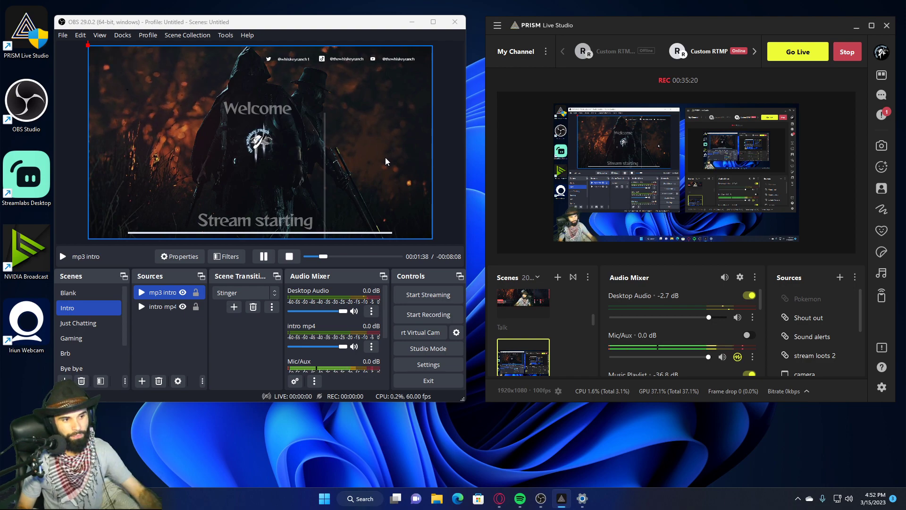
Add a new media source with the default name to the Just Chatting scene in OBS.
left_click(84, 324)
left_click(141, 381)
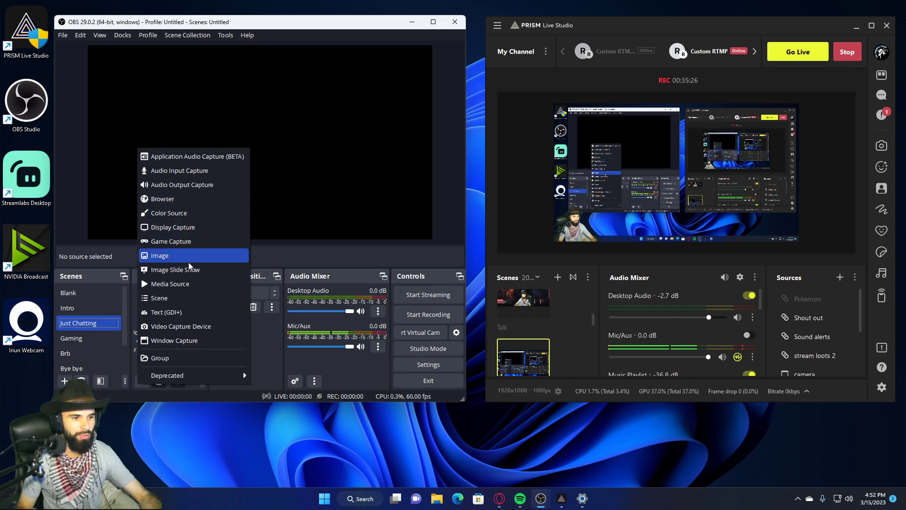
left_click(172, 284)
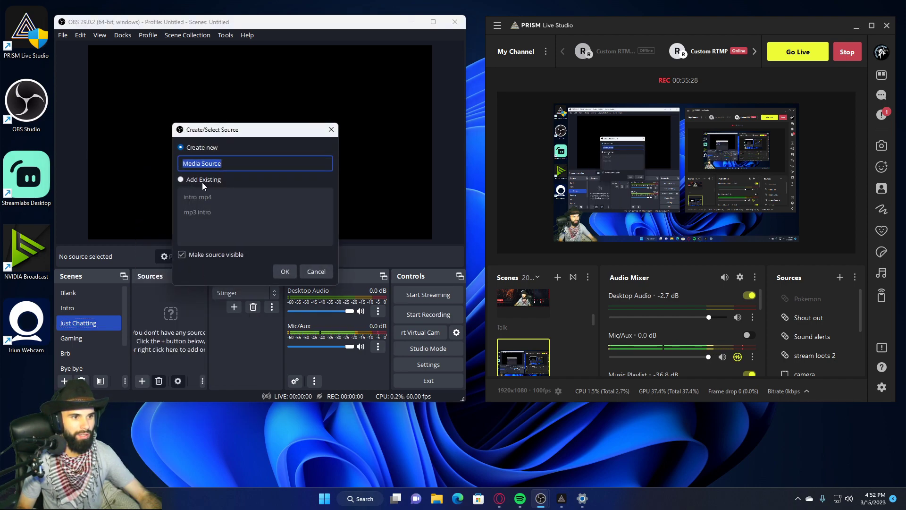
left_click(284, 272)
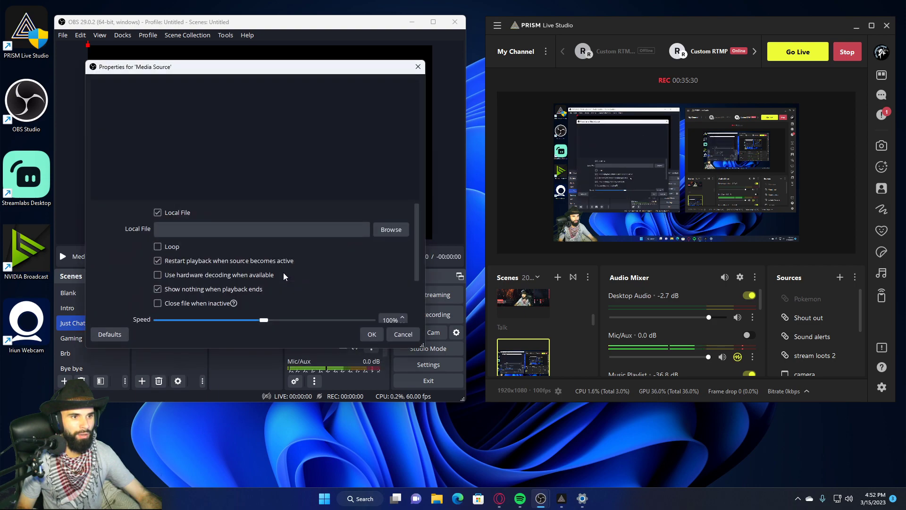
Set the media source to loop the local file "Place your webcamhere.mp4" from the stream overlays folder in Videos.
left_click(380, 231)
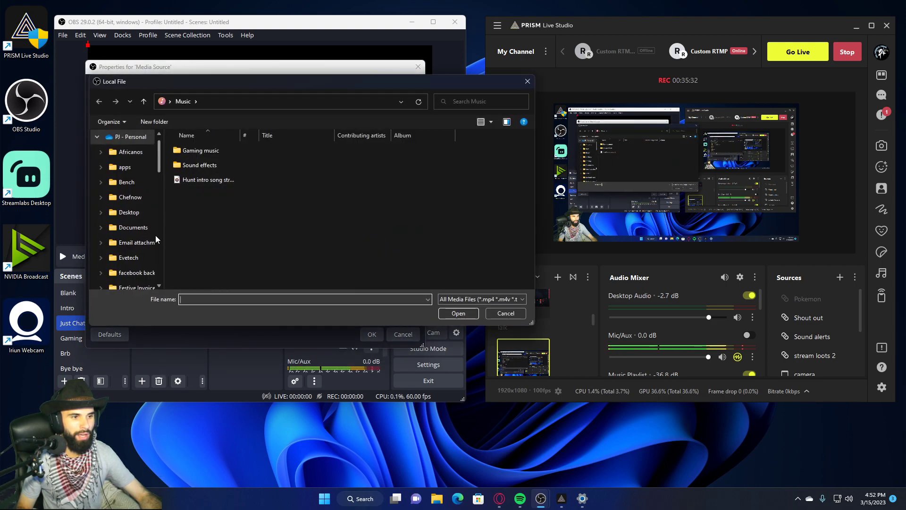
scroll(149, 216, "up", 10)
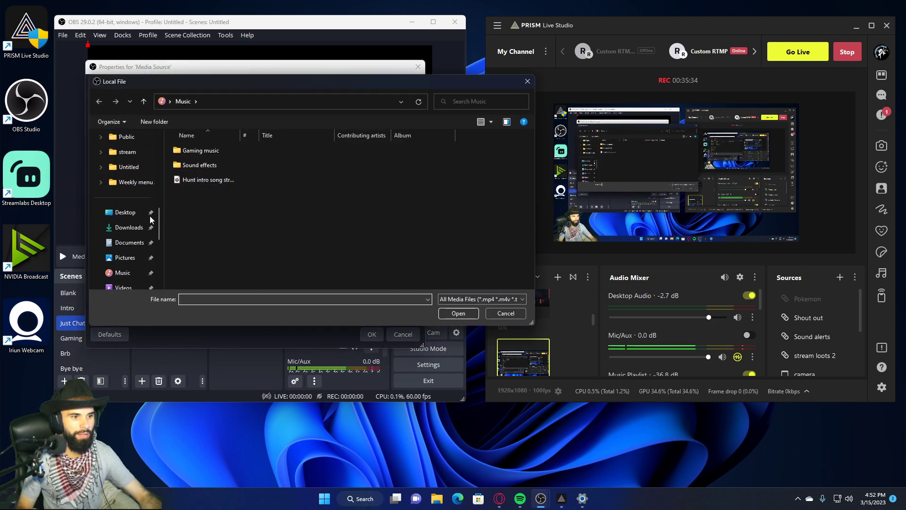
left_click(141, 227)
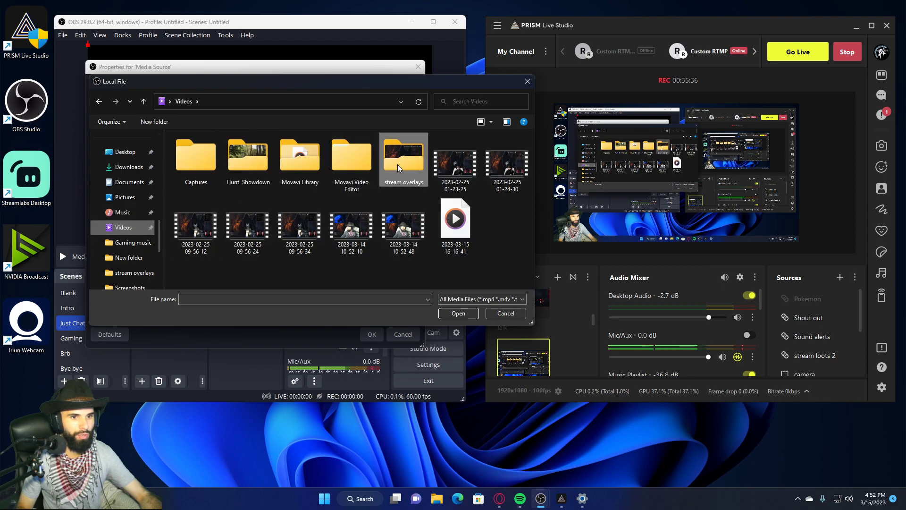
double_click(397, 164)
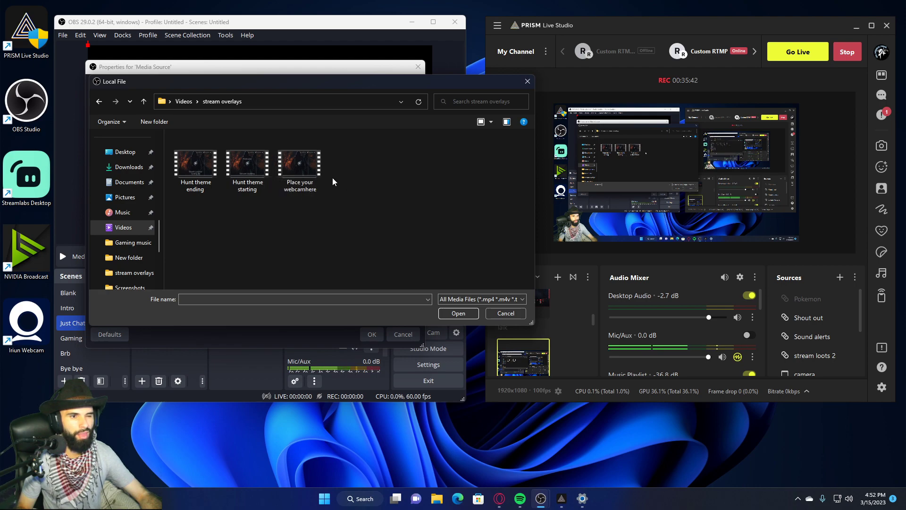
double_click(302, 166)
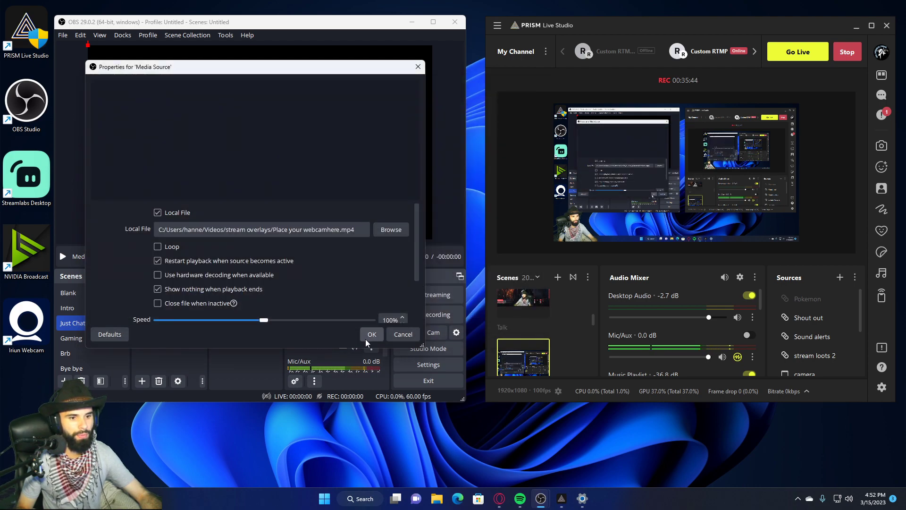
left_click(158, 246)
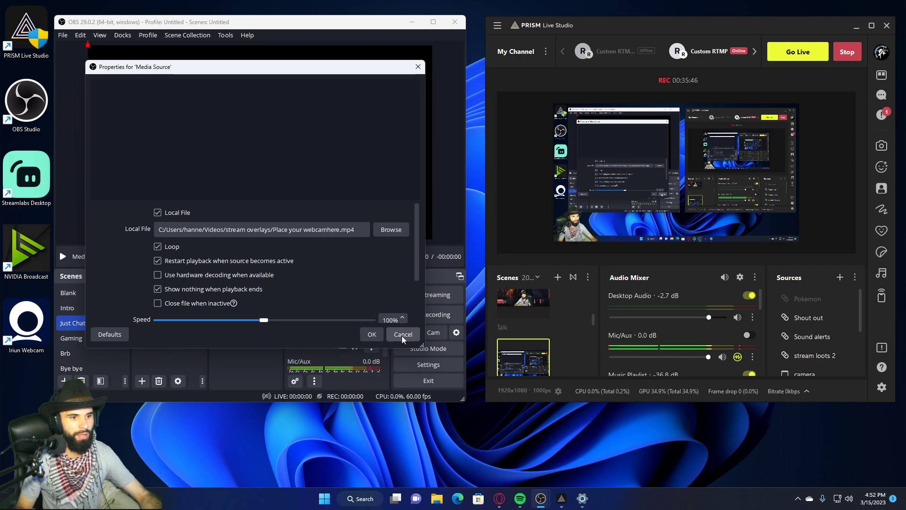
left_click(371, 335)
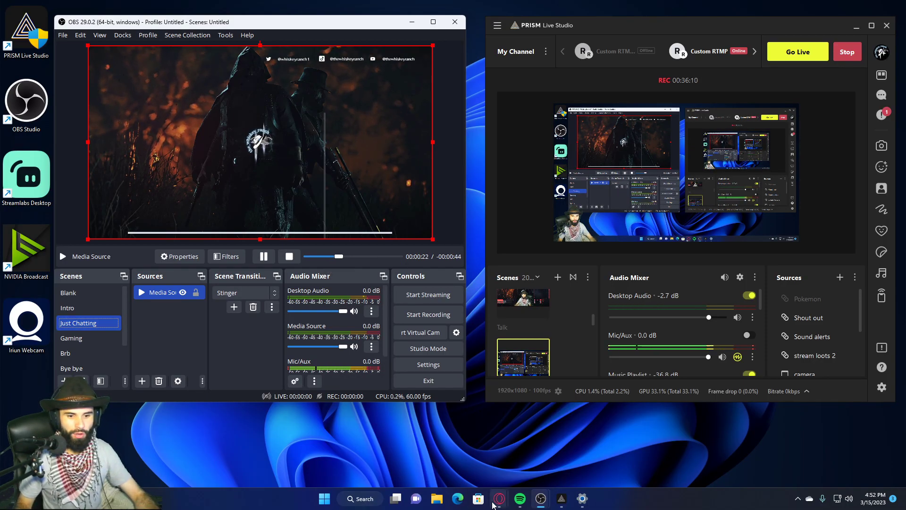
Switch to the Opera browser, open a new tab in place of the Canva one, and load streamelements.com.
mouse_move(499, 498)
mouse_move(554, 419)
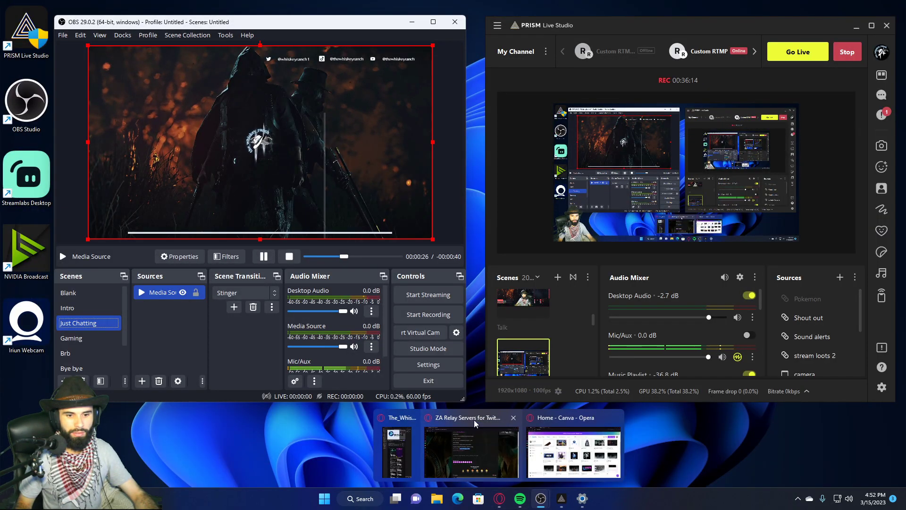
left_click(550, 421)
left_click(230, 7)
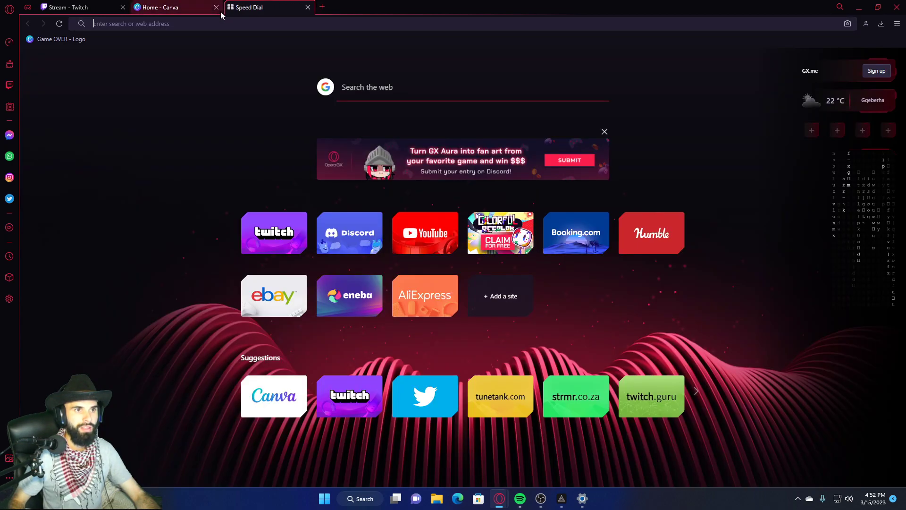
left_click(217, 7)
left_click(230, 27)
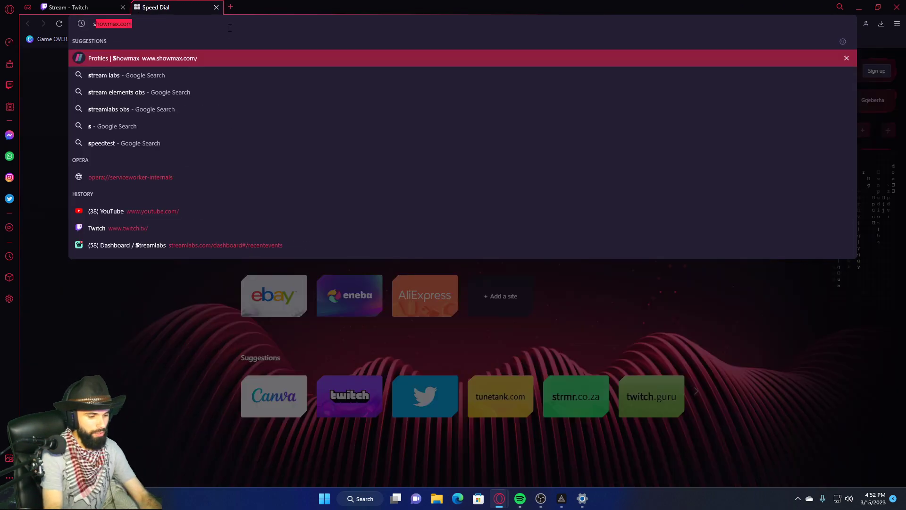
type("streamel")
key("Return")
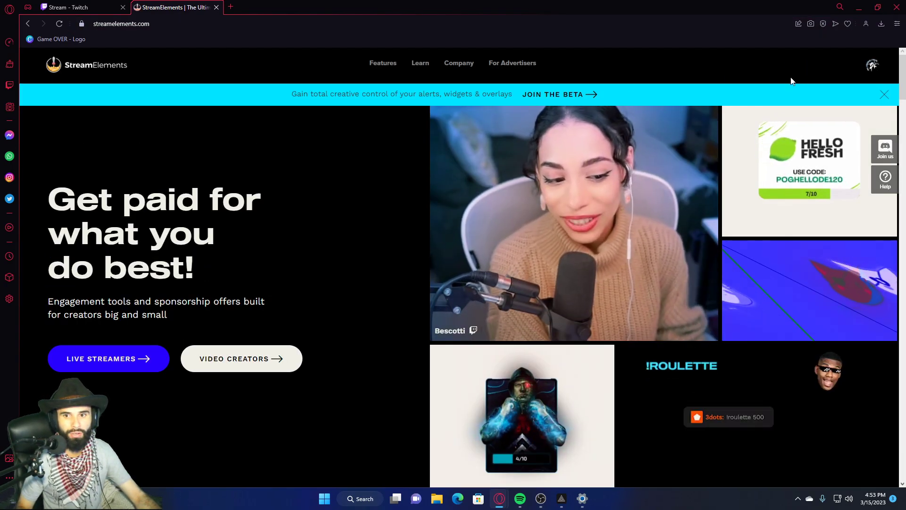
Go to the StreamElements dashboard and view the personal overlays and the overlays gallery.
left_click(872, 66)
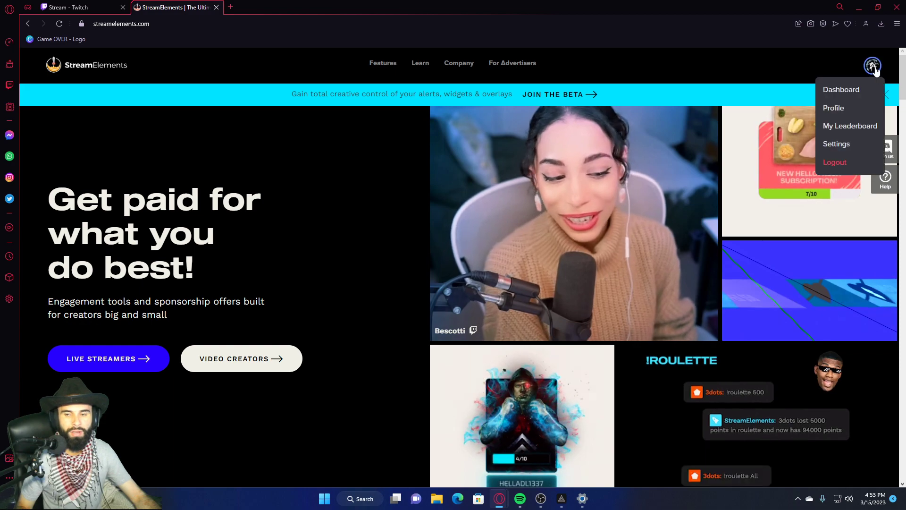
left_click(851, 91)
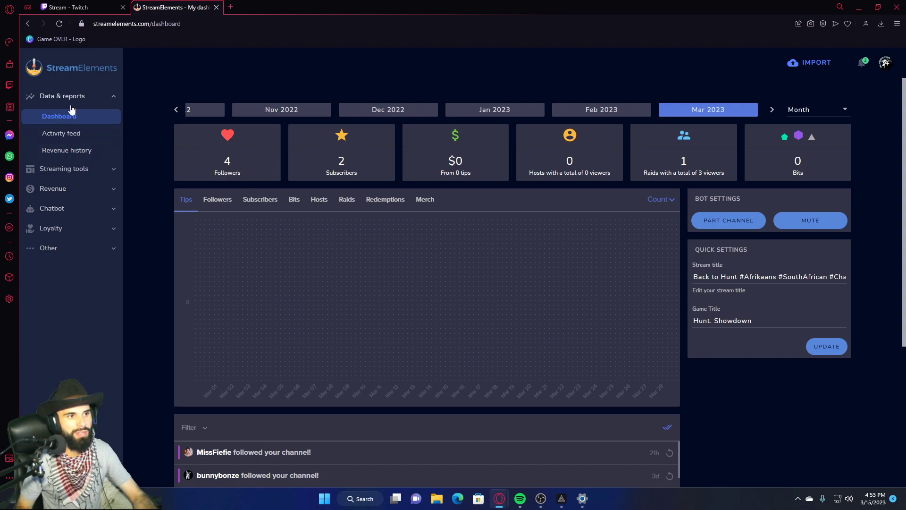
left_click(72, 175)
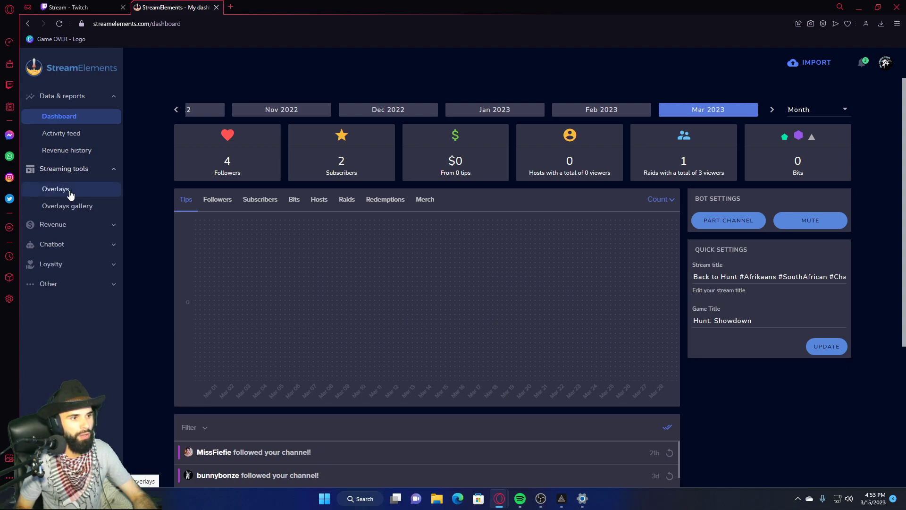
left_click(70, 191)
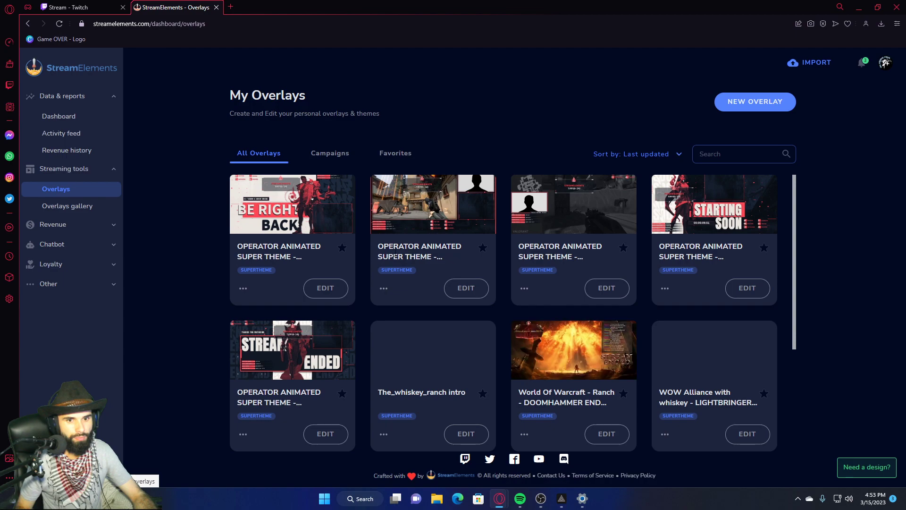
left_click(67, 206)
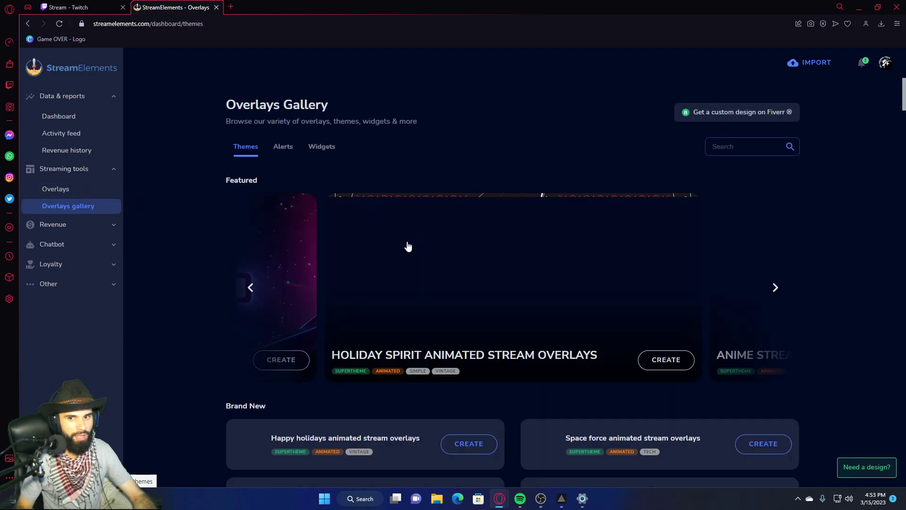
Look through the featured, brand-new and full list of themes in the StreamElements overlays gallery.
scroll(389, 269, "down", 4)
scroll(449, 283, "up", 4)
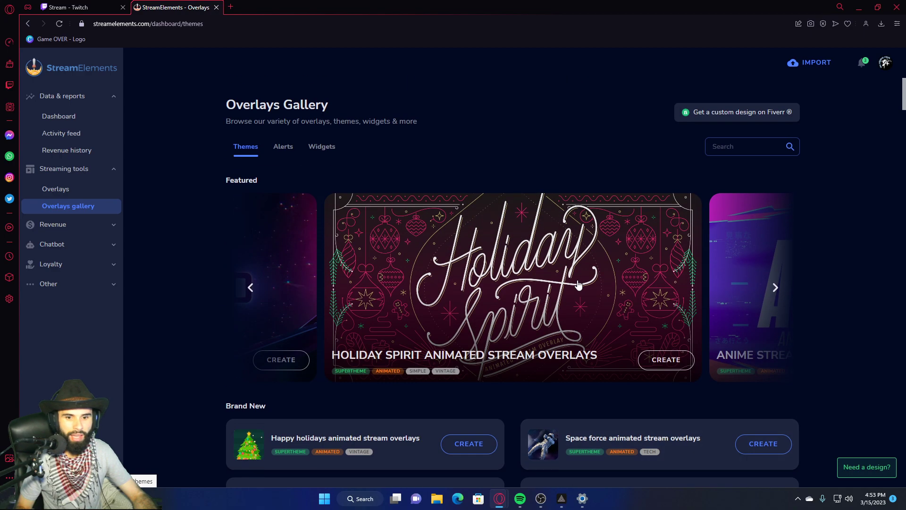
scroll(580, 283, "down", 15)
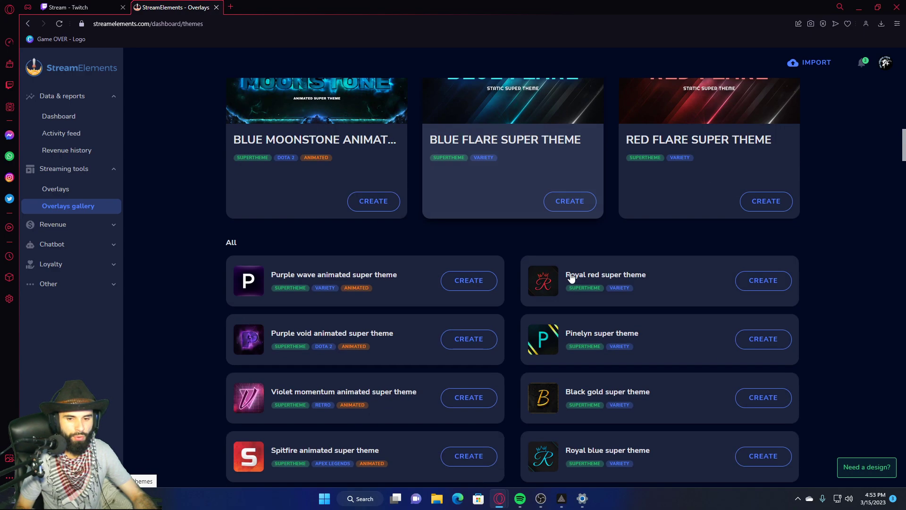
scroll(571, 278, "down", 10)
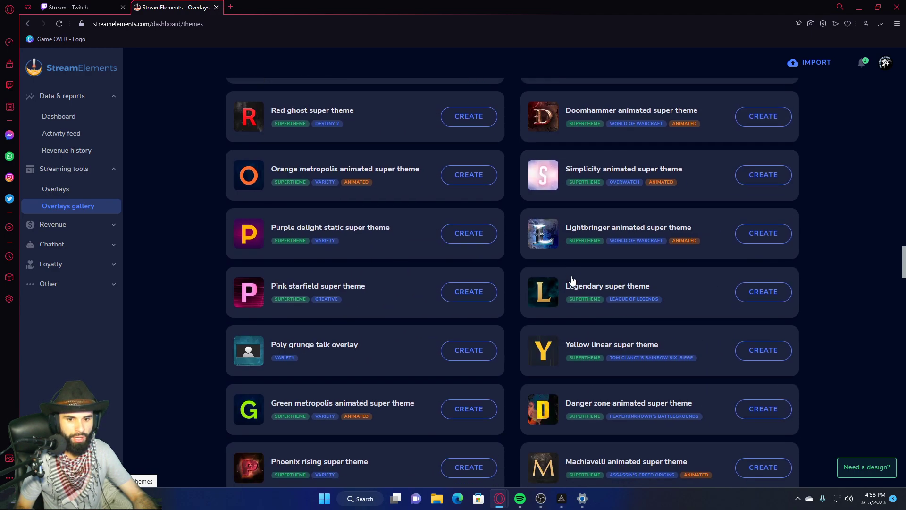
scroll(445, 303, "up", 9)
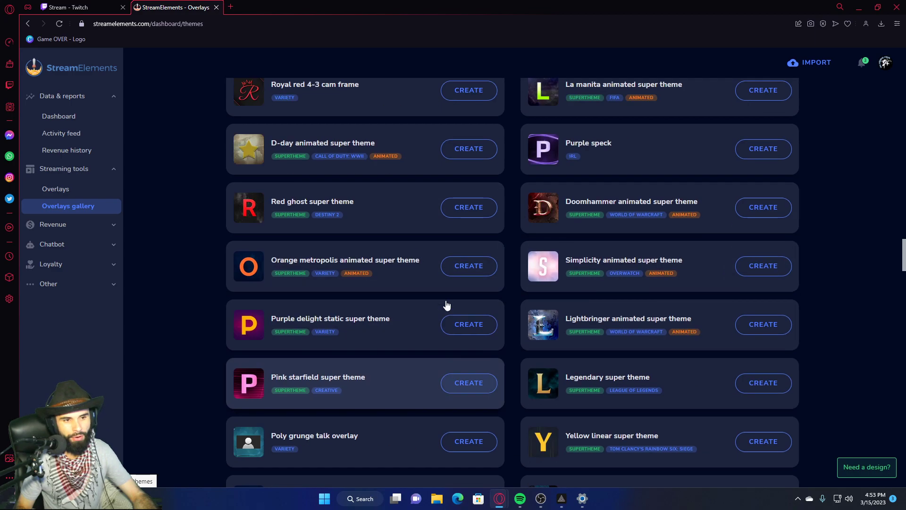
scroll(445, 305, "up", 15)
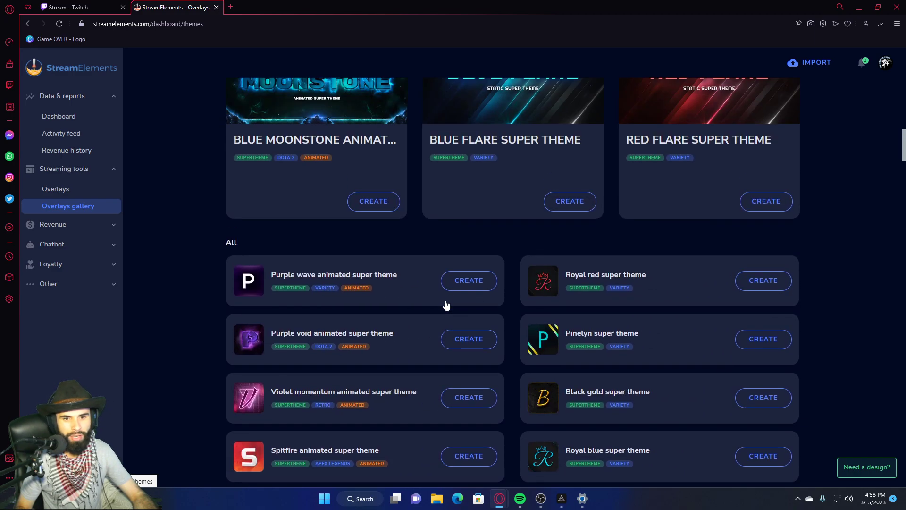
scroll(447, 304, "up", 10)
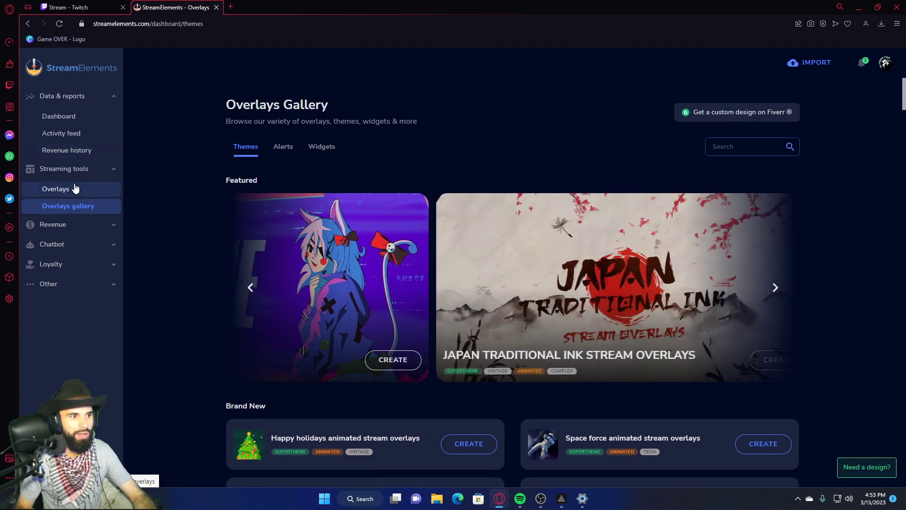
Open the second Operator Animated Super Theme overlay from the personal overlays for editing and copy its overlay link.
left_click(56, 189)
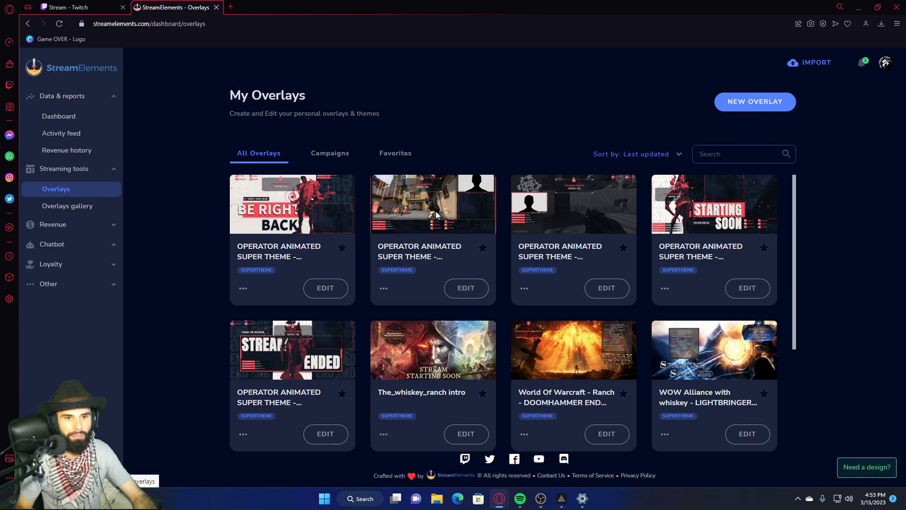
left_click(466, 289)
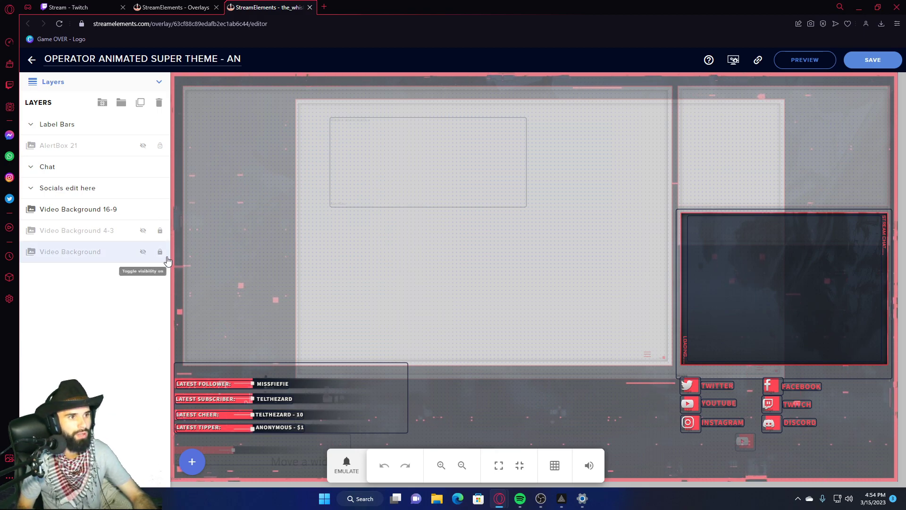
mouse_move(553, 504)
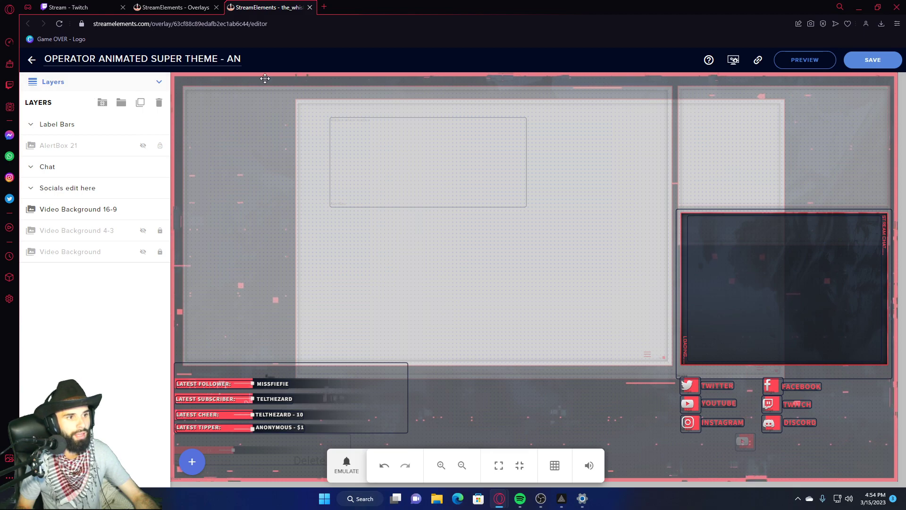
left_click(758, 62)
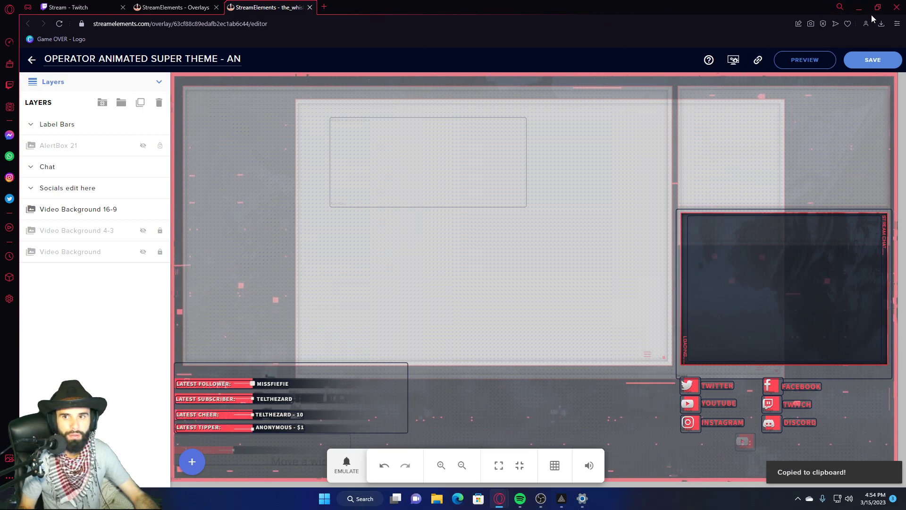
Switch to OBS and add a new browser source named "Stream elements layer" to the Just Chatting scene.
left_click(859, 7)
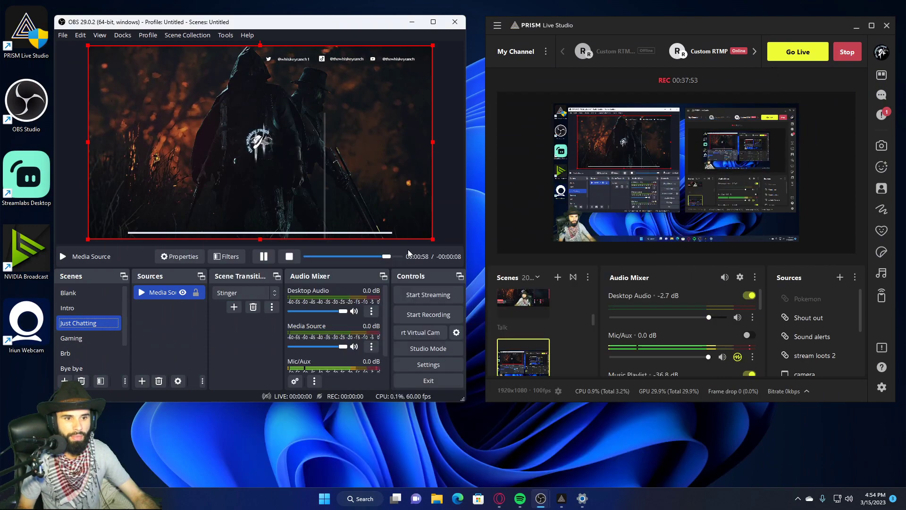
left_click(142, 382)
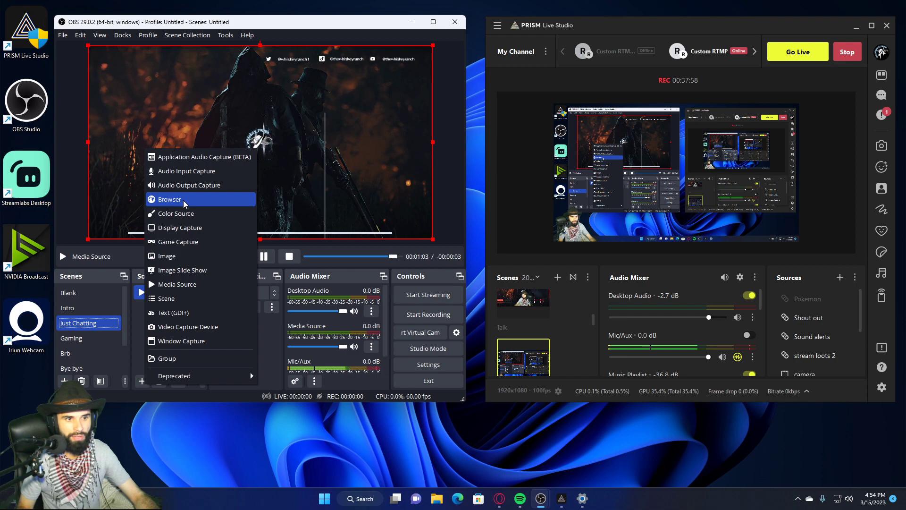
left_click(80, 368)
left_click(142, 381)
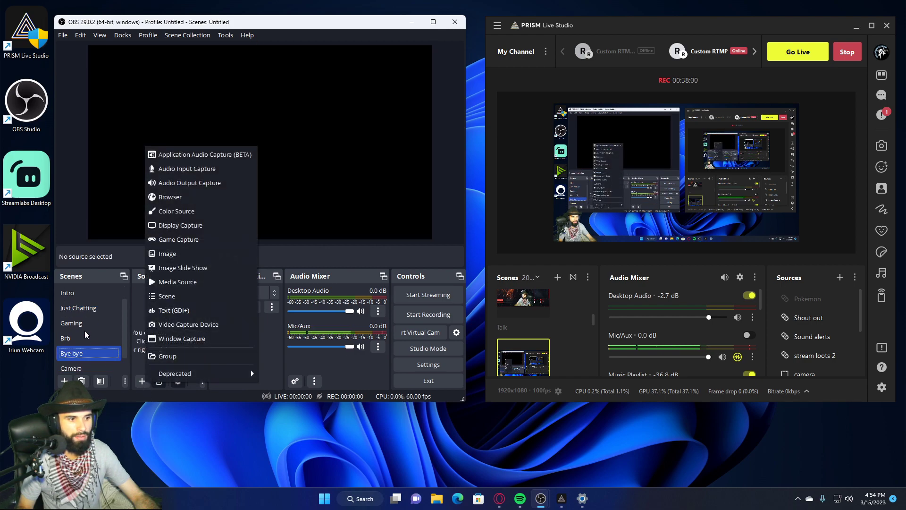
left_click(85, 311)
left_click(142, 381)
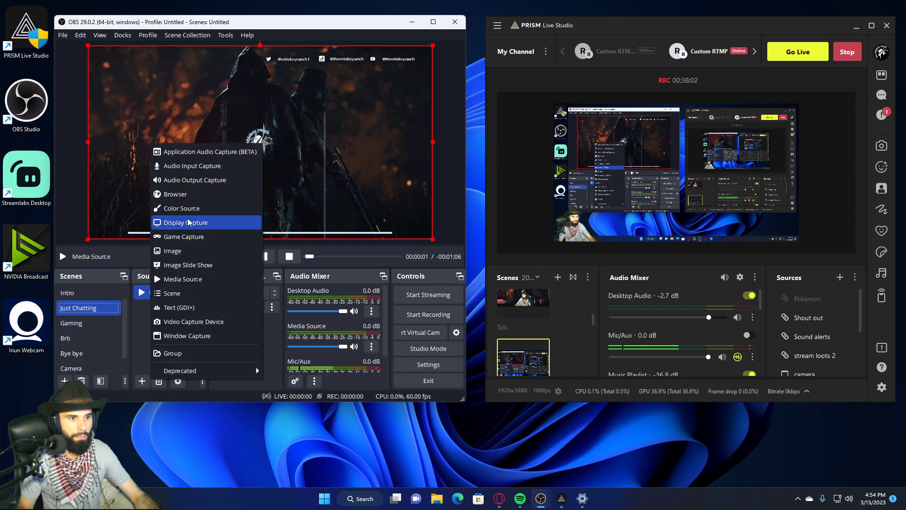
left_click(187, 195)
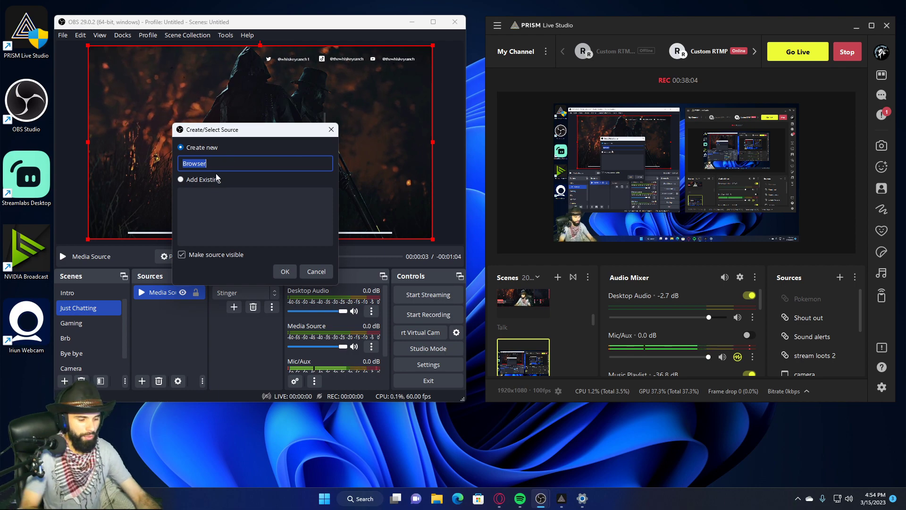
type("Str")
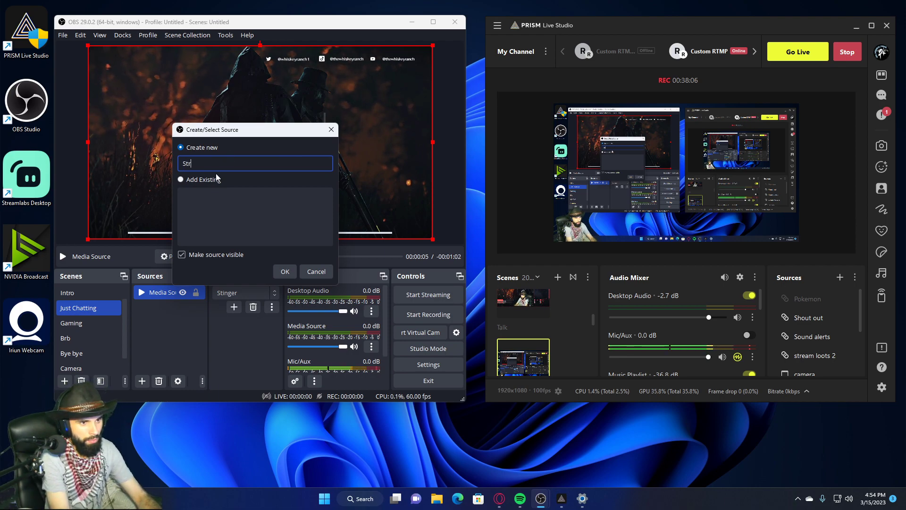
type("eam ele")
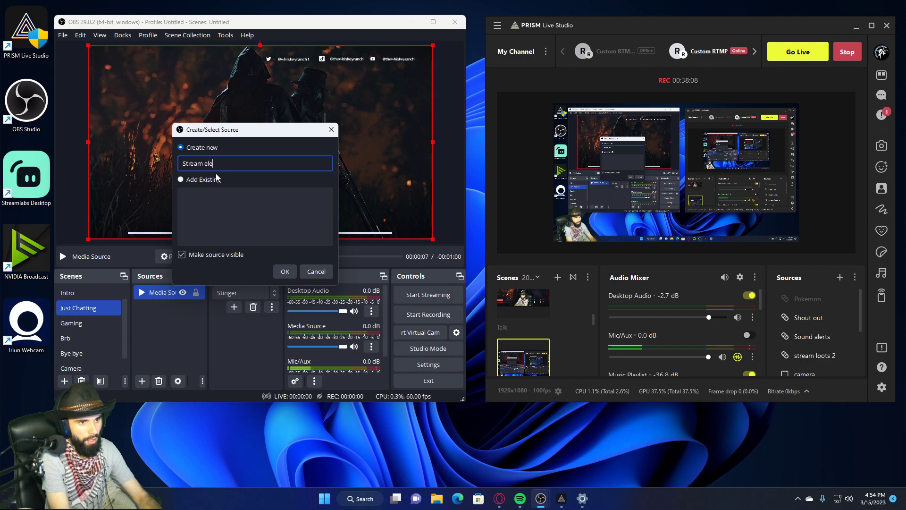
type("ments layer")
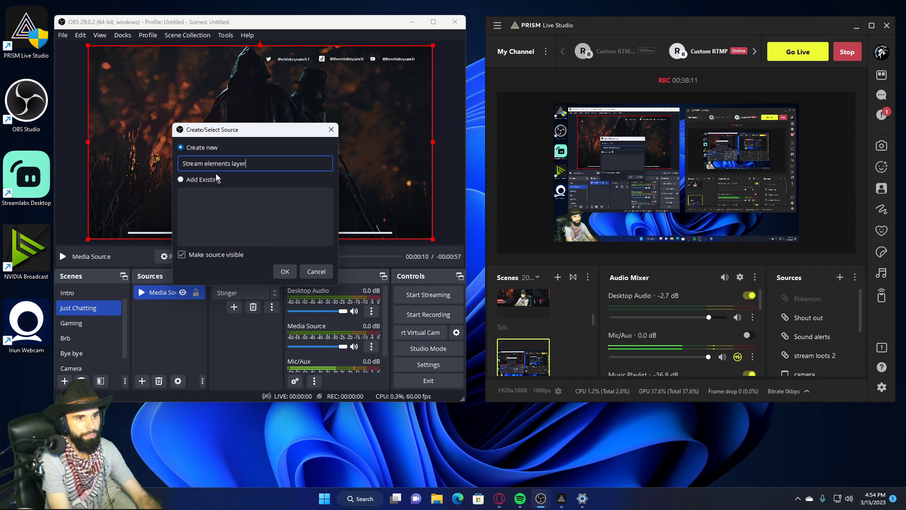
key("Return")
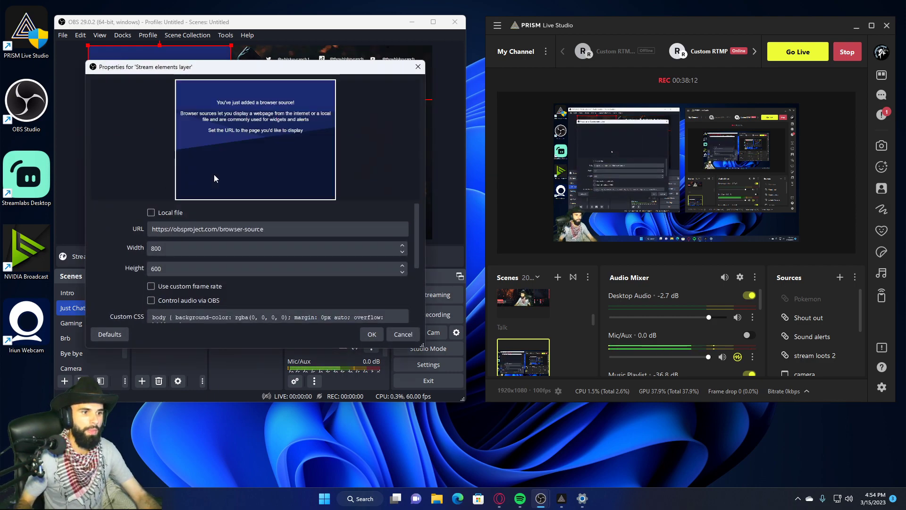
Paste the copied overlay link with its access token as the browser source's URL, and set its size to 1920 × 1080.
key("Tab")
key("ctrl+v")
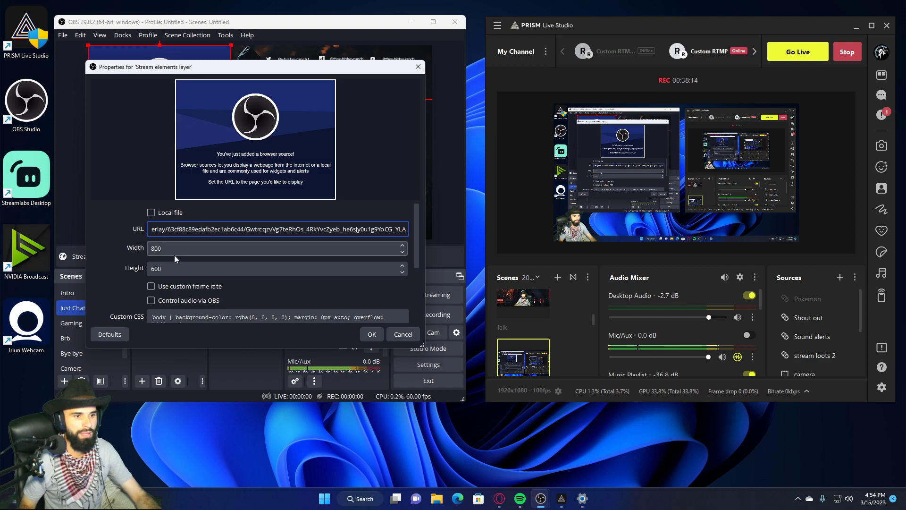
key("Tab")
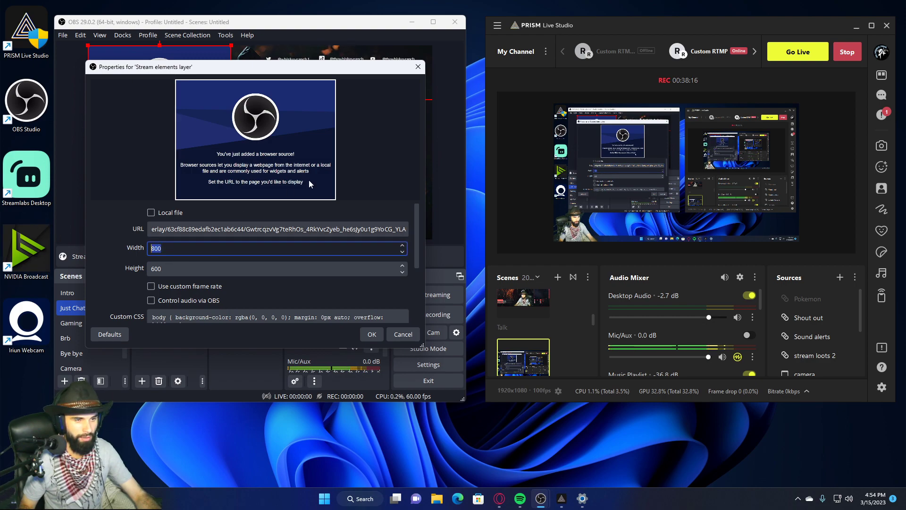
type("1920")
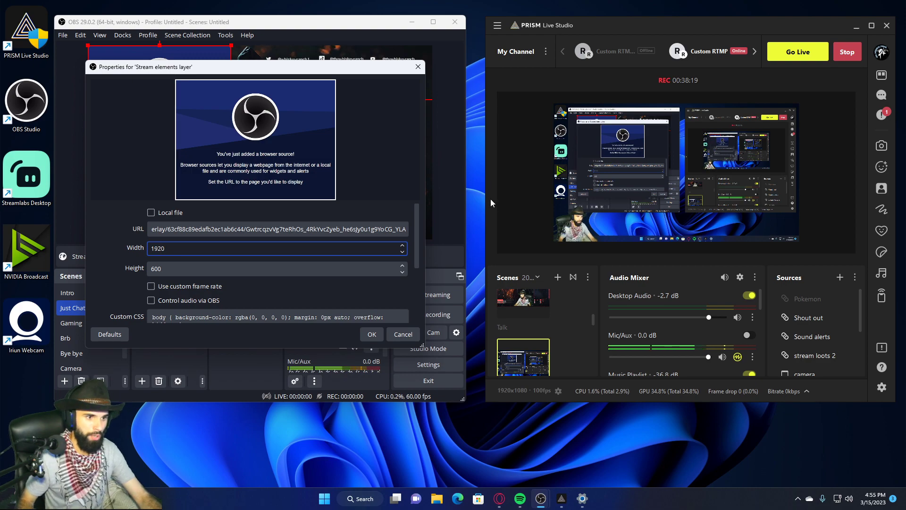
key("Tab")
type("10")
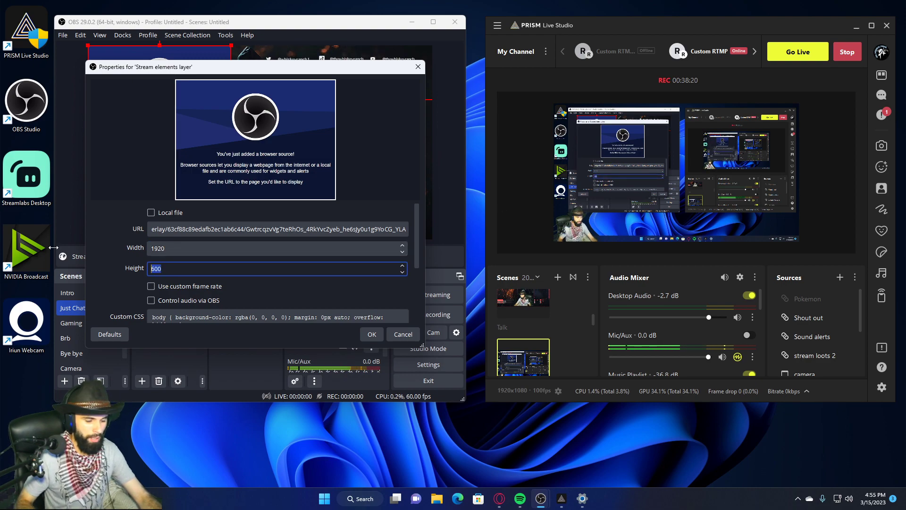
type("80")
Have the browser source refresh when the scene becomes active, and accept its properties.
scroll(145, 275, "down", 2)
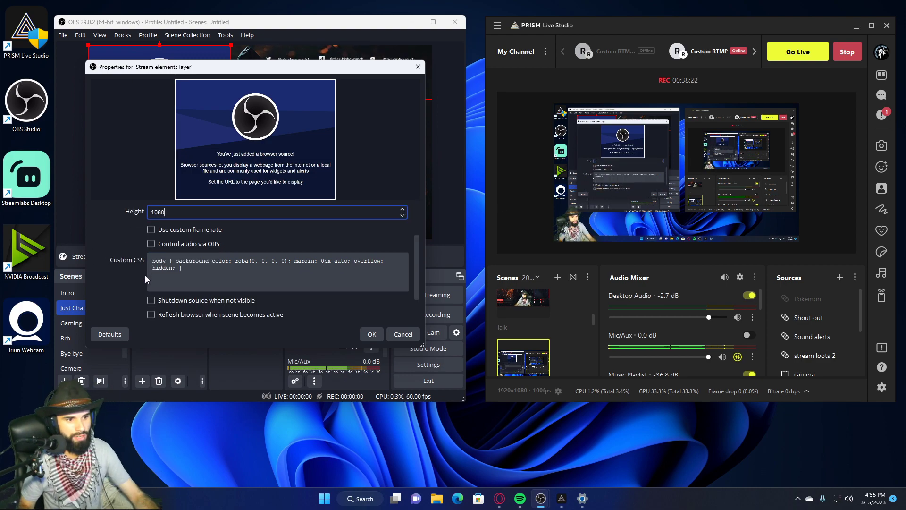
left_click(160, 314)
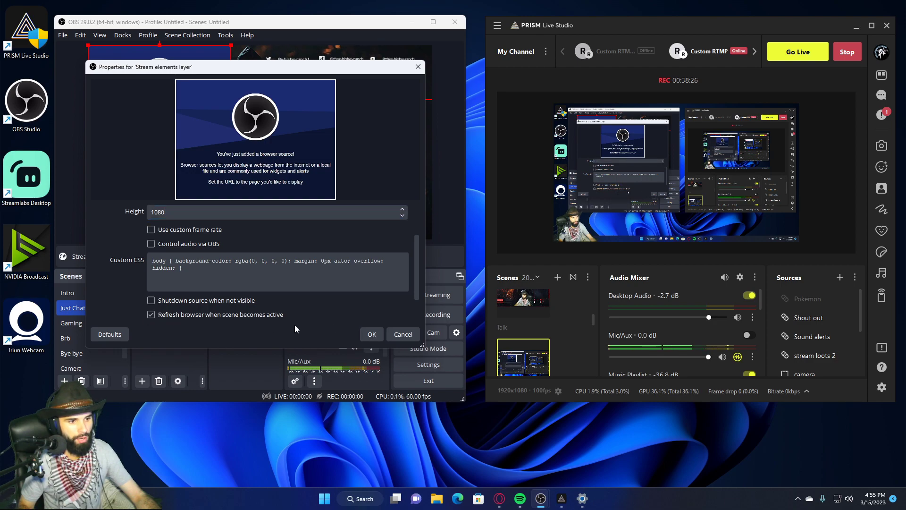
left_click(371, 335)
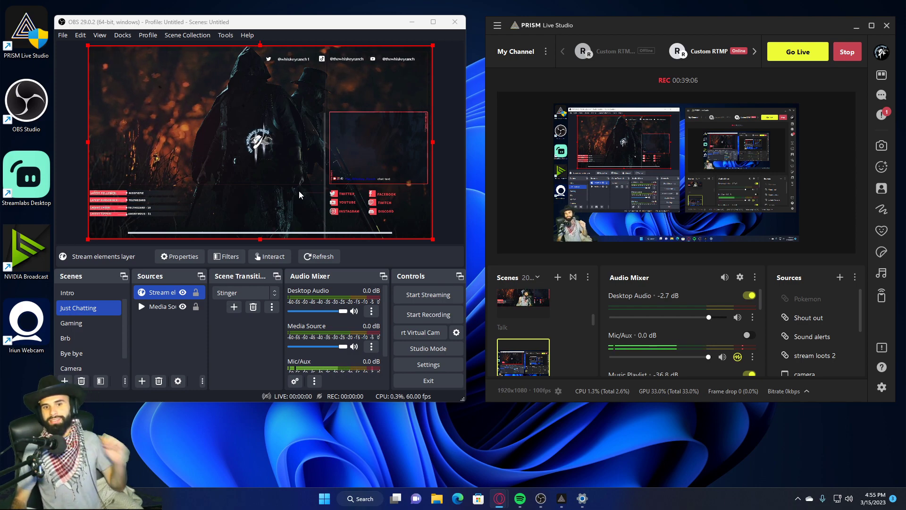
Select the Camera scene for editing.
scroll(87, 354, "down", 1)
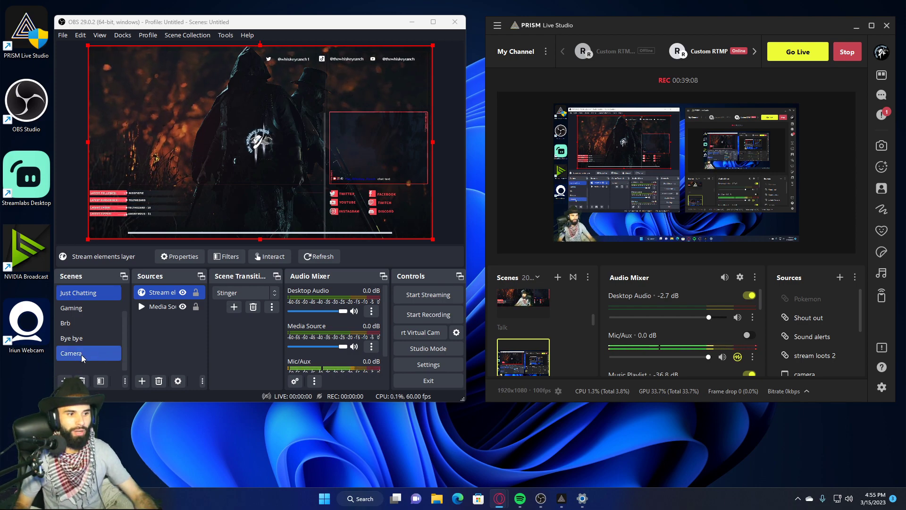
left_click(92, 354)
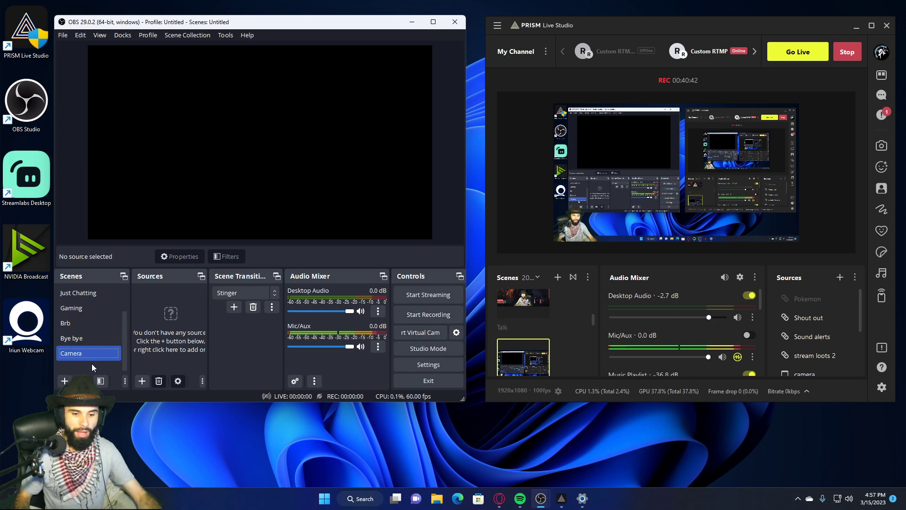
Switch to the Opera browser and search the web for "usb capture card" in a new tab.
mouse_move(500, 498)
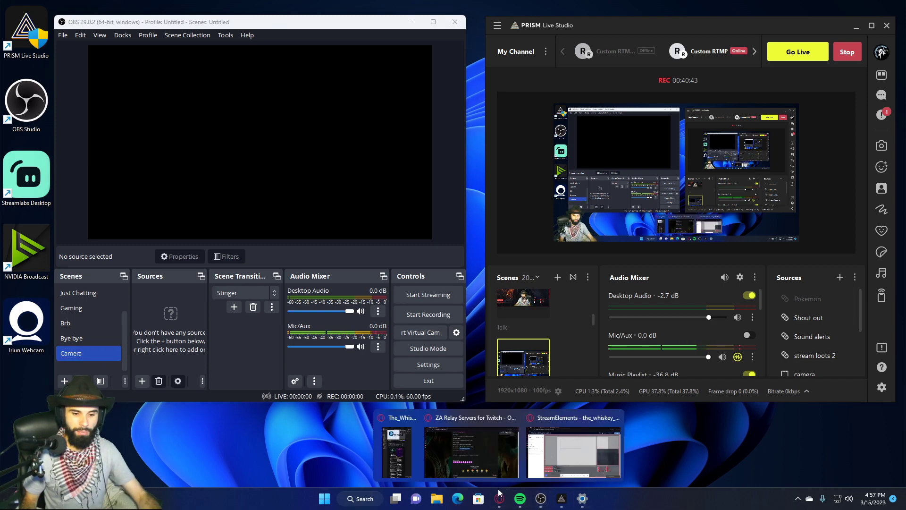
left_click(568, 419)
left_click(325, 8)
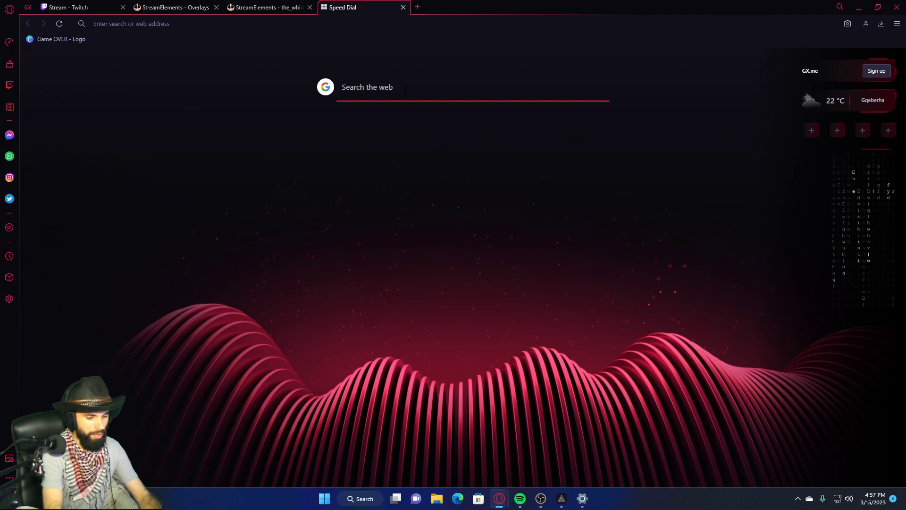
type("sub")
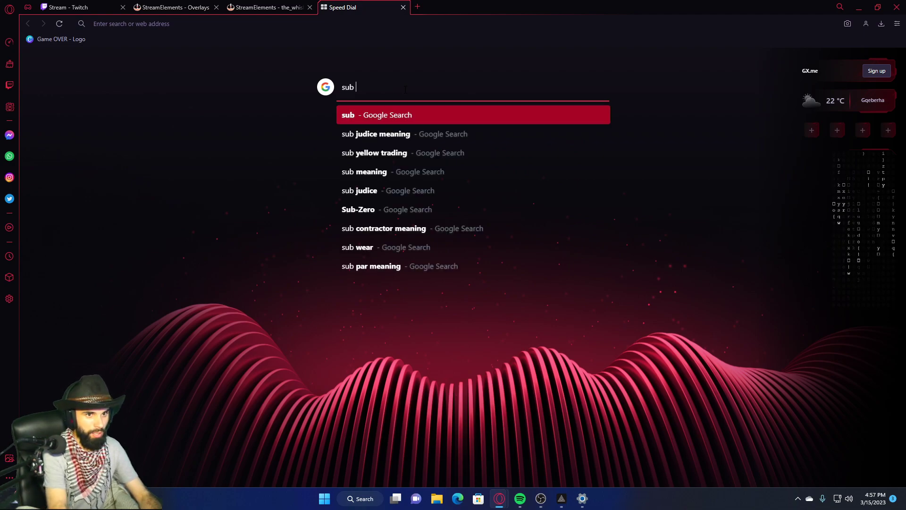
key("BackSpace")
key("BackSpace")
key("BackSpace")
key("BackSpace")
key("BackSpace")
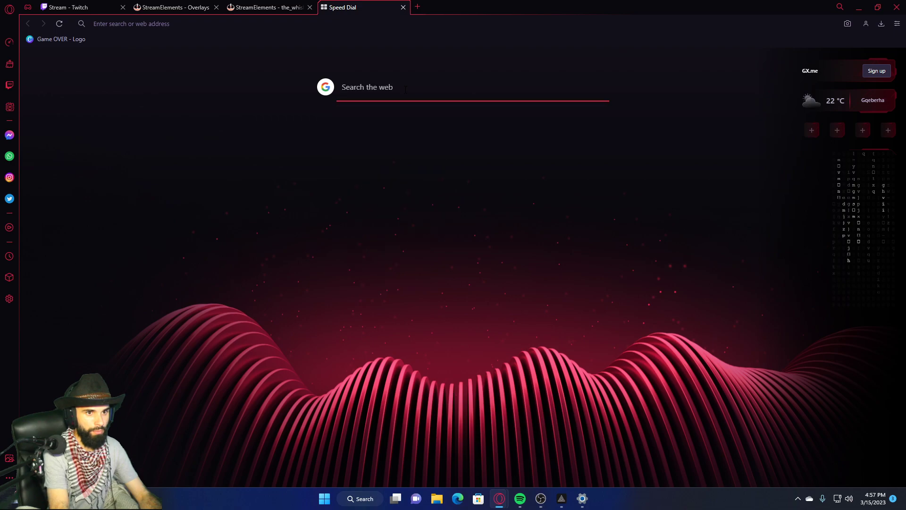
type("usb ")
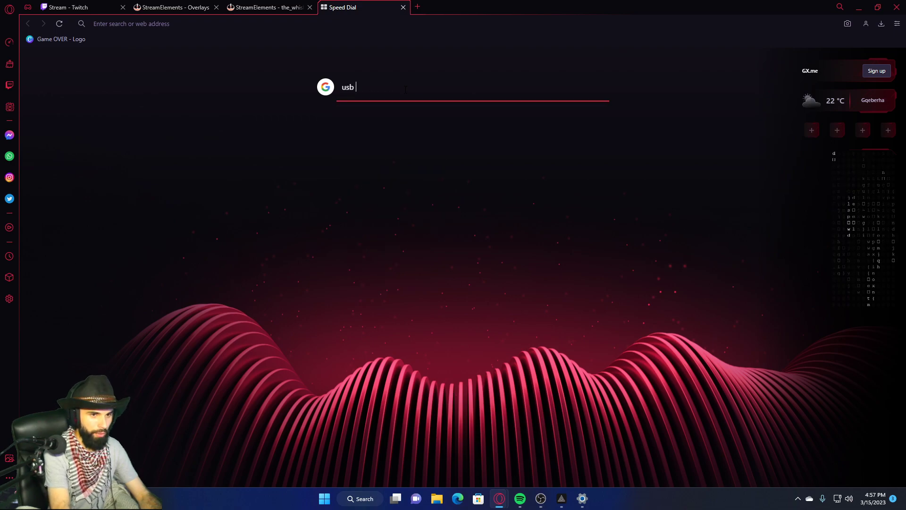
type("capt")
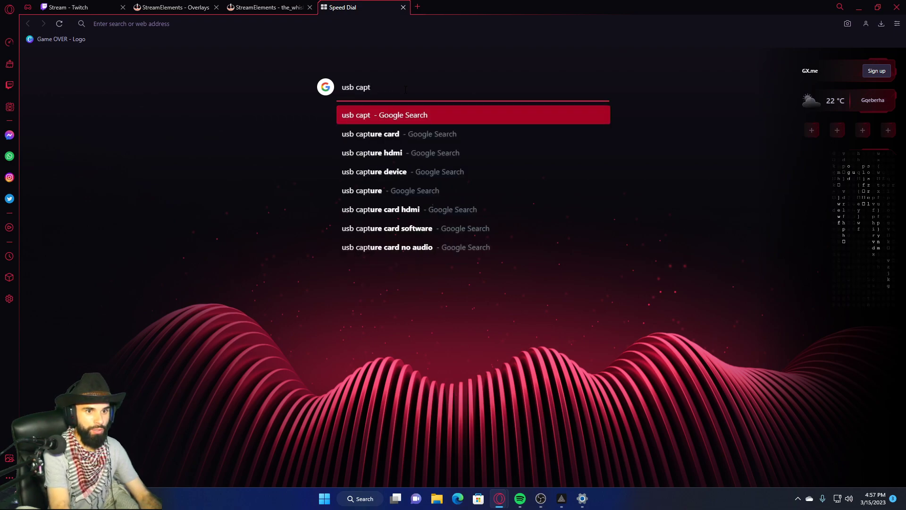
left_click(401, 134)
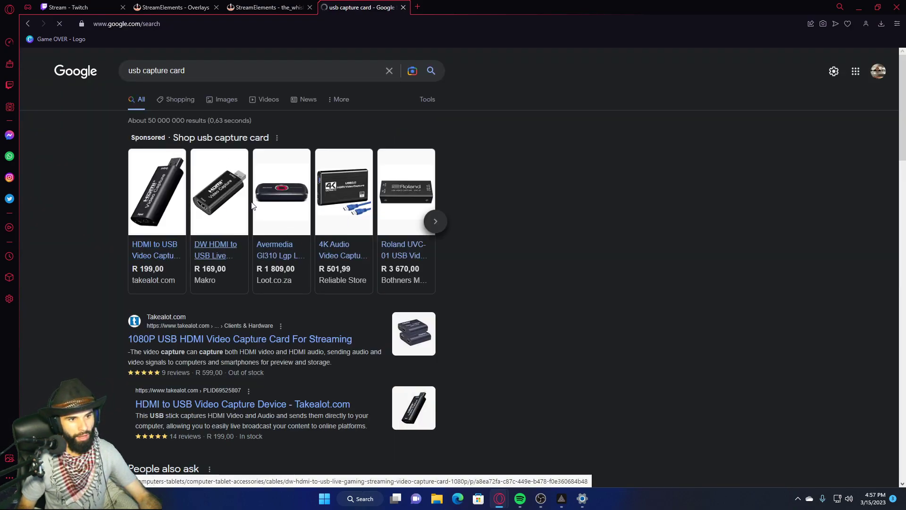
Examine the sponsored USB capture card listings in the search results, comparing device types and prices.
mouse_move(220, 279)
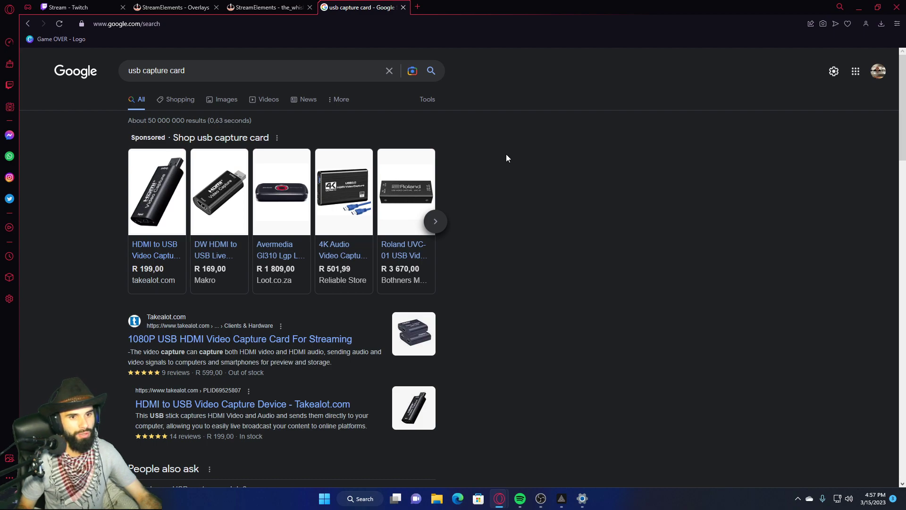
mouse_move(358, 226)
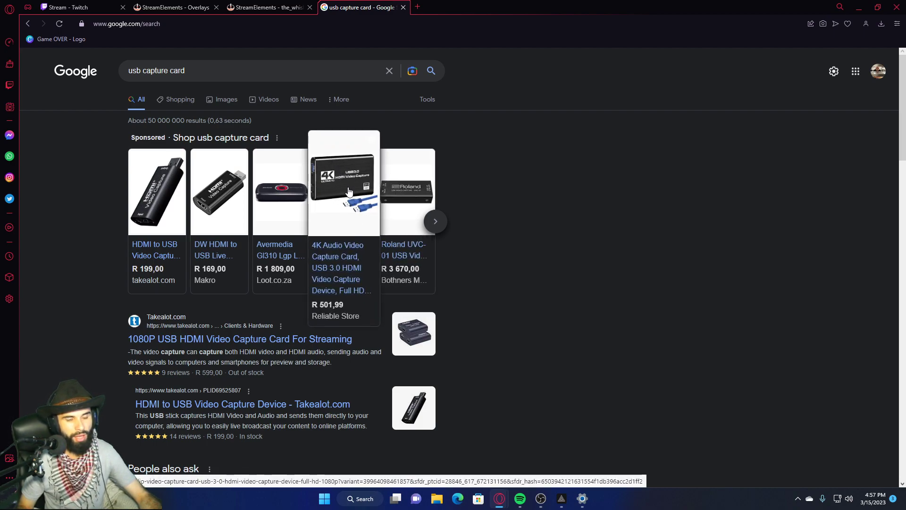
mouse_move(286, 202)
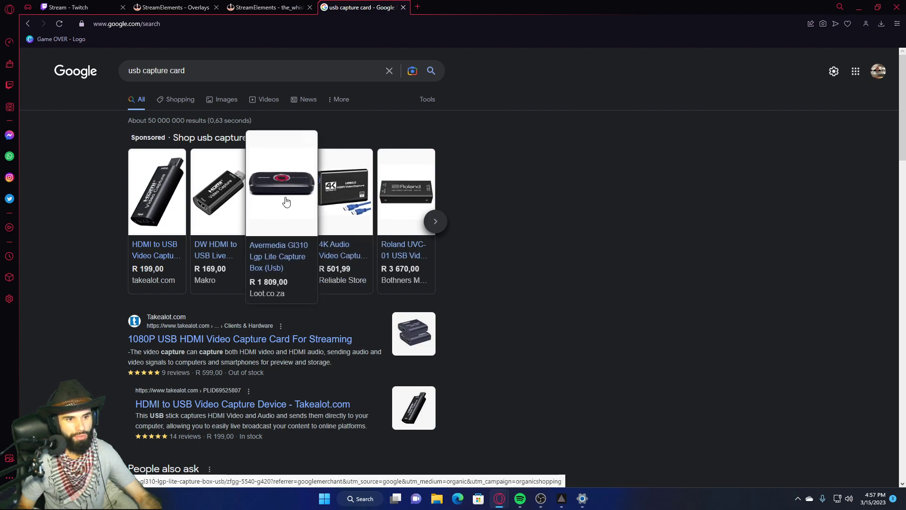
mouse_move(218, 211)
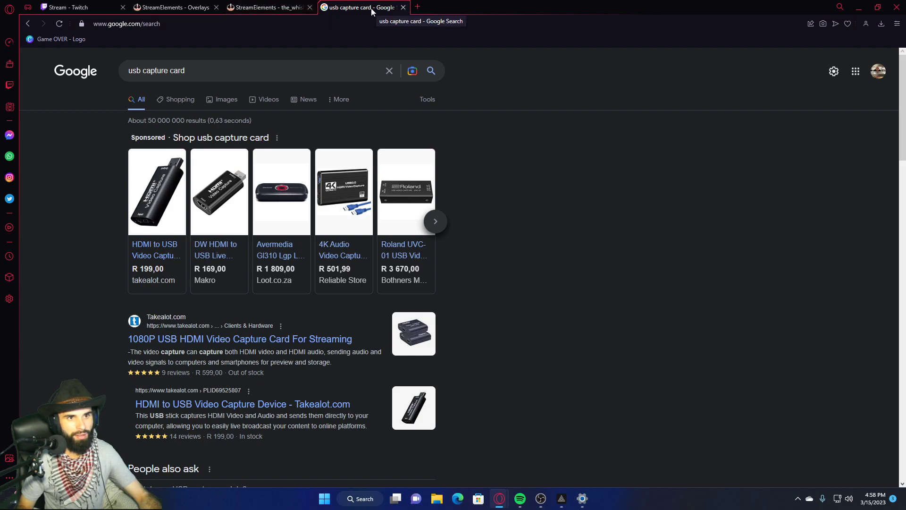
mouse_move(363, 184)
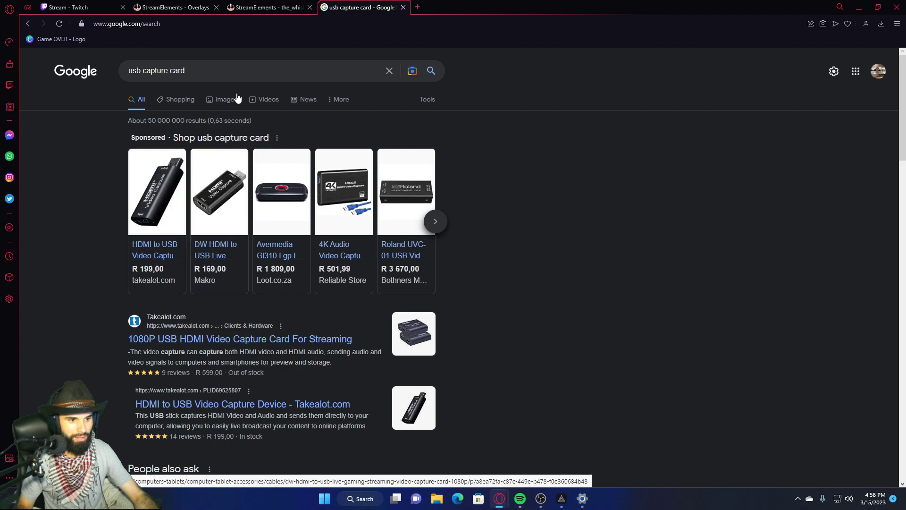
Return to OBS and look through the source types that can be added to the Camera scene.
left_click(297, 7)
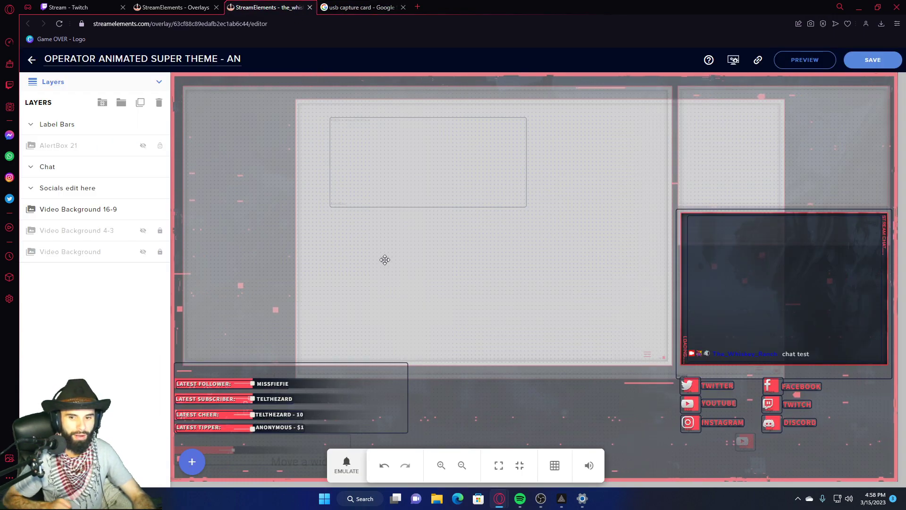
left_click(859, 7)
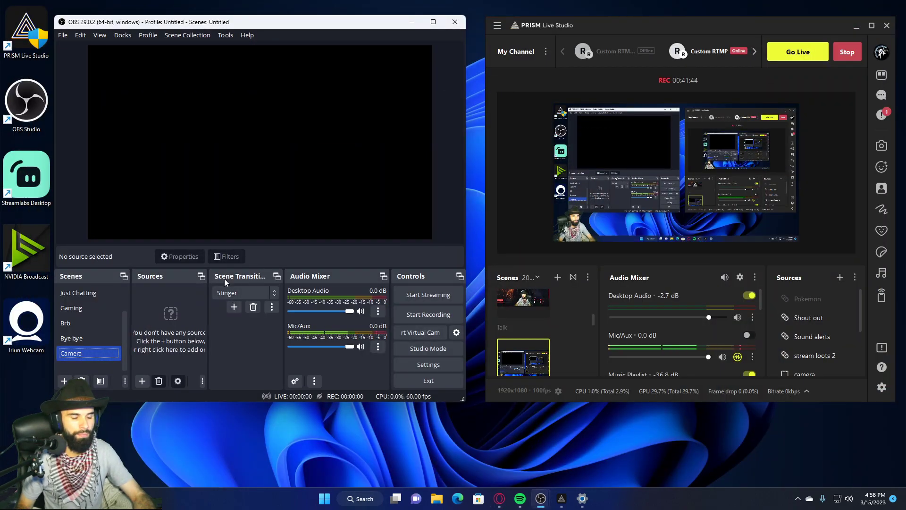
left_click(142, 380)
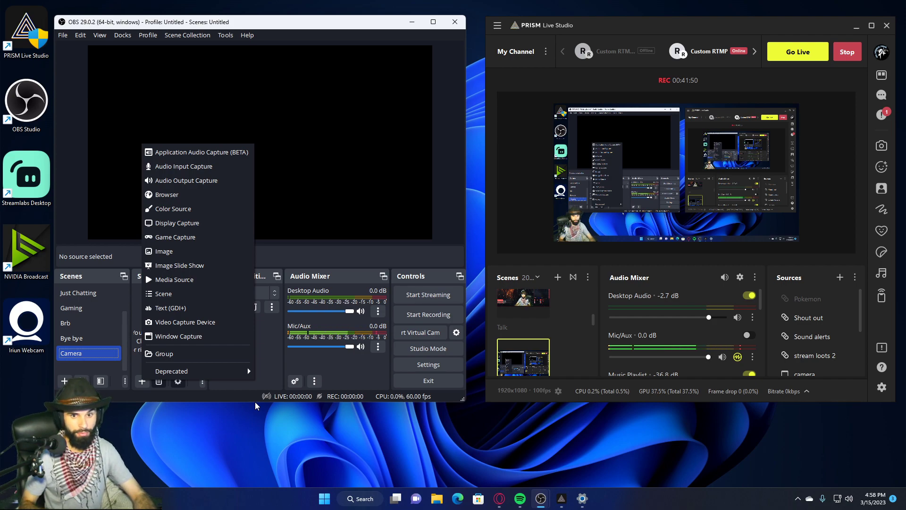
left_click(380, 441)
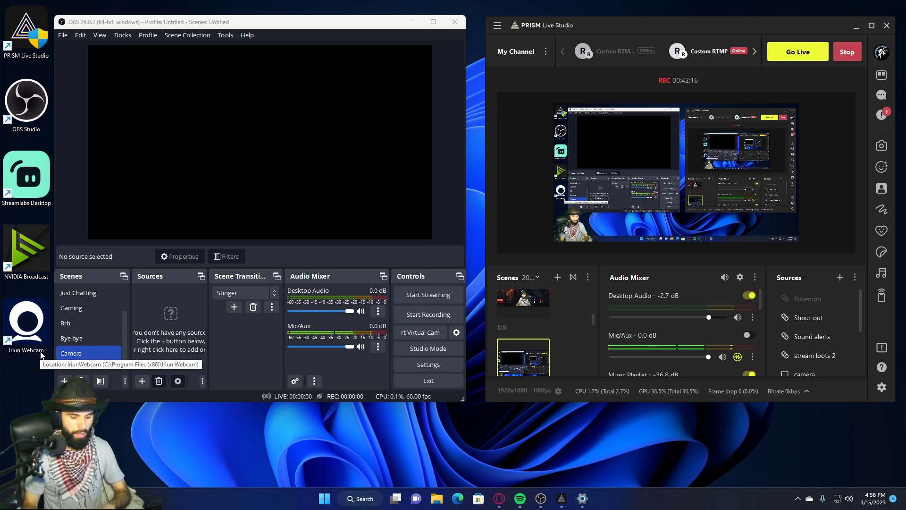
Launch Iriun Webcam to start the phone's camera feed, and minimise its window.
left_click(95, 357)
double_click(27, 324)
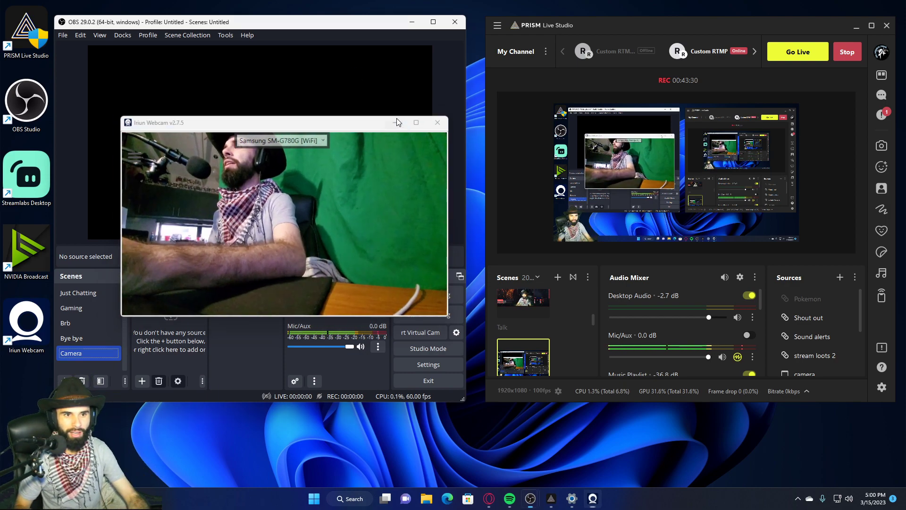
left_click(395, 118)
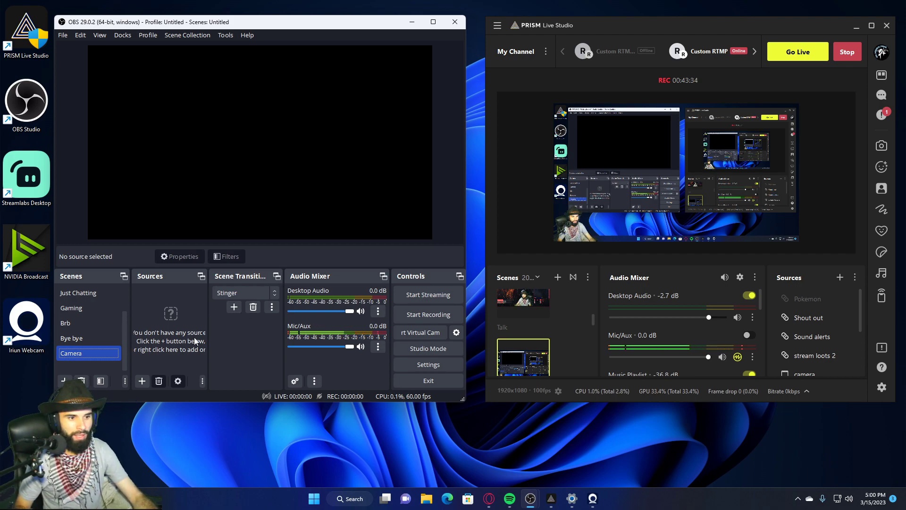
Add a new video capture device source named "Irium capture" to the Camera scene.
left_click(142, 381)
left_click(188, 408)
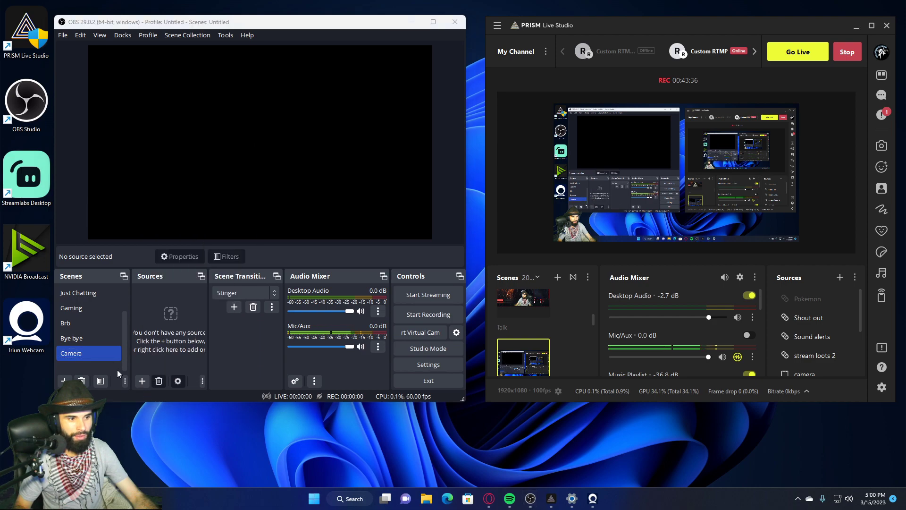
left_click(142, 381)
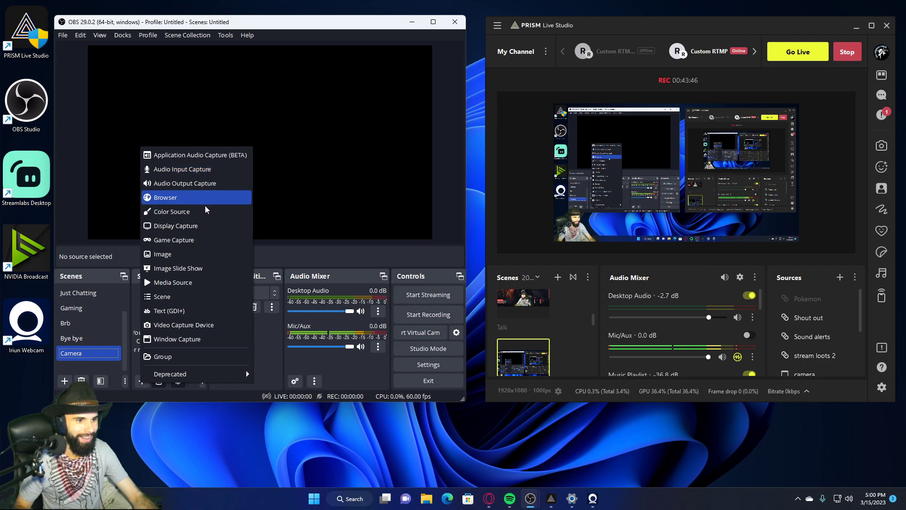
left_click(200, 326)
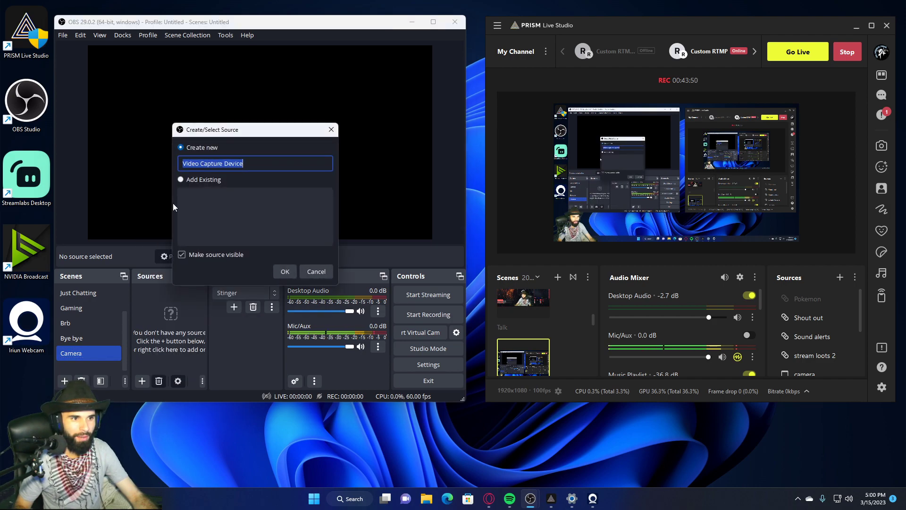
type("Ir")
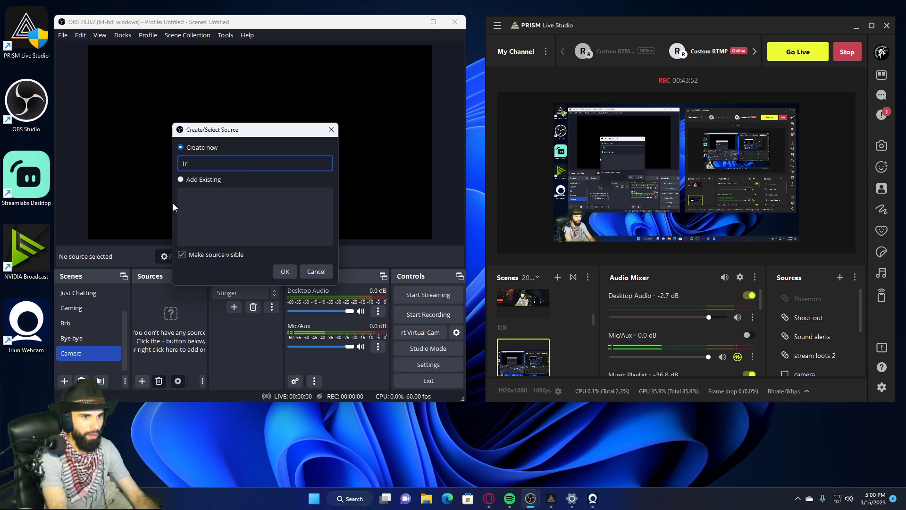
type("ium ")
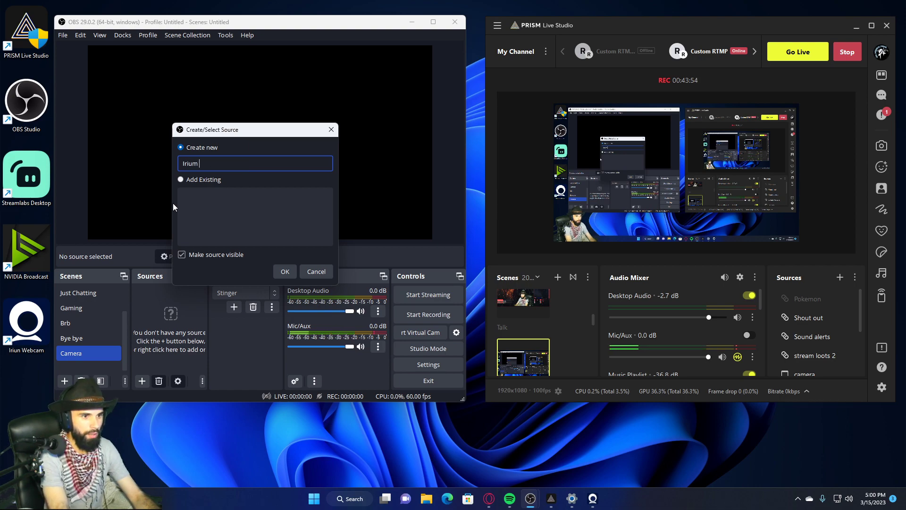
type("capture")
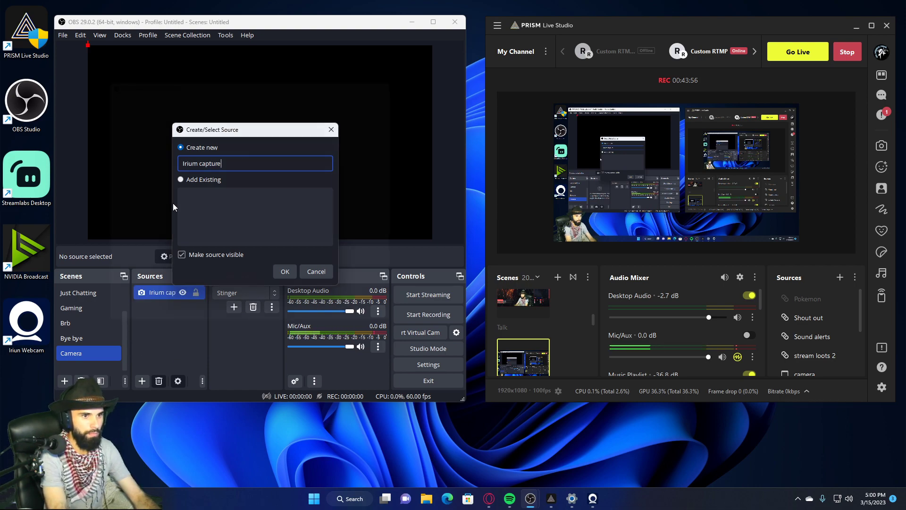
key("Return")
Choose Iriun Webcam as the capture source's device and accept its properties.
left_click(187, 214)
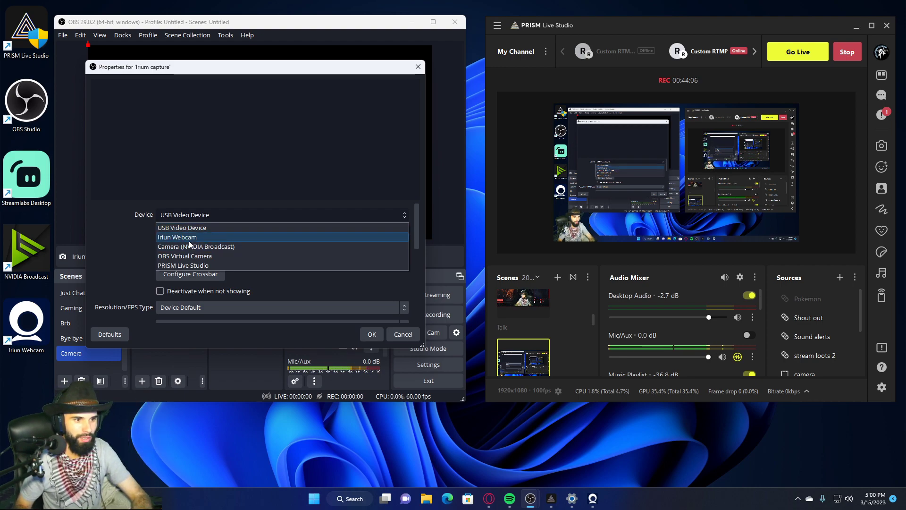
left_click(188, 239)
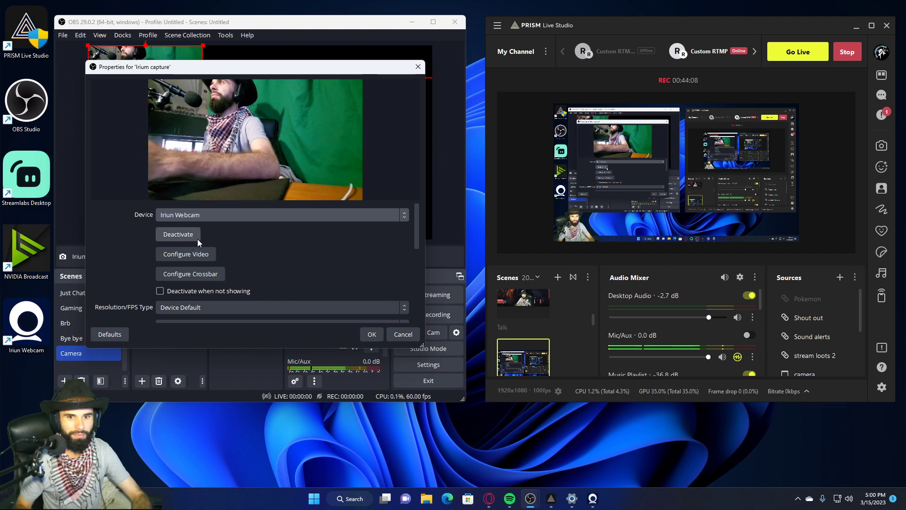
left_click(600, 506)
left_click(599, 506)
left_click(600, 505)
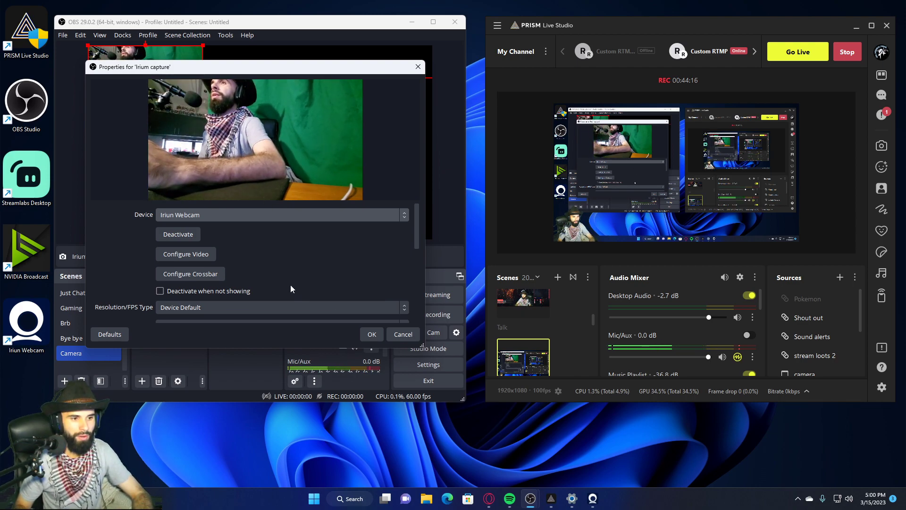
scroll(261, 281, "down", 1)
scroll(248, 321, "up", 2)
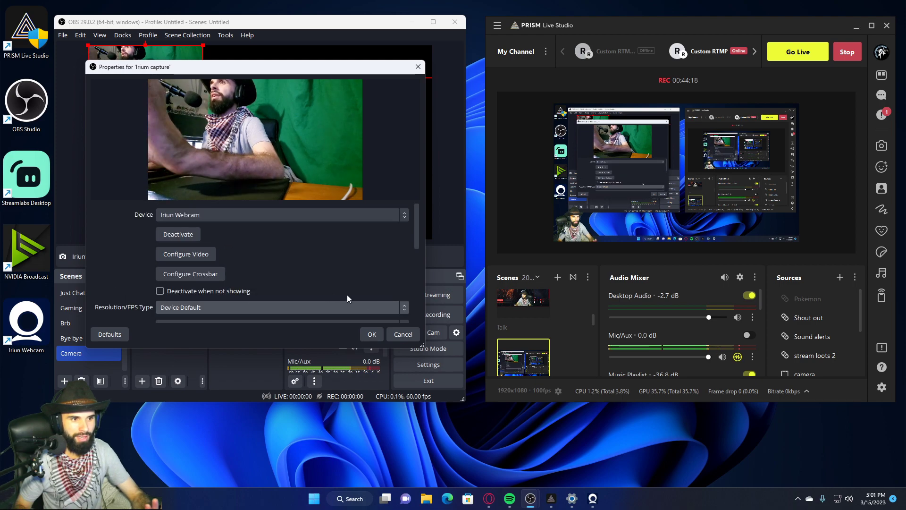
left_click(378, 334)
Move the webcam inward on the canvas and crop its sides and bottom to about 725 px left, 893 px right and 394 px bottom margins.
left_click_drag(155, 86, 254, 160)
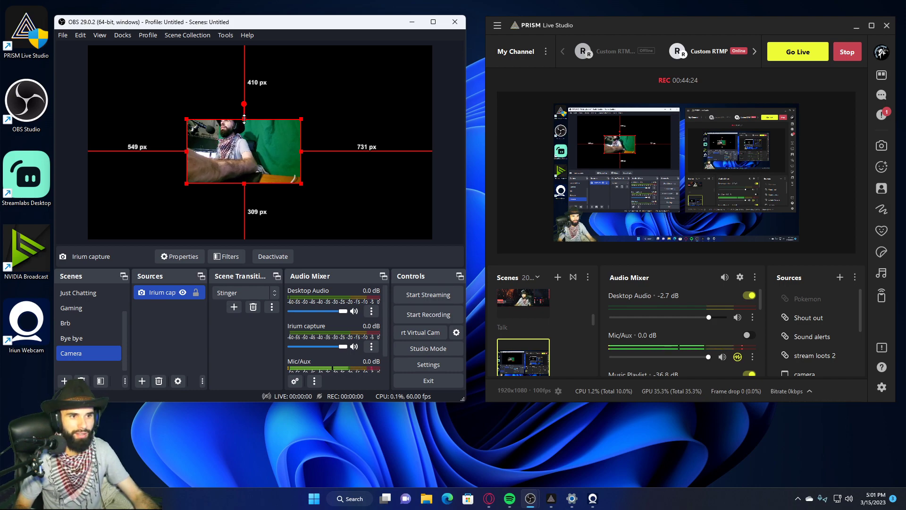
mouse_move(187, 151)
left_mouse_down()
mouse_move(218, 150)
mouse_move(187, 147)
left_mouse_up()
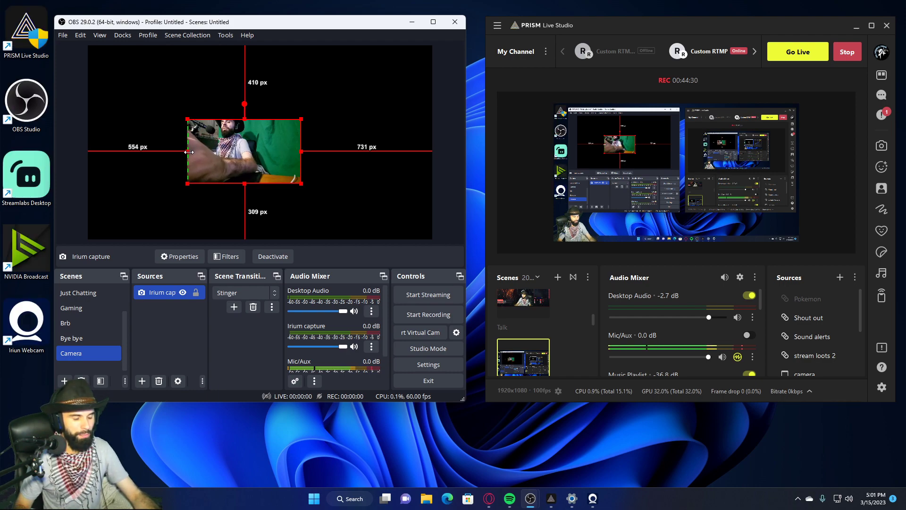
left_click_drag(187, 151, 218, 151)
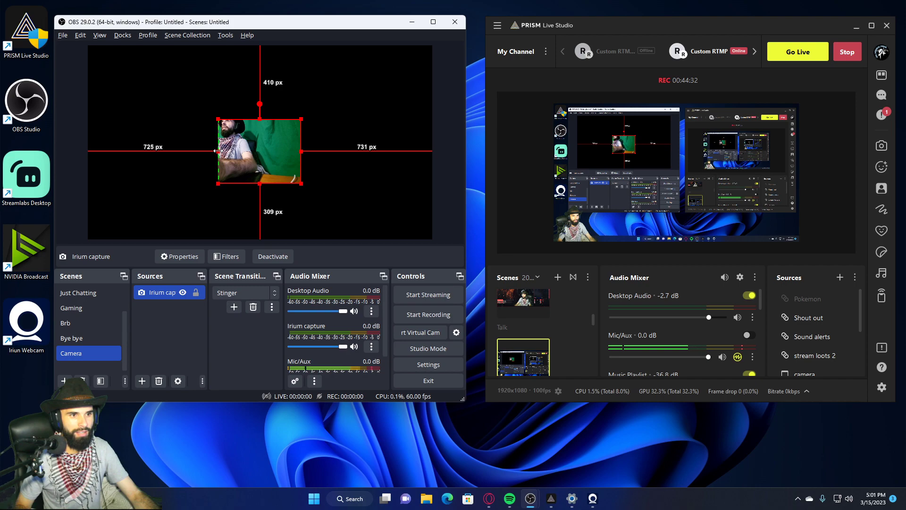
left_click_drag(300, 150, 273, 151)
left_click_drag(240, 189, 242, 174)
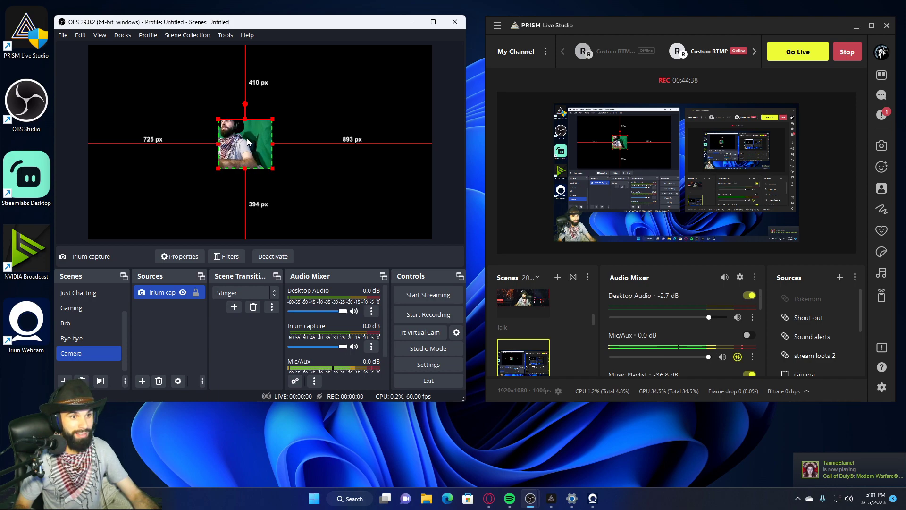
Enlarge the cropped webcam image and place it about 528 px from the canvas's left edge and 160 px from its top.
left_click_drag(248, 139, 252, 142)
left_click_drag(276, 171, 337, 226)
mouse_move(299, 191)
left_mouse_down()
mouse_move(268, 155)
mouse_move(334, 217)
mouse_move(290, 180)
left_mouse_up()
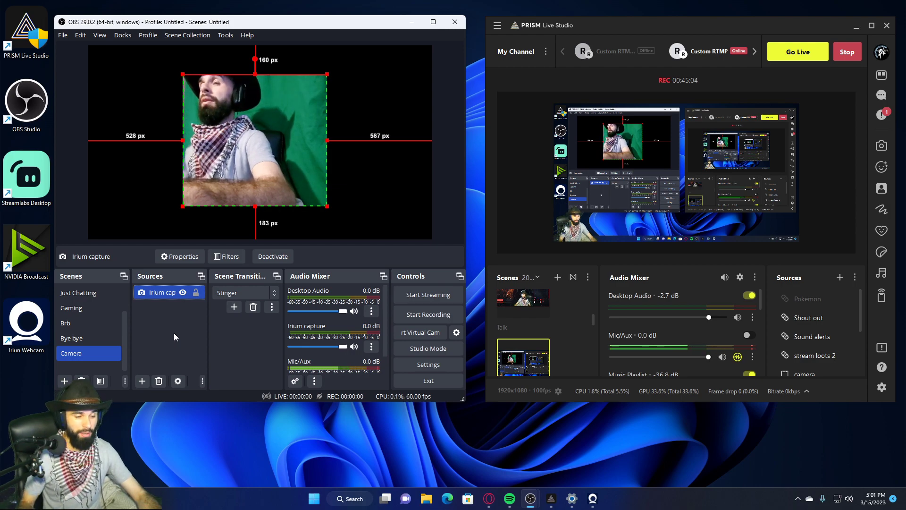
left_click(141, 381)
left_click(137, 363)
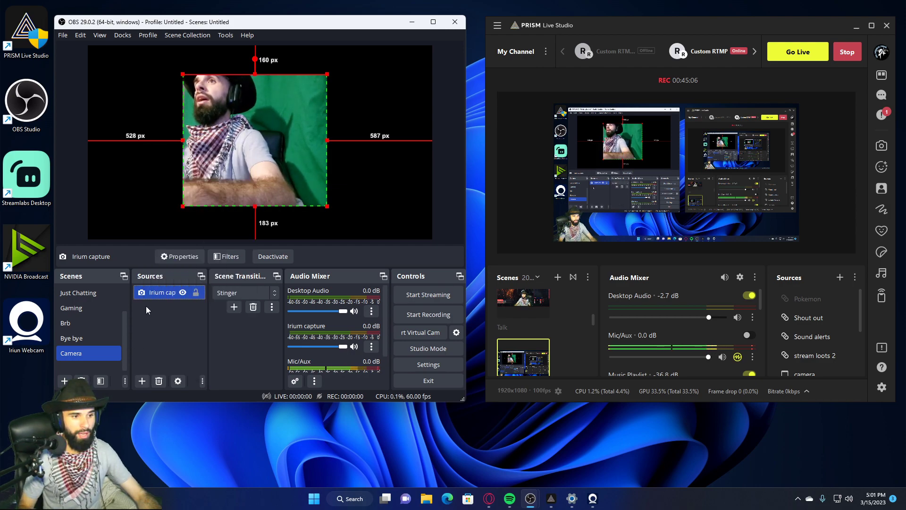
right_click(152, 294)
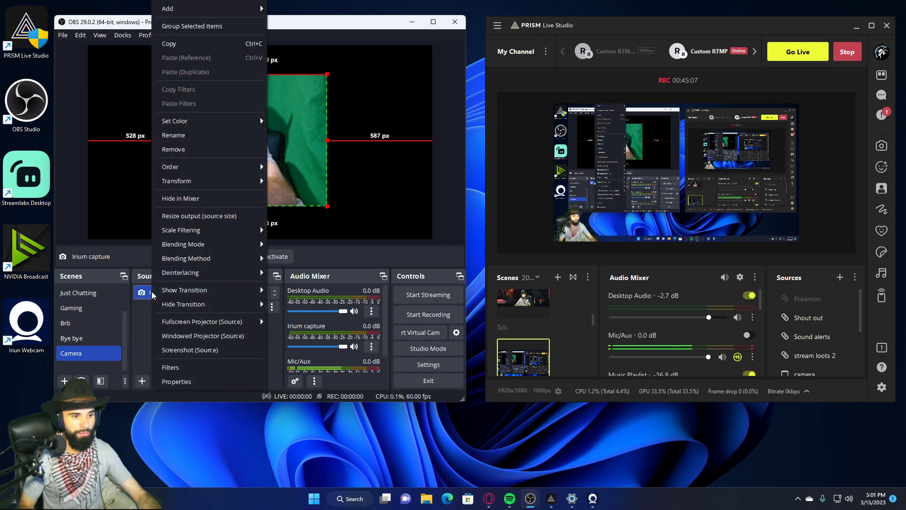
left_click(167, 367)
left_click(452, 32)
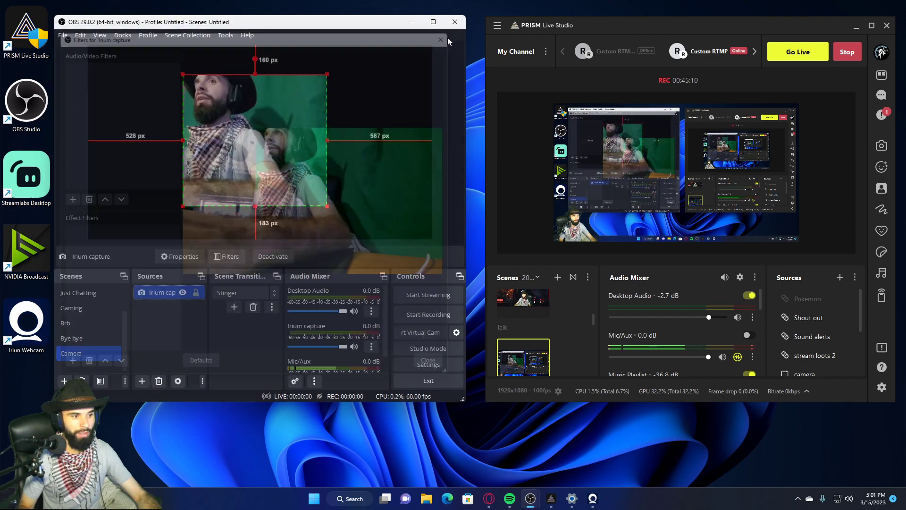
Add a Color Correction effect filter to the Irium capture source, keeping the default filter name.
right_click(170, 292)
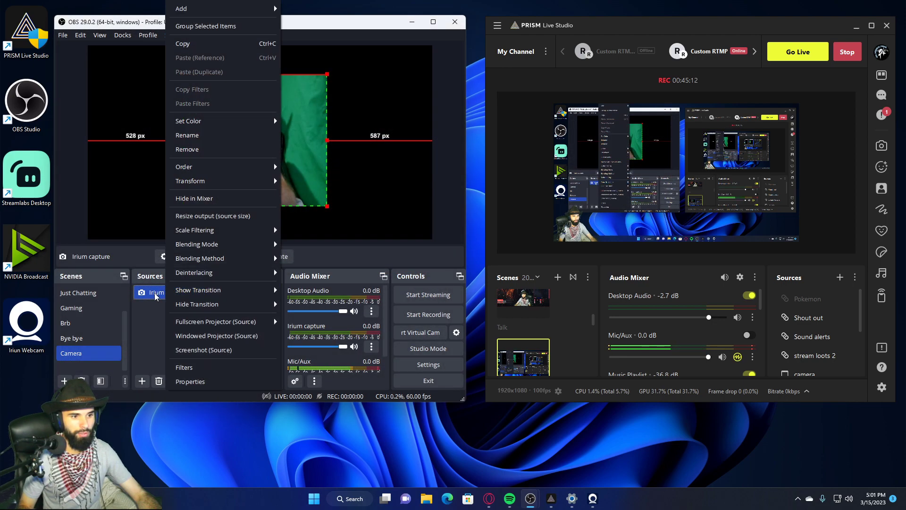
left_click(203, 369)
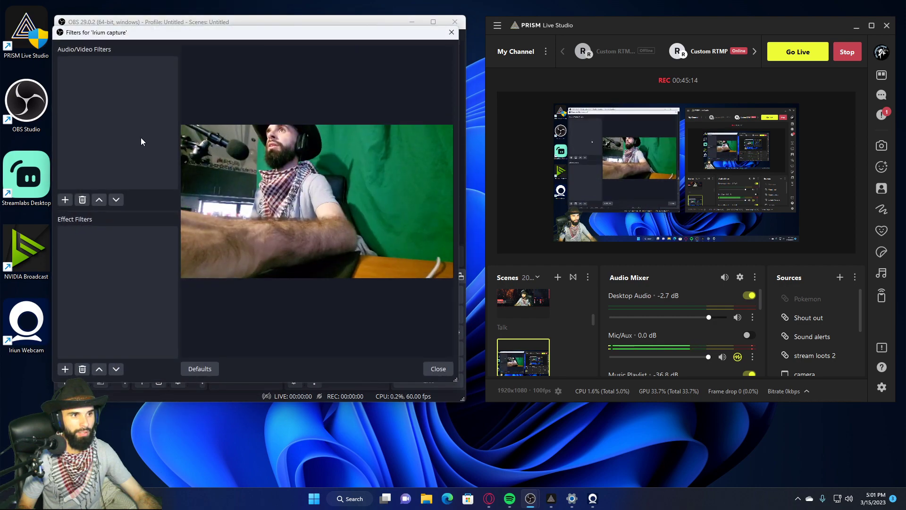
left_click(59, 371)
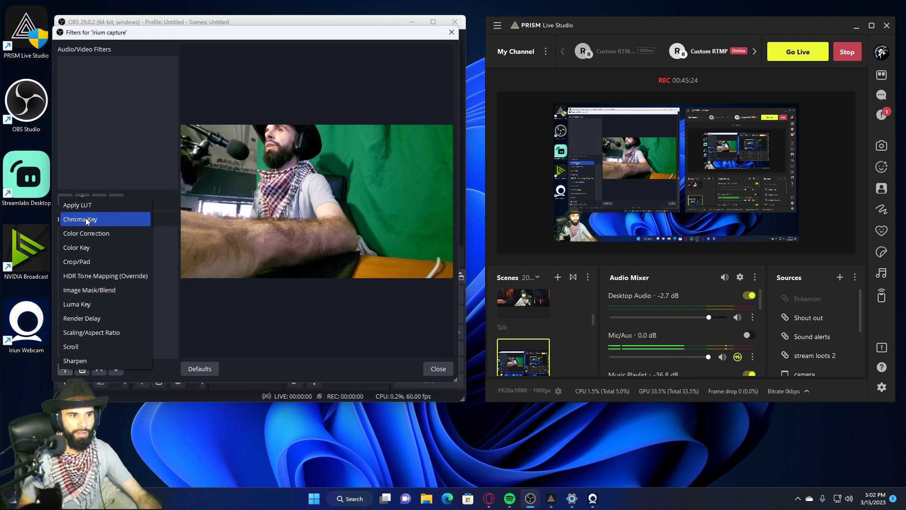
left_click(93, 233)
left_click(233, 222)
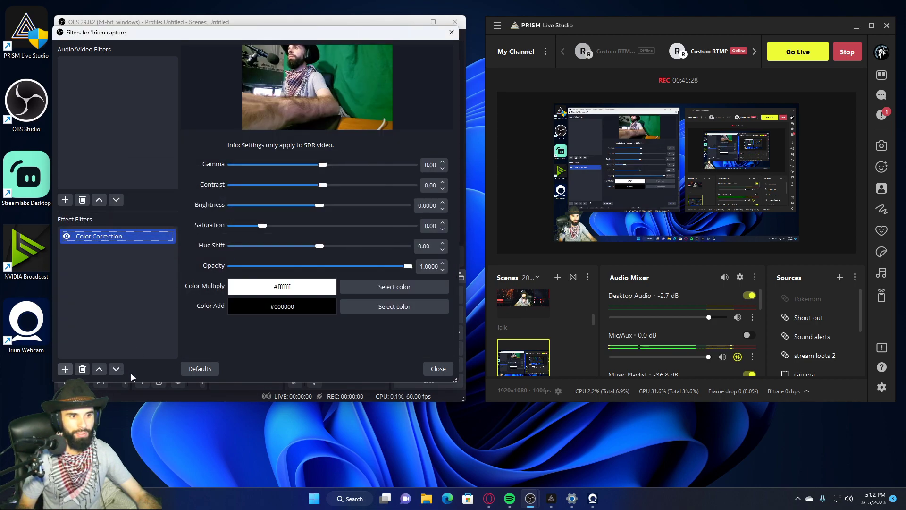
Add a Chroma Key effect filter to the Irium capture source, keeping the default filter name.
left_click(65, 369)
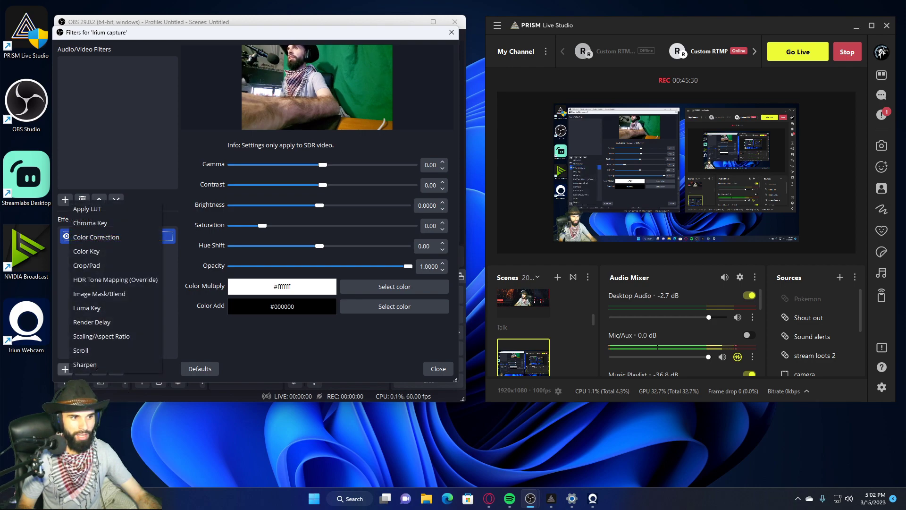
left_click(114, 228)
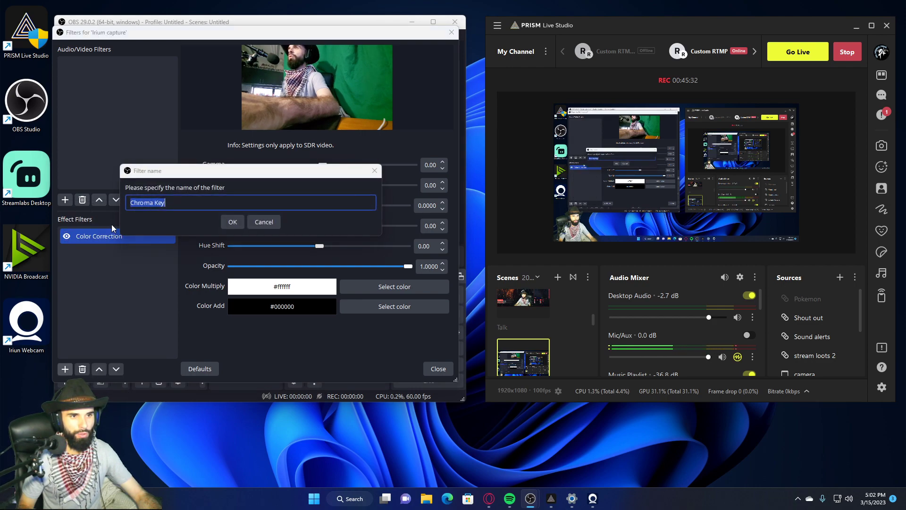
key("Return")
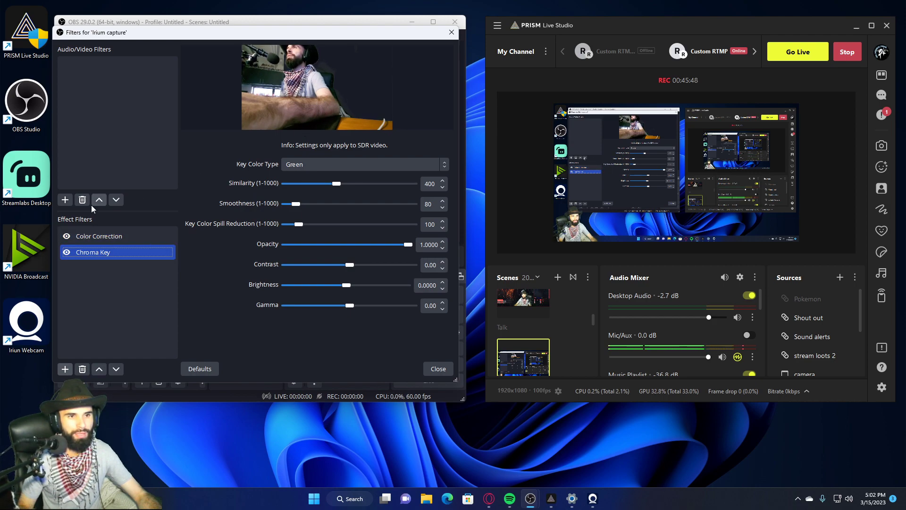
Set the saturation of the capture source's Color Correction filter to 1.63 and close its filters.
left_click(92, 238)
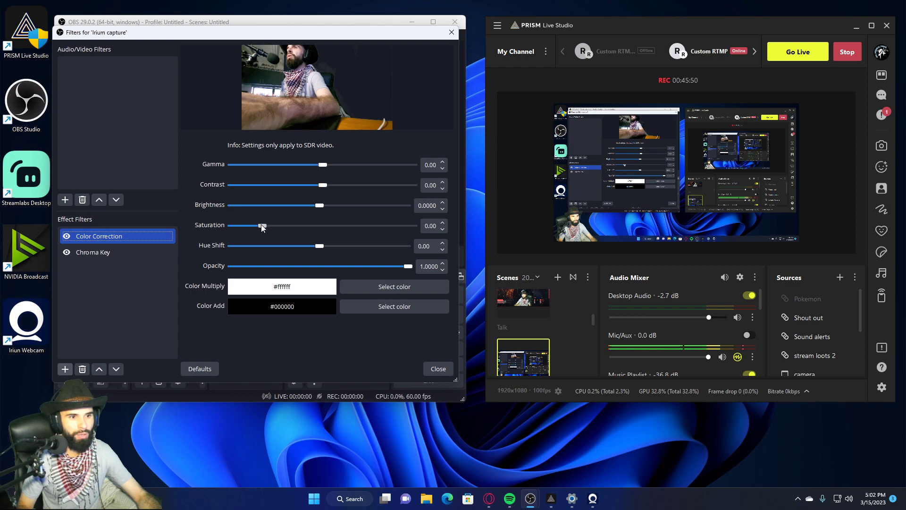
left_click_drag(263, 227, 275, 228)
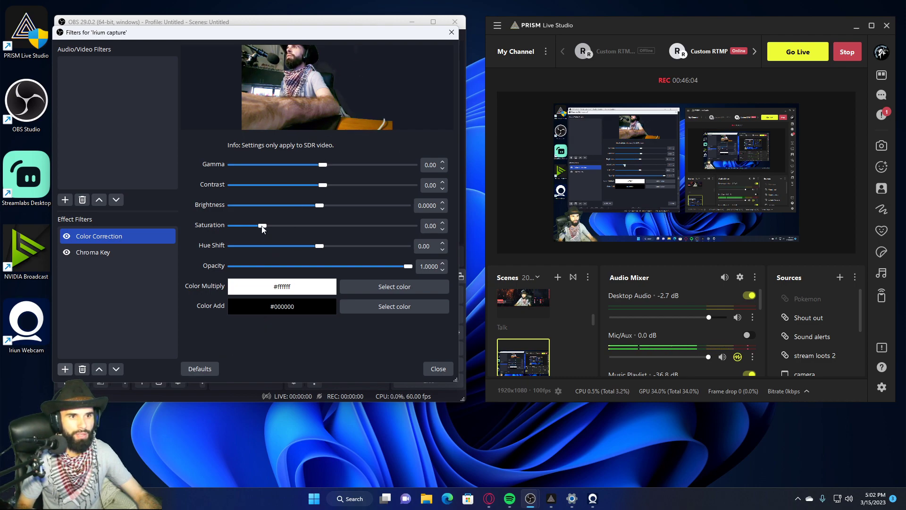
left_click_drag(261, 228, 278, 227)
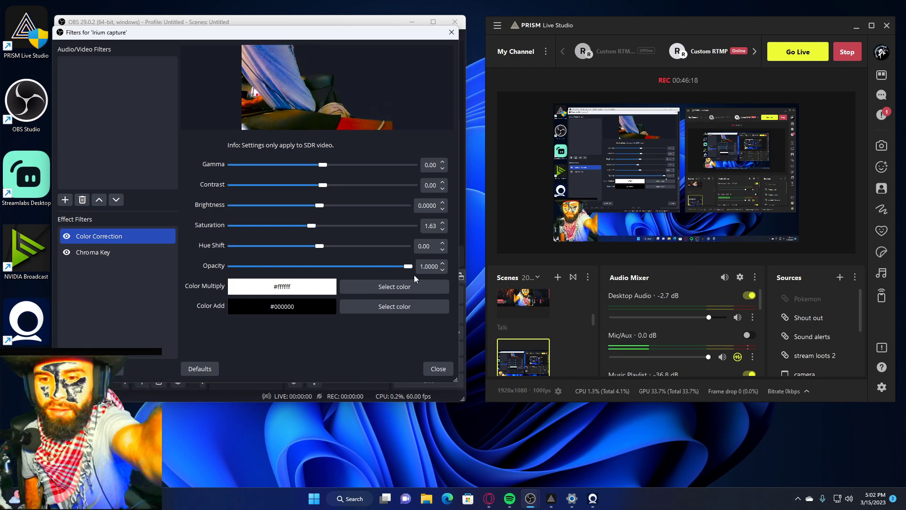
left_click(441, 369)
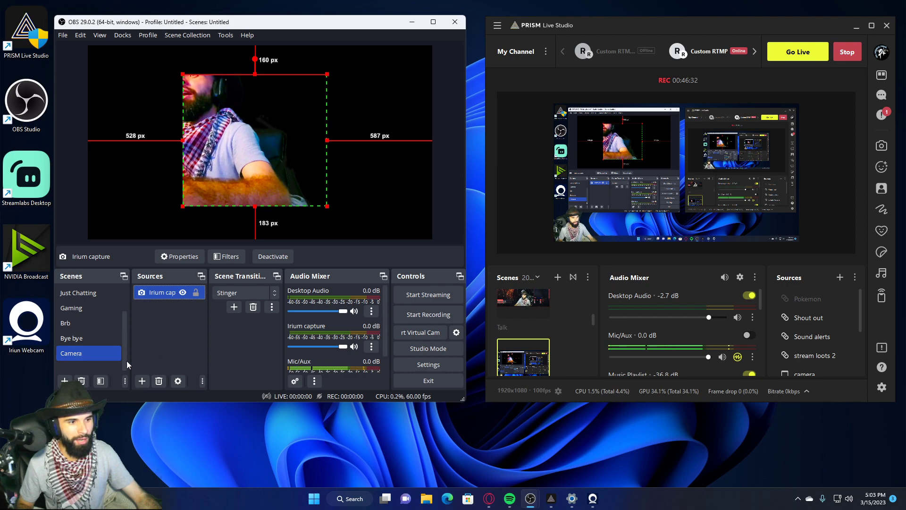
Add a Color Correction effect filter to the whole Camera scene, keeping the default filter name.
left_click(81, 338, "ctrl")
left_click(82, 352)
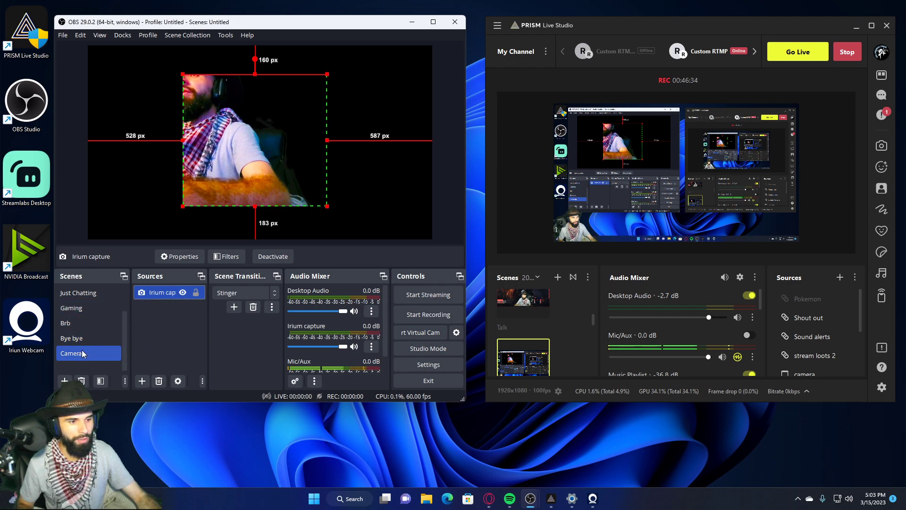
right_click(82, 352)
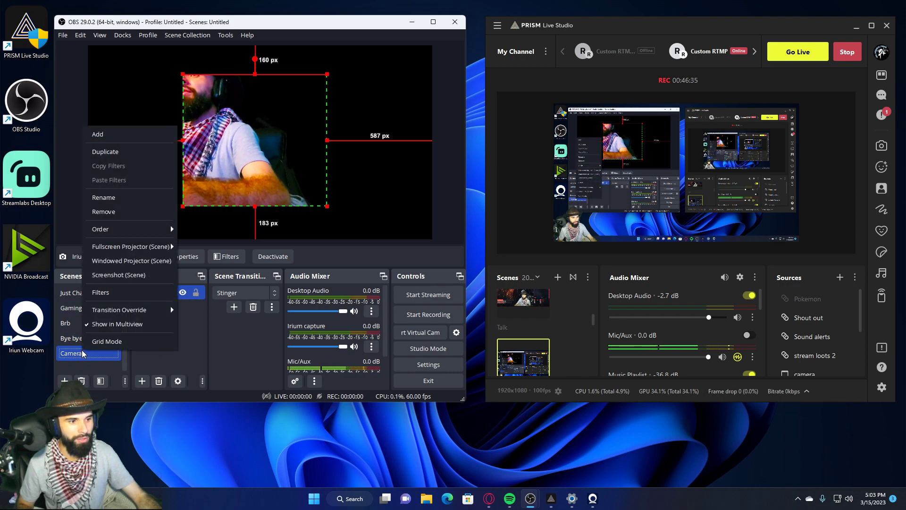
left_click(112, 293)
left_click(65, 368)
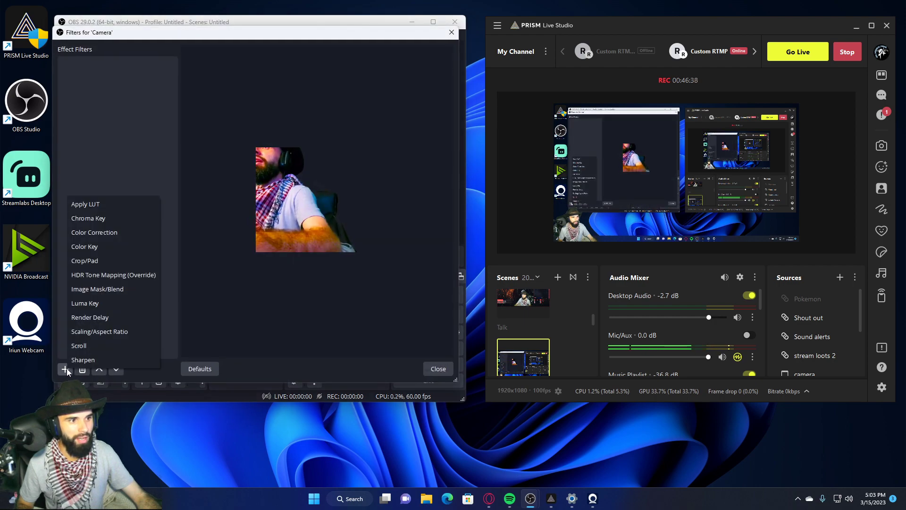
left_click(105, 230)
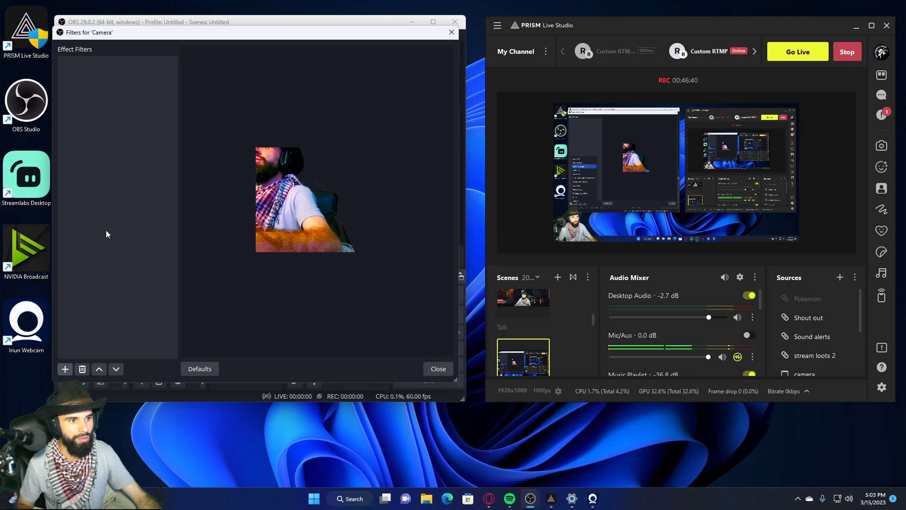
left_click(241, 222)
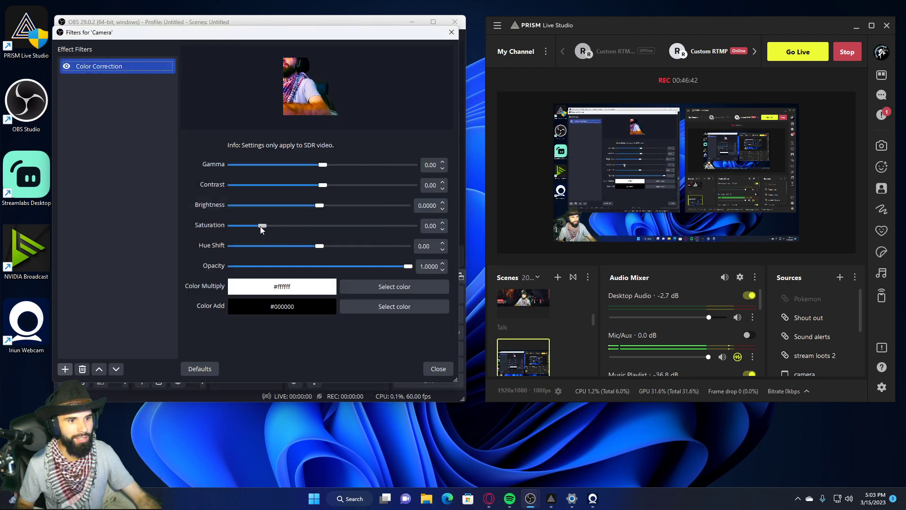
Set the Camera scene filter's saturation to -0.55, close the filters and deselect the webcam source.
left_click_drag(259, 226, 257, 228)
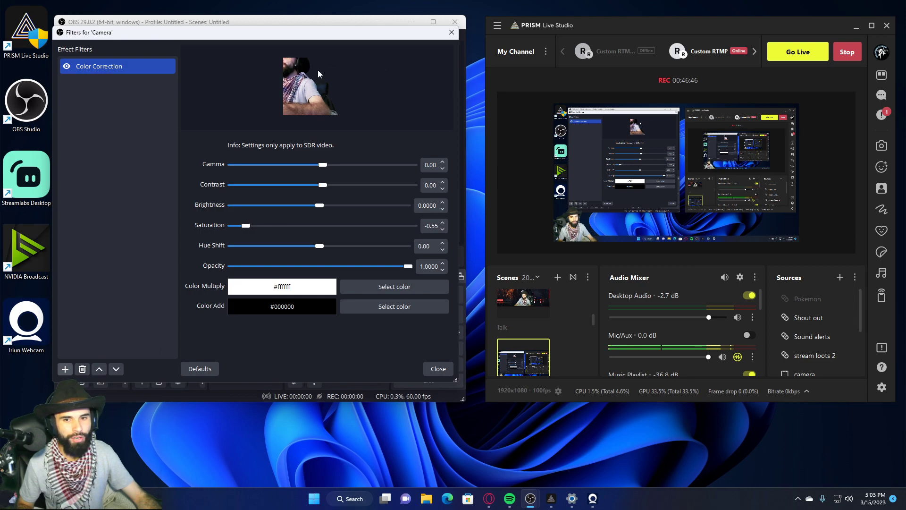
left_click(438, 369)
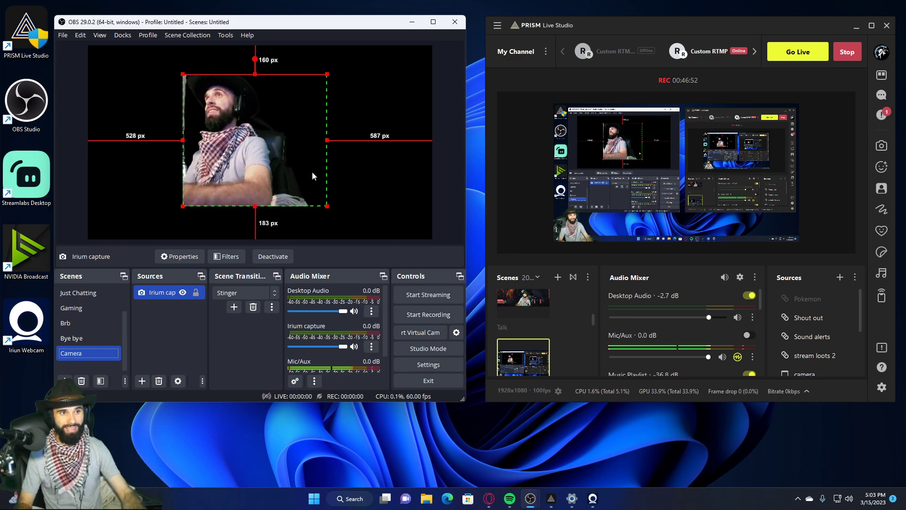
left_click(385, 192)
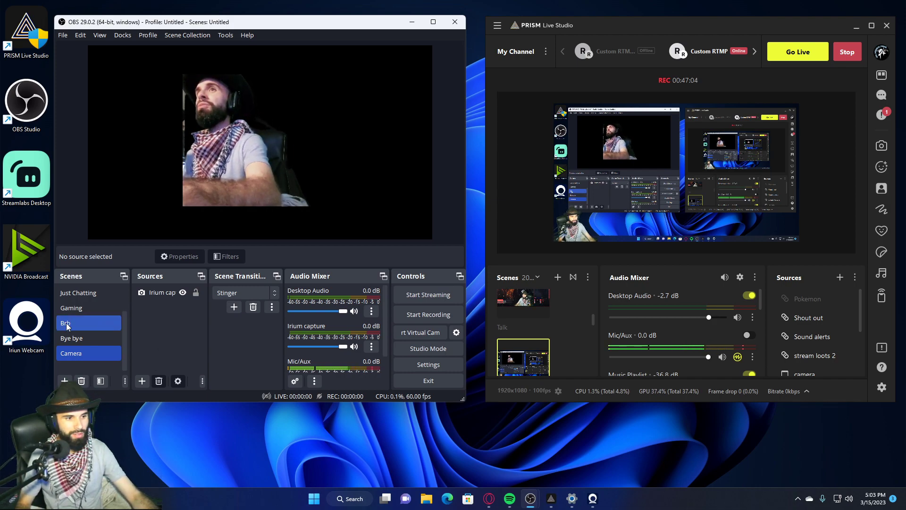
Add the existing Camera scene as a visible source in the Just Chatting scene.
scroll(78, 328, "up", 2)
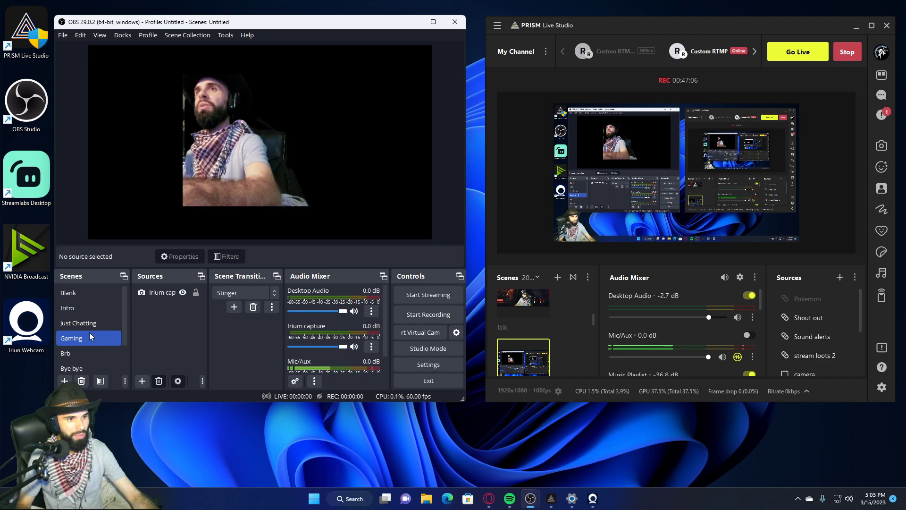
left_click(83, 323)
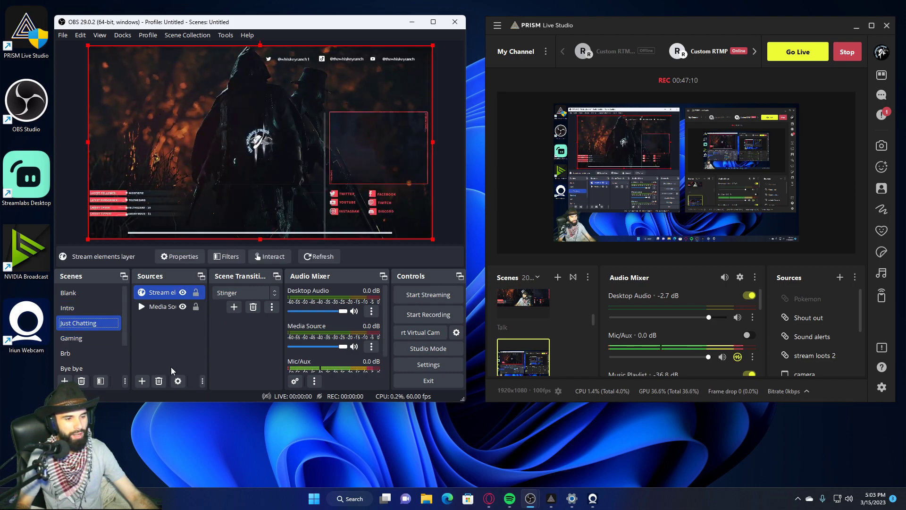
left_click(142, 381)
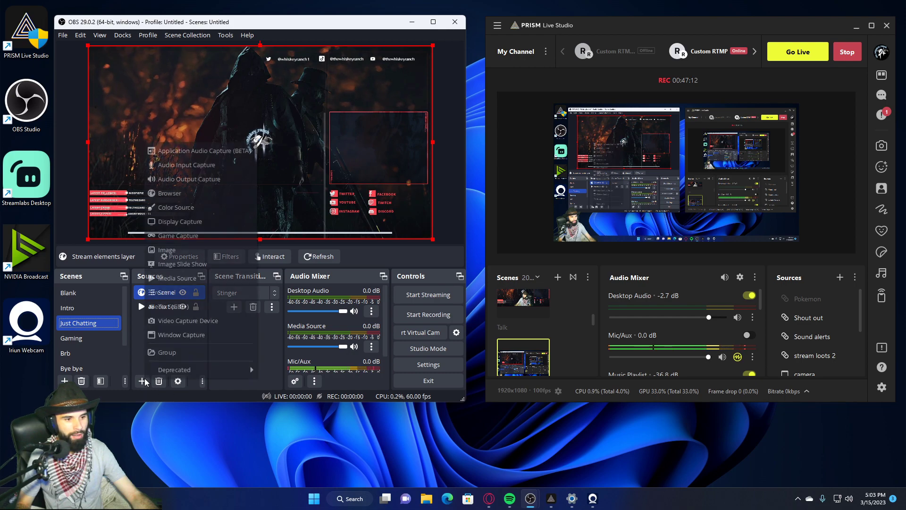
left_click(144, 383)
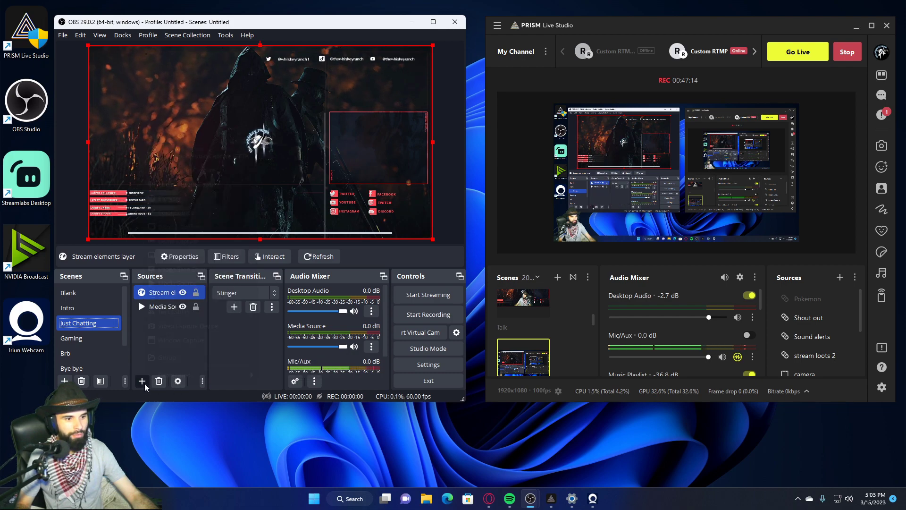
left_click(144, 383)
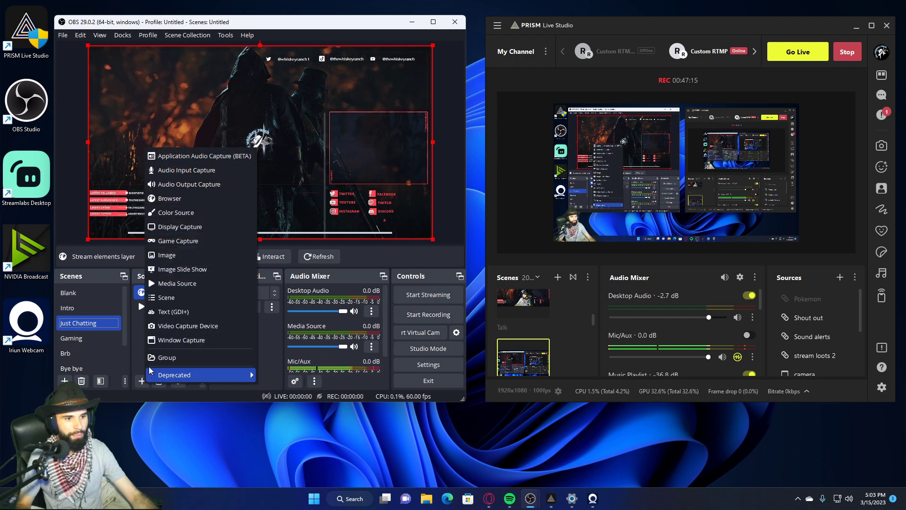
left_click(169, 299)
left_click(204, 218)
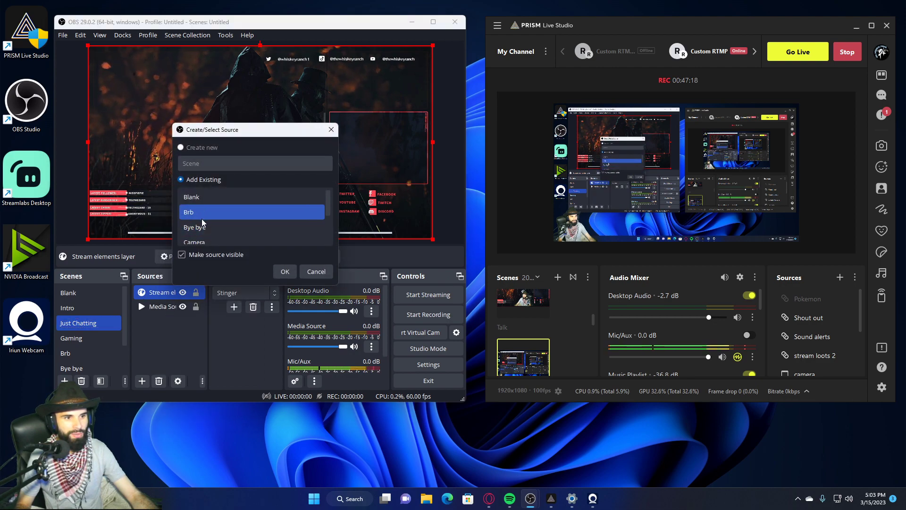
left_click(202, 197)
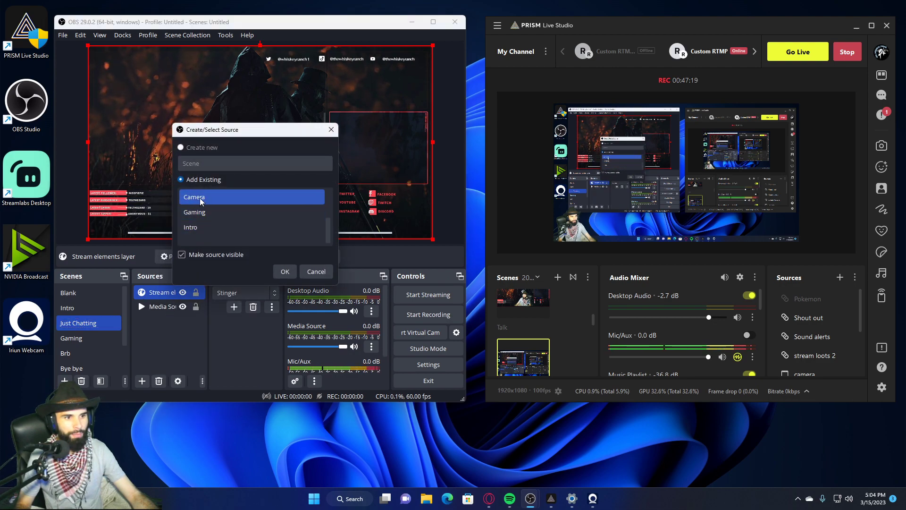
left_click(285, 272)
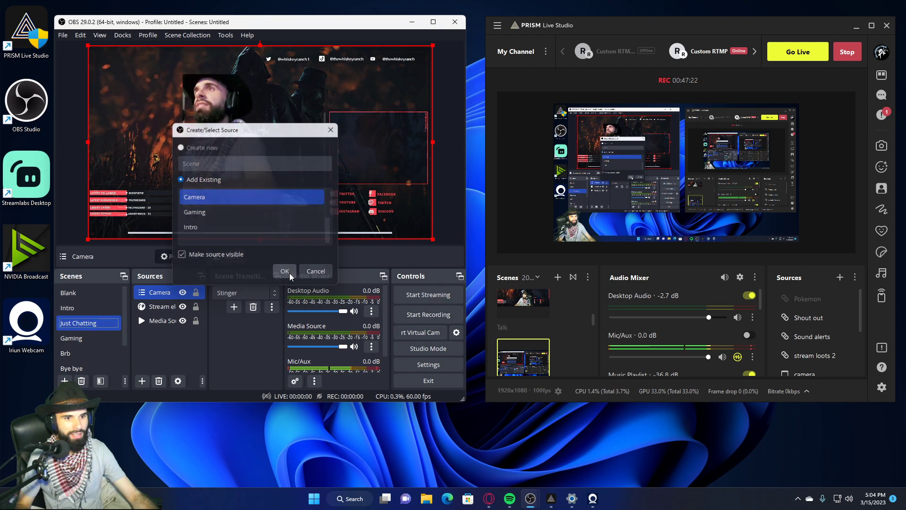
Select the Camera source, shift it slightly up, and crop its right, bottom and left sides close to the webcam image.
left_click(219, 119)
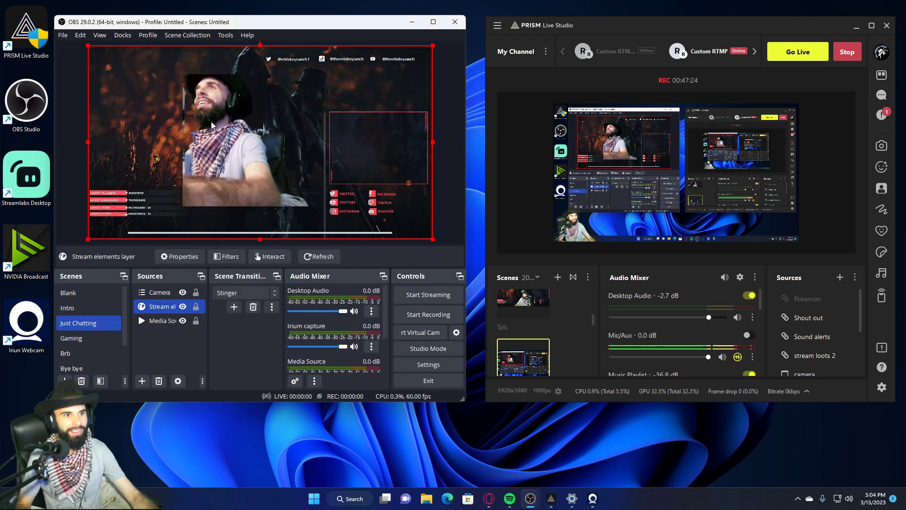
left_click(212, 121)
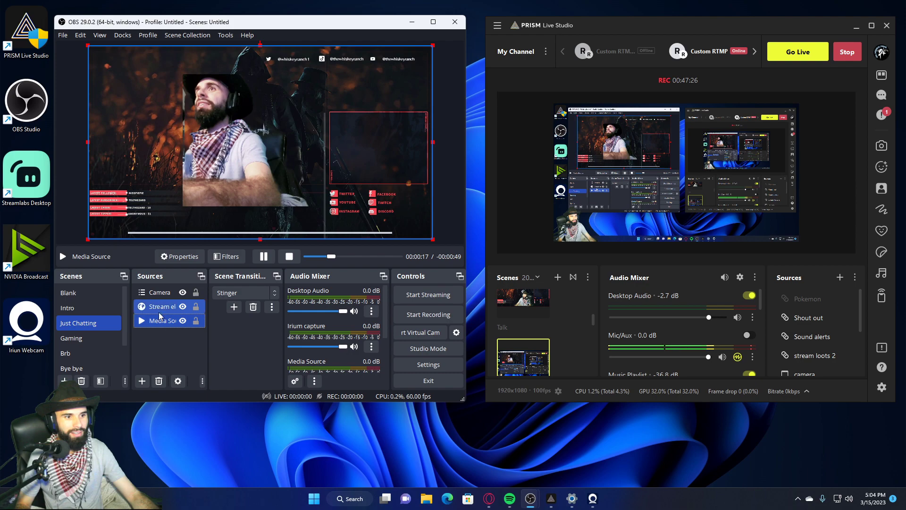
left_click(158, 292)
mouse_move(237, 153)
left_mouse_down()
mouse_move(236, 168)
mouse_move(237, 139)
left_mouse_up()
left_click_drag(432, 224, 331, 193)
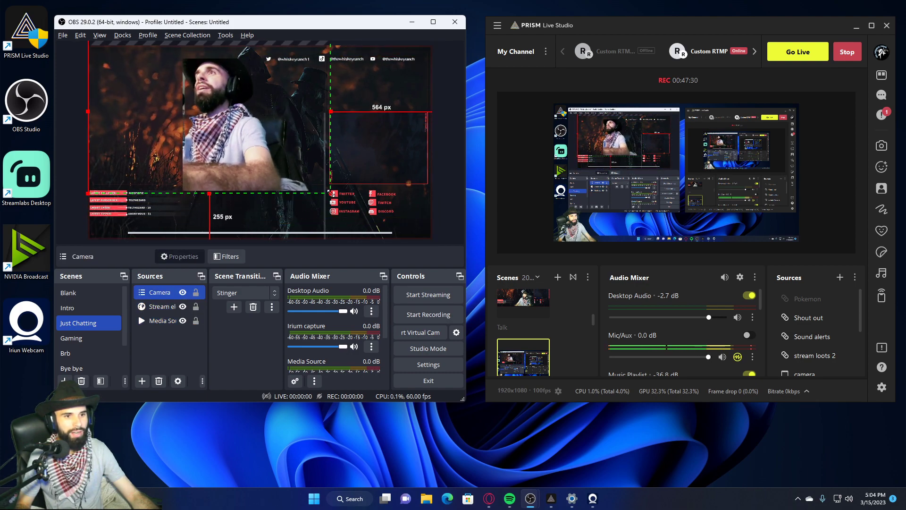
left_click_drag(89, 193, 182, 188)
Crop the empty top of the Camera source and place it about 533 px from the canvas's left edge and 334 px from its top.
left_click_drag(256, 94, 261, 145)
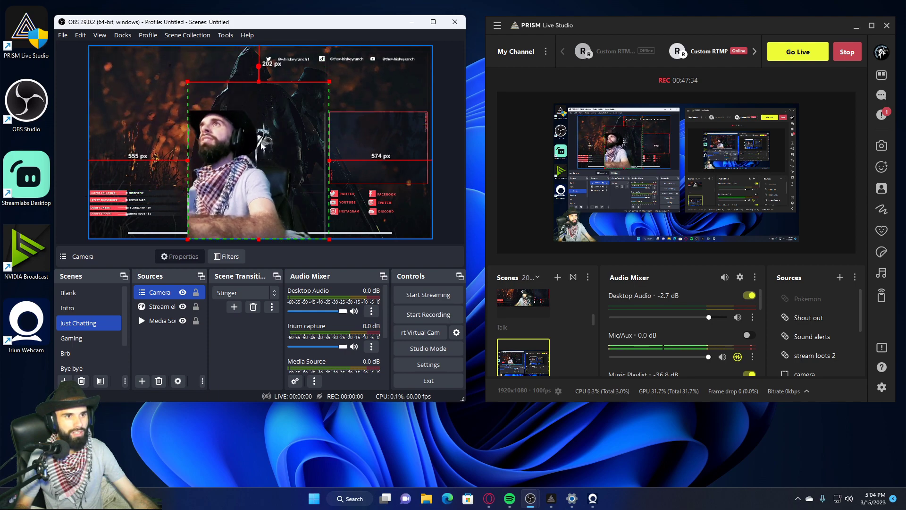
left_click_drag(258, 80, 253, 111)
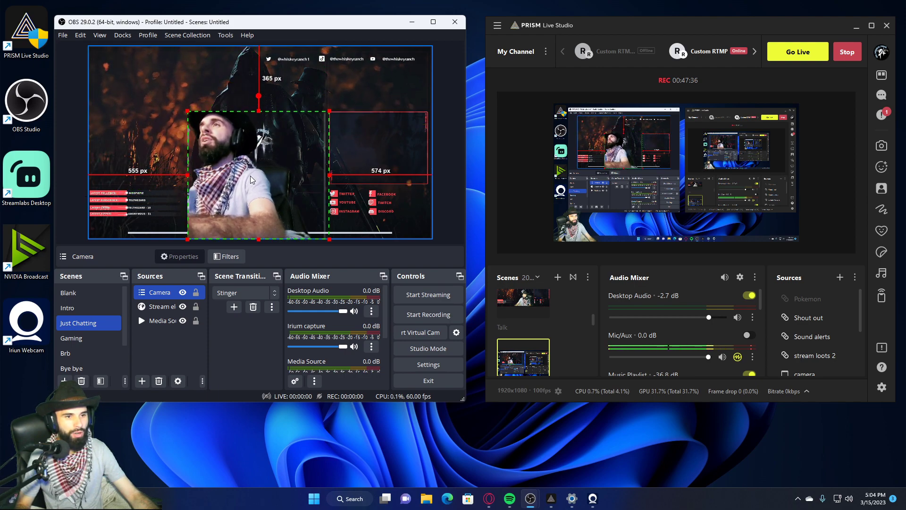
mouse_move(252, 179)
left_mouse_down()
mouse_move(248, 150)
mouse_move(245, 166)
left_mouse_up()
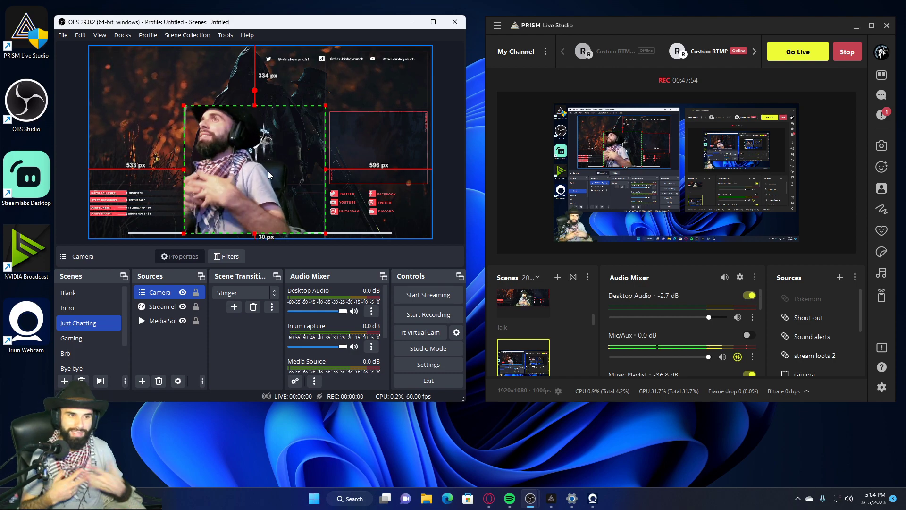
Launch NVIDIA Broadcast and quit Iriun Webcam completely, including its background process.
double_click(17, 255)
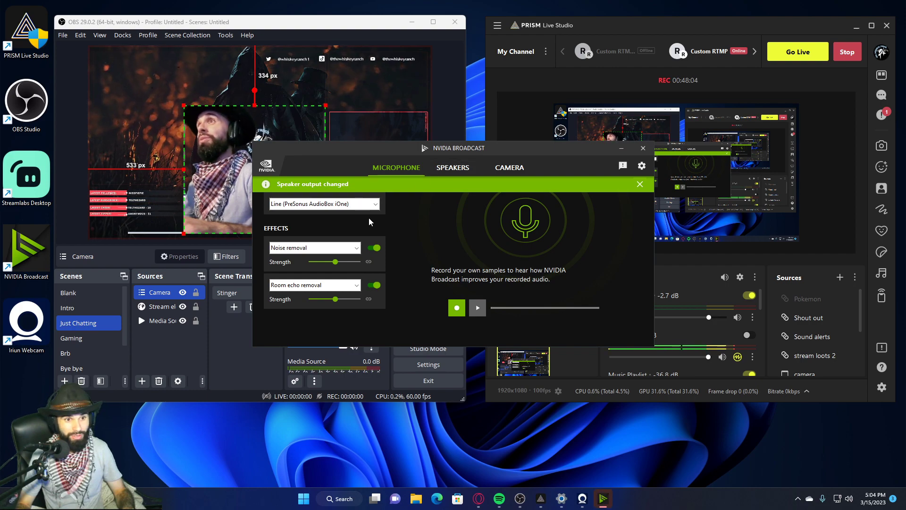
left_click(582, 499)
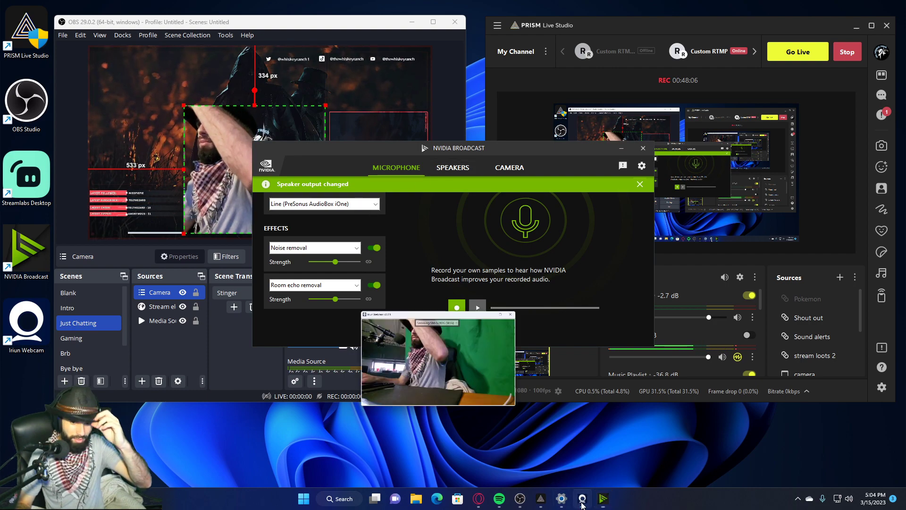
left_click(437, 118)
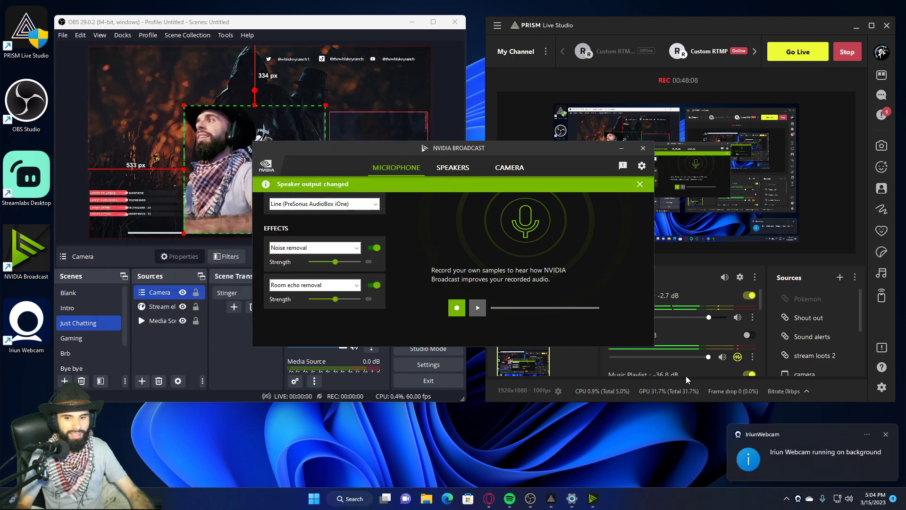
left_click(885, 434)
left_click(798, 499)
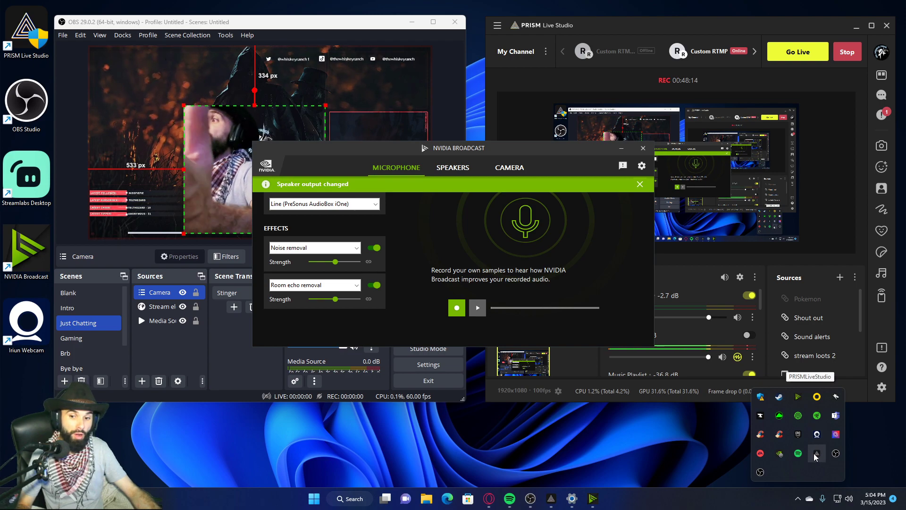
right_click(821, 442)
left_click(801, 435)
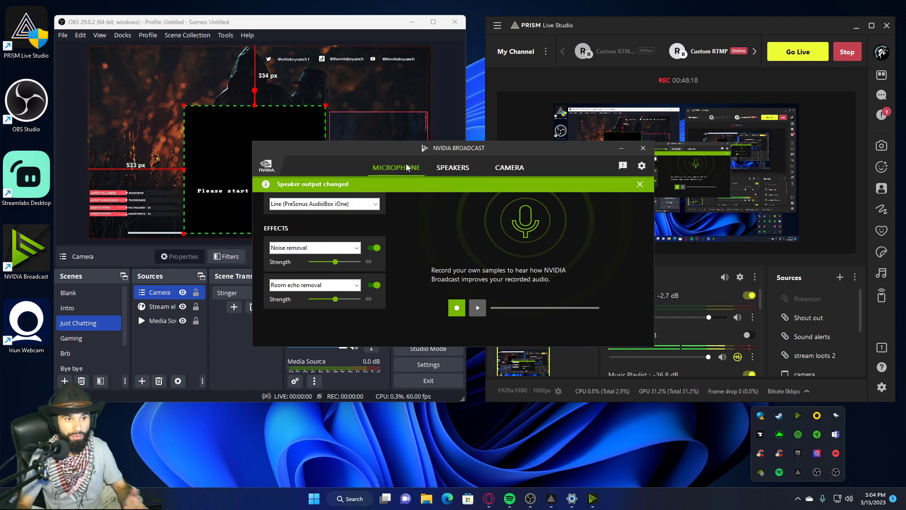
Move the NVIDIA Broadcast window away from the OBS preview and open its camera settings.
left_click(404, 149)
left_click_drag(476, 150, 555, 213)
left_click(589, 233)
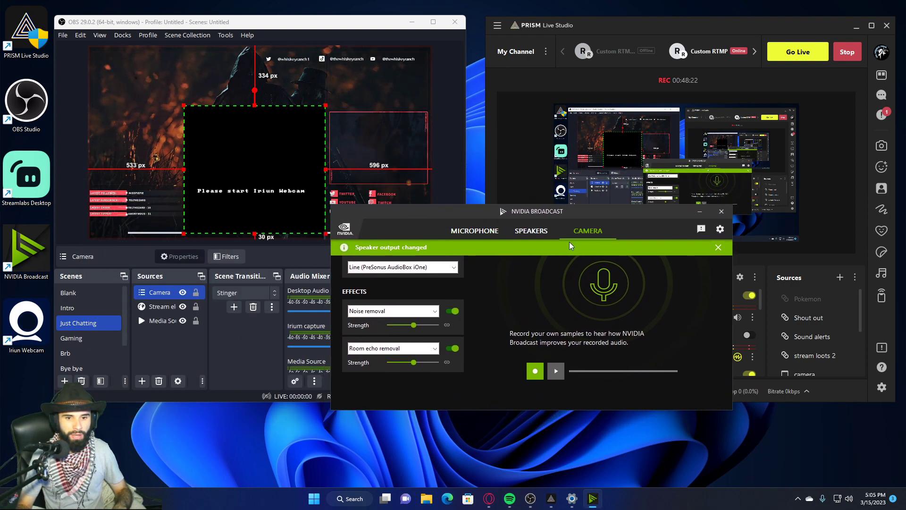
Launch Iriun Webcam, leave it running in the background, and check the camera source choices in NVIDIA Broadcast.
left_click(435, 285)
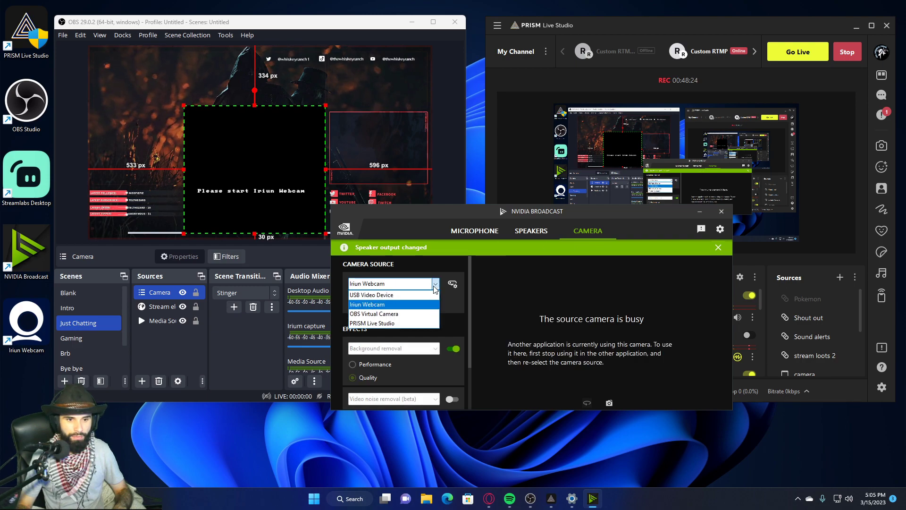
left_click(435, 289)
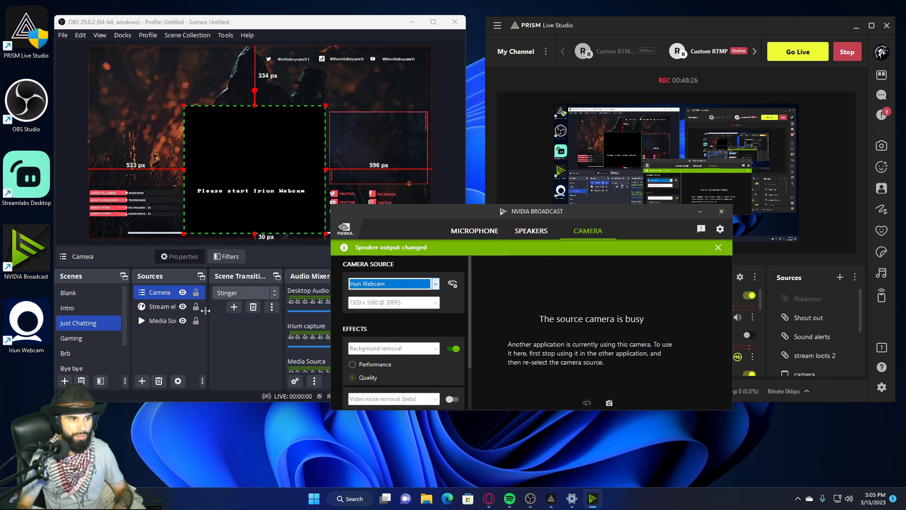
double_click(24, 320)
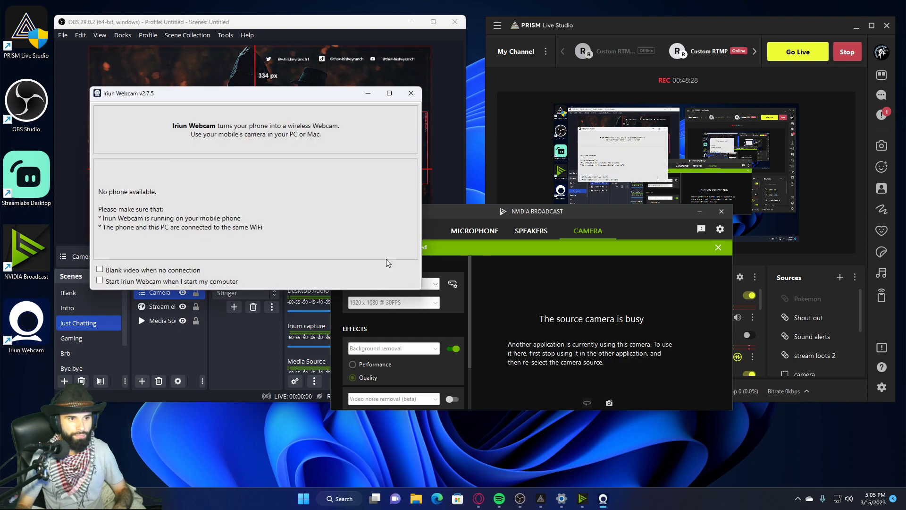
left_click(409, 92)
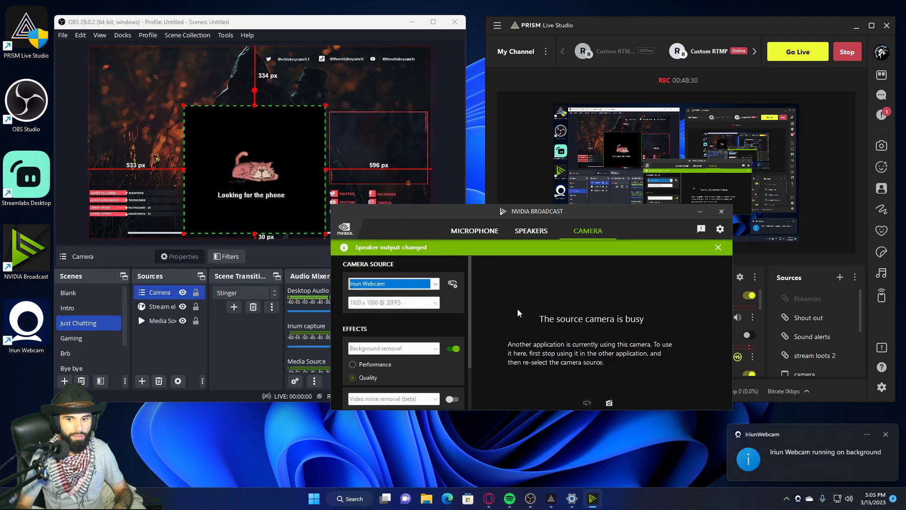
left_click(436, 284)
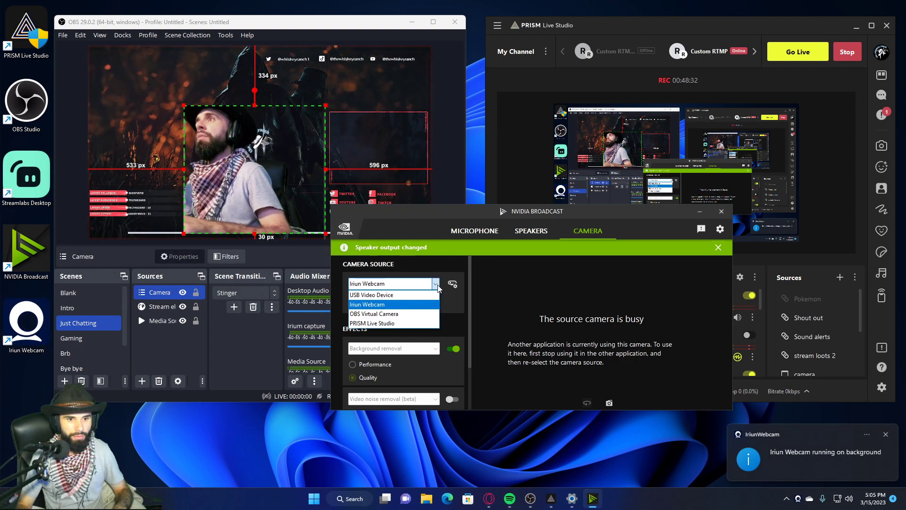
left_click(438, 285)
Set the device of the Irium capture source in the Camera scene to Camera (NVIDIA Broadcast).
double_click(162, 295)
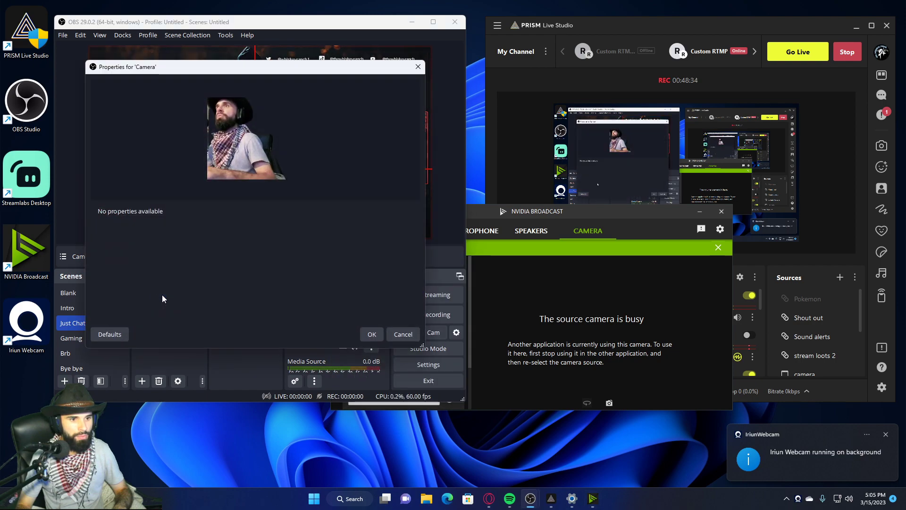
left_click(403, 334)
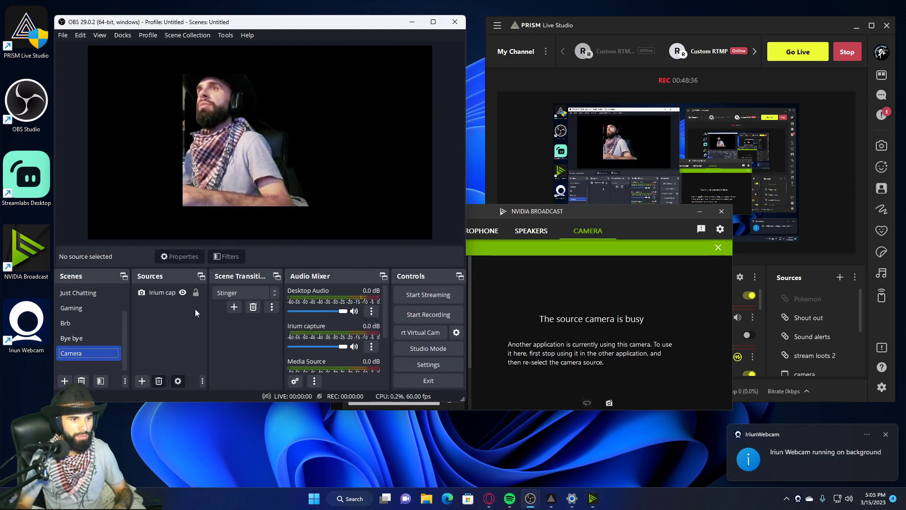
double_click(171, 291)
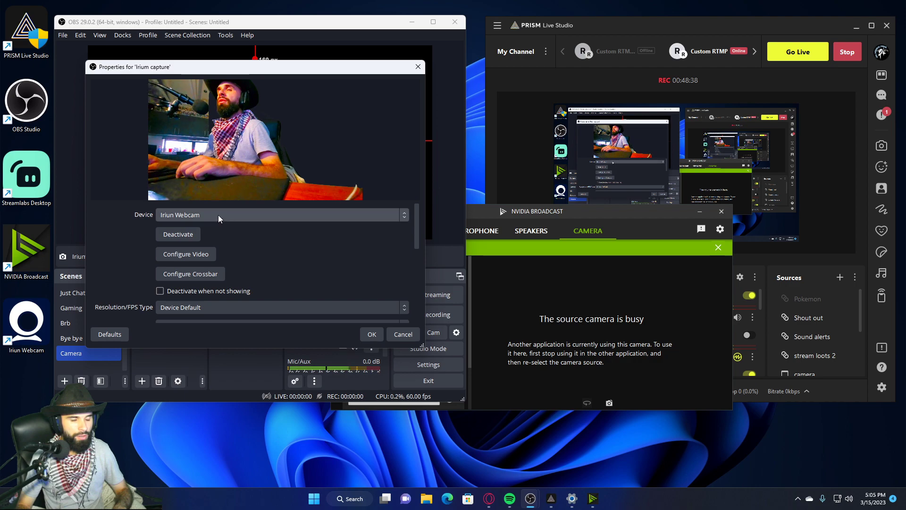
left_click(218, 215)
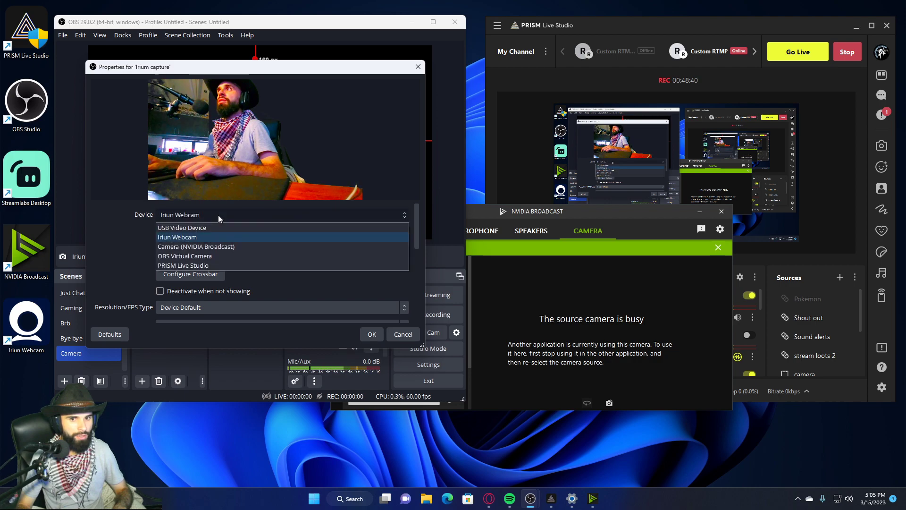
left_click(191, 245)
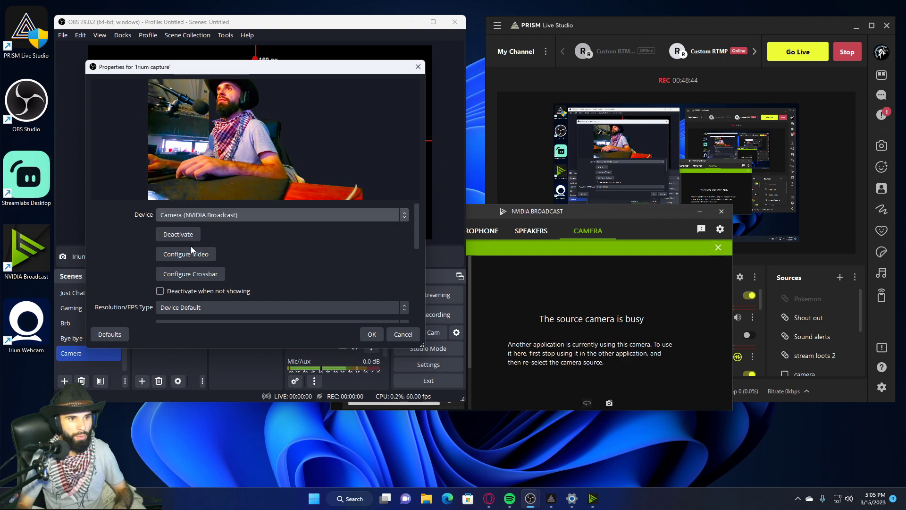
left_click(372, 334)
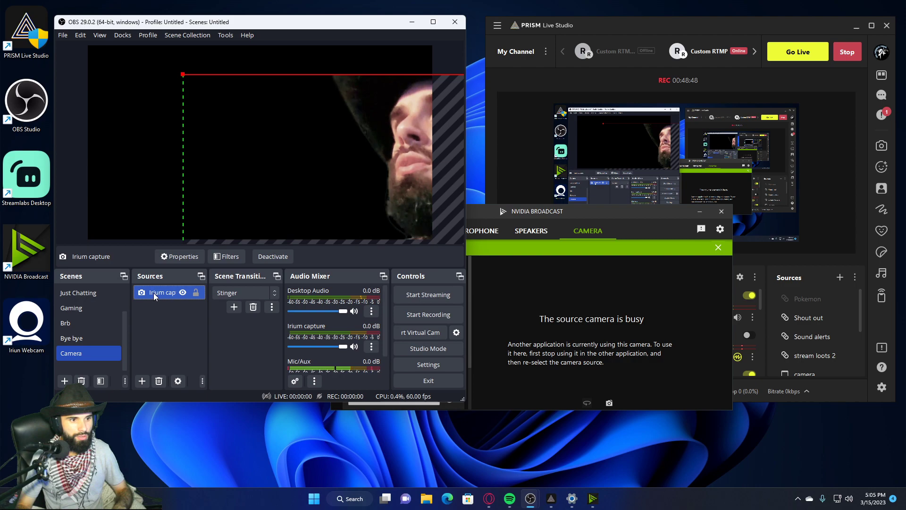
double_click(154, 292)
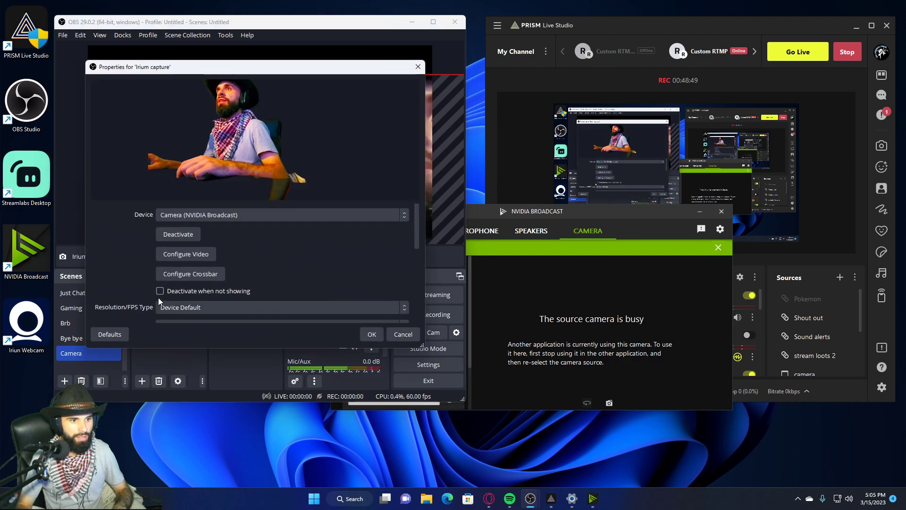
left_click(189, 214)
left_click(189, 214)
left_click(371, 334)
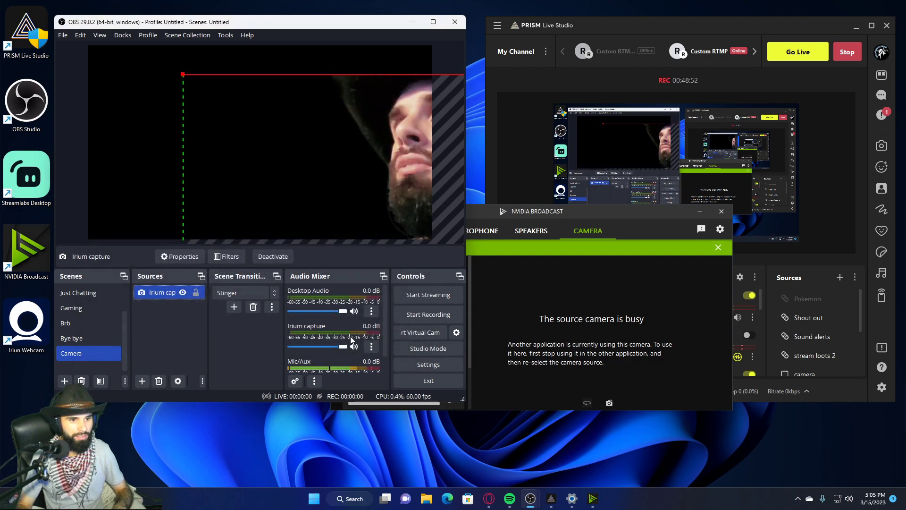
Shrink the Irium capture and place it about 227 px from the canvas's left edge and 62 px from its top.
left_click_drag(183, 75, 162, 90)
left_click_drag(120, 66, 269, 159)
left_click_drag(325, 188, 184, 87)
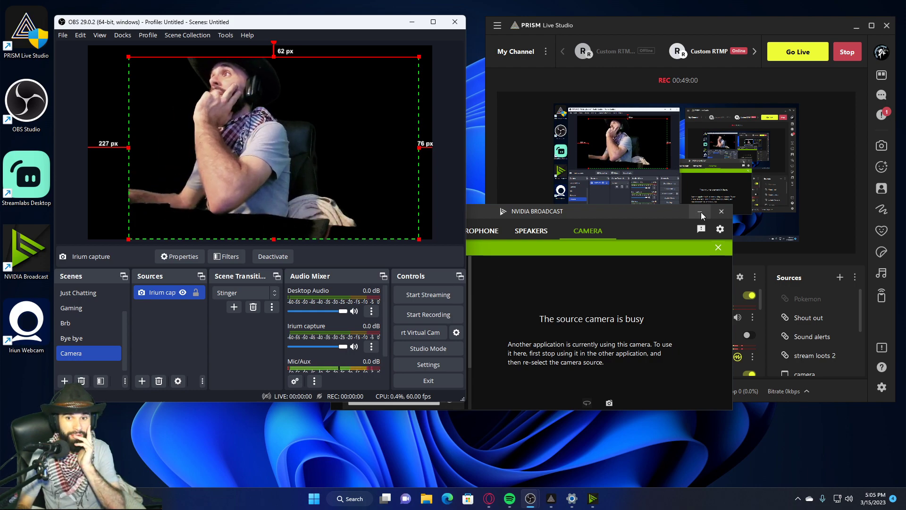
Reselect Iriun Webcam as the camera source in NVIDIA Broadcast and dismiss the notification.
left_click(593, 226)
left_click(394, 283)
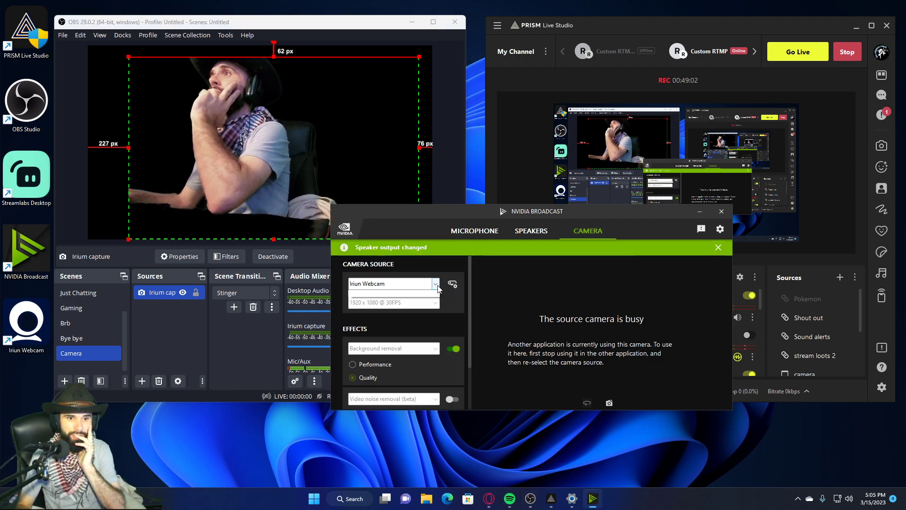
left_click(410, 302)
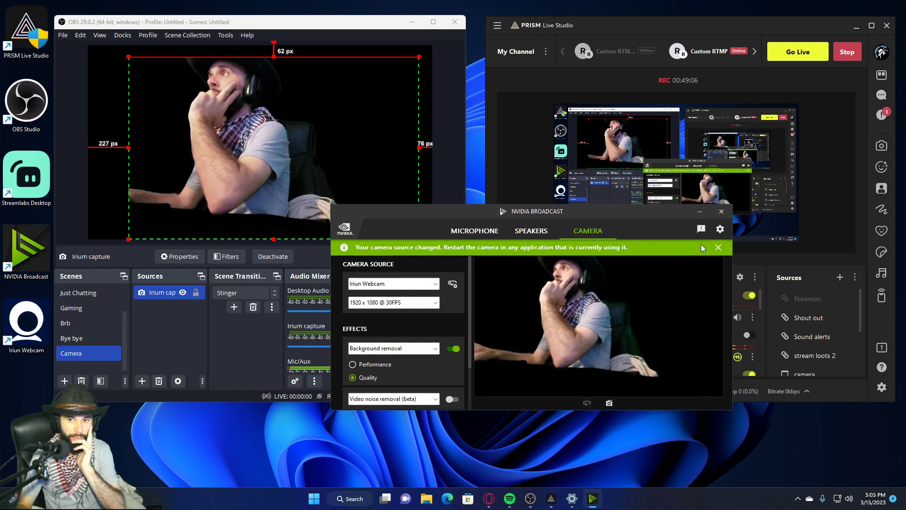
left_click(718, 247)
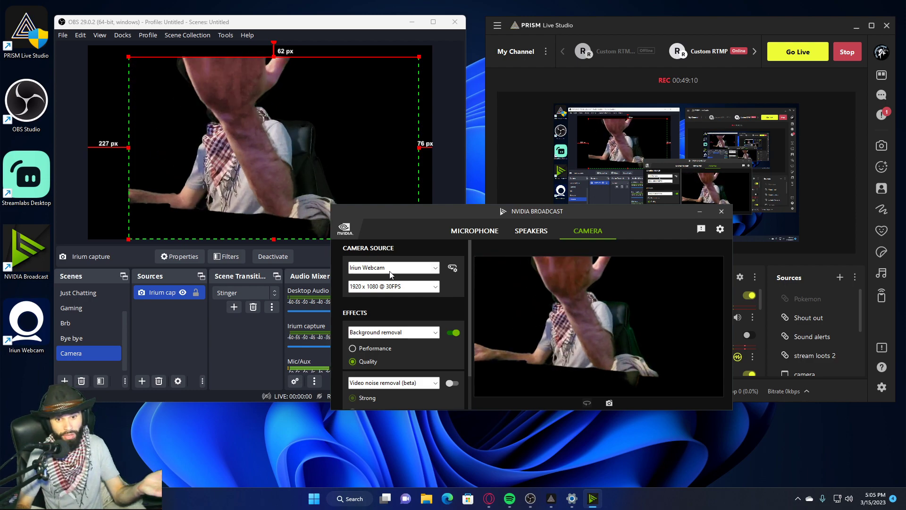
Set the Iriun Webcam resolution in NVIDIA Broadcast to 3840 x 2160 @ 60FPS.
left_click(429, 287)
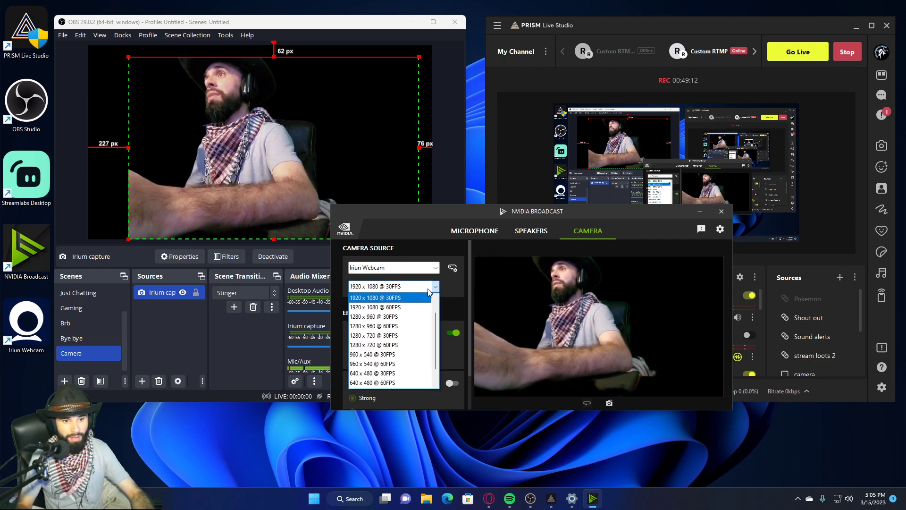
left_click(428, 291)
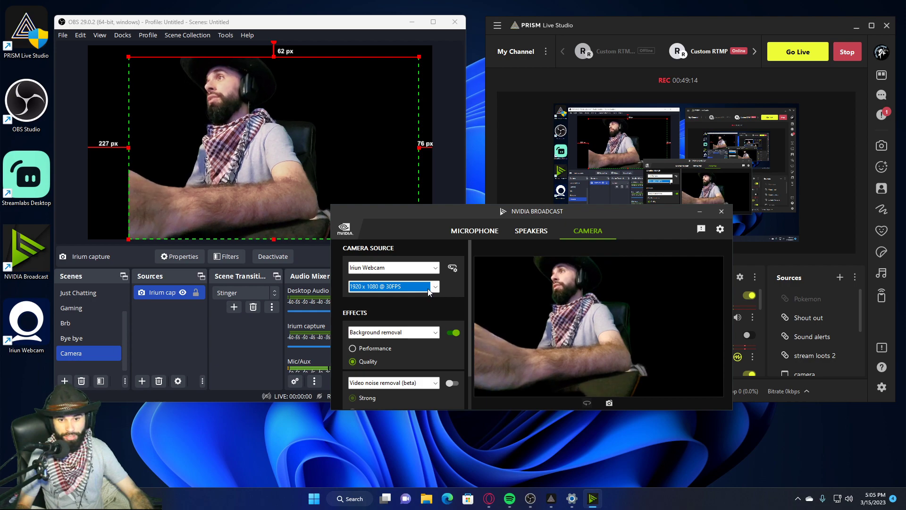
left_click(429, 289)
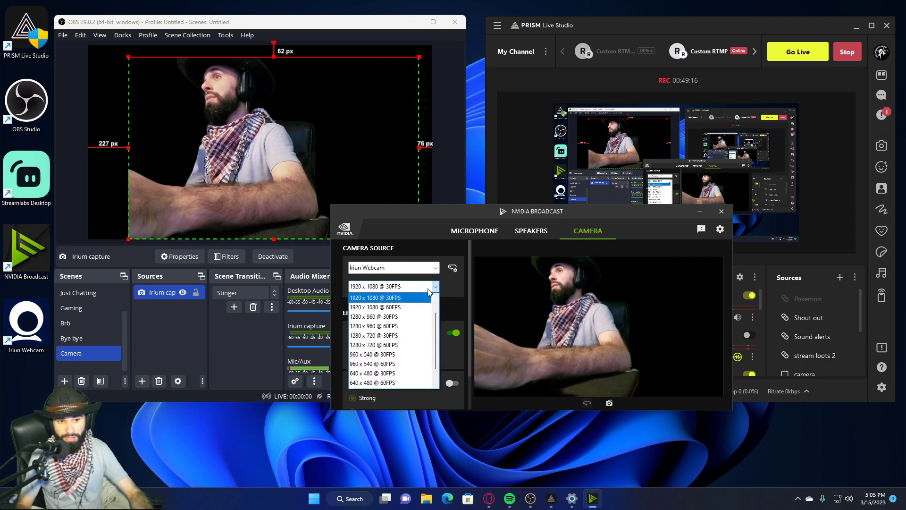
left_click(429, 289)
left_click(429, 289)
scroll(415, 314, "up", 1)
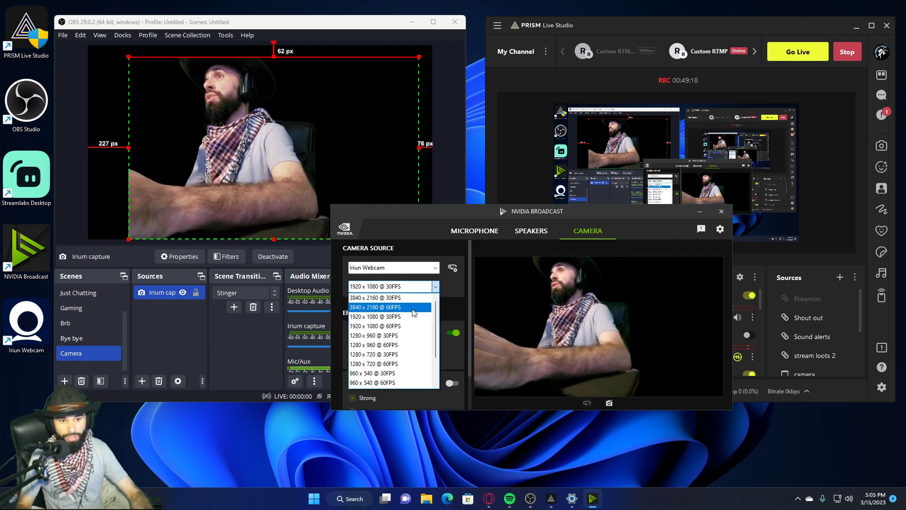
left_click(402, 297)
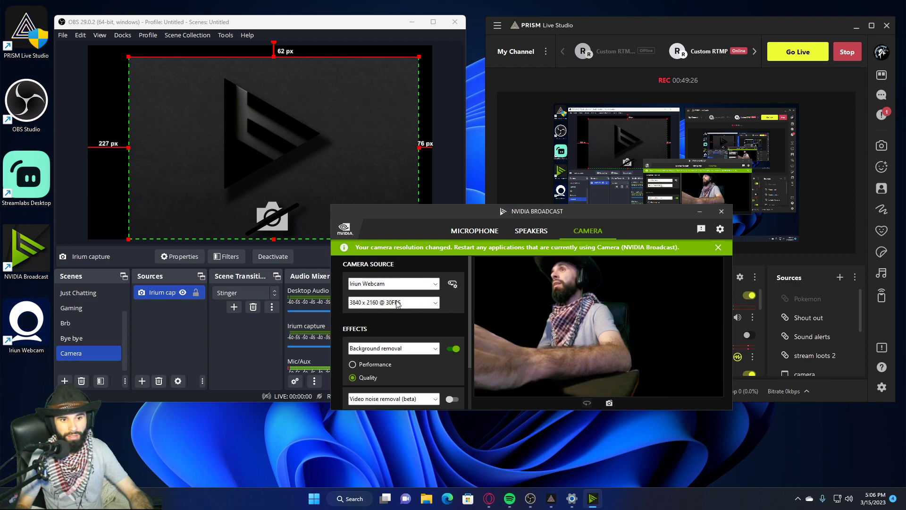
left_click(396, 303)
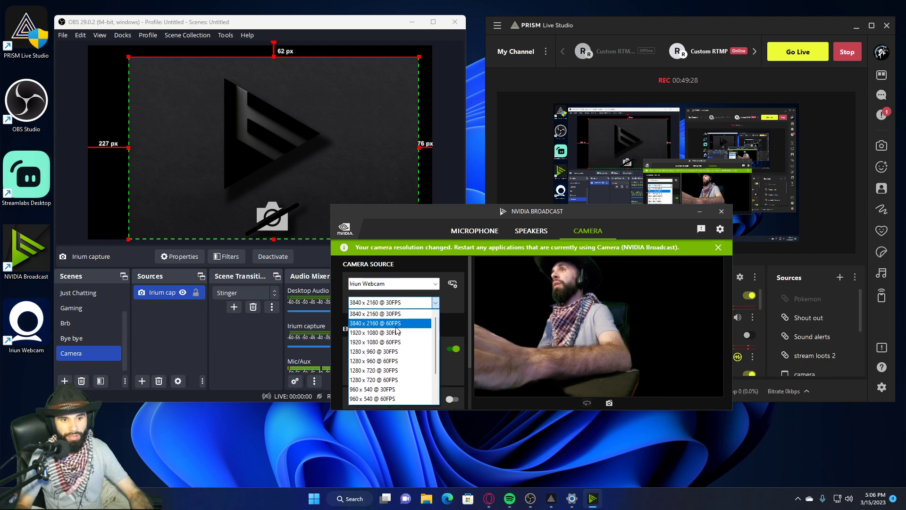
left_click(398, 325)
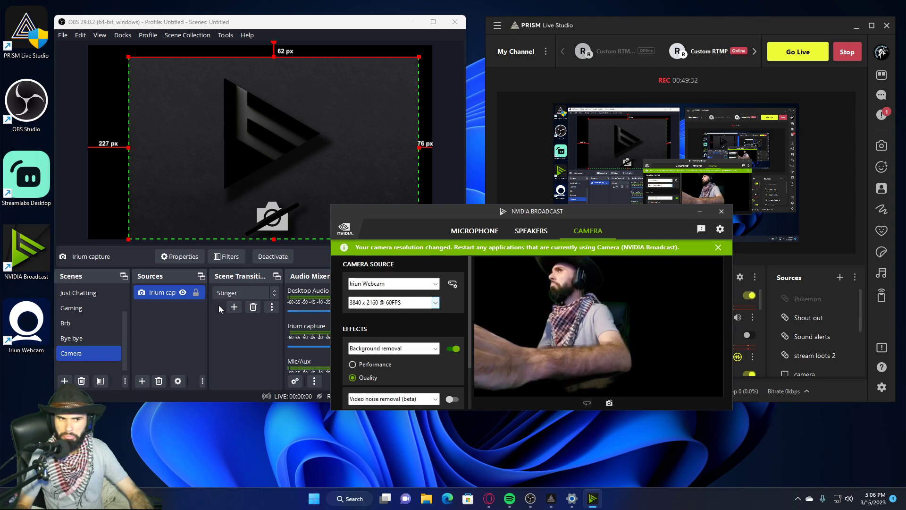
Reactivate the Irium capture in OBS and shrink it to about 309 px from the canvas's left edge and 160 px from its top.
double_click(158, 293)
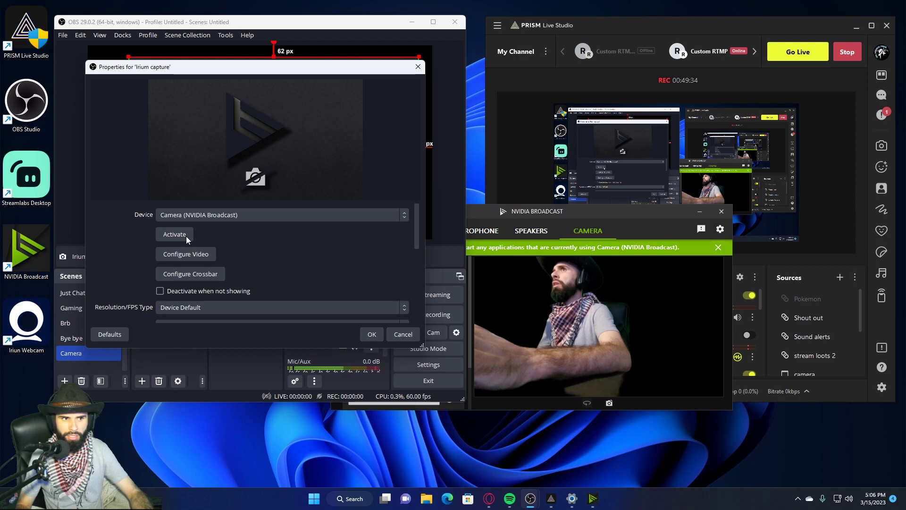
left_click(371, 334)
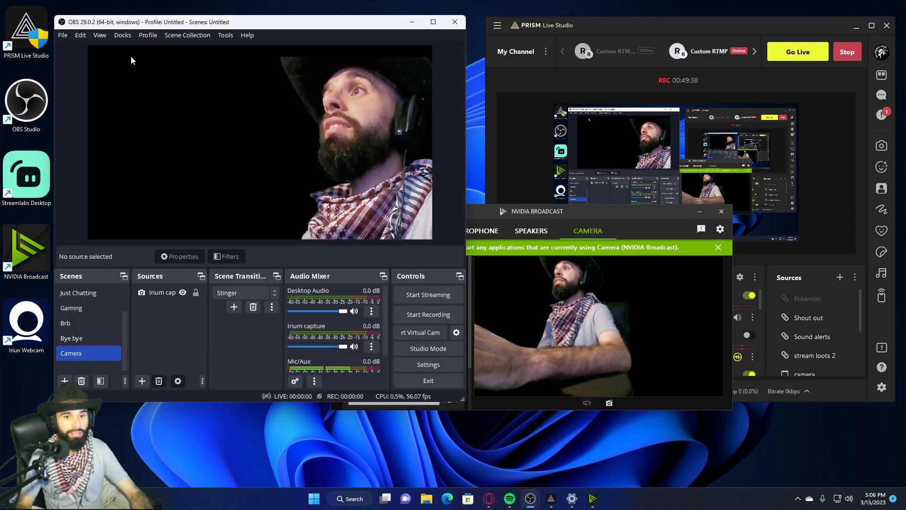
left_click(150, 73)
left_click_drag(150, 74, 259, 135)
left_click_drag(314, 180, 204, 124)
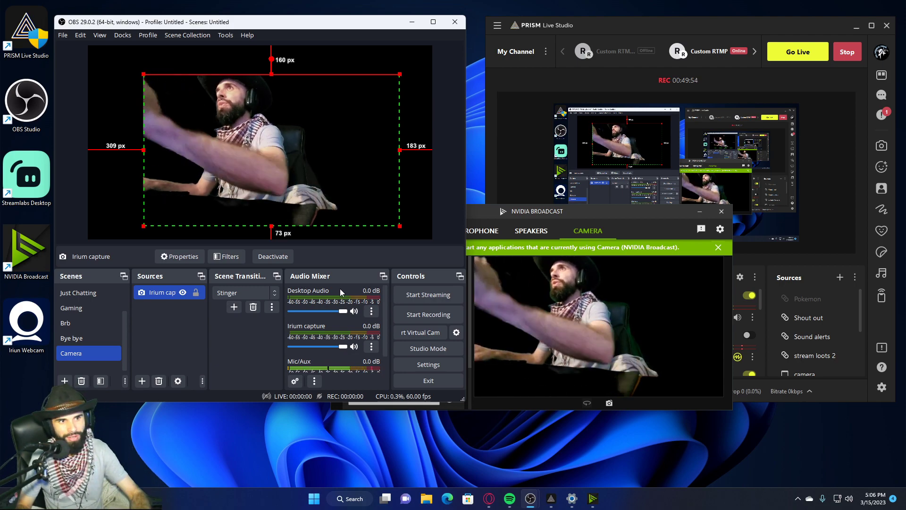
Review the filters applied to the Irium capture source and to the Camera scene.
right_click(155, 293)
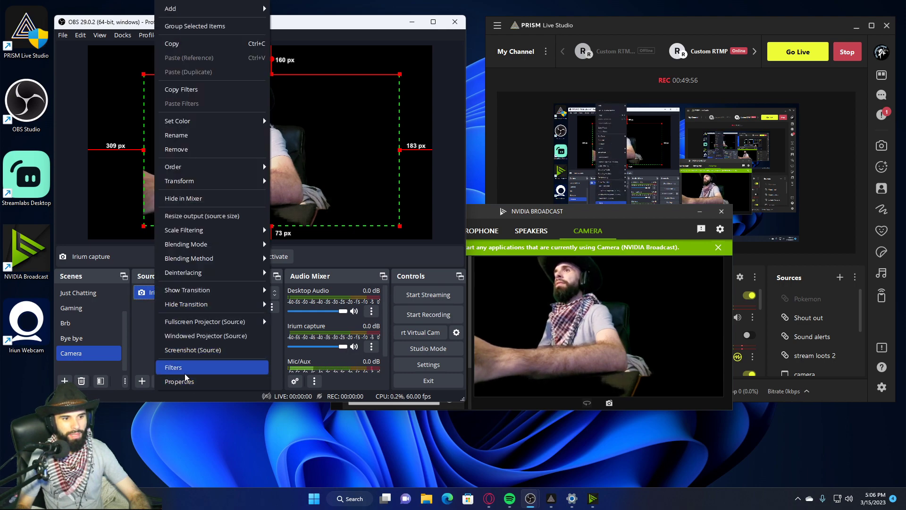
left_click(184, 368)
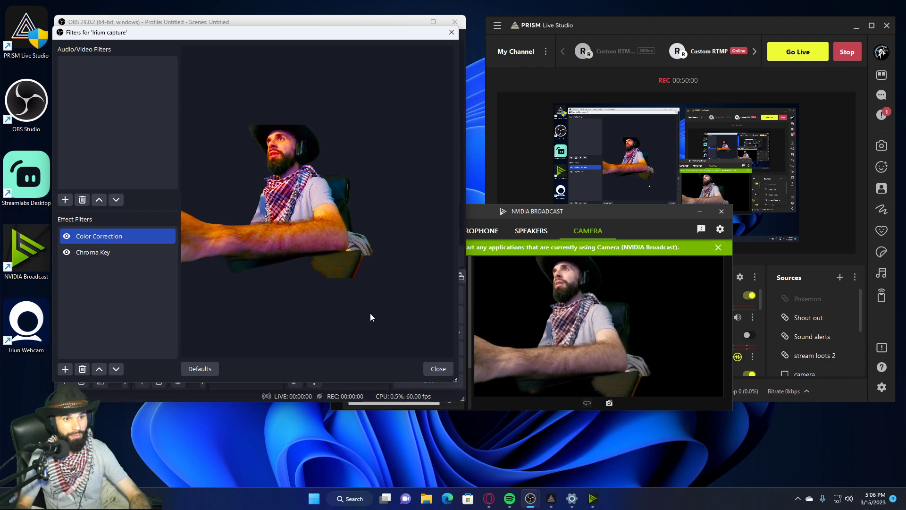
left_click(432, 365)
right_click(83, 355)
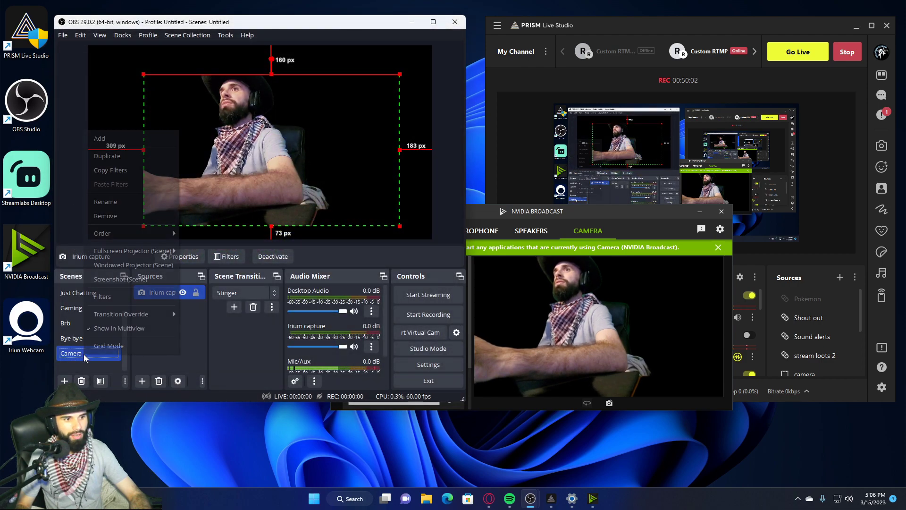
left_click(103, 298)
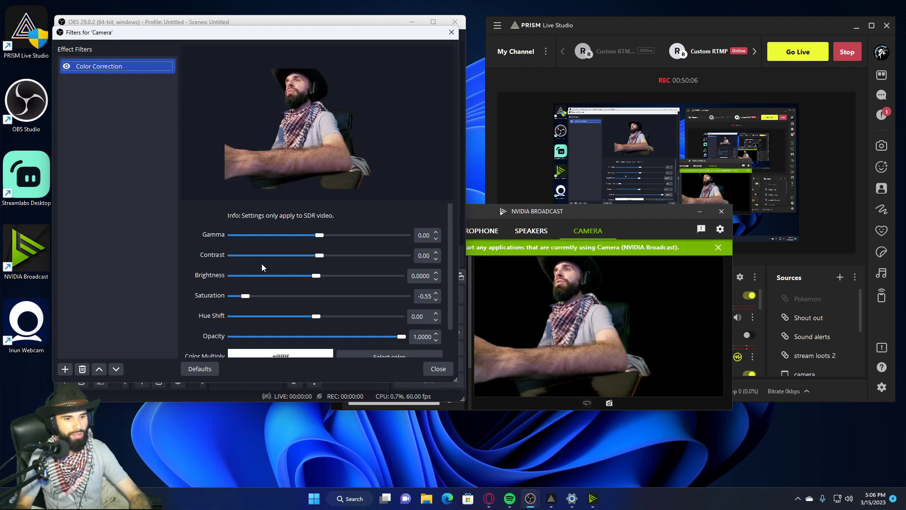
left_click(452, 33)
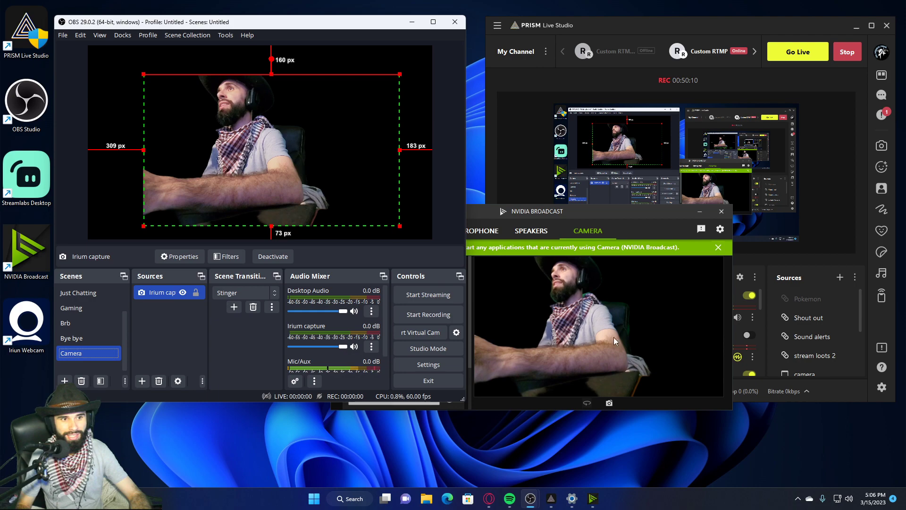
Inspect the webcam's camera properties in NVIDIA Broadcast and close the dialog.
left_click(570, 208)
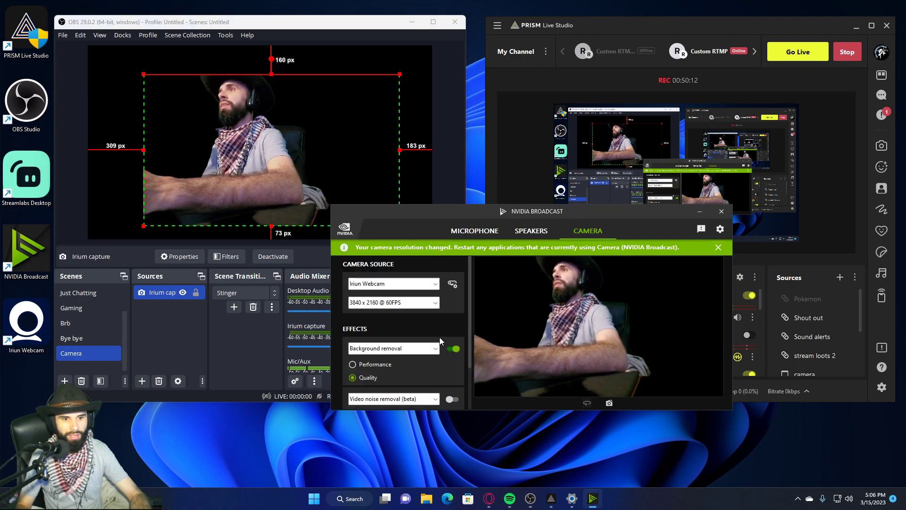
left_click(452, 283)
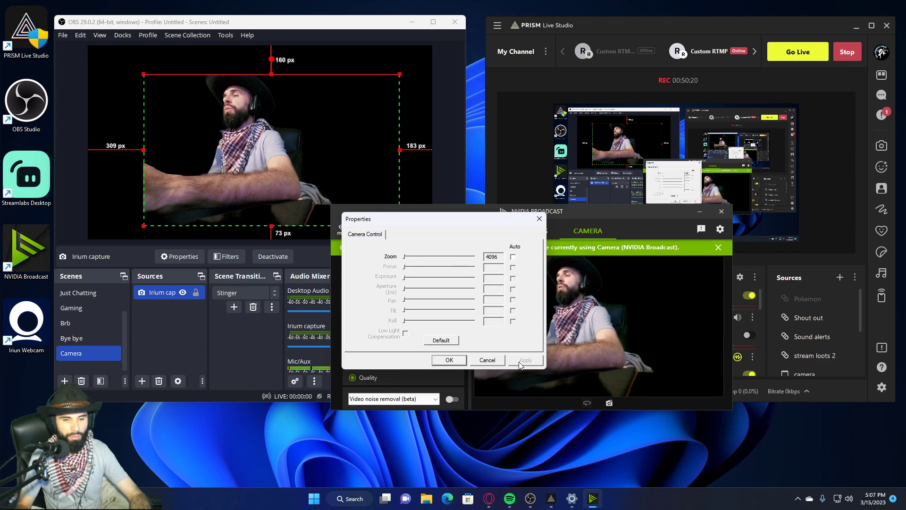
left_click(453, 359)
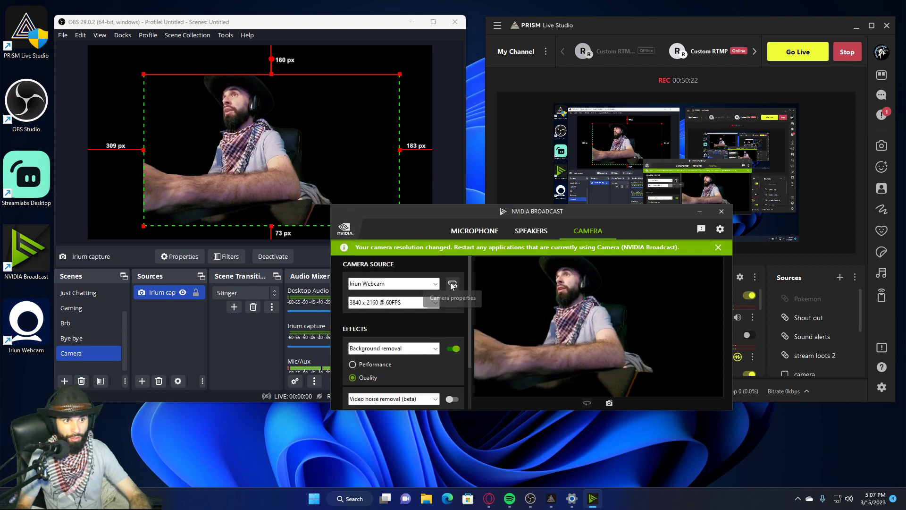
Check the webcam's camera properties once more, and switch the camera effect from background removal to Background blur.
left_click(451, 284)
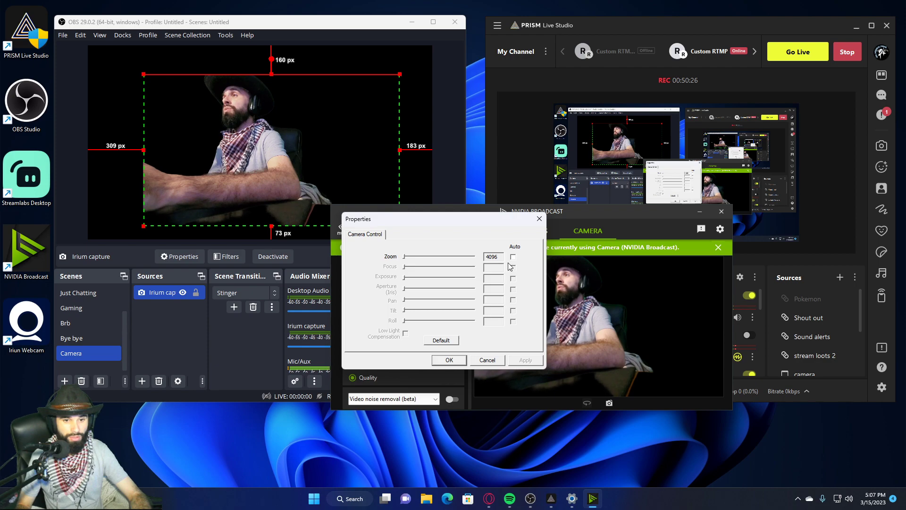
left_click(449, 359)
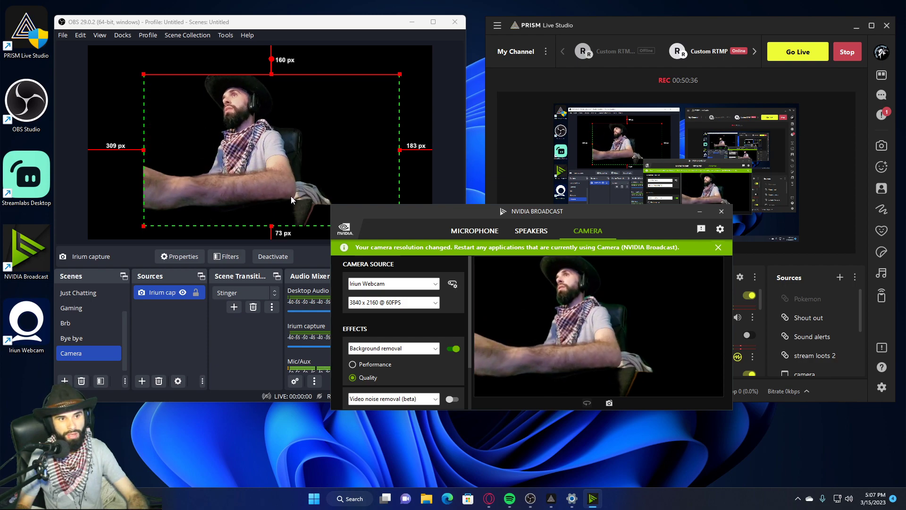
scroll(381, 321, "down", 1)
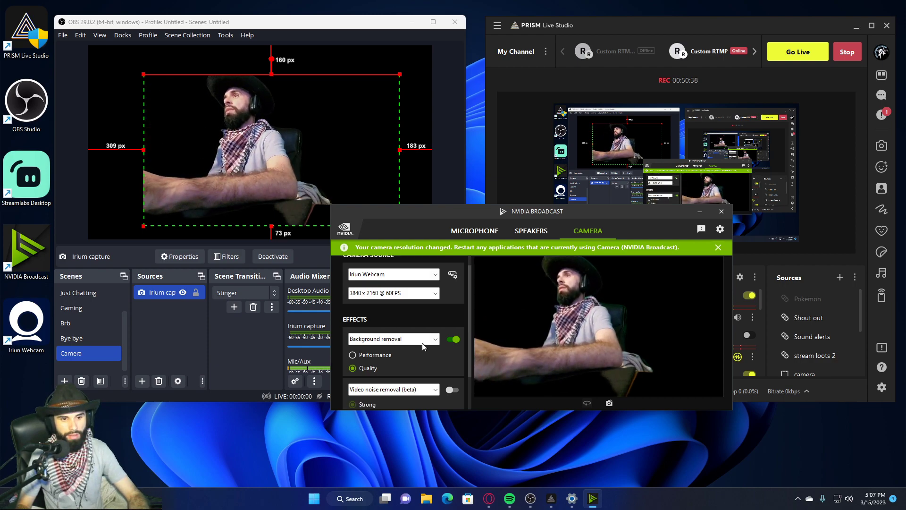
left_click(383, 339)
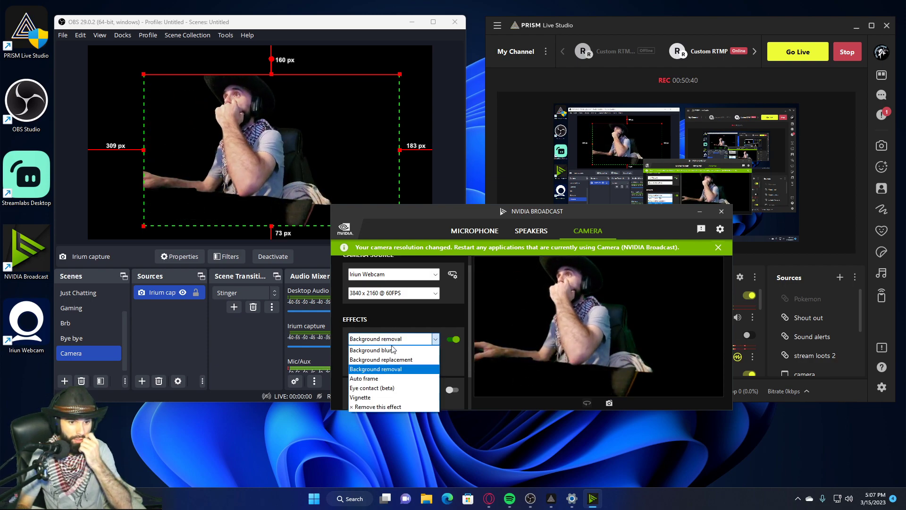
left_click(387, 348)
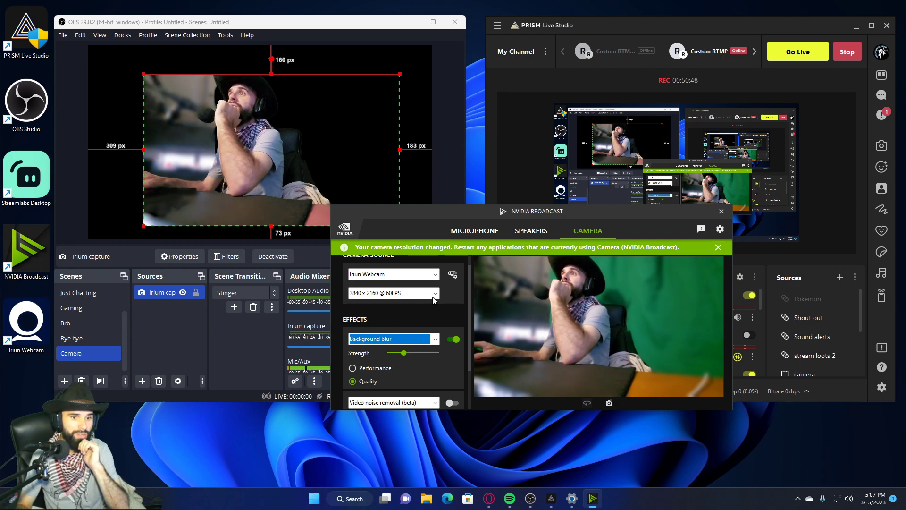
Set the camera effect to Background replacement and load picture 3.jpg from the Pictures folder as the backdrop.
left_click(415, 339)
left_click(406, 361)
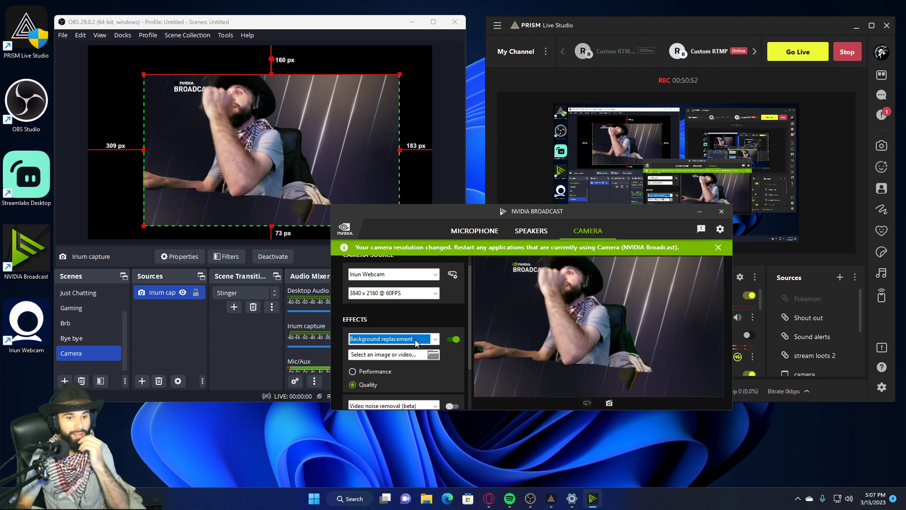
left_click(434, 357)
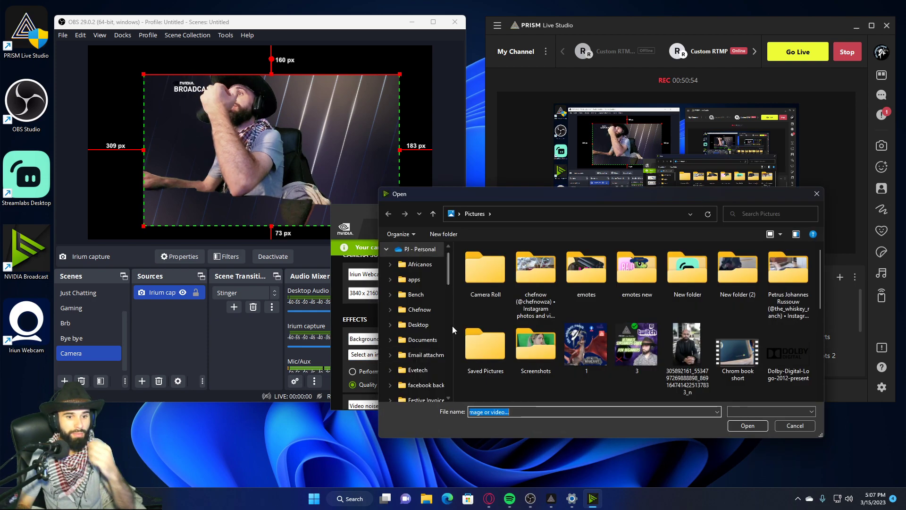
double_click(637, 351)
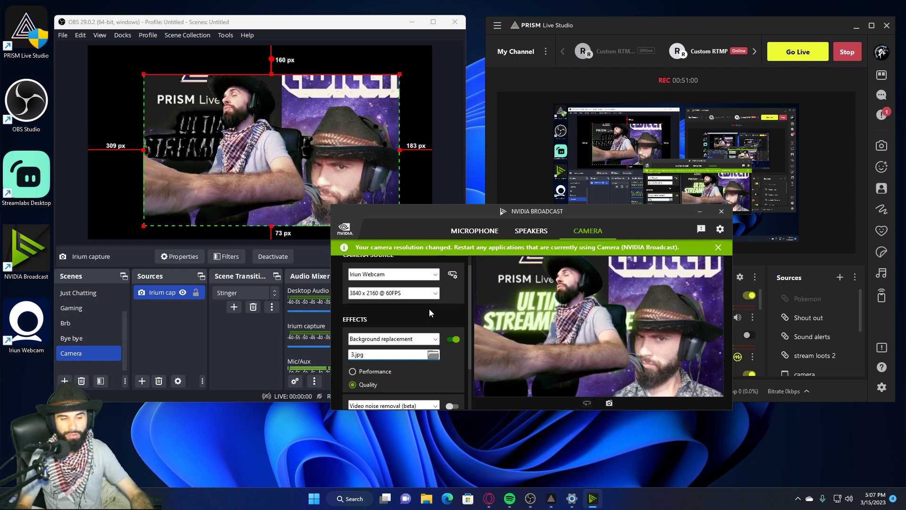
Try the Auto frame effect on the webcam.
left_click(436, 340)
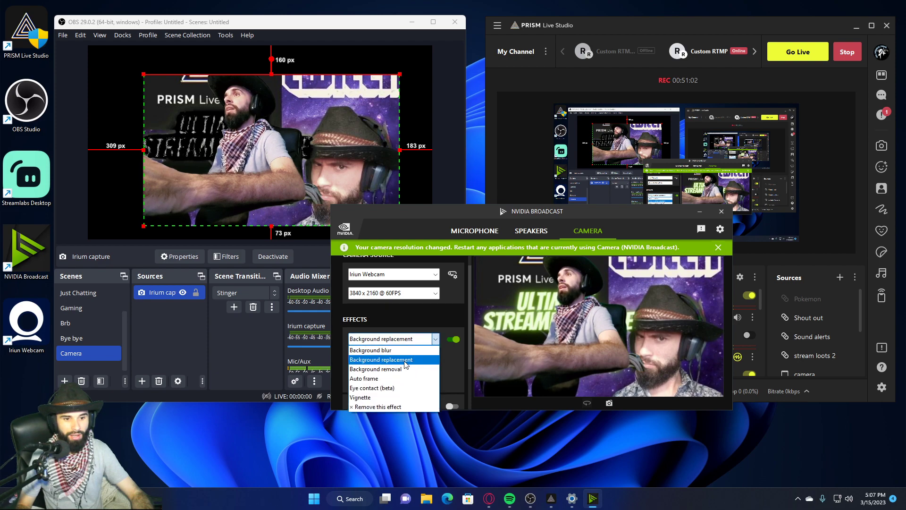
left_click(417, 367)
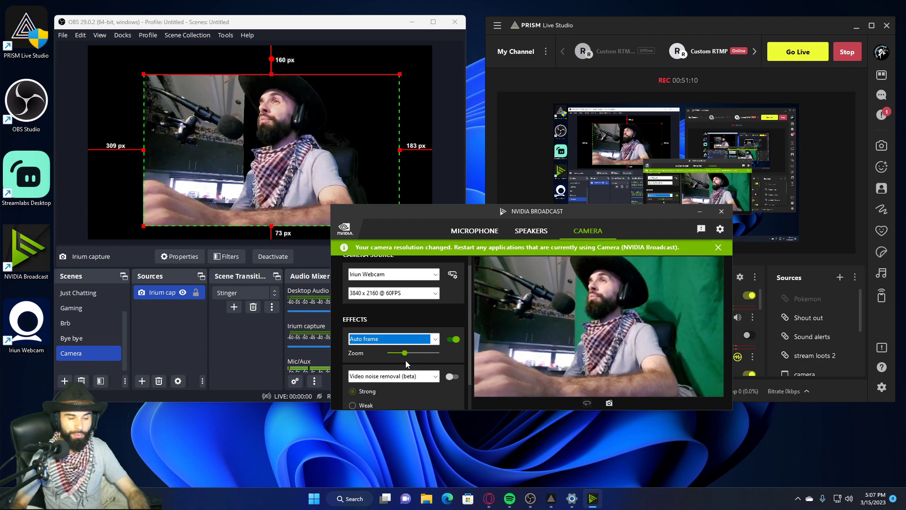
Switch the webcam effect to Vignette and dismiss the notice about the changed camera resolution.
left_click(404, 338)
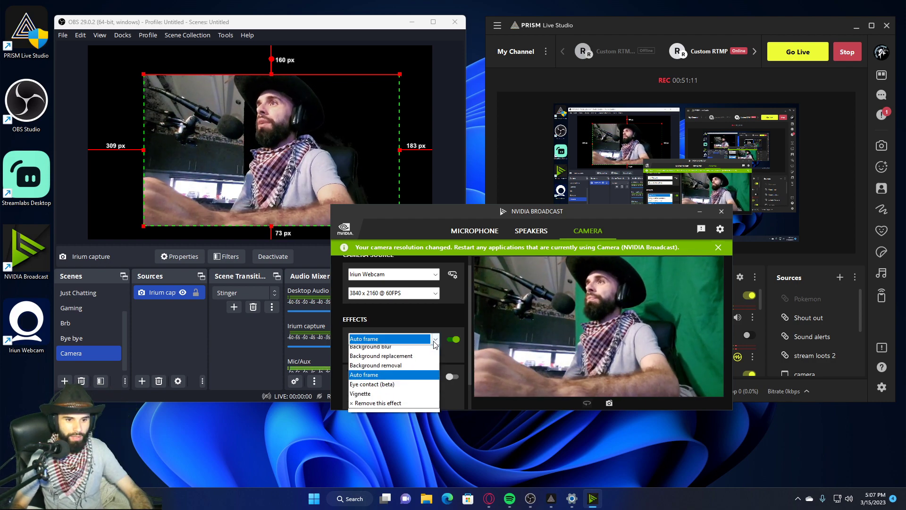
left_click(390, 397)
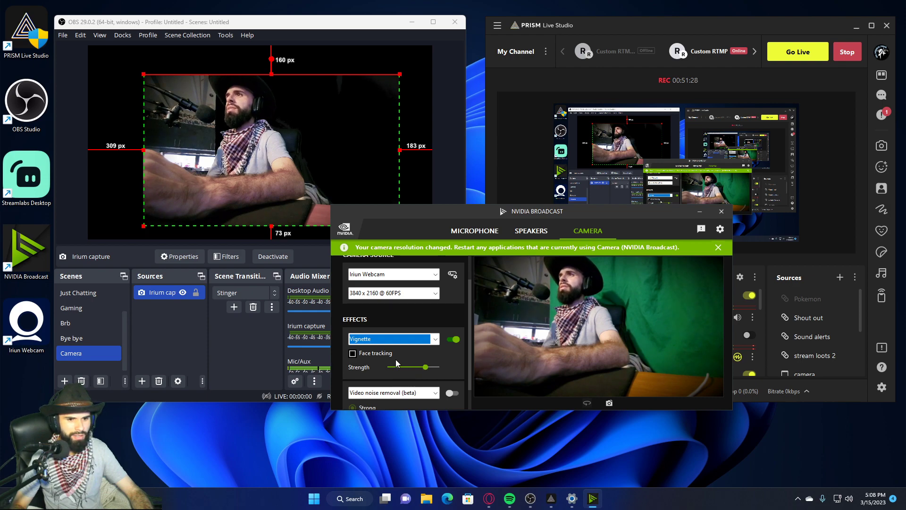
scroll(393, 360, "down", 1)
scroll(392, 358, "up", 1)
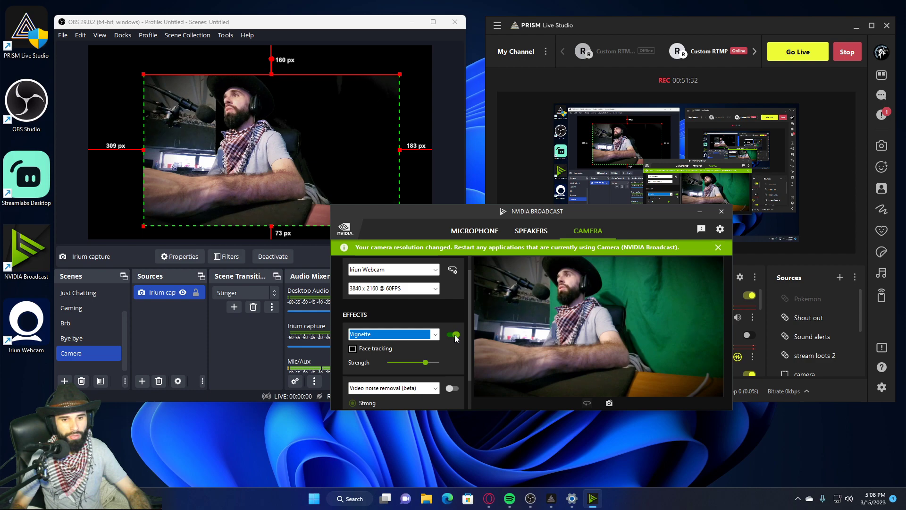
left_click(717, 247)
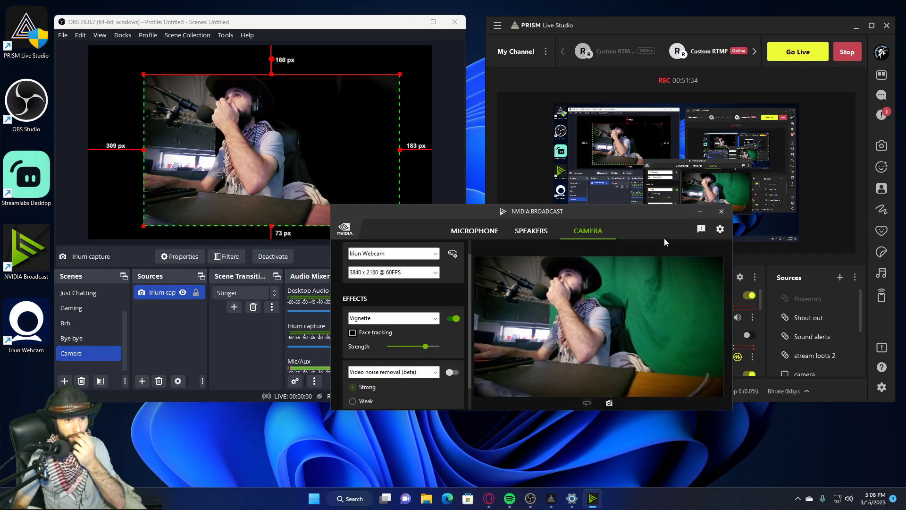
In OBS, crop the Irium capture to 723 px from the canvas's left edge and 210 px from its bottom.
scroll(124, 316, "up", 1)
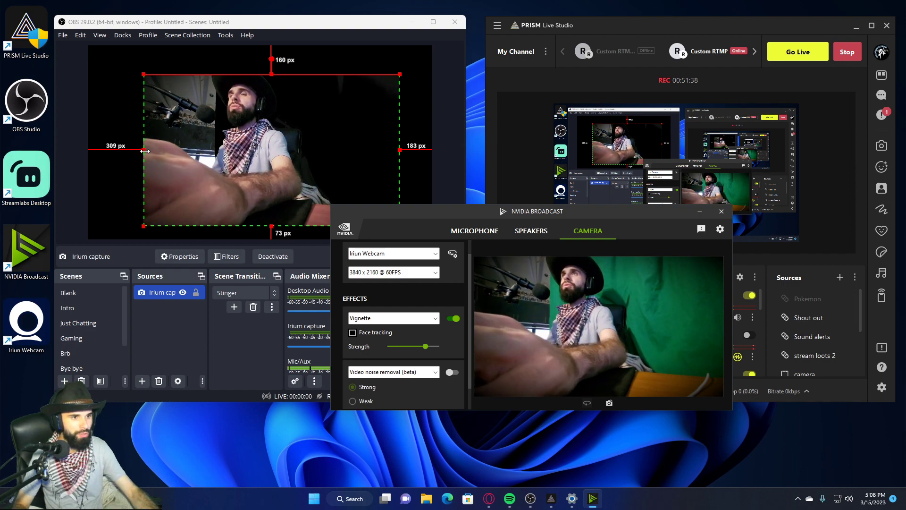
left_click_drag(143, 150, 218, 154)
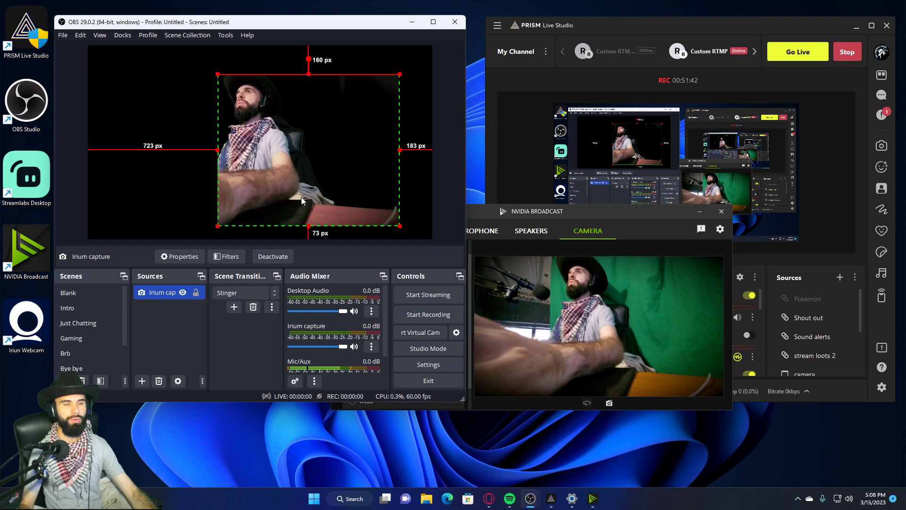
left_click_drag(298, 228, 310, 202)
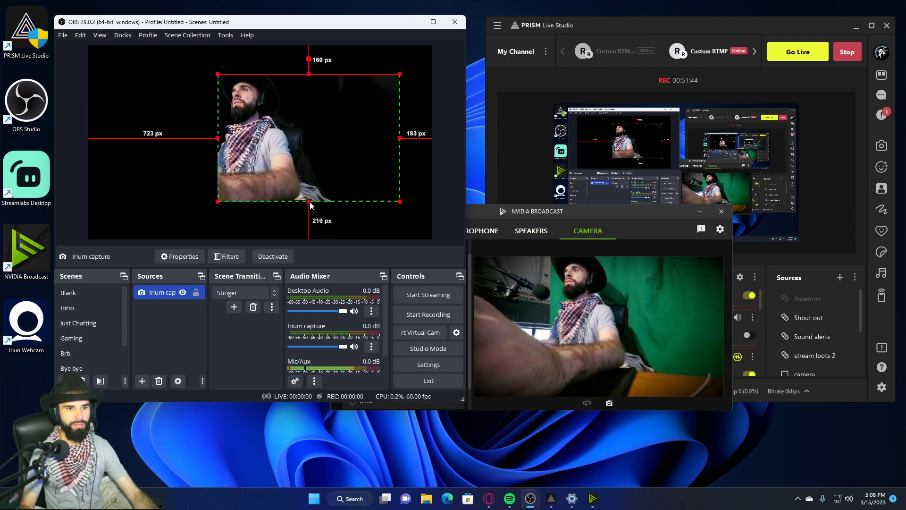
Display the Just Chatting scene in OBS to check the cropped camera, and return to NVIDIA Broadcast.
left_click(615, 216)
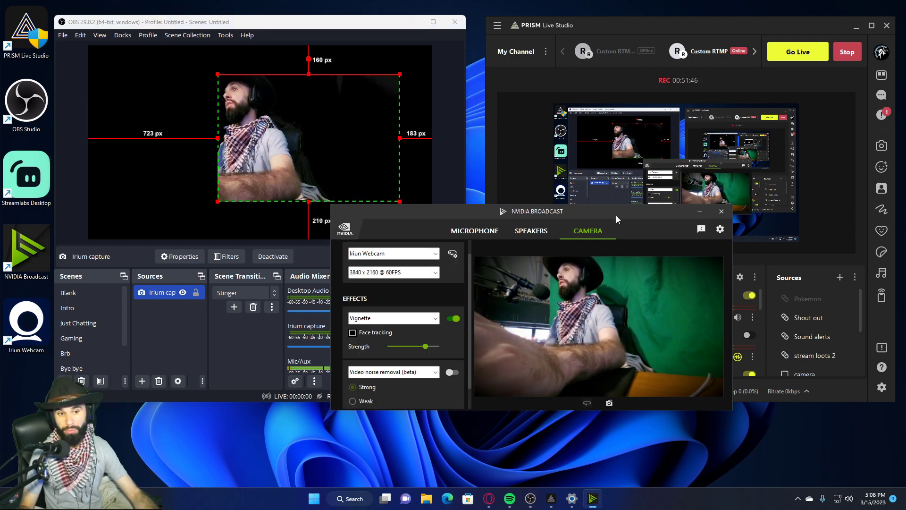
scroll(391, 289, "up", 1)
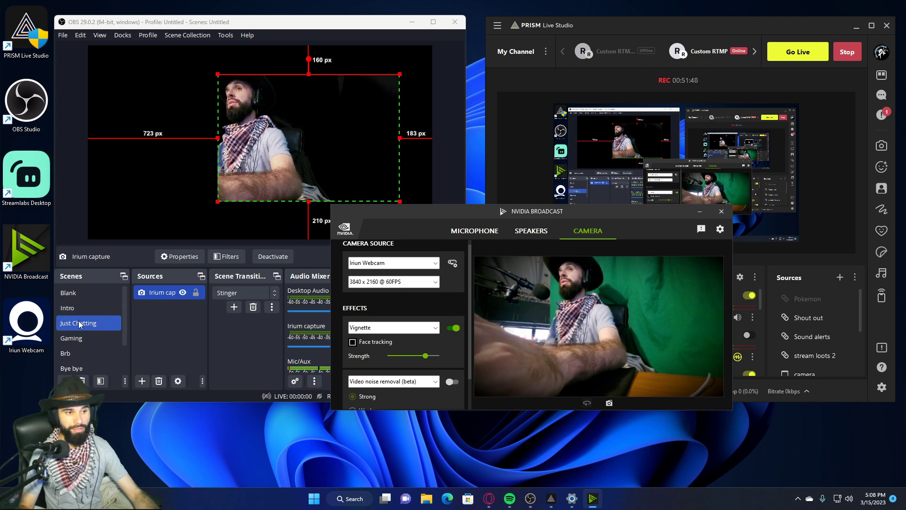
left_click(114, 322)
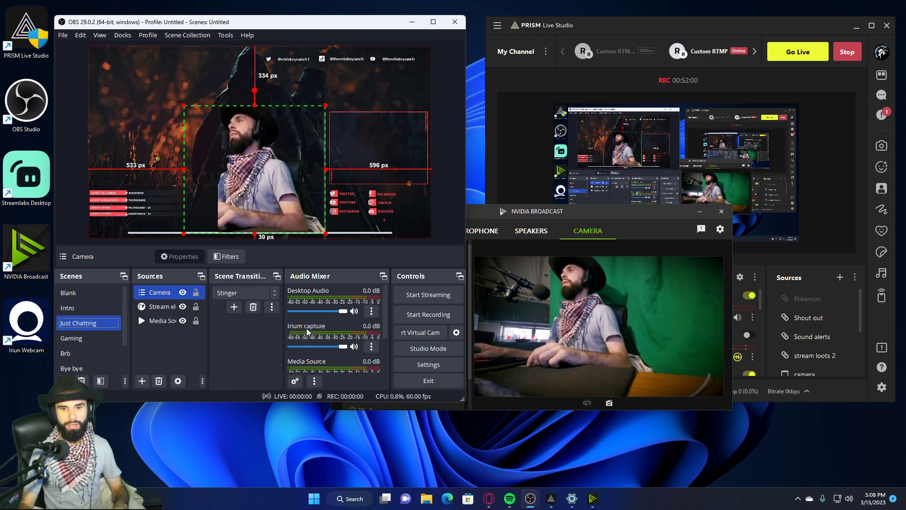
left_click(622, 355)
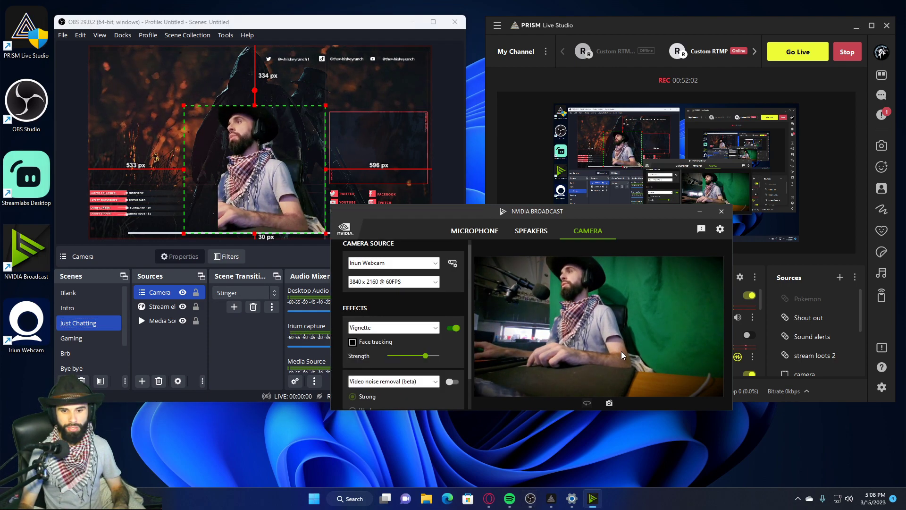
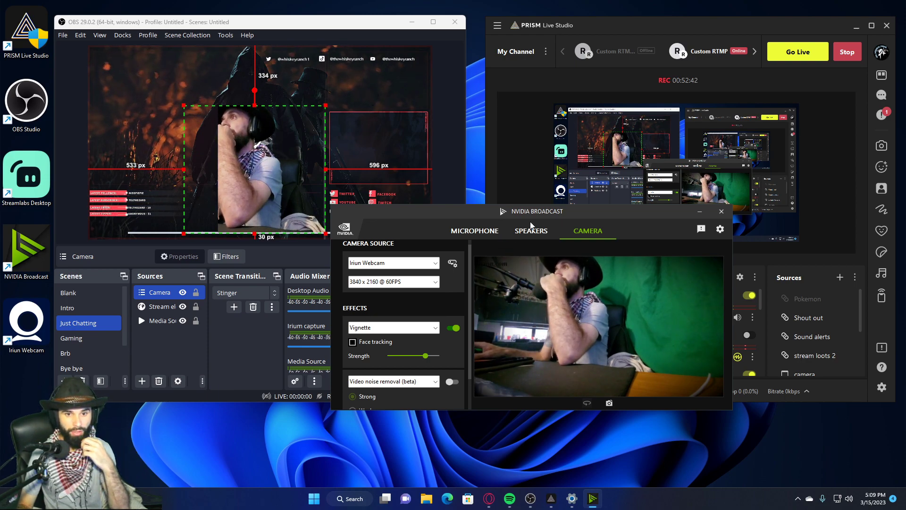
Select Line (PreSonus AudioBox iOne) as the NVIDIA Broadcast microphone source and minimize the window.
left_click(485, 235)
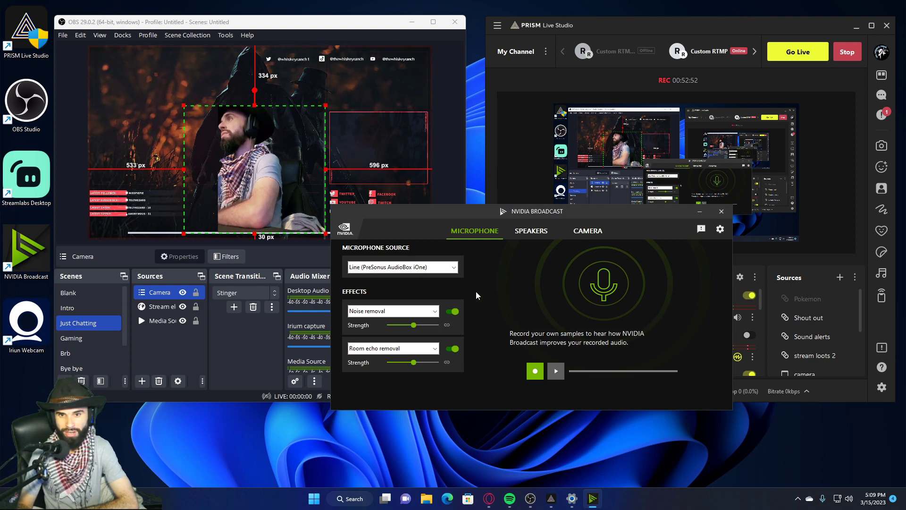
mouse_move(573, 216)
left_mouse_down()
mouse_move(663, 234)
mouse_move(518, 338)
mouse_move(431, 163)
mouse_move(569, 206)
left_mouse_up()
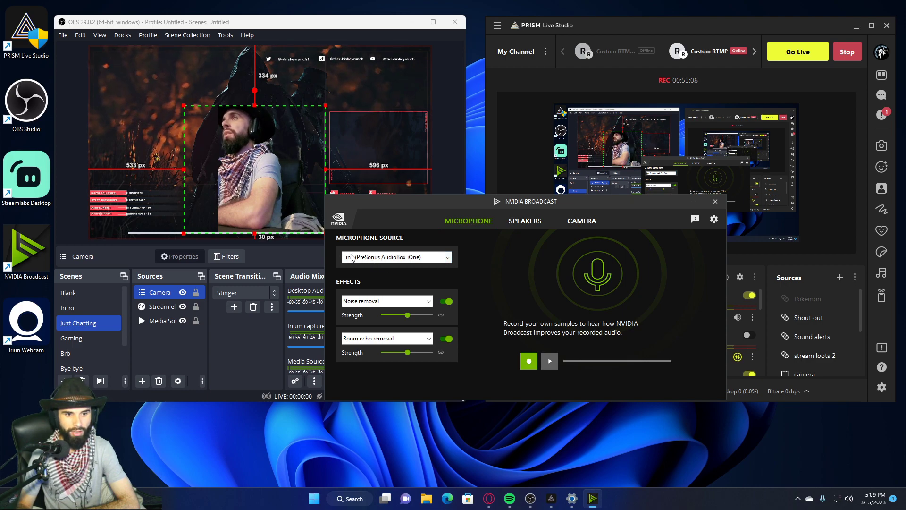
left_click(402, 260)
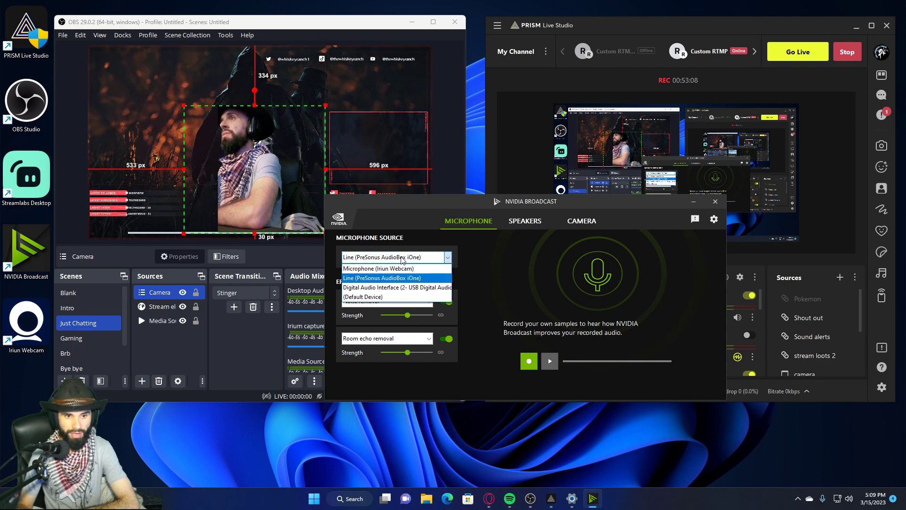
left_click(394, 278)
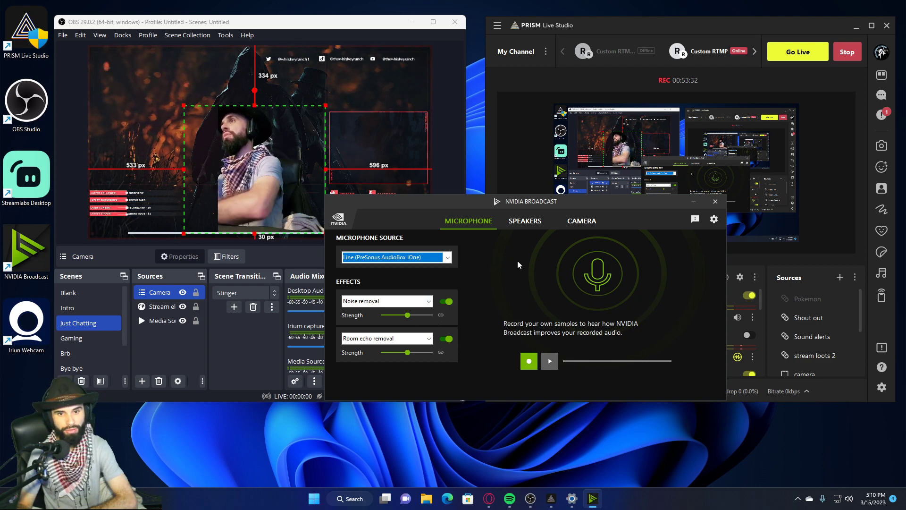
left_click(693, 201)
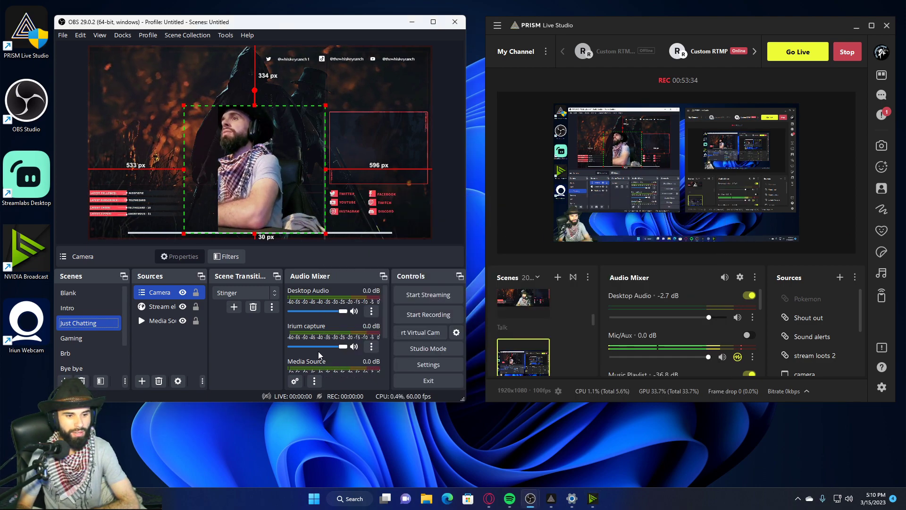
Review the advanced audio properties in OBS, starting from the Mic/Aux source, and close them.
scroll(319, 354, "down", 2)
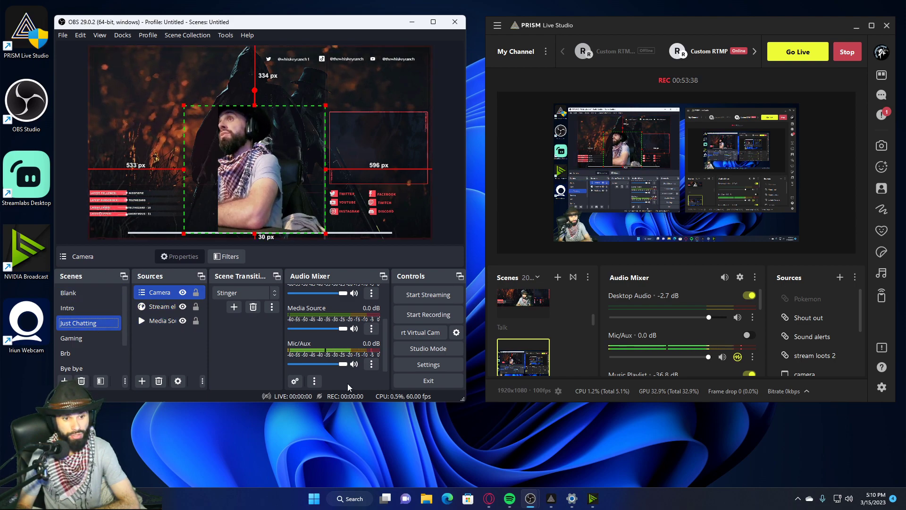
left_click(372, 364)
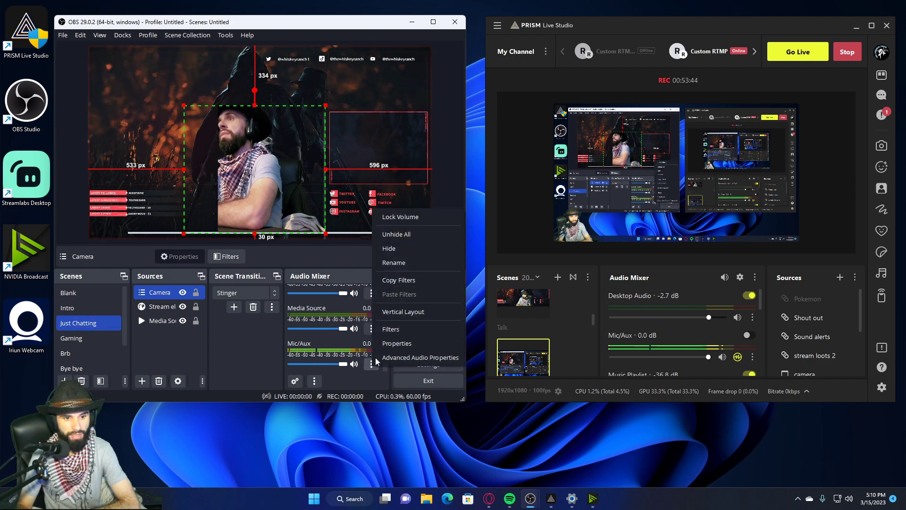
left_click(407, 358)
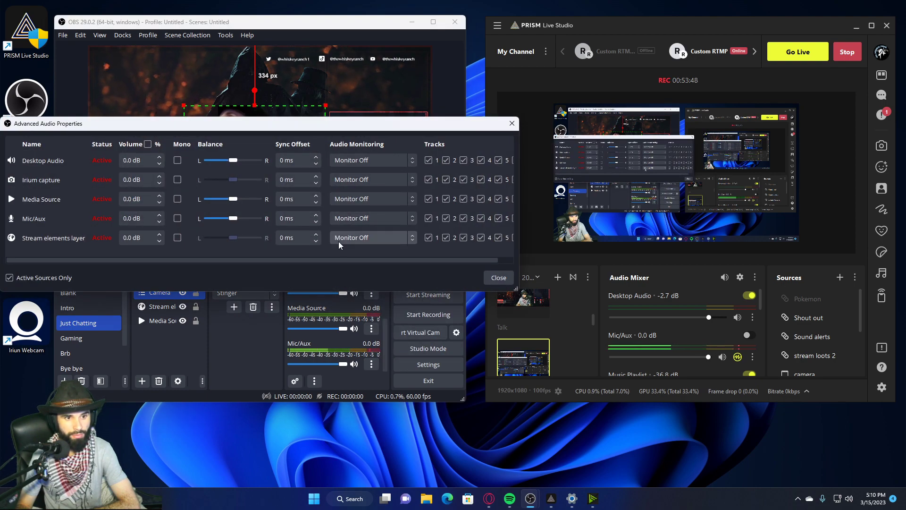
left_click(511, 123)
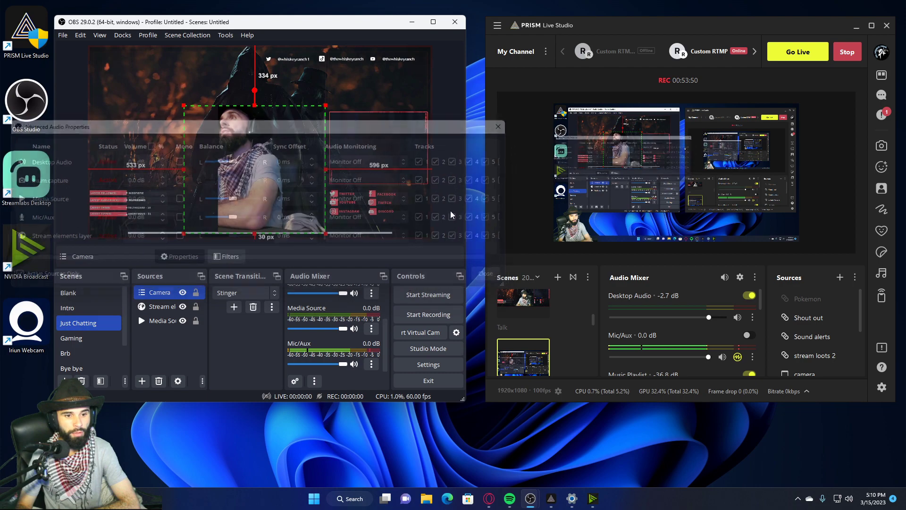
Set the Mic/Aux source's device to Microphone (NVIDIA Broadcast) and accept the properties.
left_click(372, 363)
left_click(394, 351)
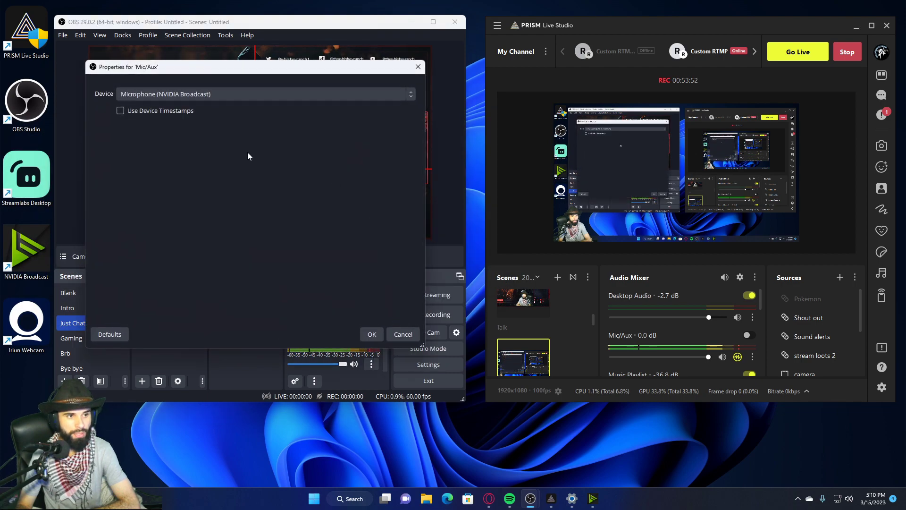
left_click(156, 94)
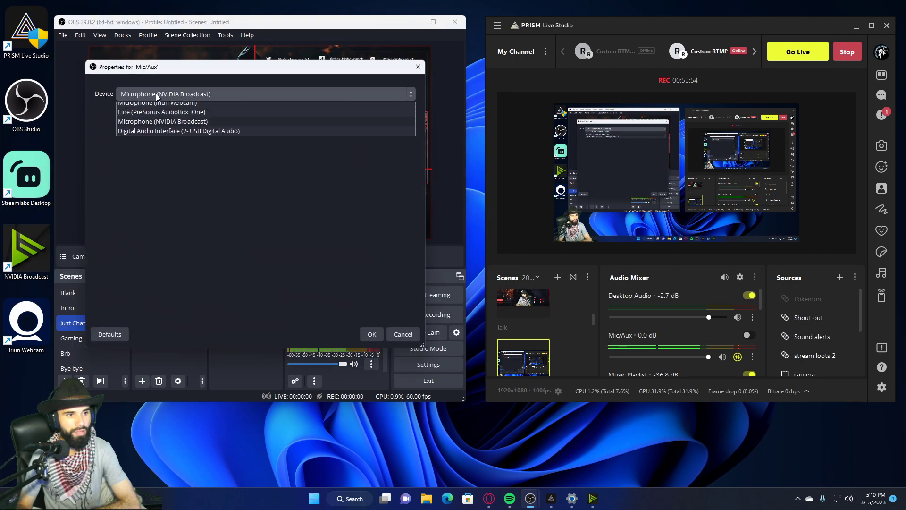
left_click(170, 135)
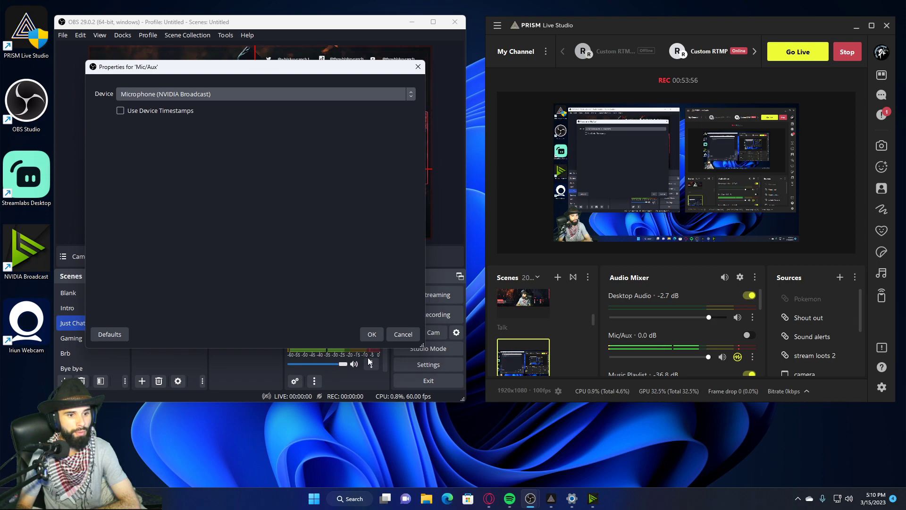
left_click(372, 334)
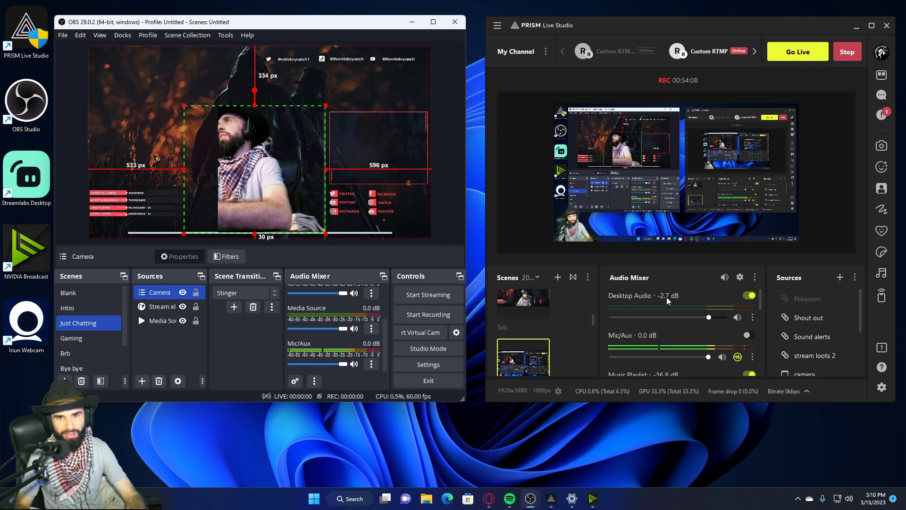
Toggle RNNoise on the Mic/Aux source in PRISM Live Studio and open that source's options.
scroll(705, 307, "down", 1)
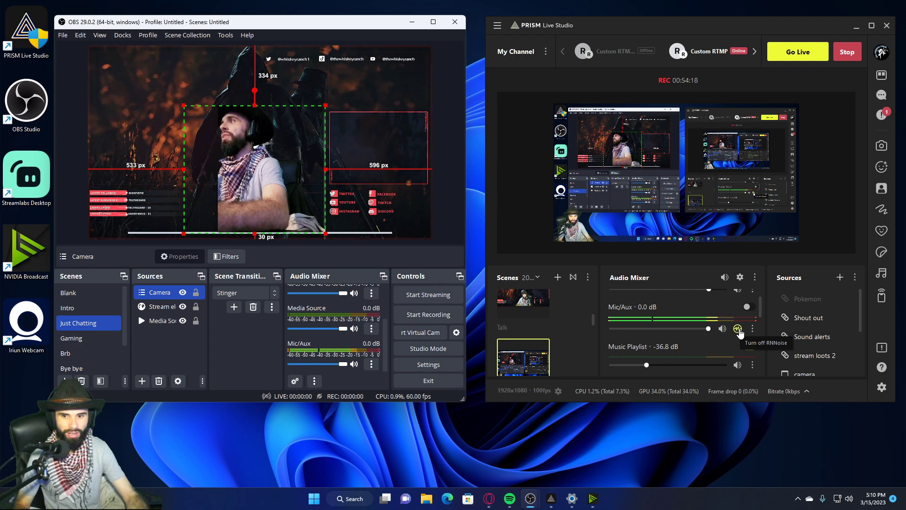
left_click(739, 330)
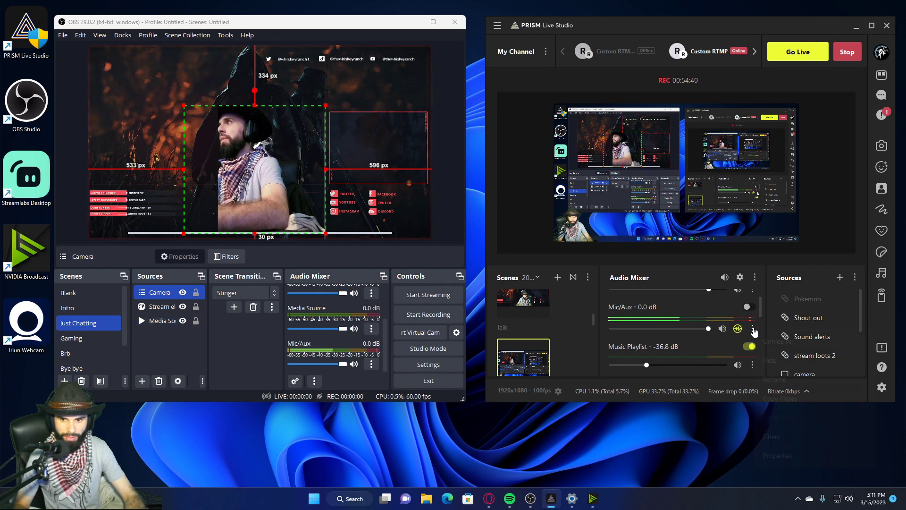
left_click(753, 328)
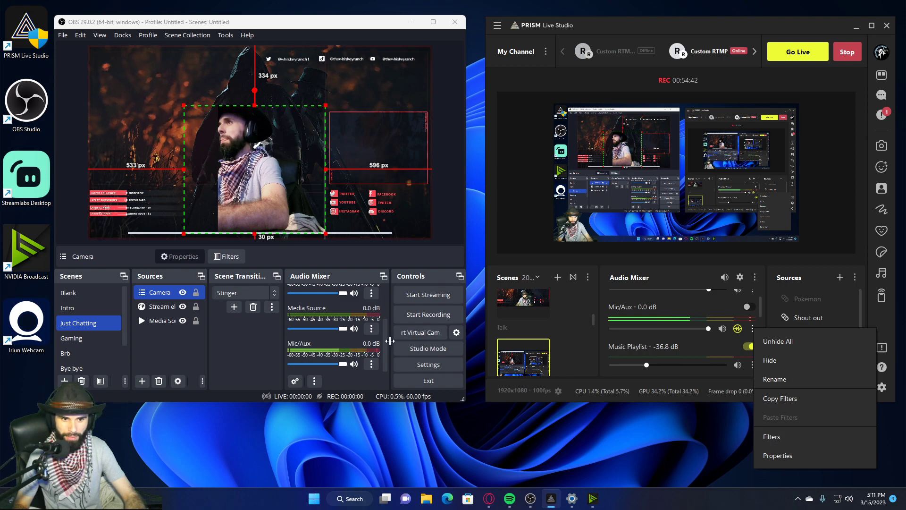
Open the Mic/Aux filters in OBS and remove the existing VST 2.x Plug-in and Noise Suppression filters.
left_click(371, 364)
left_click(392, 329)
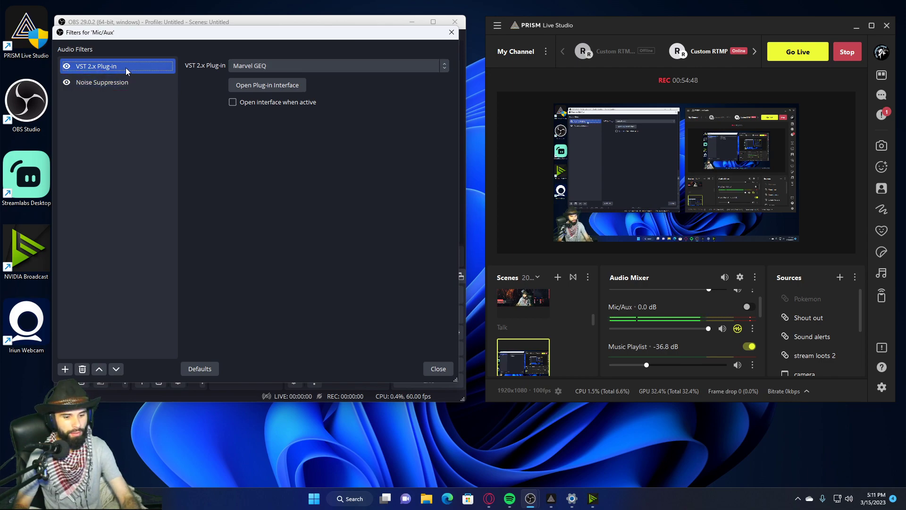
key("Delete")
left_click(293, 218)
key("Delete")
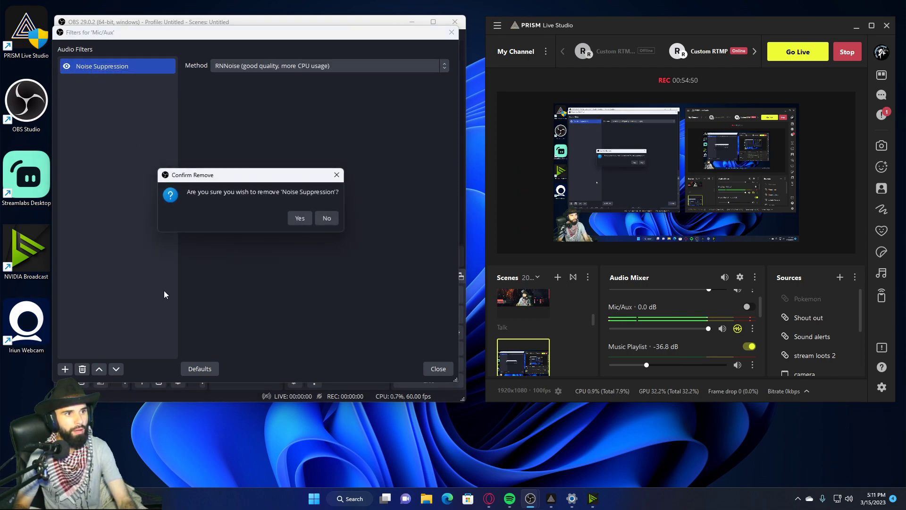
left_click(296, 217)
Add a VST 2.x Plug-in filter to Mic/Aux and select Marvel GEQ as its plug-in.
left_click(65, 369)
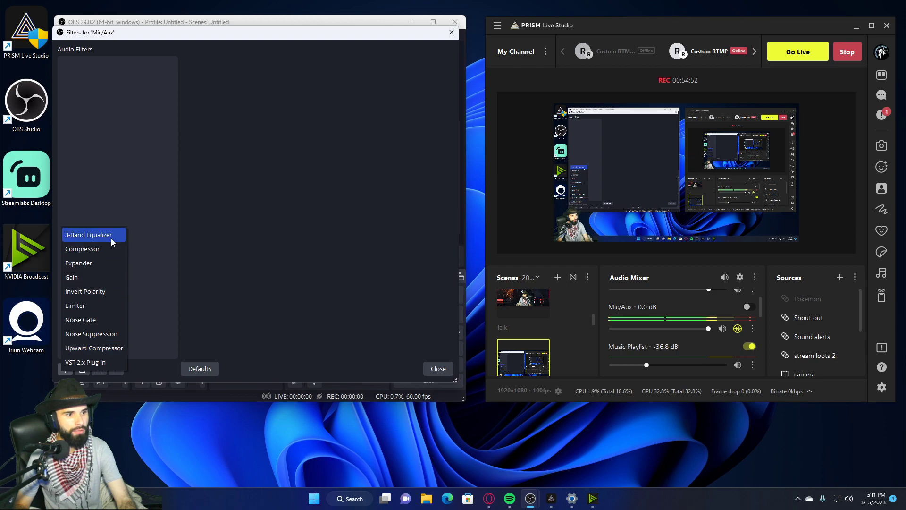
left_click(91, 364)
left_click(236, 225)
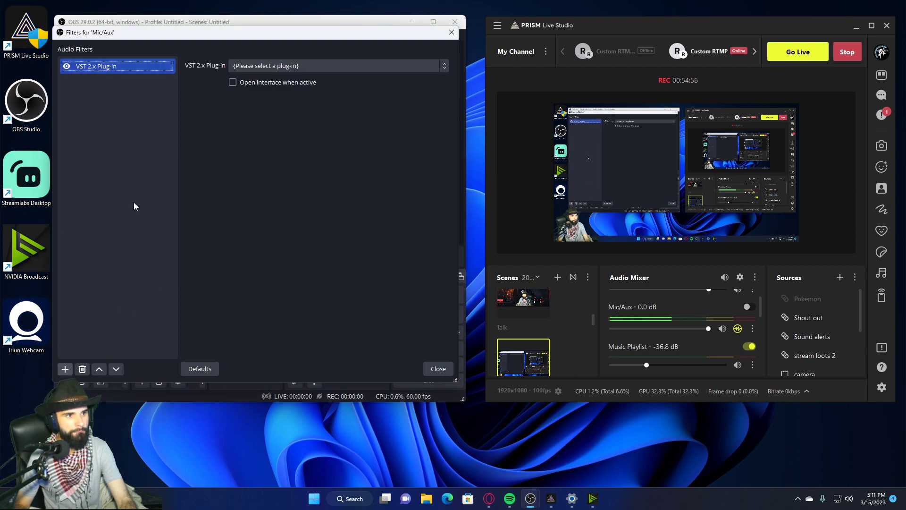
left_click(273, 67)
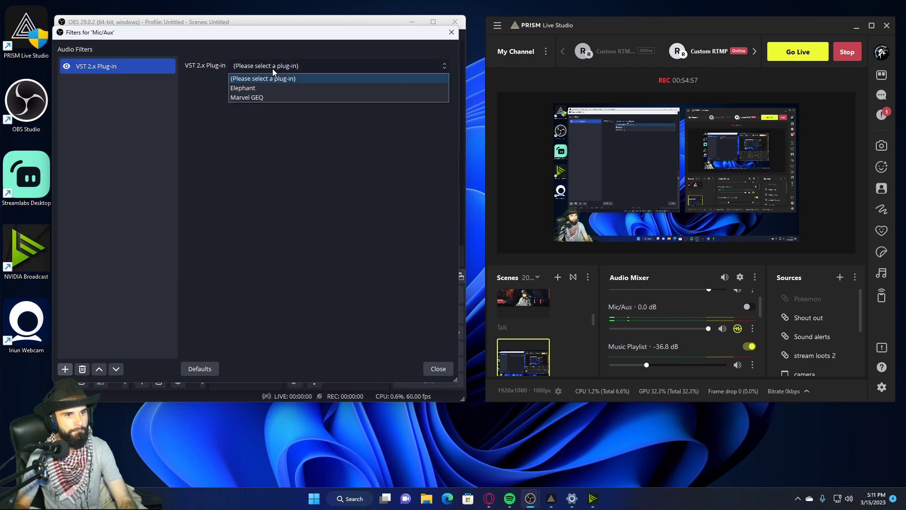
left_click(244, 98)
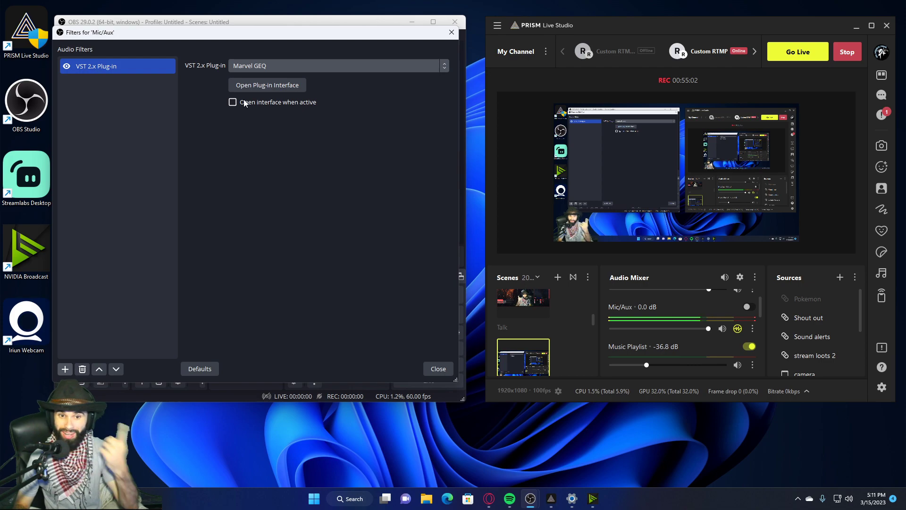
Activate the Ultra Bass Boost preset in the Marvel GEQ plug-in interface, and close the interface.
left_click(293, 86)
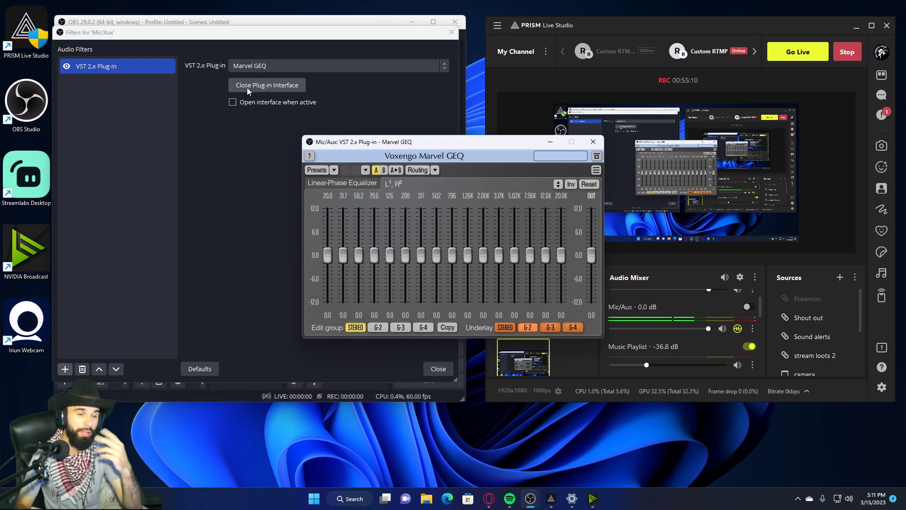
left_click(320, 169)
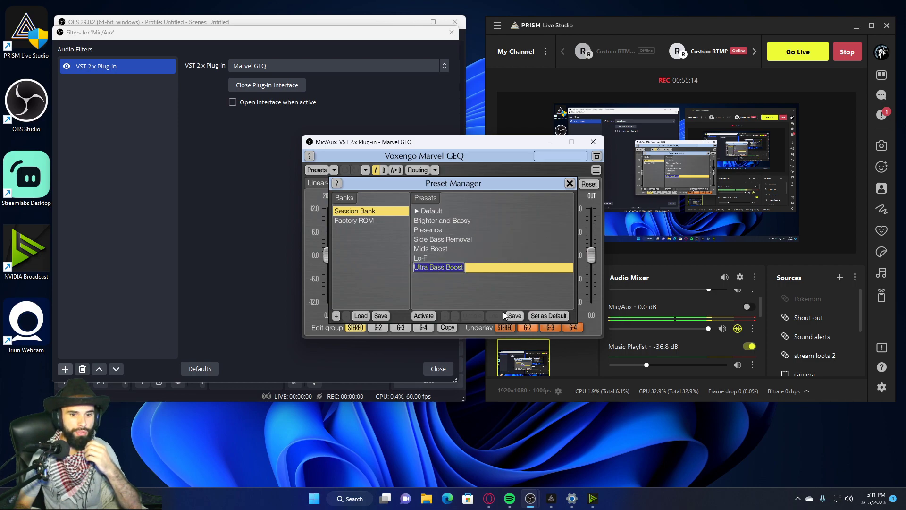
left_click(424, 315)
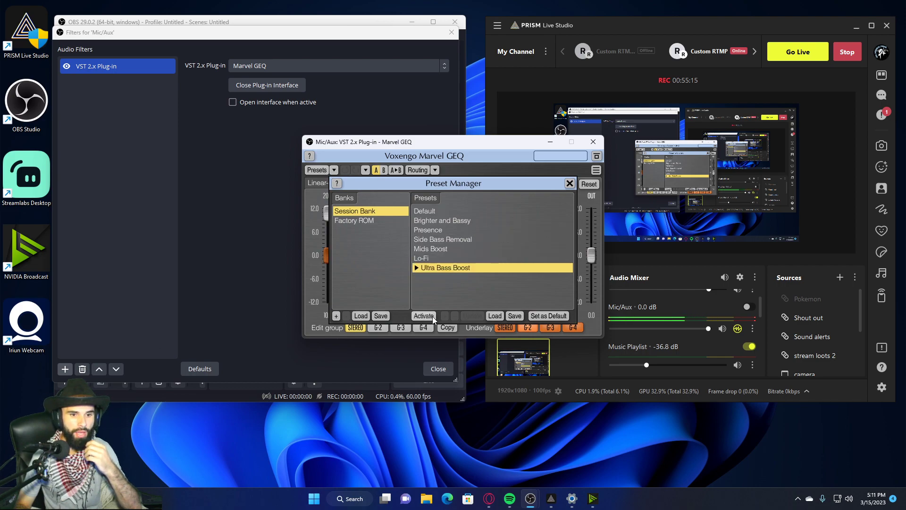
left_click(569, 183)
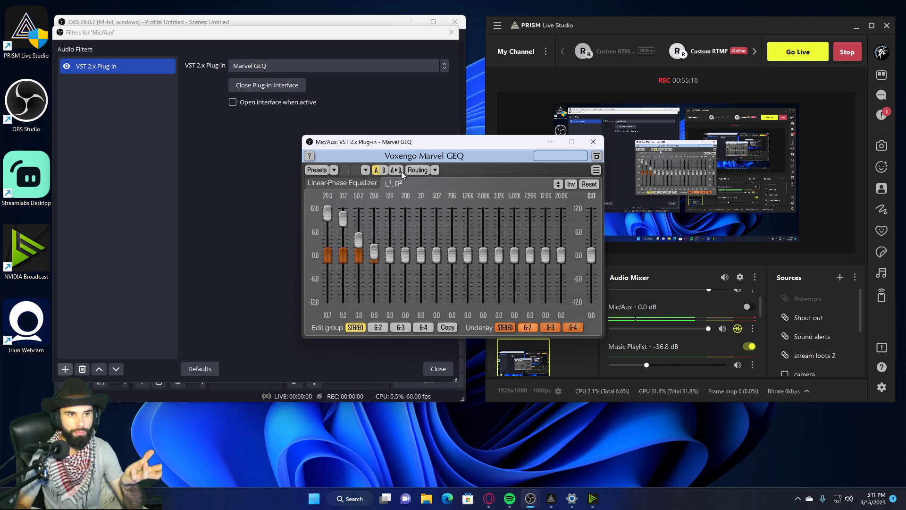
left_click(593, 143)
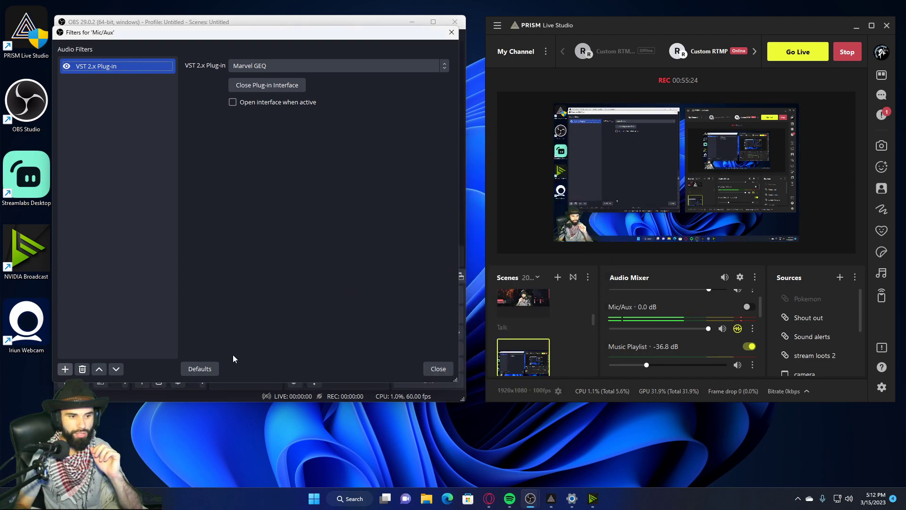
Add a Noise Suppression filter to Mic/Aux with the RNNoise method and close the filters window.
left_click(65, 369)
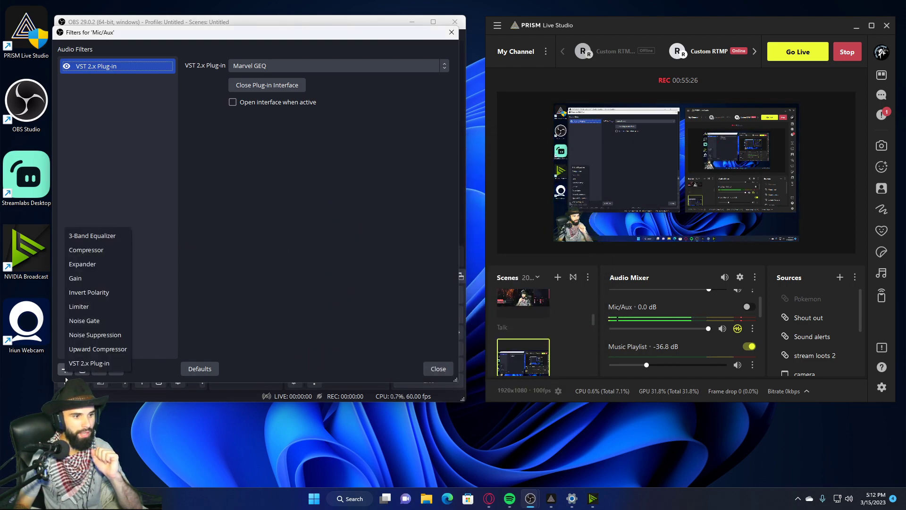
left_click(113, 334)
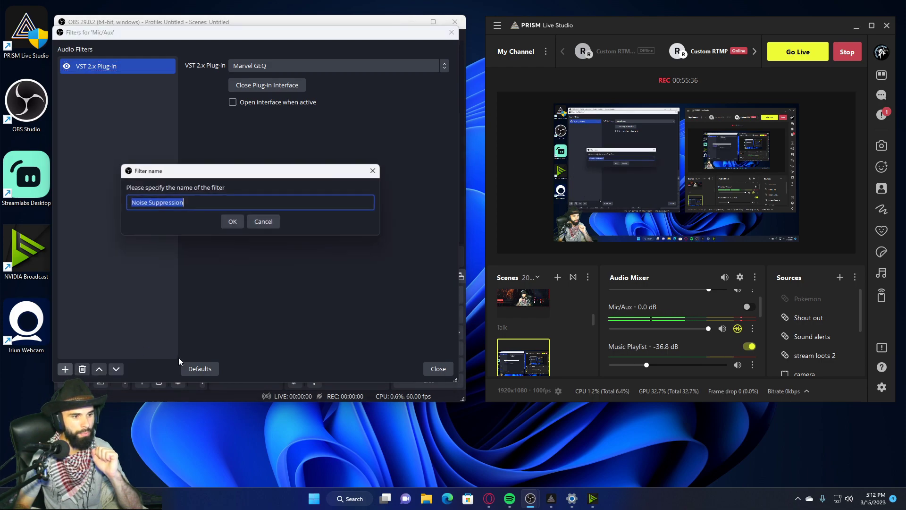
left_click(243, 220)
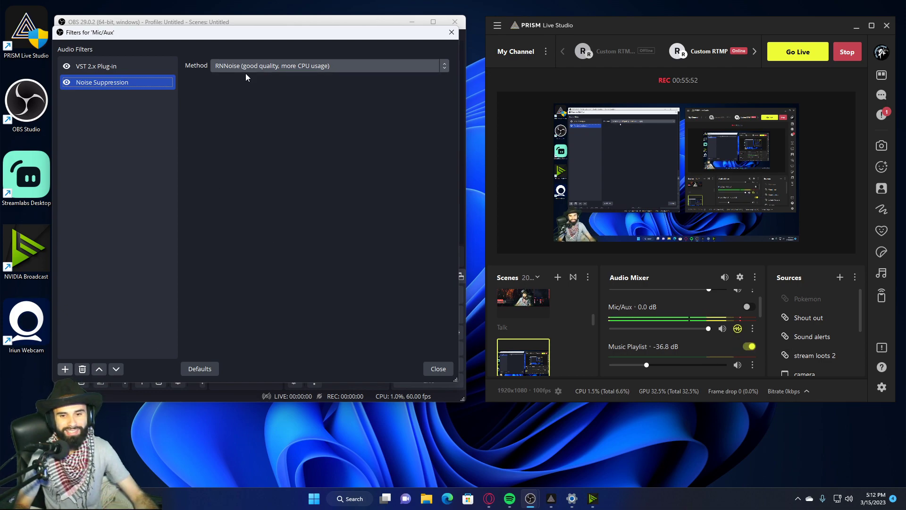
left_click(437, 371)
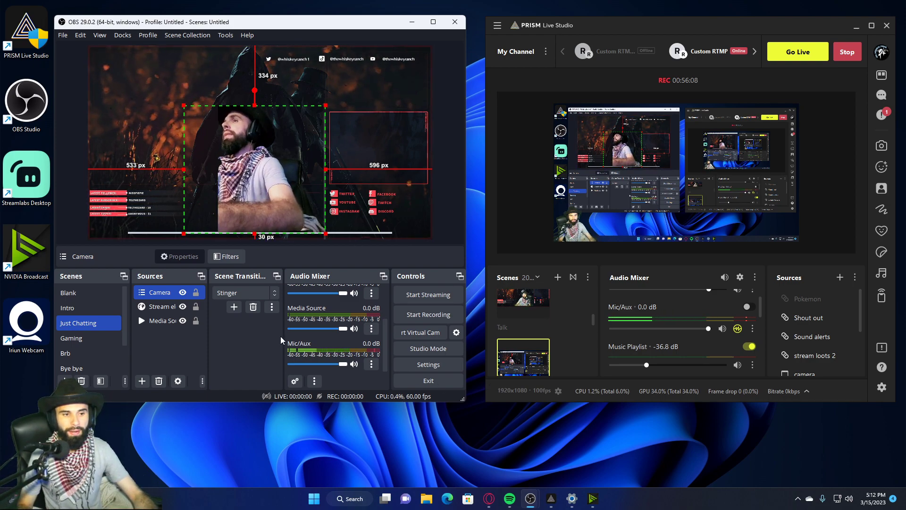
Display the Gaming scene and add a new Game Capture source to it under the default name.
left_click(88, 340)
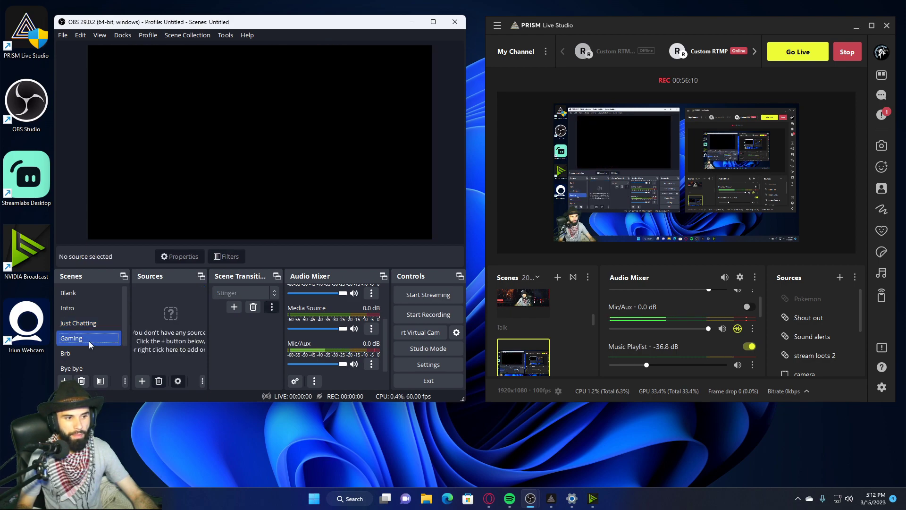
left_click(142, 382)
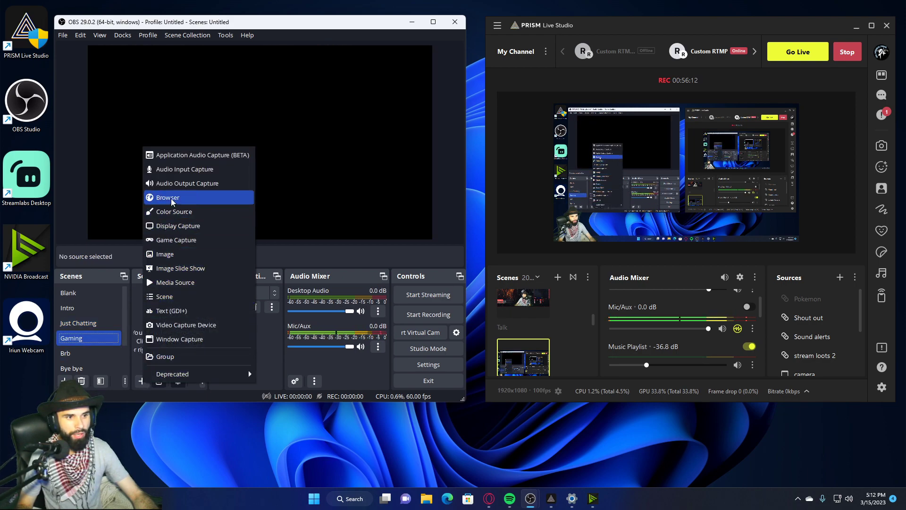
left_click(176, 240)
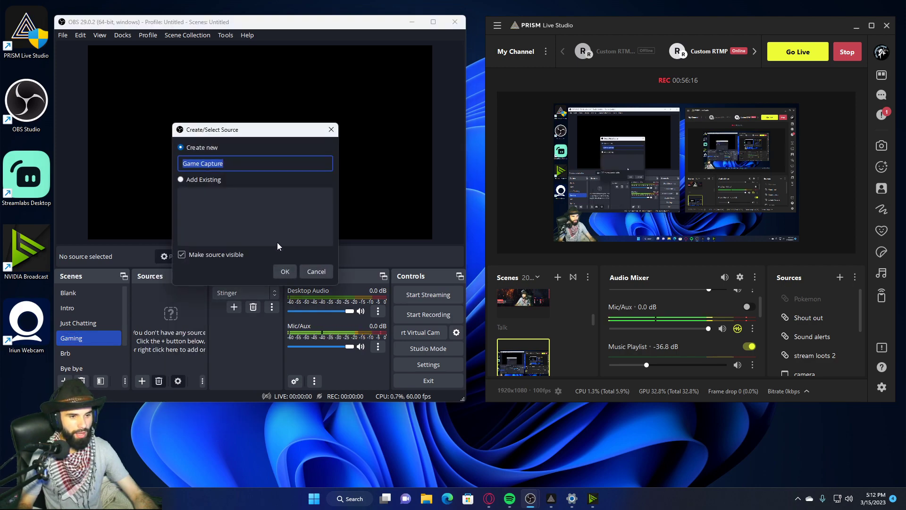
left_click(287, 273)
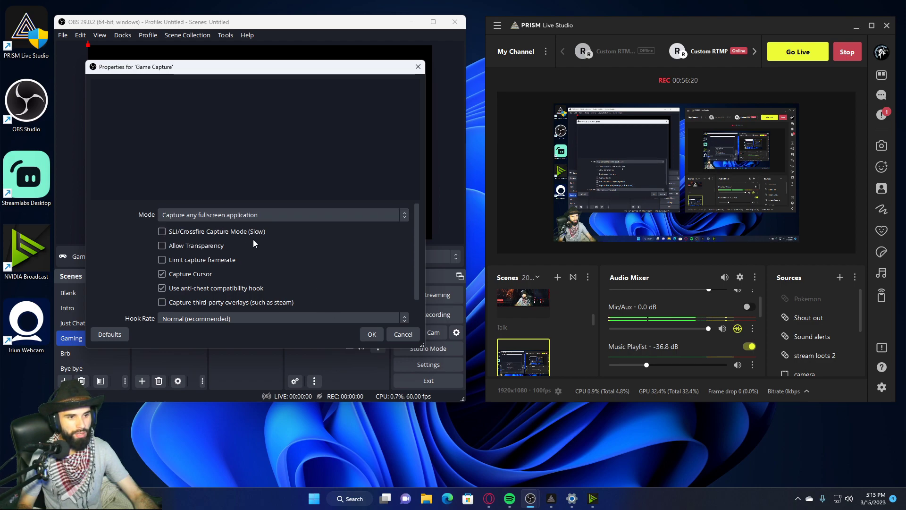
Set the Game Capture mode to Capture specific window, choose the Spotify Free window, and accept the properties.
left_click(270, 215)
left_click(217, 237)
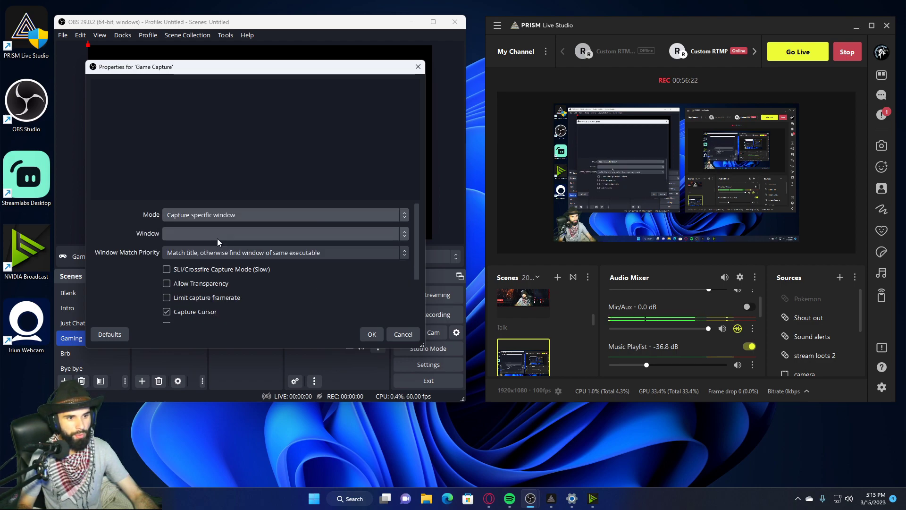
left_click(278, 214)
left_click(278, 214)
left_click(276, 232)
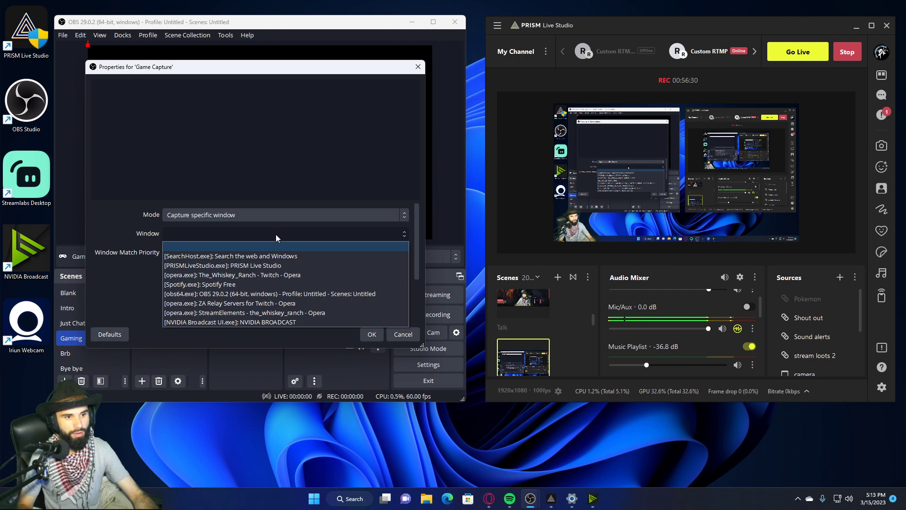
left_click(290, 284)
left_click(371, 334)
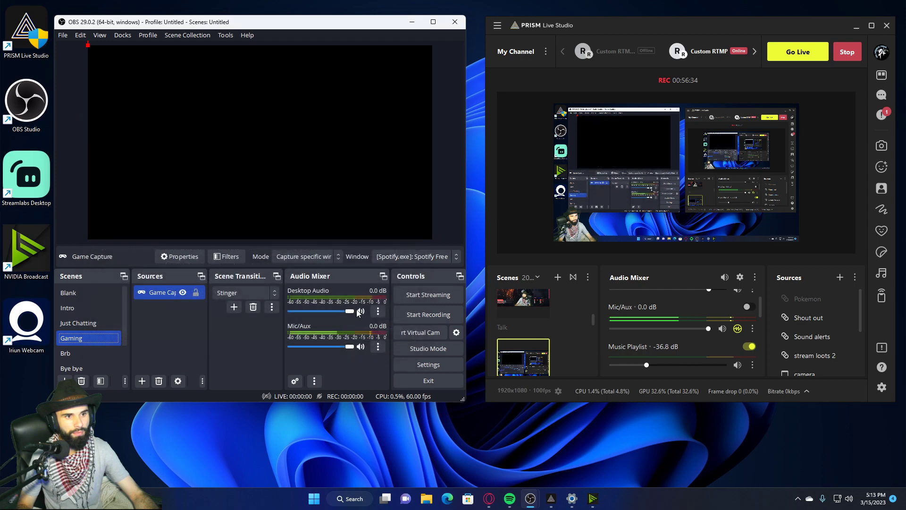
Change the Game Capture source's window to [PRISMLiveStudio.exe]: PRISM Live Studio and accept the properties.
double_click(175, 294)
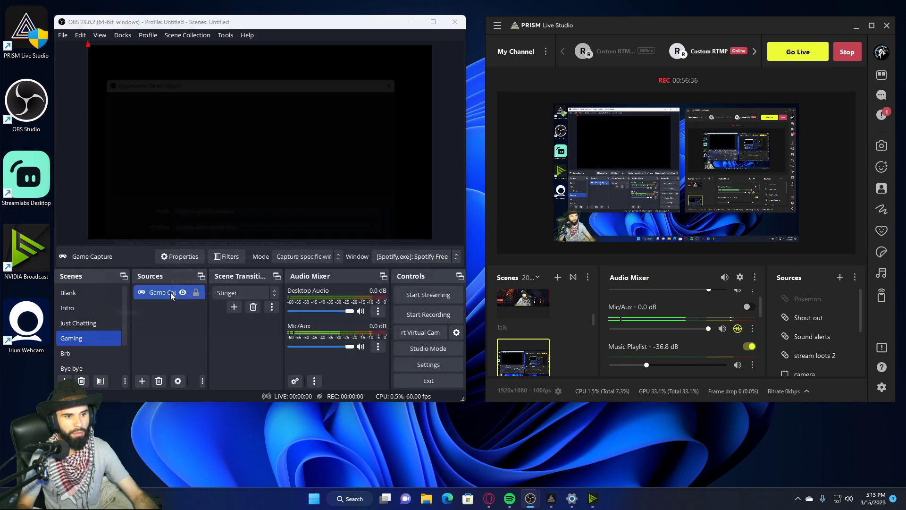
left_click(221, 235)
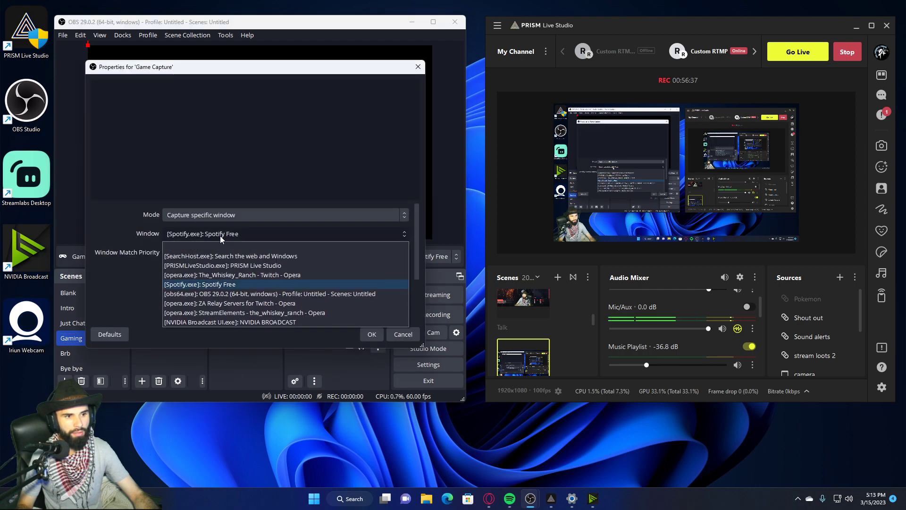
left_click(262, 266)
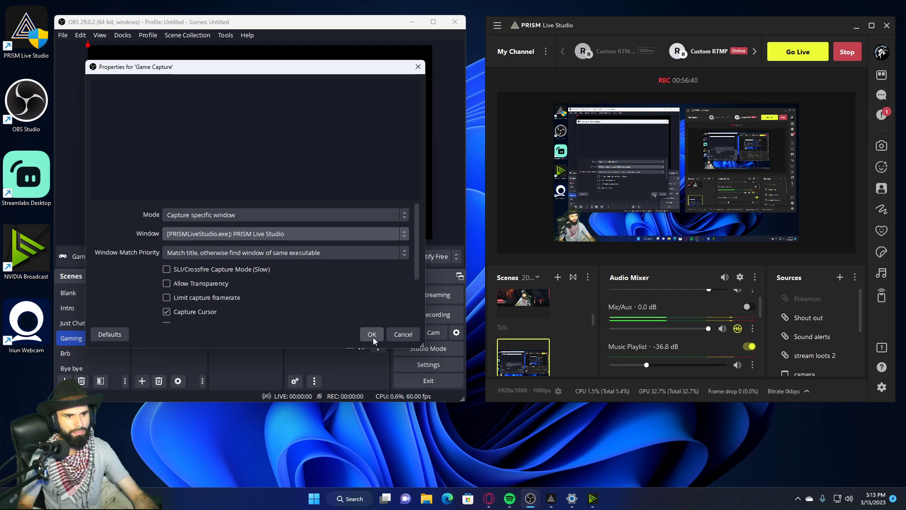
left_click(373, 337)
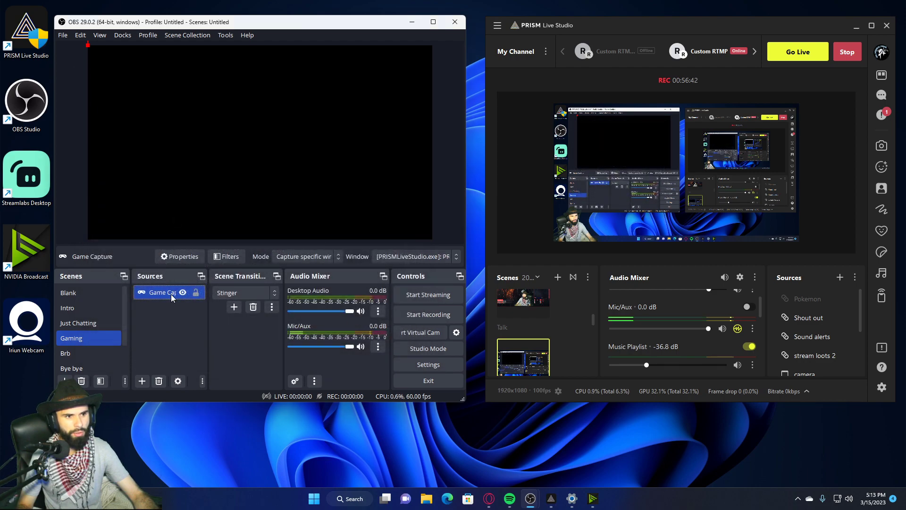
Change the Game Capture source's window to the Twitch channel page in Opera and accept the properties.
double_click(170, 295)
left_click(199, 234)
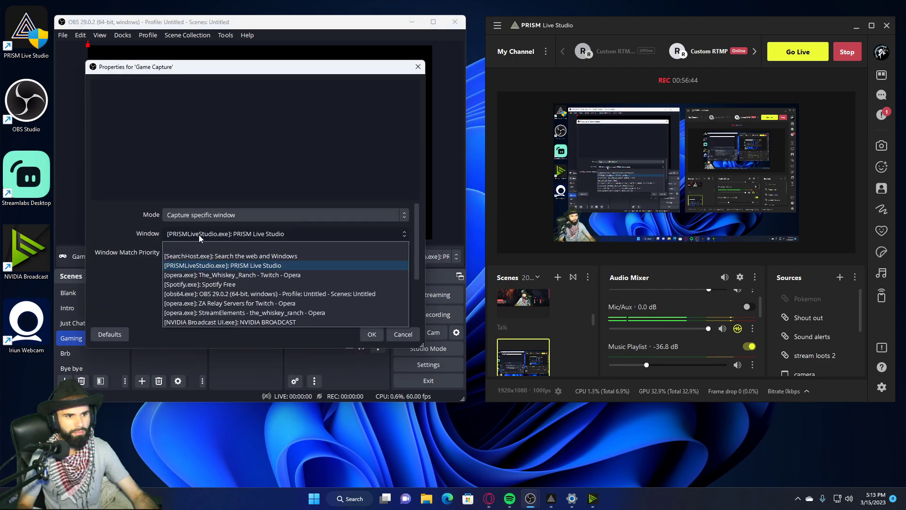
left_click(239, 276)
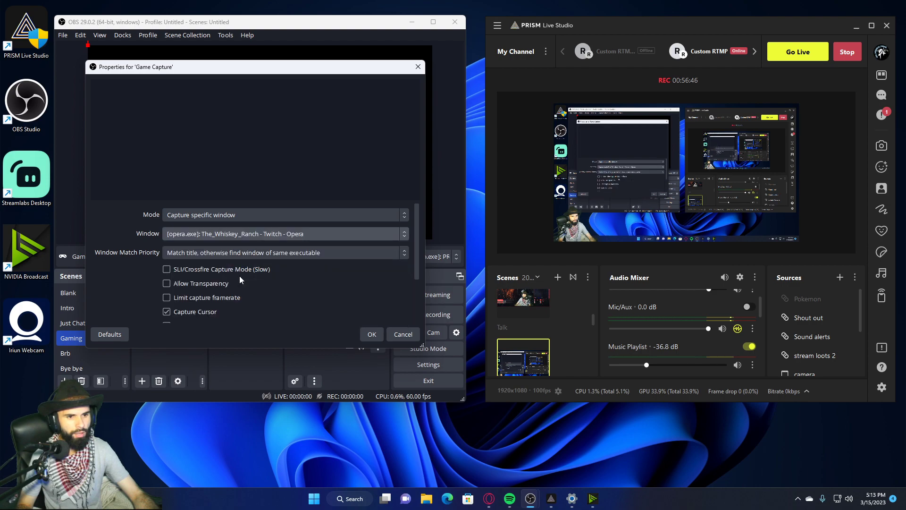
left_click(371, 335)
Set the Game Capture source's mode to Capture any fullscreen application and accept the properties.
double_click(165, 293)
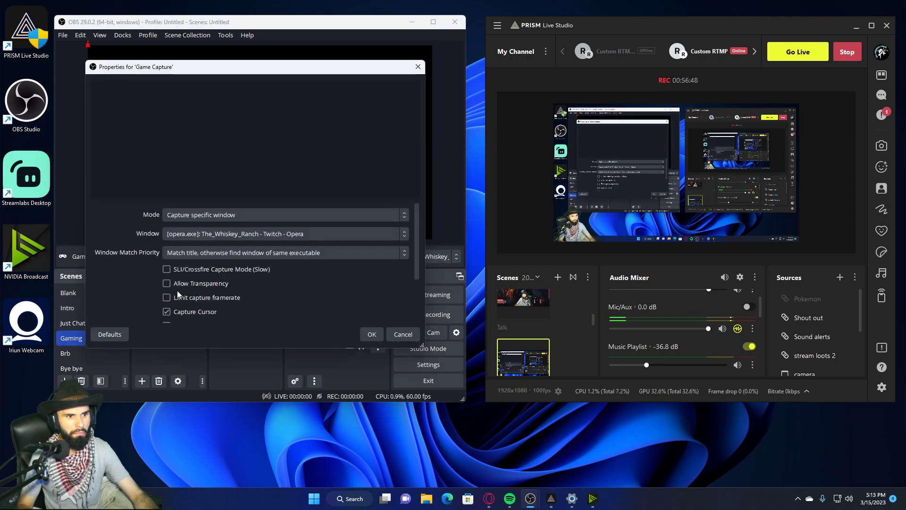
left_click(235, 215)
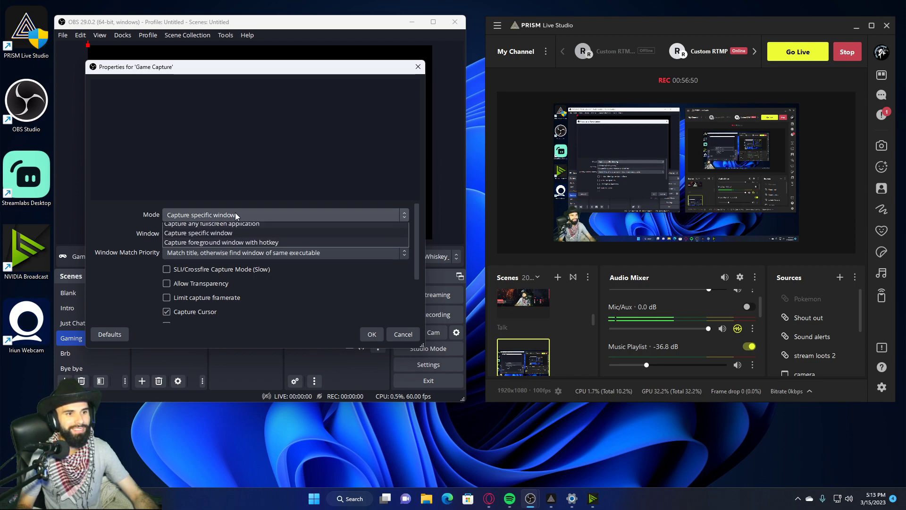
left_click(233, 228)
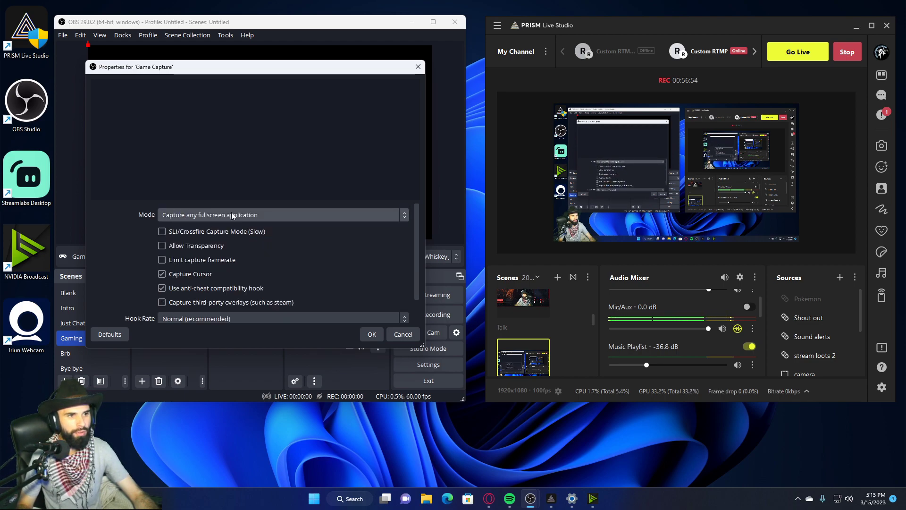
left_click(371, 335)
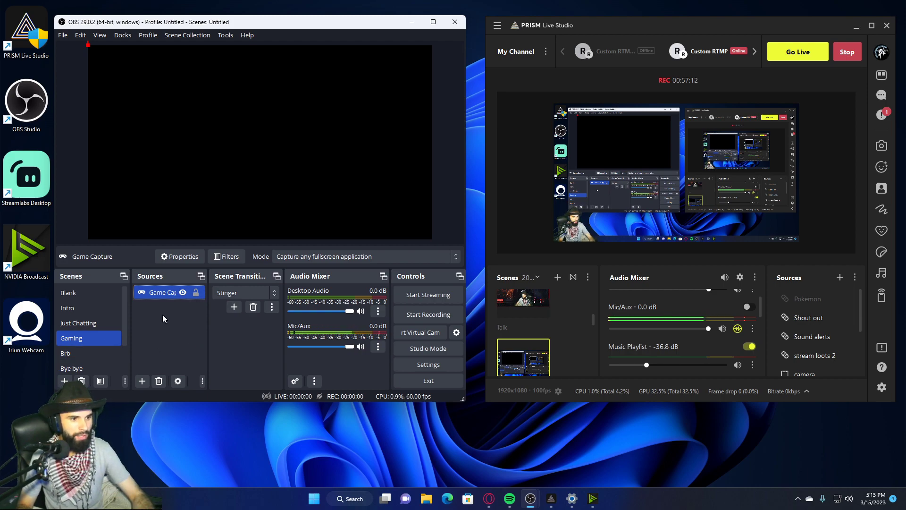
Add the existing Camera scene to the Gaming scene and shrink it into the canvas's lower-left corner, about 1601 px from the right edge.
left_click(142, 381)
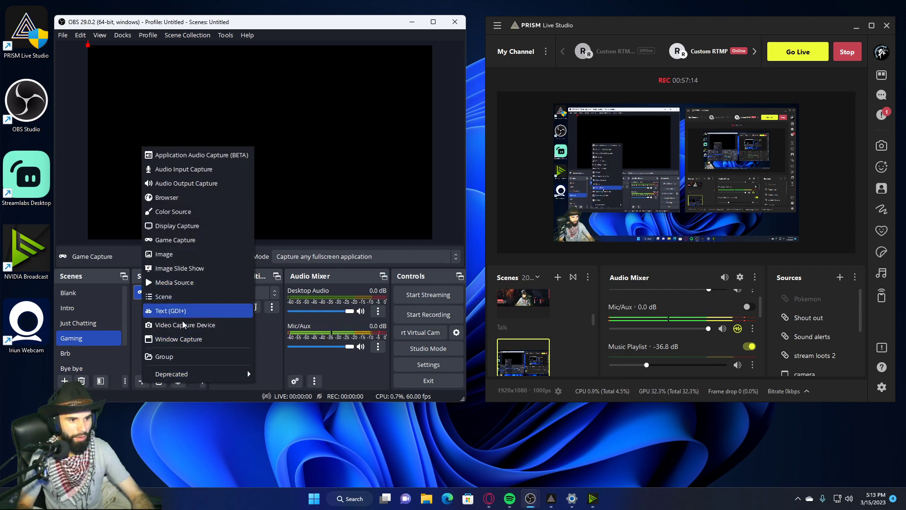
left_click(173, 297)
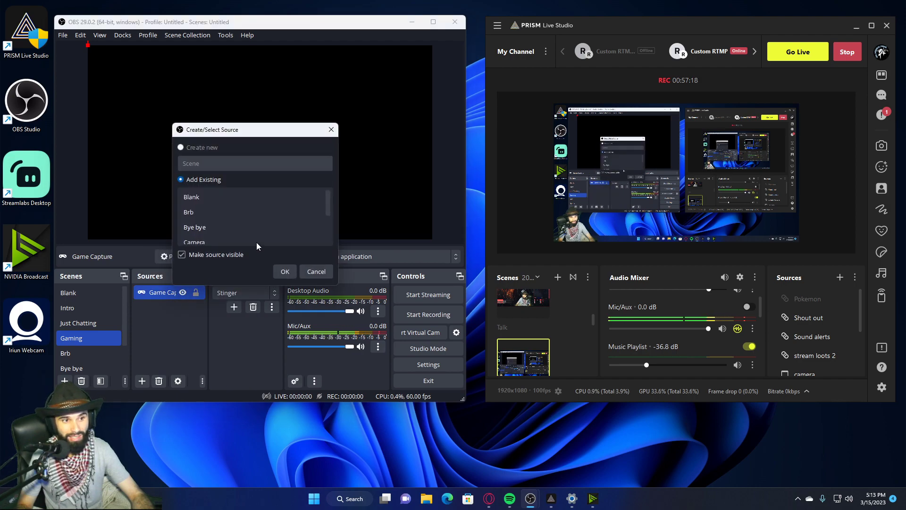
left_click(203, 239)
scroll(200, 217, "down", 2)
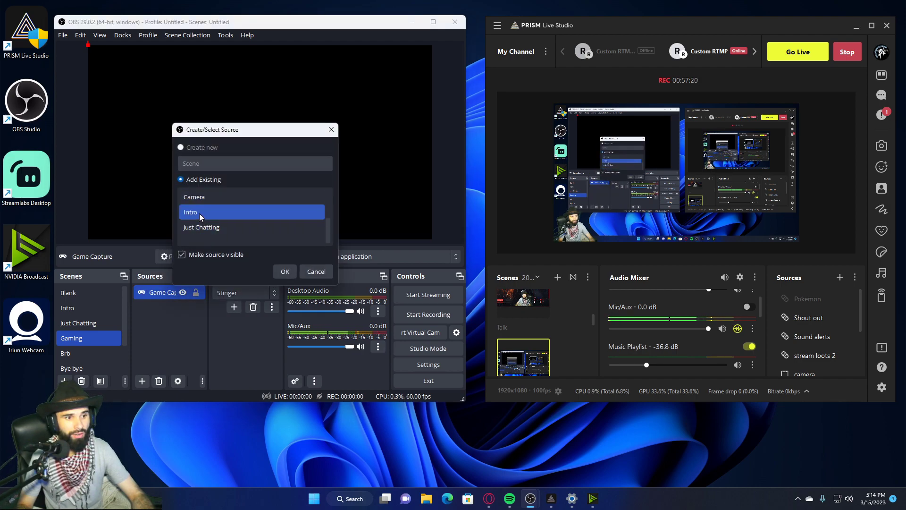
left_click(288, 271)
left_click_drag(432, 239, 105, 234)
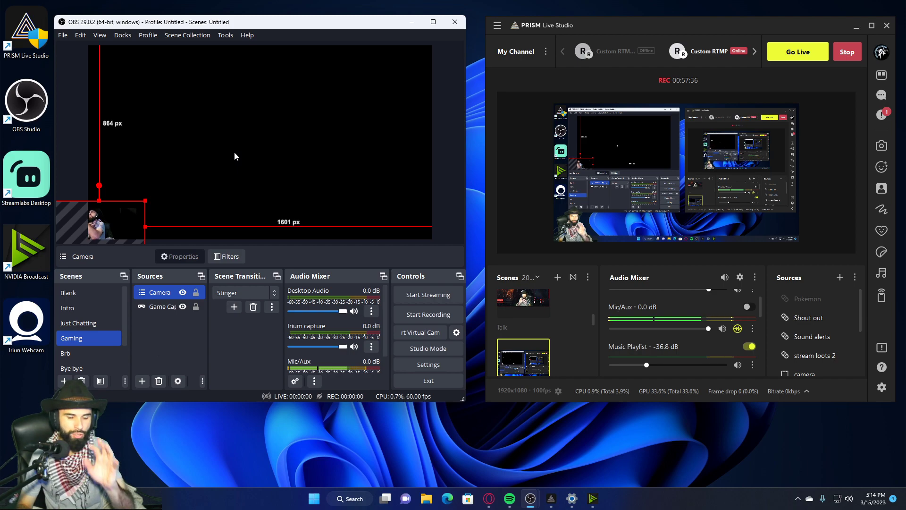
Add a new media source to the Brb scene using the local video file Hunt theme ending .mp4.
left_click(85, 353)
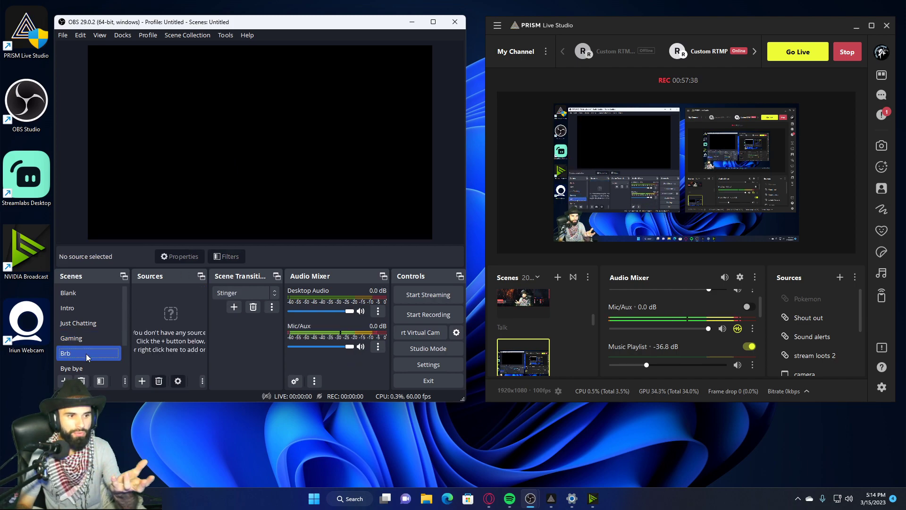
left_click(142, 381)
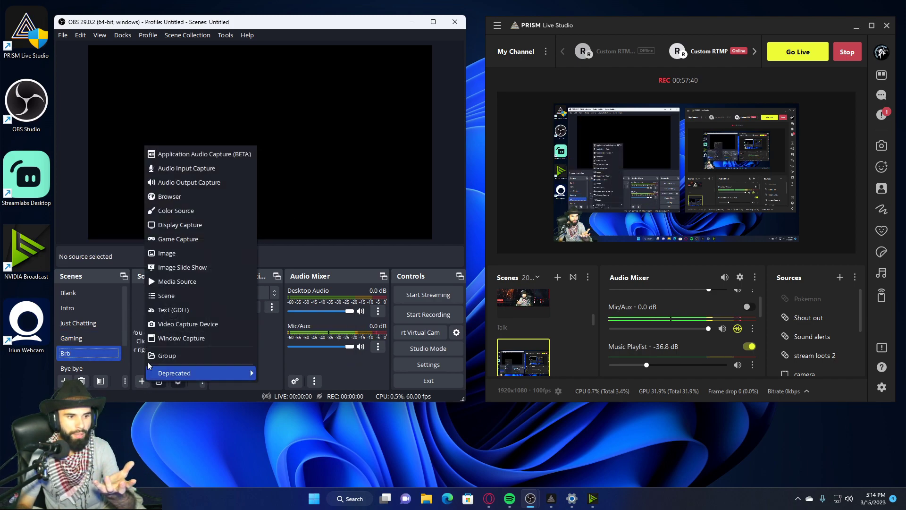
left_click(181, 281)
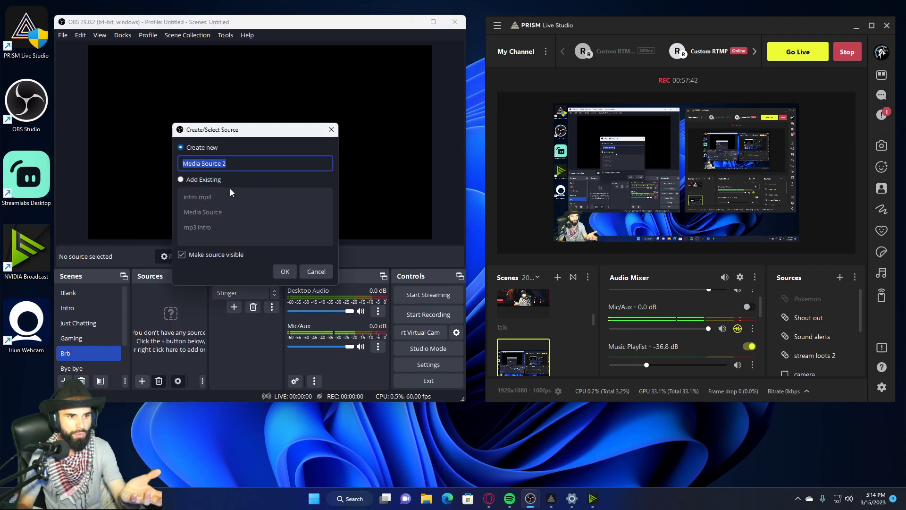
left_click(288, 273)
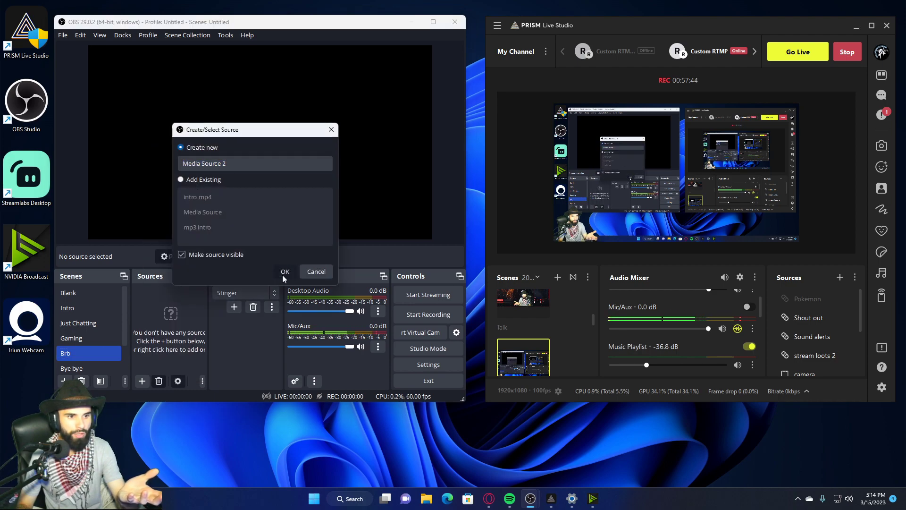
left_click(394, 231)
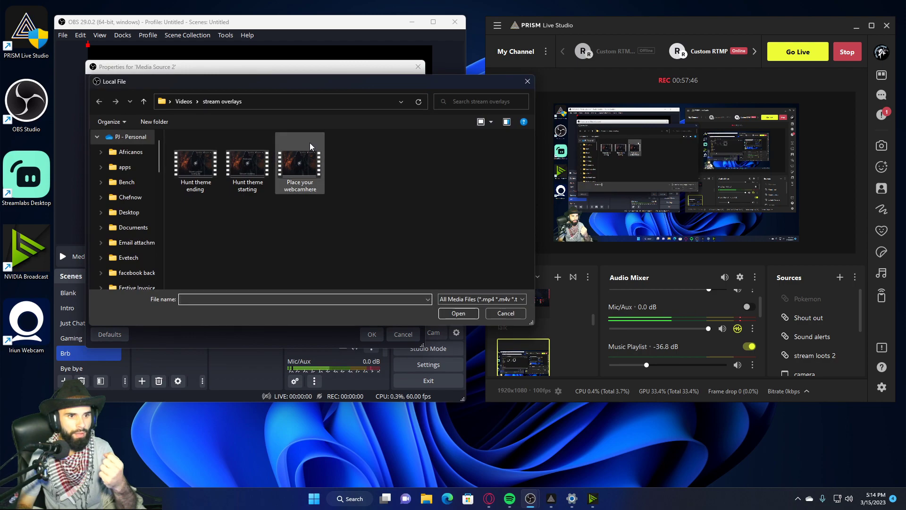
double_click(208, 161)
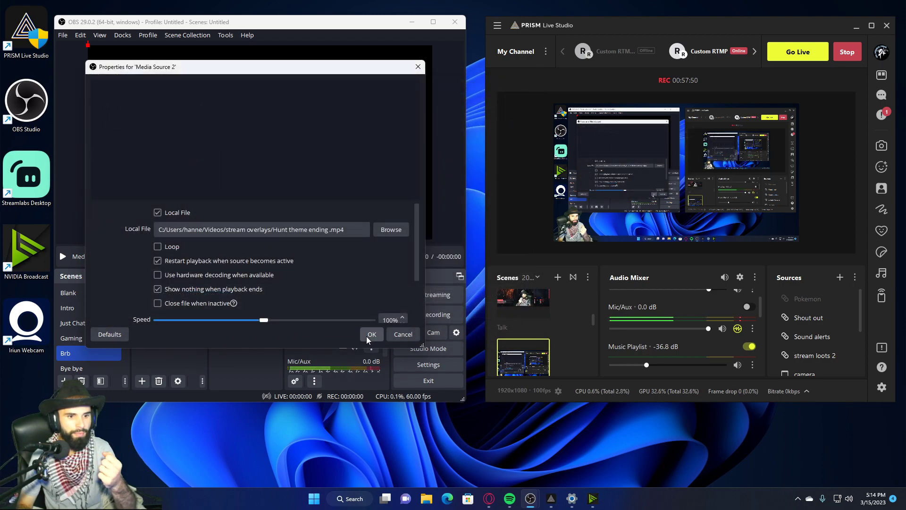
left_click(371, 334)
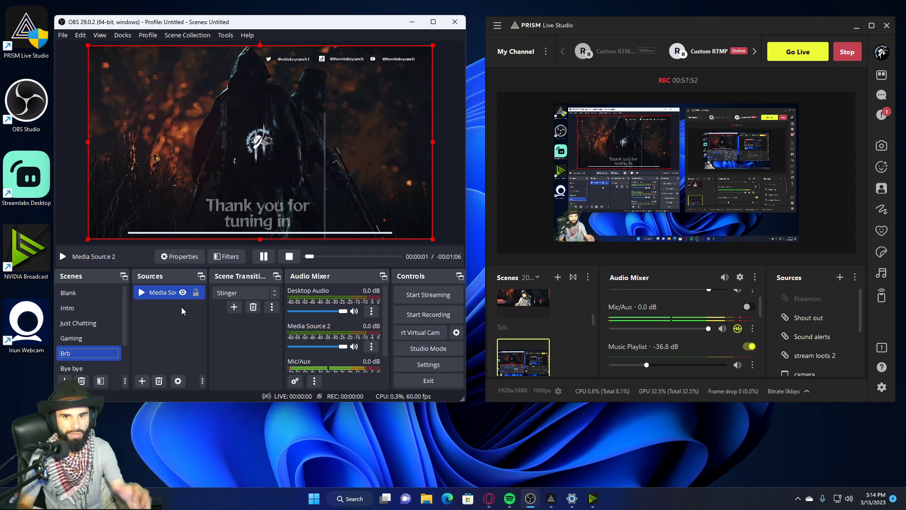
Add the existing mp3 intro media source to the Brb scene and check its level in the audio mixer.
left_click(142, 381)
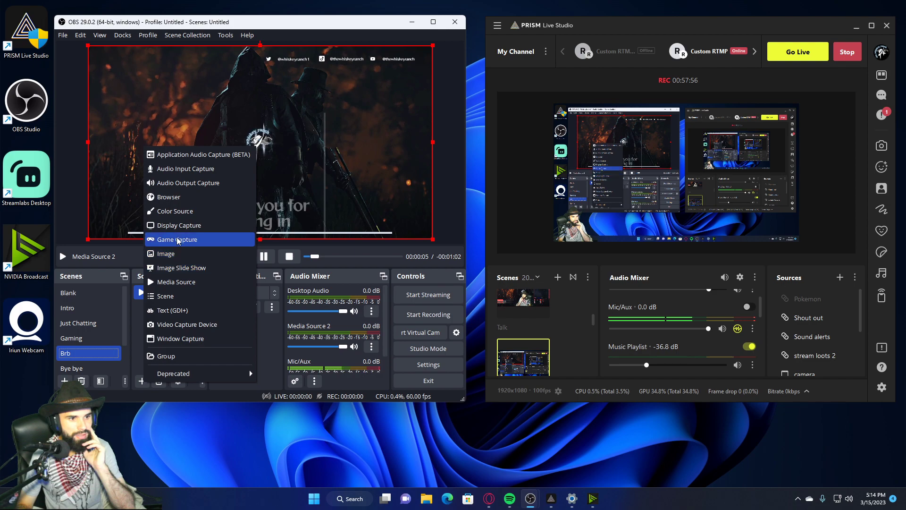
left_click(203, 282)
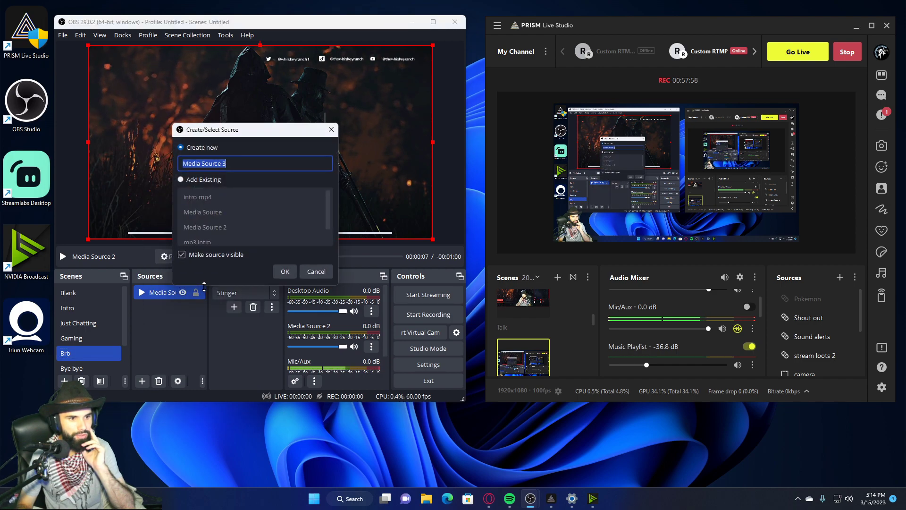
left_click(181, 179)
scroll(216, 225, "down", 1)
left_click(216, 226)
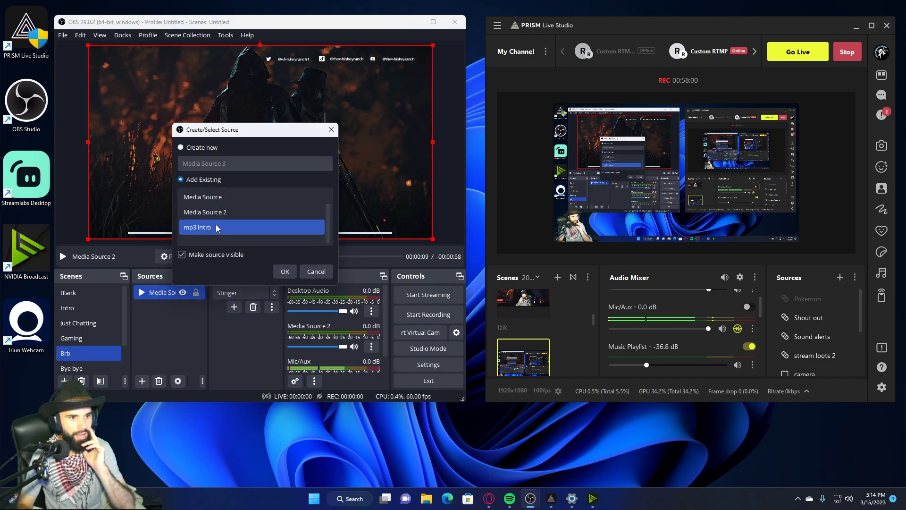
left_click(282, 272)
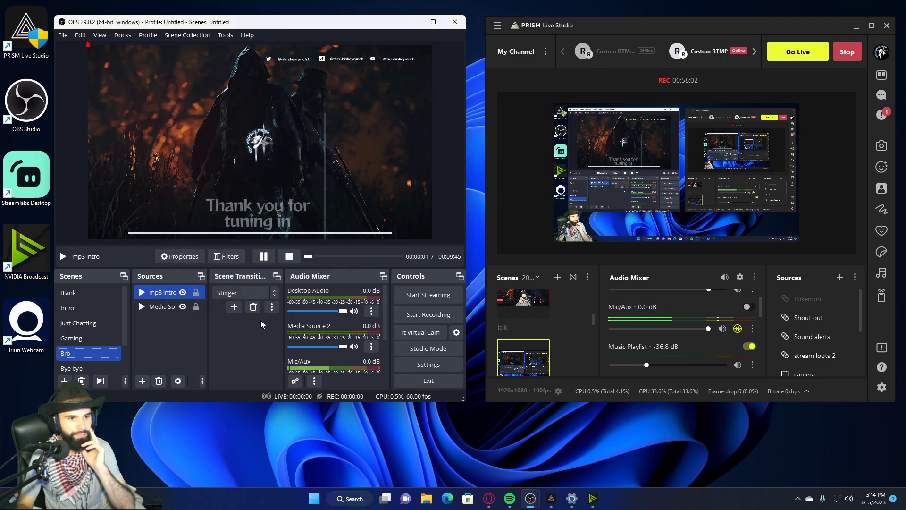
scroll(330, 352, "down", 2)
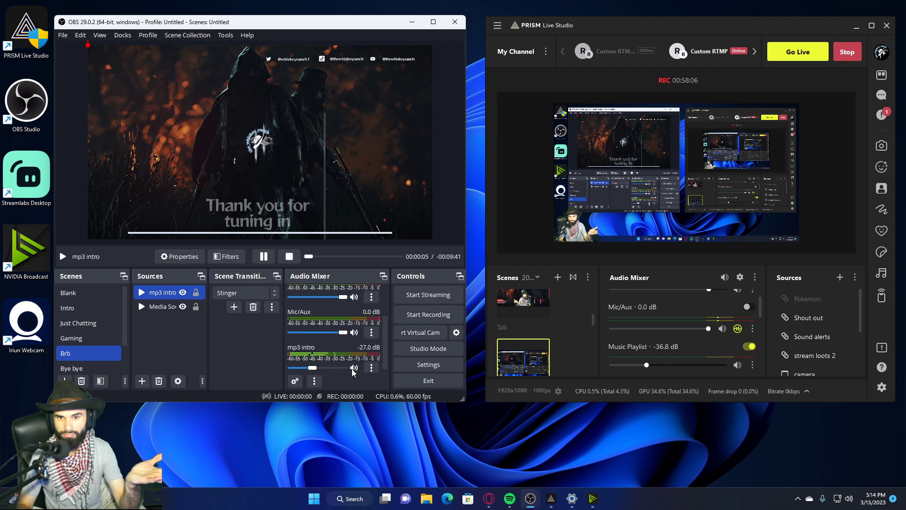
Switch between the Gaming, Brb and Just Chatting scenes to review their previews, finishing on Just Chatting.
left_click(82, 335)
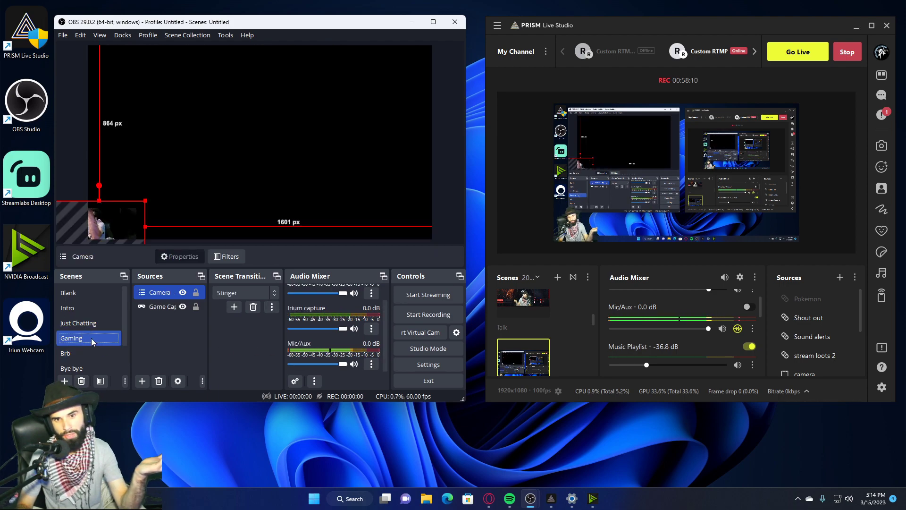
left_click(89, 353)
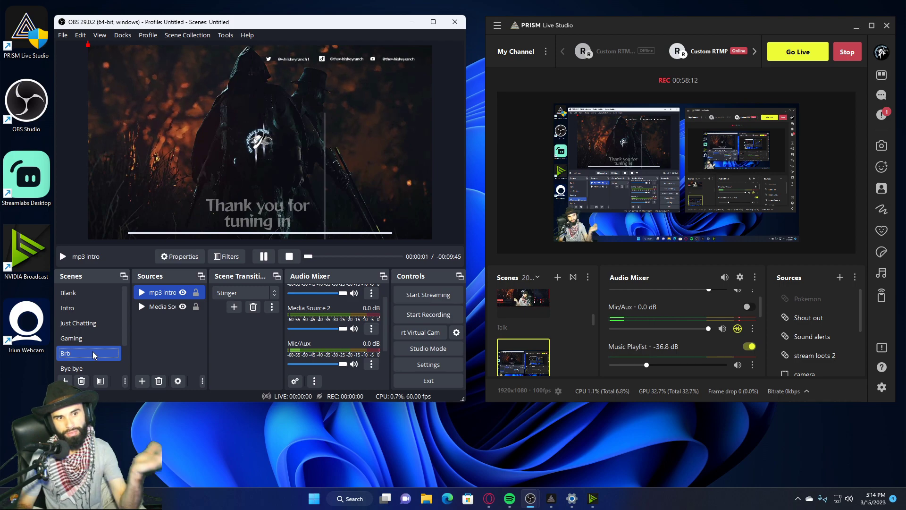
left_click(92, 342)
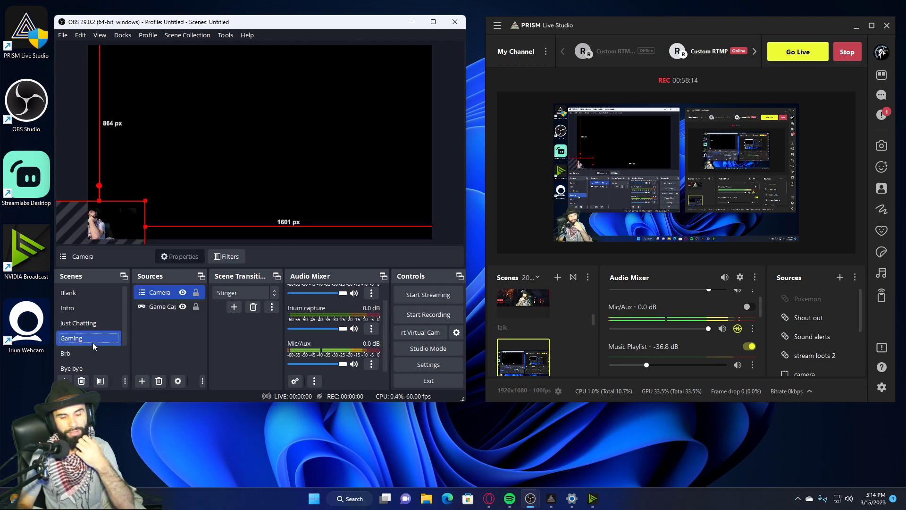
left_click(87, 323)
left_click(78, 367)
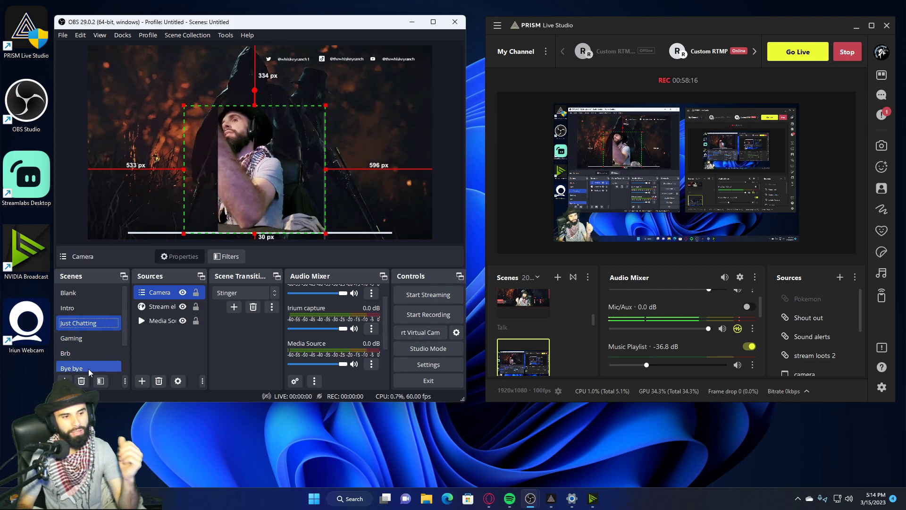
left_click(86, 353)
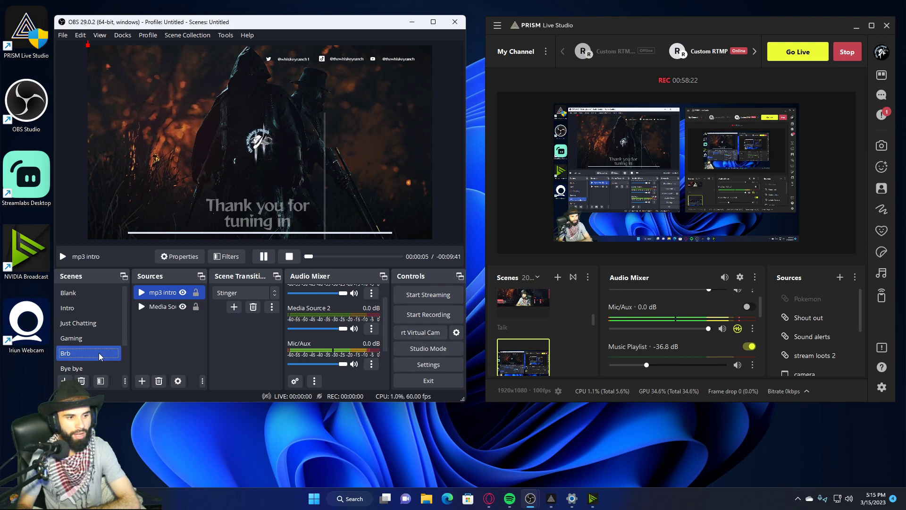
left_click(82, 322)
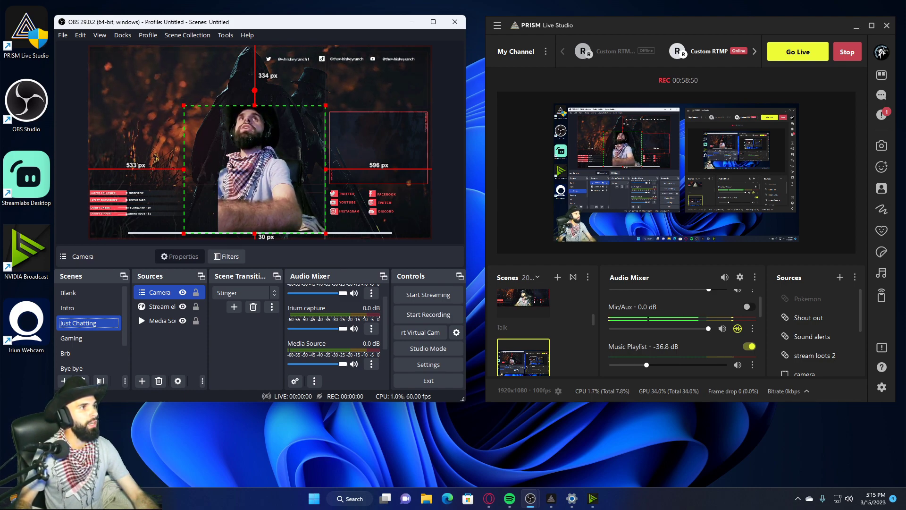
Switch to Opera and open Stream Manager in the Twitch creator dashboard to examine the activity feed and chat.
key("alt+Tab")
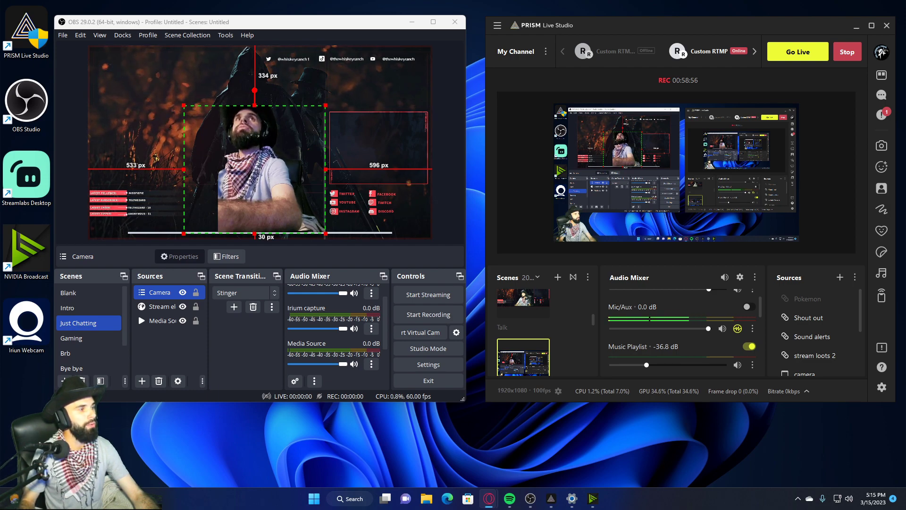
left_click_drag(461, 5, 406, 112)
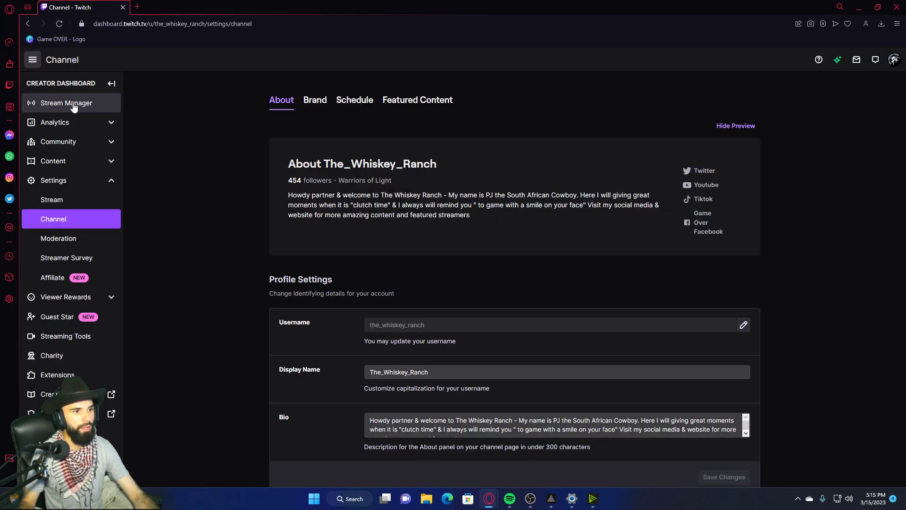
left_click(73, 104)
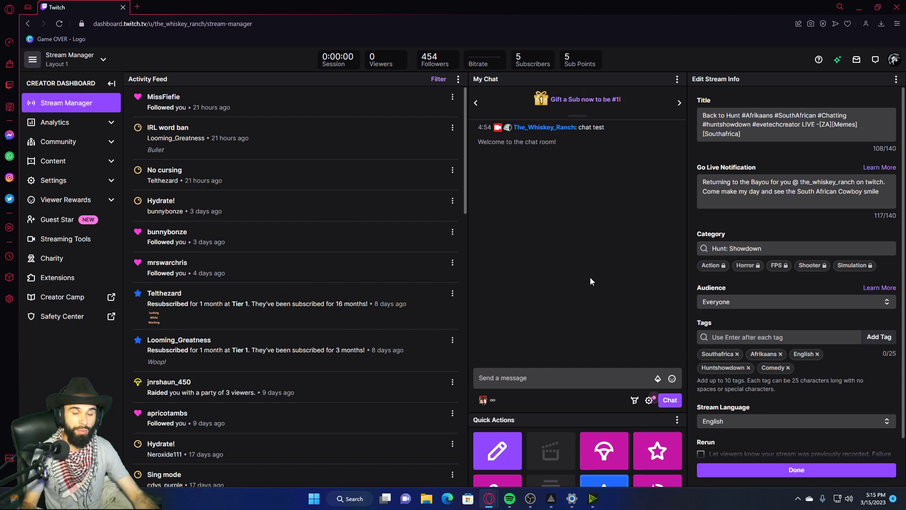
scroll(403, 288, "down", 4)
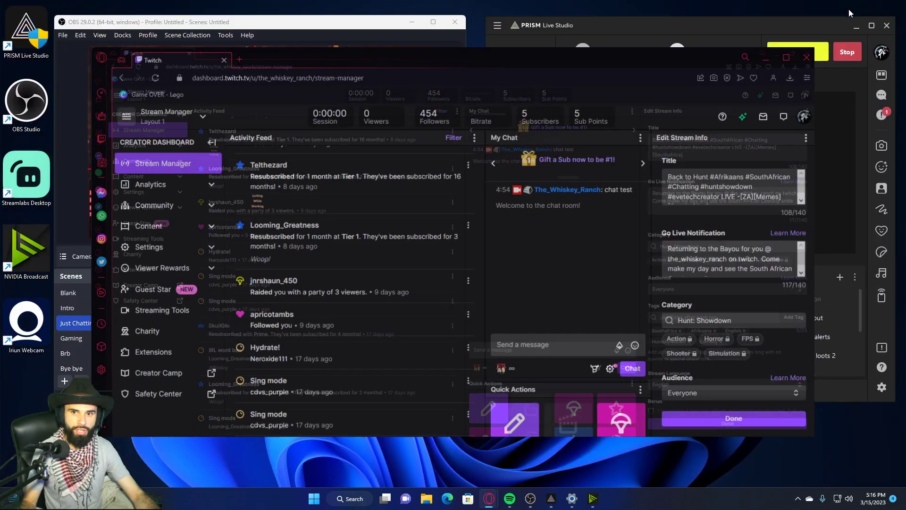
Shrink the Stream Manager browser window to a narrow floating size beside the OBS preview, review its activity feed, and minimize it.
double_click(848, 9)
left_click(344, 26)
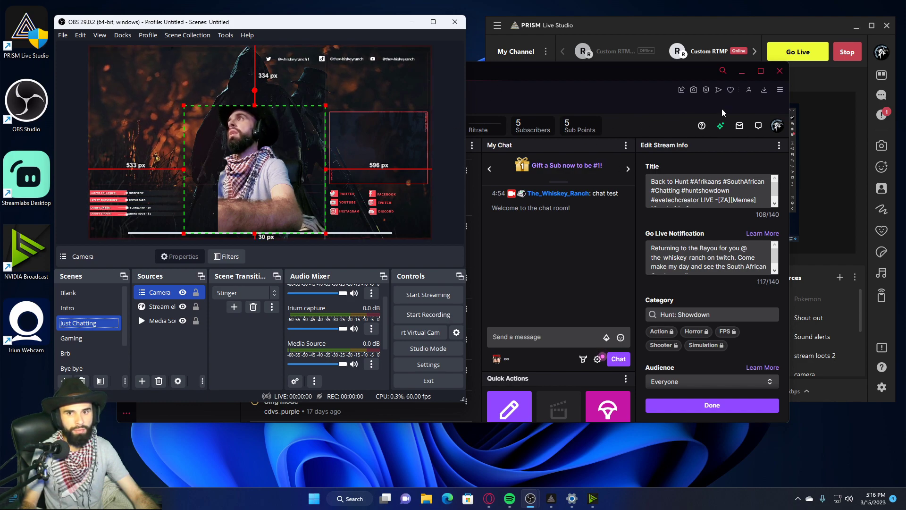
left_click_drag(658, 72, 689, 74)
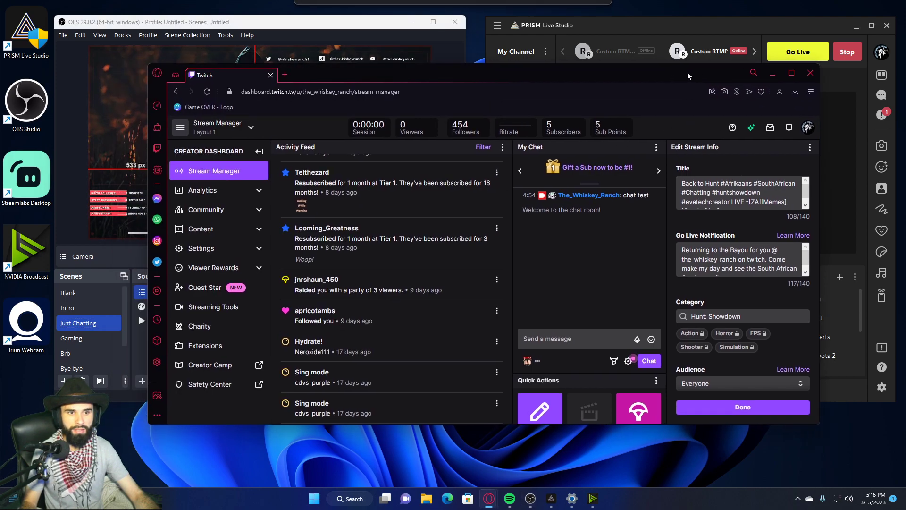
left_click(294, 25)
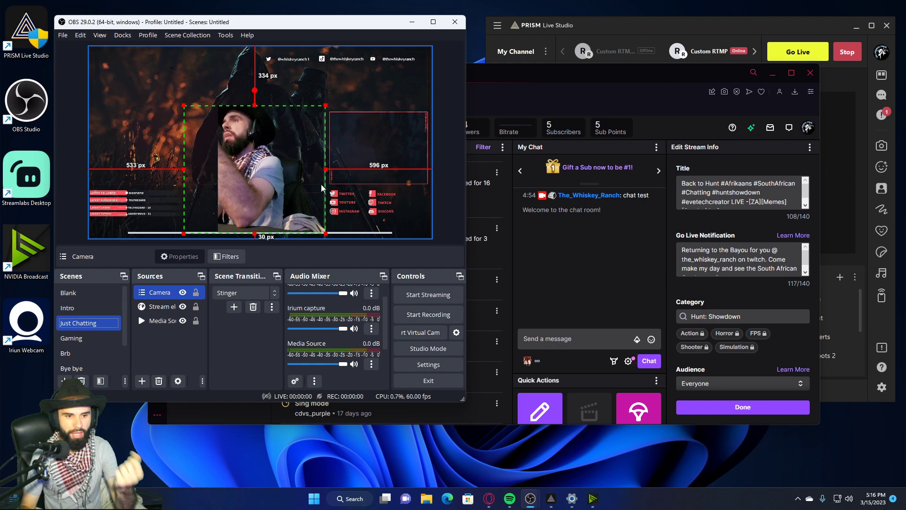
left_click_drag(631, 73, 603, 82)
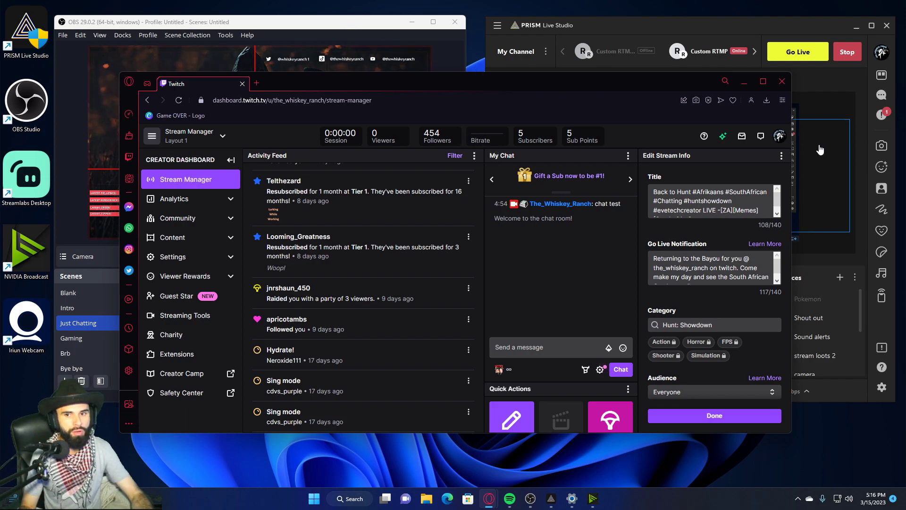
left_click_drag(792, 151, 487, 151)
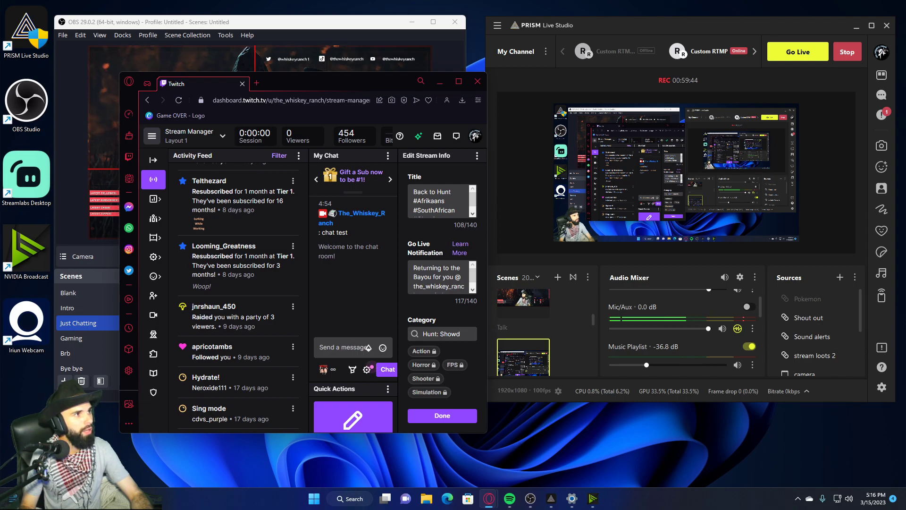
left_click_drag(394, 84, 481, 132)
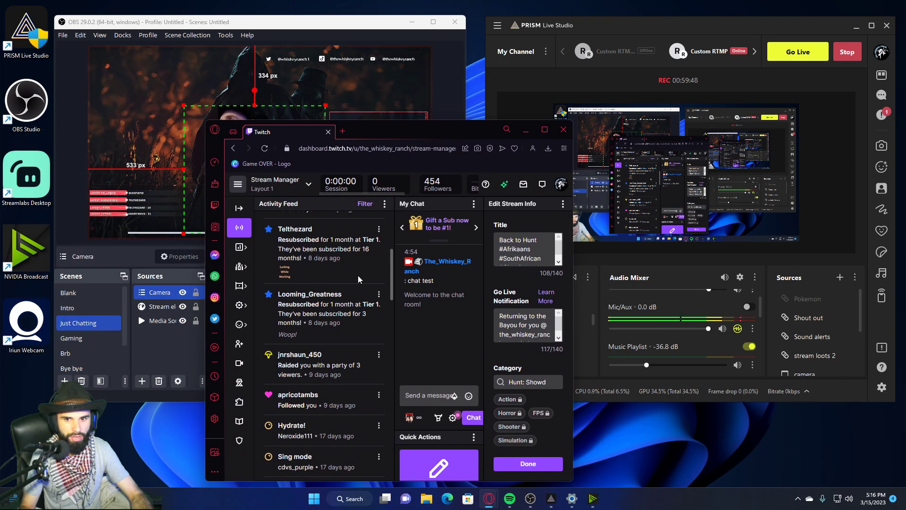
scroll(359, 281, "up", 4)
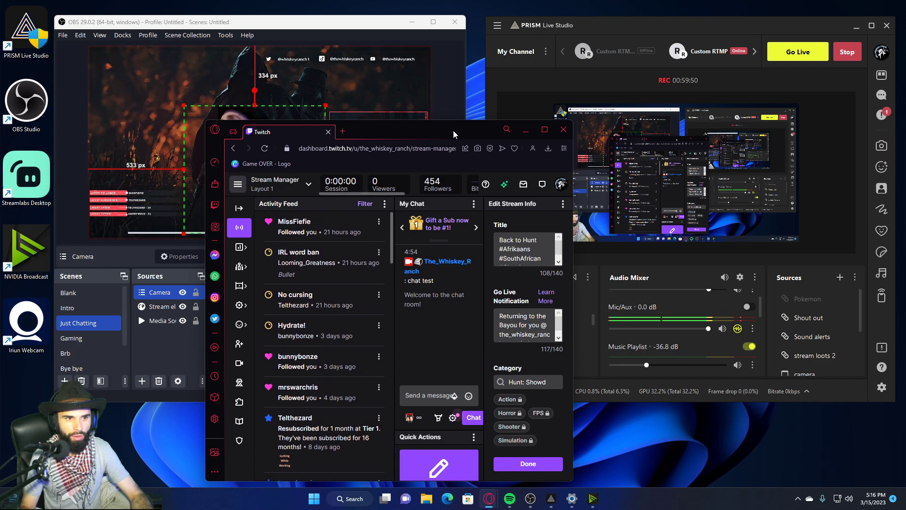
left_click(526, 129)
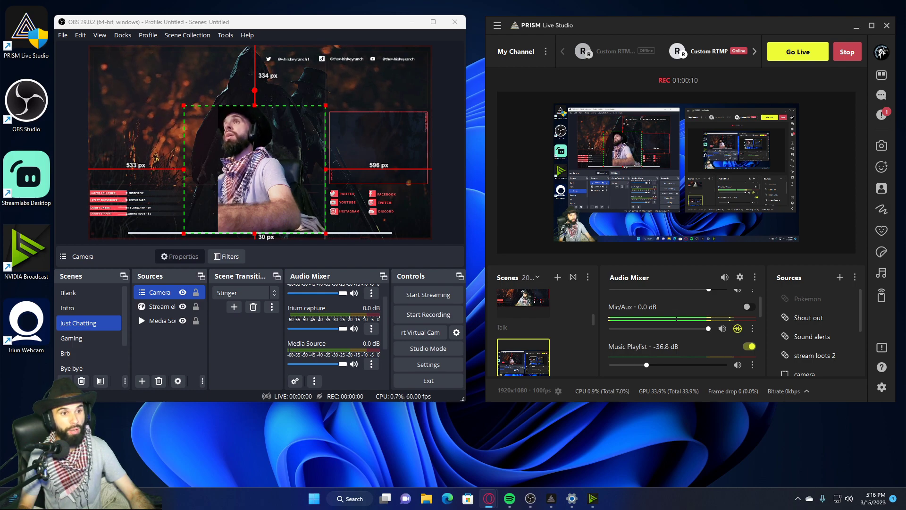
Open the Streamlabs dashboard in a browser window and go to its Alert Box page.
left_click_drag(0, 80, 392, 145)
type("st")
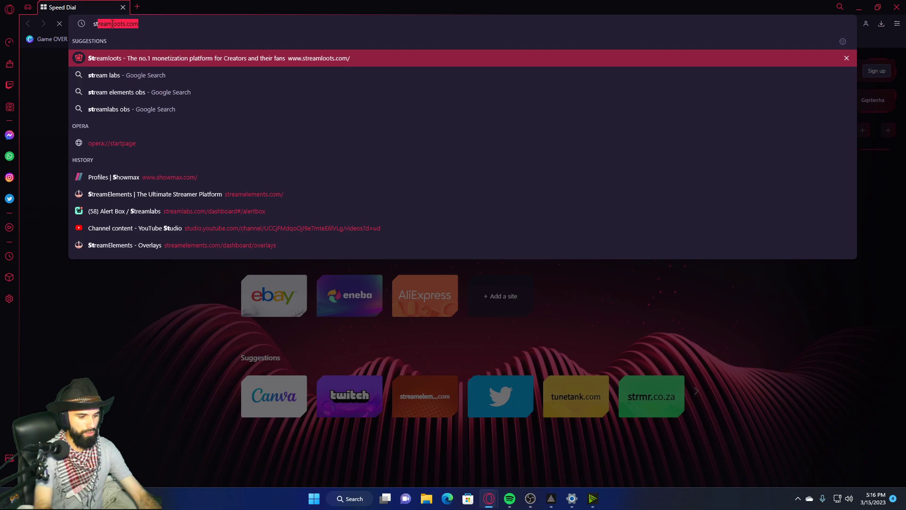
type("reamlabs")
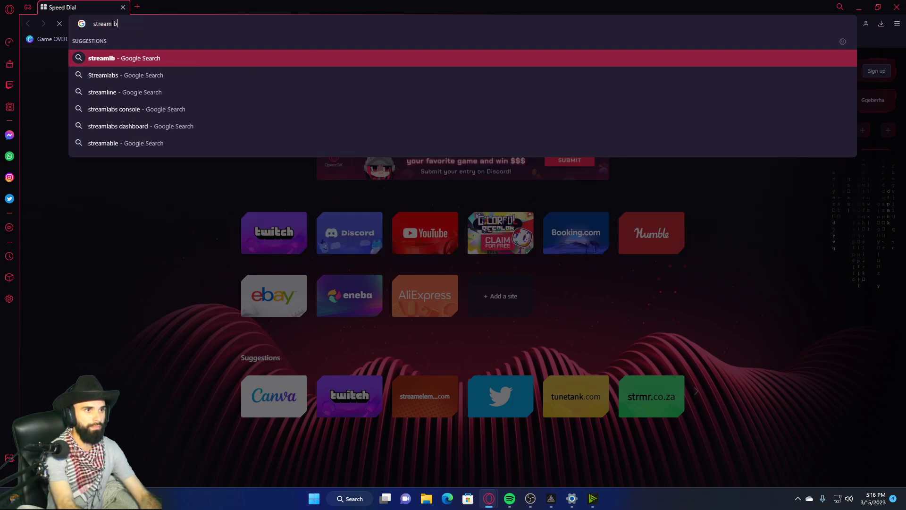
key("Return")
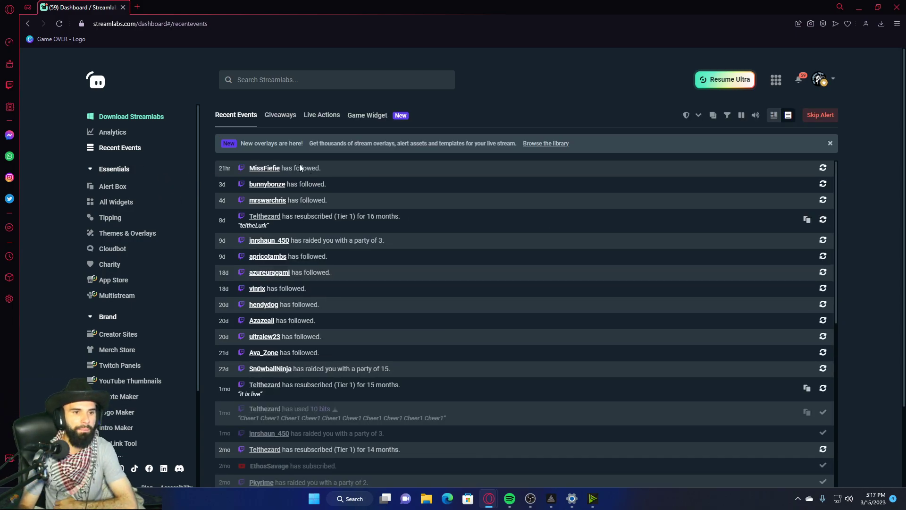
left_click(118, 185)
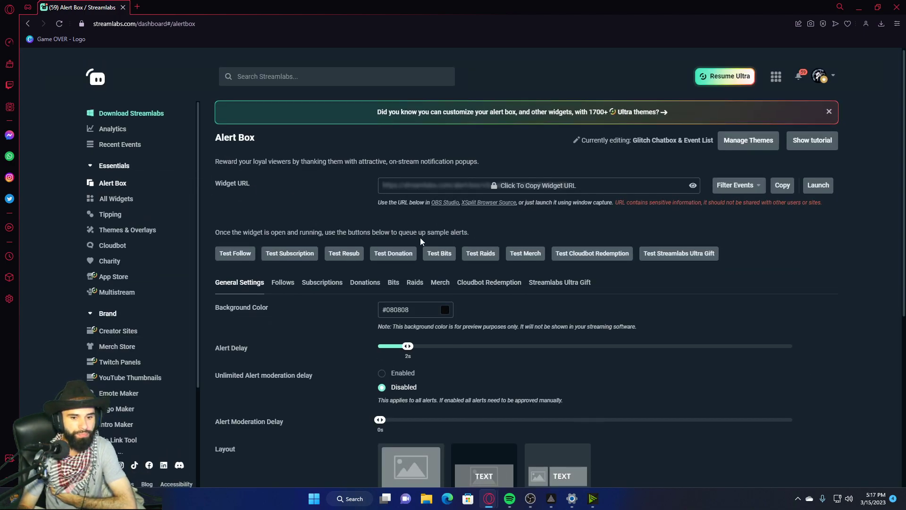
Examine the Alert Box general settings and the follow alert's layout, animation, image and sound options.
scroll(424, 238, "down", 6)
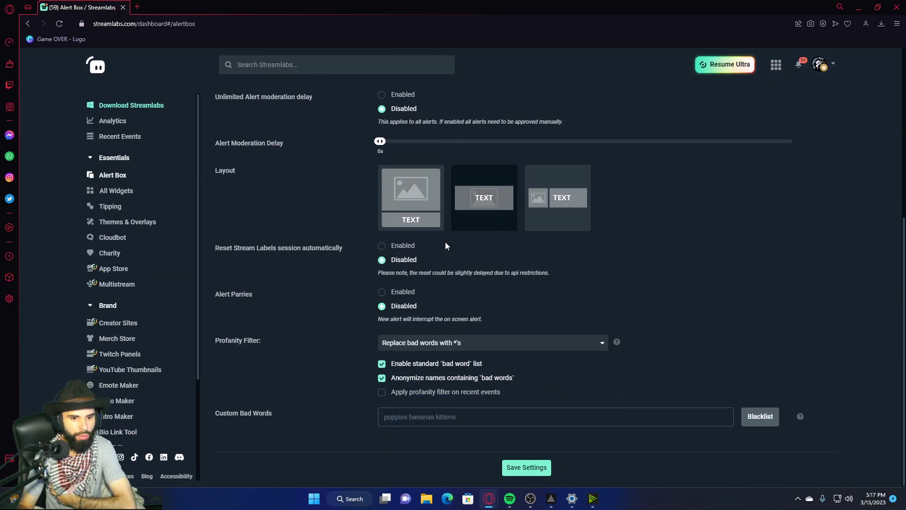
scroll(445, 244, "up", 3)
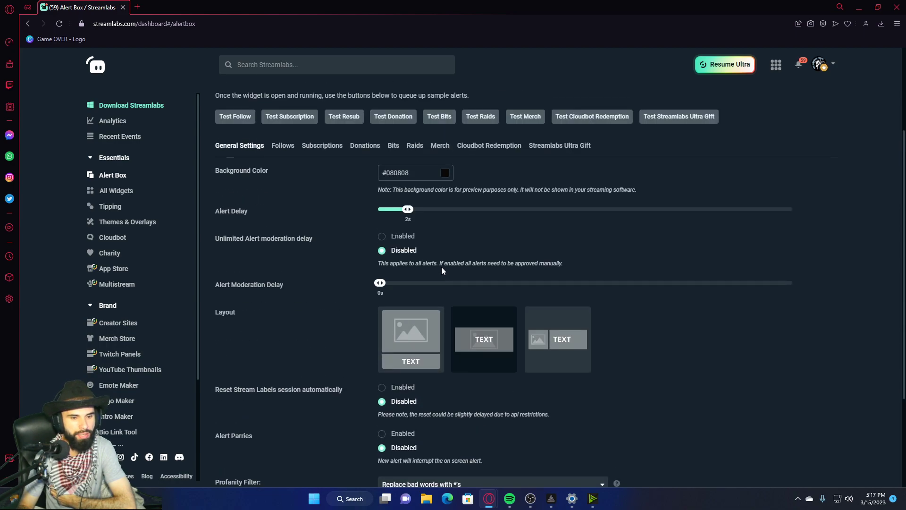
scroll(440, 268, "up", 3)
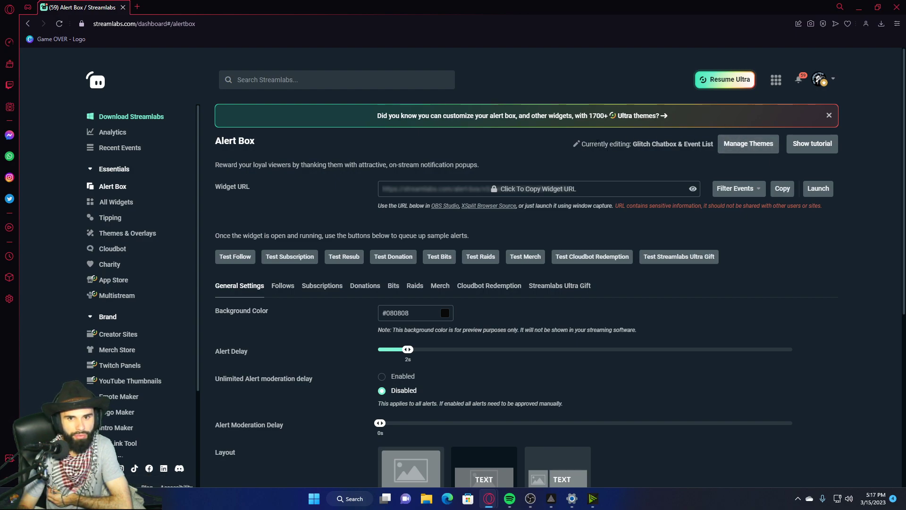
scroll(537, 227, "down", 6)
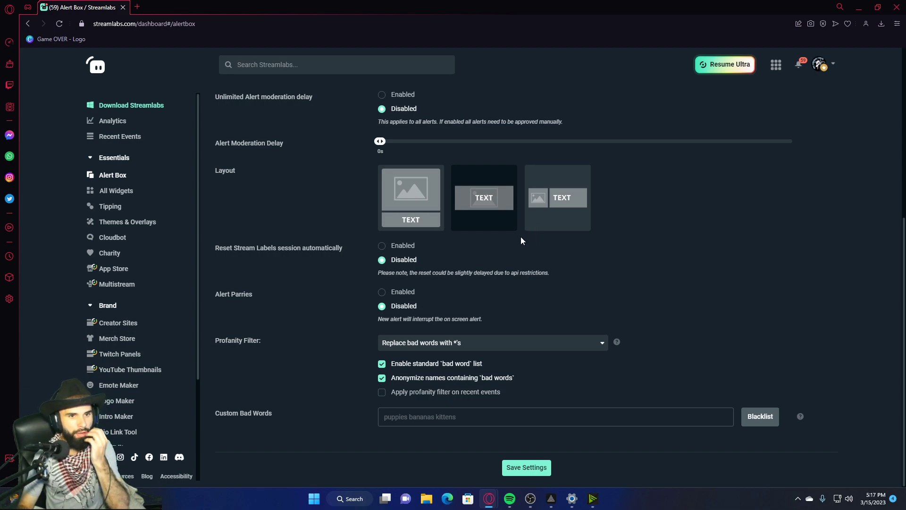
scroll(520, 237, "up", 4)
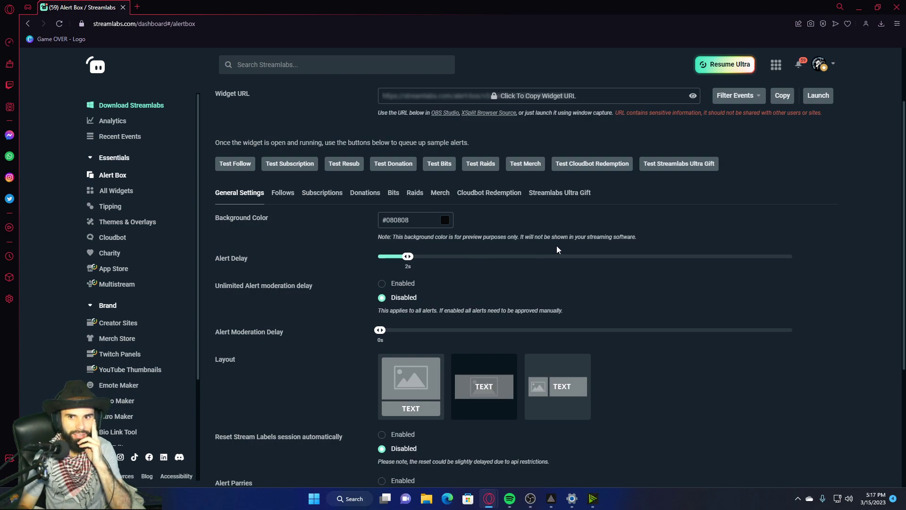
scroll(552, 250, "down", 3)
scroll(518, 277, "down", 1)
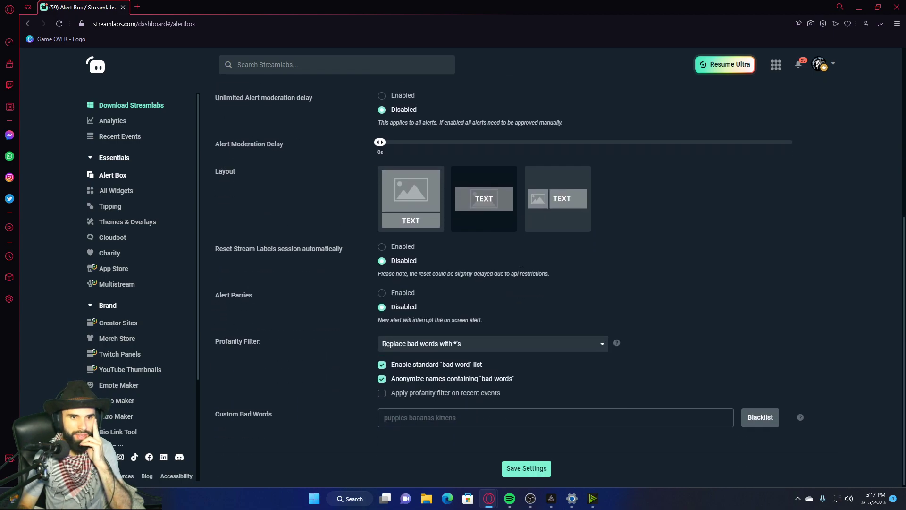
scroll(360, 213, "up", 4)
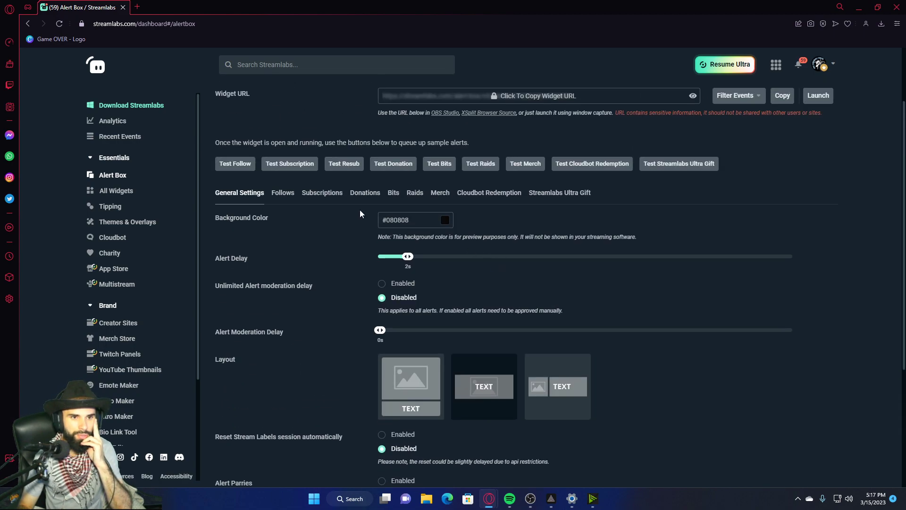
left_click(283, 194)
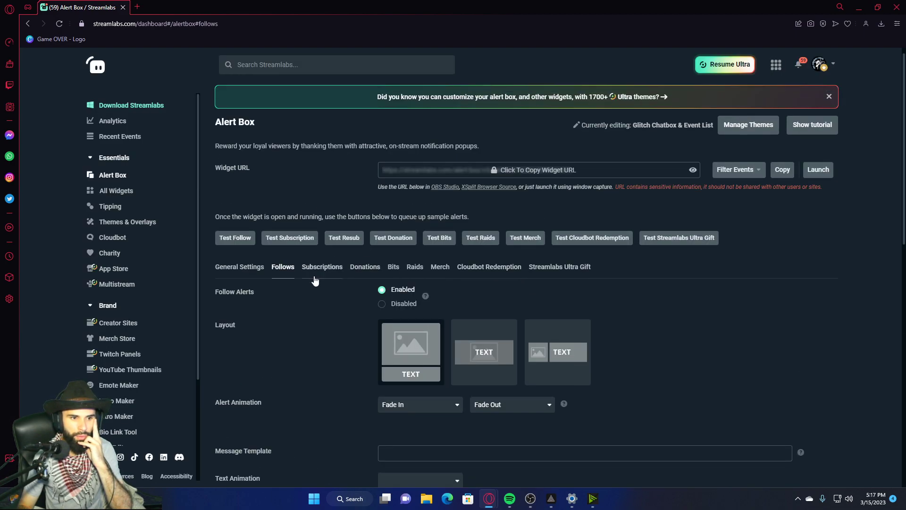
scroll(361, 284, "down", 3)
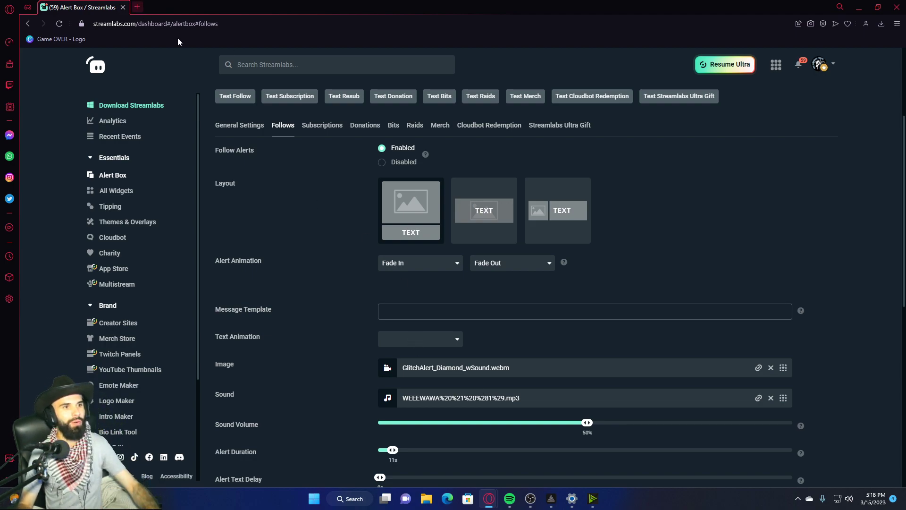
Search the web for "artlis" in a new browser tab and open the Artlist website.
key("ctrl+t")
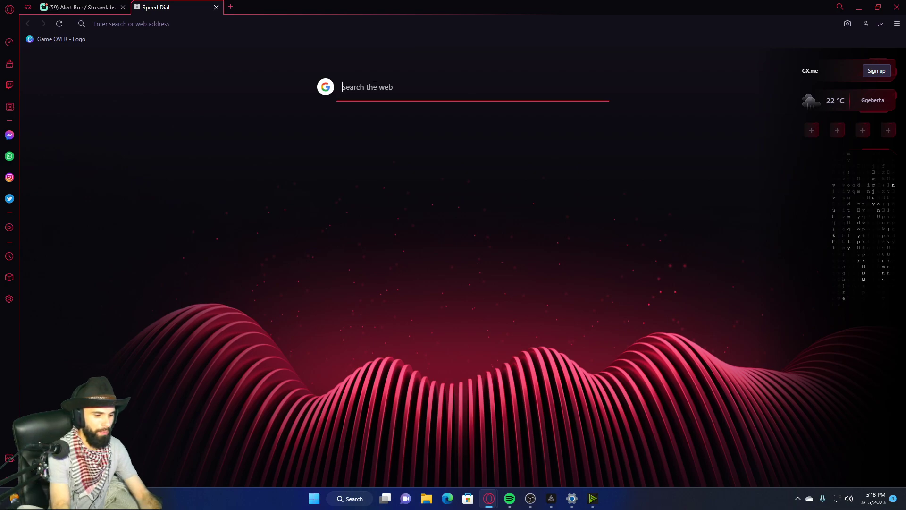
left_click(374, 86)
type("artlis")
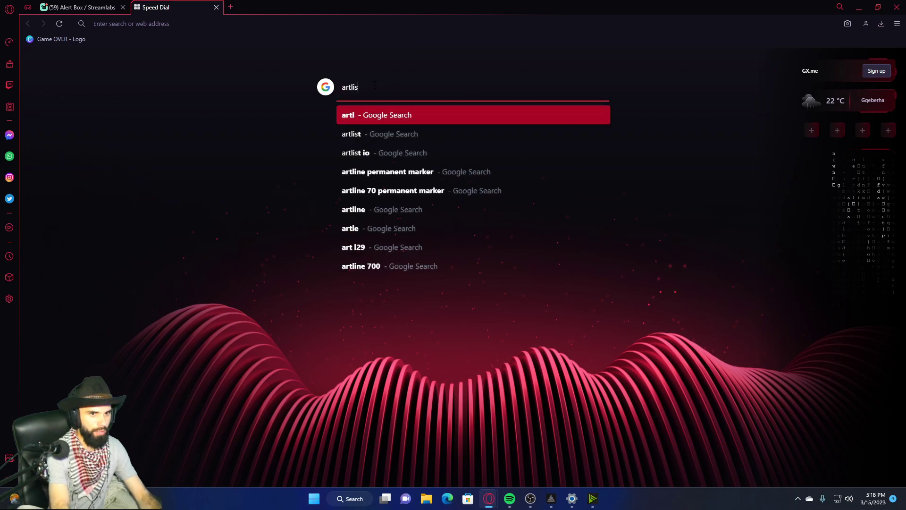
key("Return")
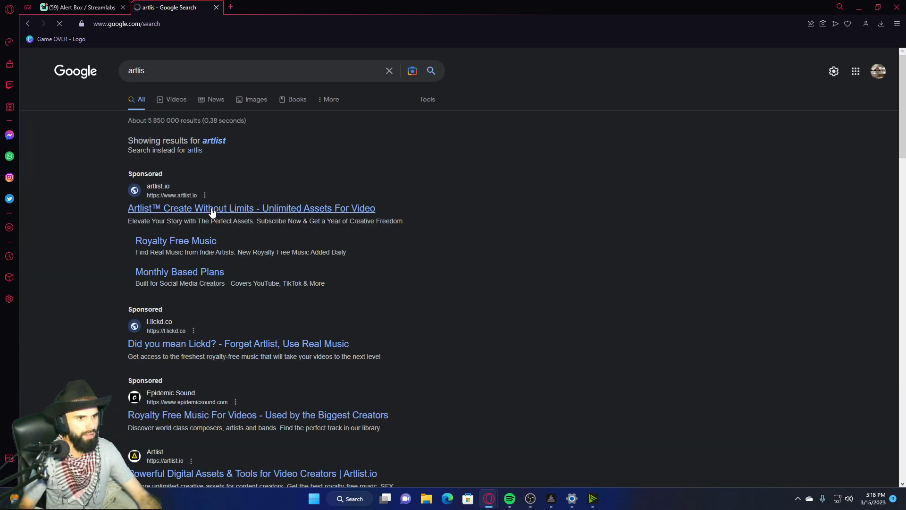
left_click(211, 208)
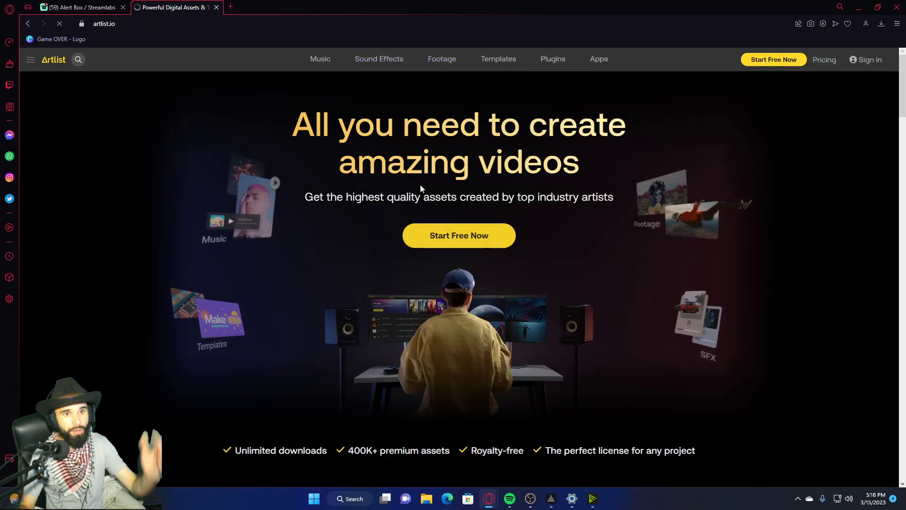
Open Artlist's Gaming sound effects and preview "Candy Game Vol 2 - Bonus Point Notification" and "Mobile Game - 8 Bit Coin".
left_click(379, 59)
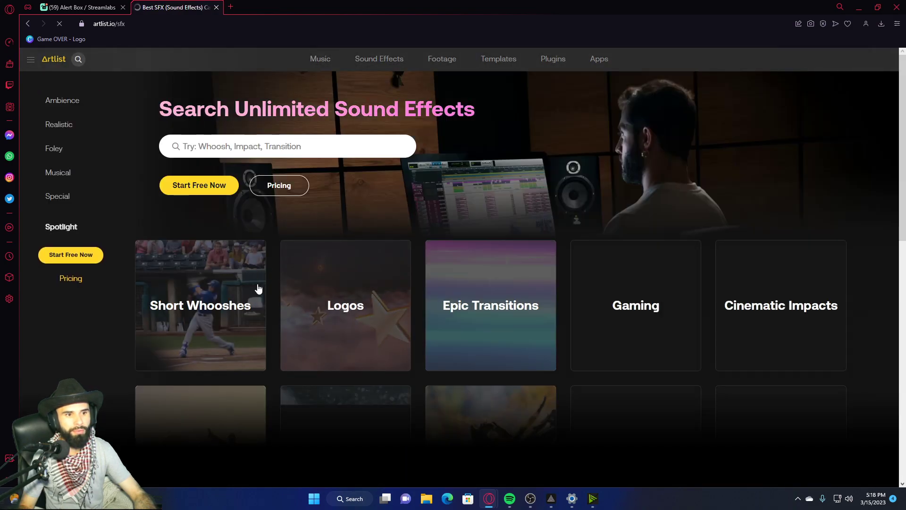
left_click(647, 324)
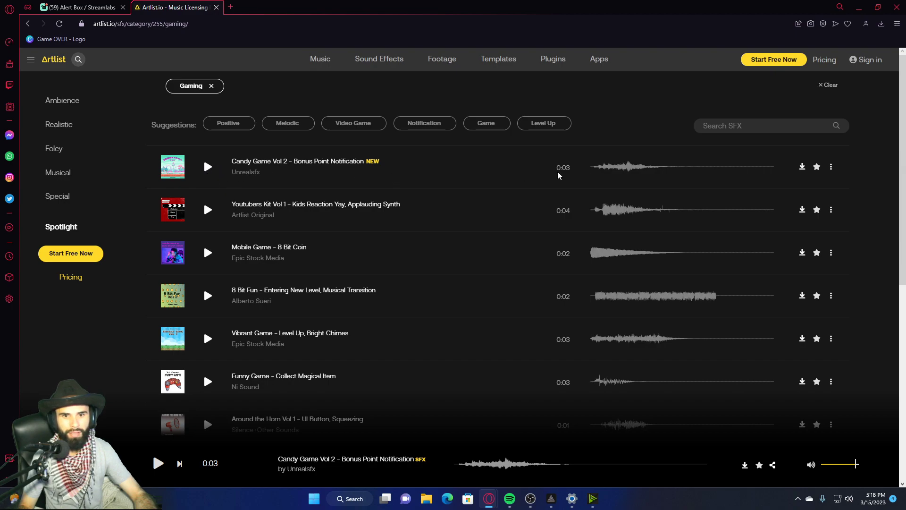
left_click(208, 168)
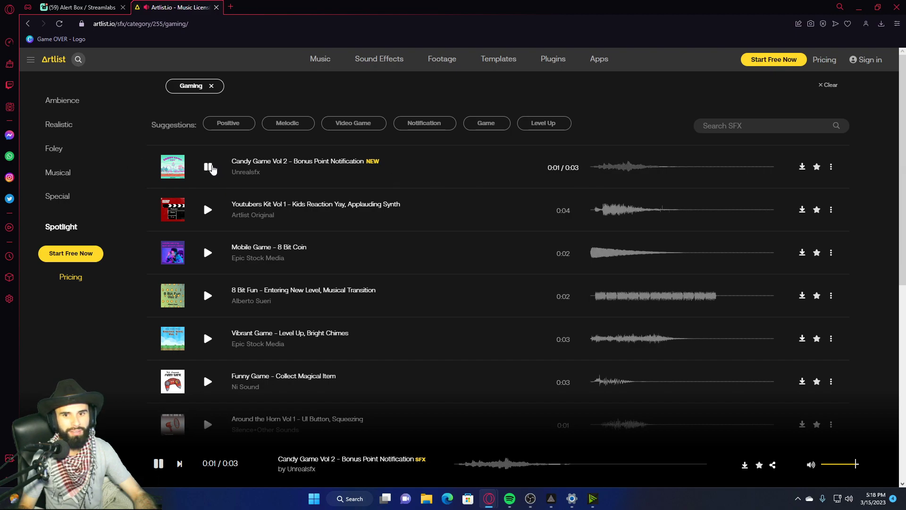
left_click(207, 253)
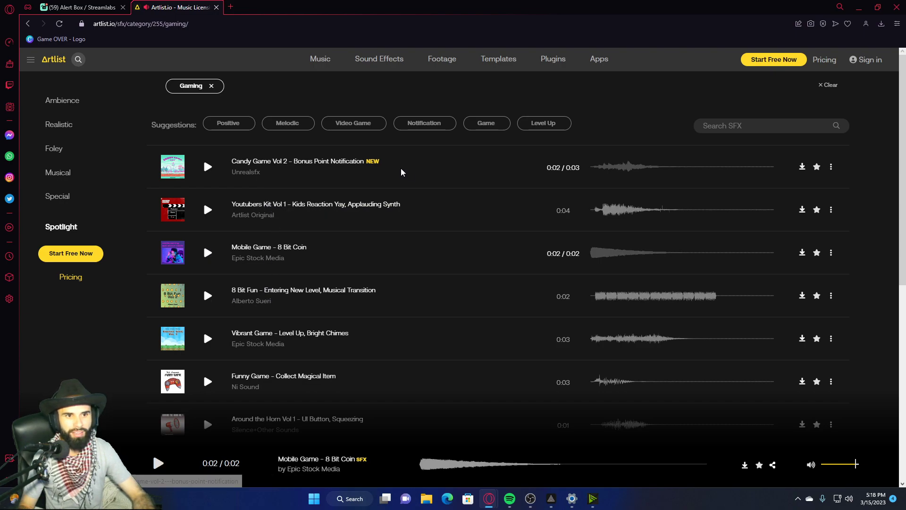
Return to the Streamlabs Alert Box page and send a test follow alert.
left_click(859, 7)
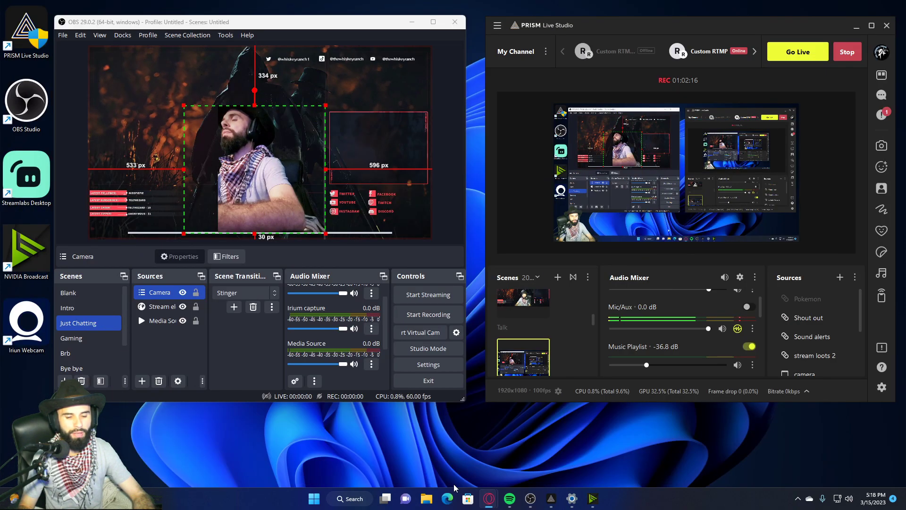
mouse_move(489, 497)
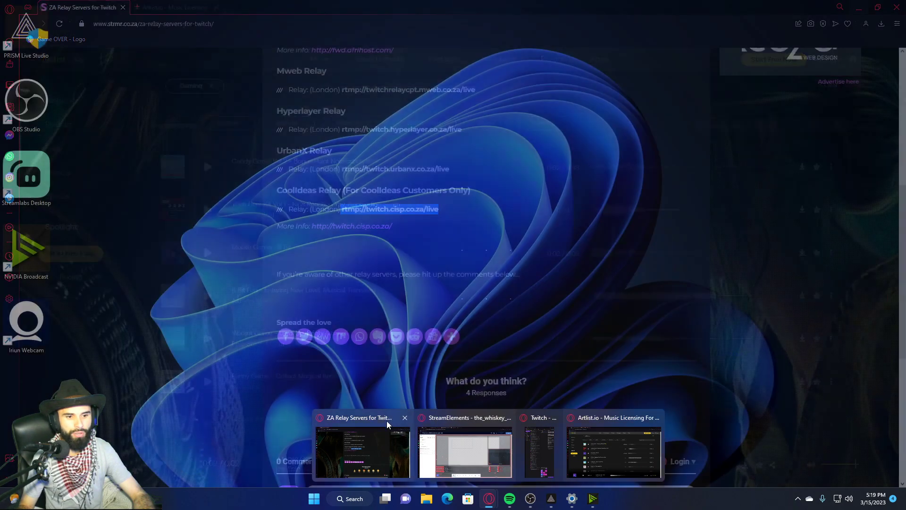
left_click(593, 425)
left_click(96, 8)
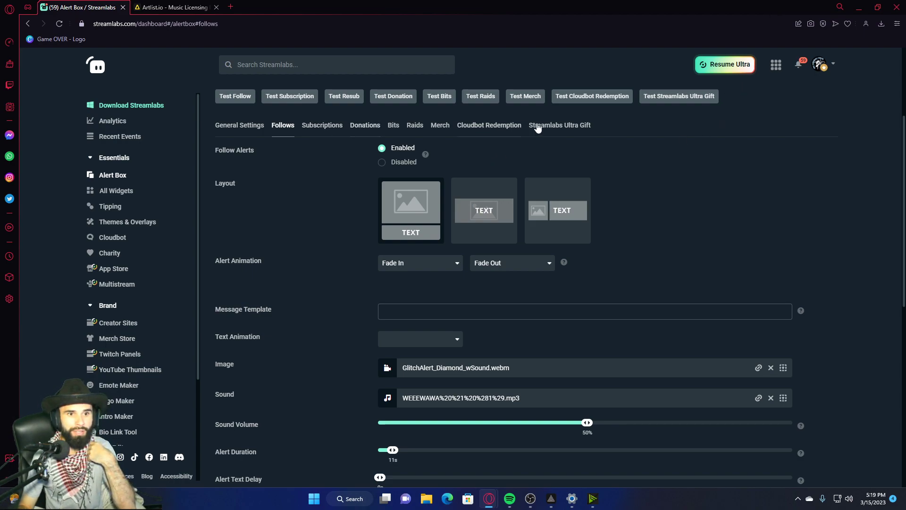
scroll(259, 168, "up", 3)
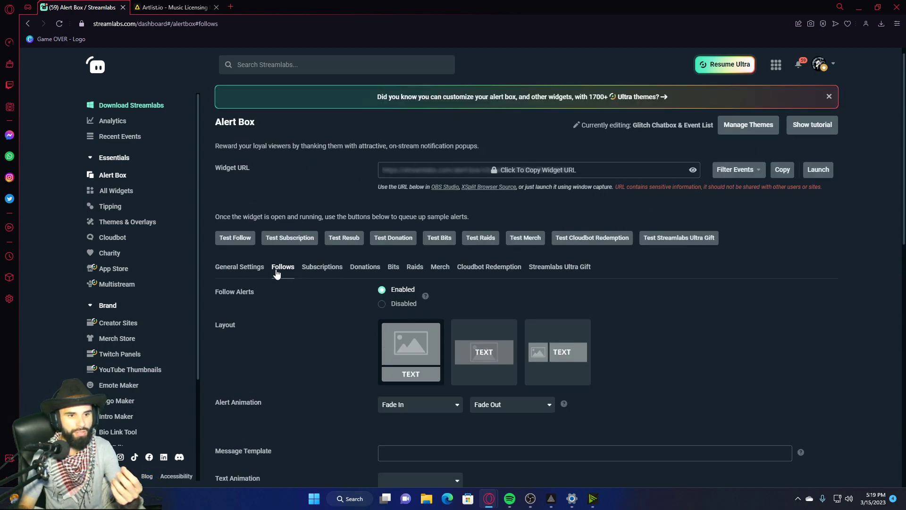
left_click(239, 238)
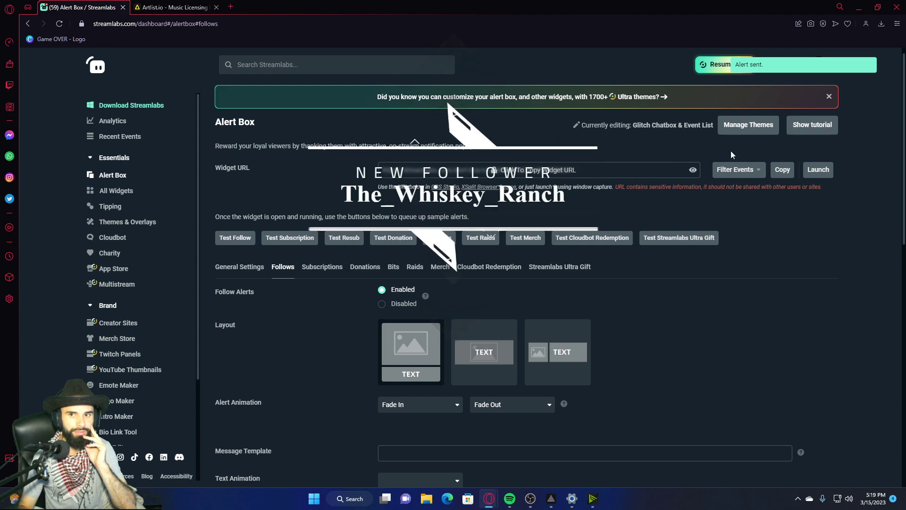
Minimize the Streamlabs browser window and switch to the one with the StreamElements overlay editor.
left_click(860, 10)
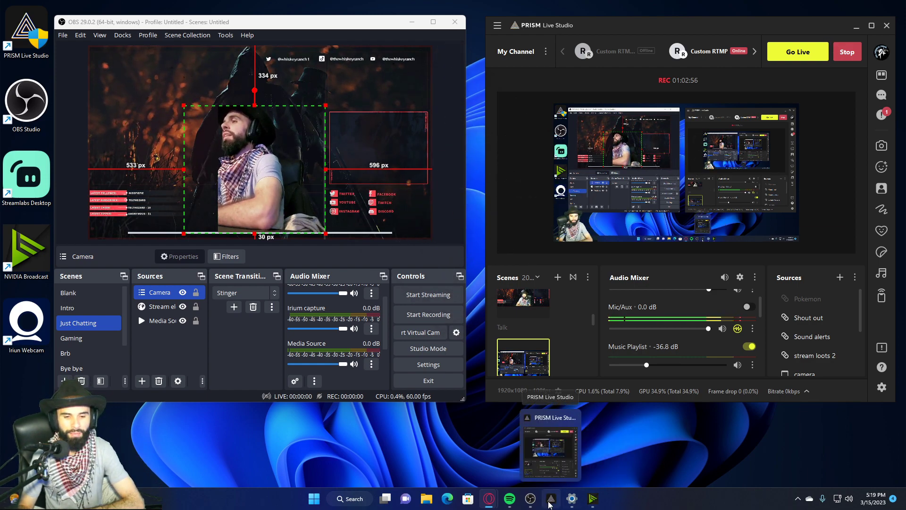
left_click(549, 501)
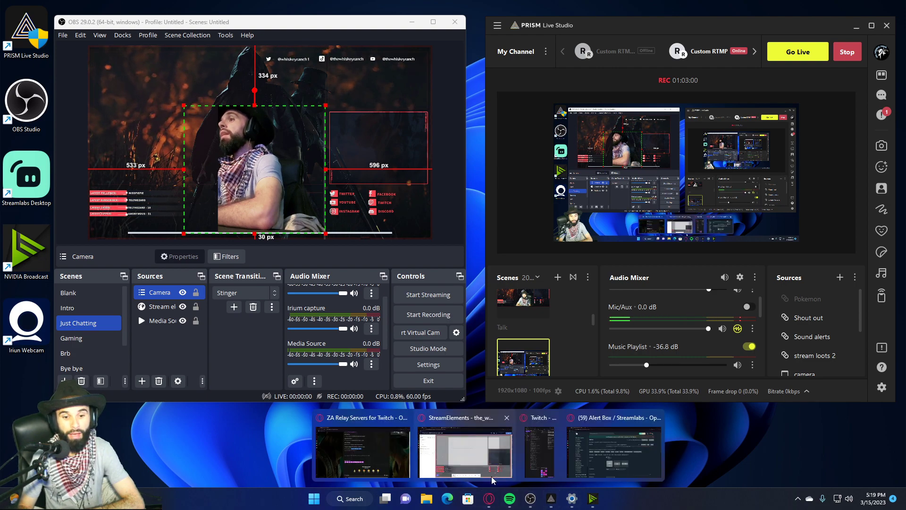
left_click(475, 425)
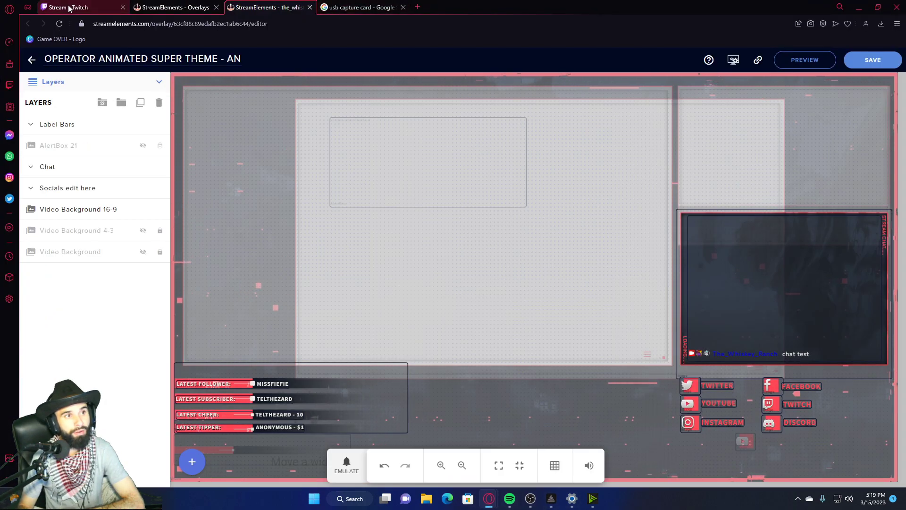
Switch to the Streamlabs Alert Box page in the browser and look through the Follows alert settings.
left_click(859, 7)
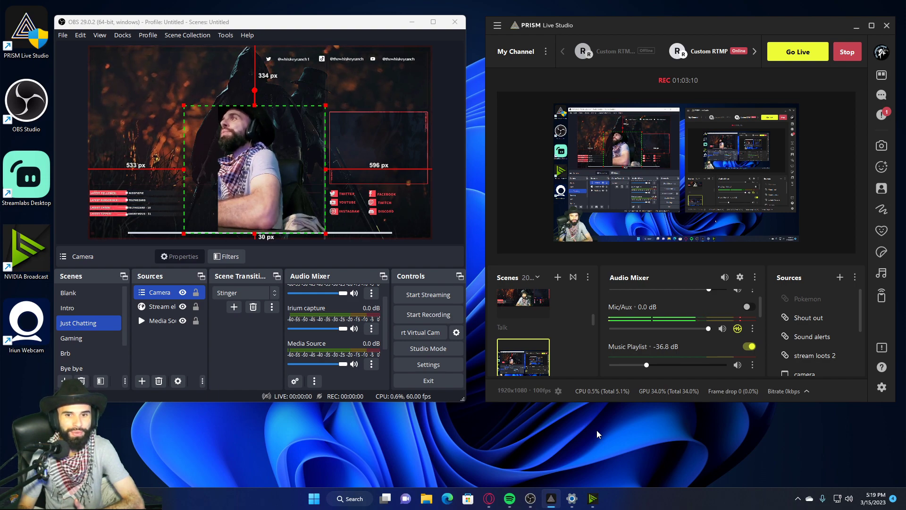
mouse_move(488, 504)
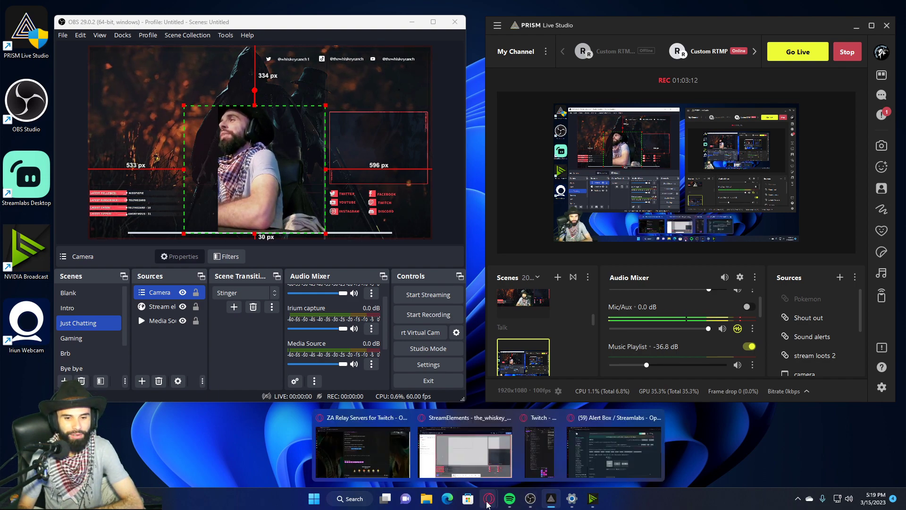
left_click(574, 426)
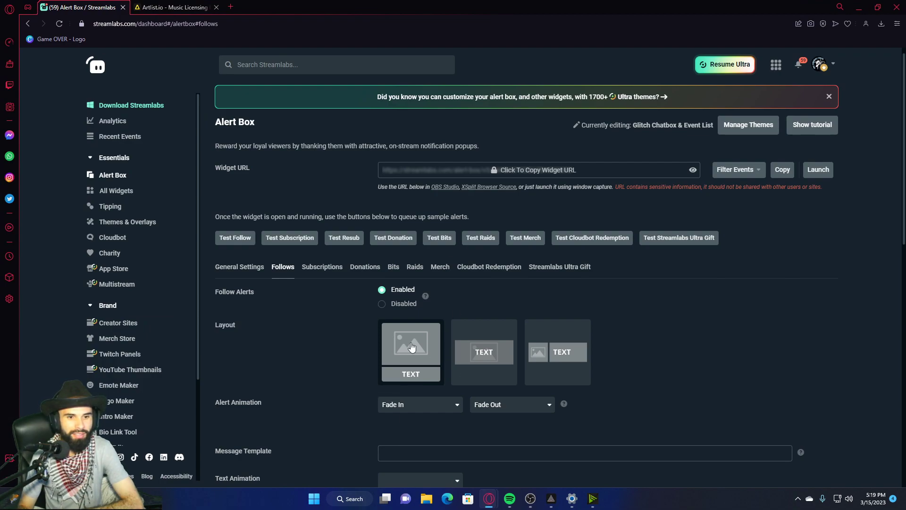
scroll(418, 420, "down", 9)
scroll(418, 421, "down", 3)
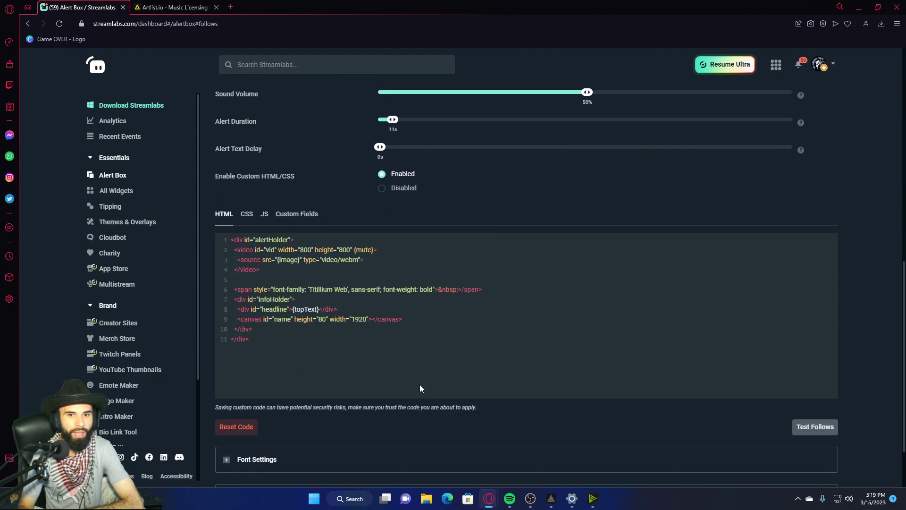
scroll(398, 410, "up", 14)
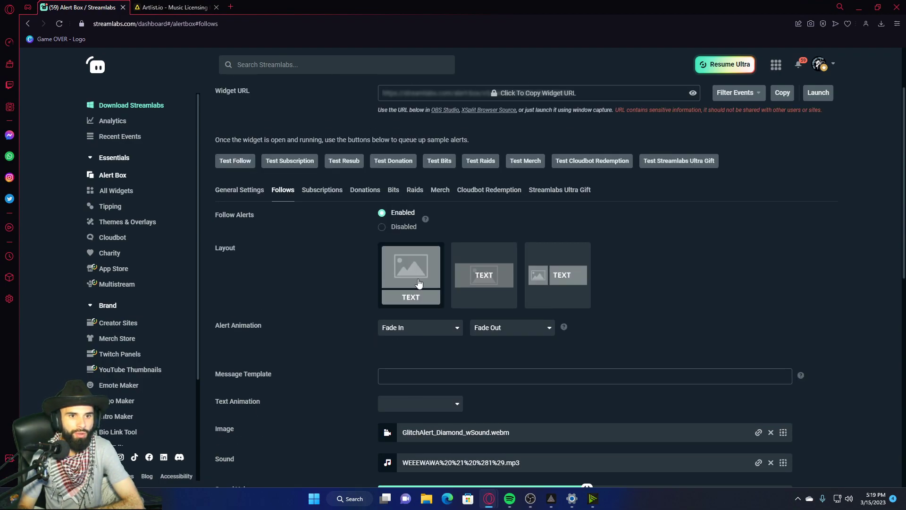
Send a test donation alert and look through the Donations alert settings, including image, sound, duration and custom HTML/CSS.
left_click(386, 163)
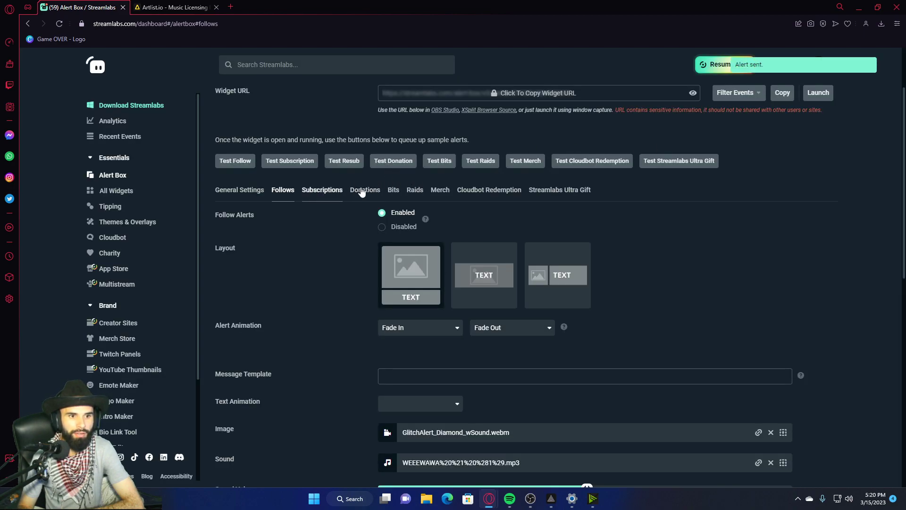
scroll(515, 311, "down", 4)
scroll(557, 401, "up", 6)
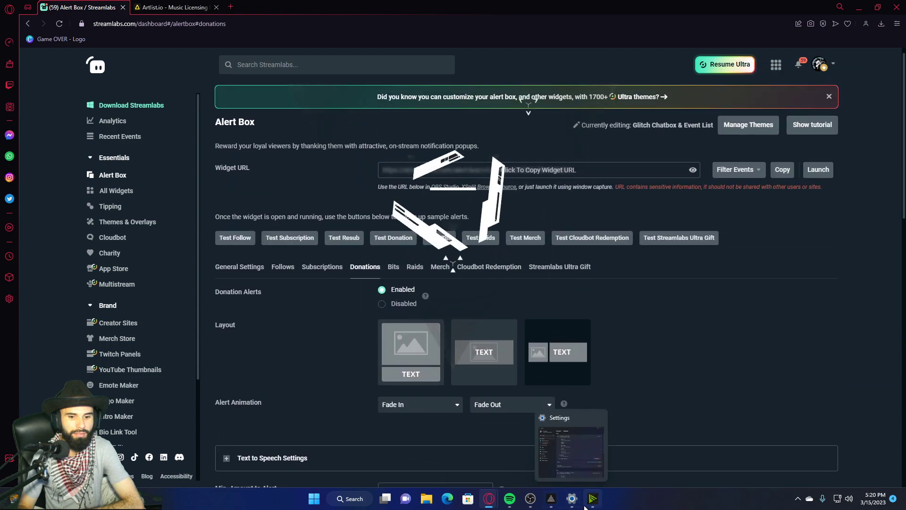
scroll(557, 401, "down", 1)
scroll(557, 400, "down", 4)
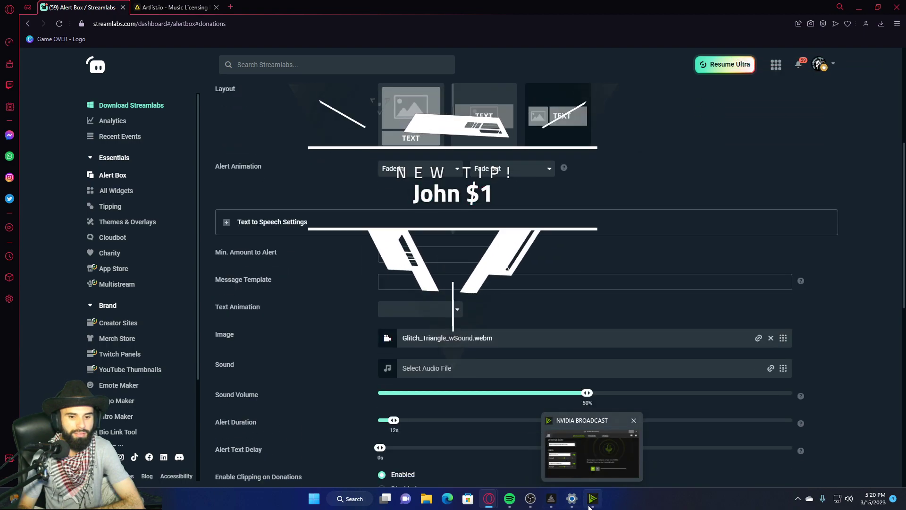
scroll(509, 401, "down", 5)
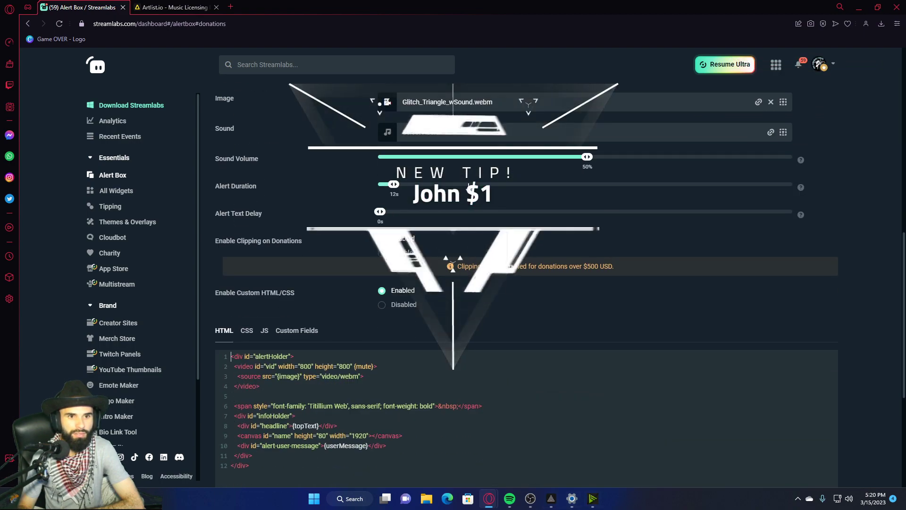
scroll(479, 241, "up", 2)
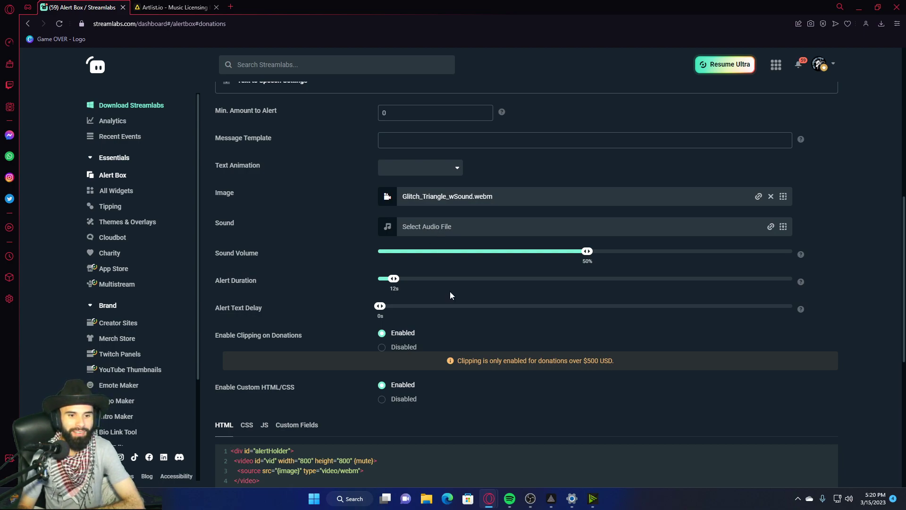
scroll(449, 290, "down", 7)
scroll(467, 285, "up", 3)
scroll(512, 298, "up", 10)
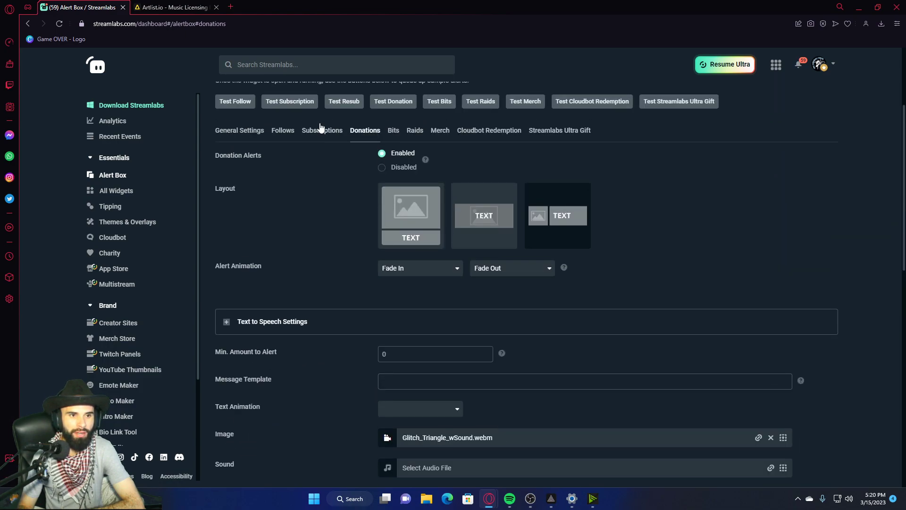
Look through the Subscriptions alert settings and inspect the Resub Message Settings section before collapsing it again.
scroll(446, 215, "down", 2)
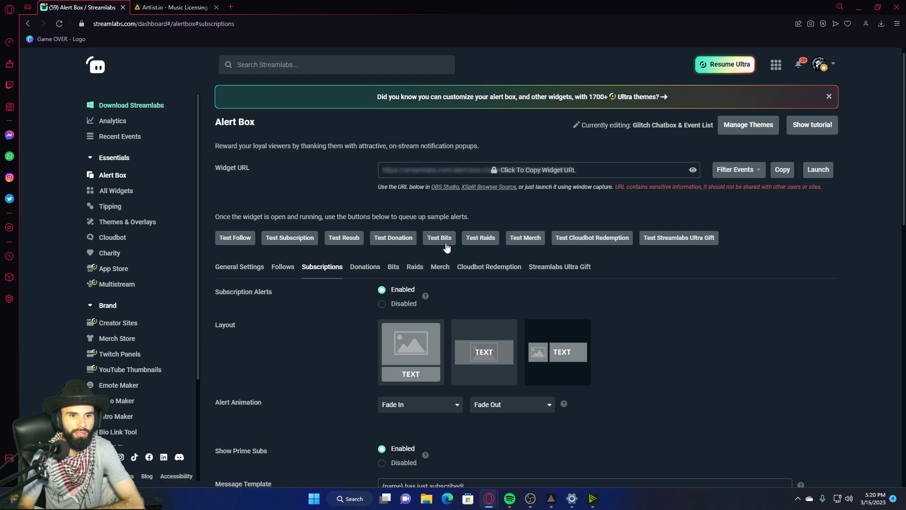
scroll(427, 282, "down", 10)
scroll(448, 293, "down", 5)
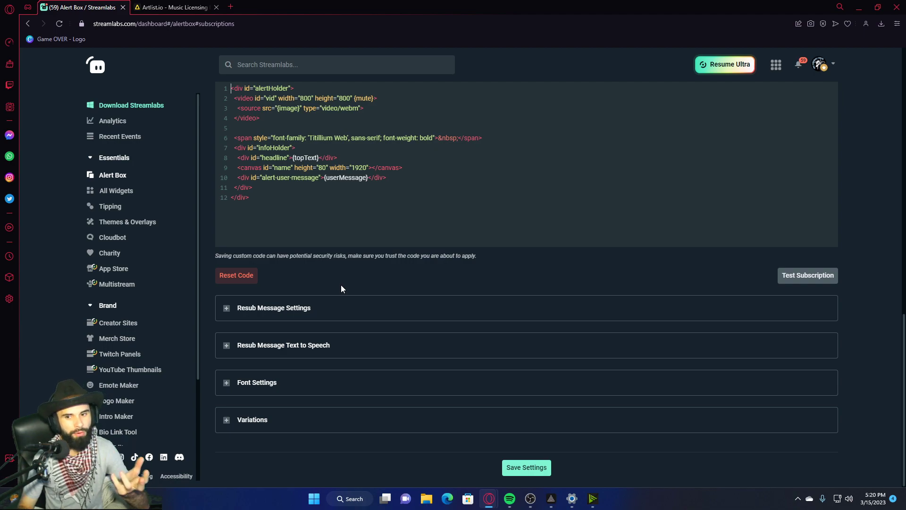
left_click(280, 315)
scroll(283, 310, "down", 3)
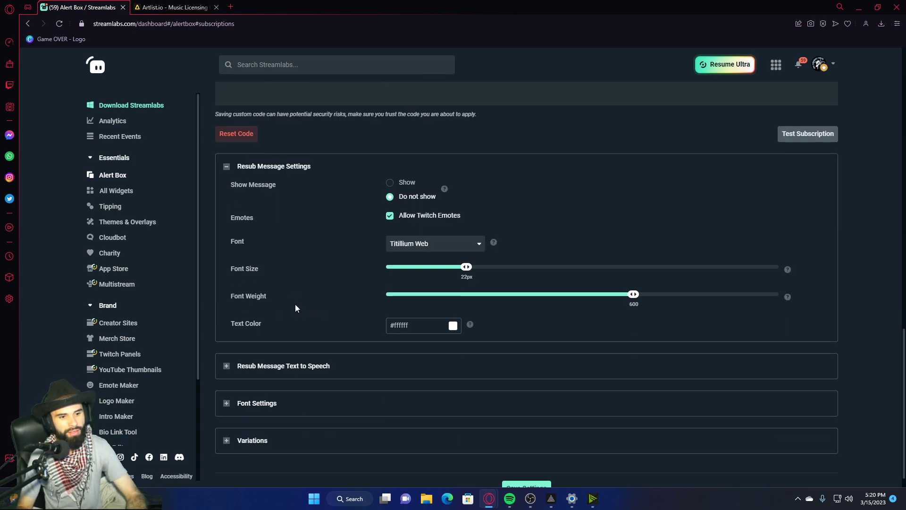
left_click(238, 167)
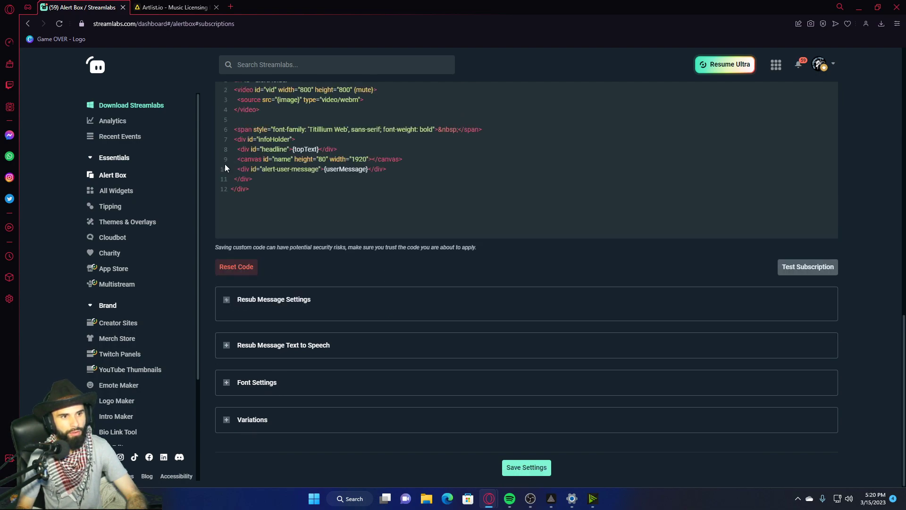
Expand the subscription alert Variations and compare them with the base alert's image, sound and duration settings.
left_click(243, 421)
scroll(302, 408, "down", 3)
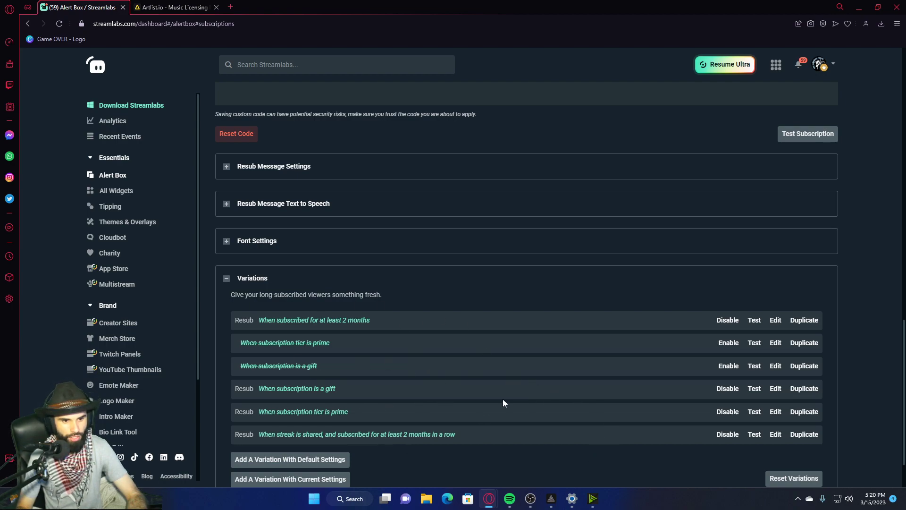
scroll(332, 383, "down", 2)
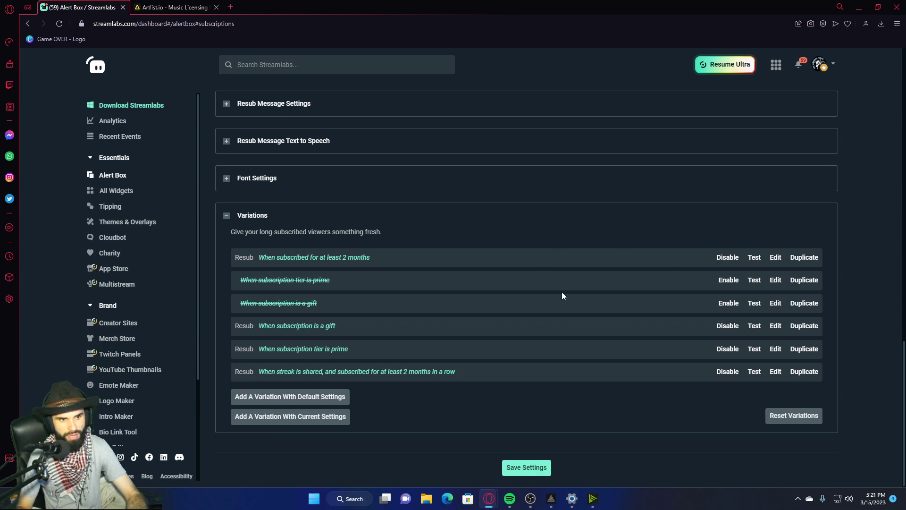
scroll(519, 326, "up", 10)
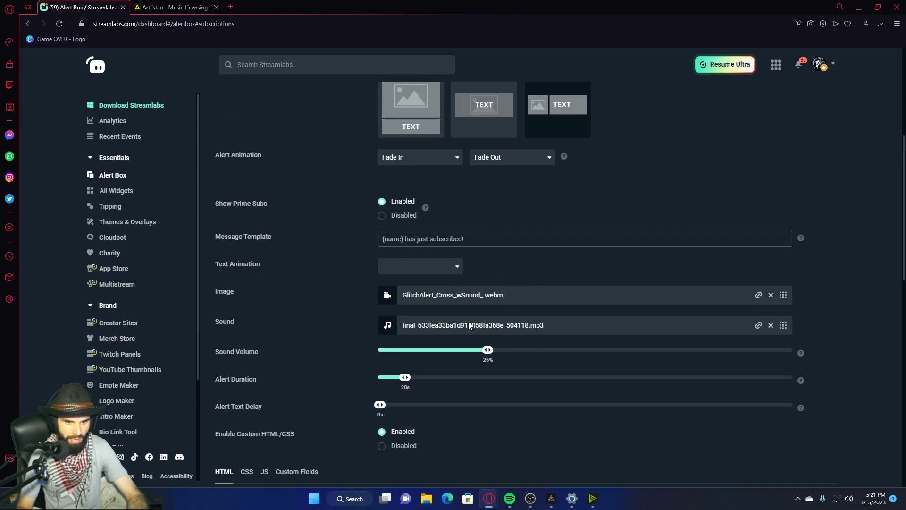
scroll(432, 337, "down", 10)
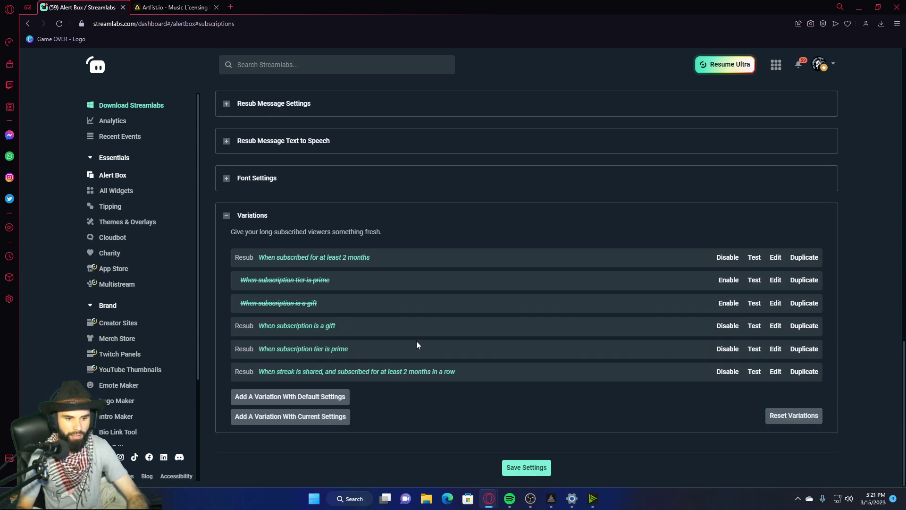
Add a subscription alert variation with the current settings and set its condition to "When a subscription is an upgrade from a Prime Gaming sub".
left_click(291, 422)
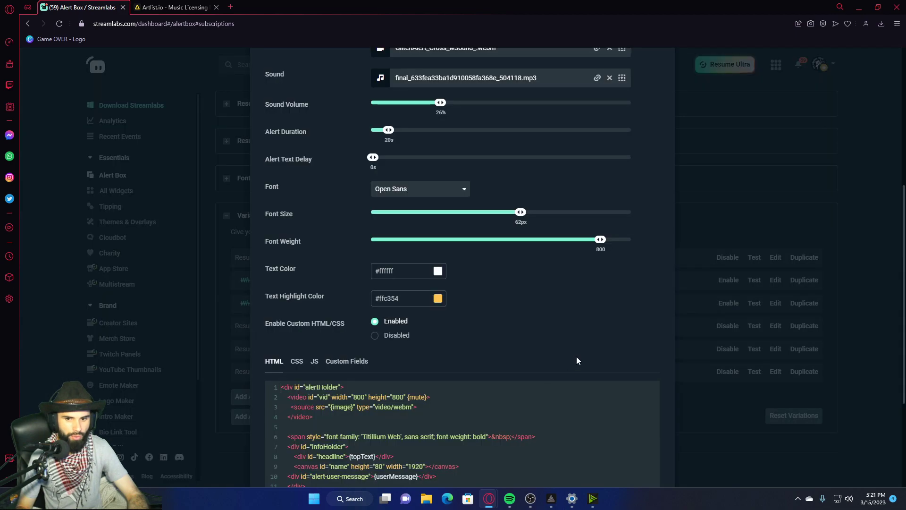
scroll(505, 236, "up", 2)
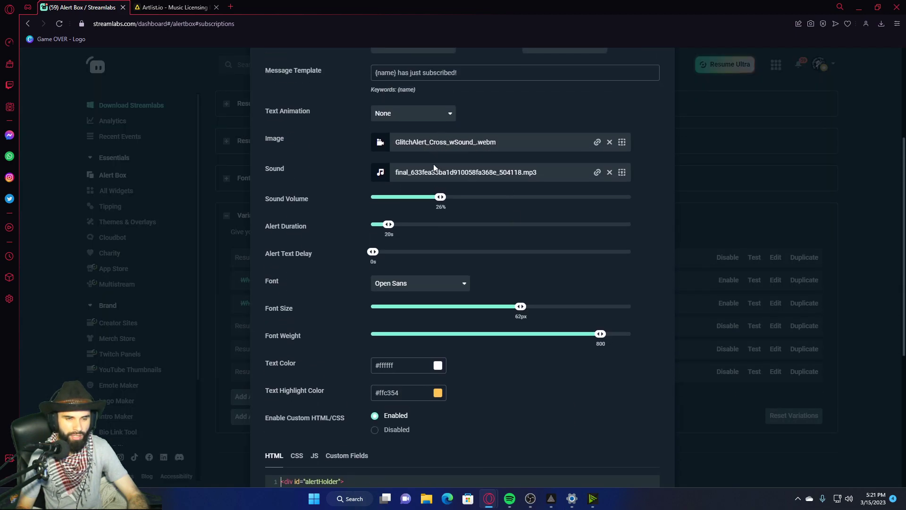
scroll(432, 209, "down", 6)
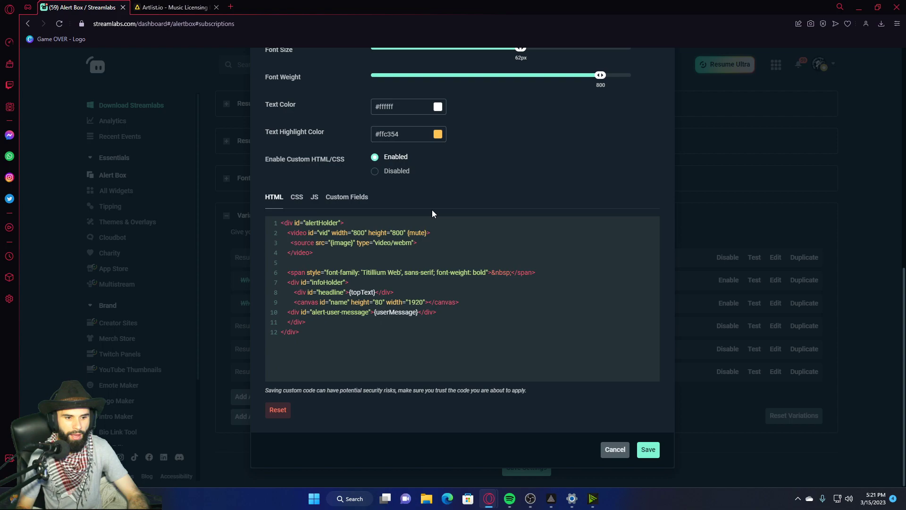
scroll(432, 210, "up", 9)
scroll(439, 189, "up", 1)
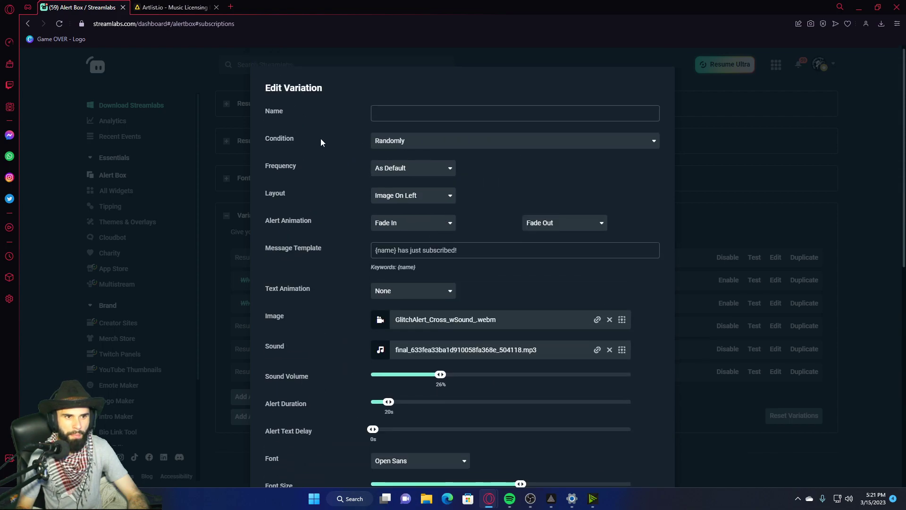
left_click(406, 144)
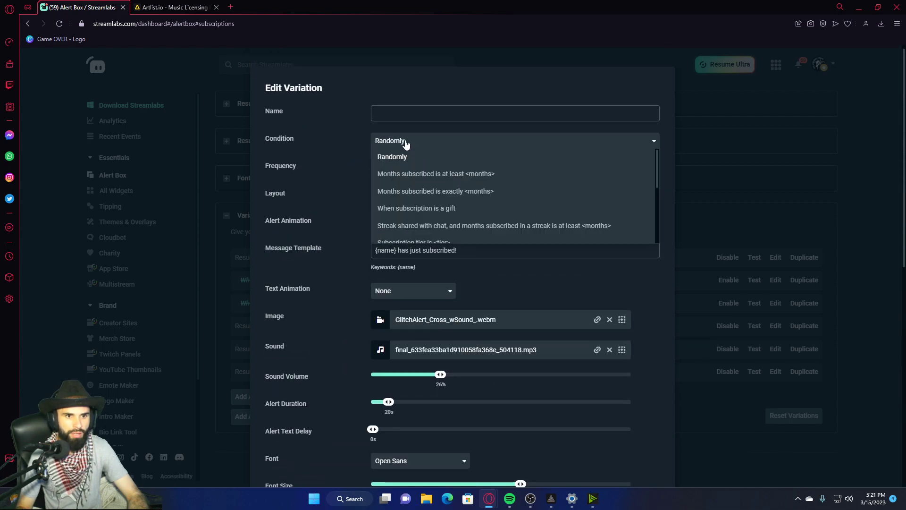
scroll(460, 182, "down", 5)
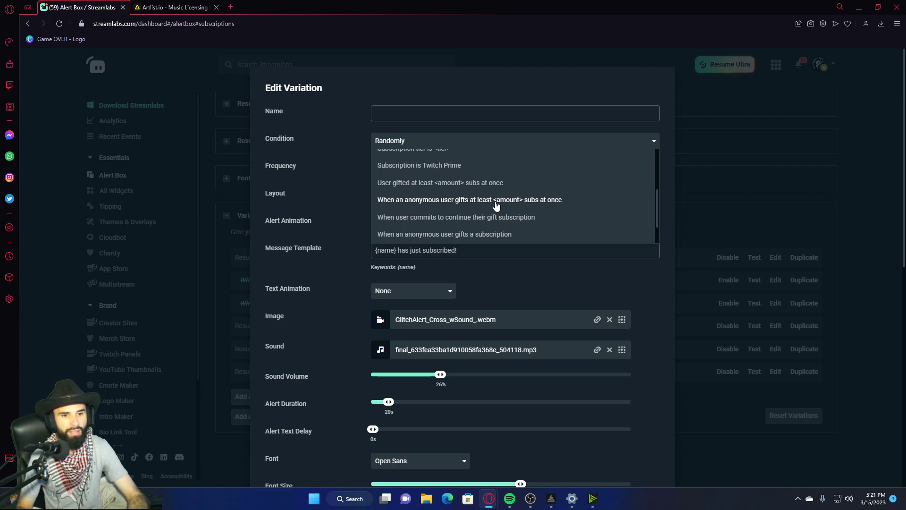
scroll(496, 205, "down", 1)
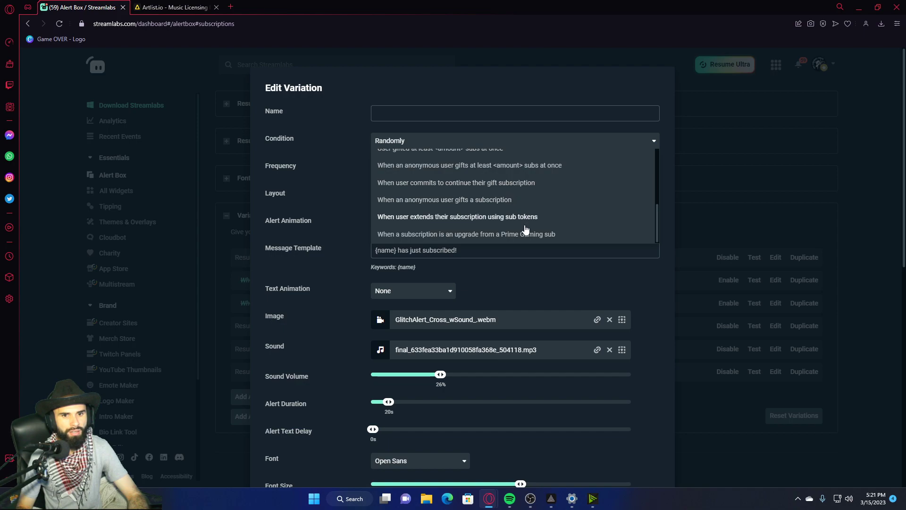
left_click(485, 235)
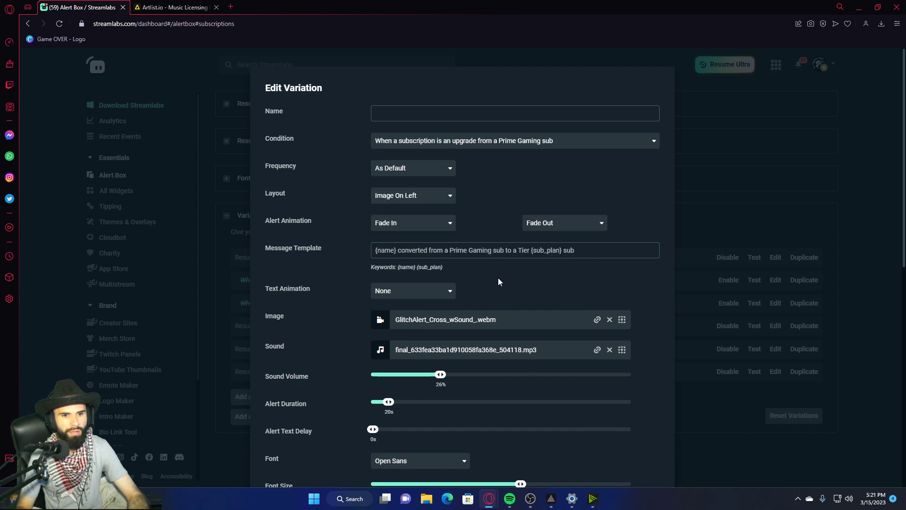
Save the new variation with its text animation set to Bounce and send a test of it.
left_click(447, 294)
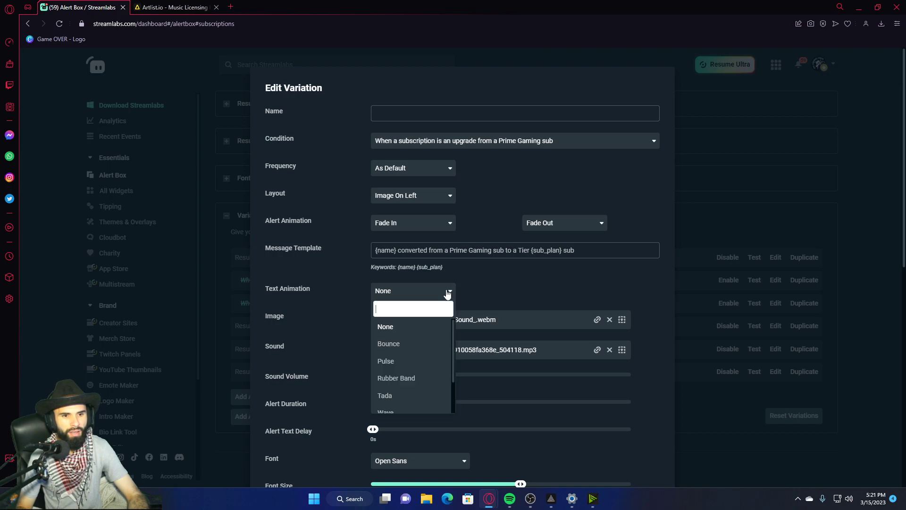
left_click(397, 346)
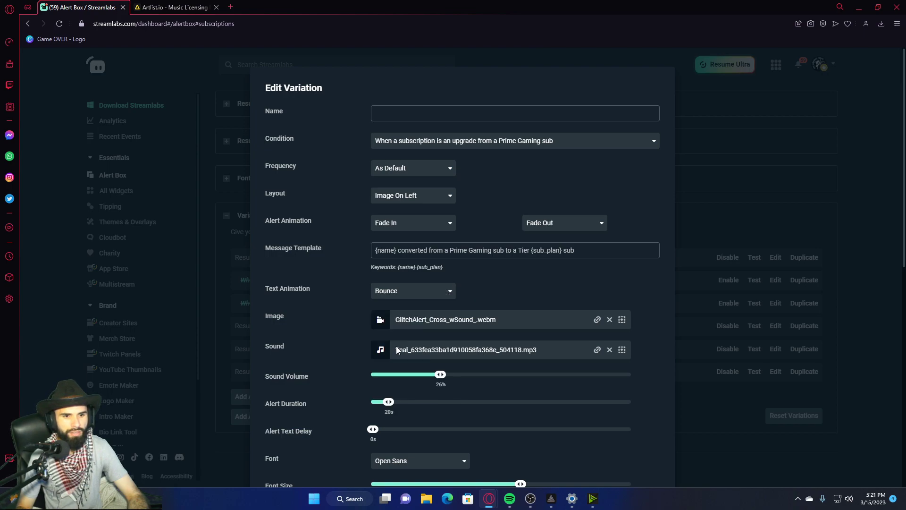
scroll(474, 376, "down", 9)
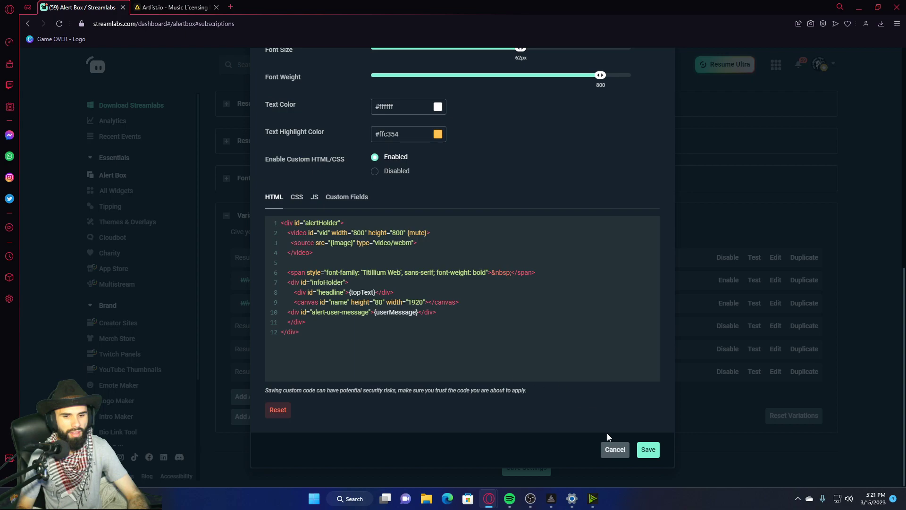
left_click(651, 453)
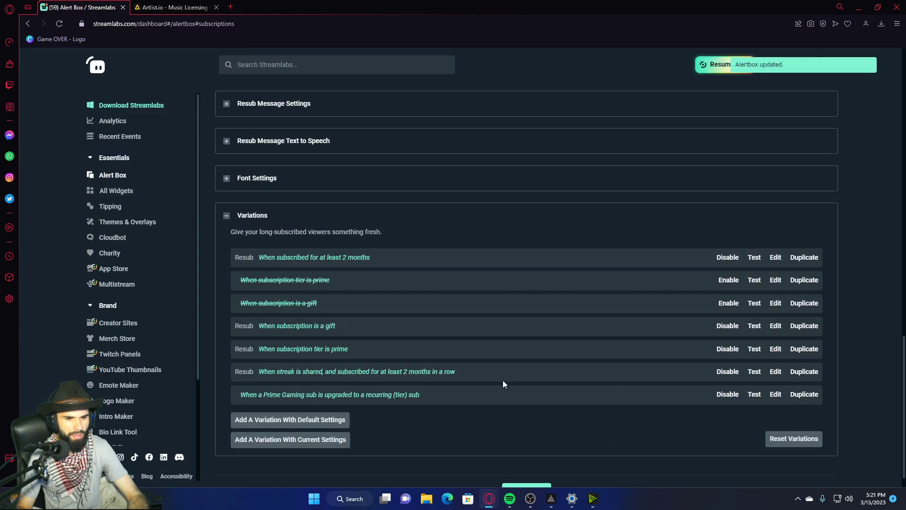
left_click(755, 395)
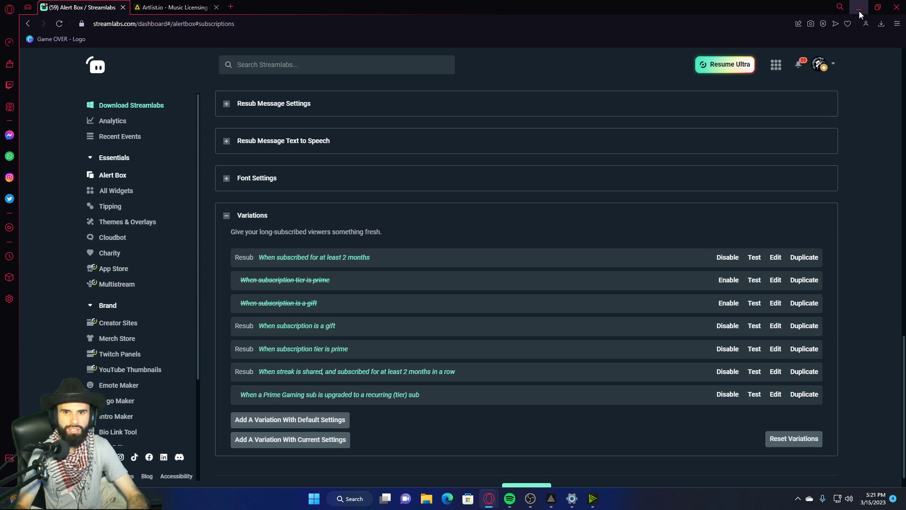
Switch back to OBS and delete the Media Source background from the Just Chatting scene.
left_click(859, 14)
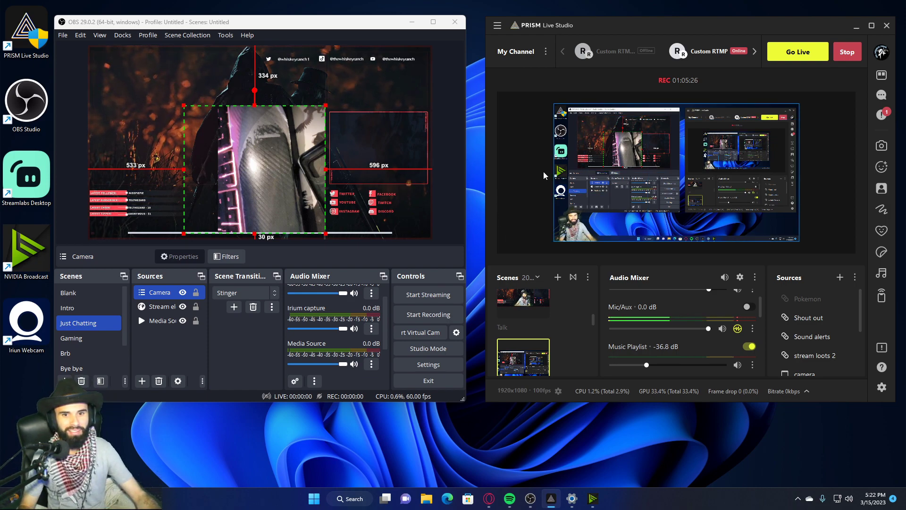
left_click(282, 176)
left_click(281, 177)
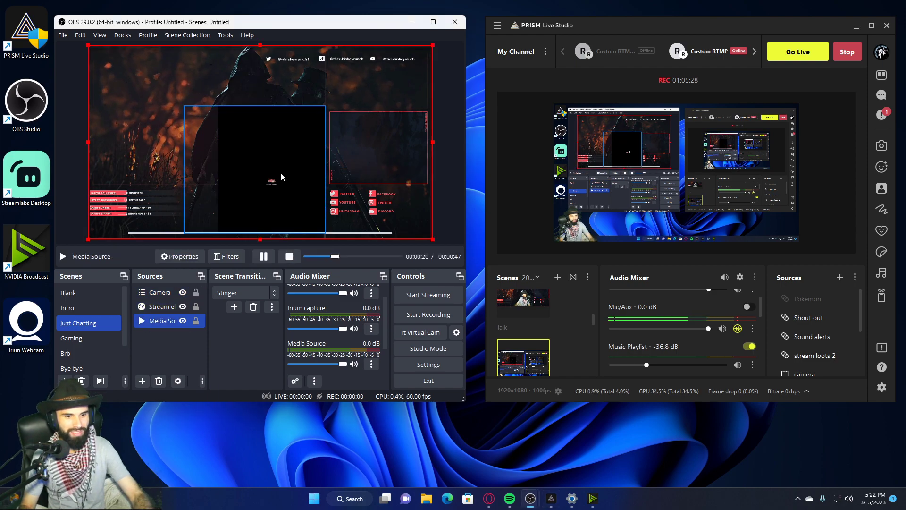
key("Delete")
key("Return")
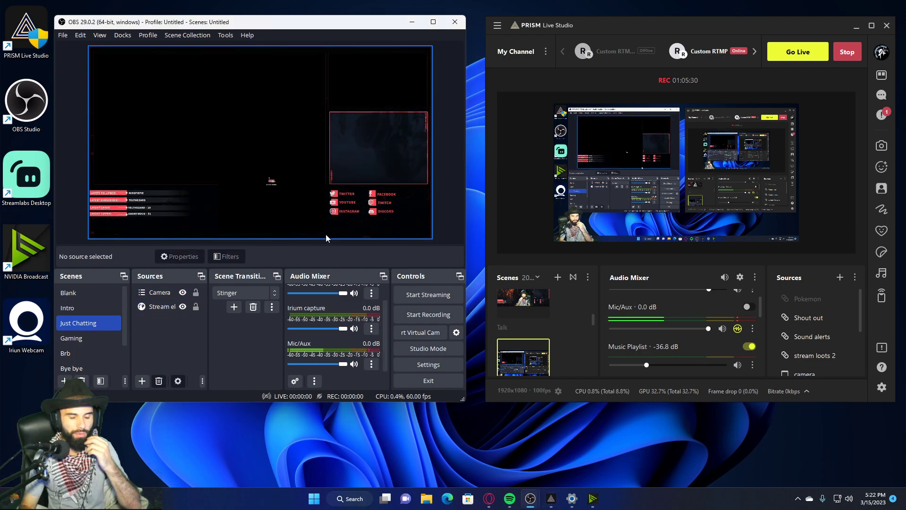
Undo the deletion of the Media Source background and delete the Camera source from the Just Chatting scene.
key("ctrl+z")
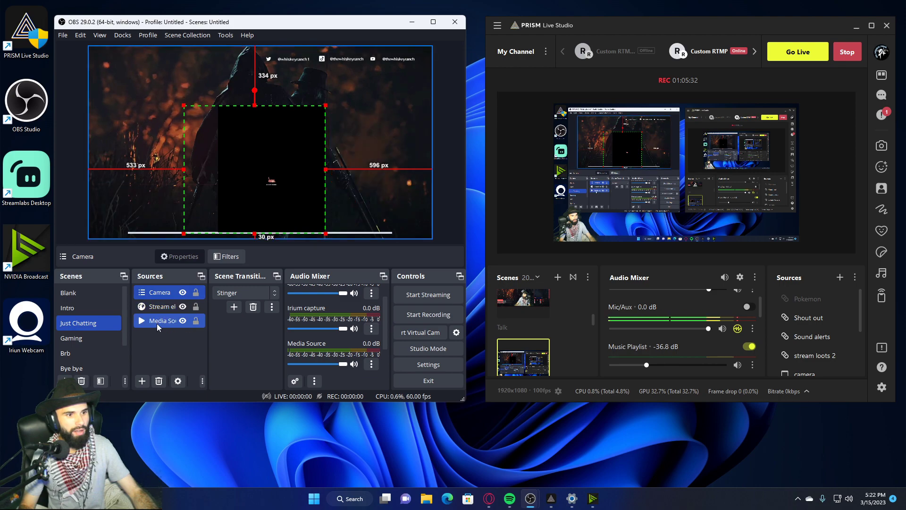
key("Delete")
left_click(288, 222)
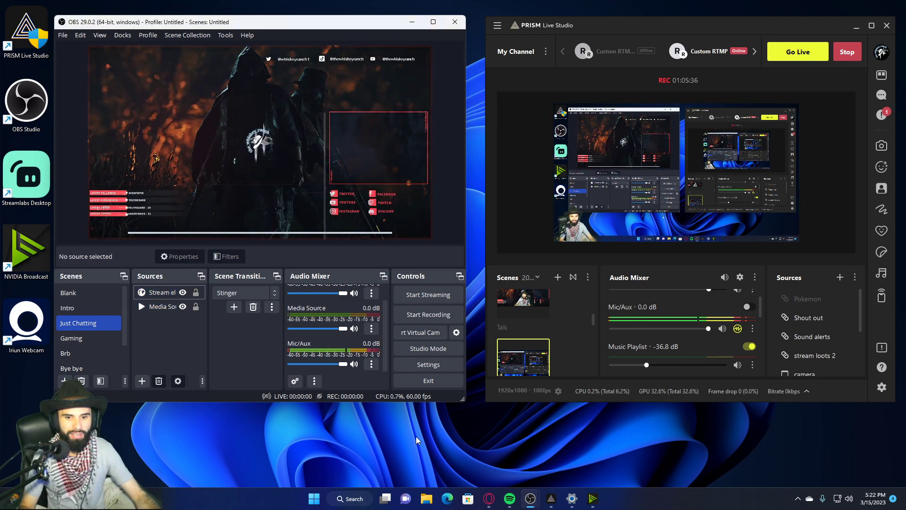
Switch to the Streamlabs Alert Box page in the browser and copy its widget URL.
mouse_move(487, 505)
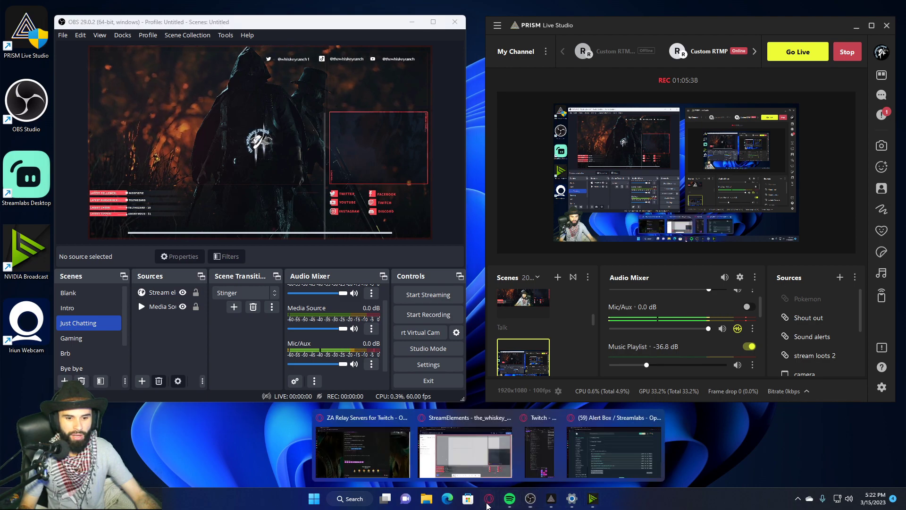
left_click(613, 450)
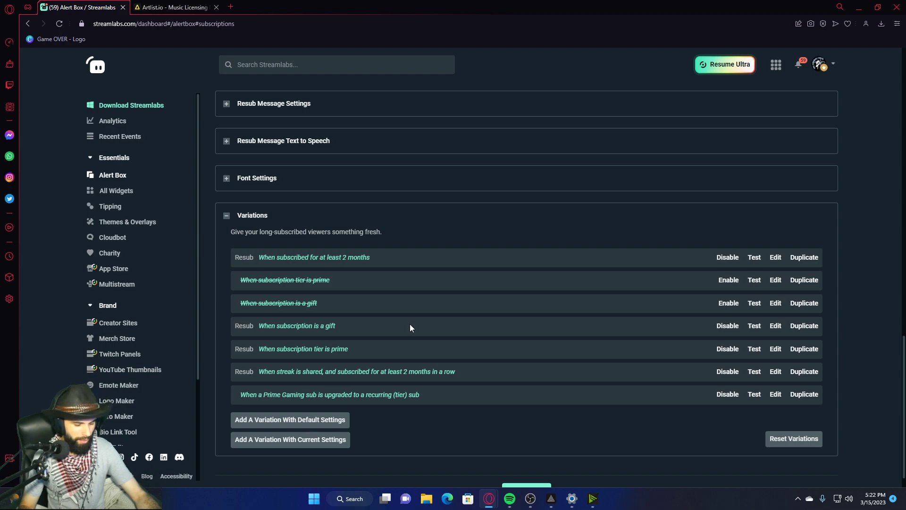
scroll(411, 325, "up", 15)
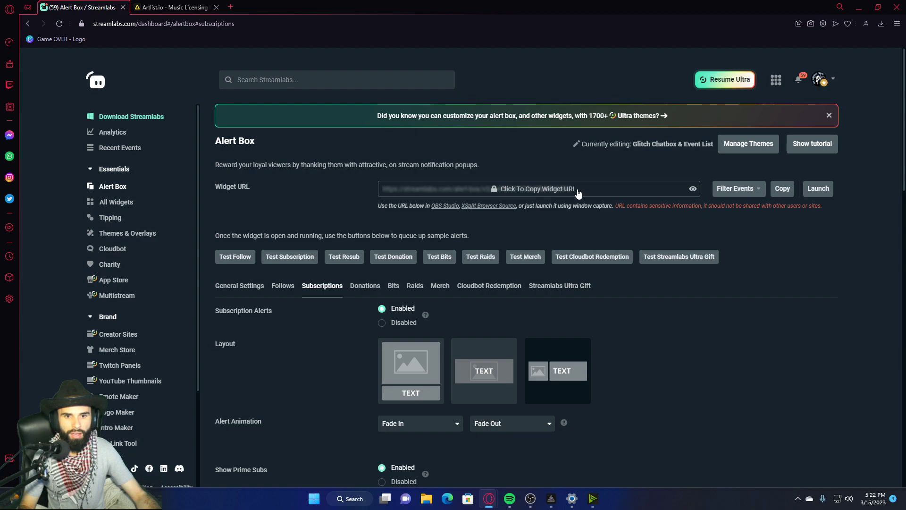
left_click(784, 189)
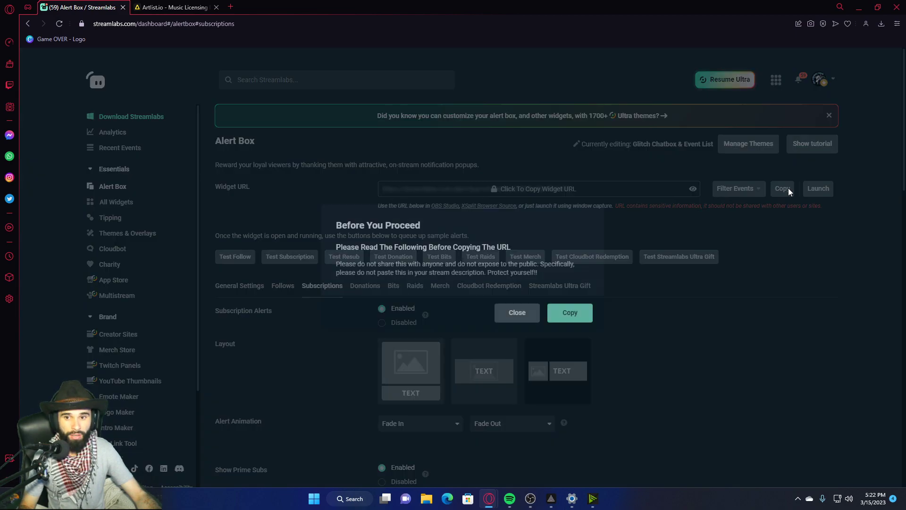
left_click(575, 315)
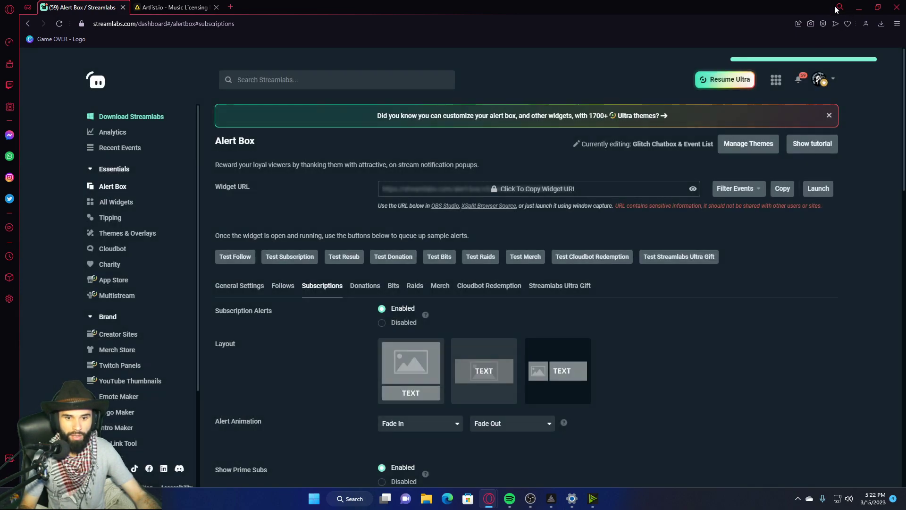
Return to OBS and add a new Browser source named "Alerts" to the Just Chatting scene.
left_click(859, 7)
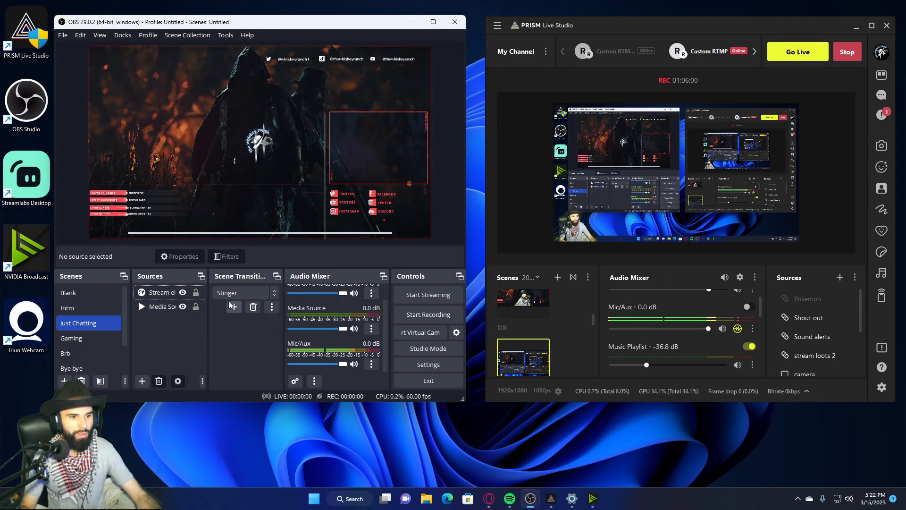
left_click(142, 381)
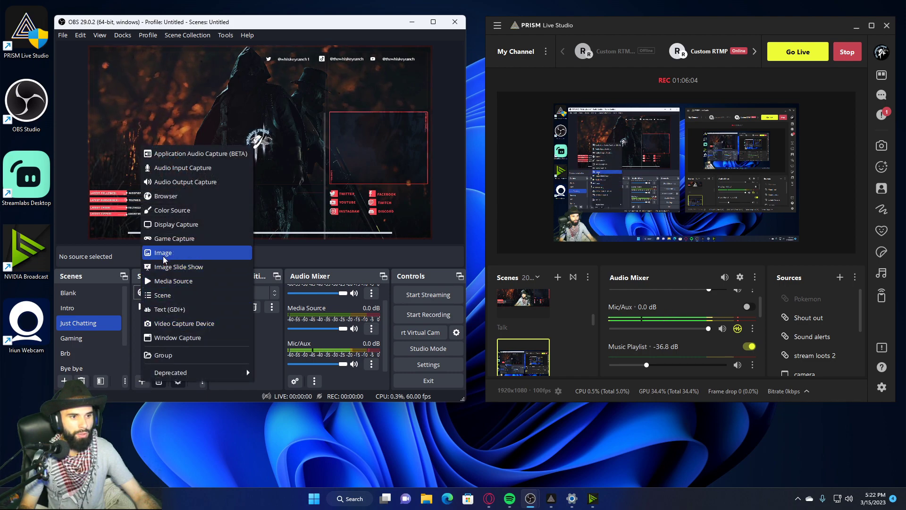
left_click(166, 195)
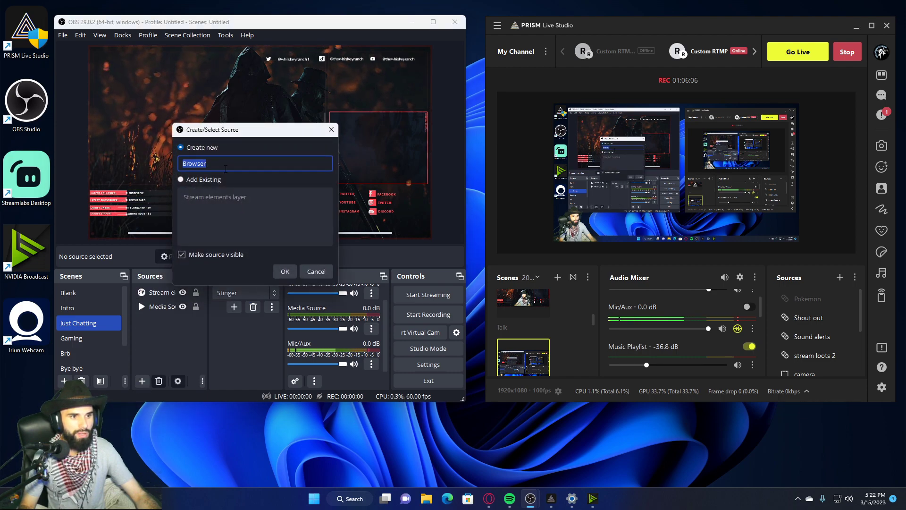
type("Alerts")
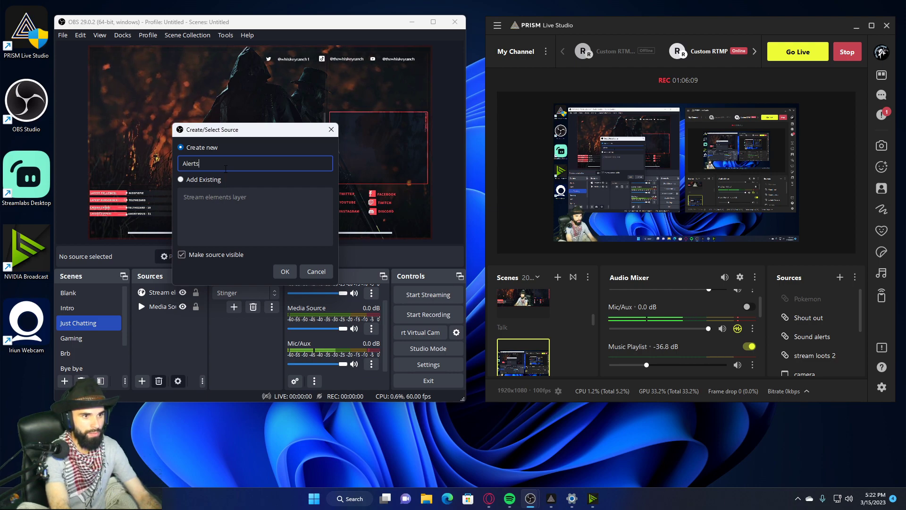
key("Return")
Replace the Alerts source's URL with the copied alert box widget URL and set its size to 1920 by 1080.
left_click(203, 229)
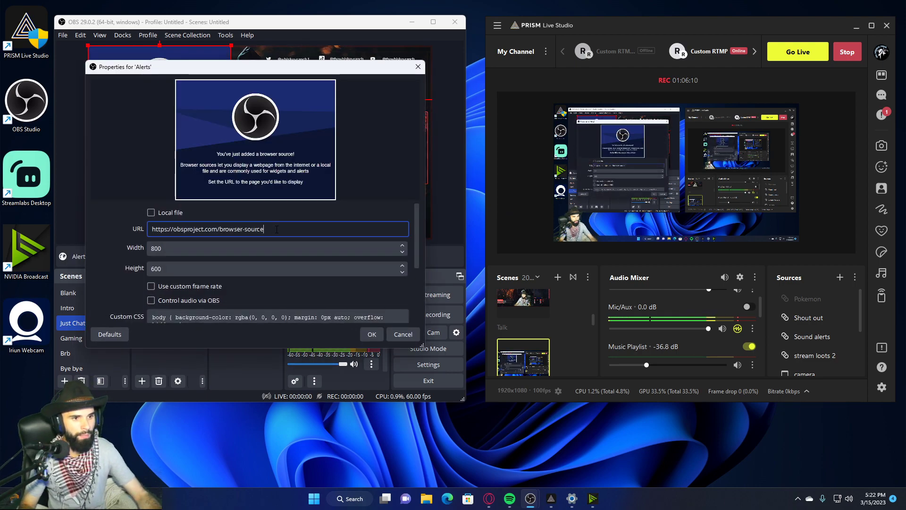
key("ctrl+a")
key("ctrl+v")
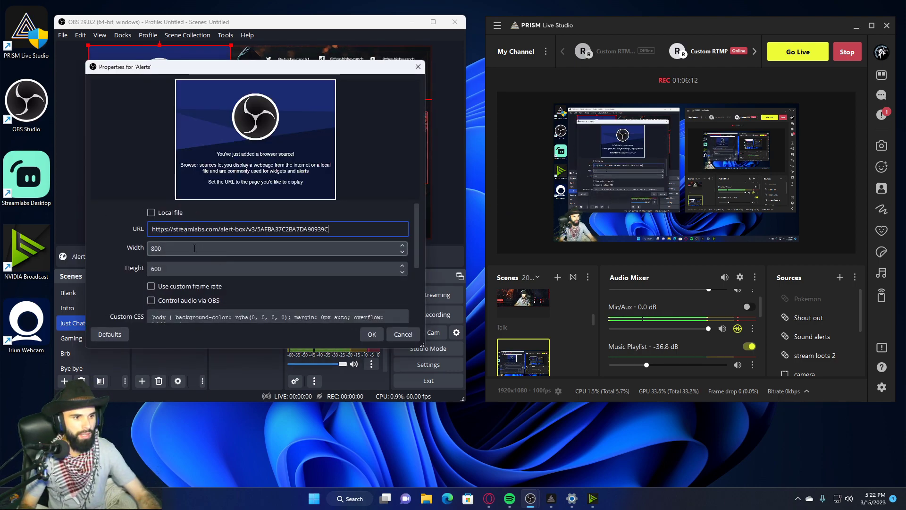
key("Tab")
type("1920")
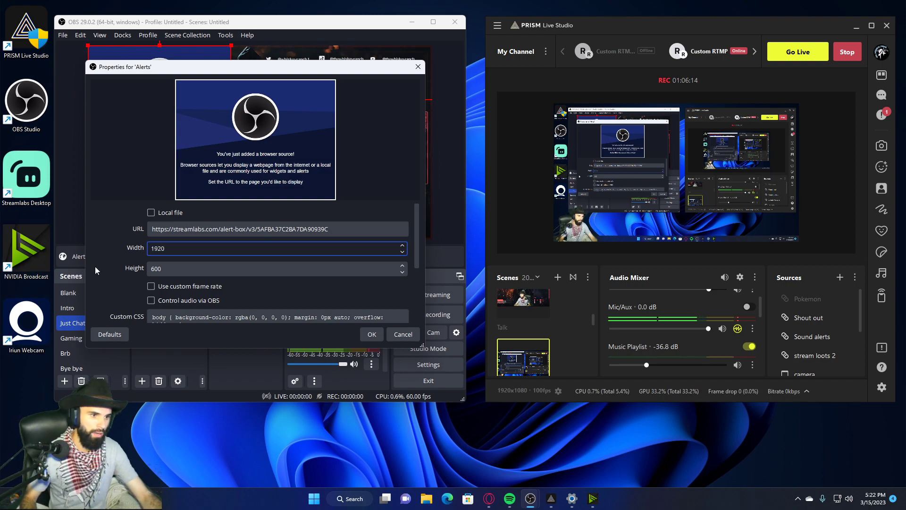
key("Tab")
type("1080")
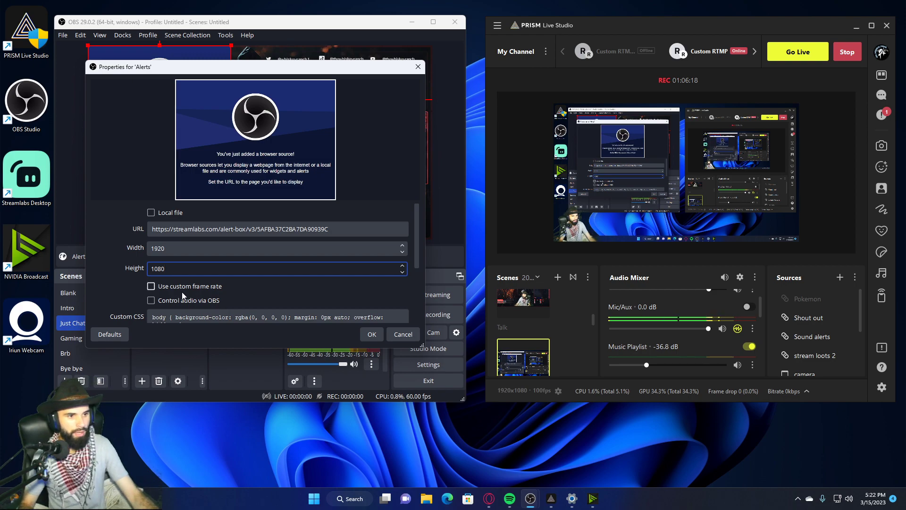
Enable "Refresh browser when scene becomes active" for the Alerts source and confirm its properties.
scroll(182, 292, "down", 2)
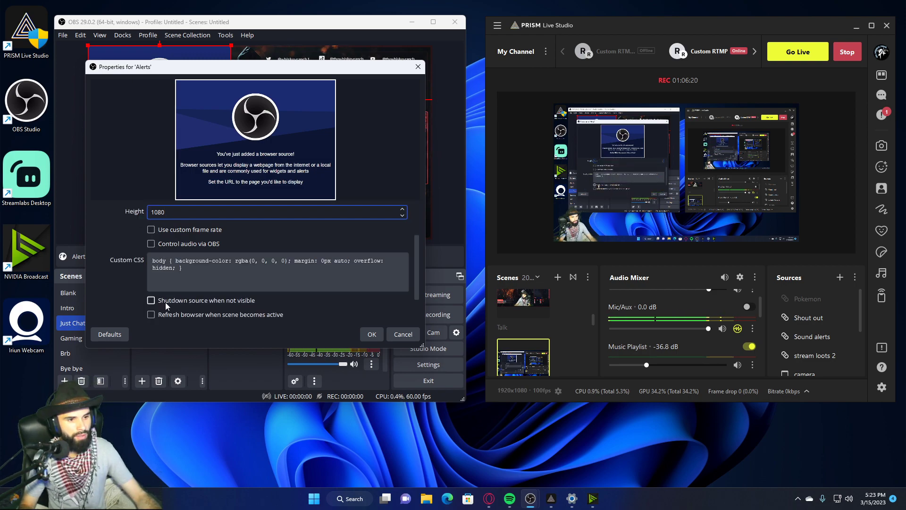
left_click(167, 315)
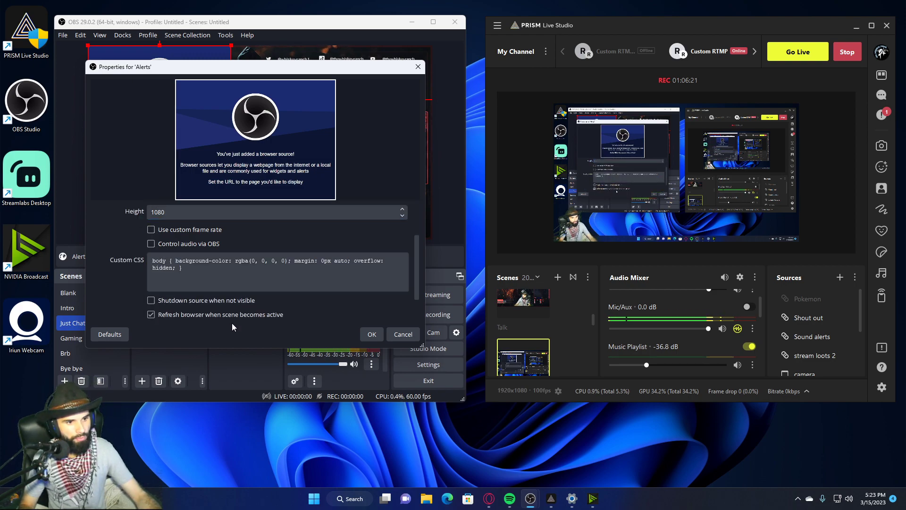
left_click(372, 335)
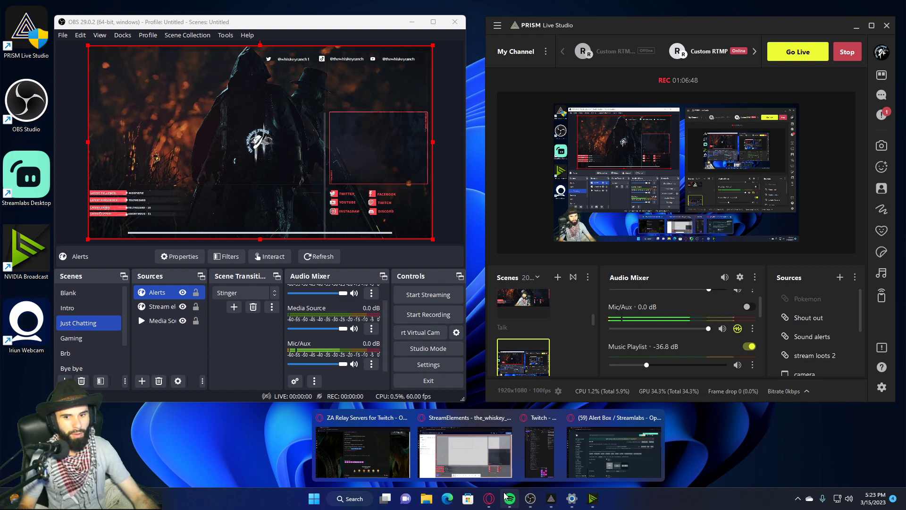
Switch back to Streamlabs in the browser and open the Viewer Count widget from the widget gallery.
left_click(615, 443)
scroll(427, 422, "down", 4)
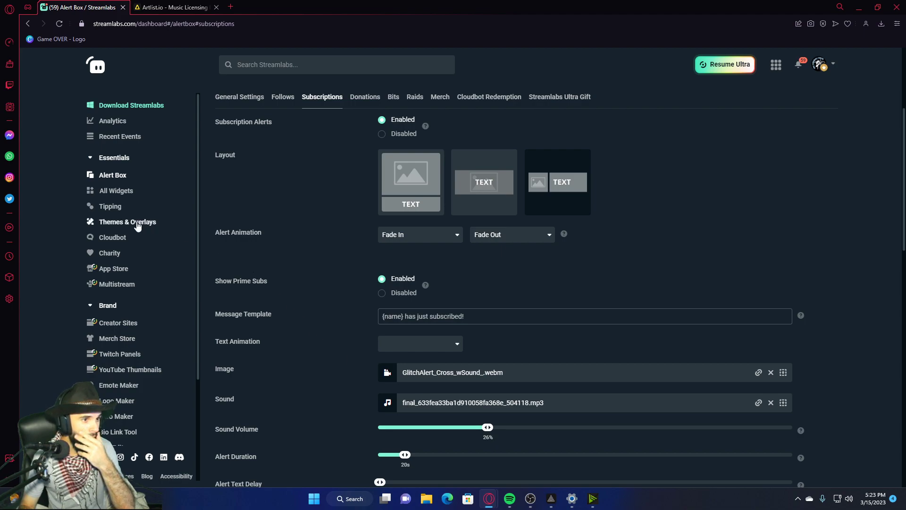
scroll(259, 194, "up", 4)
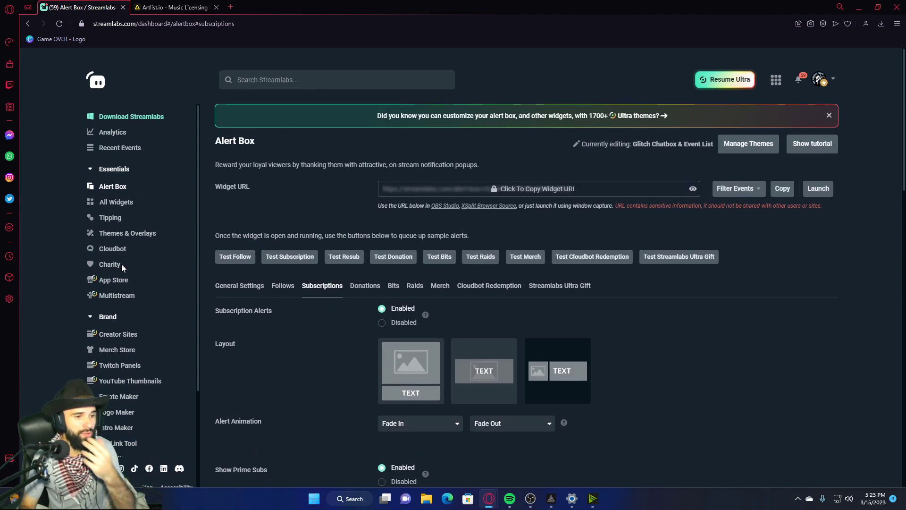
left_click(123, 204)
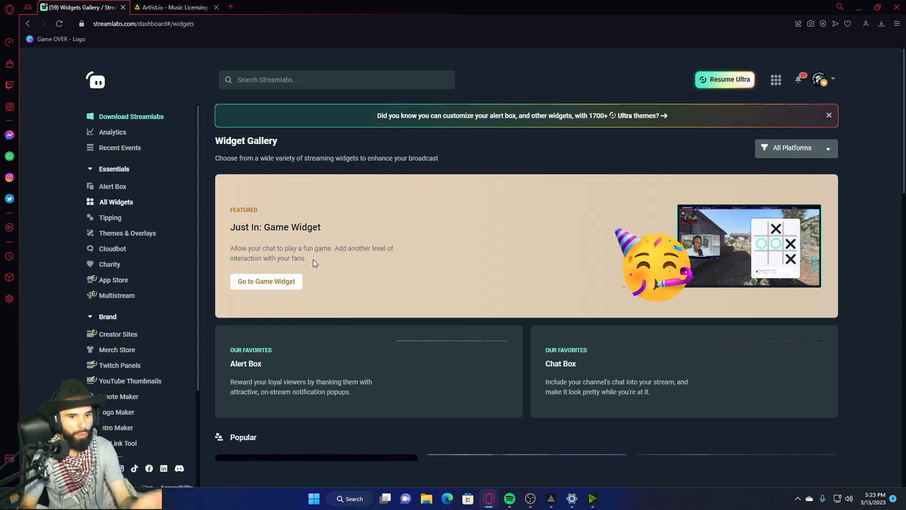
scroll(325, 281, "down", 5)
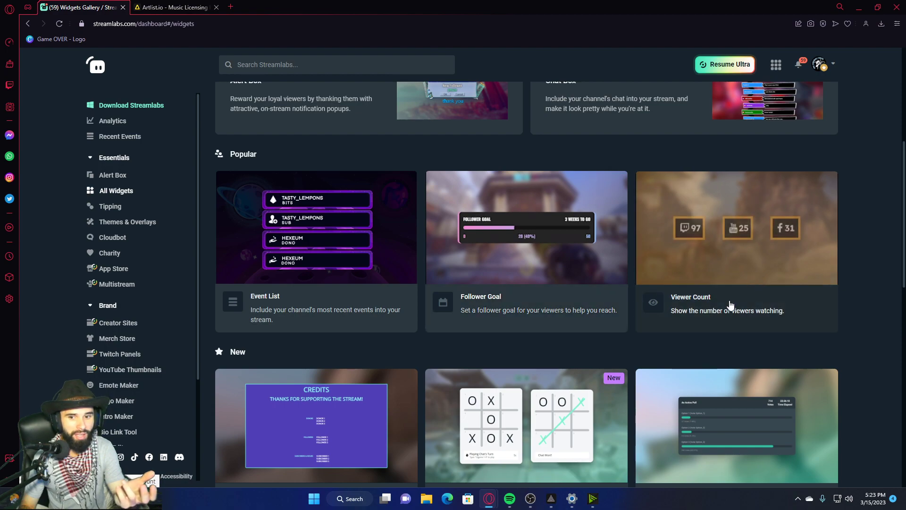
left_click(708, 304)
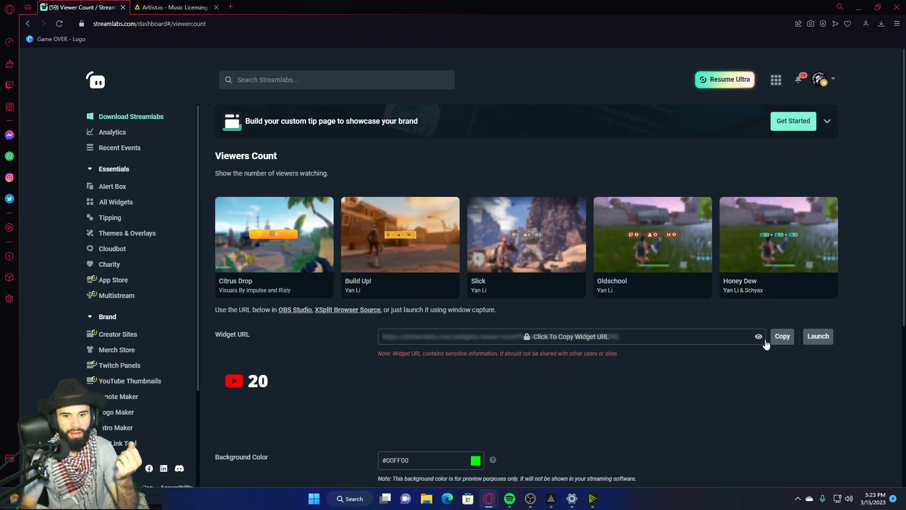
Review the Viewers Count widget's preview and settings, and copy its widget URL.
scroll(678, 351, "down", 1)
scroll(558, 283, "down", 2)
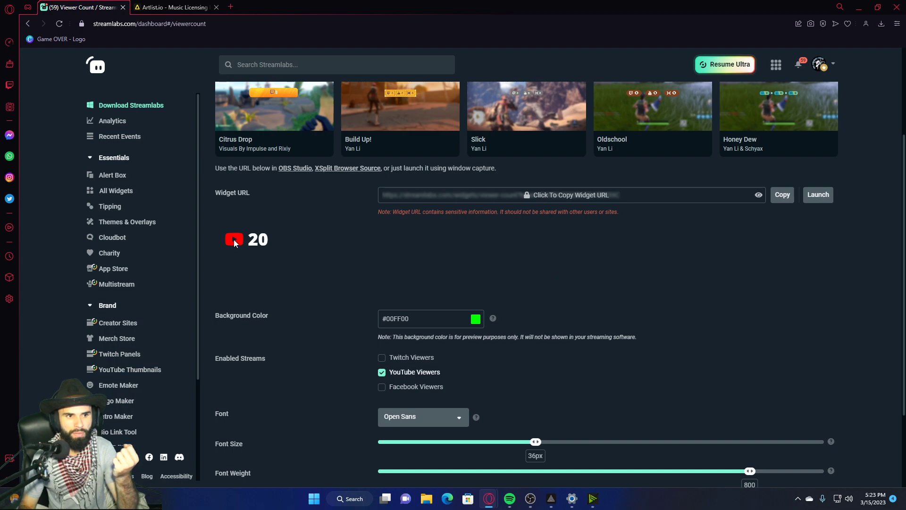
scroll(634, 304, "up", 3)
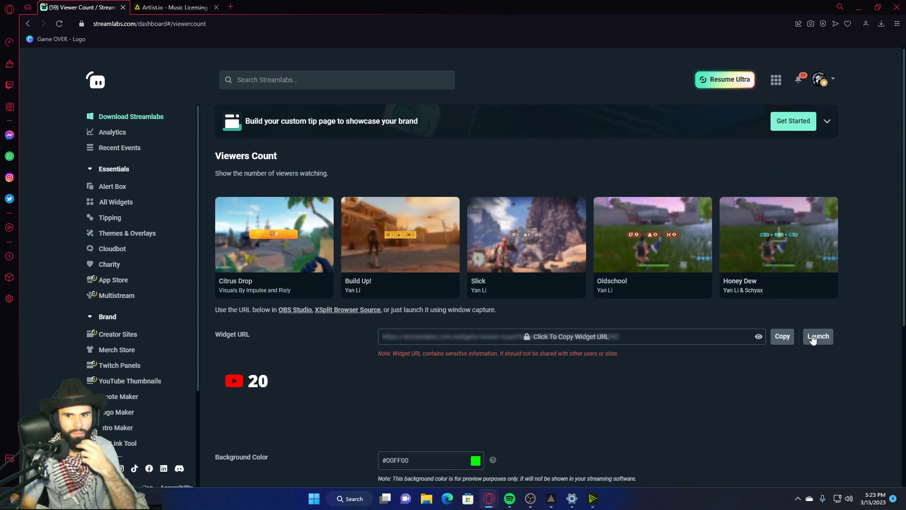
scroll(688, 360, "down", 5)
scroll(680, 358, "down", 1)
scroll(519, 330, "up", 5)
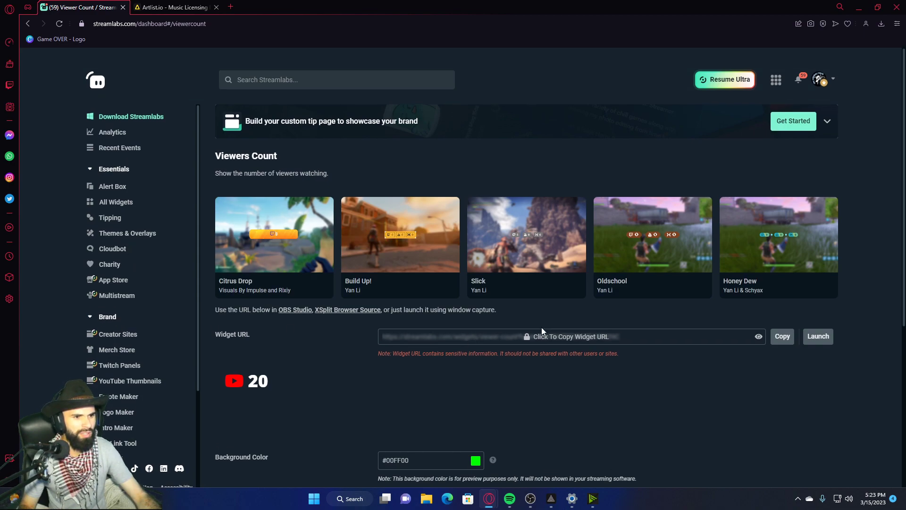
left_click(785, 336)
left_click(571, 315)
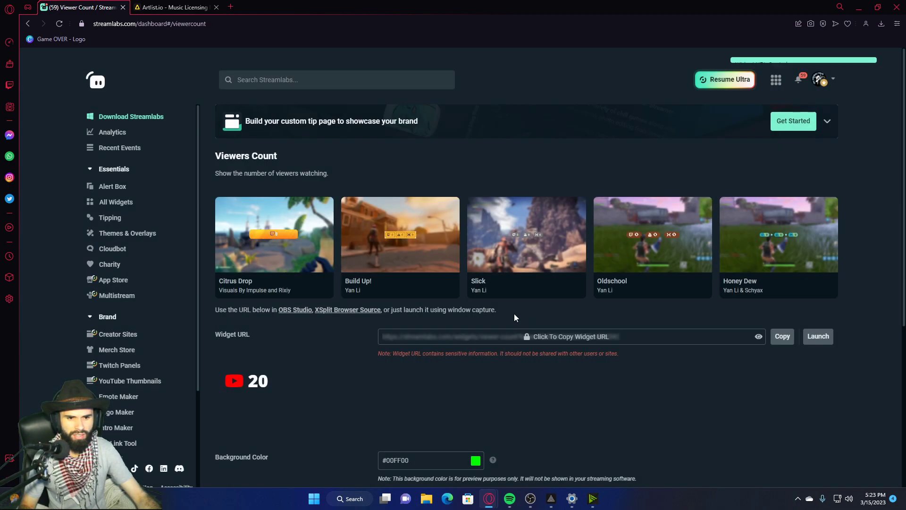
scroll(406, 382, "down", 5)
scroll(471, 373, "up", 4)
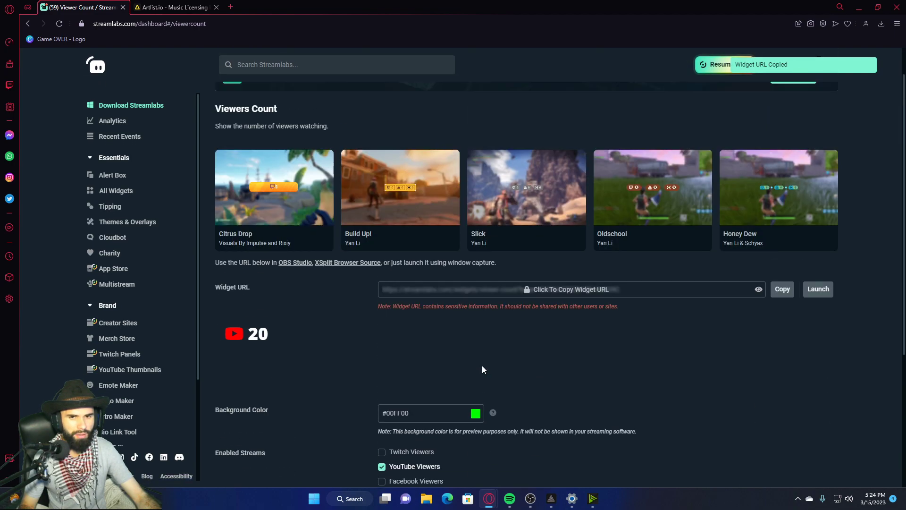
scroll(399, 206, "up", 1)
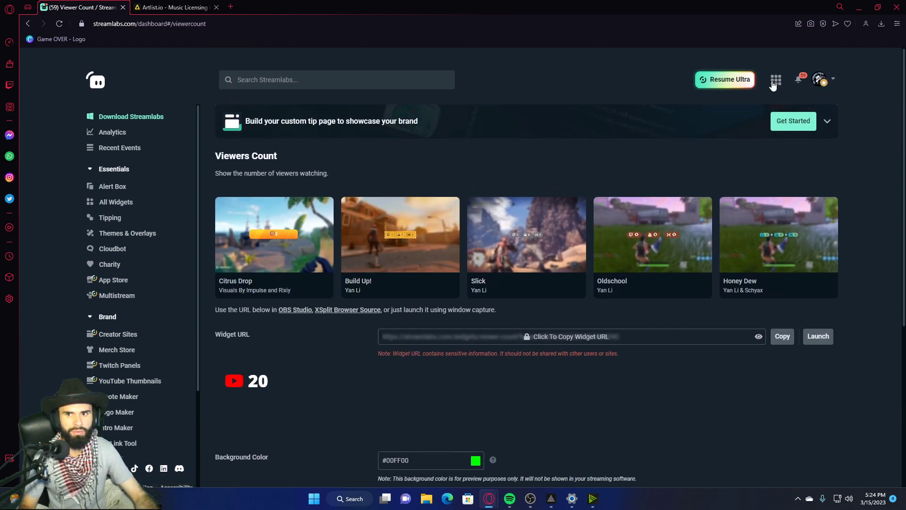
Return to OBS and add a new Browser source named "Live counter" to the Just Chatting scene.
left_click(860, 8)
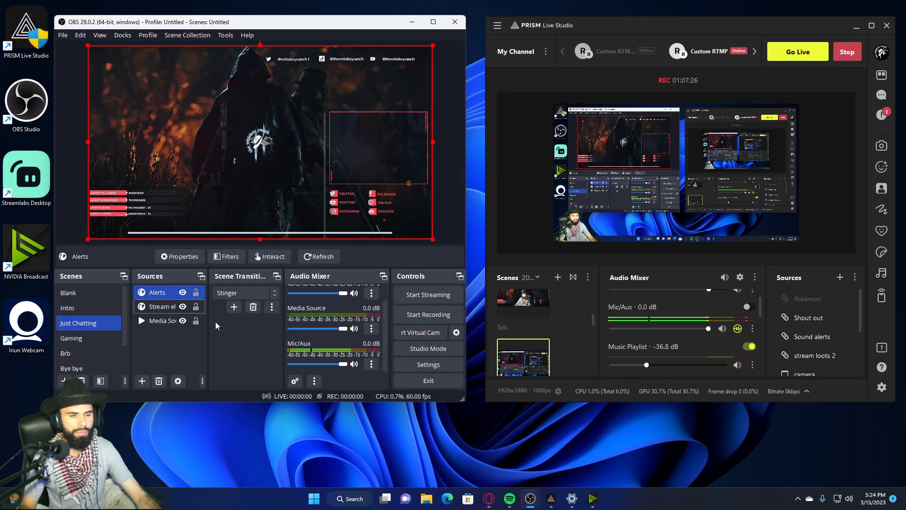
left_click(141, 381)
left_click(202, 202)
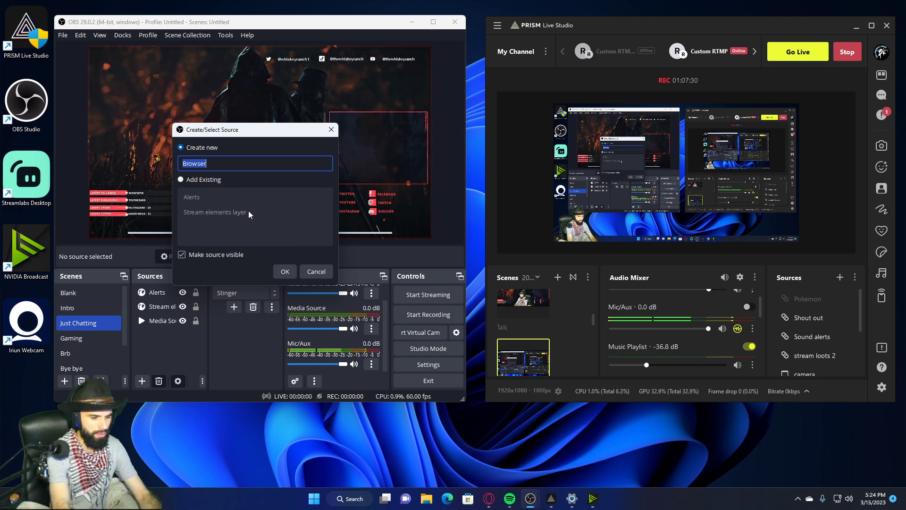
type("Live counter")
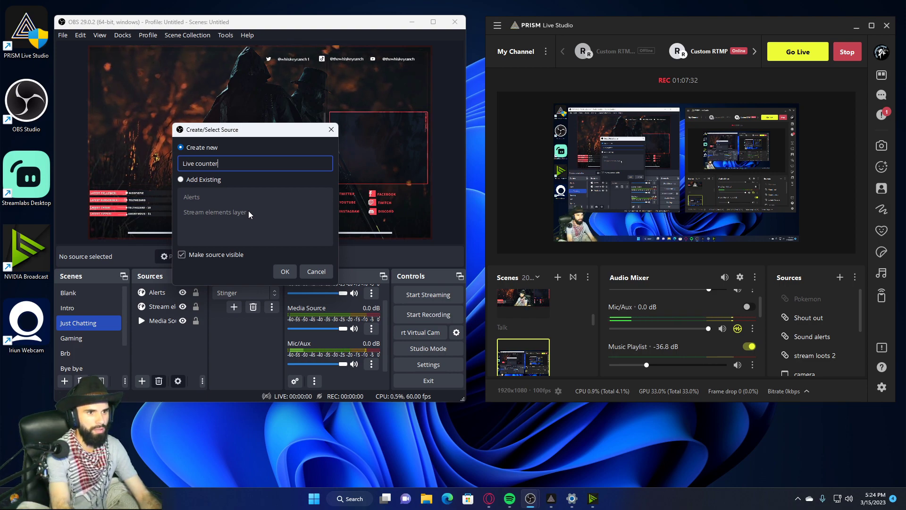
key("Return")
Paste the copied viewer count widget URL with its token into the Live counter source, set its size to 1920 by 1080, and confirm.
triple_click(255, 223)
key("ctrl+v")
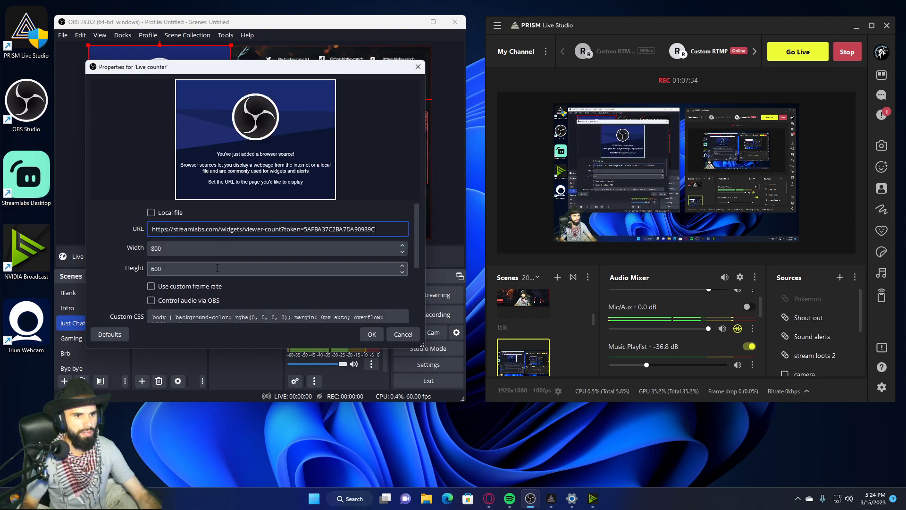
key("Tab")
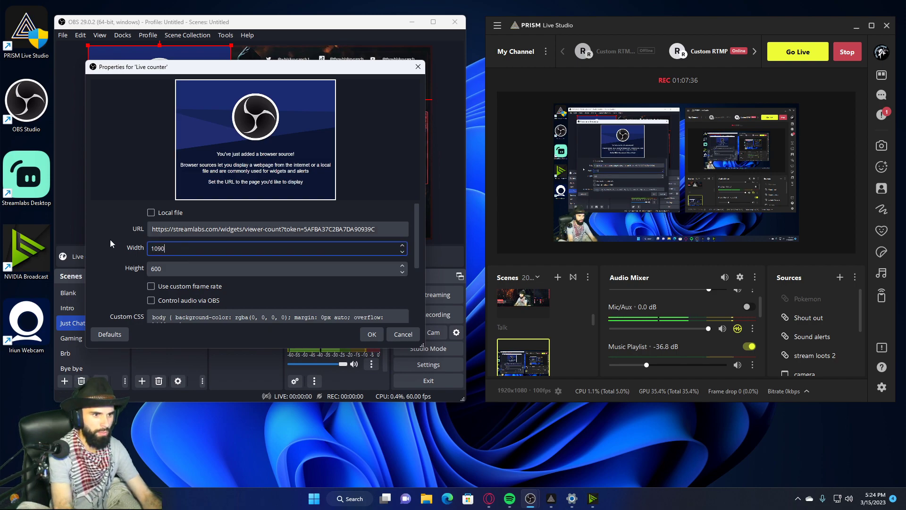
type("10")
key("BackSpace")
type("920")
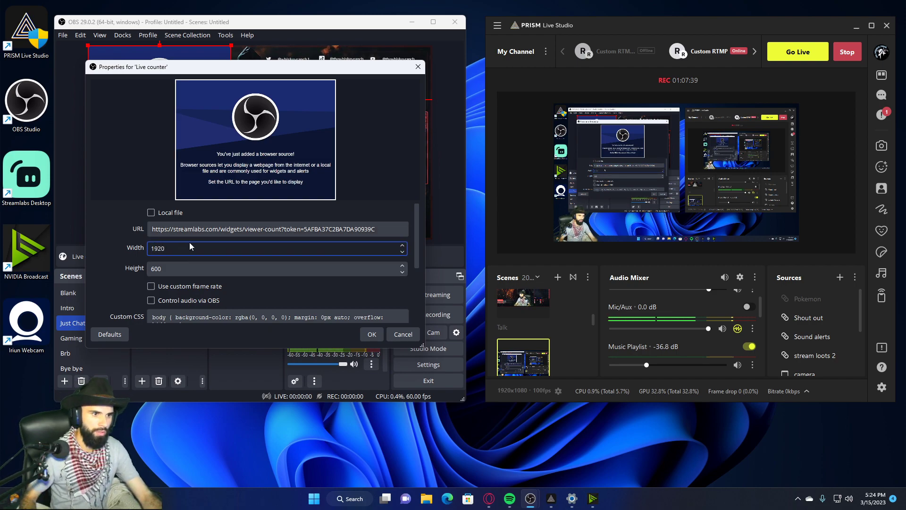
key("Tab")
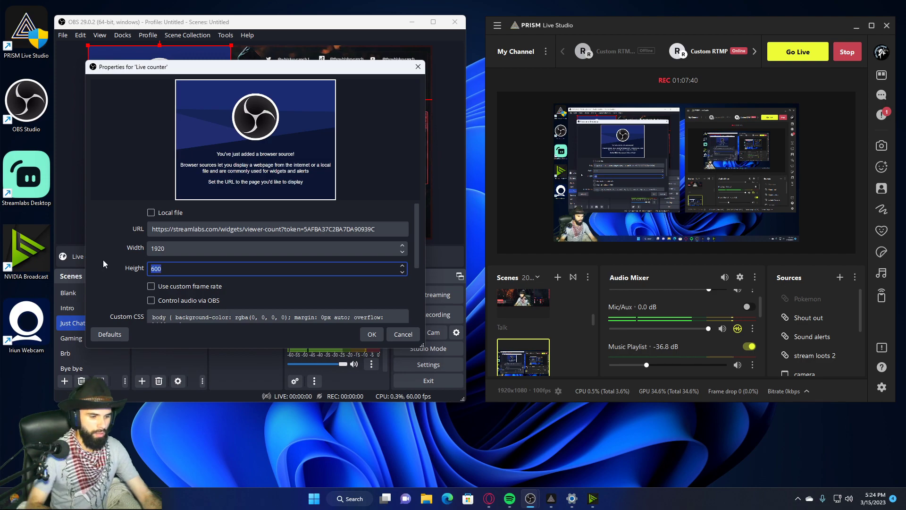
type("1080")
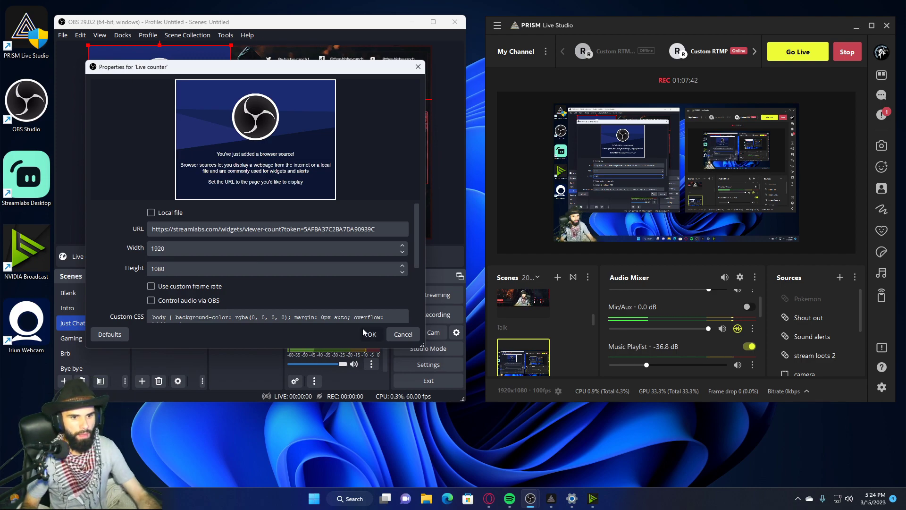
left_click(362, 332)
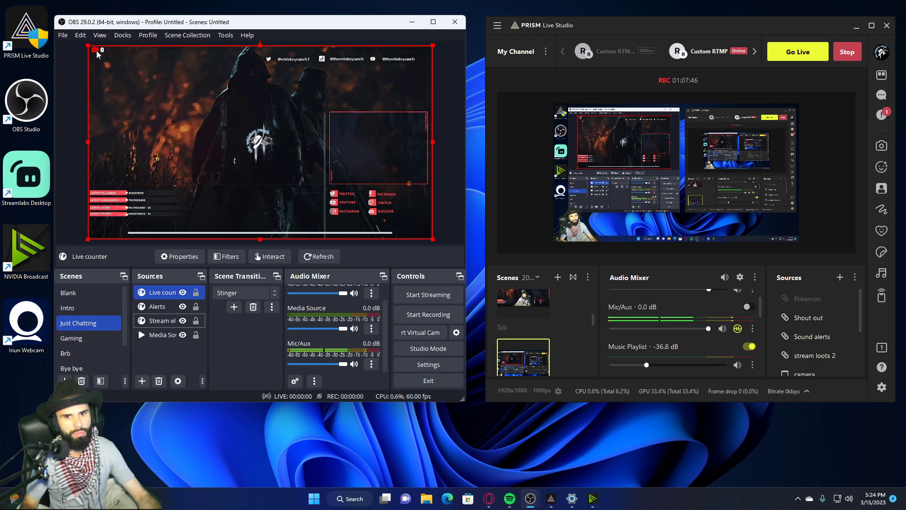
left_click(117, 66)
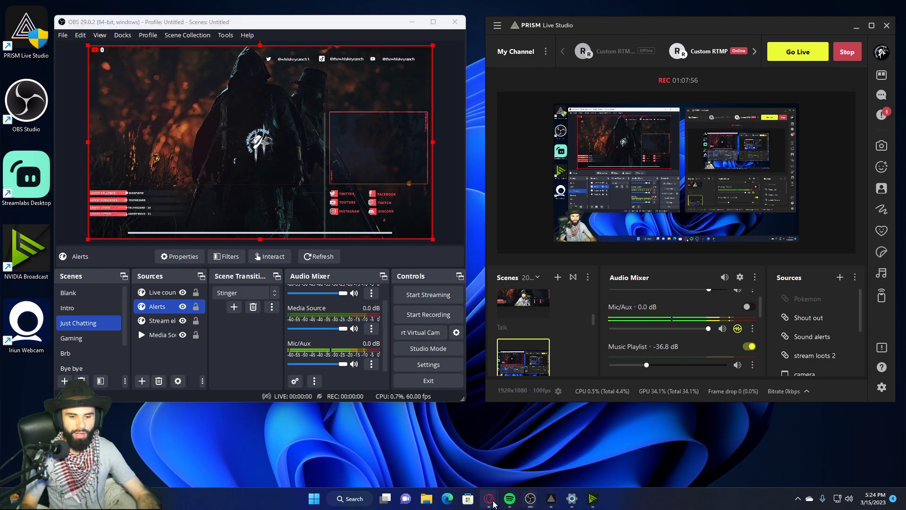
Switch back to Streamlabs in the browser and look through the full widget gallery for other widgets to add.
mouse_move(490, 500)
left_click(585, 448)
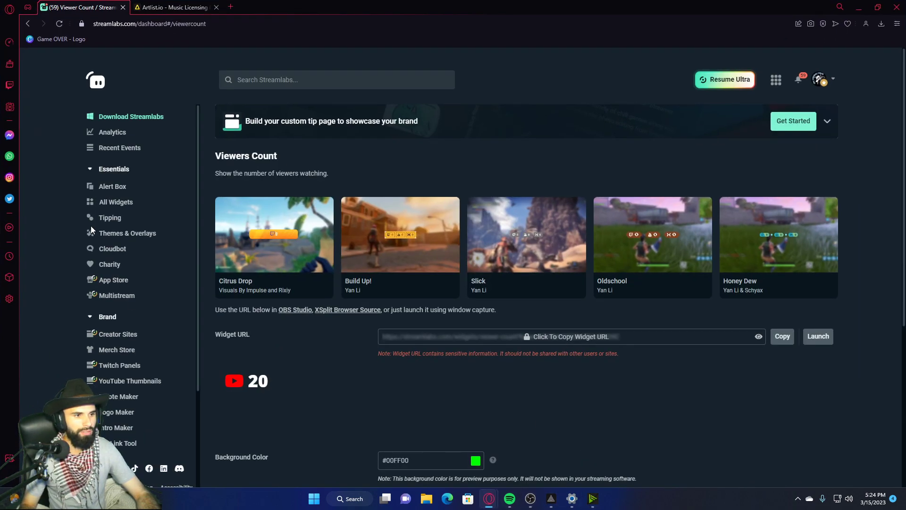
left_click(113, 186)
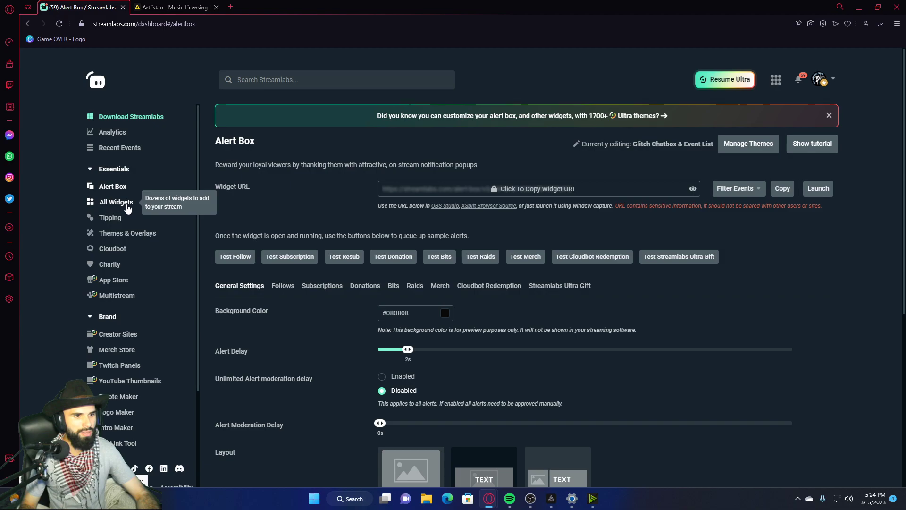
left_click(118, 190)
scroll(359, 299, "down", 12)
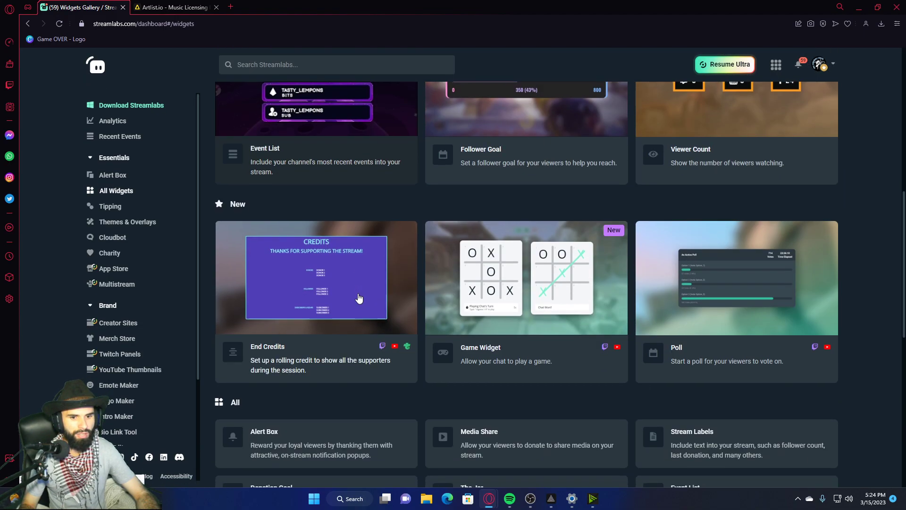
scroll(372, 304, "up", 2)
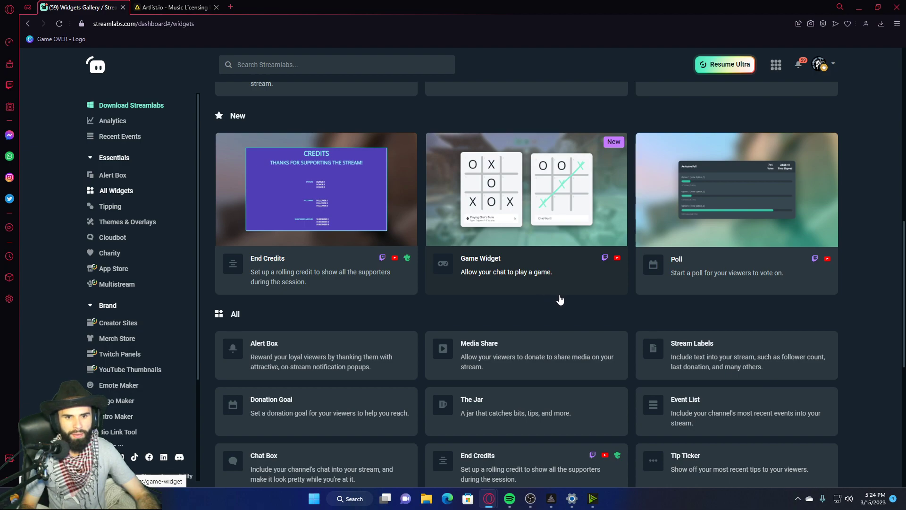
scroll(542, 263, "down", 5)
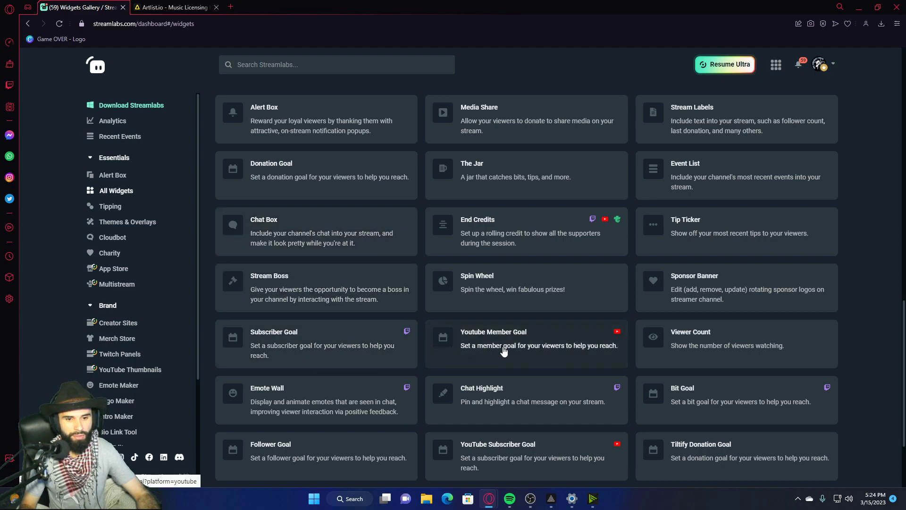
scroll(538, 336, "down", 3)
scroll(535, 326, "up", 15)
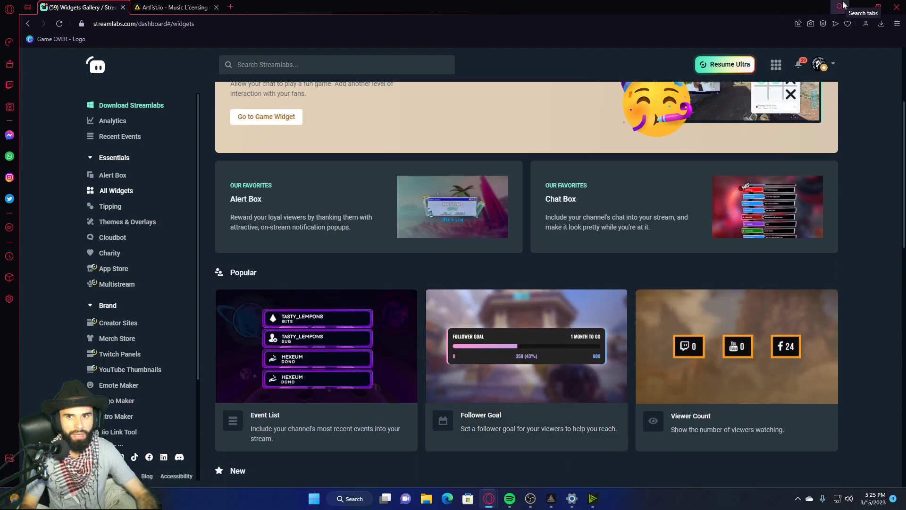
left_click(859, 7)
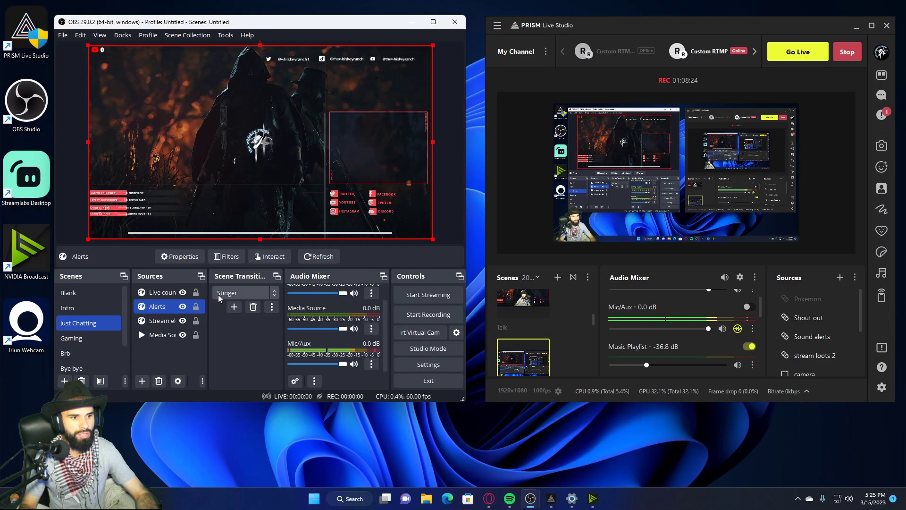
left_click(143, 381)
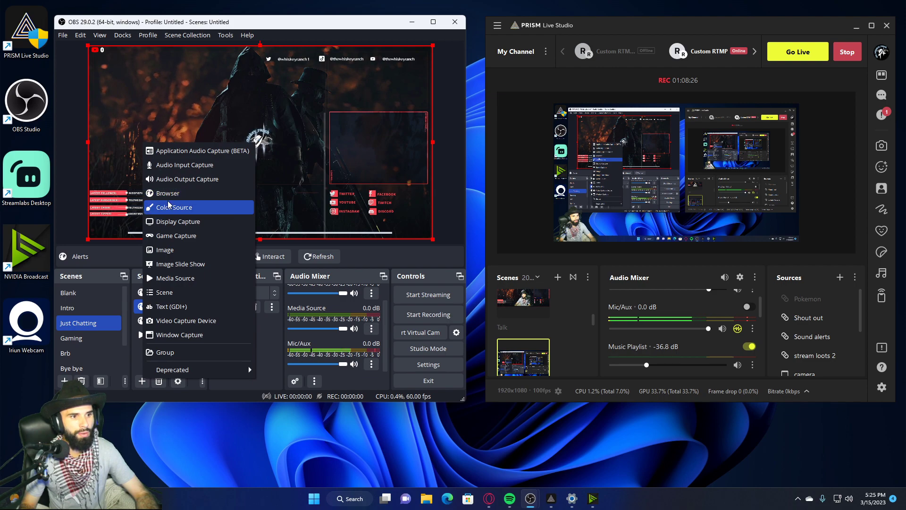
left_click(477, 20)
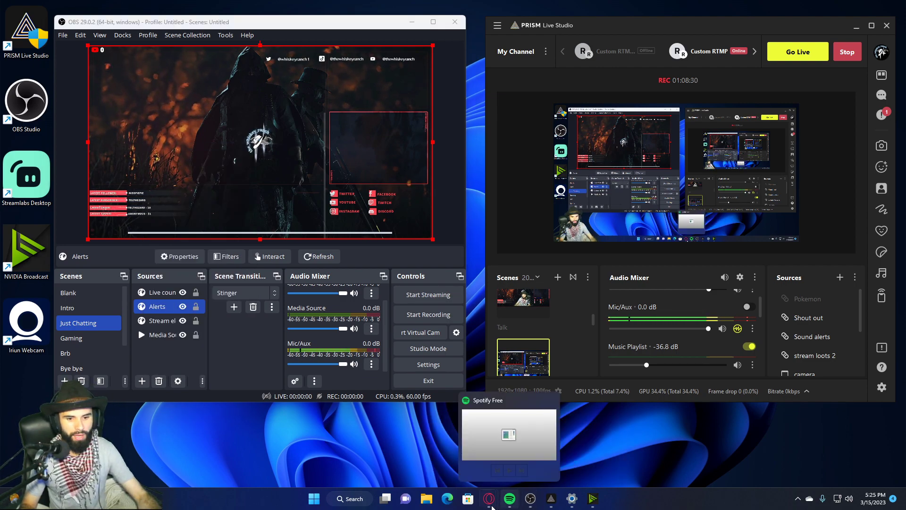
mouse_move(489, 499)
left_click(613, 452)
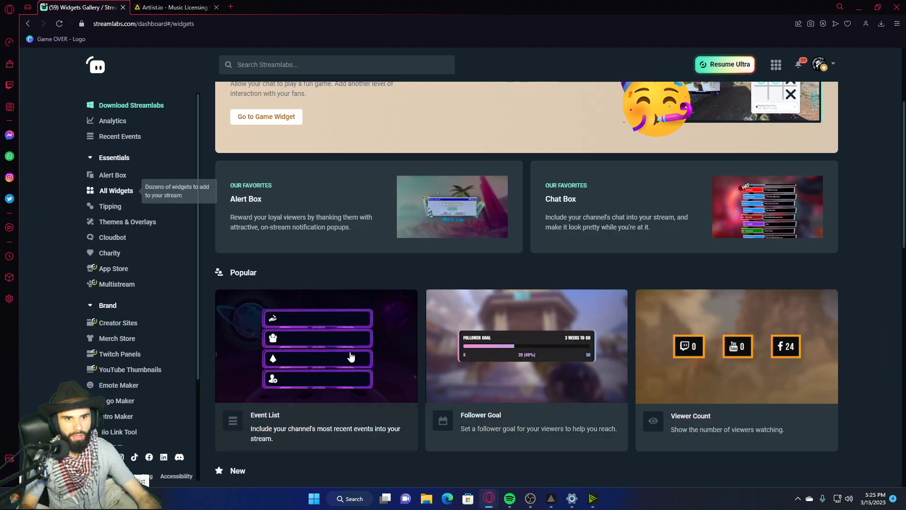
Search the web for "kappamin" in a new browser tab, then open the Kappamon website and dismiss its upgrade announcement.
left_click(232, 7)
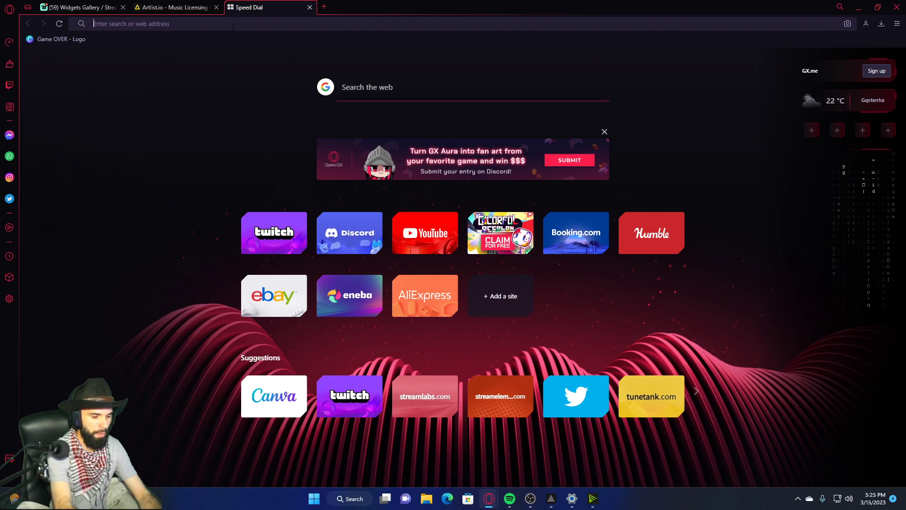
type("kappa")
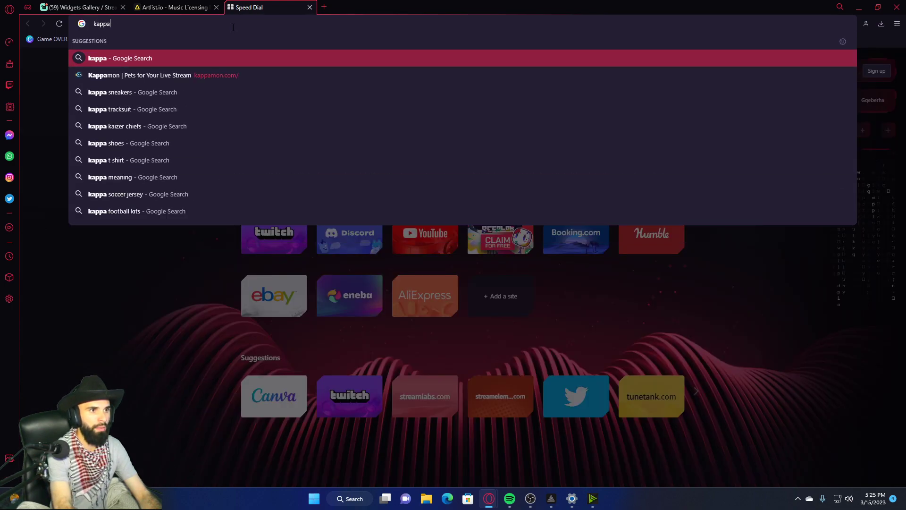
type("min")
key("Return")
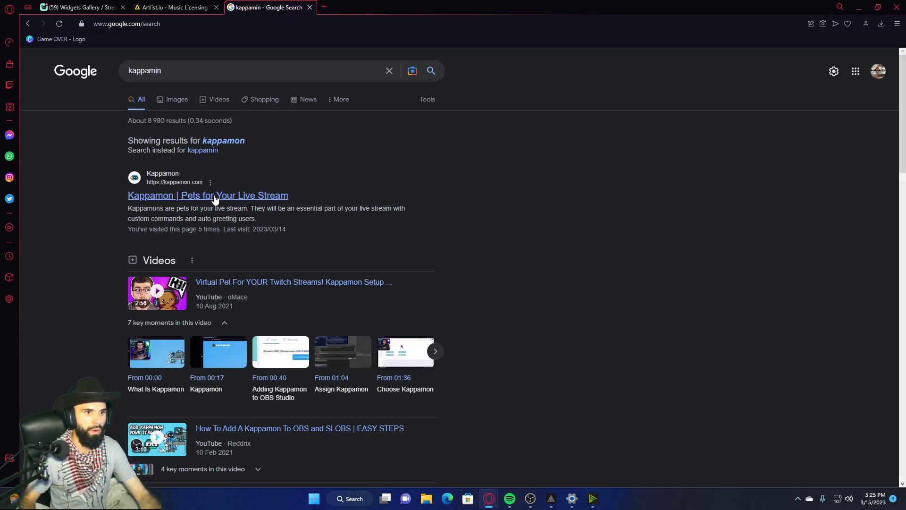
left_click(250, 196)
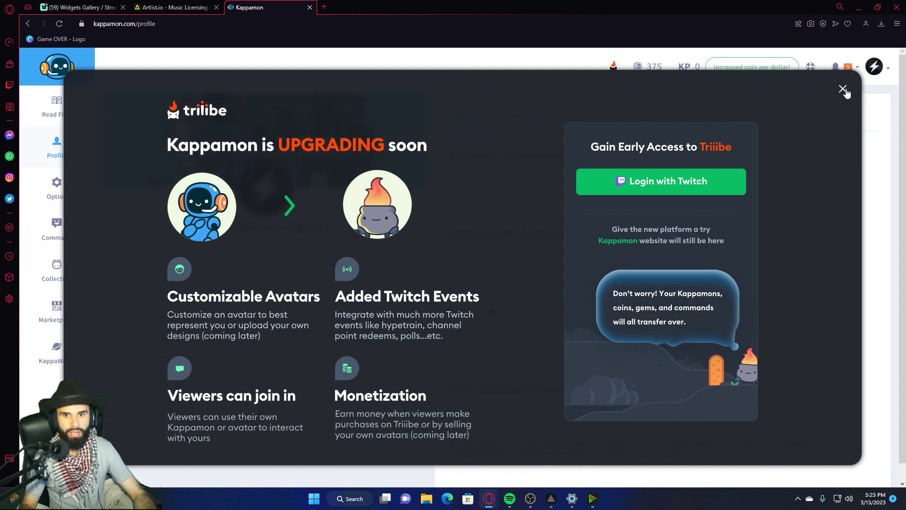
left_click(843, 89)
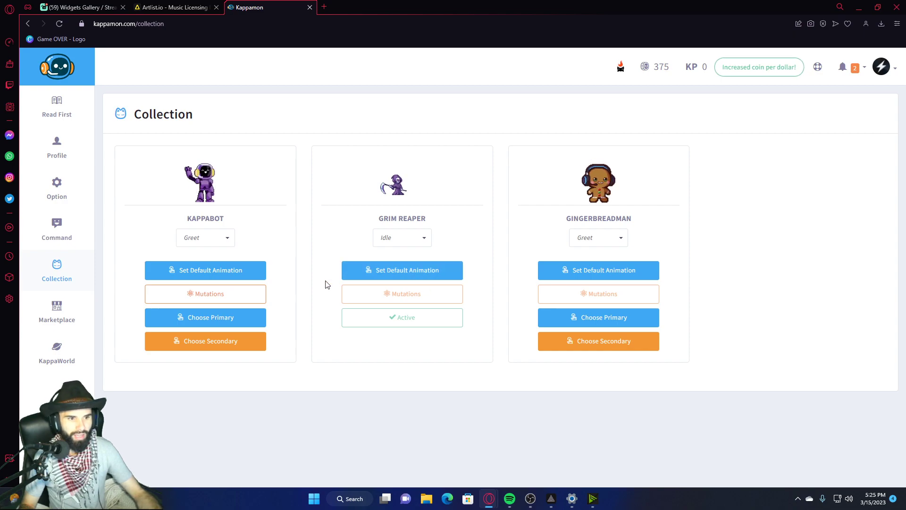
Reveal the stream URL for Twitch streamers on the Kappamon profile page and copy it.
left_click(57, 149)
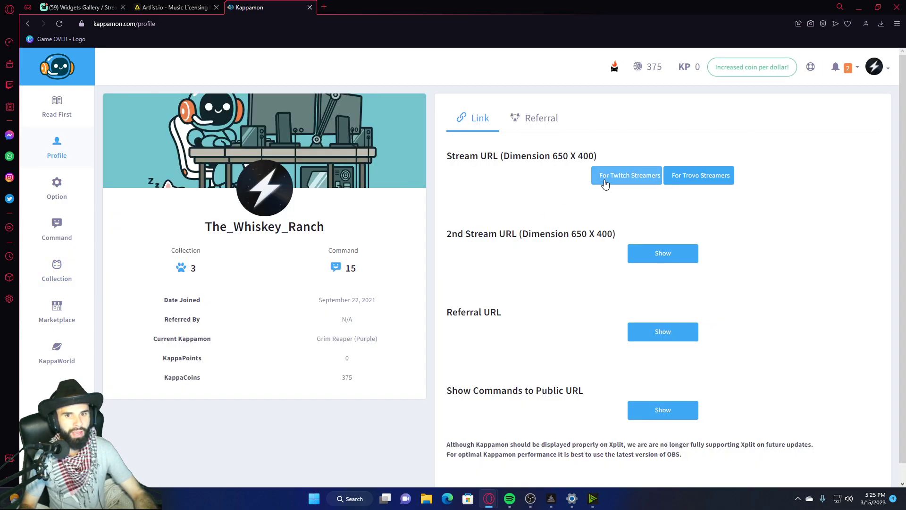
left_click(617, 184)
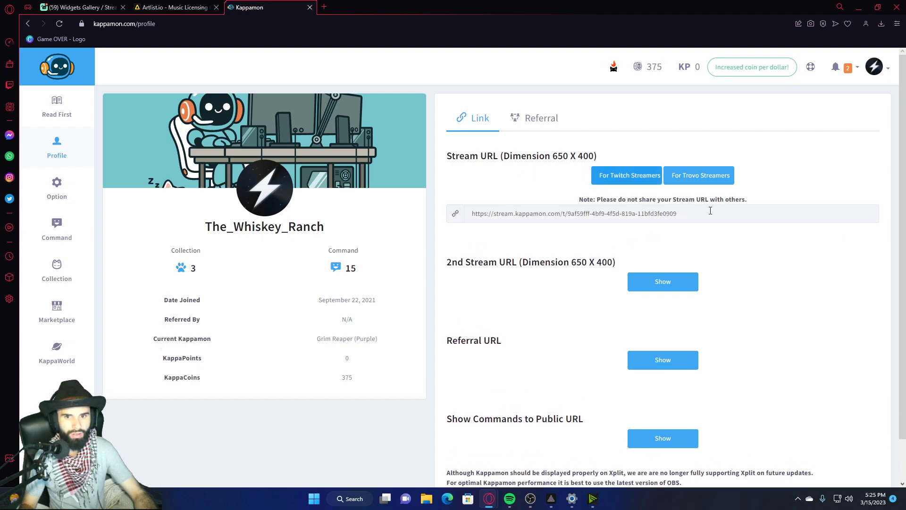
left_click(467, 215)
key("ctrl+c")
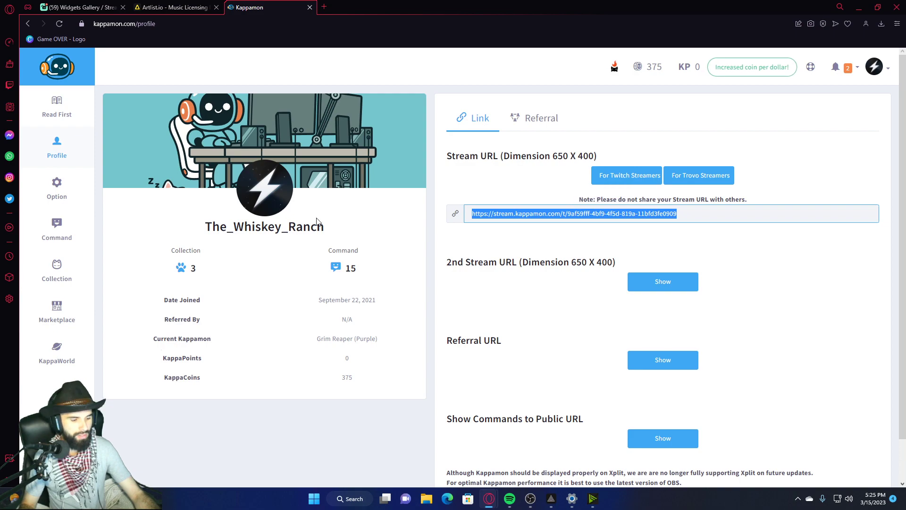
Return to OBS and add a new Browser source named "kappamon" to the Just Chatting scene.
left_click(859, 7)
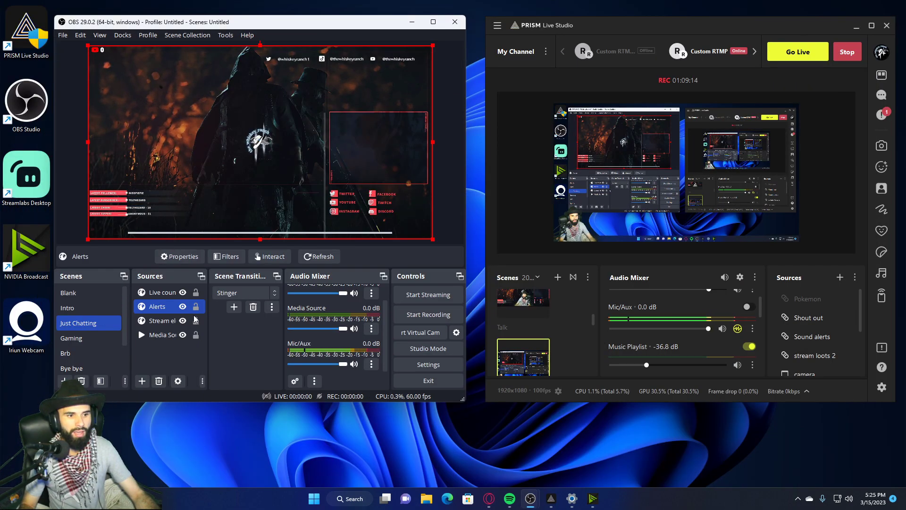
left_click(164, 355)
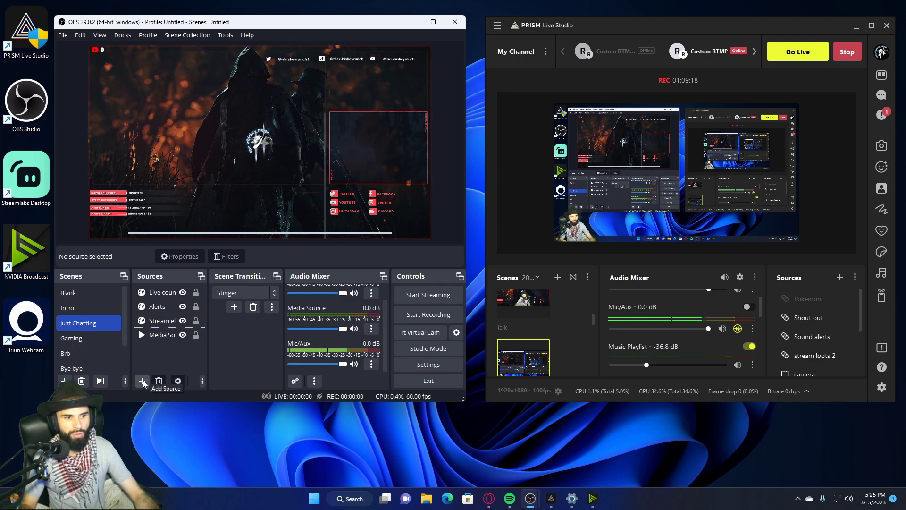
left_click(142, 381)
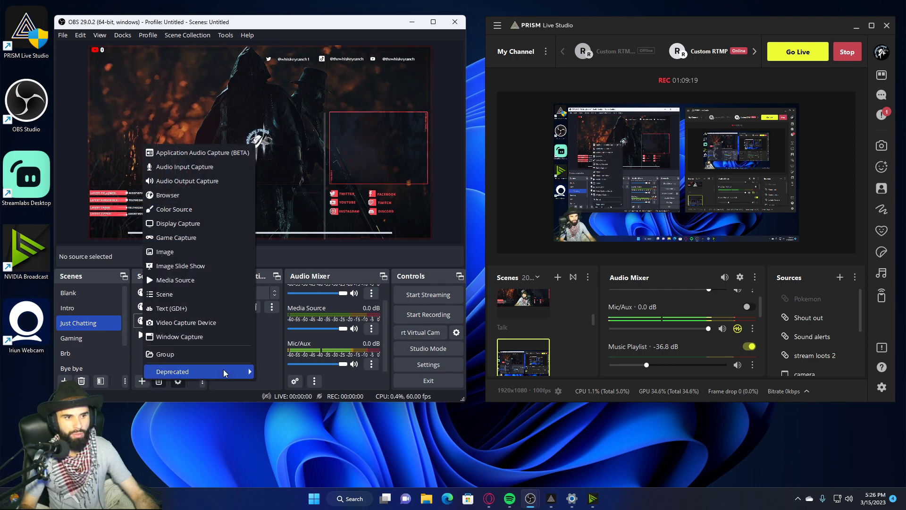
left_click(187, 198)
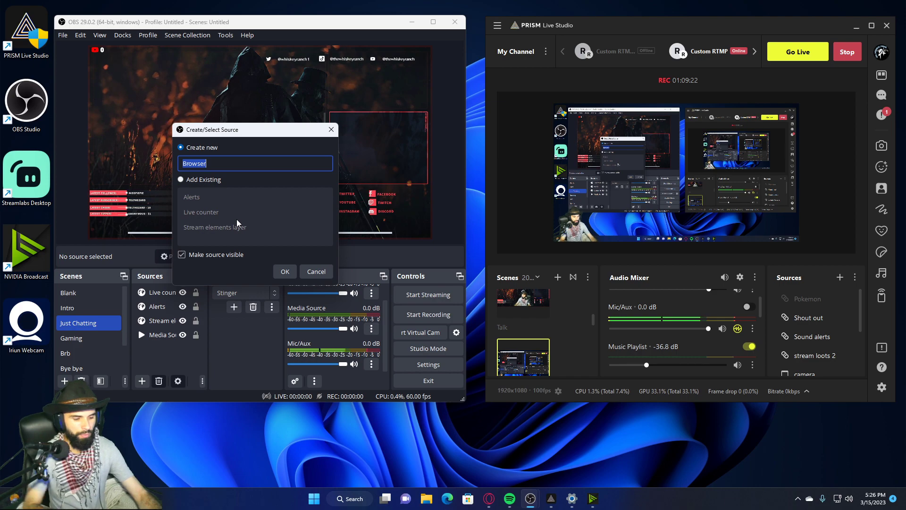
type("kappaon")
key("BackSpace")
key("BackSpace")
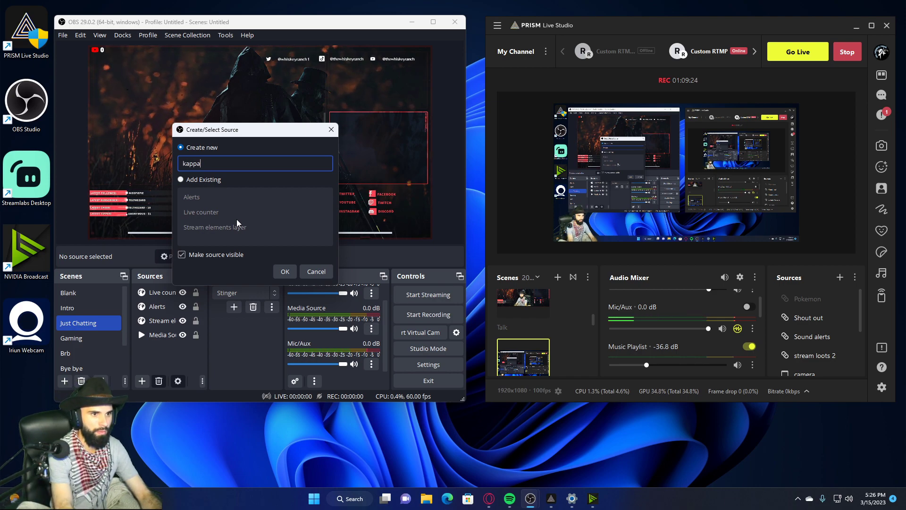
type("moin")
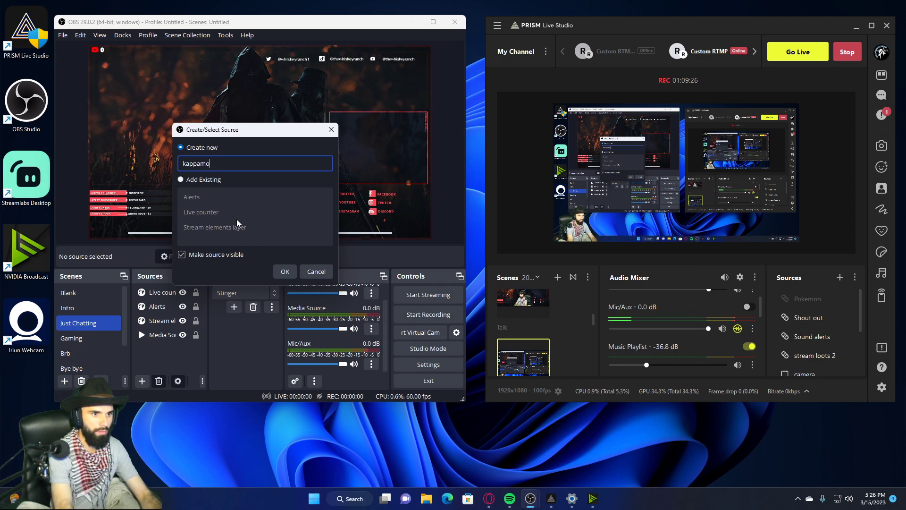
key("Left")
key("BackSpace")
key("Return")
Paste the private Kappamon stream URL into the kappamon source, set its width to 1920 and height to 1080, and confirm.
triple_click(258, 228)
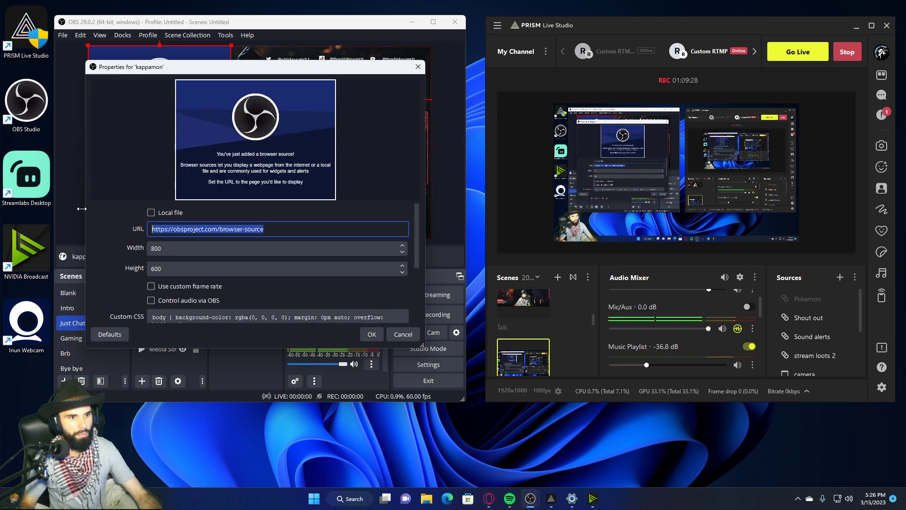
key("ctrl+v")
key("Tab")
type("1920")
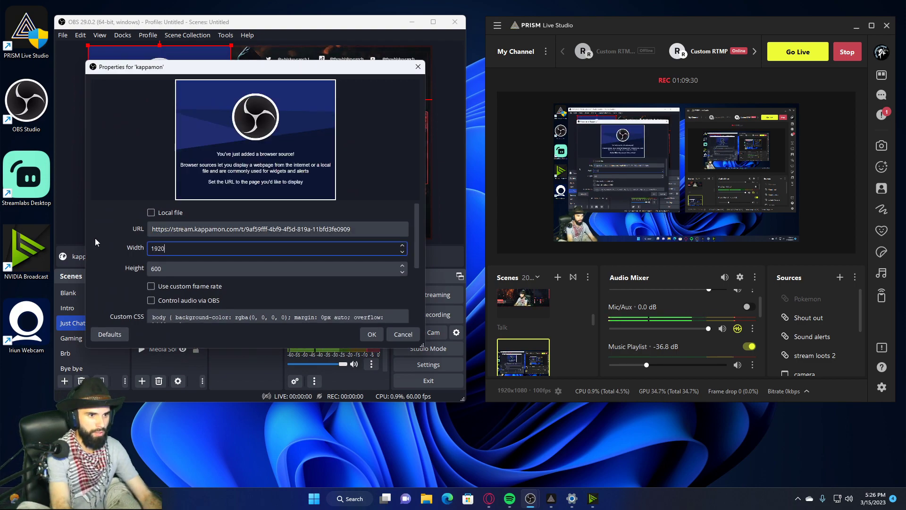
key("Tab")
type("1080")
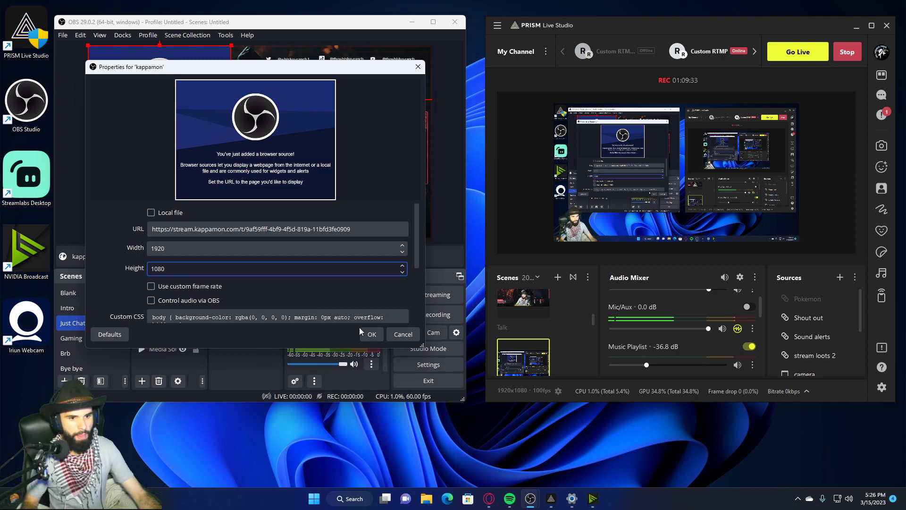
key("Return")
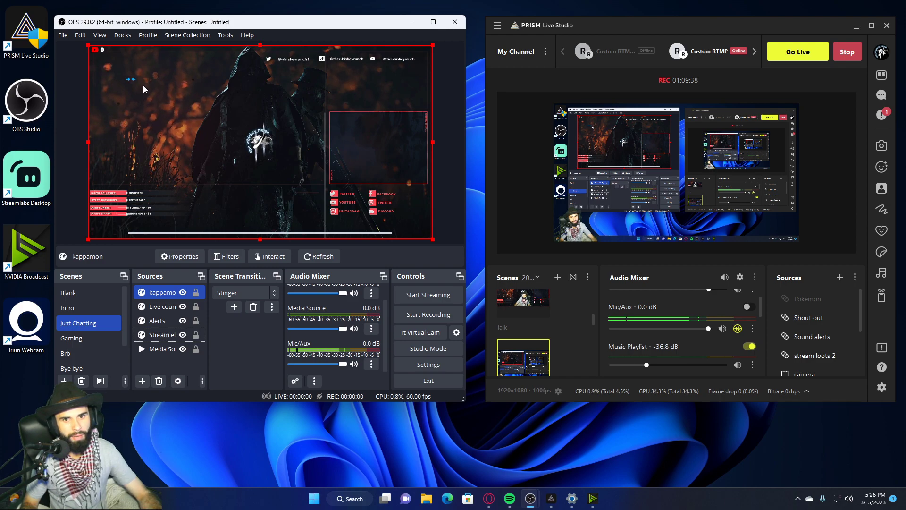
Move the kappamon source so the pet sits in the lower-left corner of the Just Chatting canvas.
left_click_drag(183, 107, 239, 233)
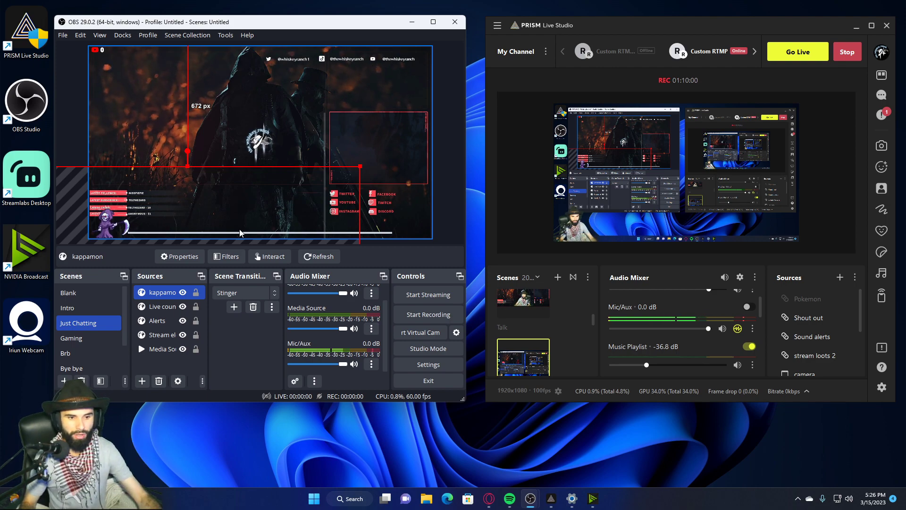
Switch to the Opera browser, search the web for "twitch guru" in a new tab, and open the Twitch.Guru site.
left_click(488, 499)
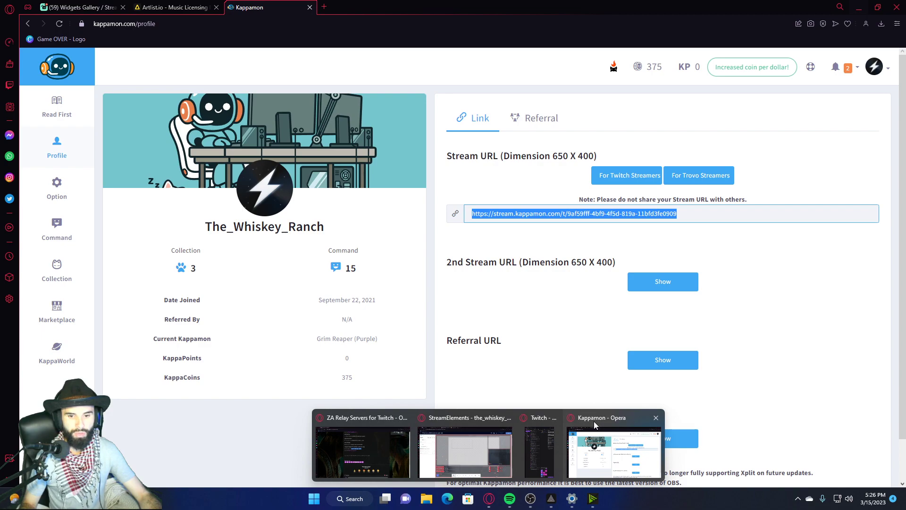
left_click(594, 424)
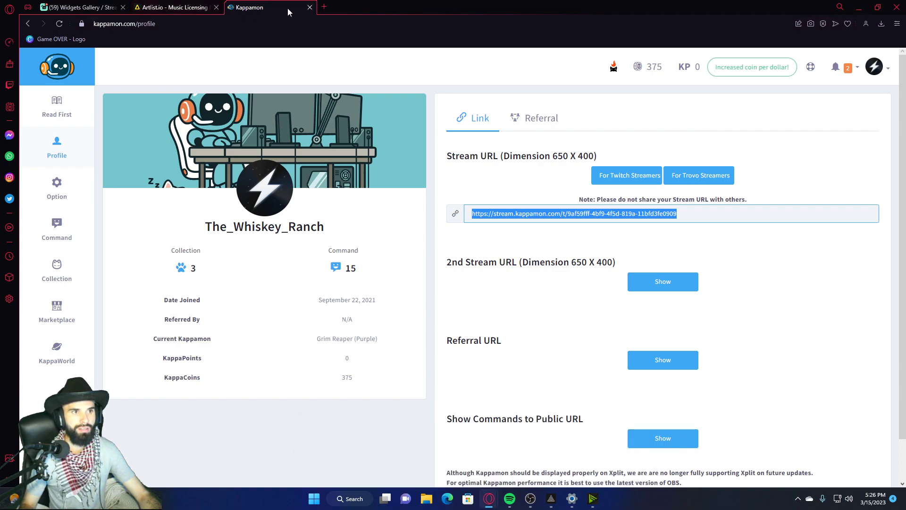
left_click(323, 7)
left_click(368, 87)
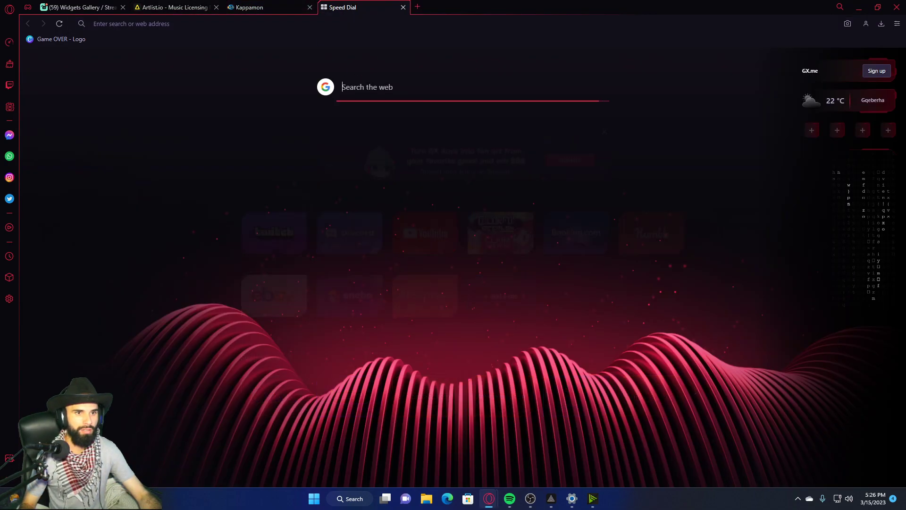
type("twitch")
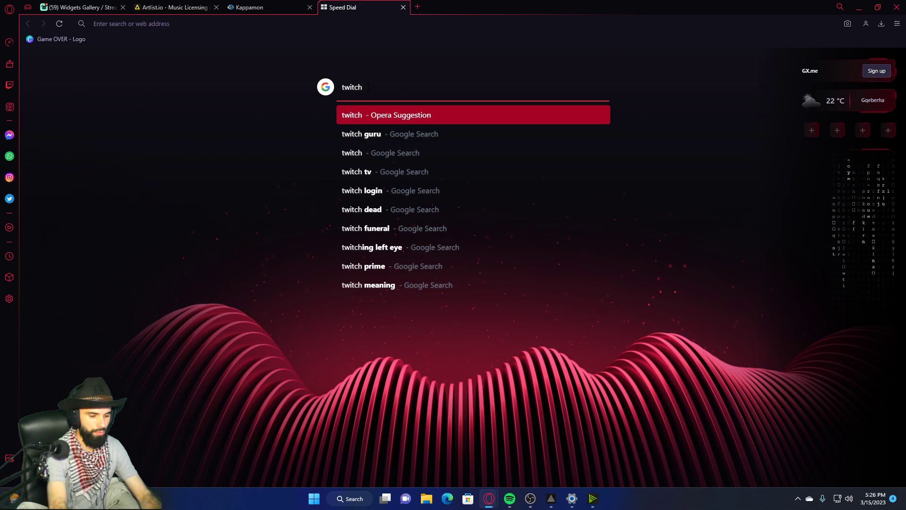
type(" guru")
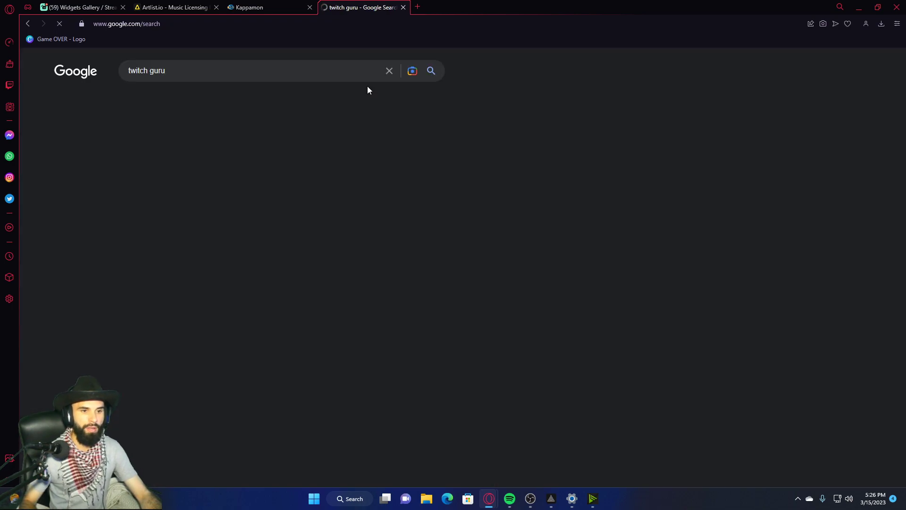
left_click(240, 163)
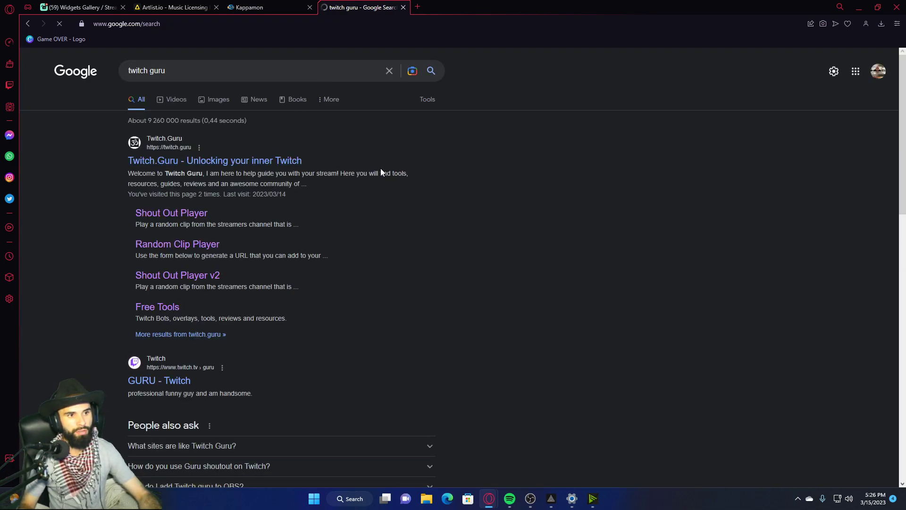
Open Twitch.Guru's free Shout Out Player tool and submit the channel's Twitch username.
scroll(422, 204, "down", 3)
scroll(423, 204, "down", 5)
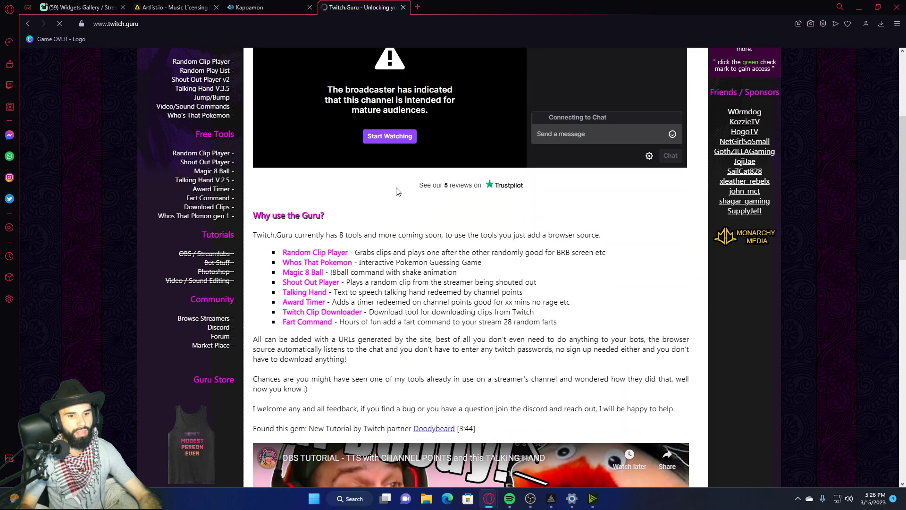
scroll(387, 195, "up", 8)
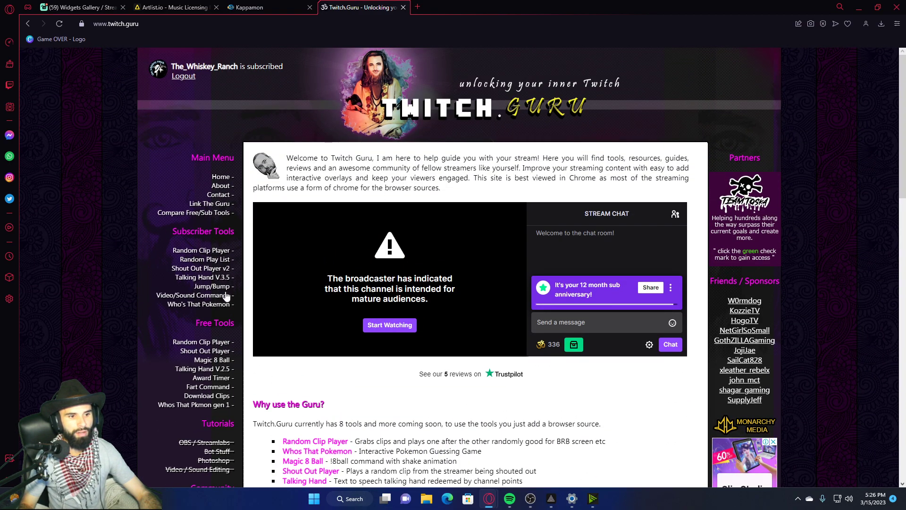
left_click(211, 352)
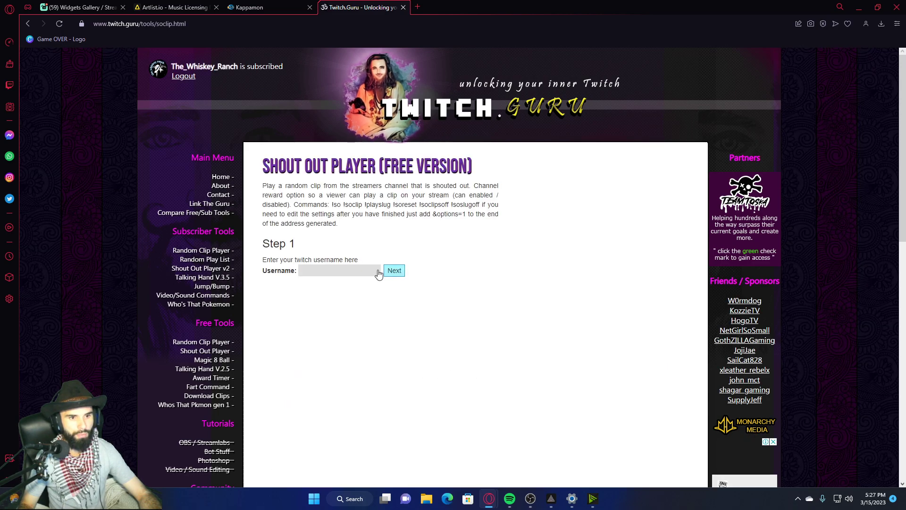
left_click(372, 271)
left_click(349, 290)
left_click(394, 271)
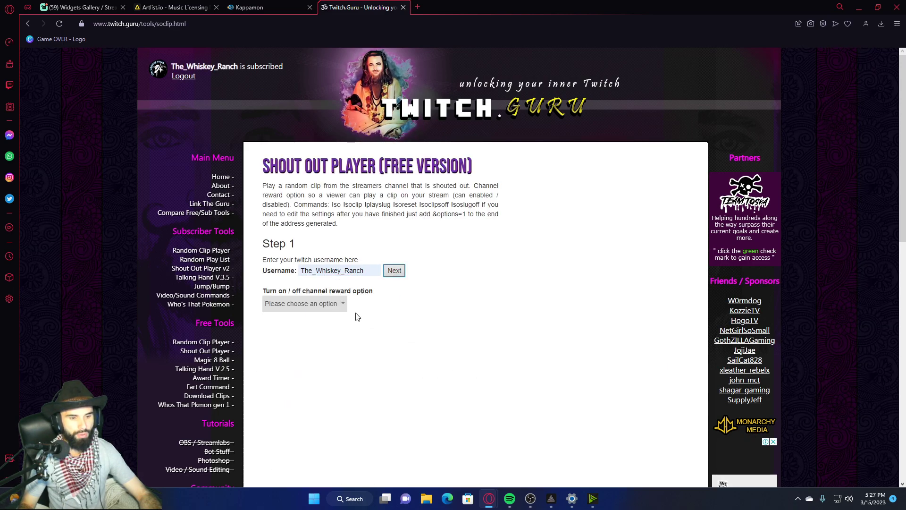
Set the channel reward option to Off and the max duration to 5, then copy the generated browser source URL.
left_click(339, 304)
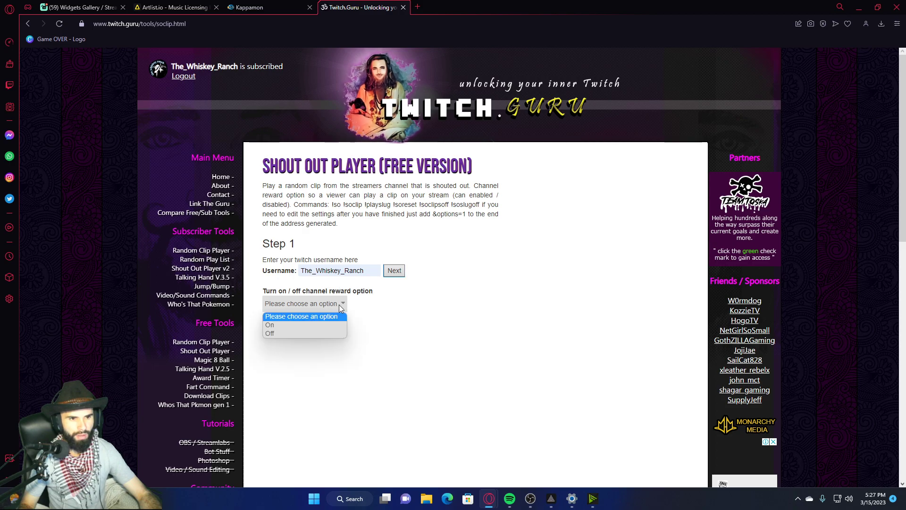
left_click(279, 332)
scroll(377, 293, "down", 3)
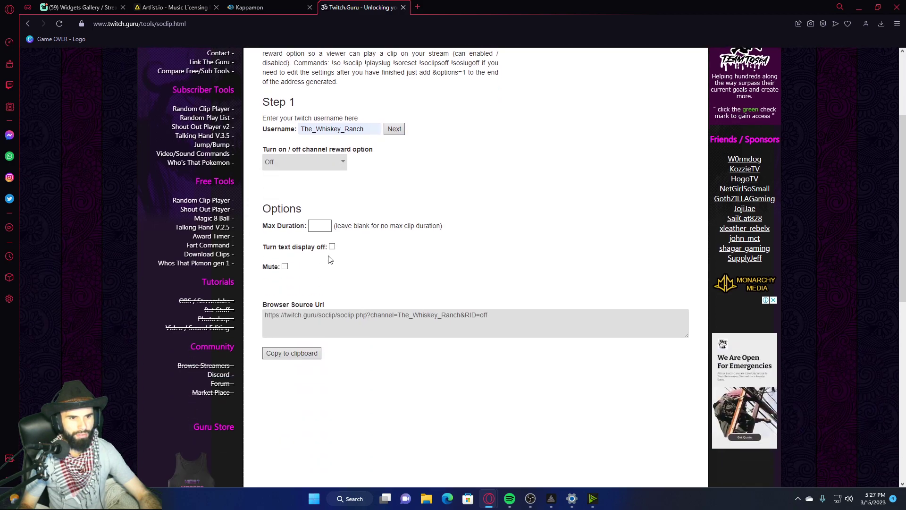
left_click(324, 226)
type("5")
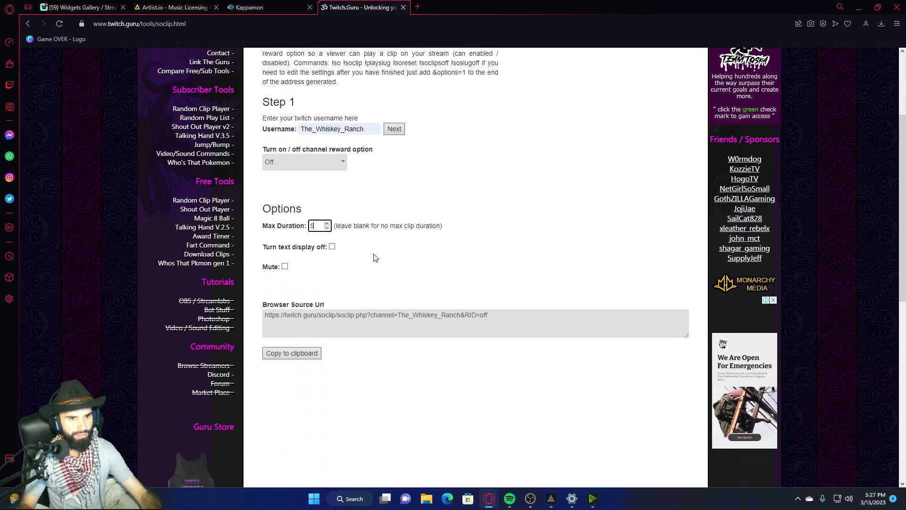
left_click(316, 353)
Return to OBS and add a new Browser source named "shout out" to the Just Chatting scene.
left_click(860, 6)
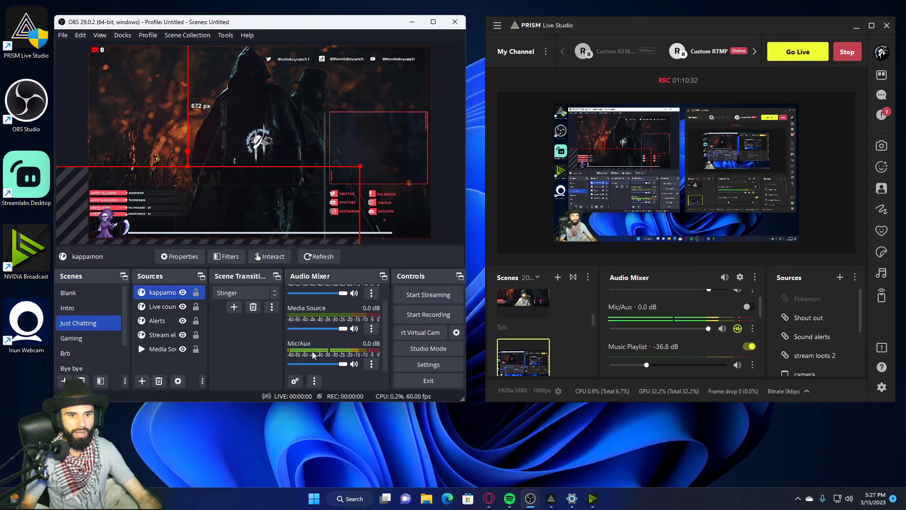
left_click(142, 381)
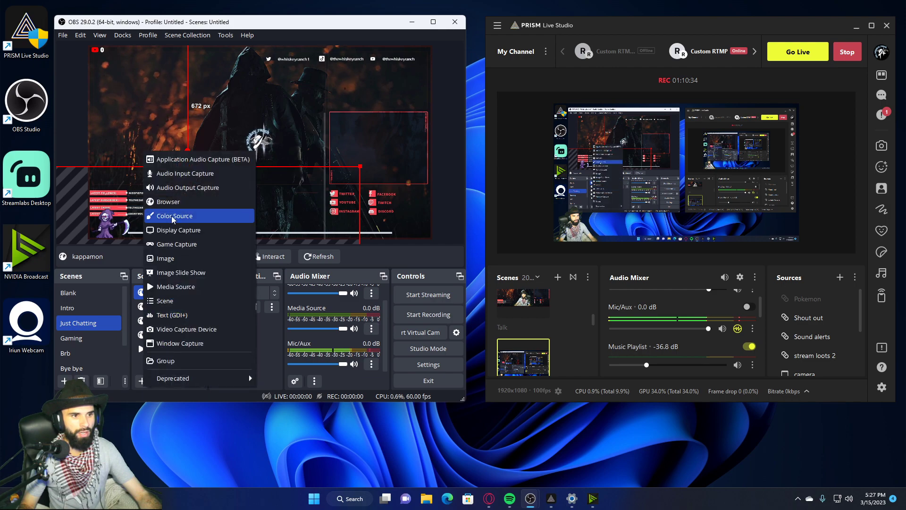
left_click(165, 214)
type("shout out")
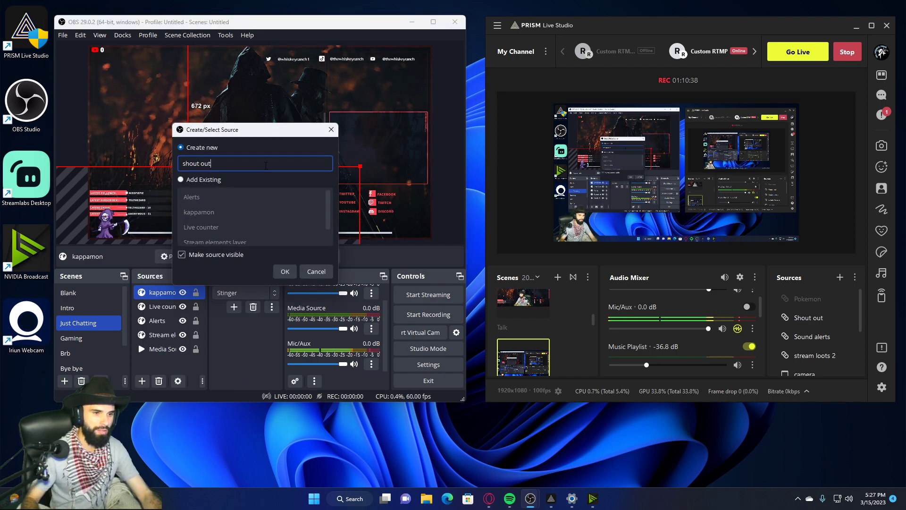
left_click(285, 271)
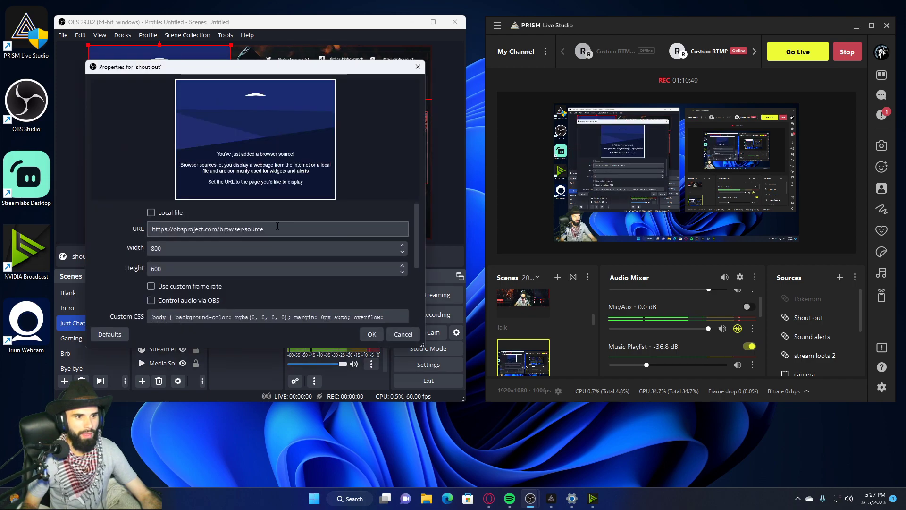
Paste the Shout Out Player URL, set width 1920 and height 1080, enable refreshing when the scene becomes active, and confirm.
key("ctrl+v")
key("Tab")
type("1920")
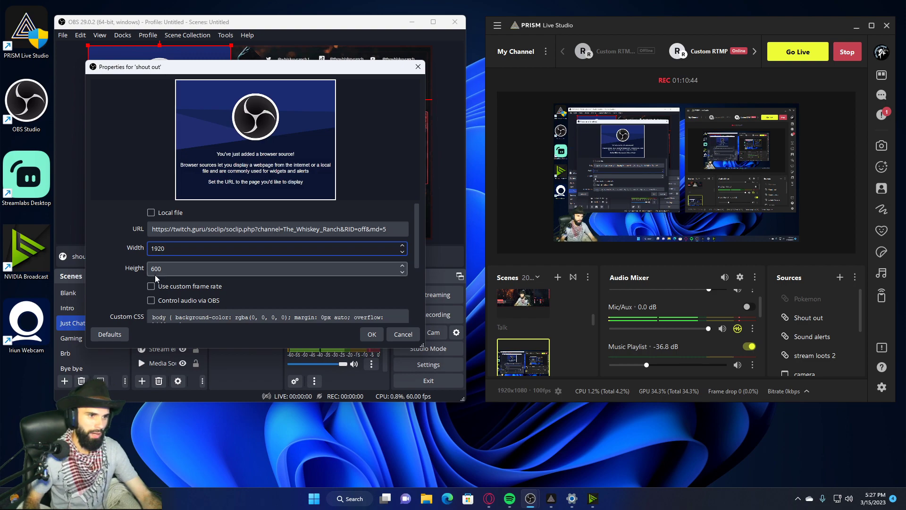
key("Tab")
type("108")
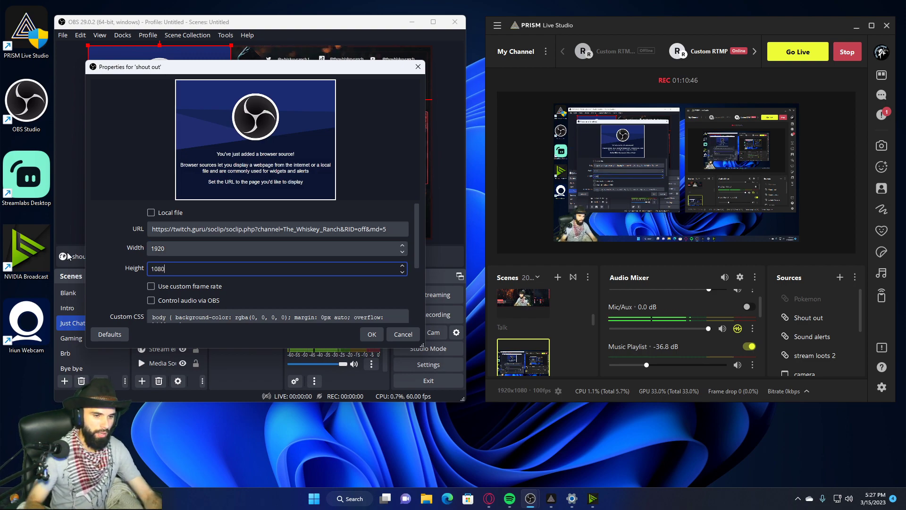
scroll(160, 274, "down", 3)
left_click(151, 286)
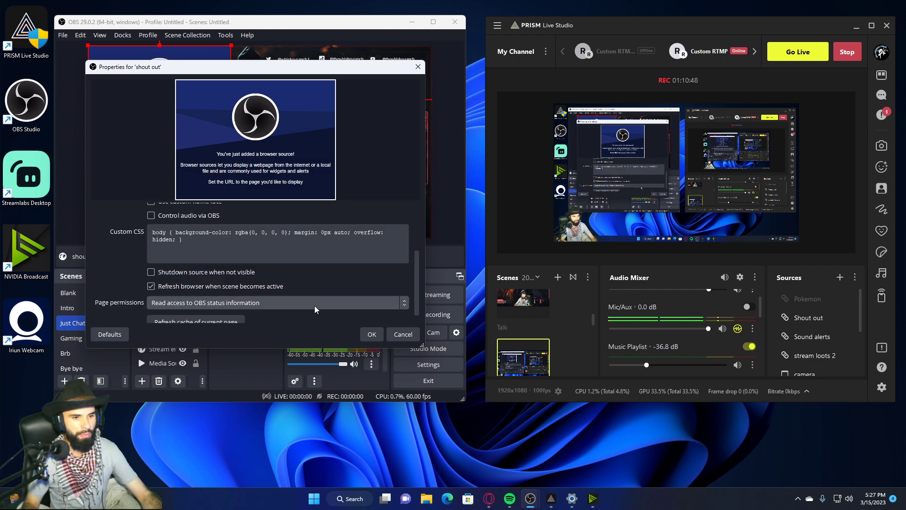
left_click(371, 334)
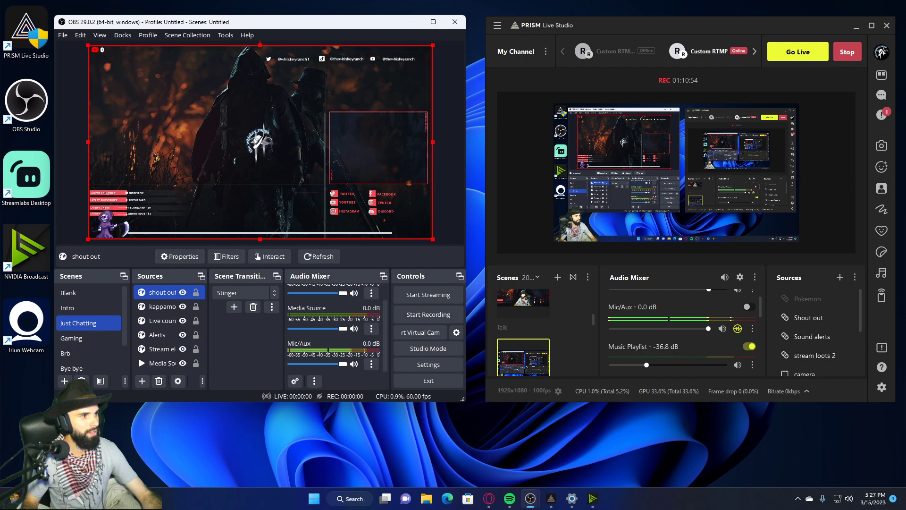
Bring the Twitch Stream Manager window beside OBS and test the shout-out by sending the !so command with a streamer's username in chat.
key("alt+Tab")
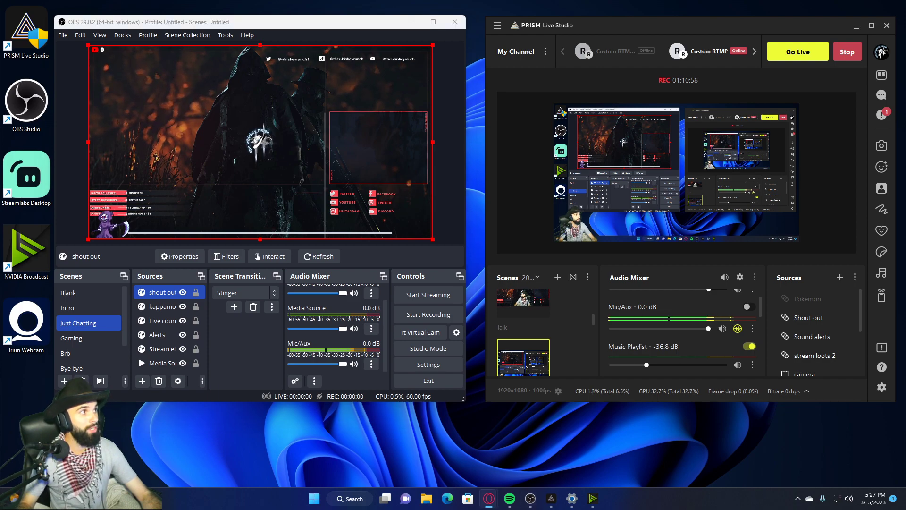
left_click_drag(905, 68, 644, 75)
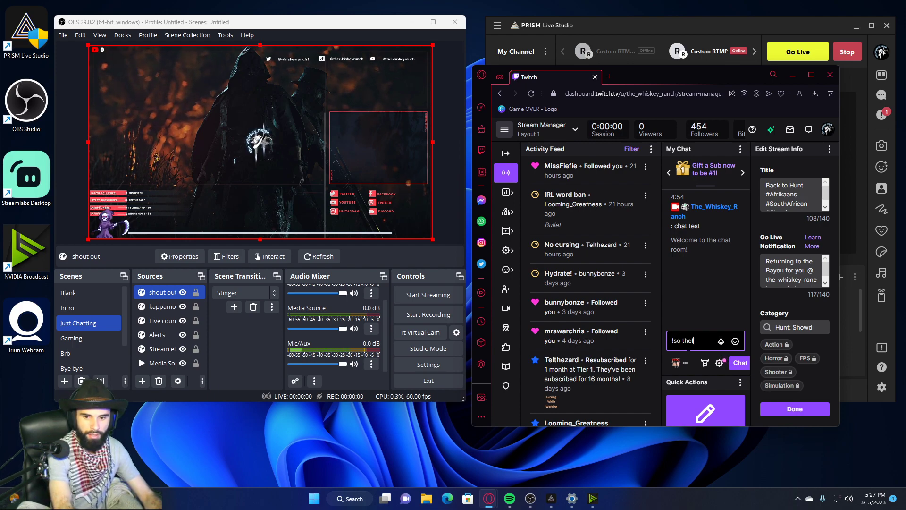
type("rd")
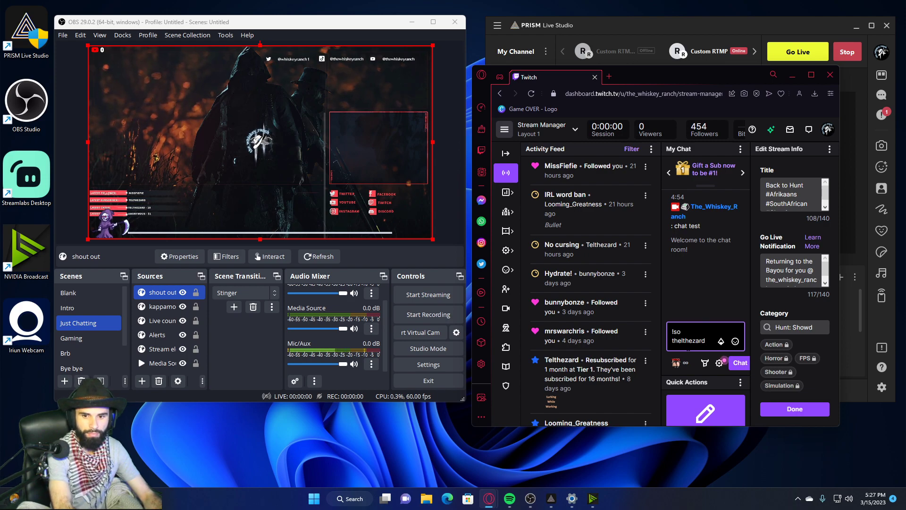
key("Return")
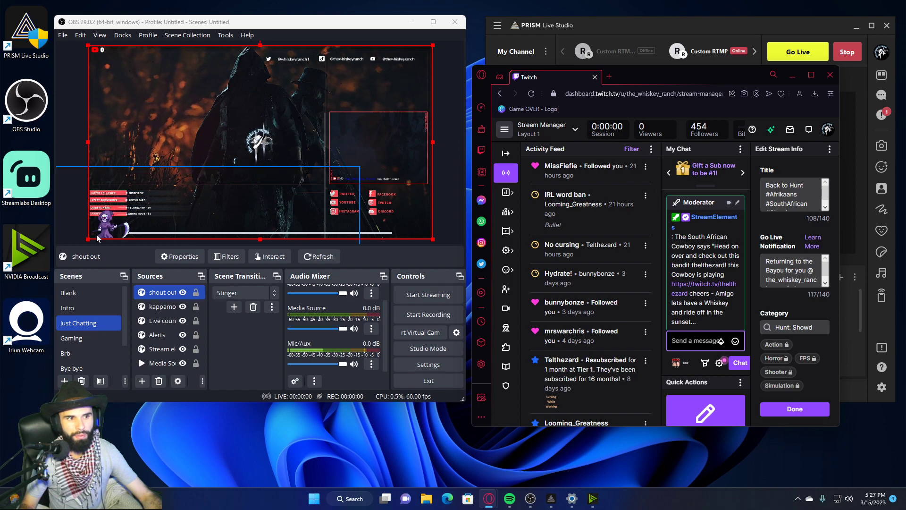
Reposition the Twitch Stream Manager window lower on the desktop, beside the OBS window.
mouse_move(104, 229)
left_mouse_down()
mouse_move(160, 227)
mouse_move(103, 229)
left_mouse_up()
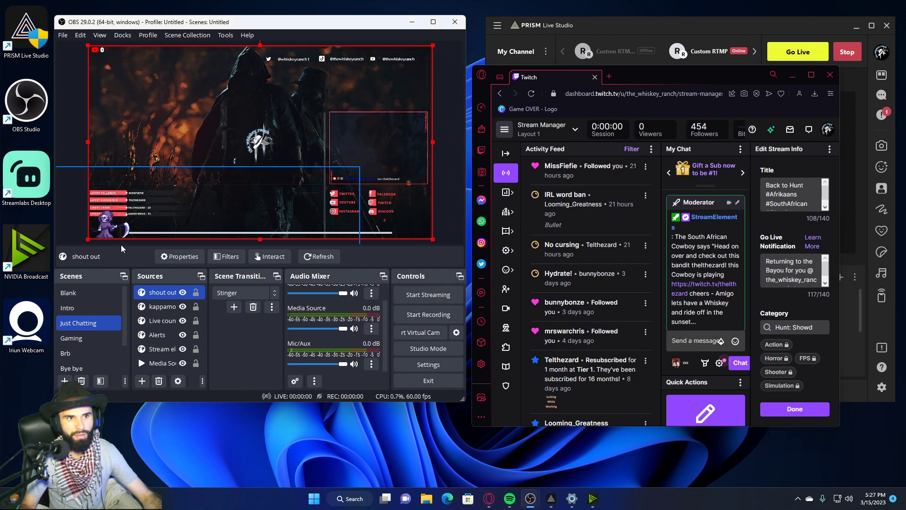
mouse_move(701, 73)
left_mouse_down()
mouse_move(658, 446)
mouse_move(694, 86)
left_mouse_up()
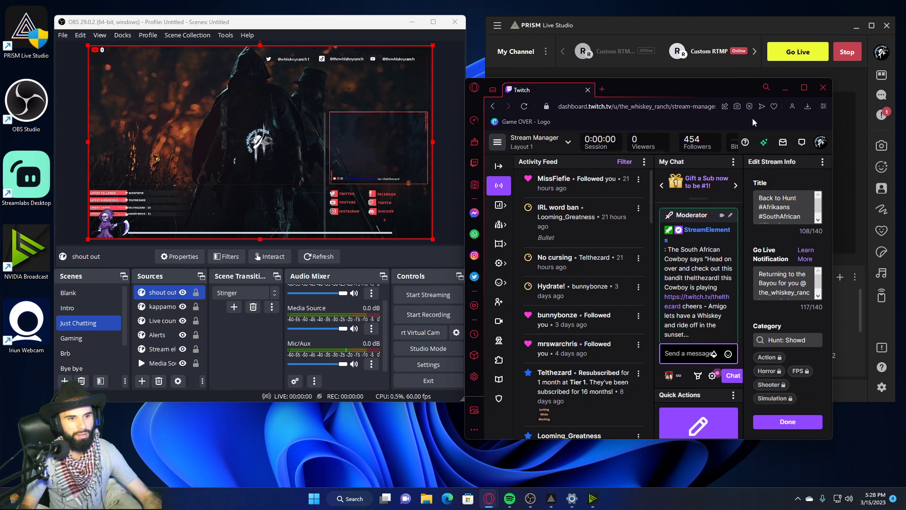
left_click_drag(740, 90, 755, 147)
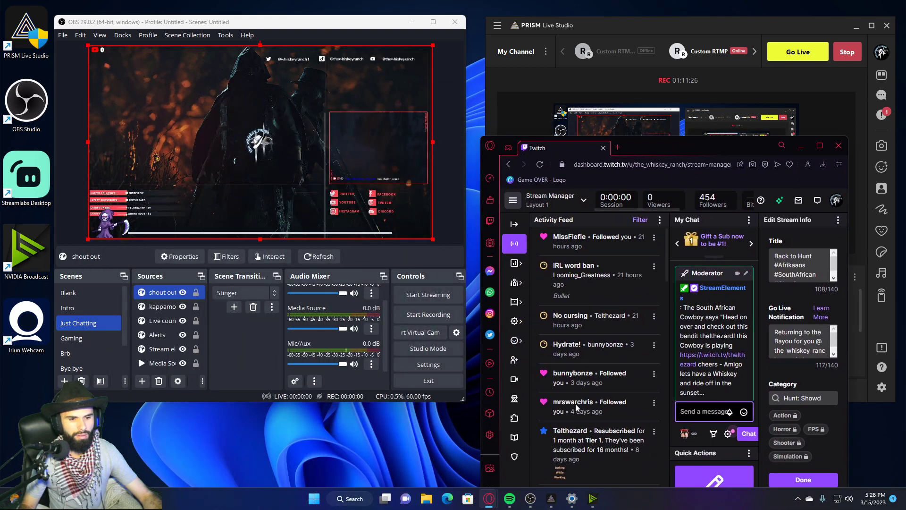
Return to the Twitch.Guru page, set the shout-out max duration to 10, copy the updated browser source URL, and go back to OBS.
mouse_move(489, 498)
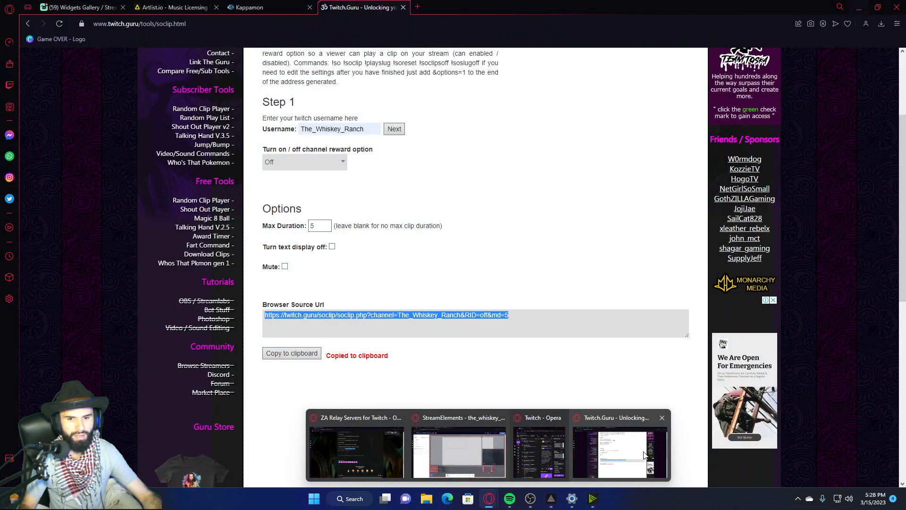
left_click(632, 454)
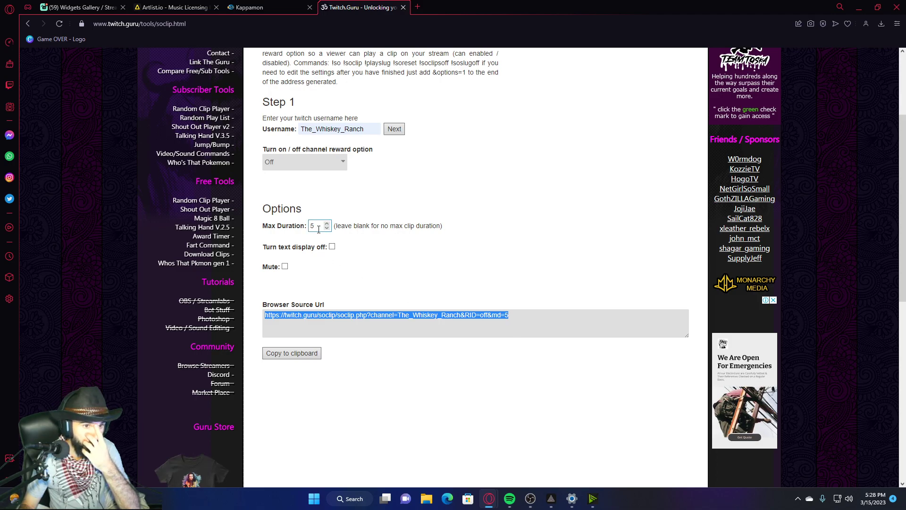
left_click_drag(320, 227, 287, 224)
type("10")
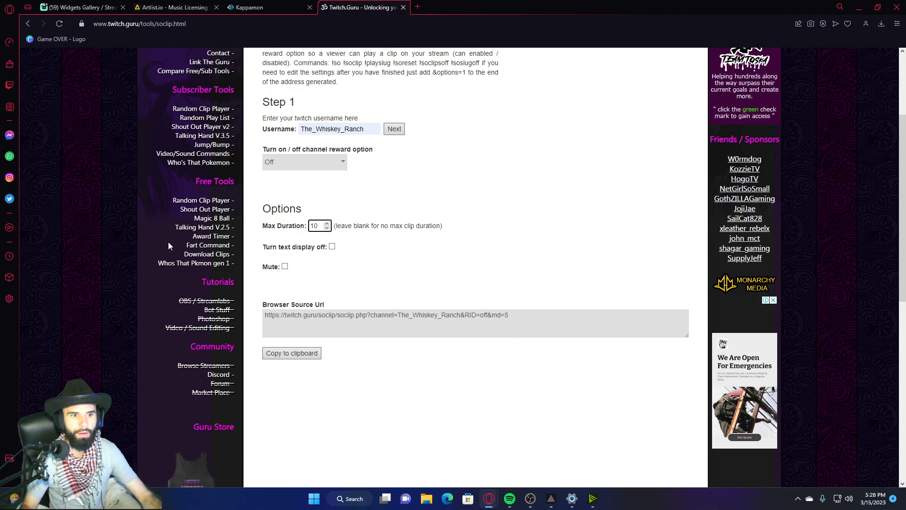
left_click(112, 212)
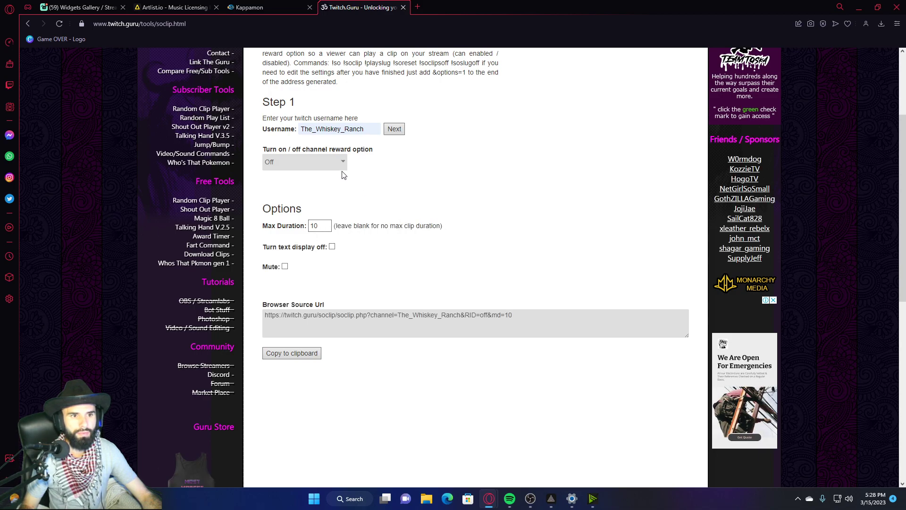
left_click(402, 129)
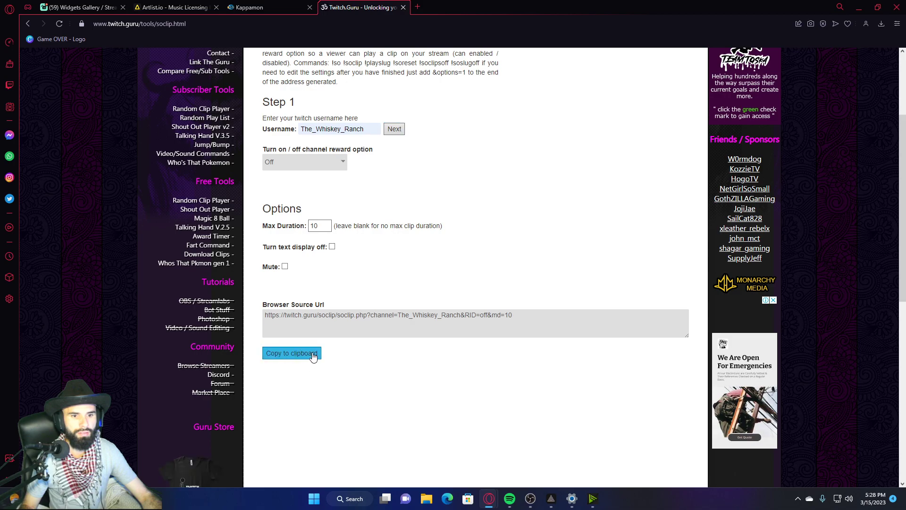
left_click(292, 353)
left_click(863, 7)
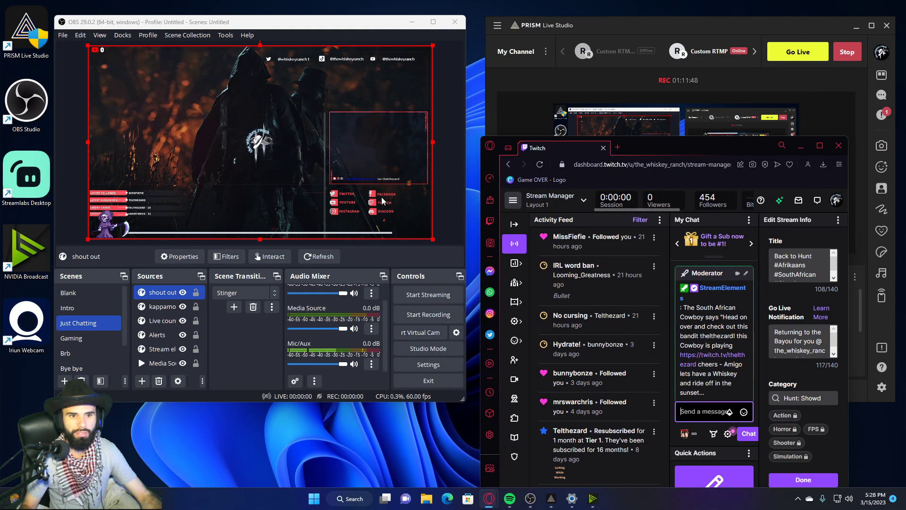
Replace the shout out source's URL with the copied Twitch.Guru URL that has a 10-second max duration, and confirm.
double_click(164, 294)
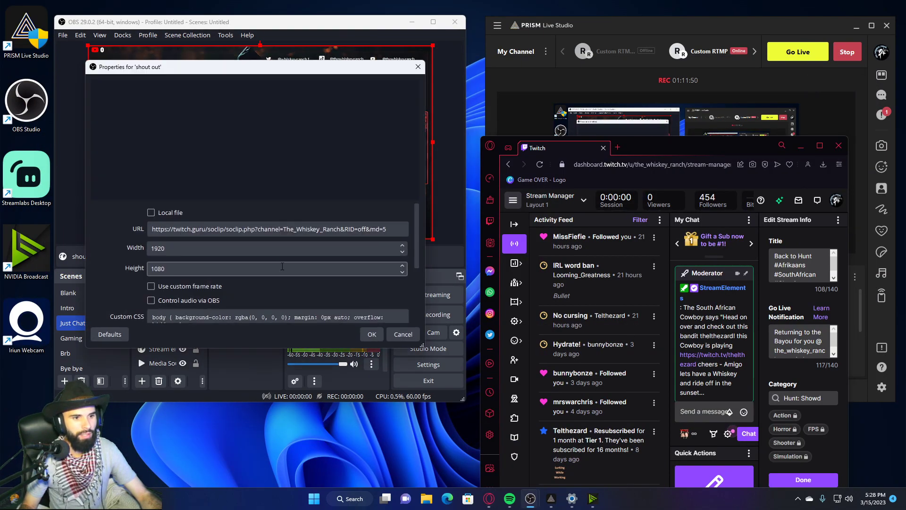
left_click_drag(395, 229, 149, 229)
key("ctrl+v")
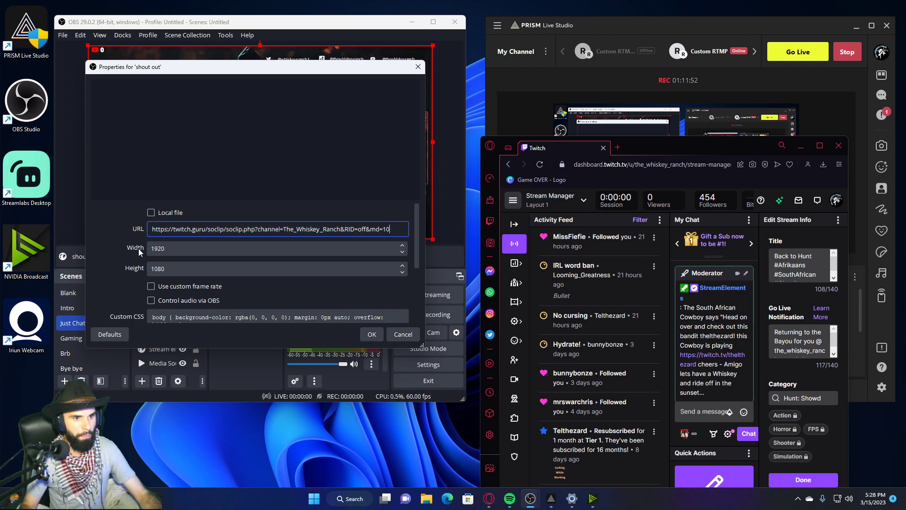
left_click(372, 335)
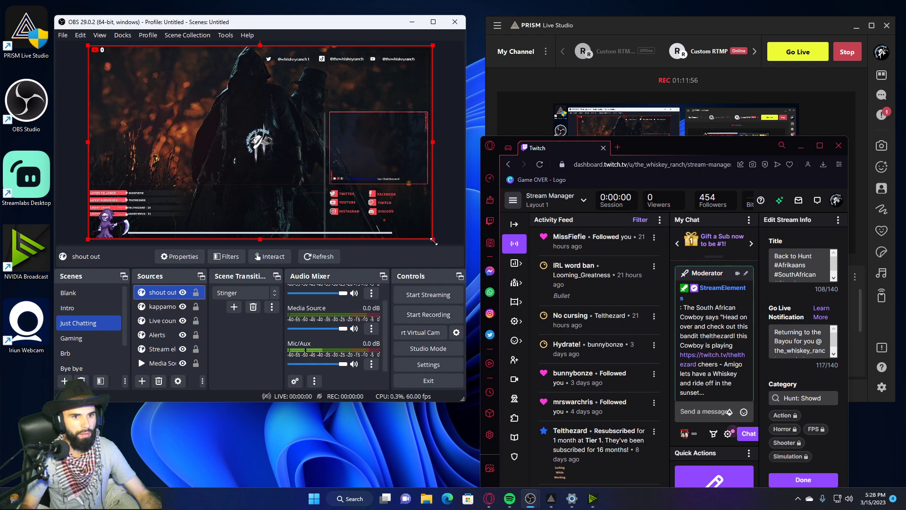
Scale the shout out source down to about a quarter of the canvas width and place it in the canvas's lower-right corner.
left_click_drag(433, 239, 168, 91)
left_click_drag(118, 78, 352, 206)
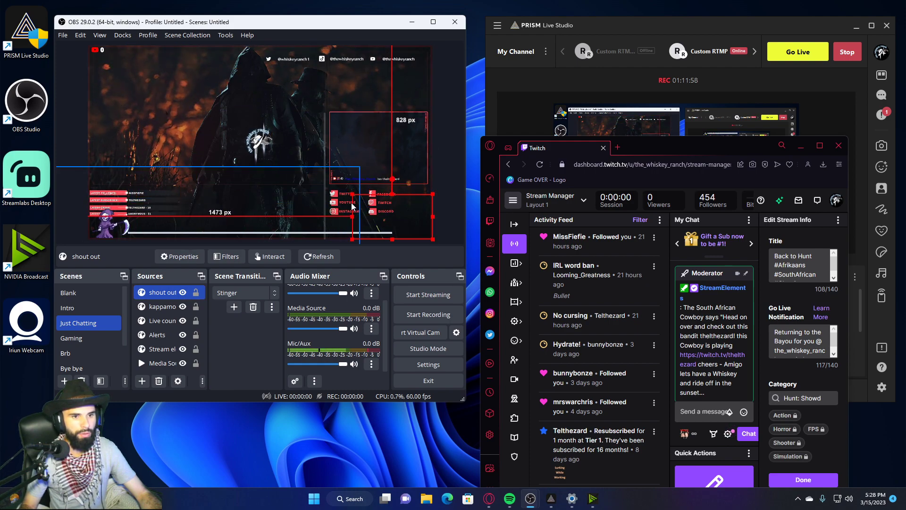
left_click(704, 411)
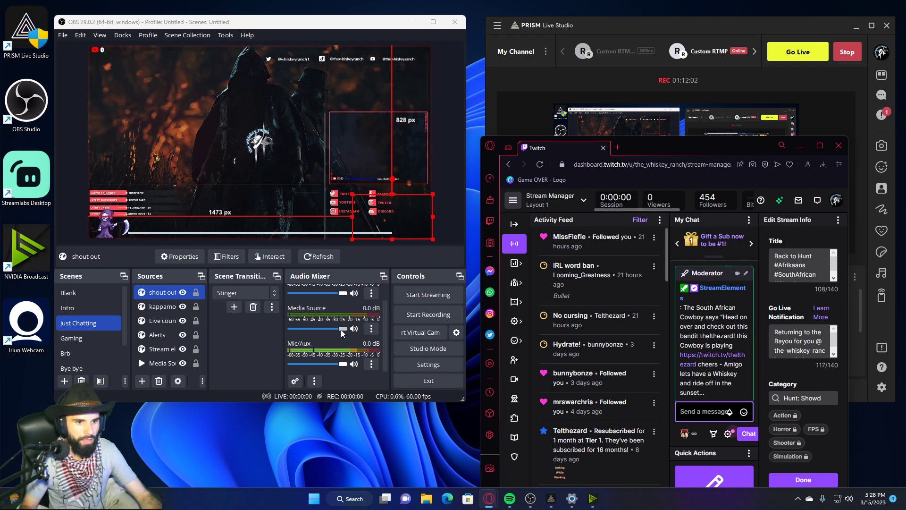
Set the shout out source's audio monitoring to Monitor Only (mute output) in the advanced audio properties.
scroll(332, 326, "up", 2)
scroll(331, 325, "down", 2)
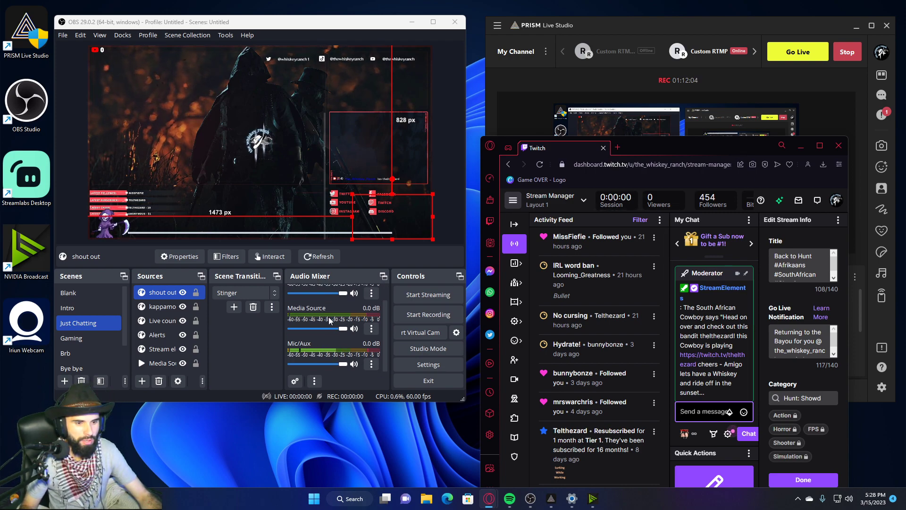
left_click(386, 216)
scroll(319, 340, "up", 2)
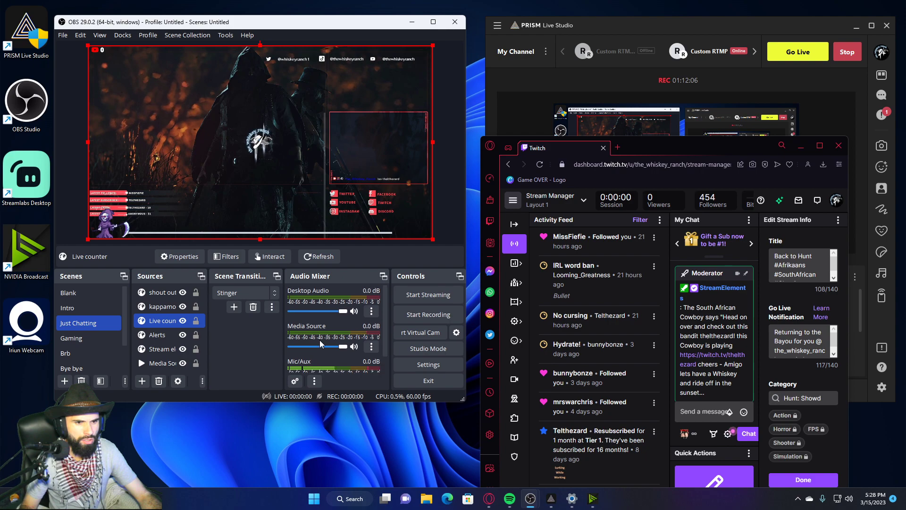
scroll(319, 340, "down", 2)
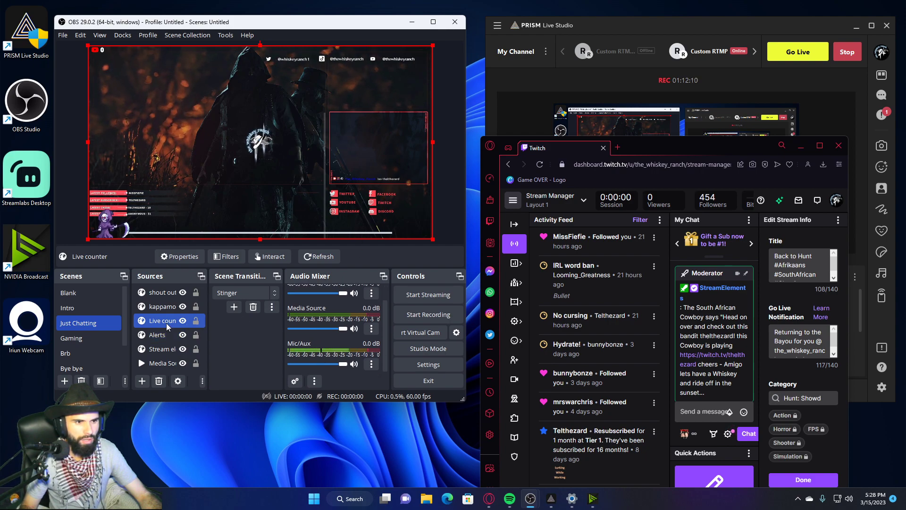
scroll(344, 345, "up", 2)
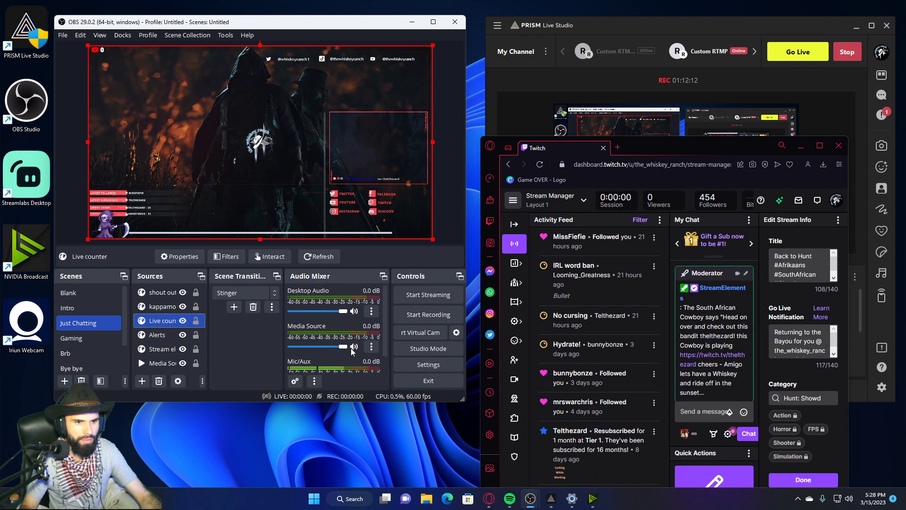
scroll(351, 351, "down", 2)
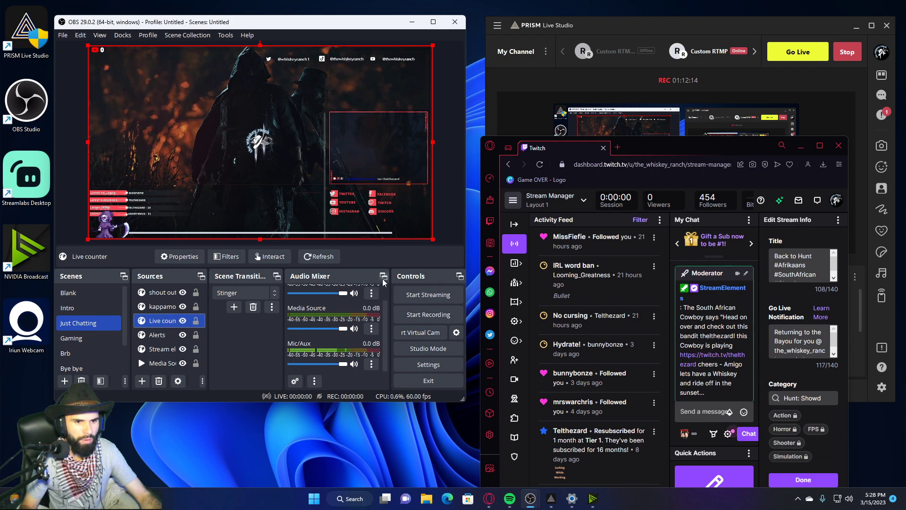
left_click(295, 381)
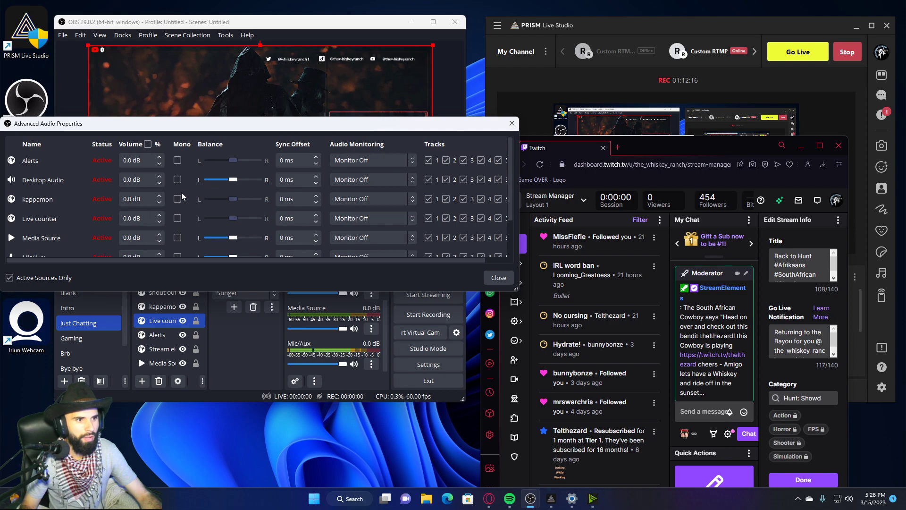
scroll(93, 205, "down", 1)
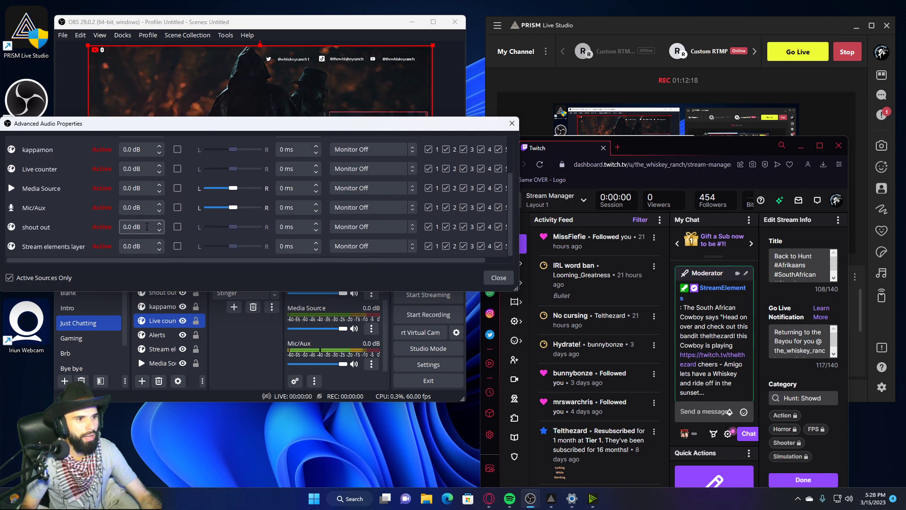
left_click(368, 231)
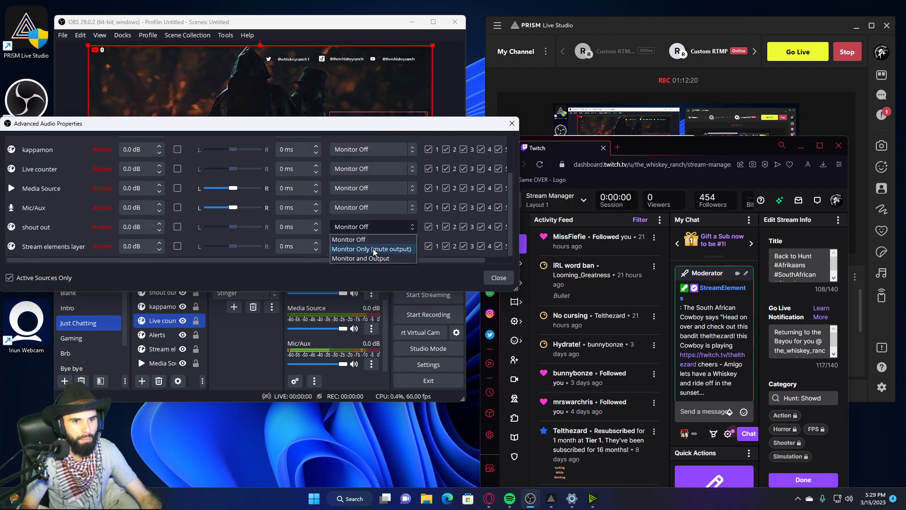
left_click(373, 248)
left_click(496, 277)
Test the shout-out by sending the !so command with another streamer's username in Twitch chat, and minimize the Stream Manager window.
left_click(703, 412)
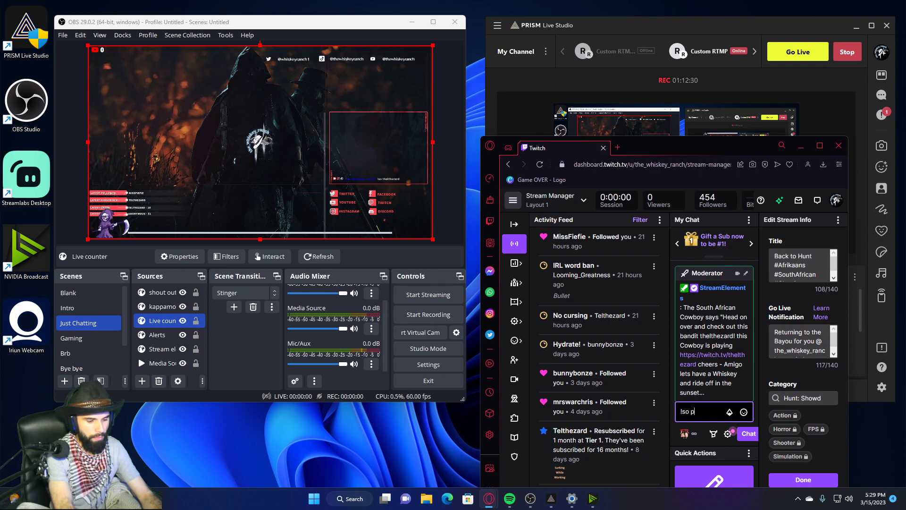
key("Return")
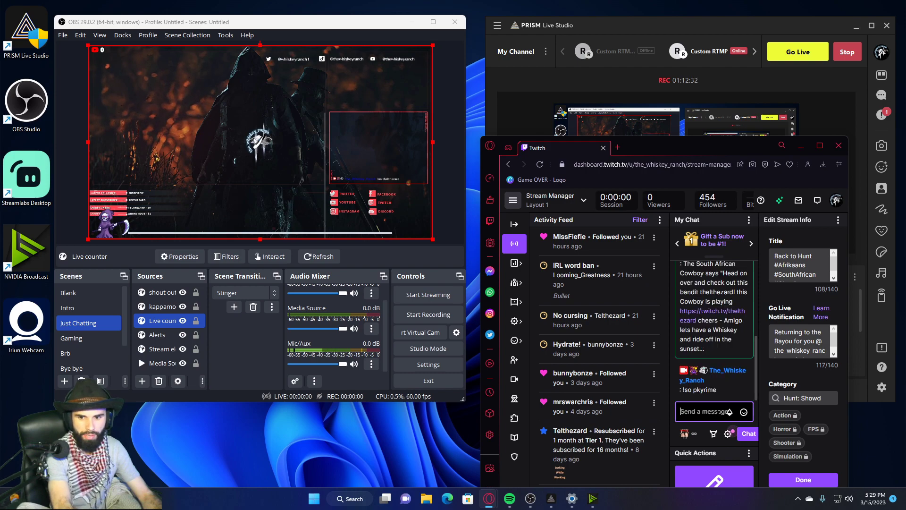
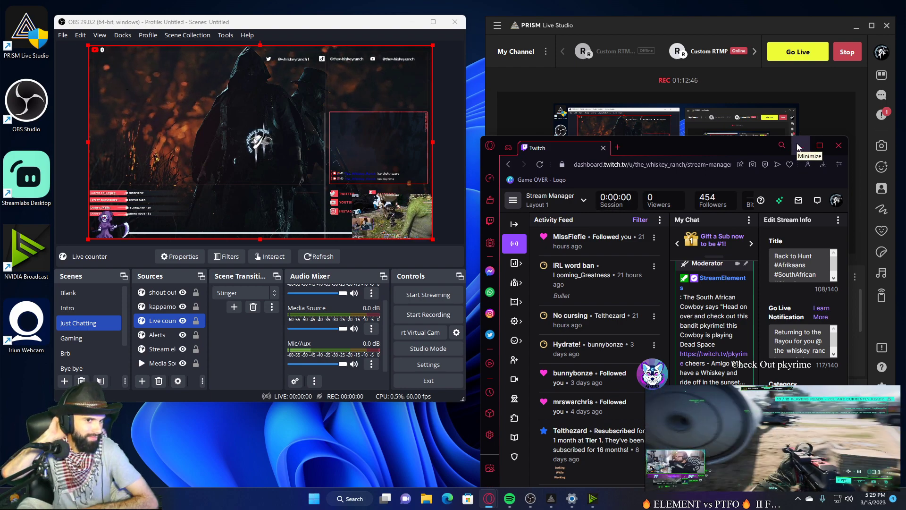
left_click(799, 146)
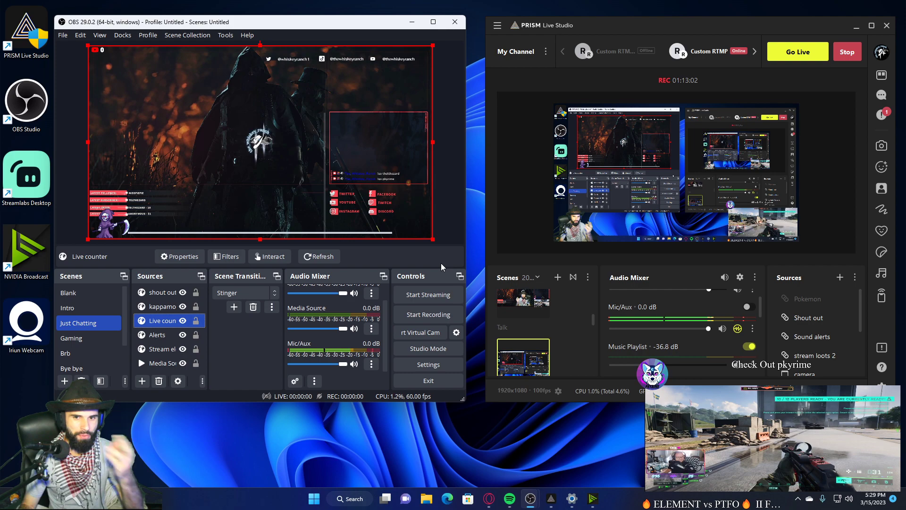
Switch to the Twitch.Guru page, open the free Fart Command tool and submit the channel's Twitch username.
mouse_move(489, 498)
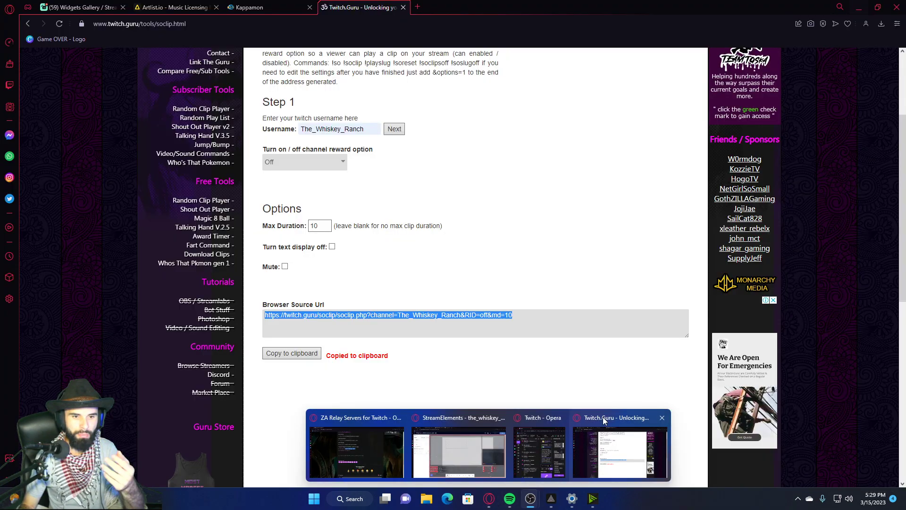
left_click(602, 418)
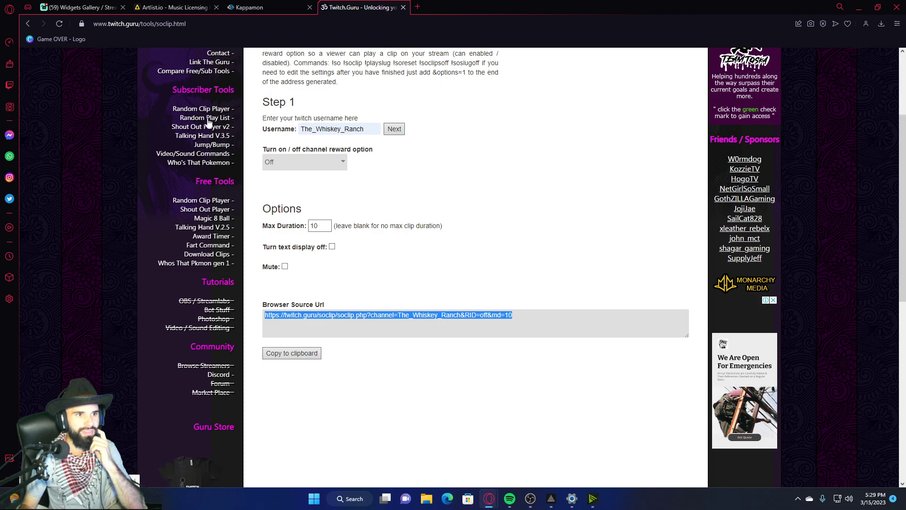
left_click(207, 245)
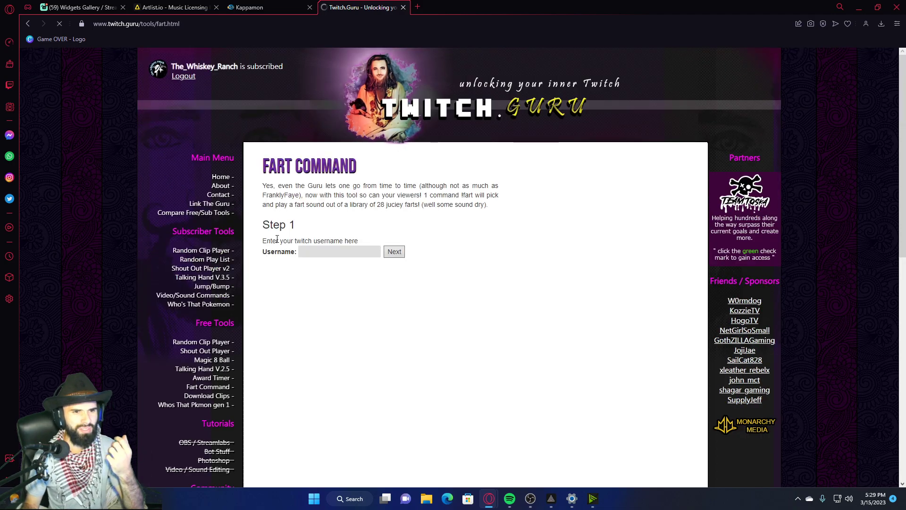
left_click(369, 251)
left_click(369, 274)
left_click(394, 253)
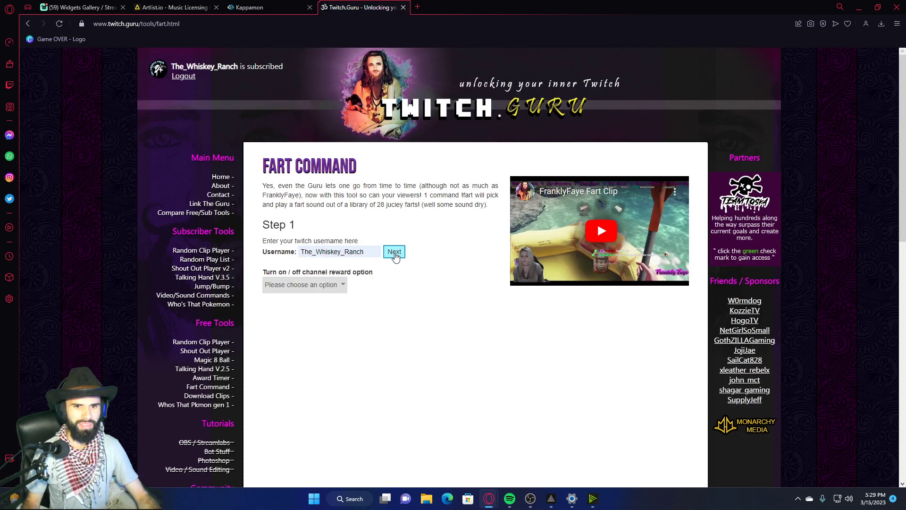
Turn the channel reward option Off for the Fart Command, copy its browser source URL and minimize the browser.
left_click(341, 283)
left_click(288, 315)
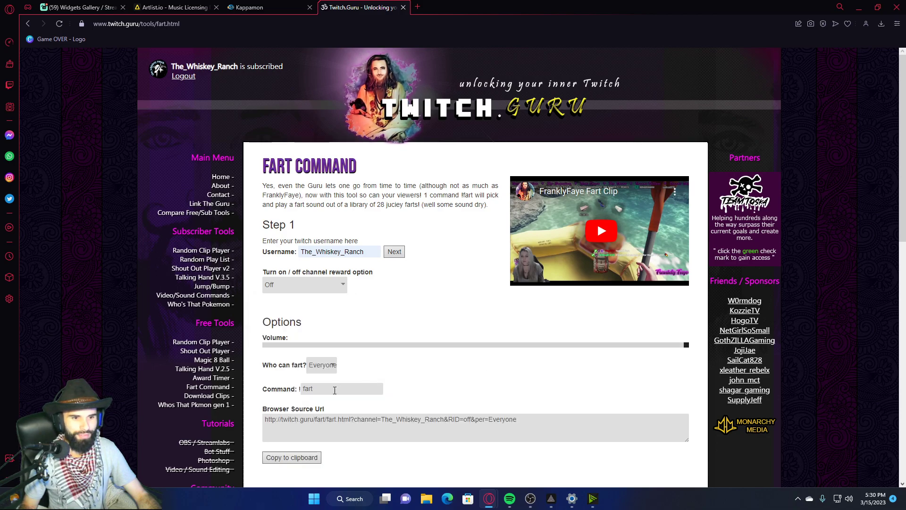
left_click_drag(527, 419, 205, 417)
key("ctrl+c")
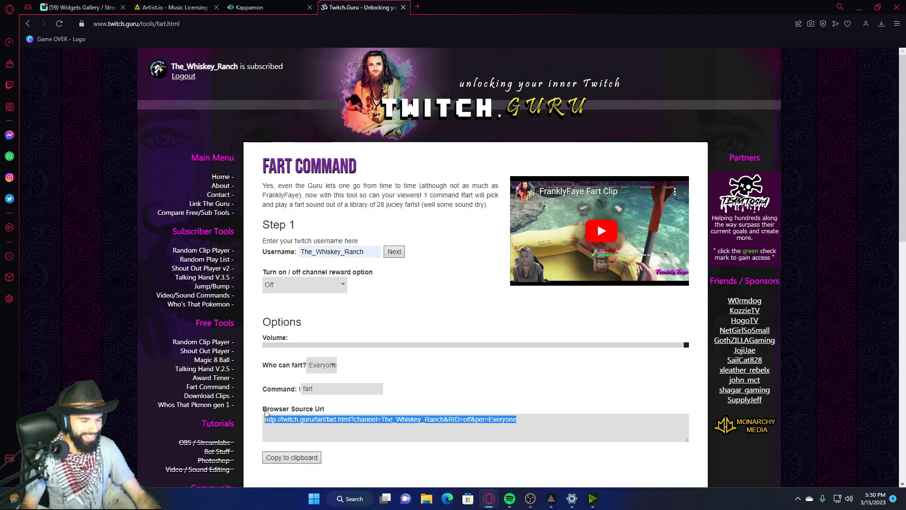
left_click(858, 7)
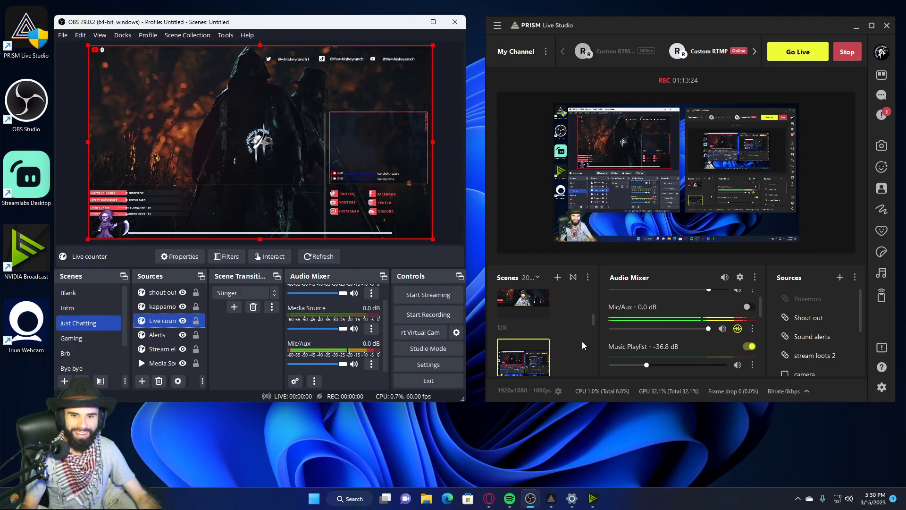
In PRISM Live Studio, add a new Web source named "fart command".
left_click(839, 277)
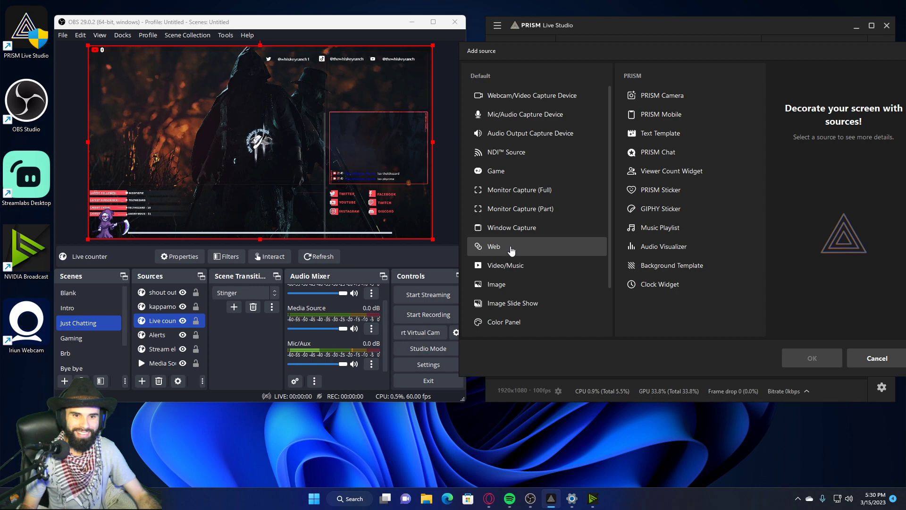
left_click(511, 247)
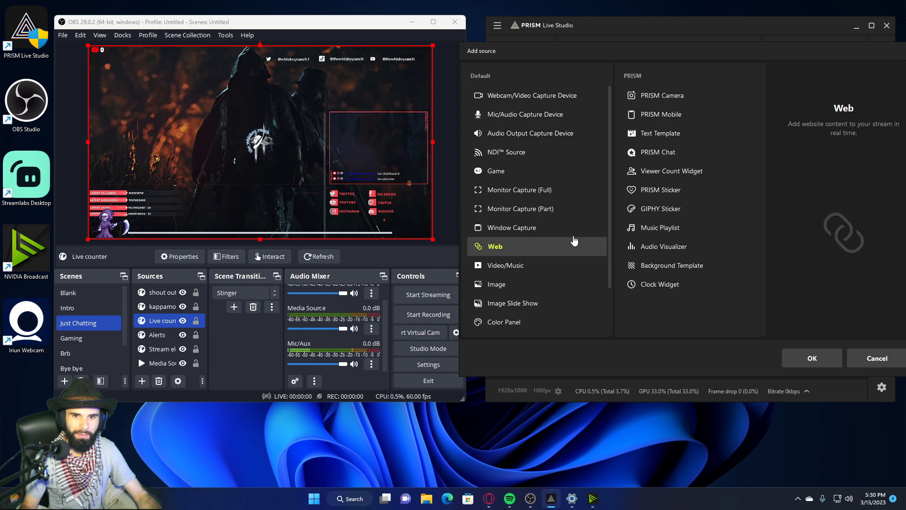
left_click(791, 358)
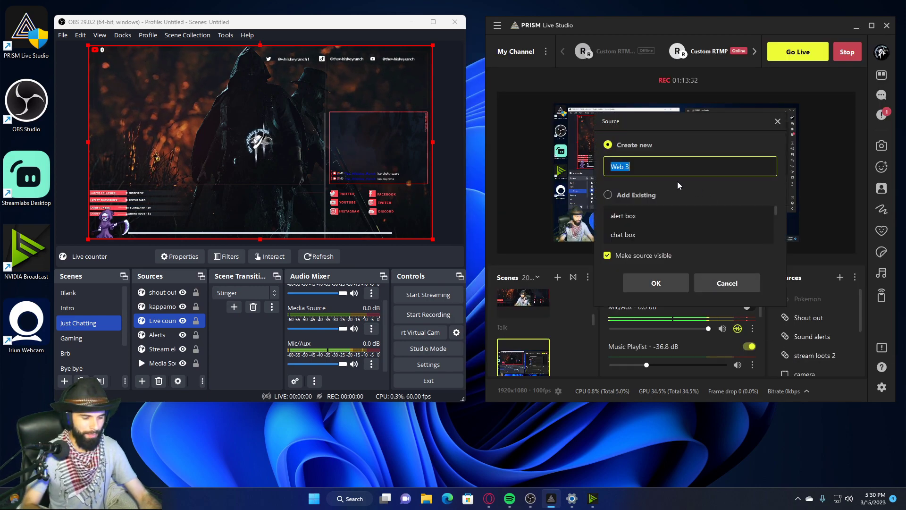
type("fart com")
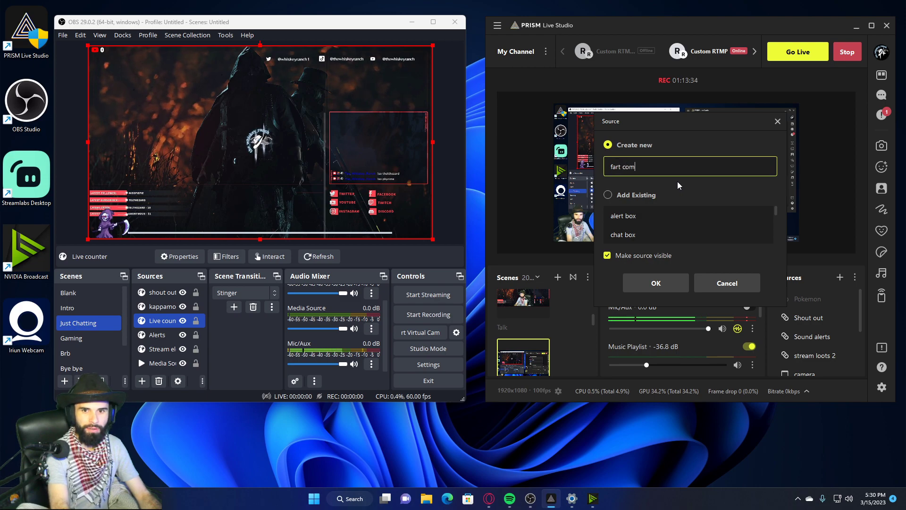
type("mand")
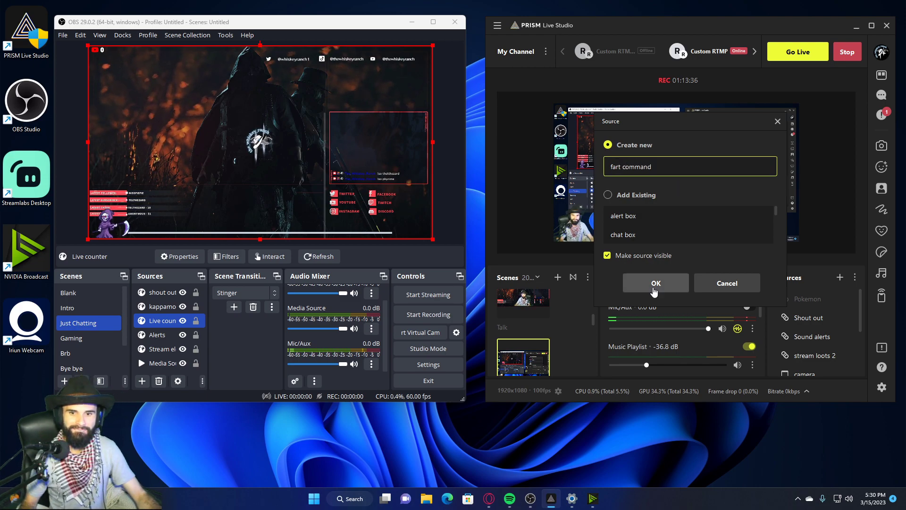
left_click(655, 283)
Paste the Fart Command URL into the new web source, confirm, and move the source to the canvas's lower-right corner.
left_click(698, 174)
key("ctrl+a")
key("ctrl+v")
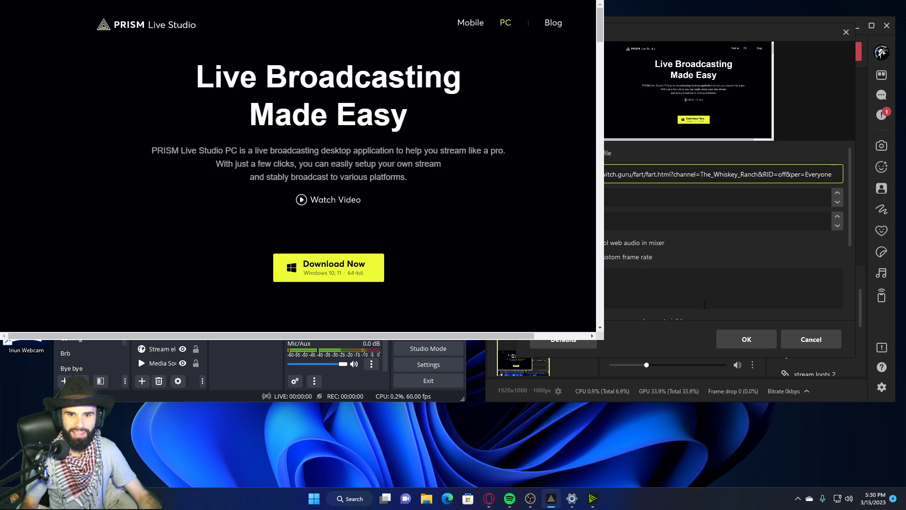
key("Return")
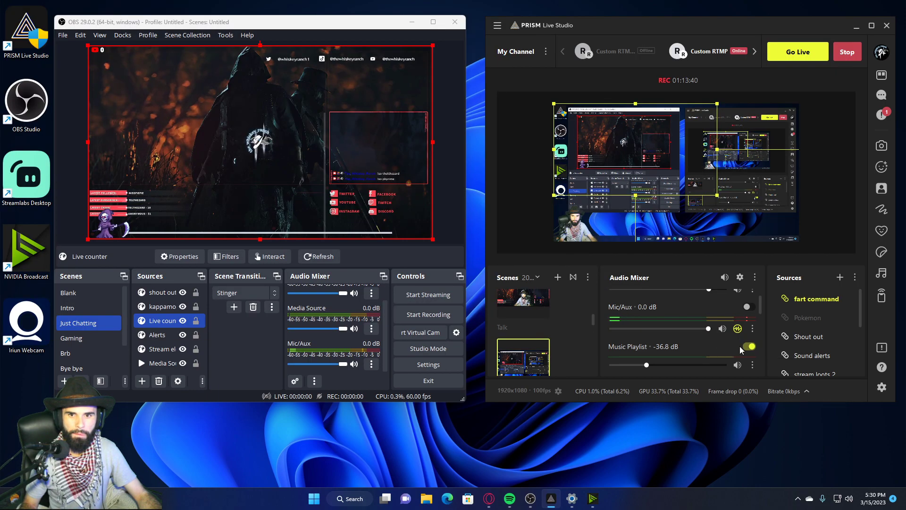
left_click_drag(680, 169, 757, 215)
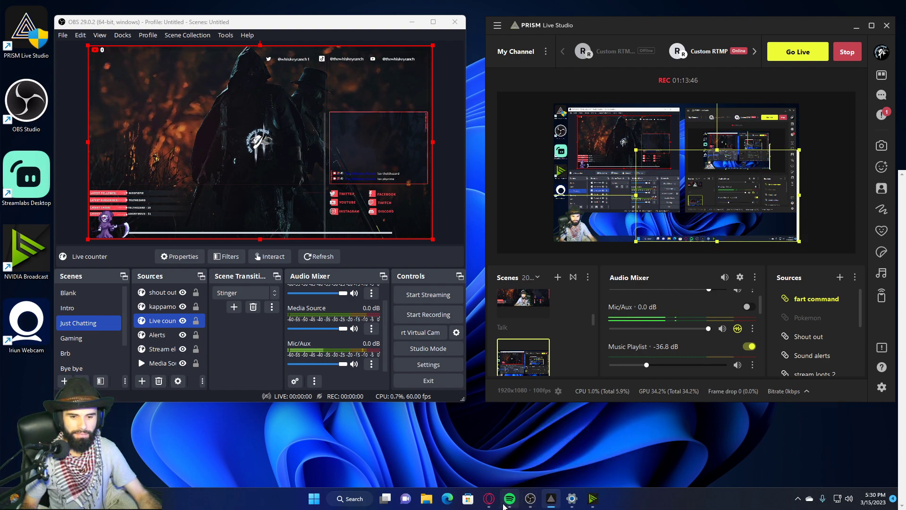
mouse_move(489, 498)
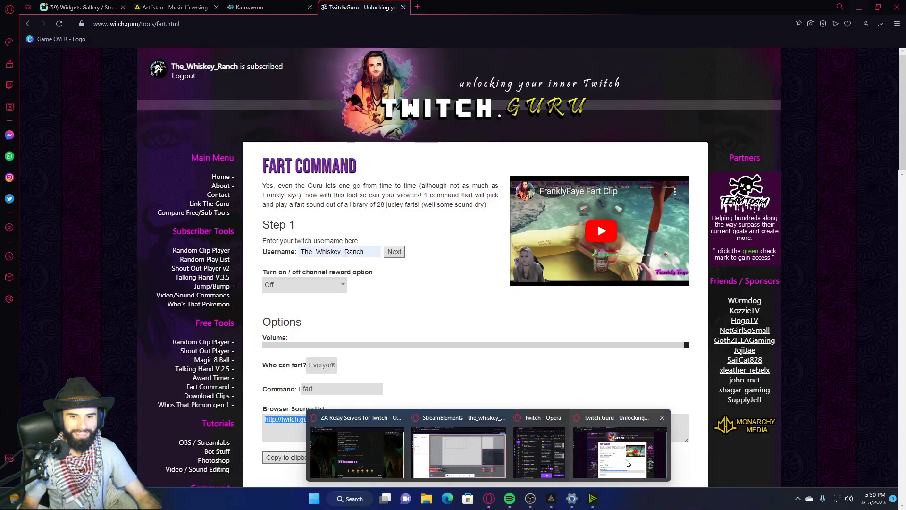
left_click(614, 453)
left_click(101, 6)
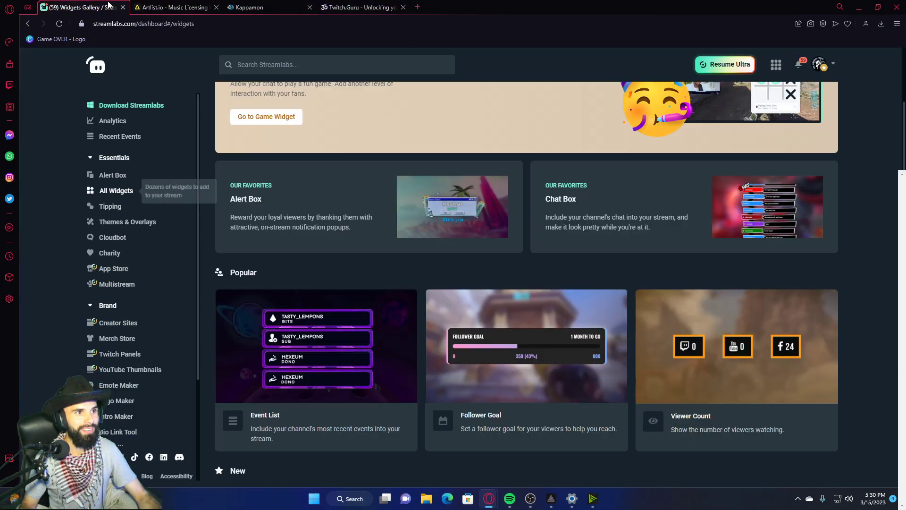
left_click(489, 498)
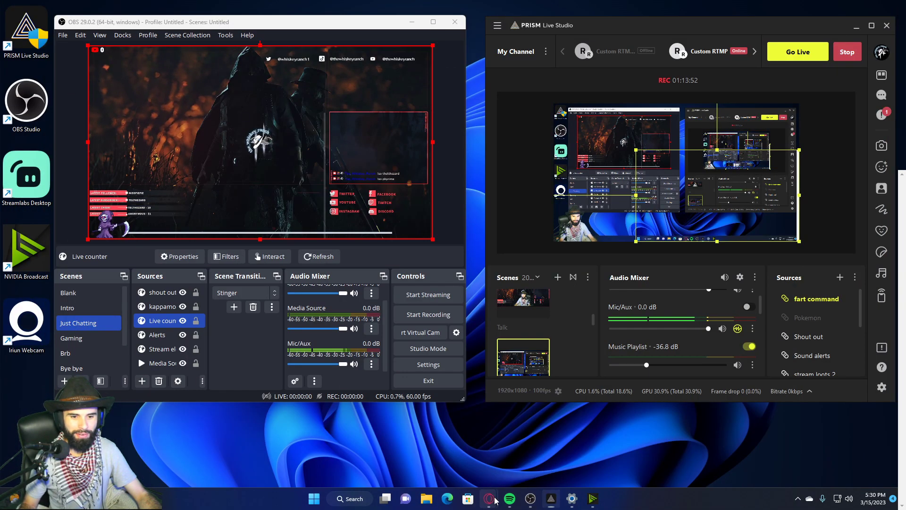
Switch to the Twitch Stream Manager window, send "!fart" in chat, and move the window over OBS.
mouse_move(494, 499)
left_click(377, 468)
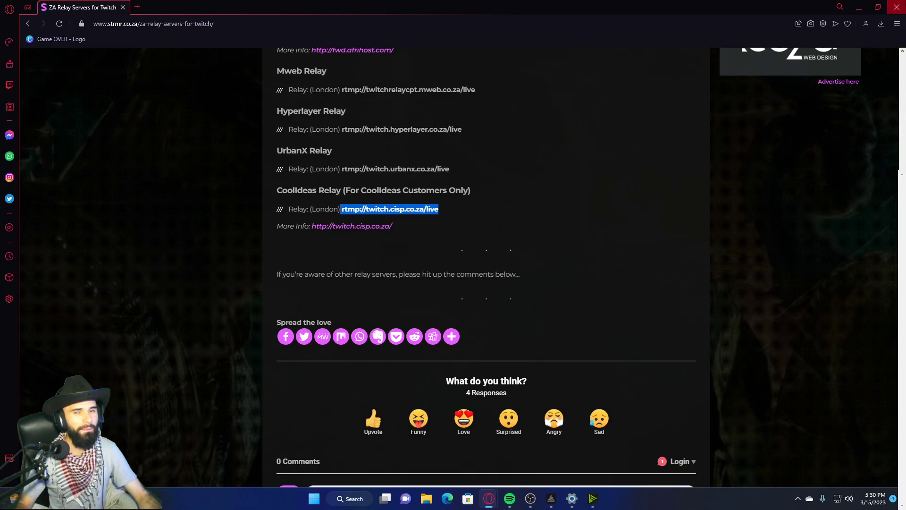
left_click(490, 499)
mouse_move(495, 505)
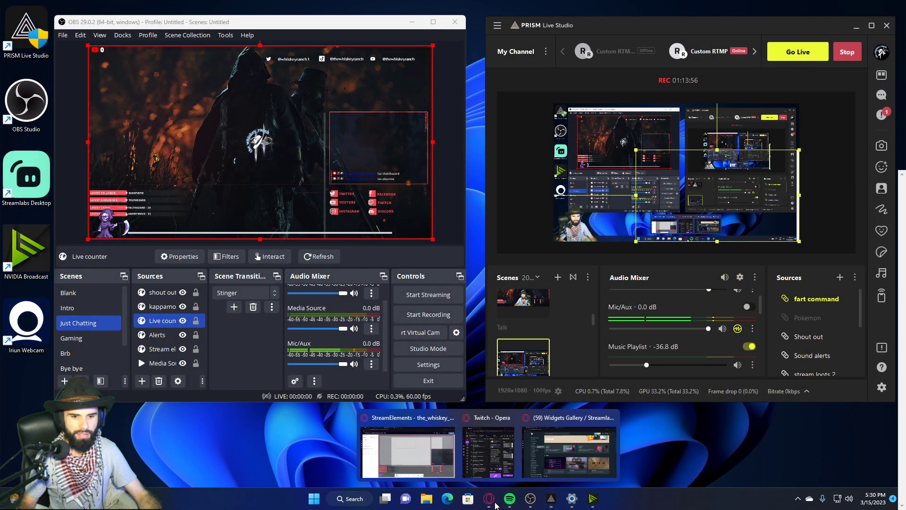
left_click(489, 450)
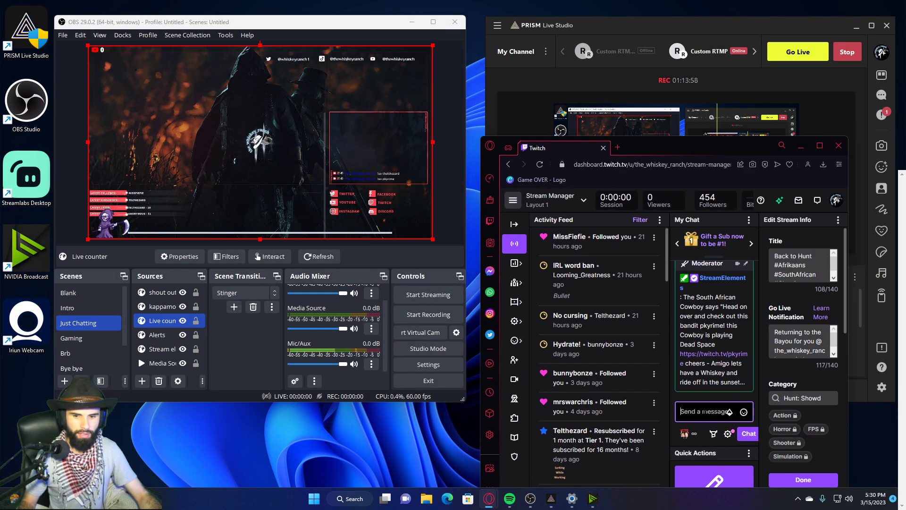
type("!fart")
key("Return")
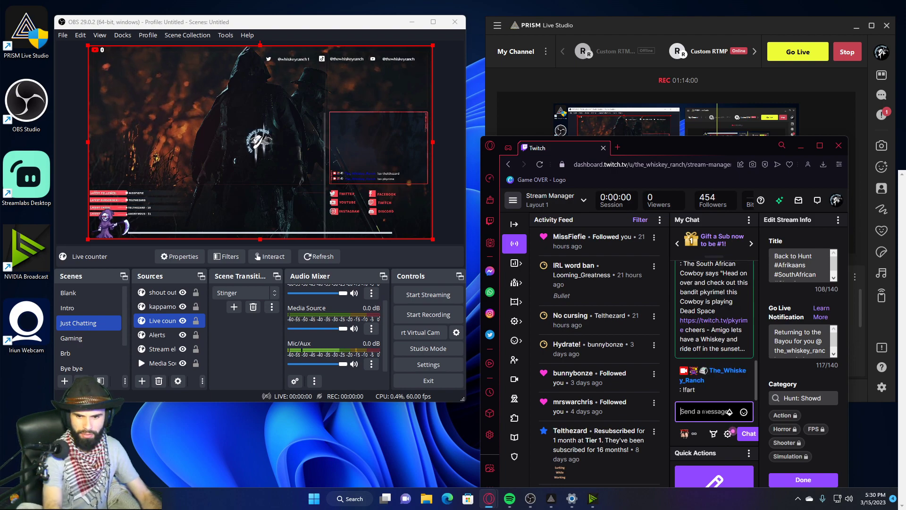
left_click_drag(708, 145, 293, 58)
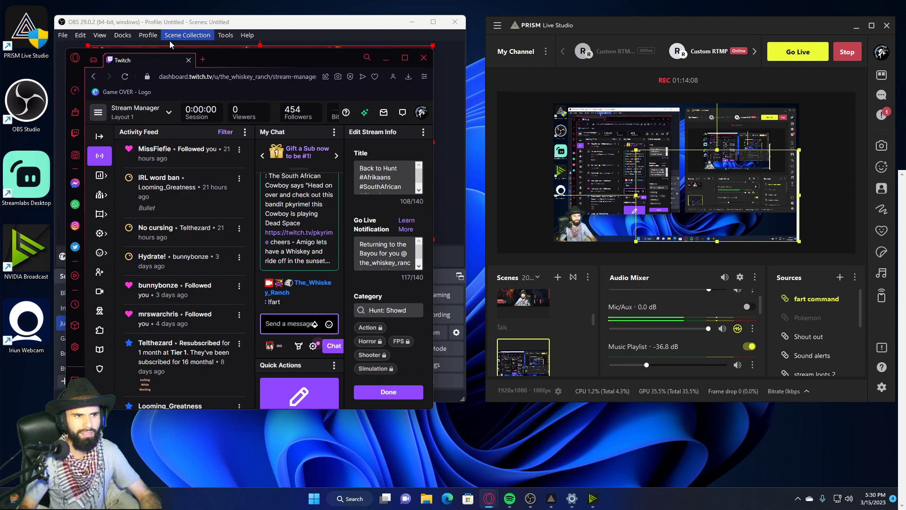
Check the Fart Command's volume, permission and command options on the Twitch.Guru page, recopy its browser source URL and minimize the browser.
mouse_move(489, 500)
mouse_move(549, 462)
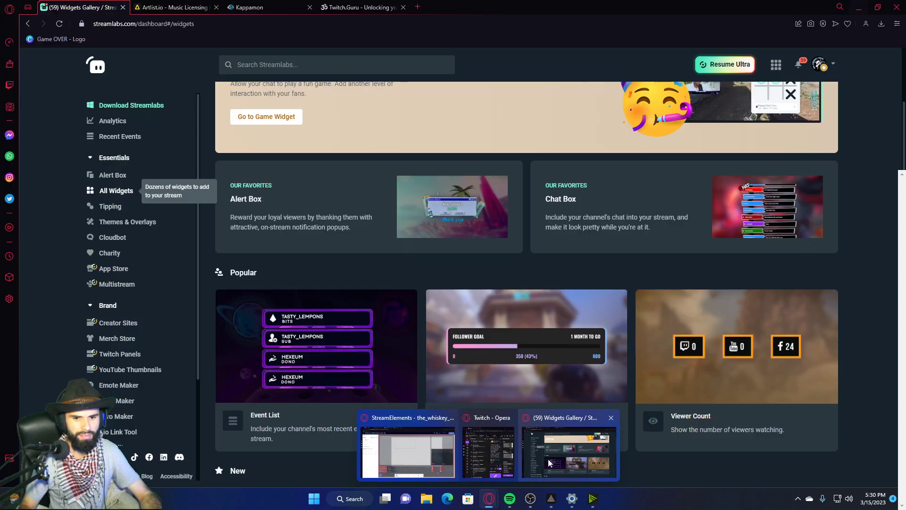
left_click(548, 461)
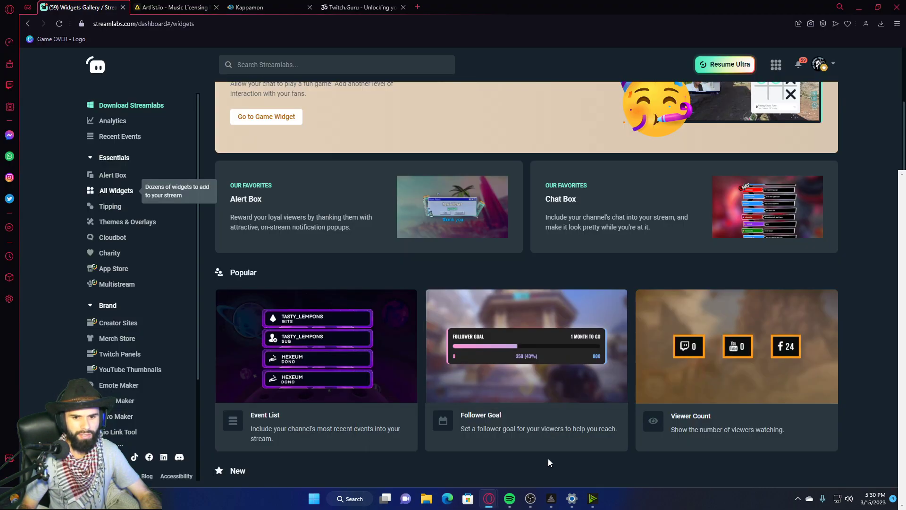
left_click(332, 8)
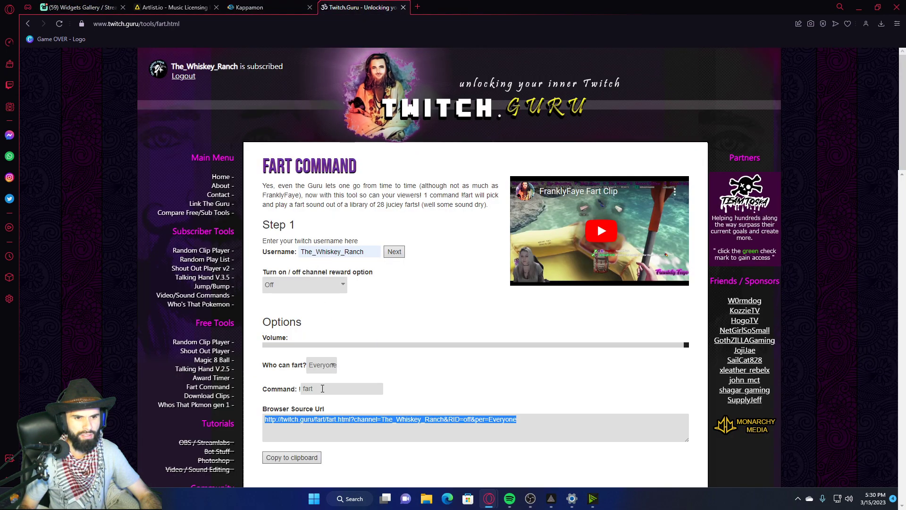
left_click(293, 456)
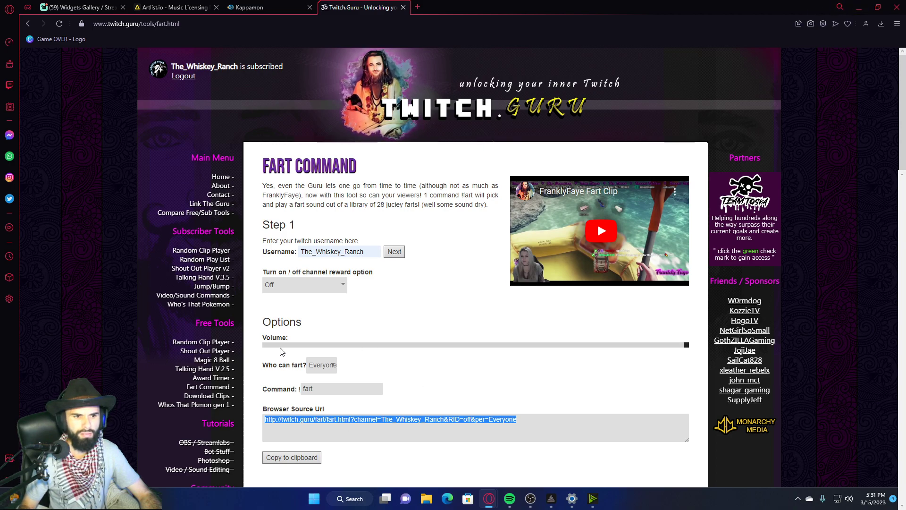
left_click_drag(315, 344, 715, 339)
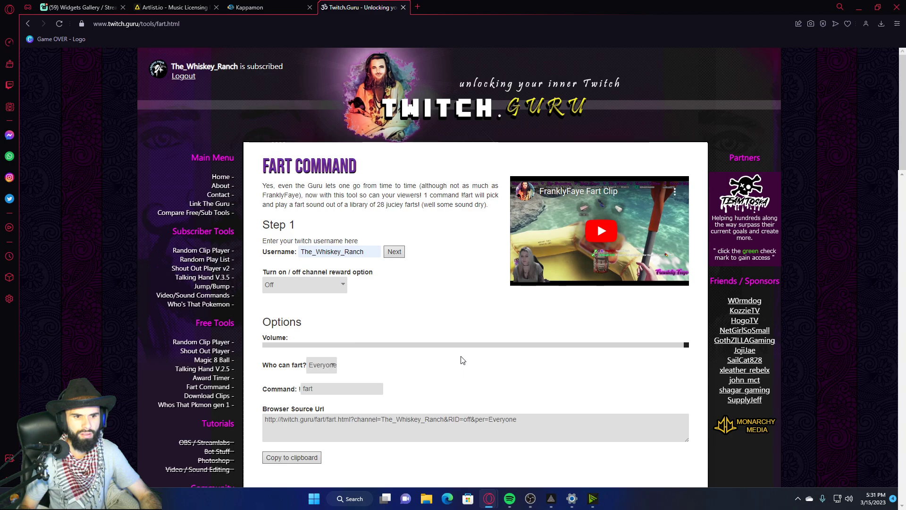
scroll(354, 404, "down", 2)
left_click(303, 366)
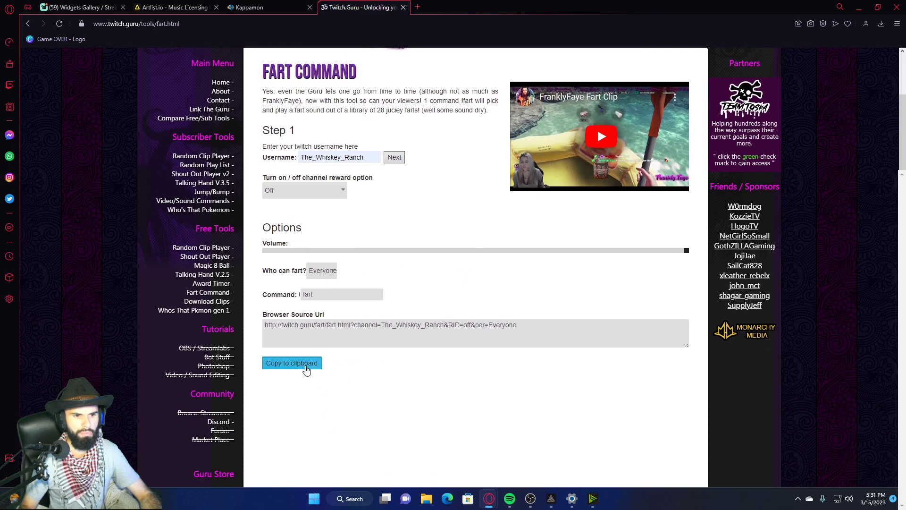
left_click(858, 7)
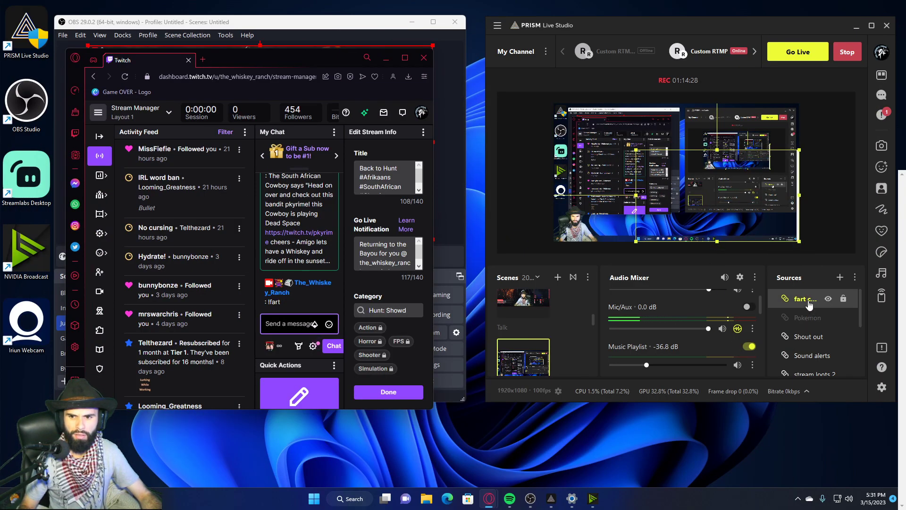
In PRISM Live Studio's Advanced Audio Properties, set the fart command source's audio monitoring to Monitor Only (mute output).
left_click(856, 278)
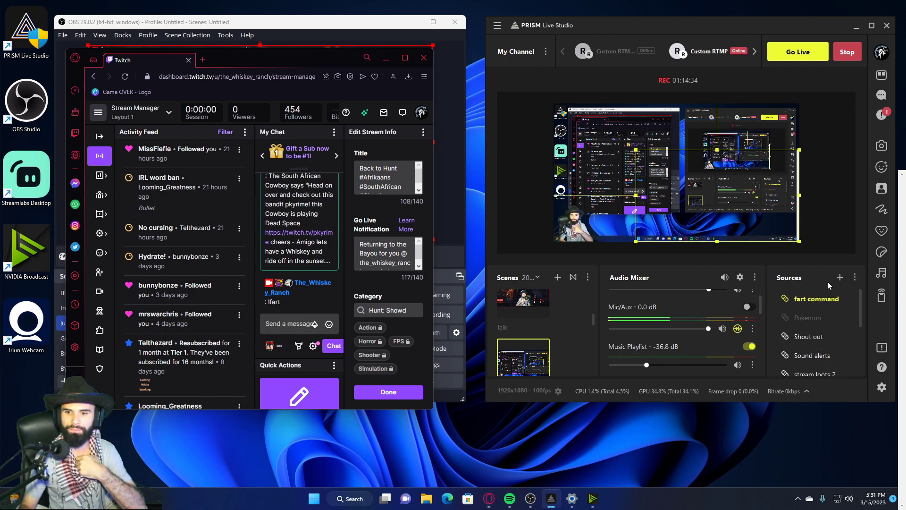
left_click(740, 277)
scroll(479, 243, "down", 3)
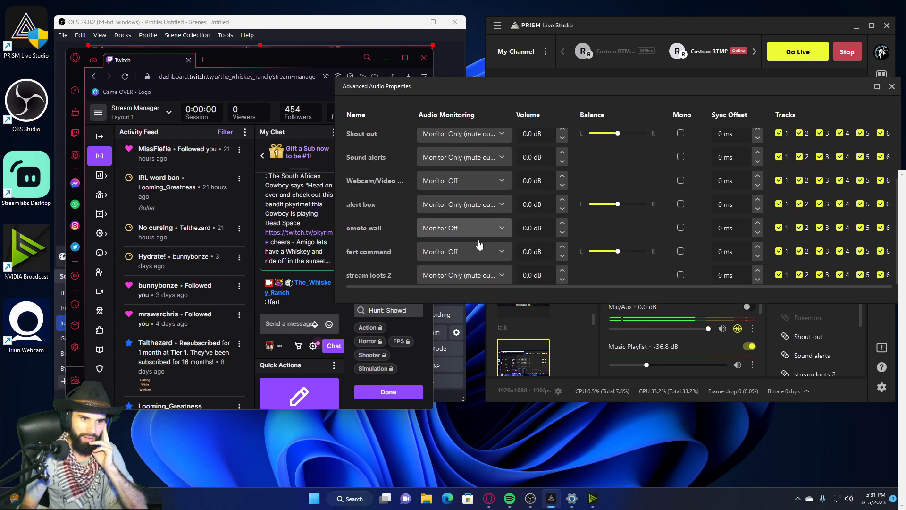
left_click(463, 255)
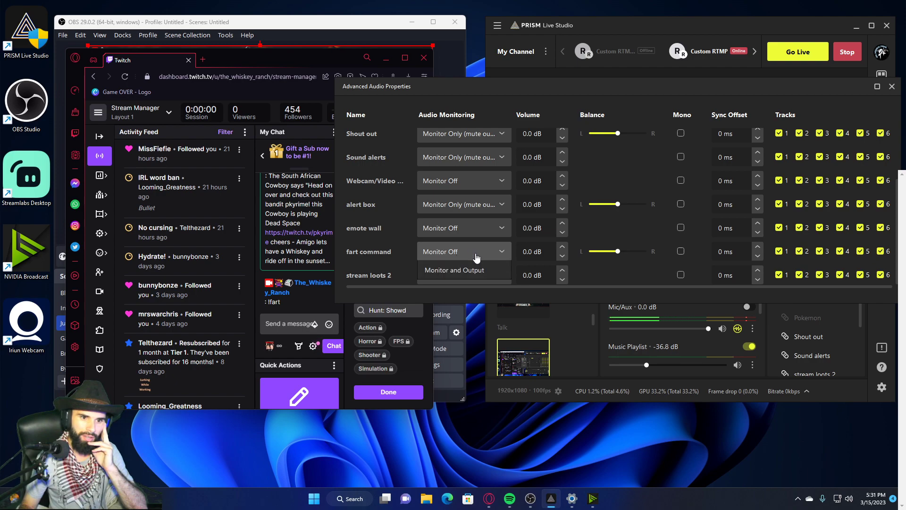
left_click(475, 291)
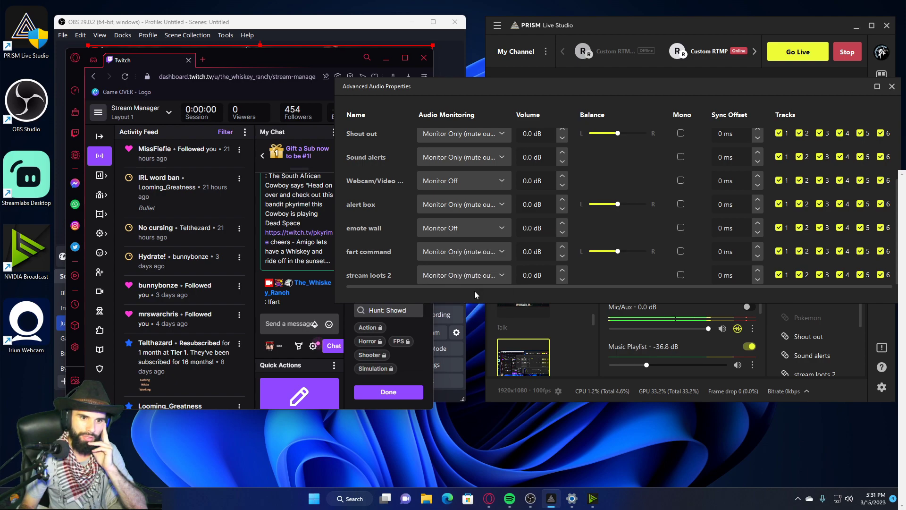
left_click(892, 86)
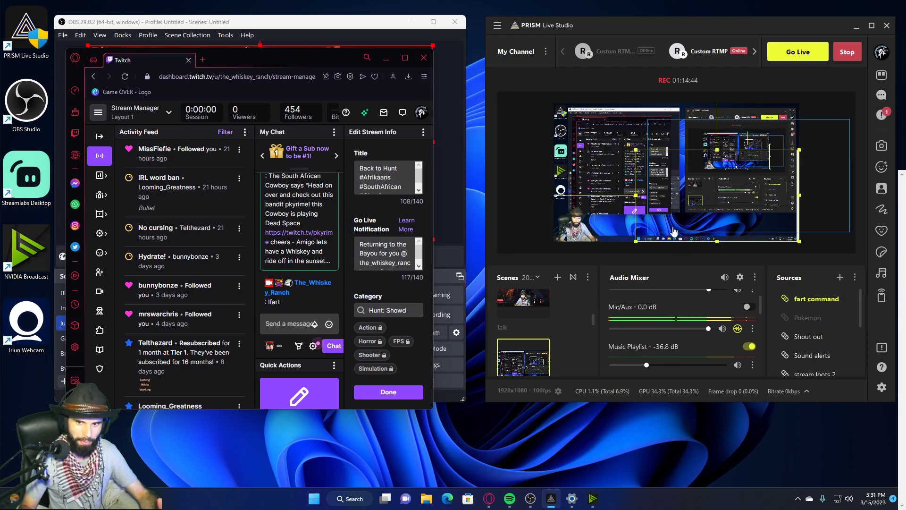
Test the sound again by sending "!fart" in the Twitch Stream Manager chat.
left_click(267, 324)
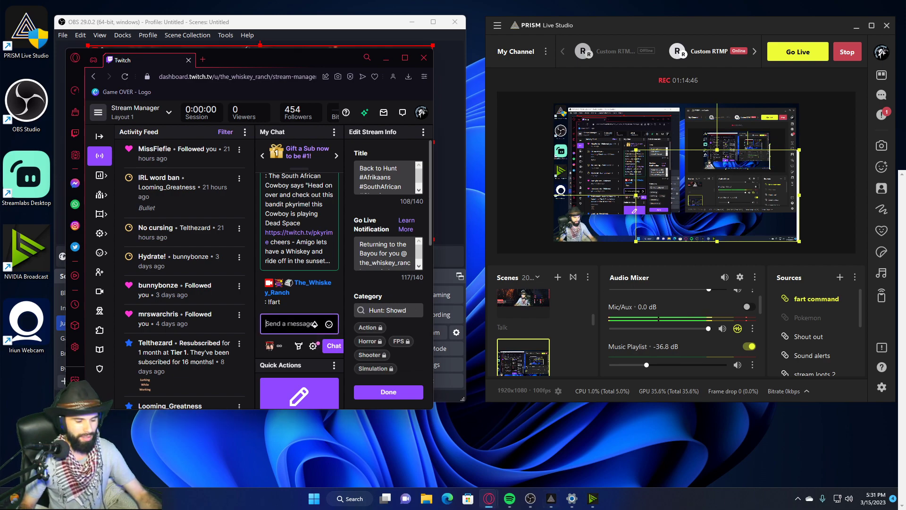
type("!")
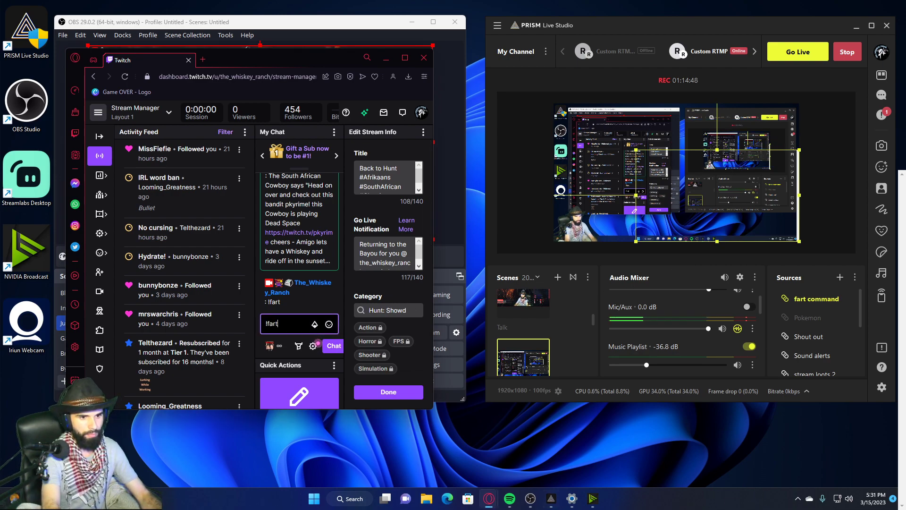
type("fart")
key("Return")
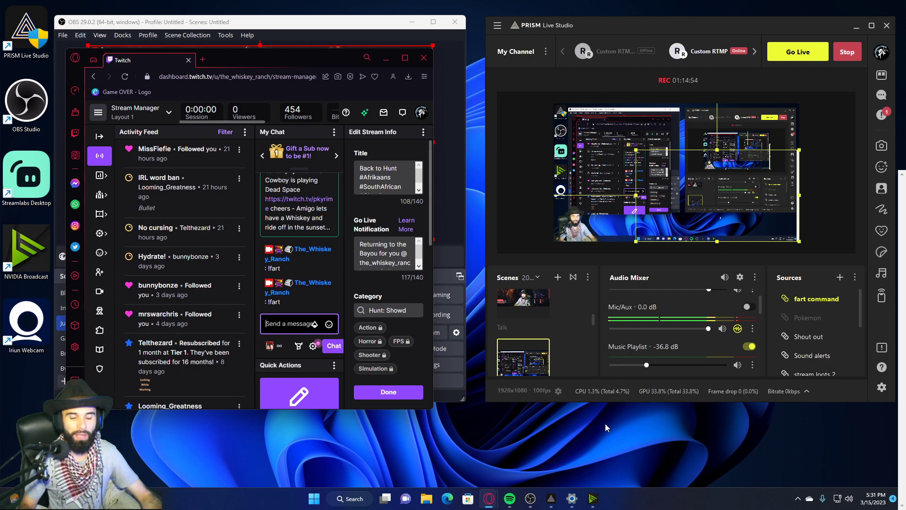
Open the streamer's own Twitch channel page, maximize the browser window and show the About section.
mouse_move(490, 501)
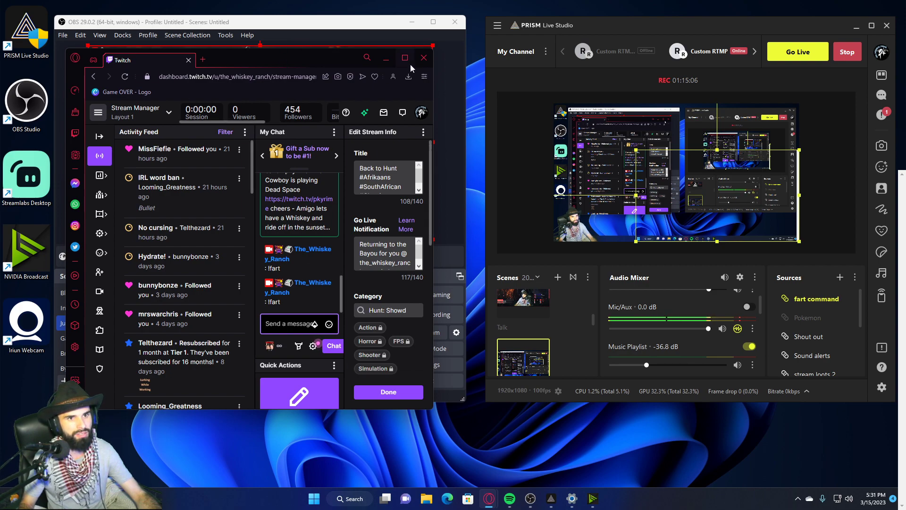
mouse_move(409, 63)
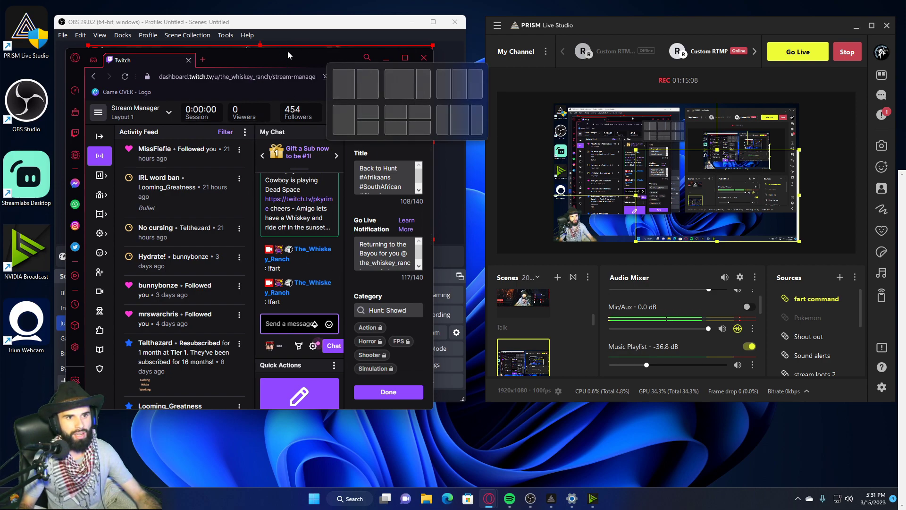
left_click(421, 112)
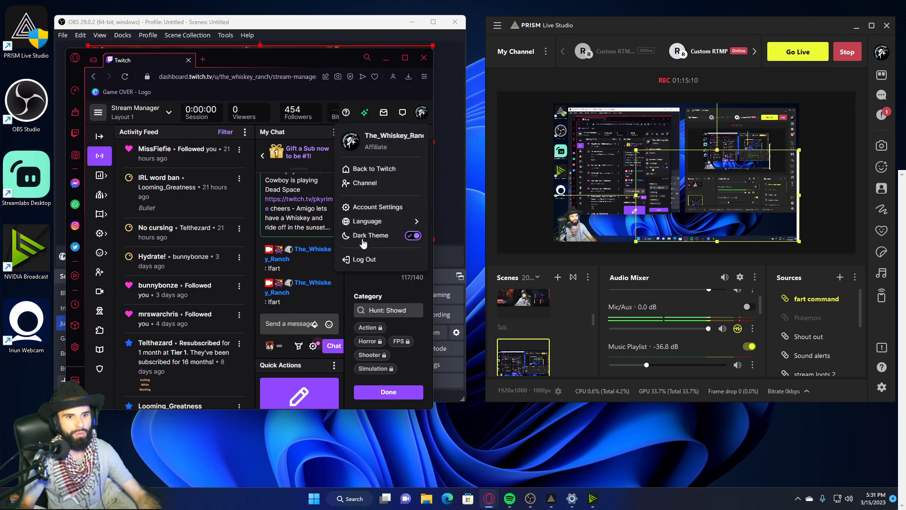
left_click(372, 188)
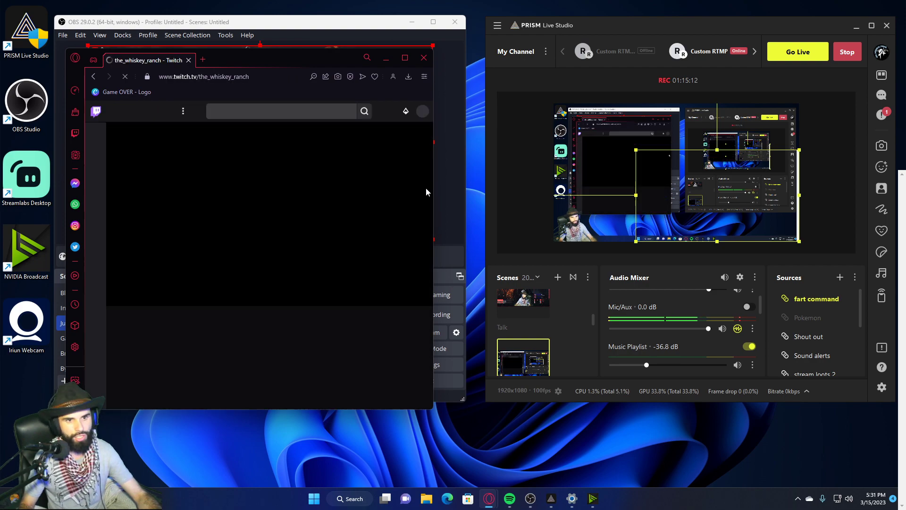
left_click(405, 57)
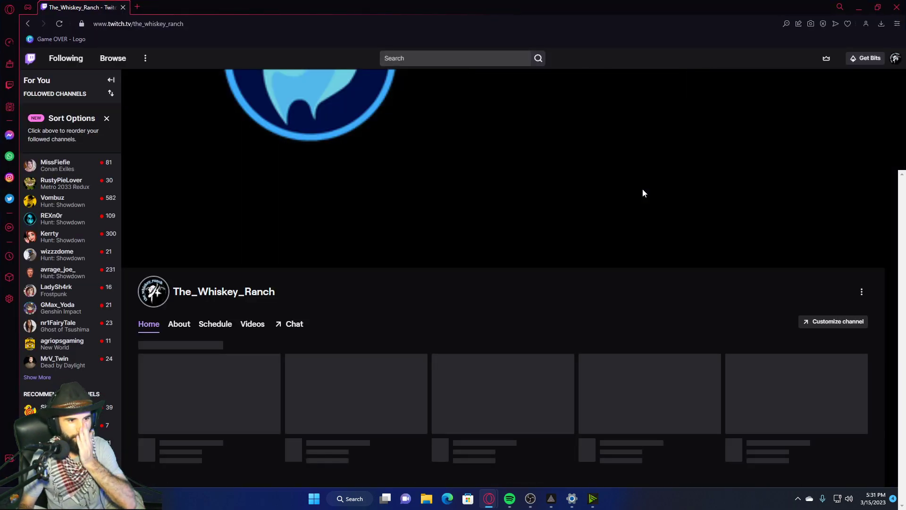
scroll(433, 232, "down", 3)
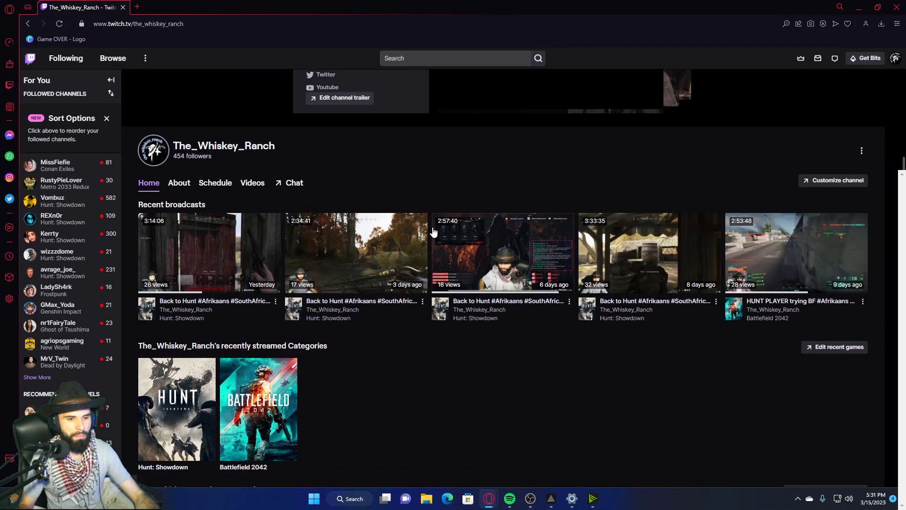
left_click(182, 185)
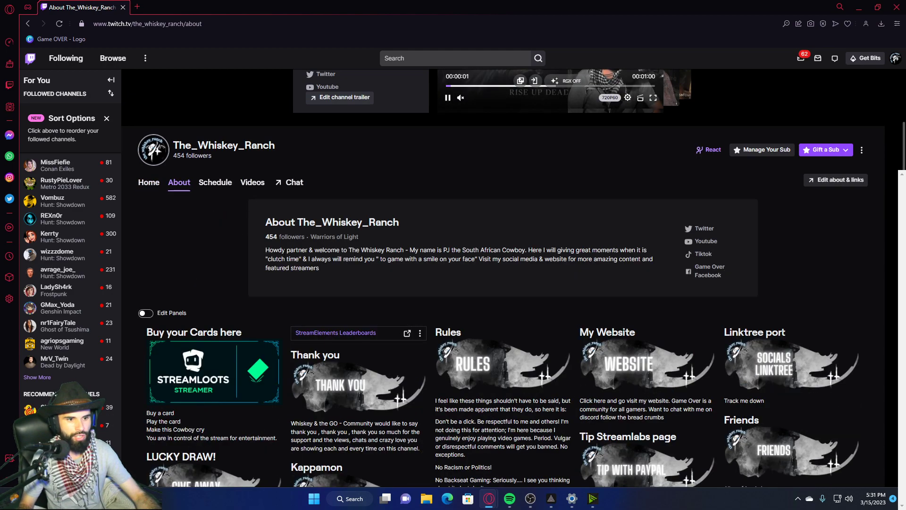
Look through the channel's About panels, including the rules, tip links and stream commands.
scroll(285, 254, "down", 1)
scroll(596, 387, "down", 3)
scroll(564, 368, "up", 2)
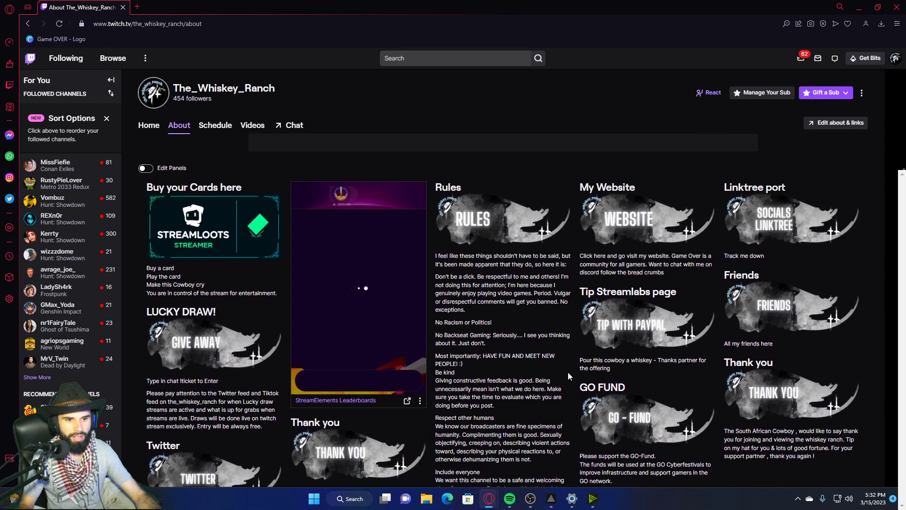
scroll(527, 342, "down", 3)
scroll(611, 384, "down", 9)
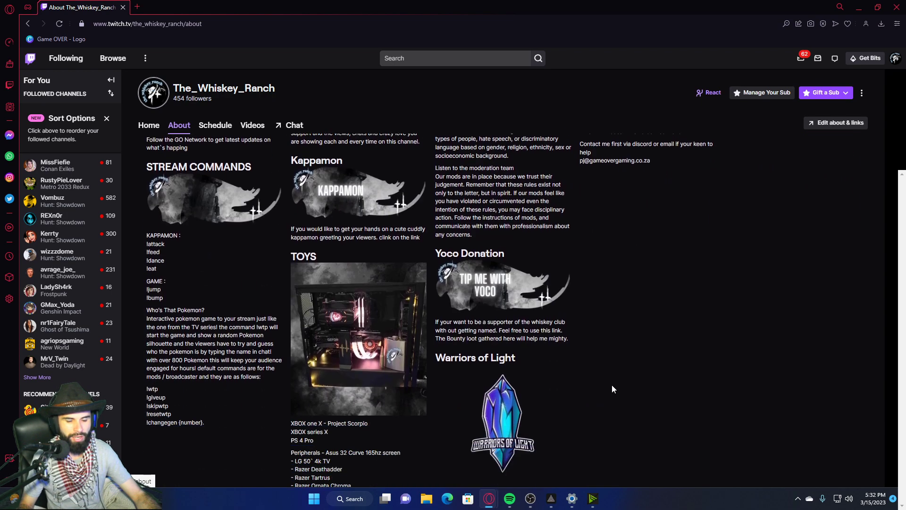
scroll(611, 385, "up", 9)
scroll(611, 384, "up", 4)
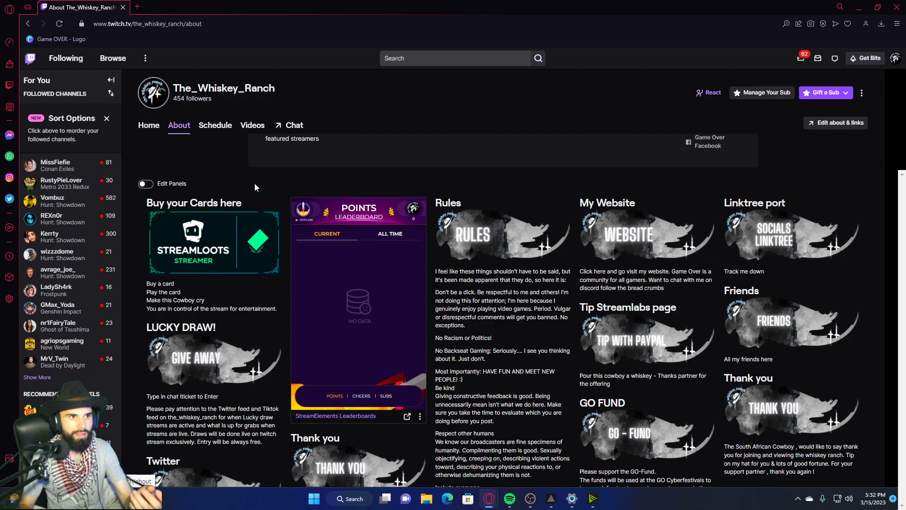
Open the Canva home page in a new browser tab.
left_click(136, 6)
type("canva")
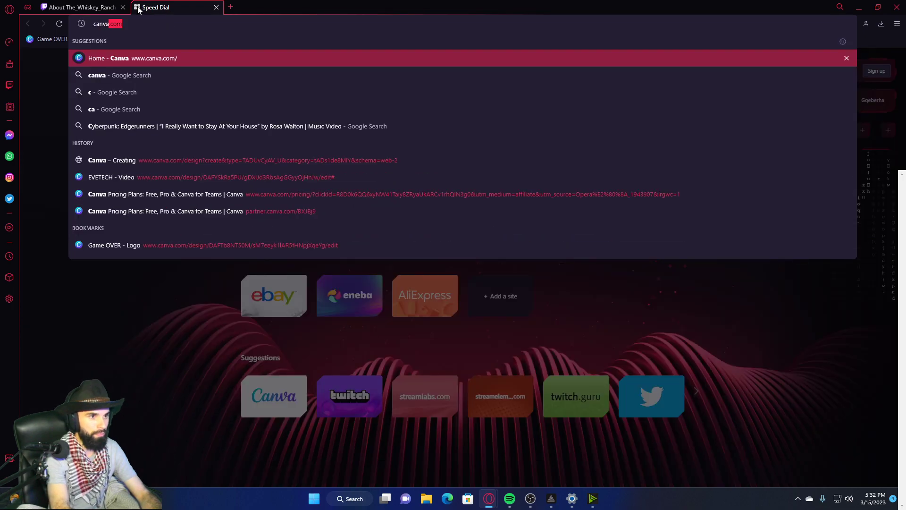
key("Return")
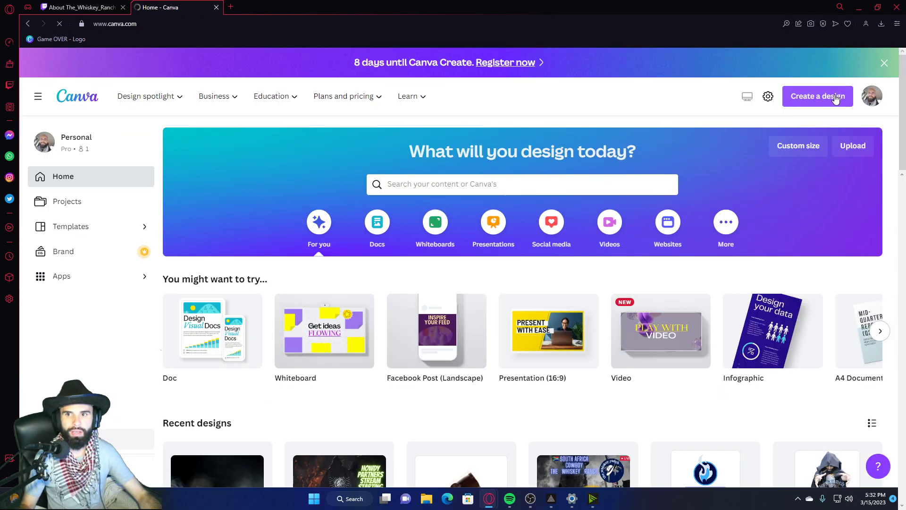
Create a new Twitch Banner design in Canva and browse the available banner templates.
left_click(829, 100)
scroll(755, 234, "down", 5)
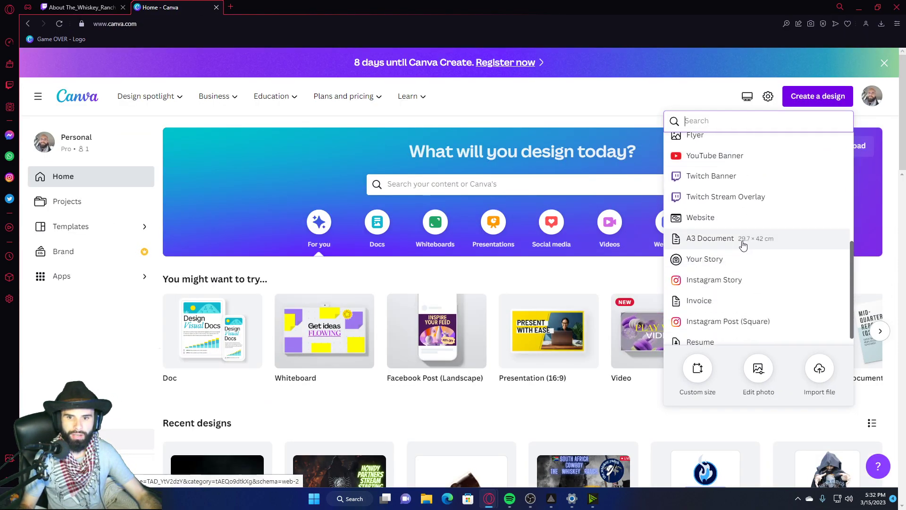
left_click(712, 182)
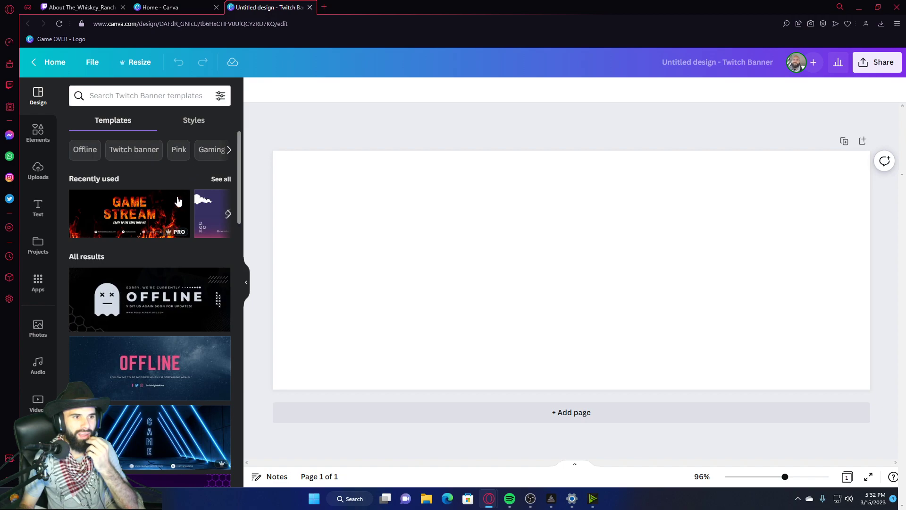
scroll(155, 261, "down", 7)
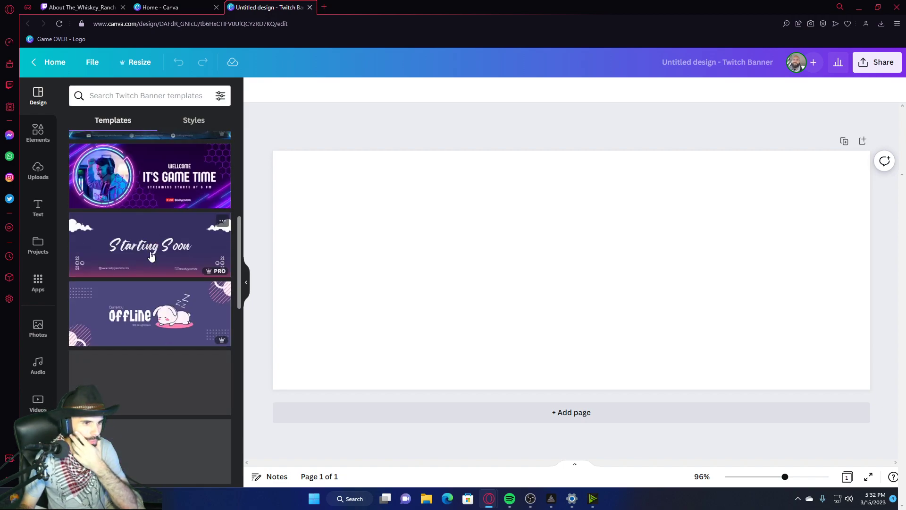
Browse the available Twitch Banner templates, such as the offline, starting soon and game streaming designs.
scroll(159, 268, "down", 10)
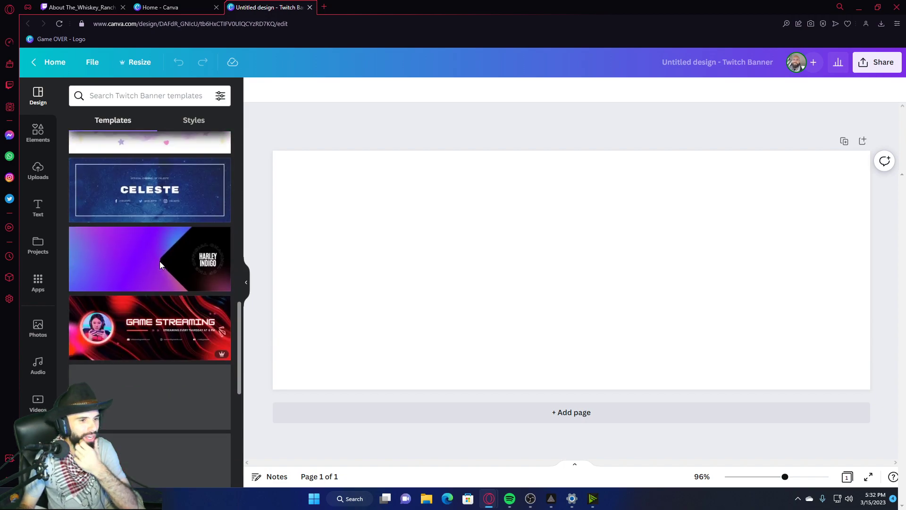
scroll(160, 265, "down", 4)
scroll(164, 265, "up", 6)
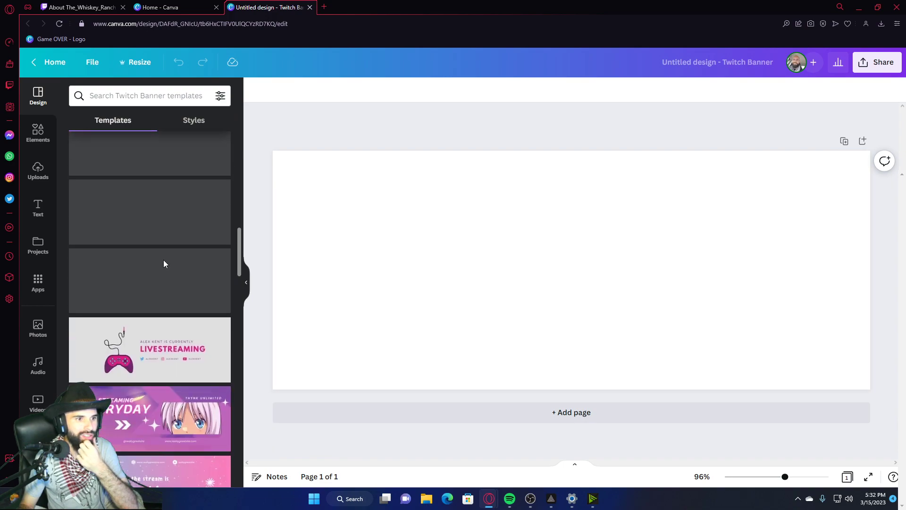
scroll(164, 263, "up", 15)
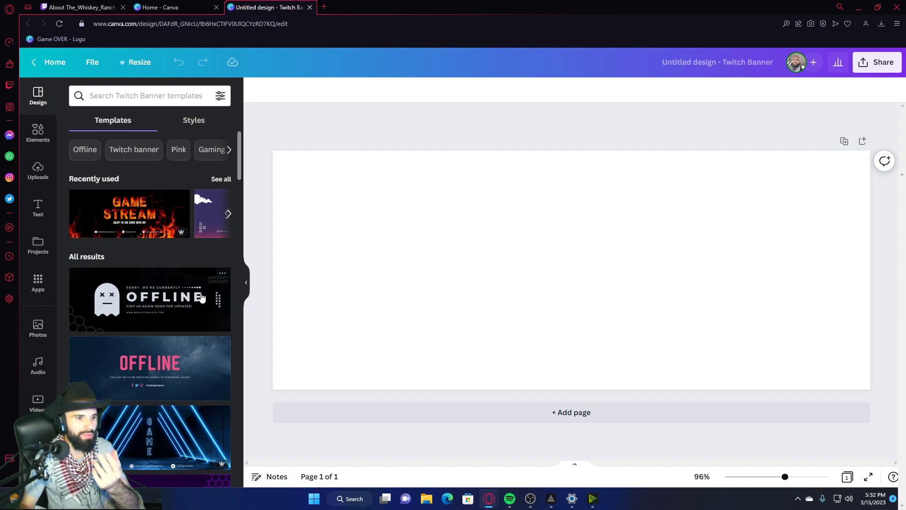
scroll(199, 294, "down", 3)
scroll(185, 316, "down", 3)
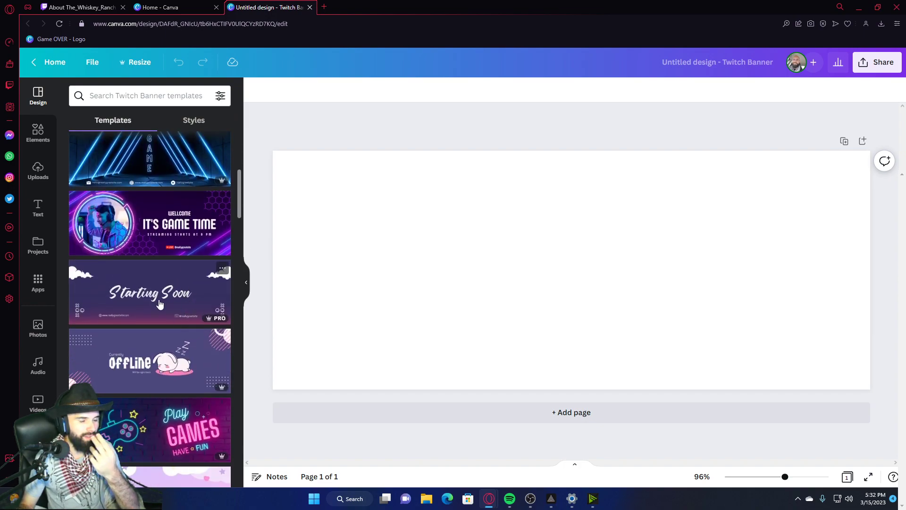
scroll(189, 294, "down", 3)
scroll(198, 304, "down", 5)
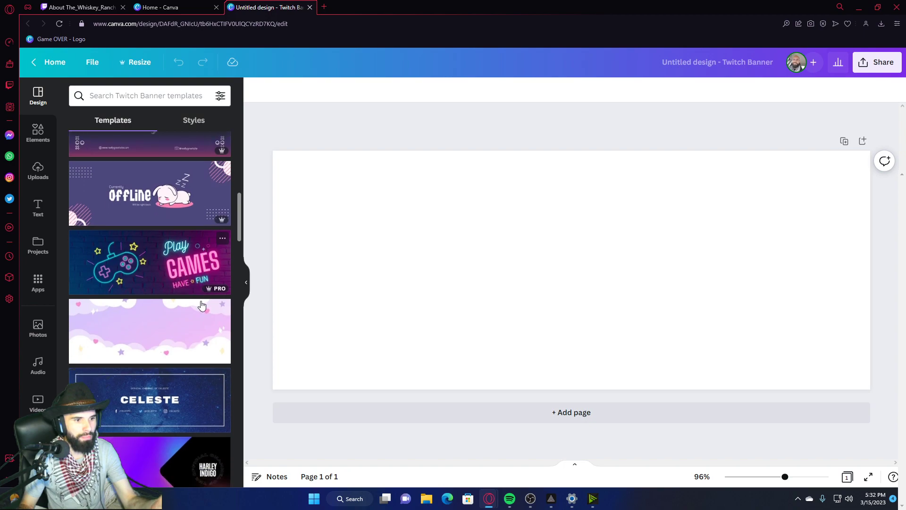
scroll(202, 306, "down", 2)
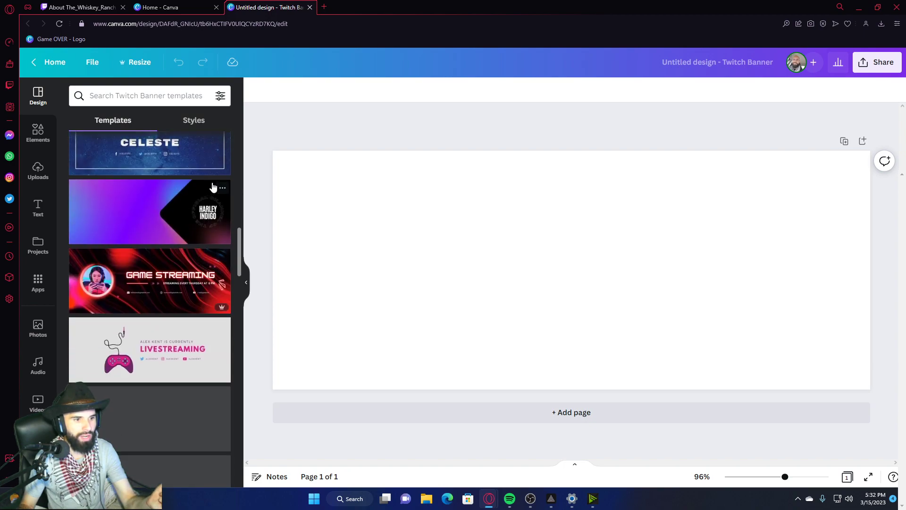
Close the untitled Twitch Banner design, return to the Twitch channel's About page and turn on panel editing.
left_click(309, 8)
left_click(109, 6)
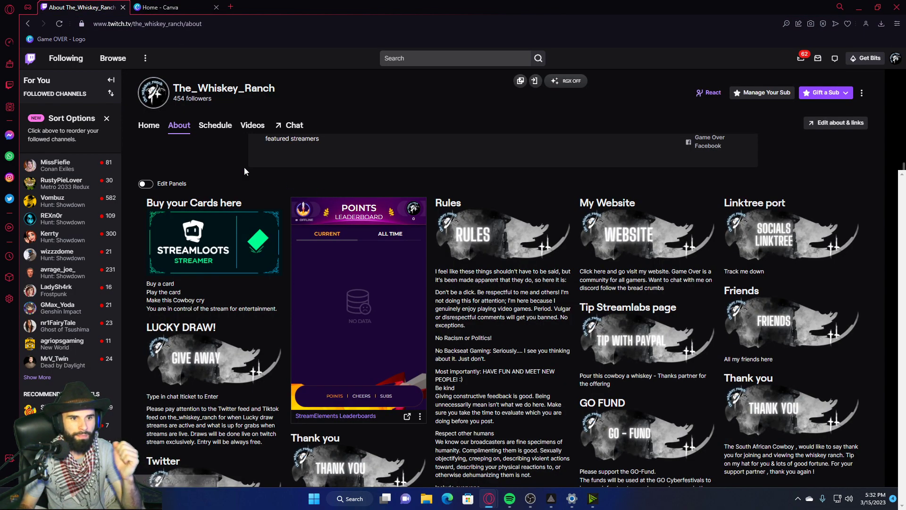
left_click(150, 186)
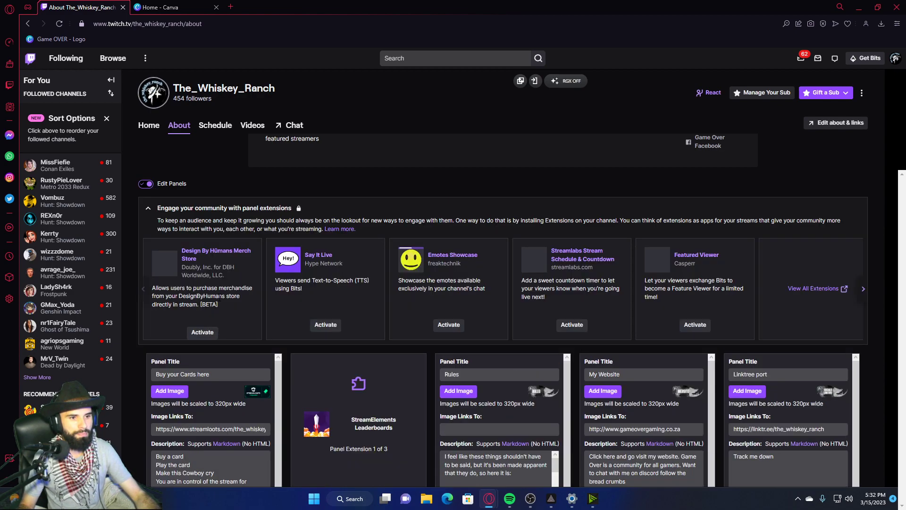
scroll(219, 309, "down", 3)
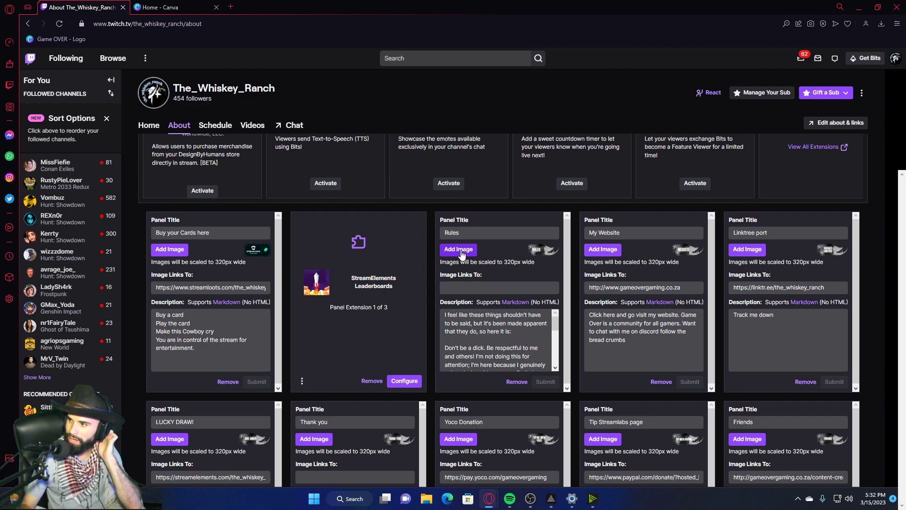
left_click(189, 7)
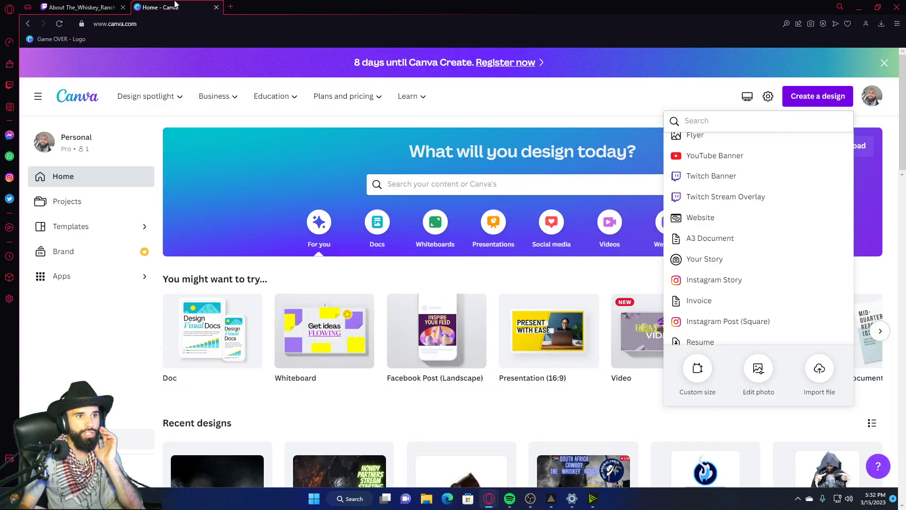
left_click(89, 6)
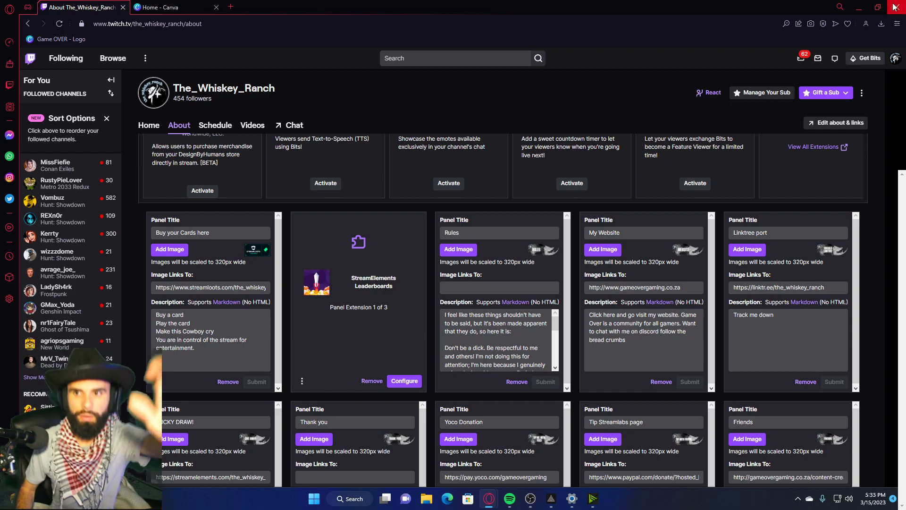
left_click(859, 7)
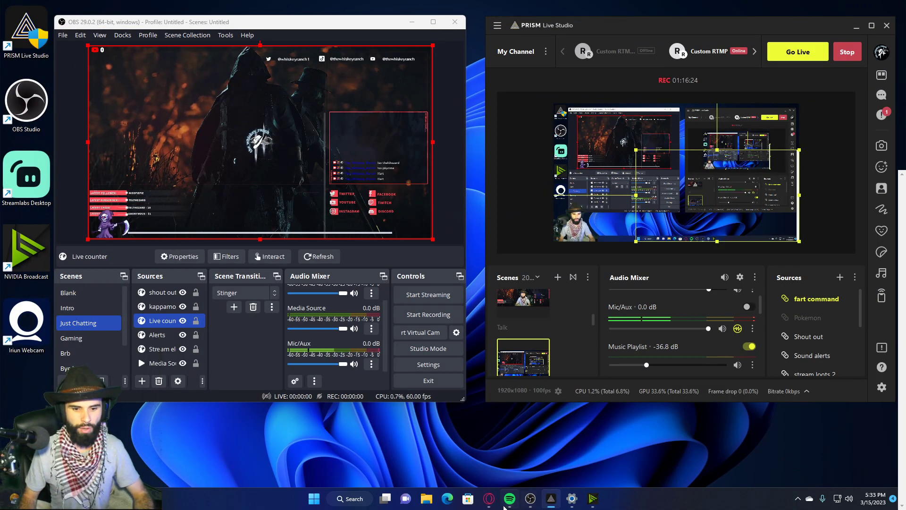
mouse_move(491, 499)
left_click(485, 418)
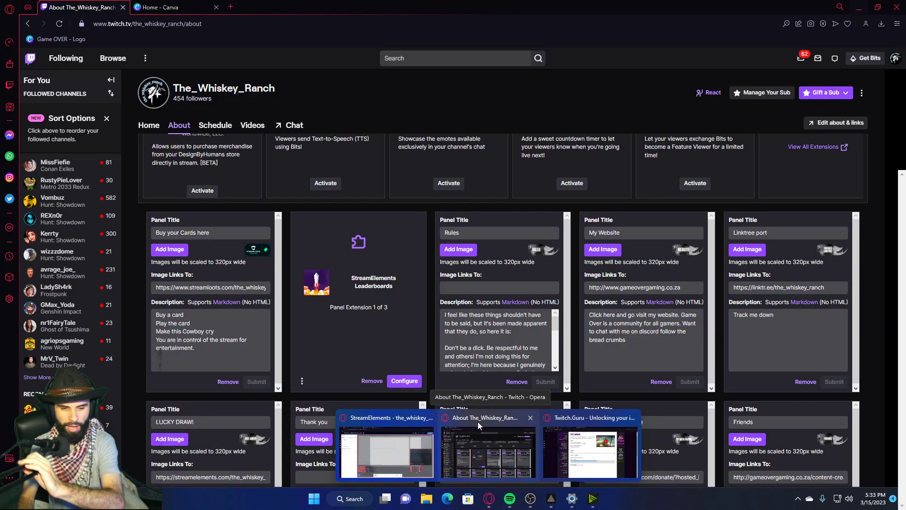
left_click(478, 421)
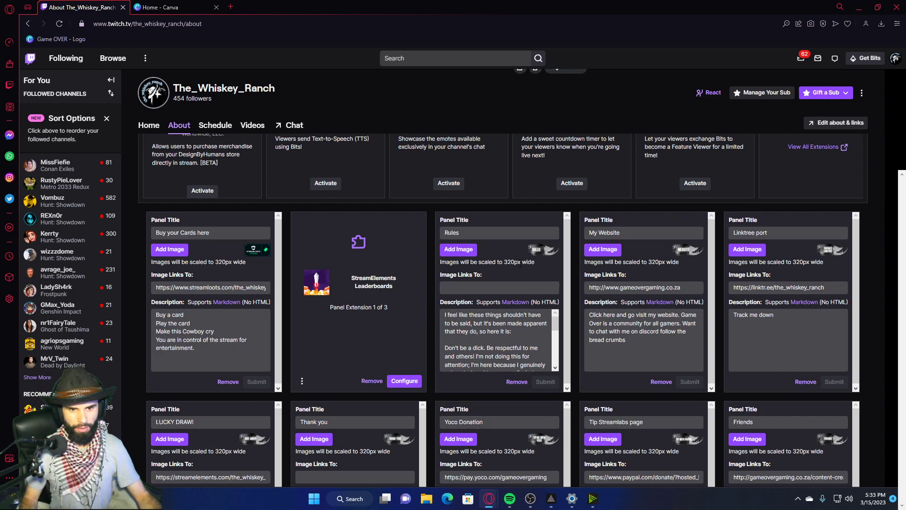
Look through the editable channel panels, checking their titles, images, links and descriptions and the options for adding a new panel.
scroll(496, 313, "down", 3)
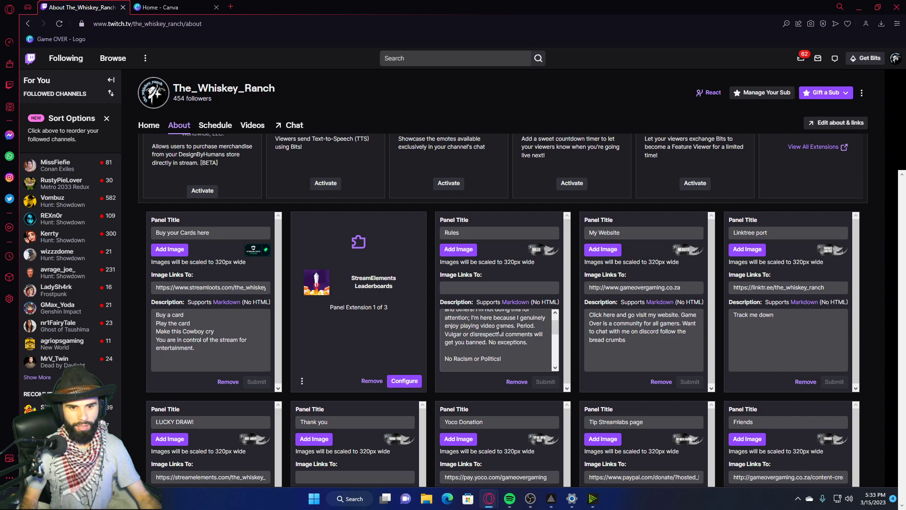
scroll(647, 339, "up", 1)
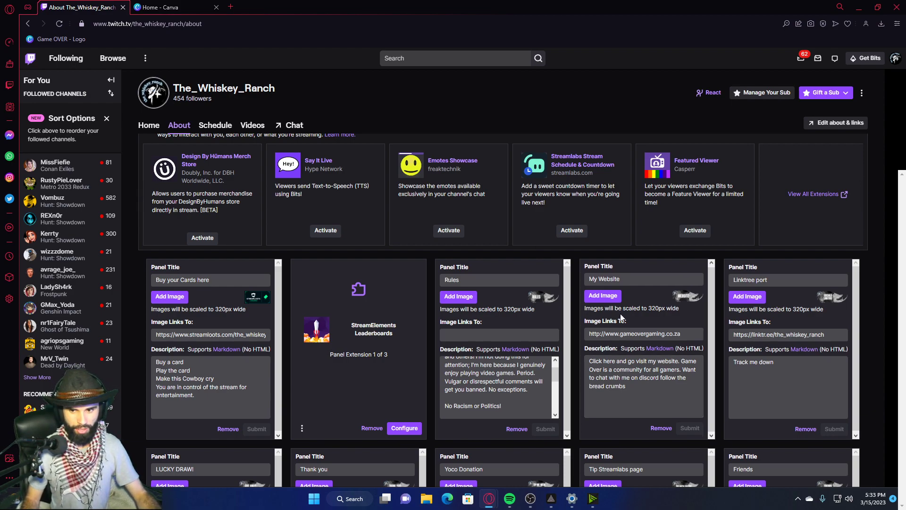
scroll(368, 328, "down", 2)
scroll(361, 278, "up", 1)
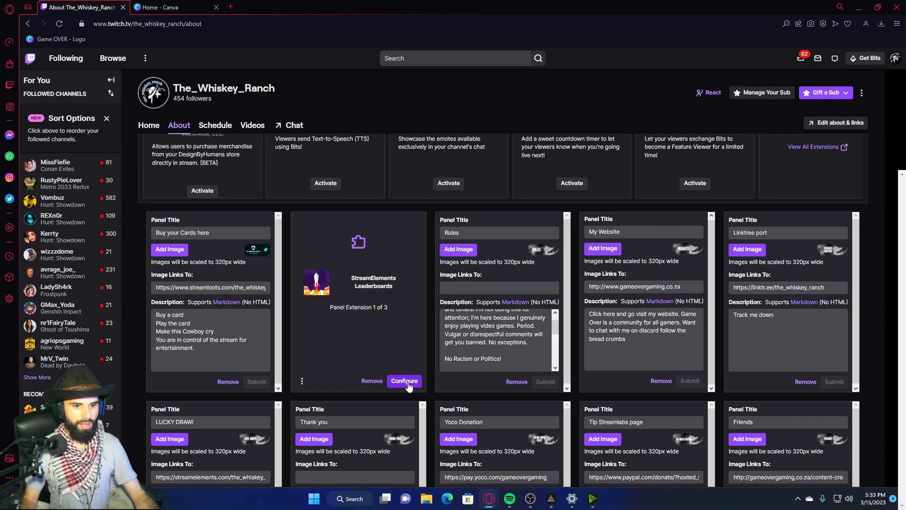
scroll(372, 305, "down", 3)
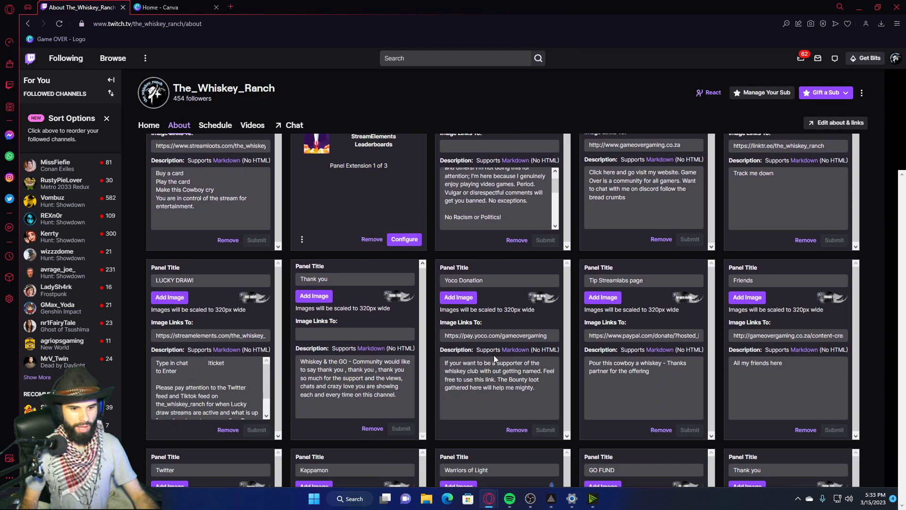
scroll(770, 381, "down", 7)
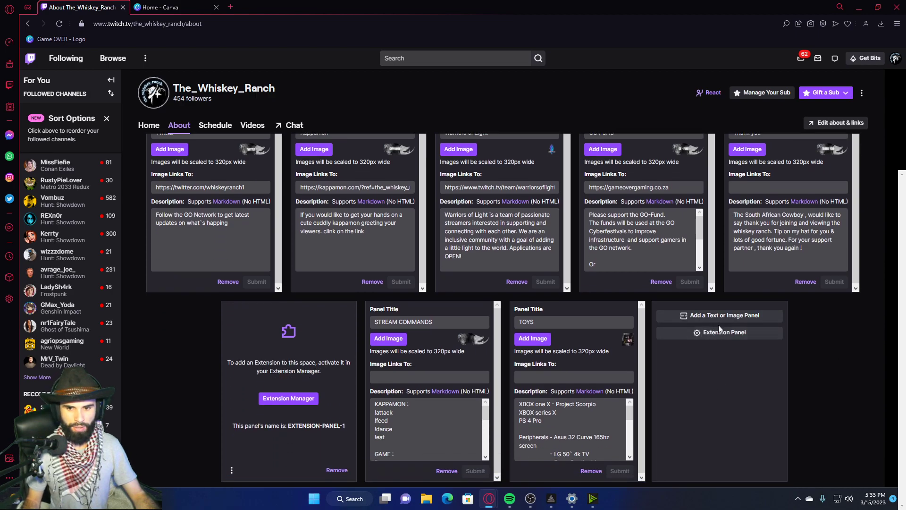
scroll(164, 377, "up", 14)
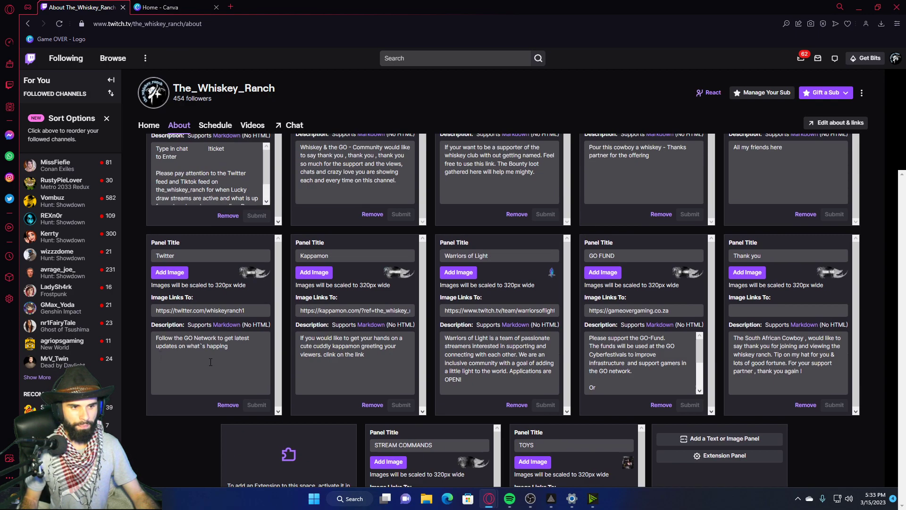
scroll(215, 363, "down", 5)
scroll(233, 365, "up", 10)
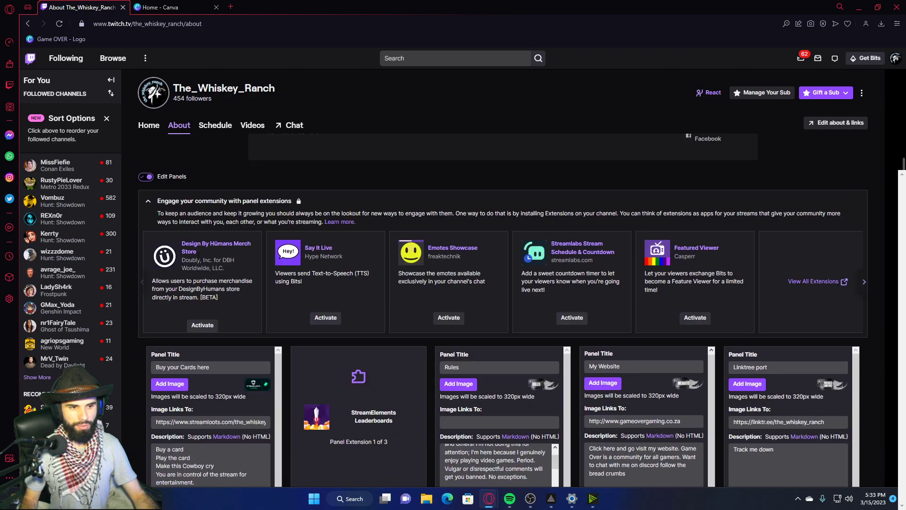
Turn off panel editing and look through the About panels as viewers see them.
left_click(145, 318)
scroll(253, 324, "down", 7)
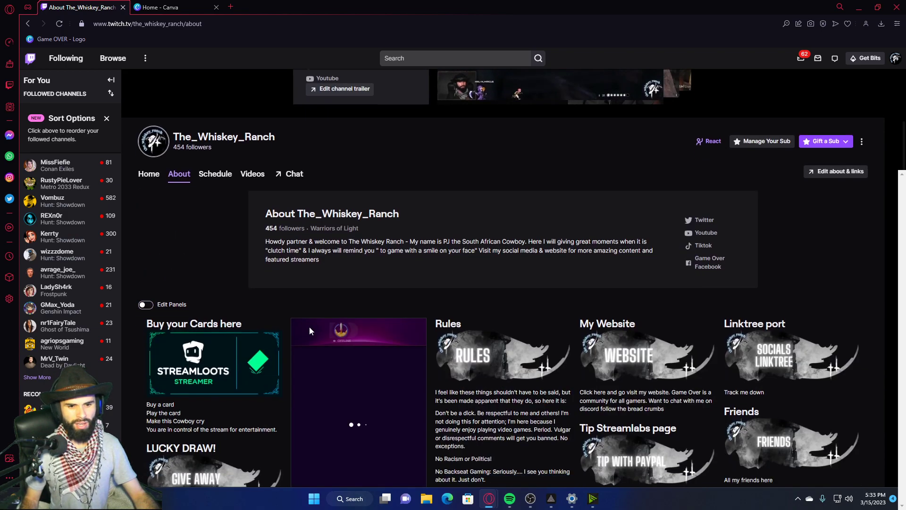
scroll(565, 338, "down", 3)
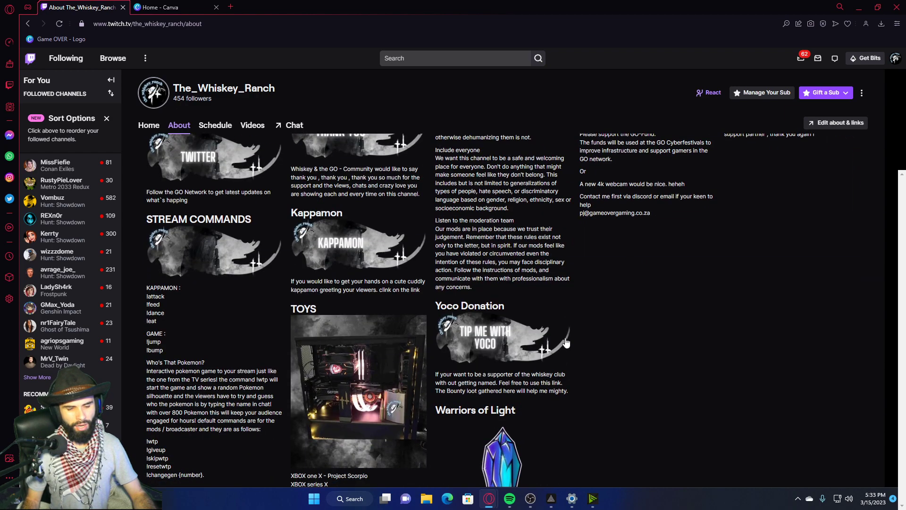
scroll(566, 341, "down", 4)
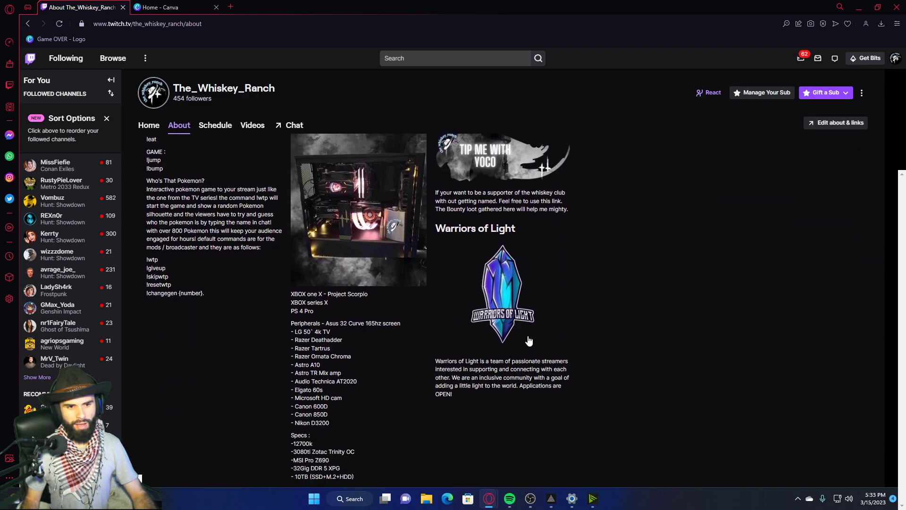
scroll(271, 381, "up", 4)
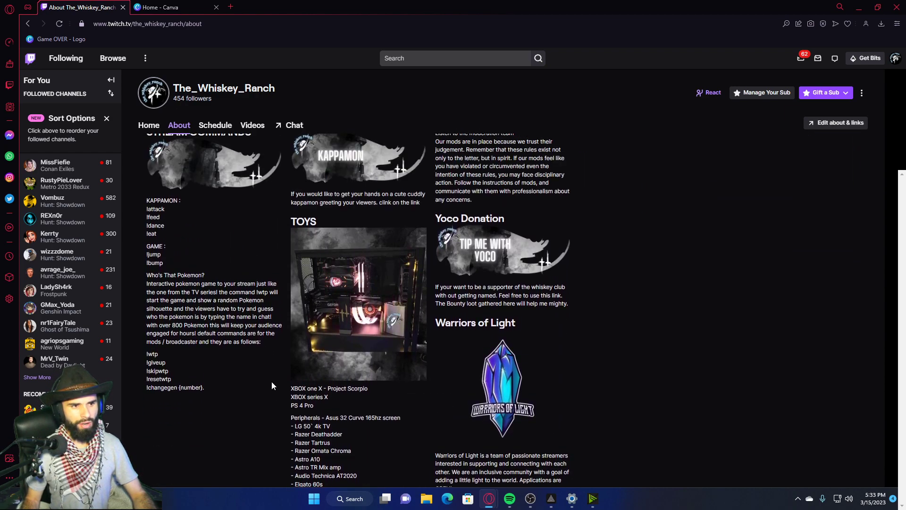
scroll(167, 270, "up", 10)
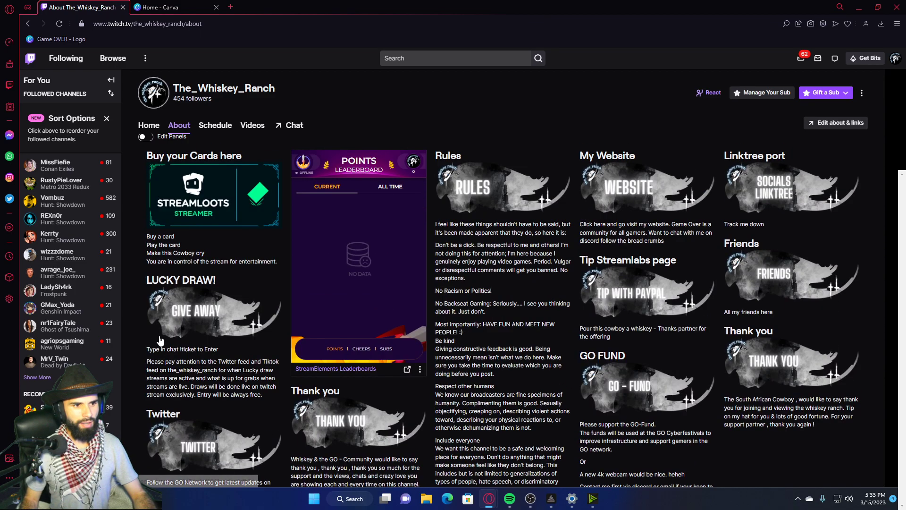
Turn panel editing back on and go through the STREAM COMMANDS panel's description to its last command.
scroll(270, 381, "down", 5)
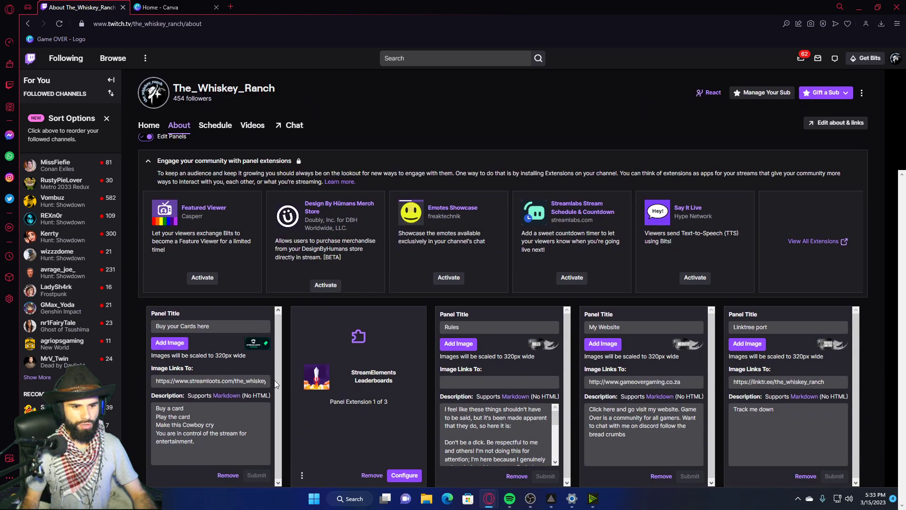
scroll(274, 380, "down", 4)
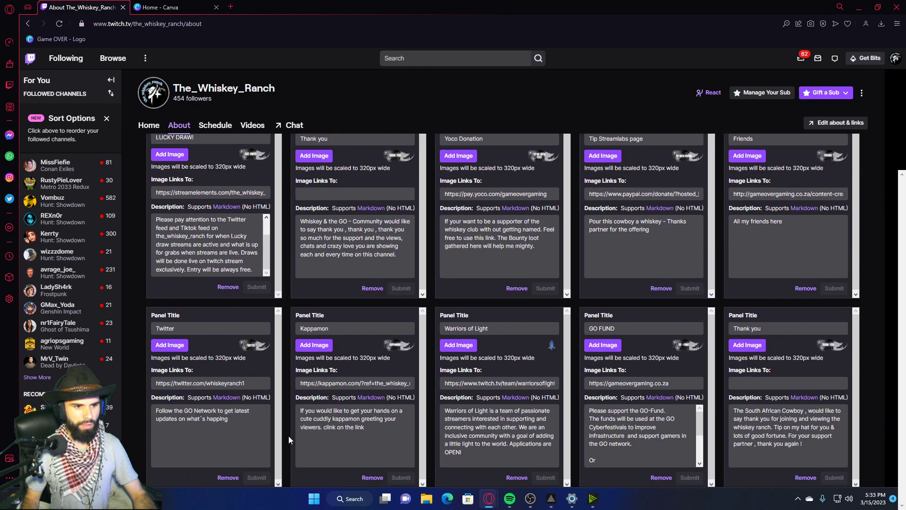
scroll(288, 433, "down", 9)
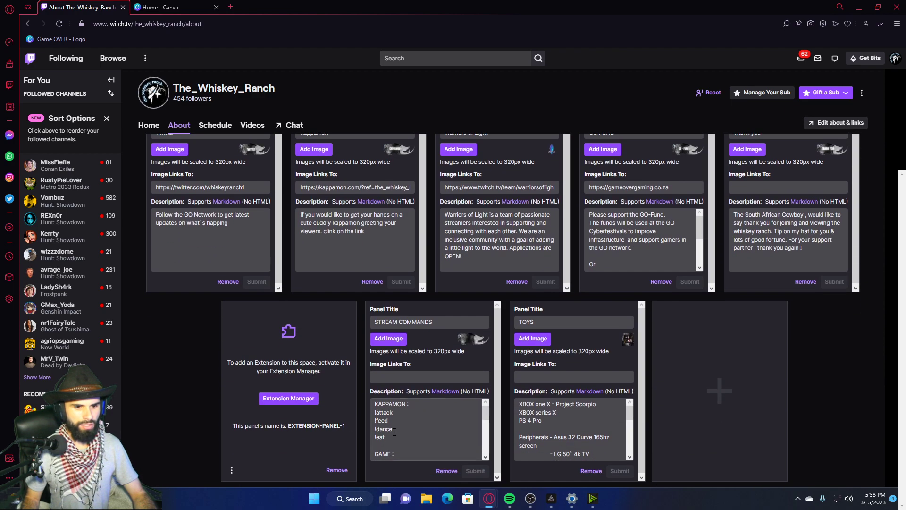
scroll(390, 439, "down", 2)
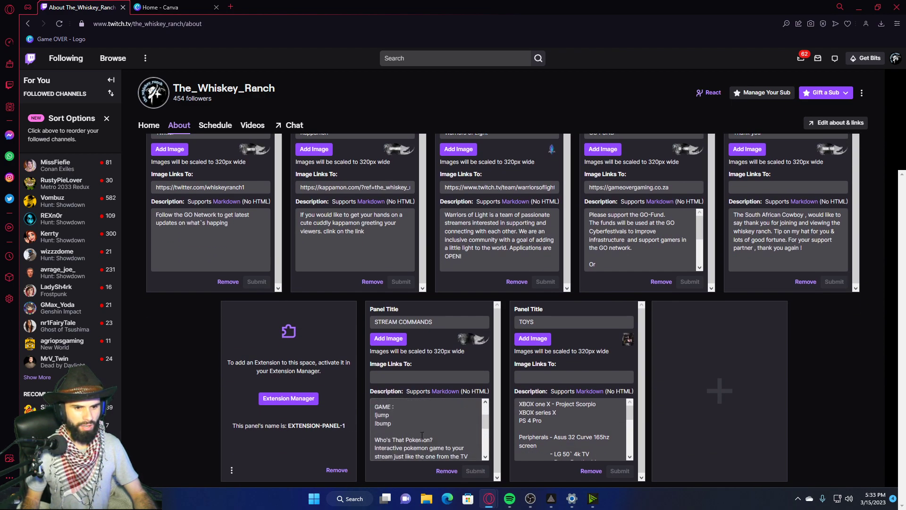
scroll(409, 432, "up", 1)
scroll(411, 436, "down", 5)
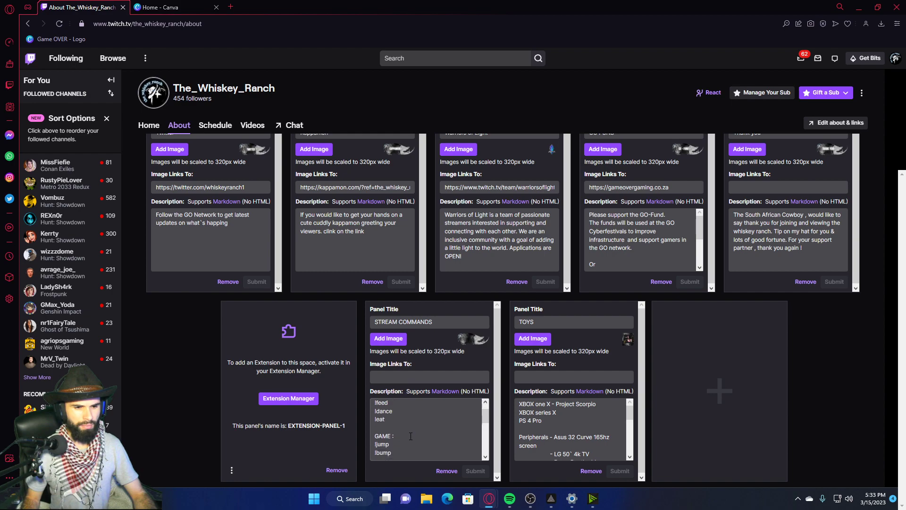
scroll(411, 436, "down", 3)
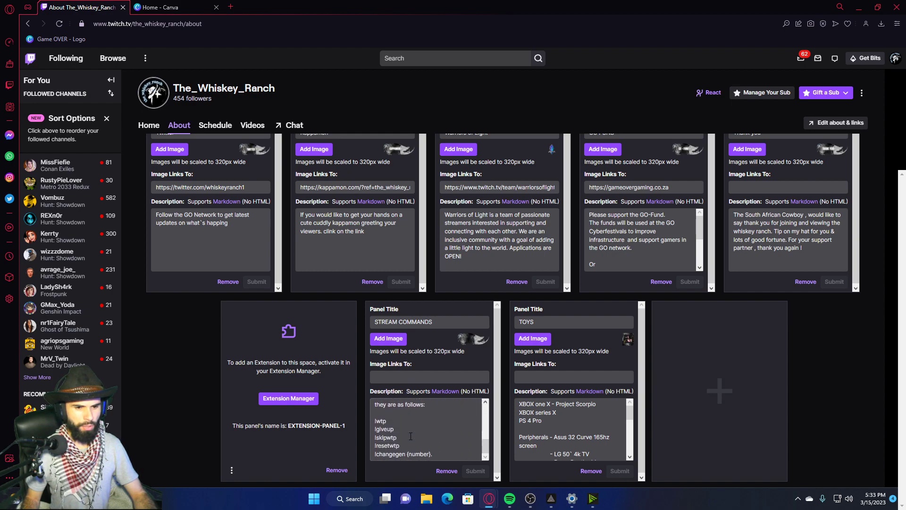
Add the heading "Interesting things :" below the last command in the STREAM COMMANDS description, correcting its spelling.
left_click(440, 453)
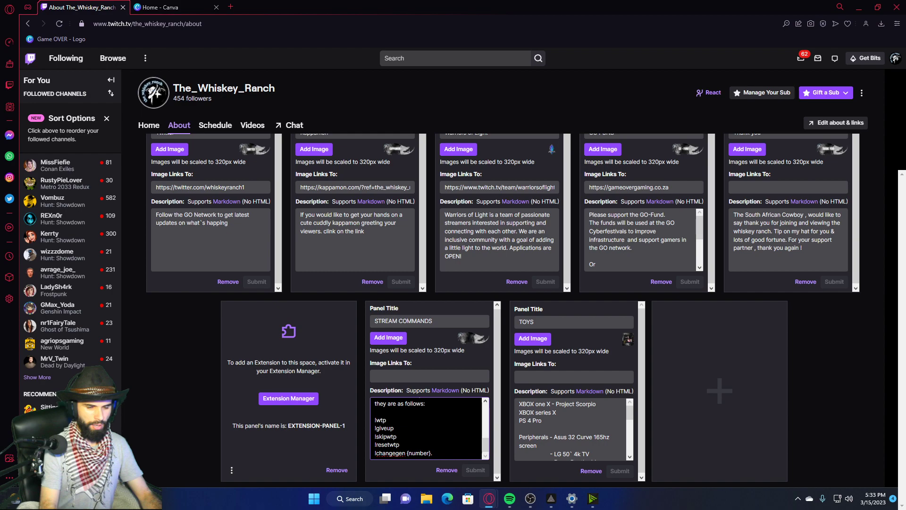
key("Return")
key("Return")
key("Return")
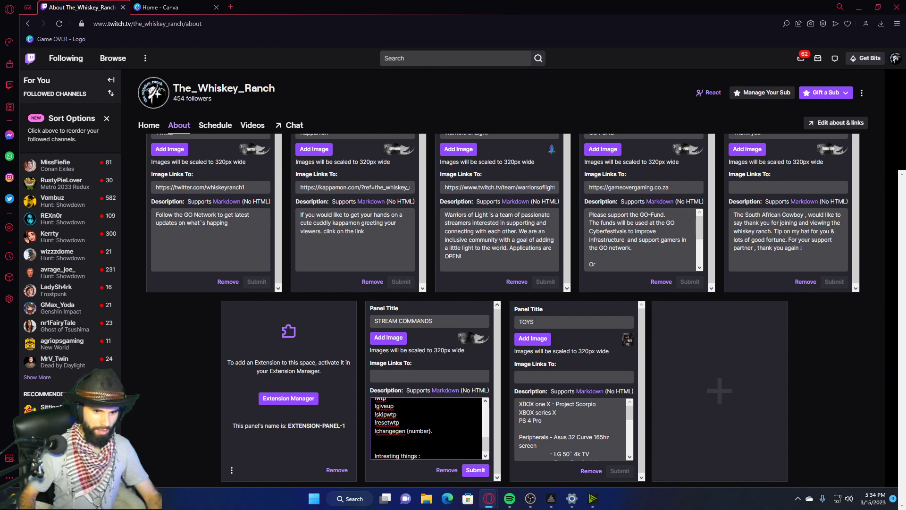
right_click(390, 456)
left_click(434, 318)
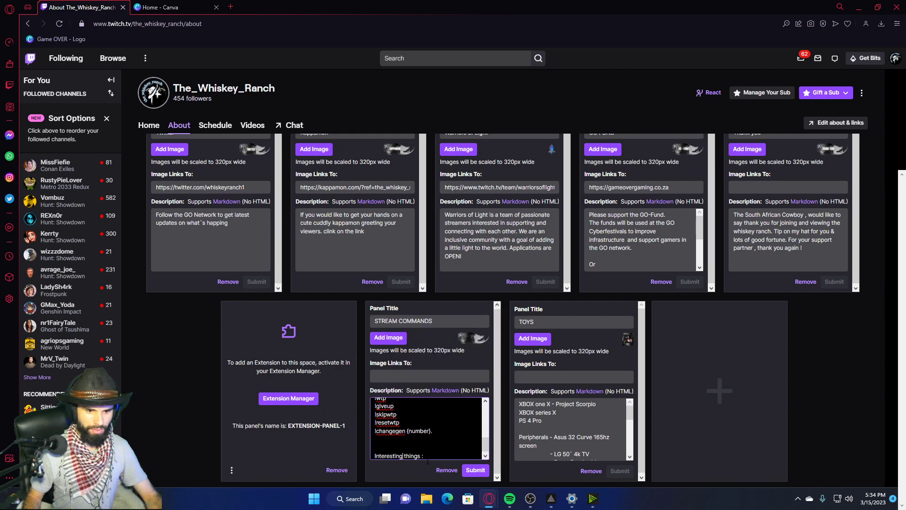
Add the command !fart under "Interesting things :" in the STREAM COMMANDS description, submit the panel, and review the description.
key("Return")
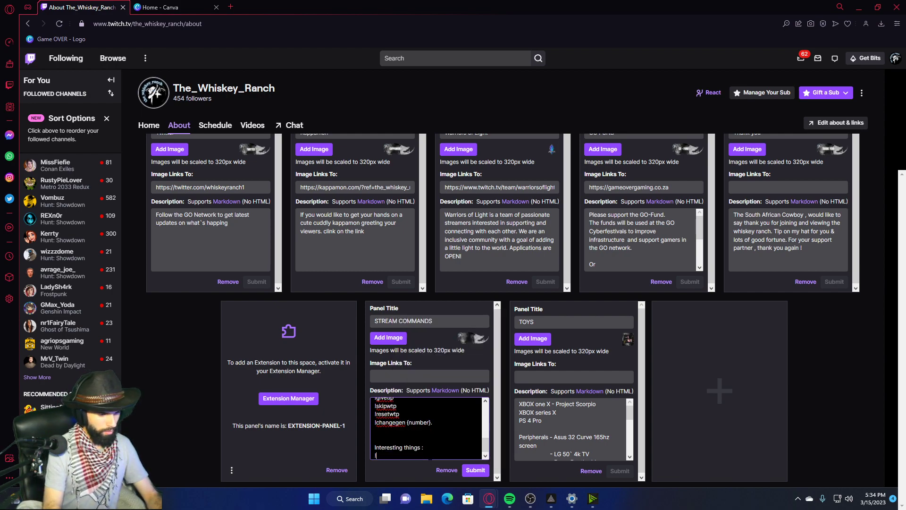
left_click(473, 469)
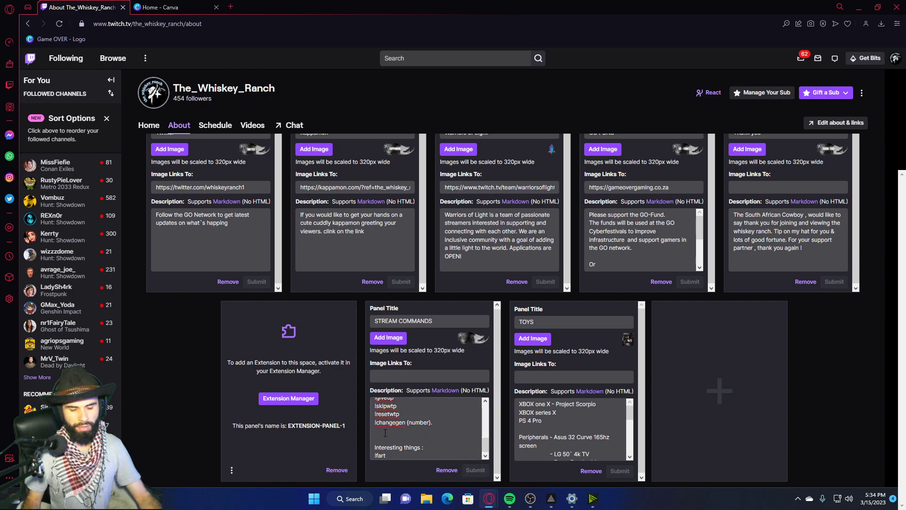
scroll(402, 432, "up", 2)
scroll(403, 431, "down", 2)
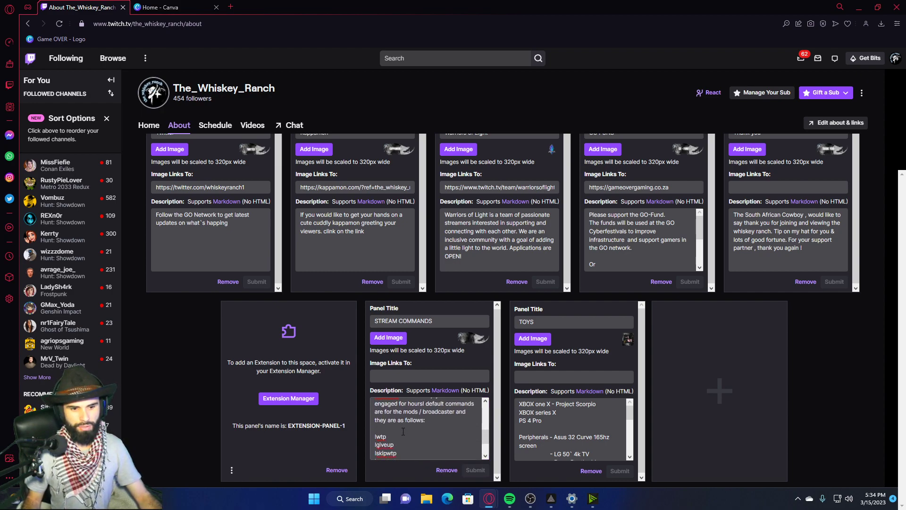
scroll(431, 439, "up", 3)
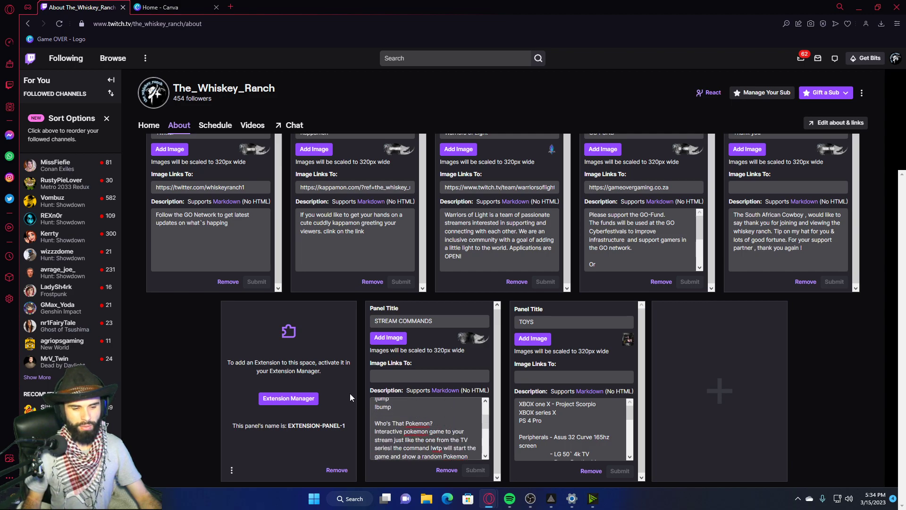
Turn off panel editing and check the updated STREAM COMMANDS panel among the other About panels as viewers see it.
scroll(189, 237, "up", 6)
scroll(189, 237, "up", 10)
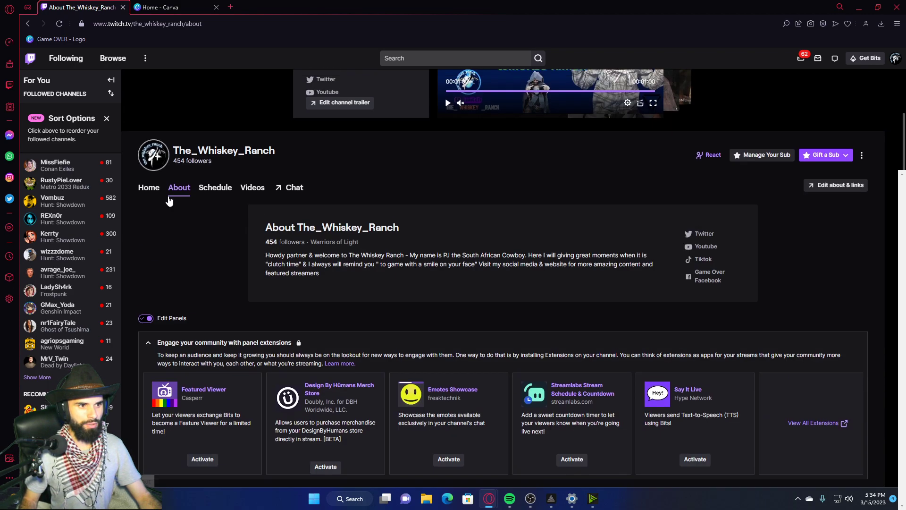
left_click(143, 323)
scroll(343, 364, "down", 10)
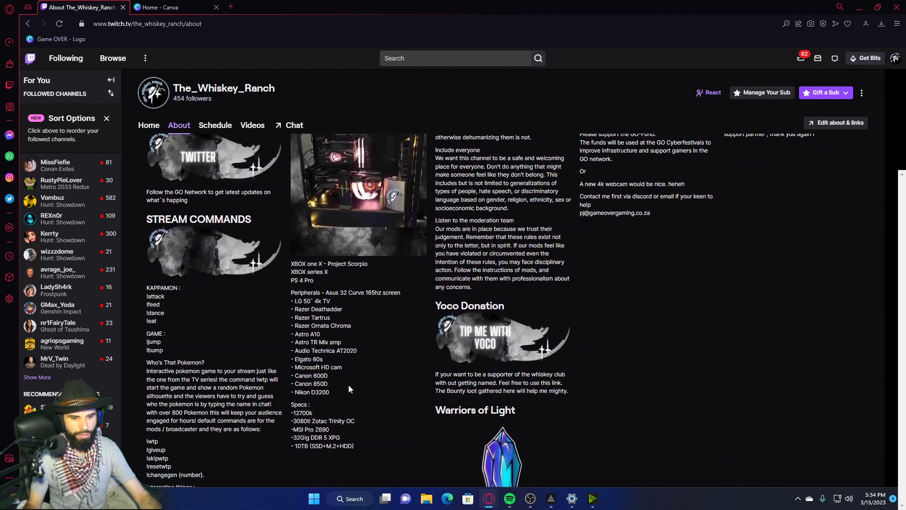
scroll(346, 388, "down", 2)
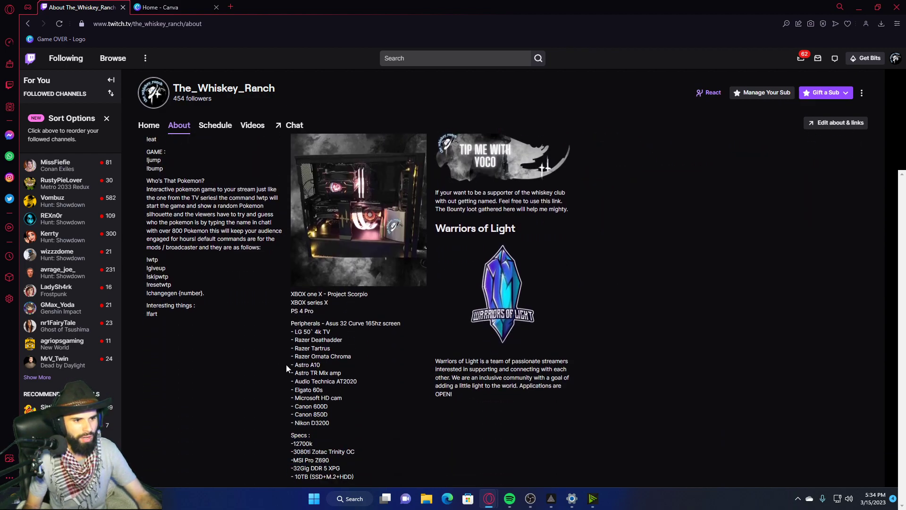
scroll(189, 344, "up", 4)
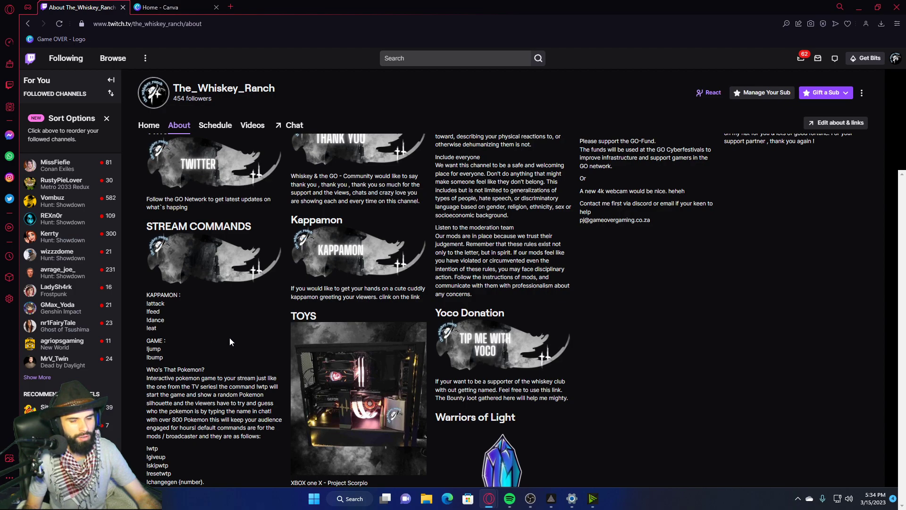
scroll(263, 324, "up", 6)
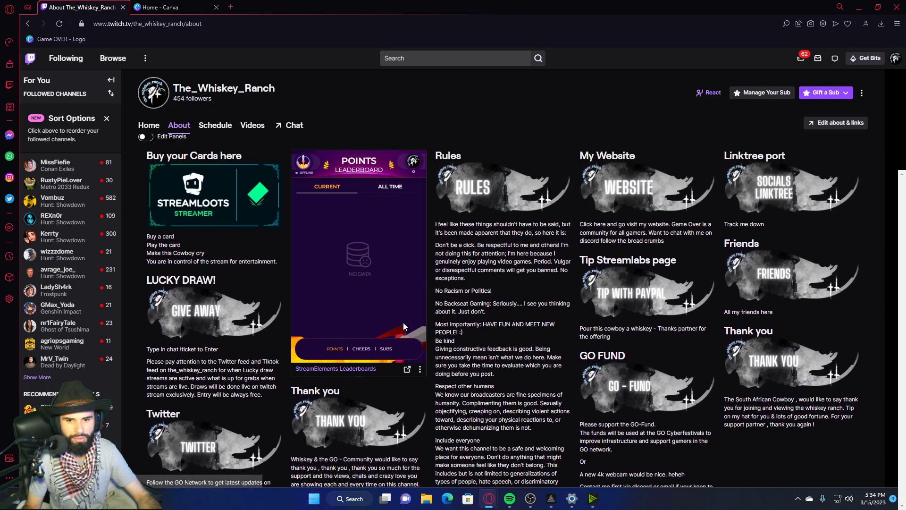
scroll(566, 304, "up", 4)
scroll(425, 312, "down", 2)
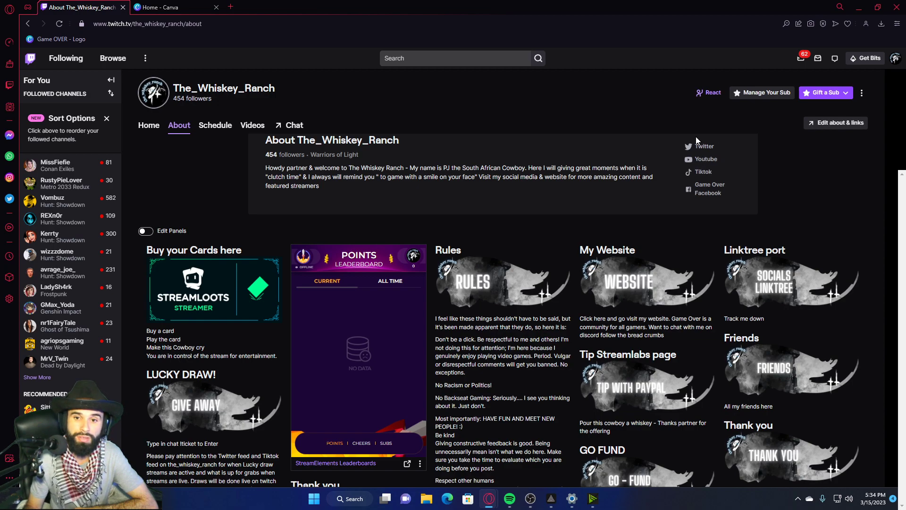
Play the channel trailer above the About section.
scroll(668, 220, "up", 5)
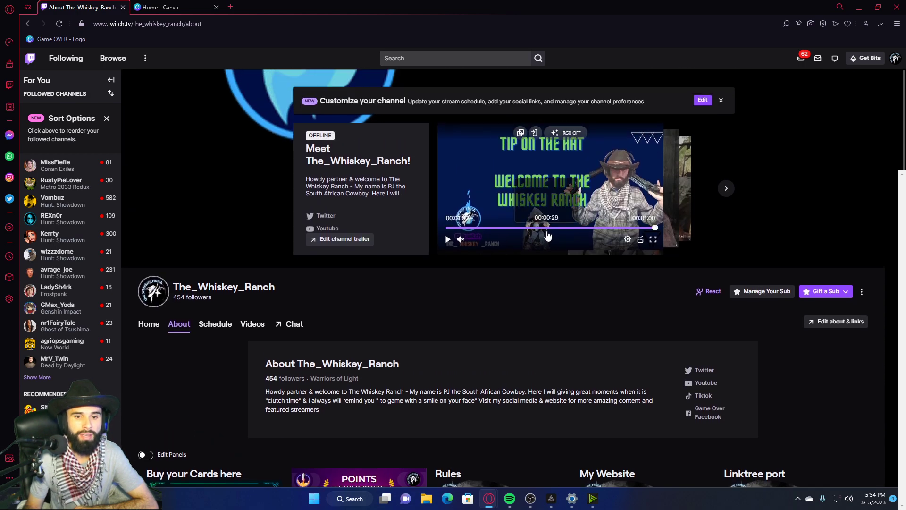
mouse_move(633, 200)
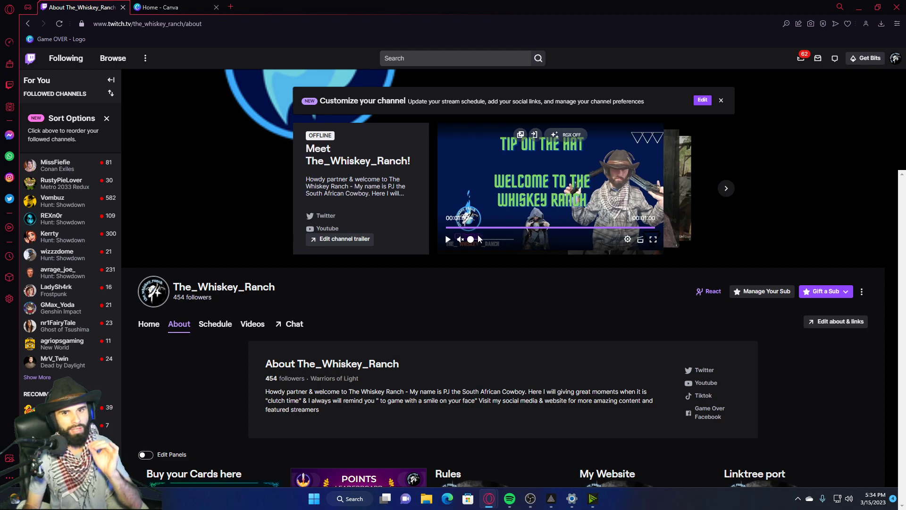
left_click(447, 239)
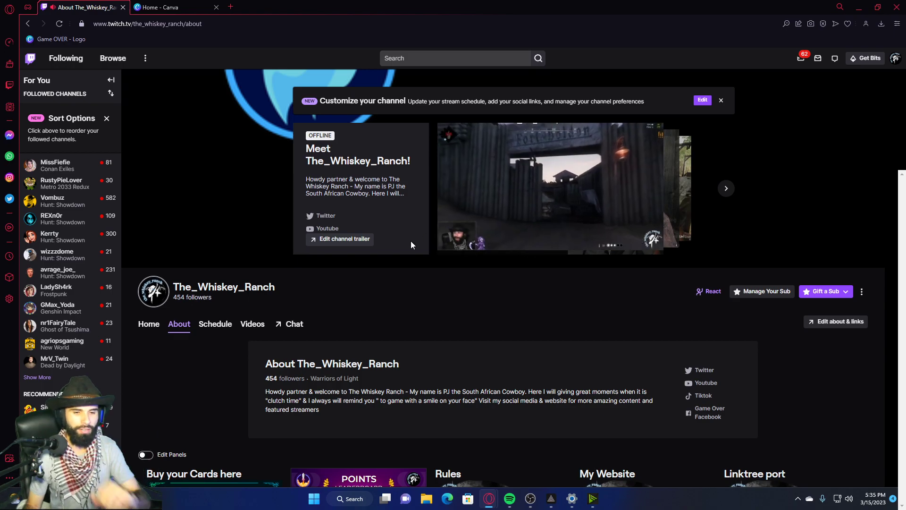
Open the Streamloots page from the "Buy your Cards here" panel and dismiss the coupon redemption dialog.
scroll(423, 238, "down", 10)
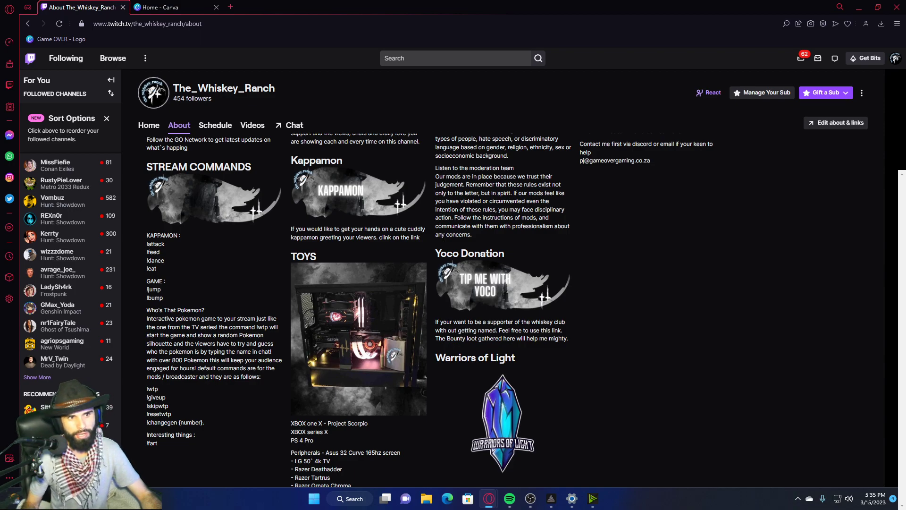
scroll(367, 319, "up", 8)
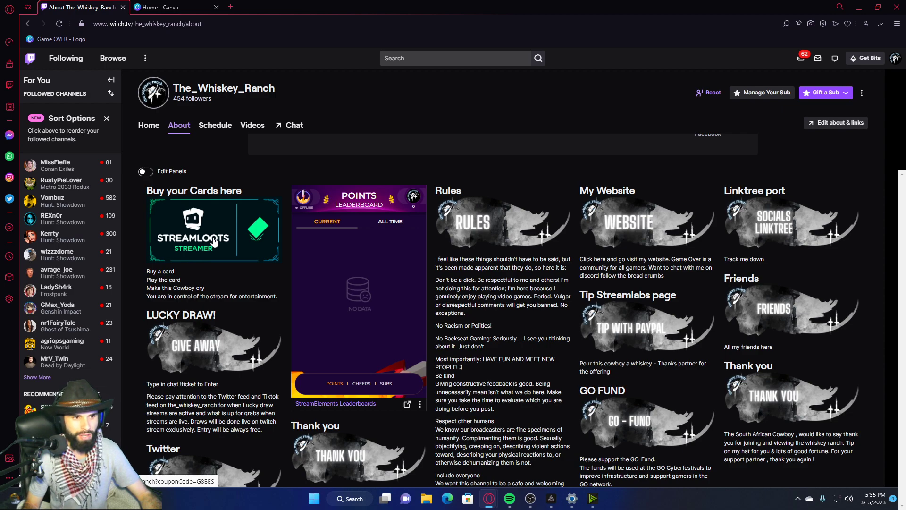
left_click(231, 7)
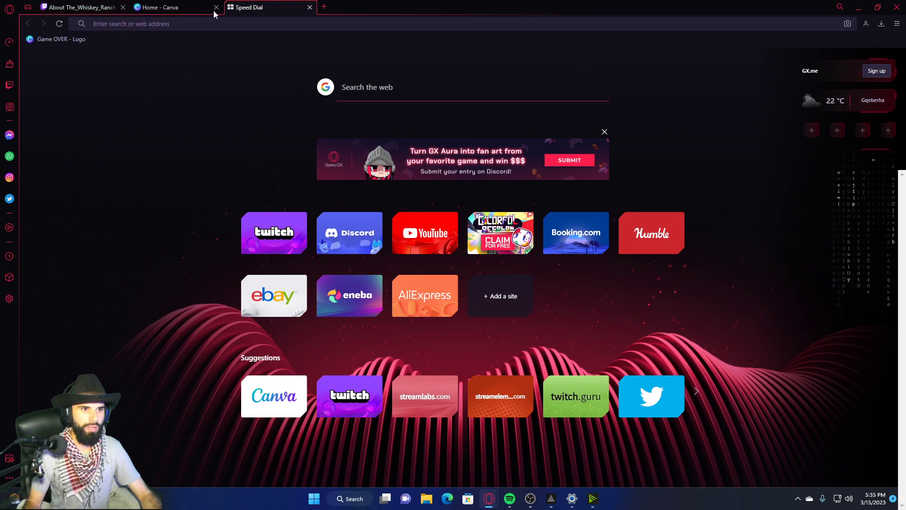
left_click(78, 7)
left_click(247, 245)
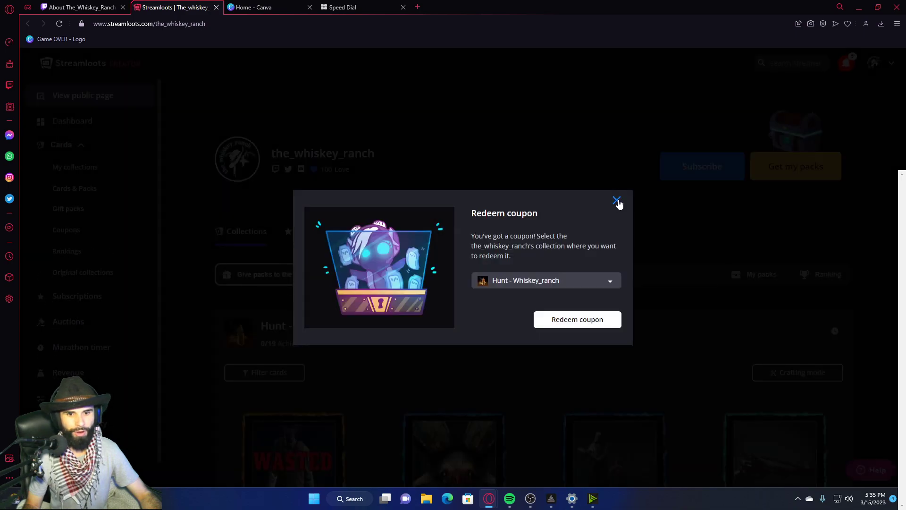
left_click(617, 201)
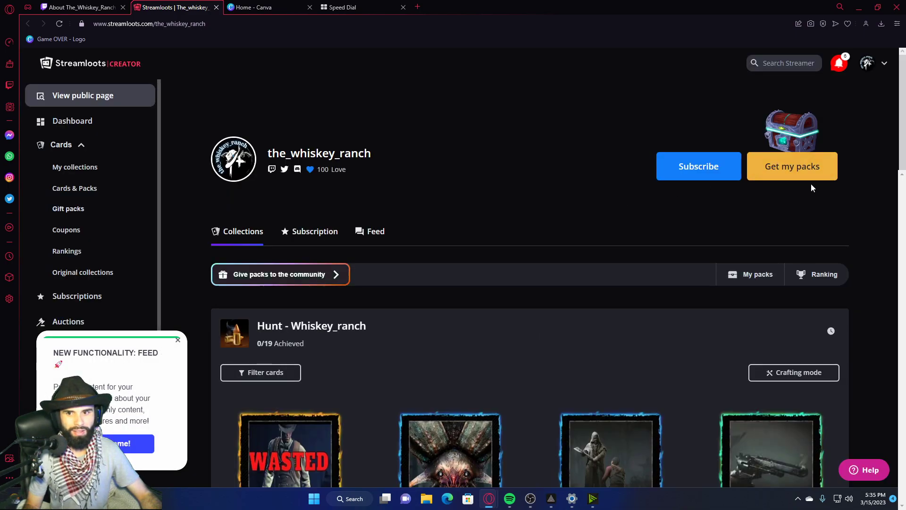
Look through the first cards of the Hunt - Whiskey_ranch collection on the public Streamloots page.
scroll(579, 262, "down", 2)
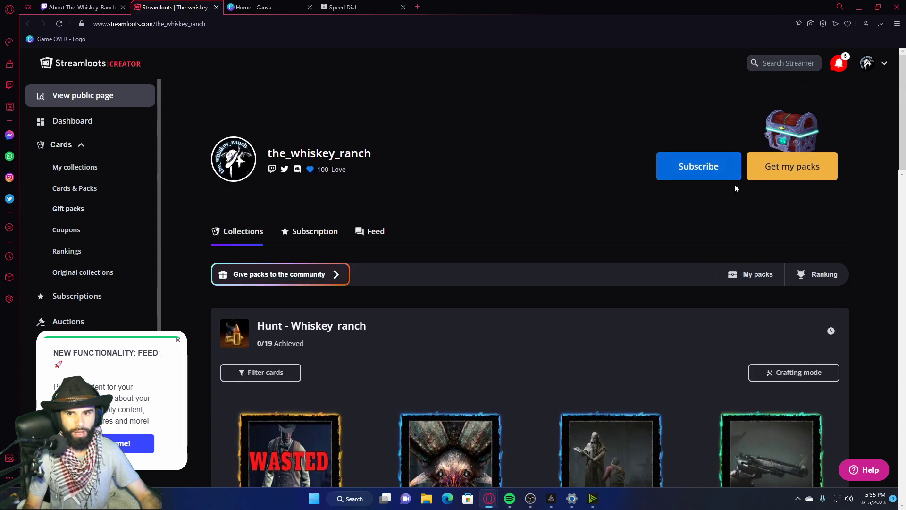
scroll(651, 236, "down", 2)
scroll(568, 296, "down", 3)
scroll(643, 303, "up", 4)
scroll(646, 283, "down", 7)
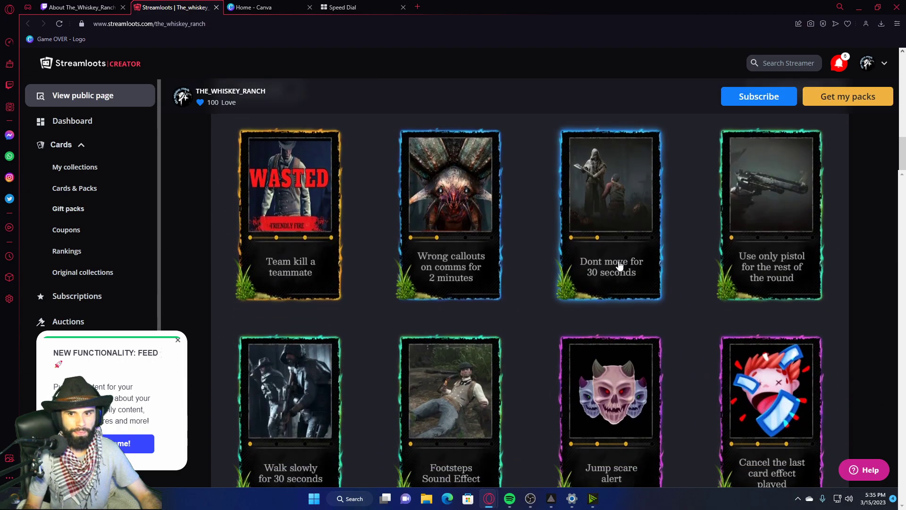
scroll(528, 315, "down", 3)
scroll(530, 279, "up", 6)
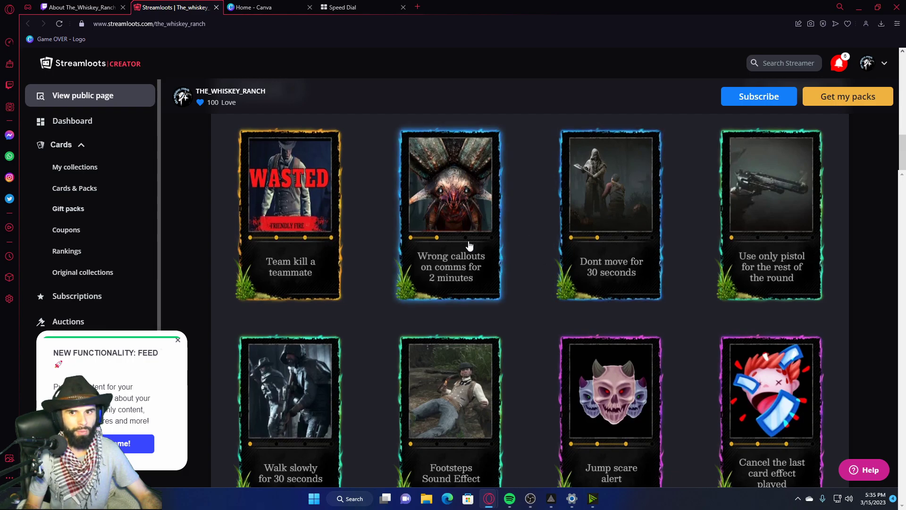
scroll(462, 267, "up", 4)
left_click(859, 8)
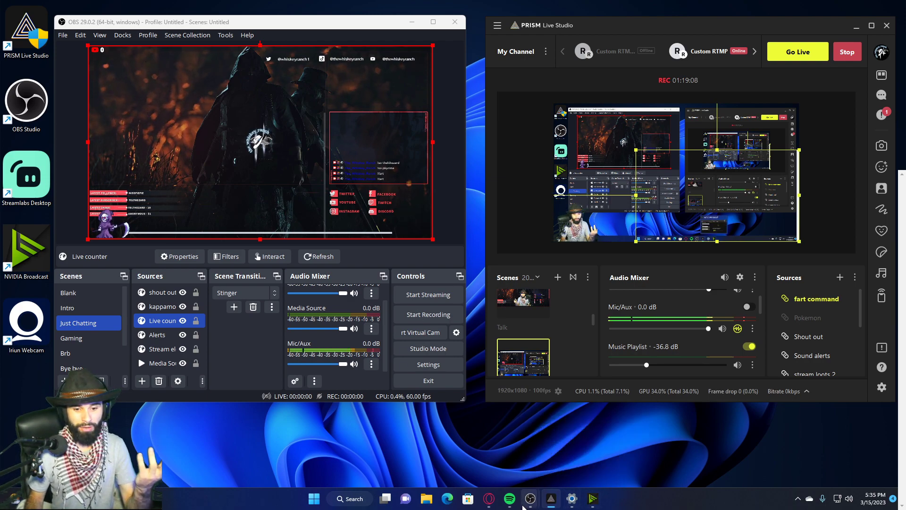
mouse_move(489, 499)
left_click(510, 456)
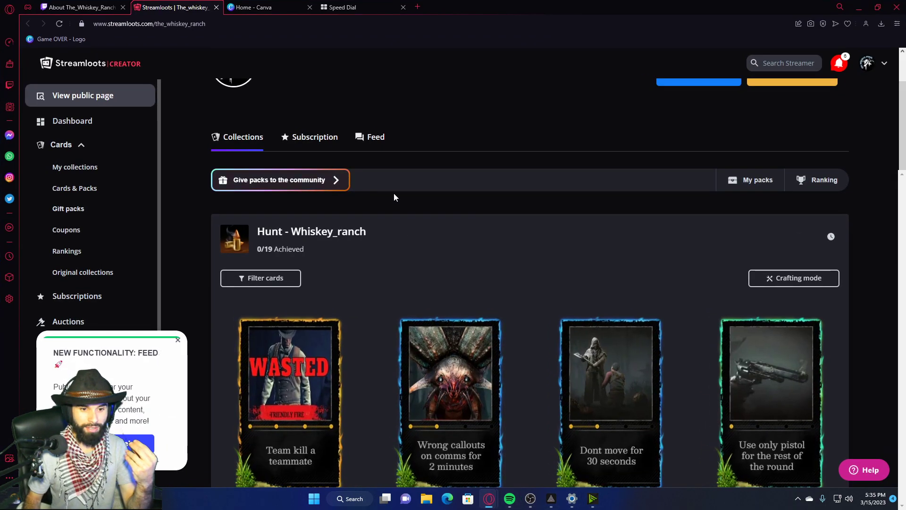
Go through the whole Hunt - Whiskey_ranch collection down to its last card, reading the actions viewers can trigger.
scroll(394, 196, "down", 3)
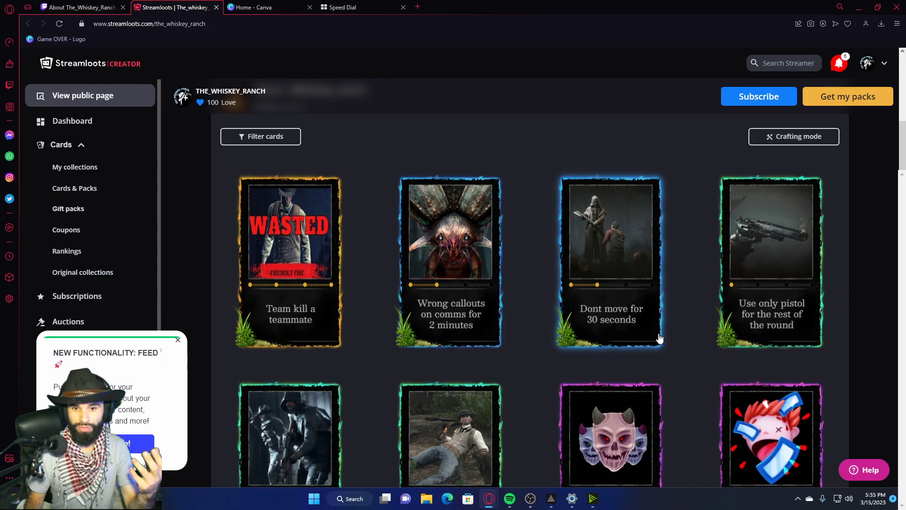
scroll(554, 265, "down", 10)
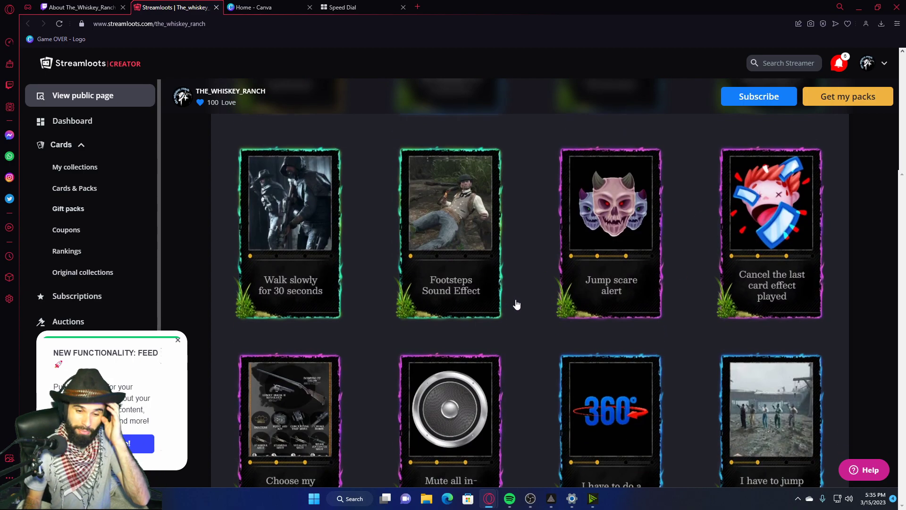
scroll(549, 313, "down", 2)
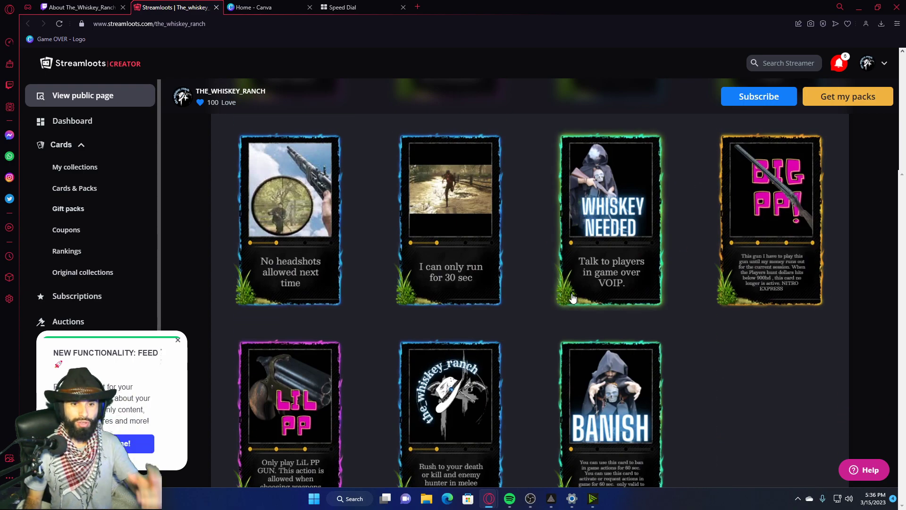
scroll(572, 297, "down", 3)
scroll(481, 283, "up", 12)
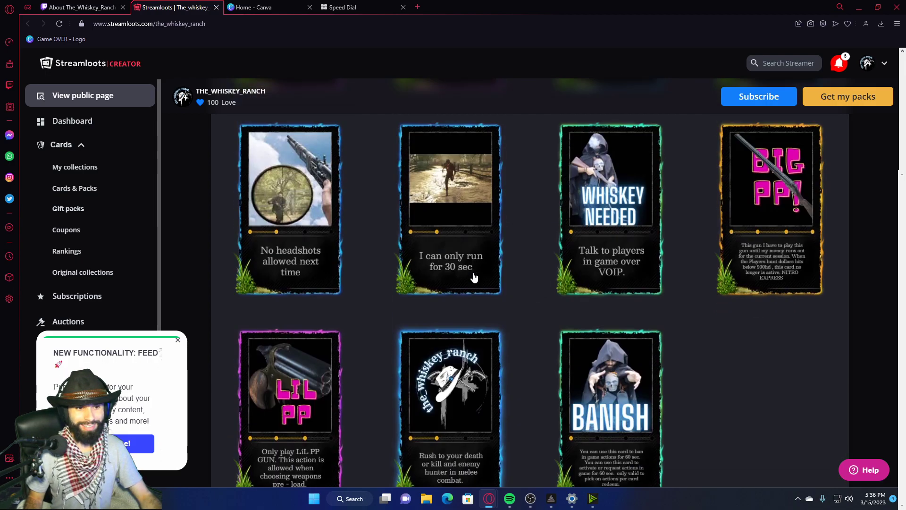
scroll(474, 278, "up", 5)
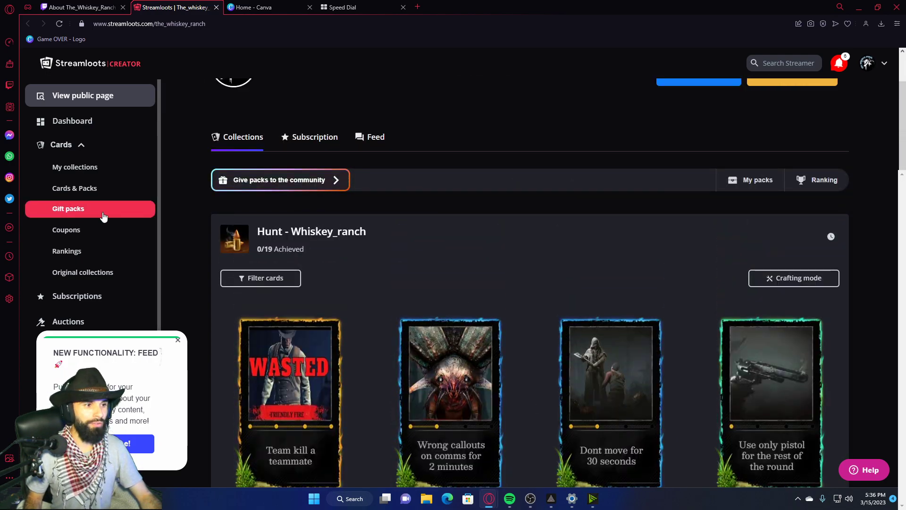
Dismiss the feed announcement, open the Cards & Packs management page, and look over the collection's editable cards.
left_click(177, 339)
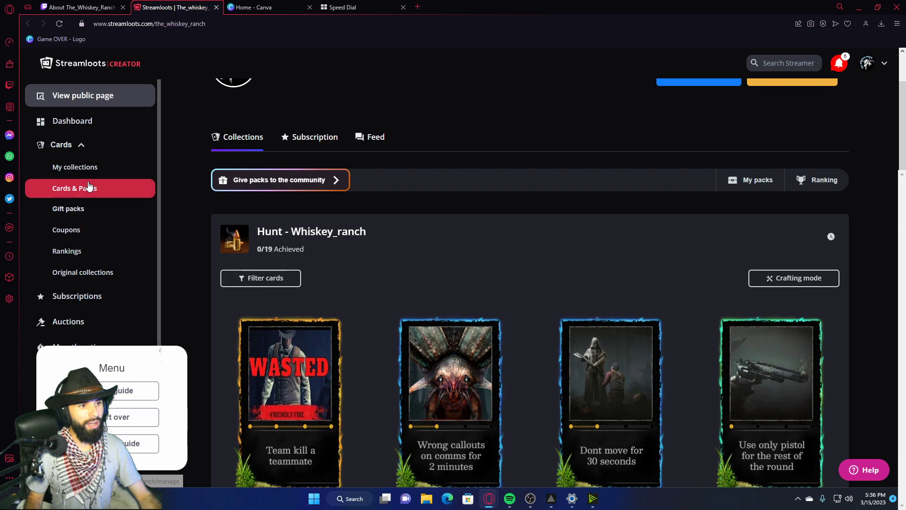
left_click(98, 194)
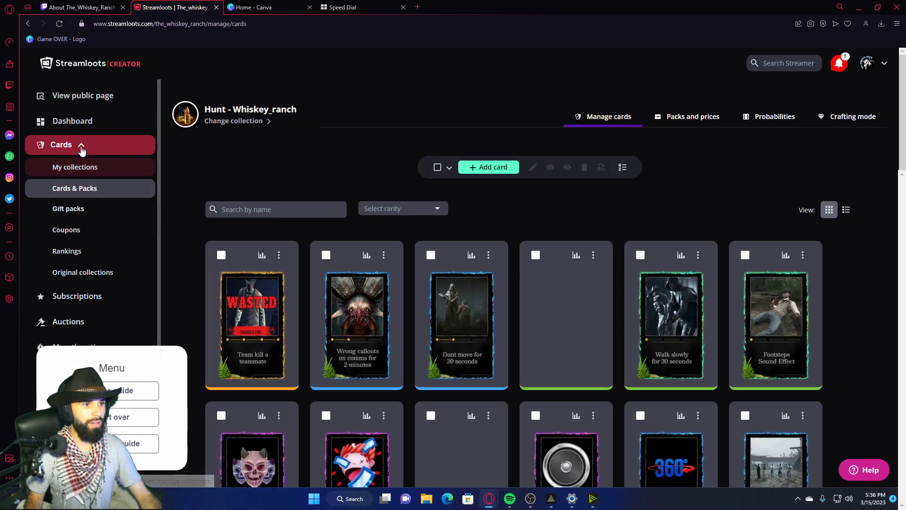
scroll(98, 250, "down", 3)
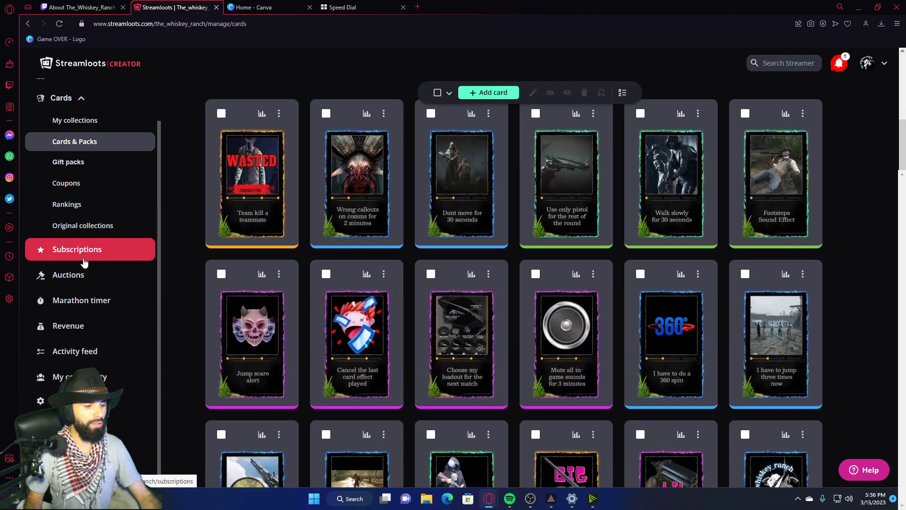
scroll(95, 293, "down", 2)
scroll(92, 294, "up", 4)
scroll(92, 294, "up", 2)
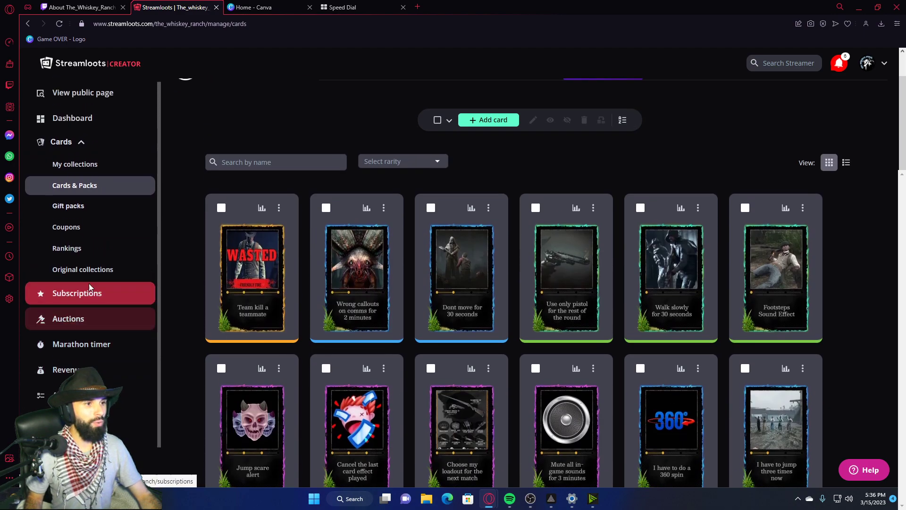
Go by way of the Streamloots dashboard to My collections and close the Furry Collection announcement.
left_click(74, 121)
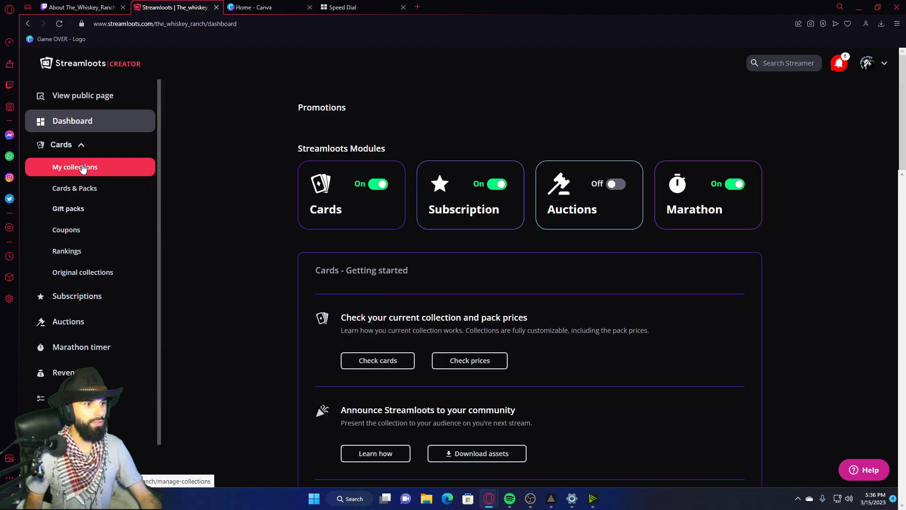
left_click(77, 168)
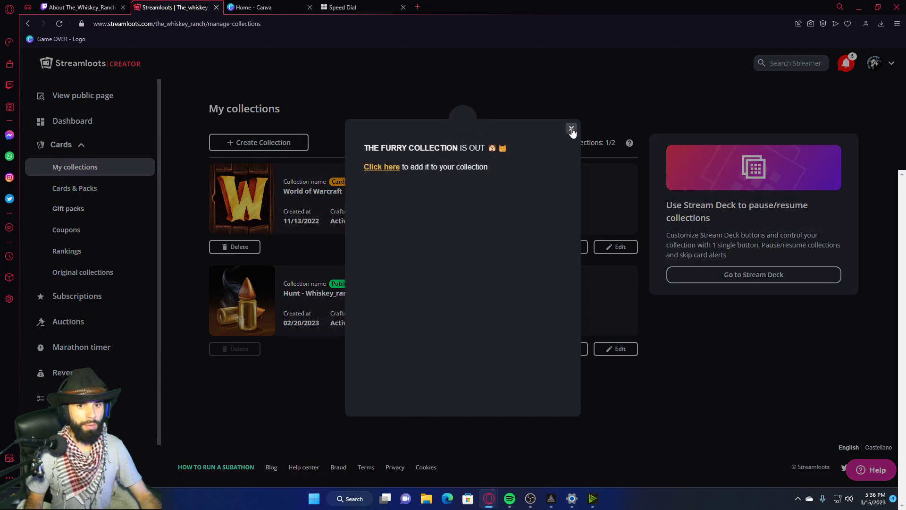
left_click(571, 130)
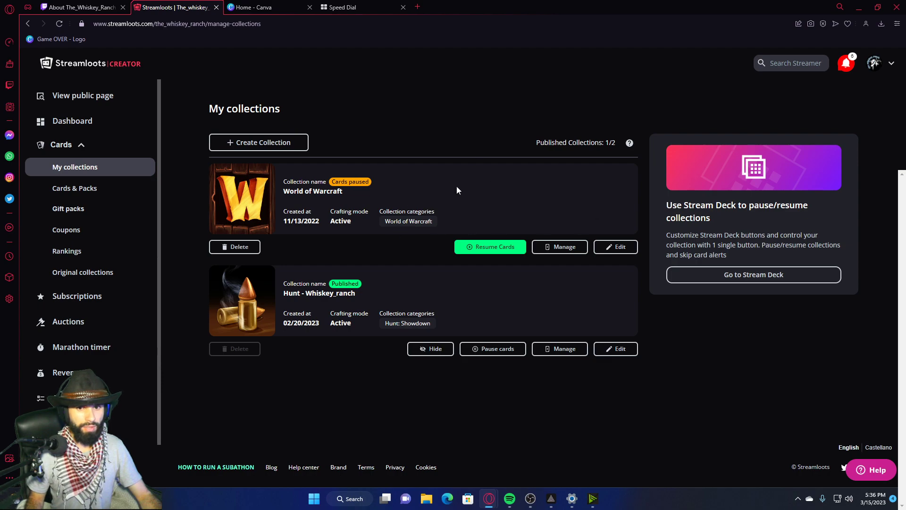
Start creating a collection from the Streamloots originals and look through the ready-made collections down to the Valorant and FIFA 23 row.
left_click(281, 140)
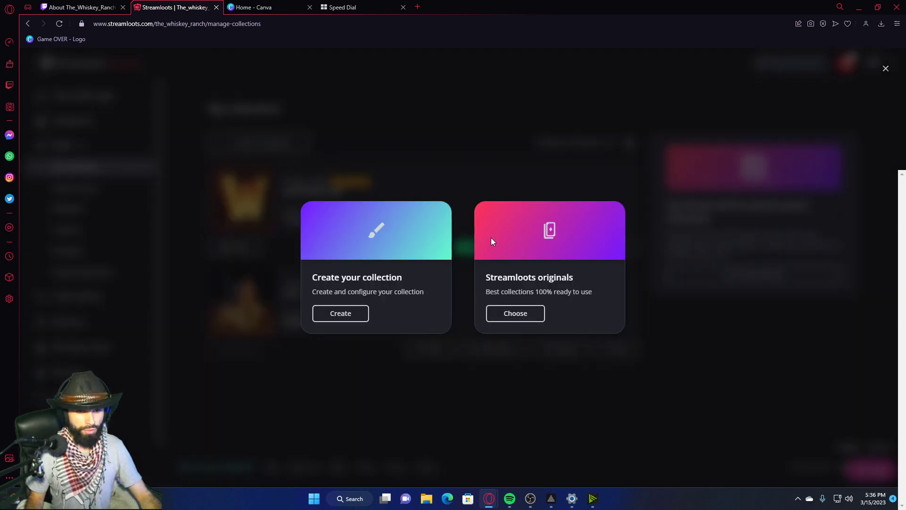
left_click(516, 314)
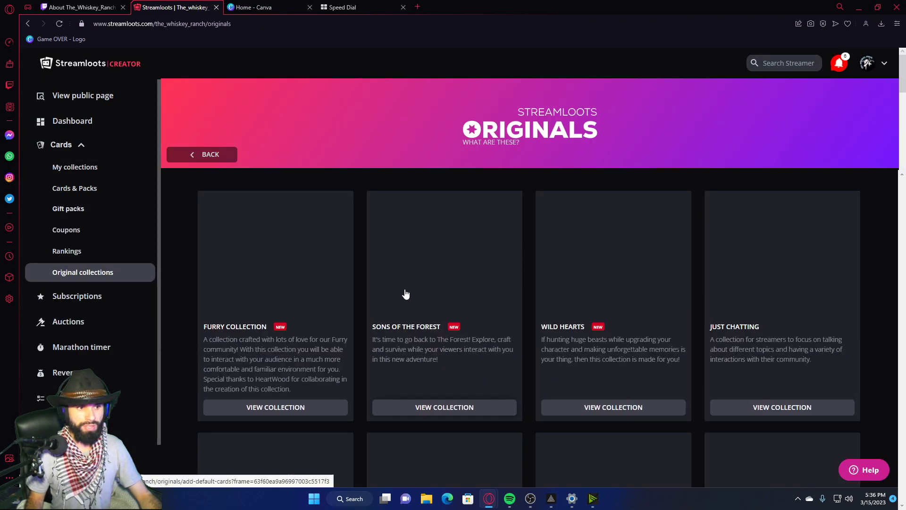
scroll(425, 302, "down", 2)
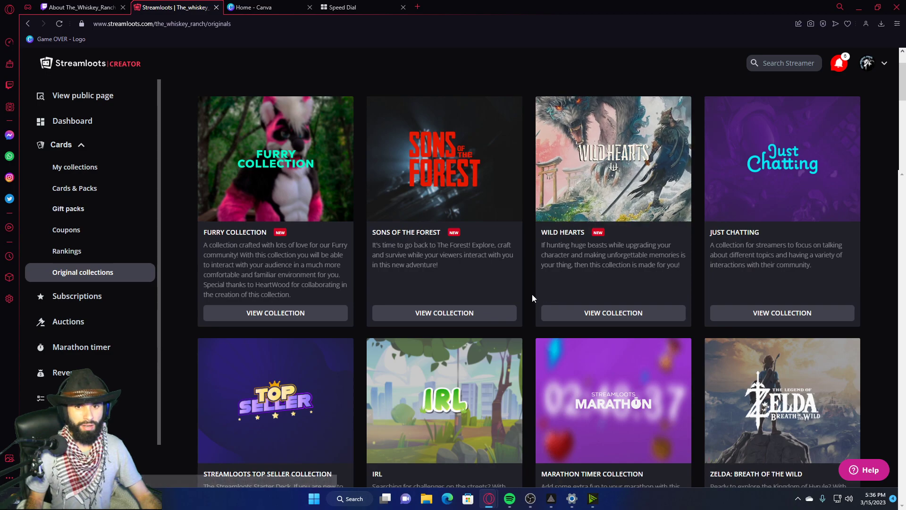
scroll(698, 277, "down", 6)
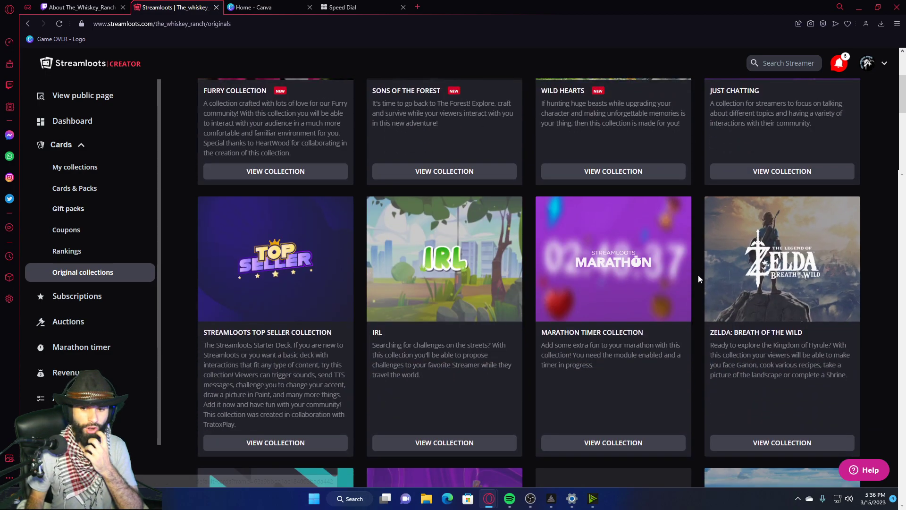
scroll(696, 281, "down", 7)
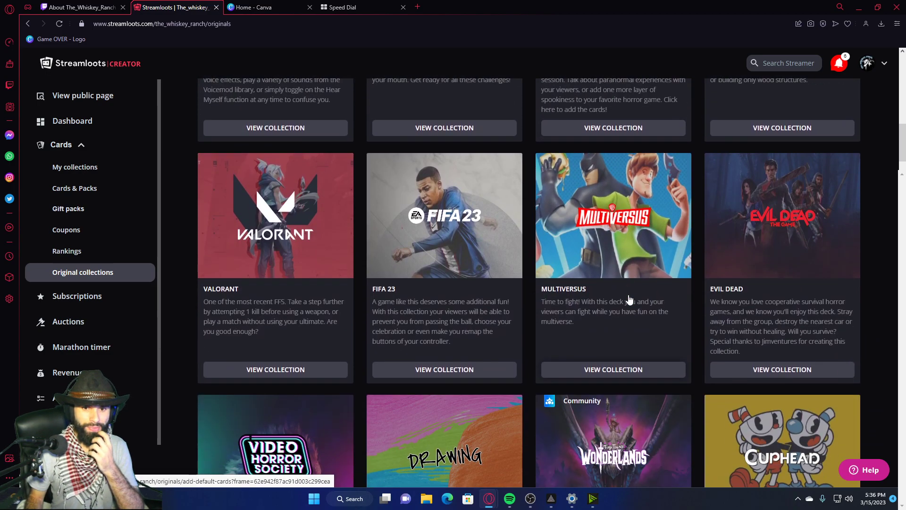
scroll(395, 265, "down", 2)
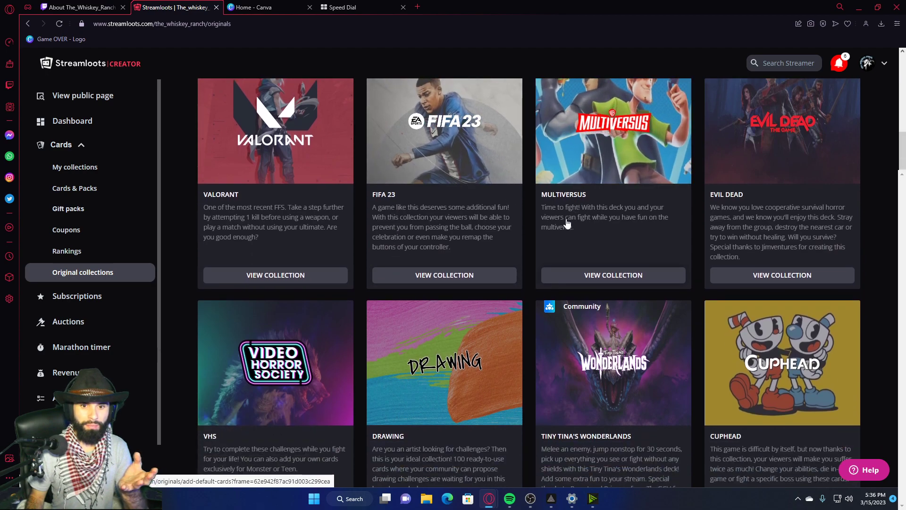
scroll(373, 231, "up", 2)
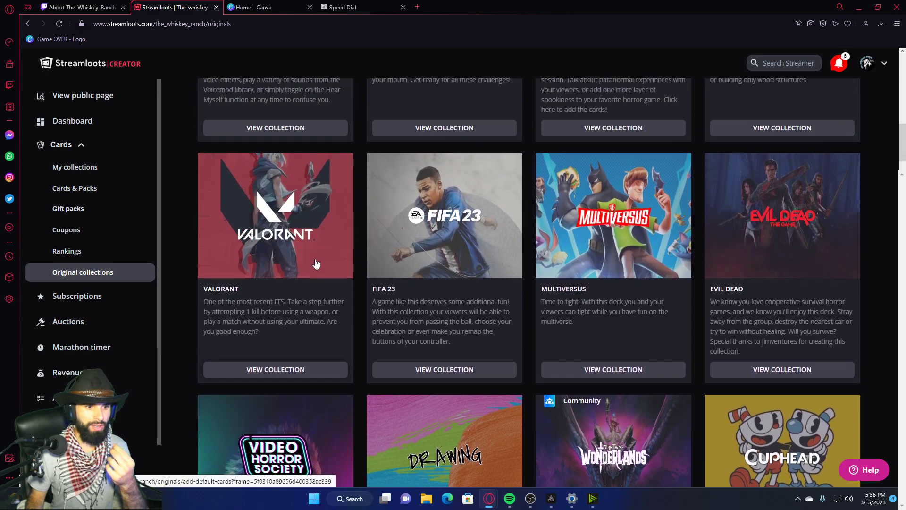
Browse further down the original collections, from VHS and Cuphead to Escape from Tarkov, Stardew Valley and the GTAV RP sets.
scroll(506, 292, "down", 5)
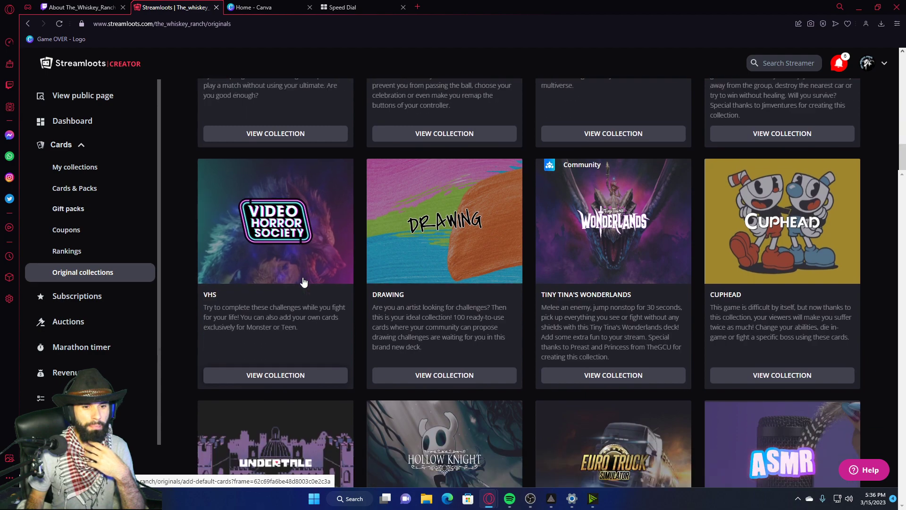
scroll(475, 302, "down", 5)
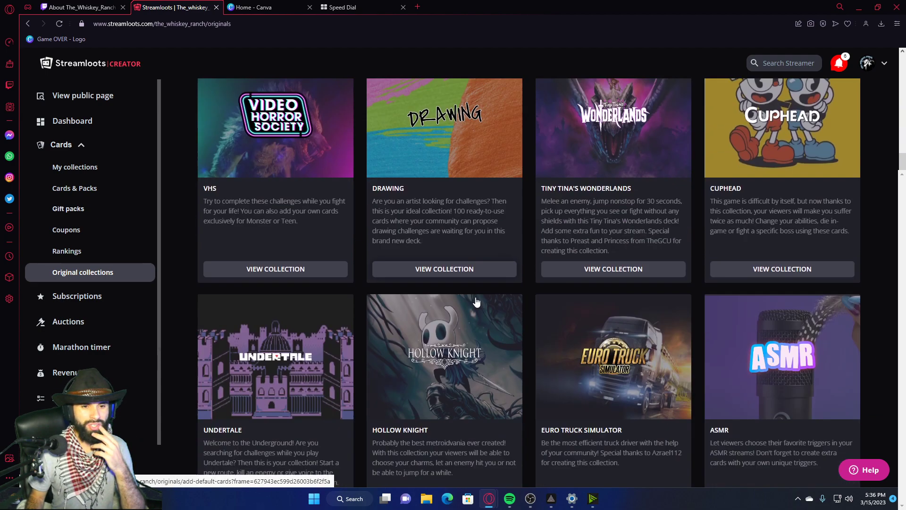
scroll(490, 301, "down", 3)
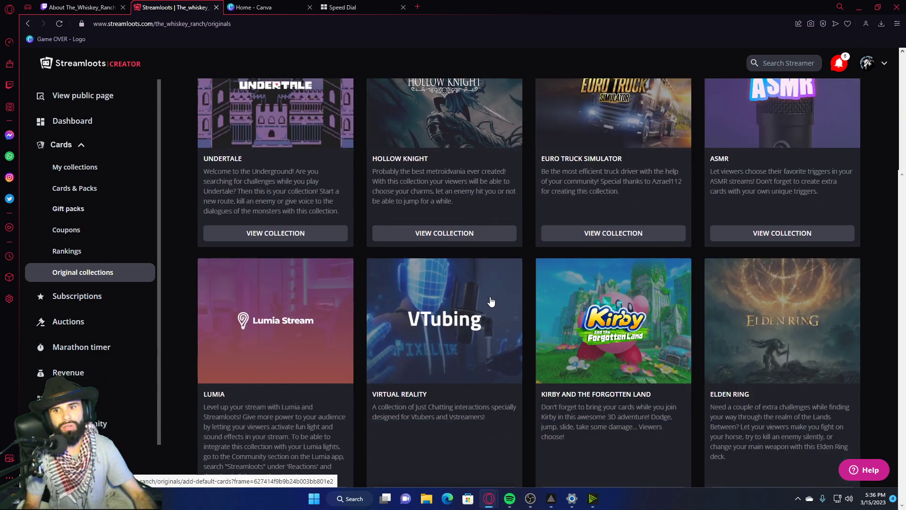
scroll(490, 301, "down", 2)
scroll(490, 302, "down", 3)
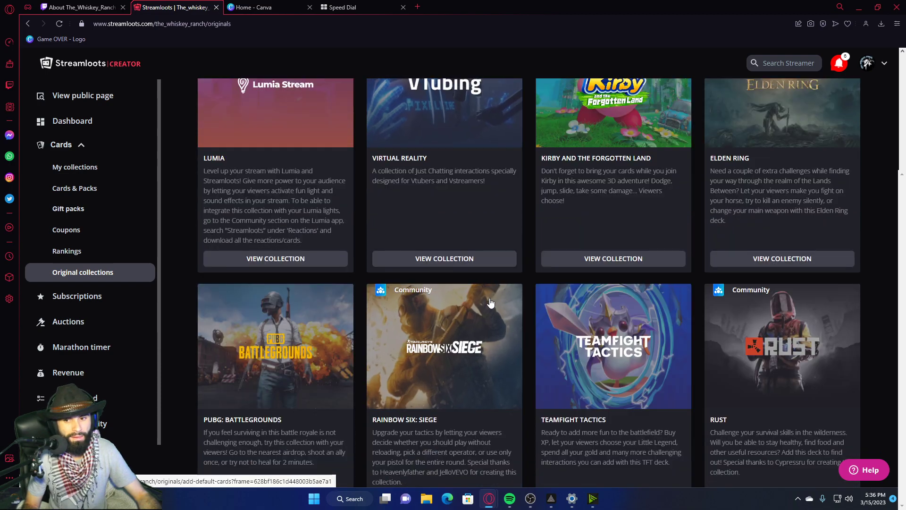
scroll(491, 303, "down", 7)
scroll(490, 305, "down", 7)
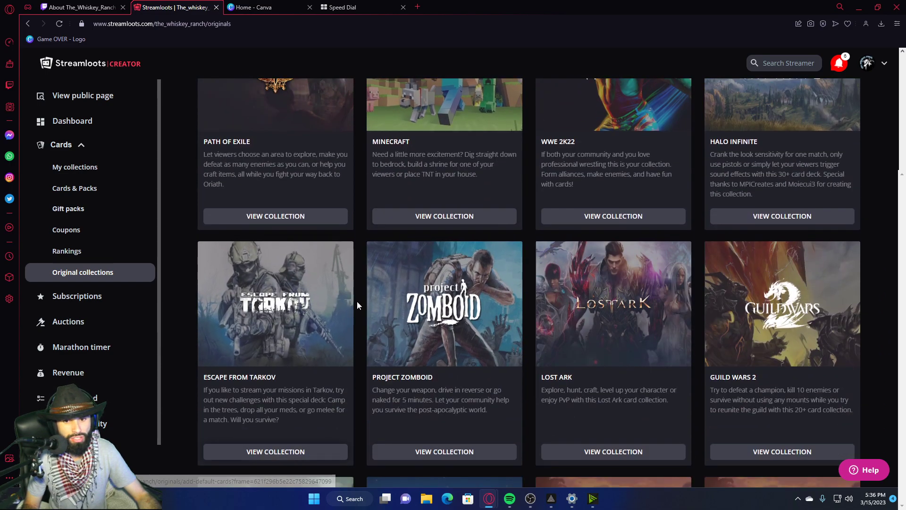
scroll(357, 302, "down", 3)
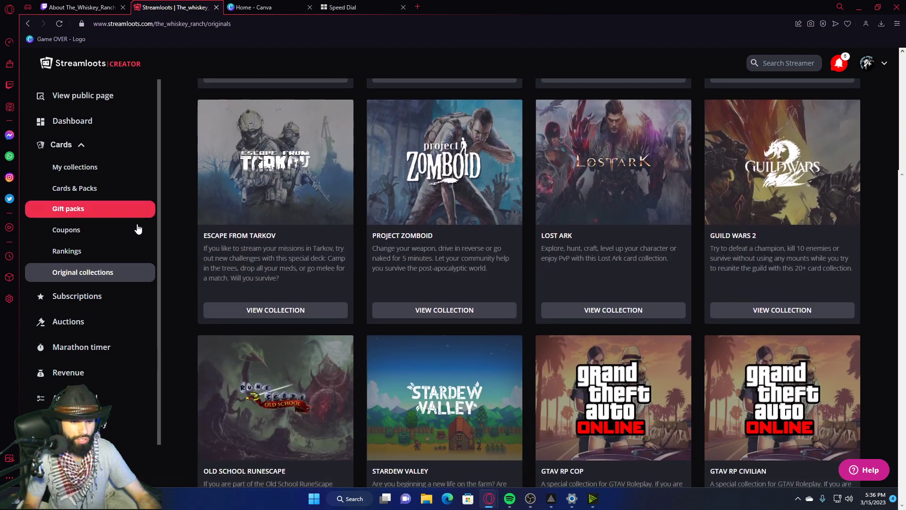
scroll(577, 131, "up", 4)
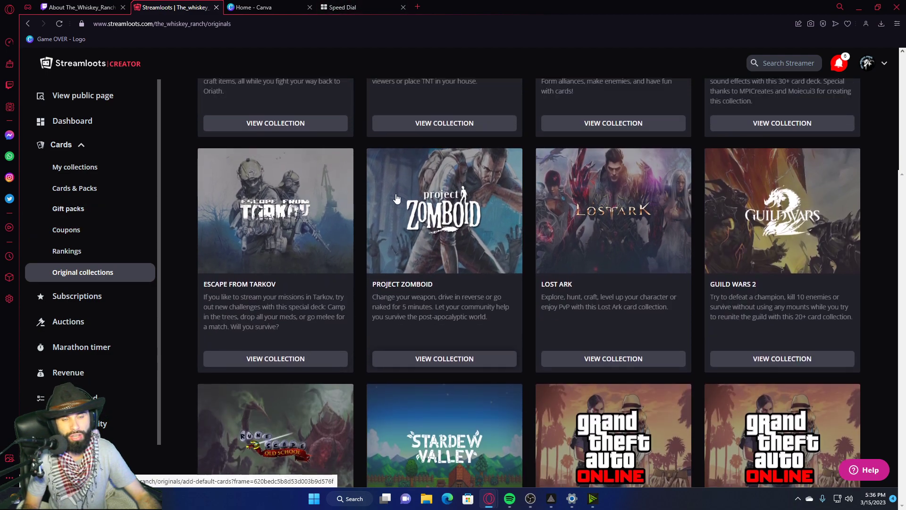
Close the originals page and reopen the channel's public Streamloots page through the "Buy your Cards here" panel on Twitch.
left_click(217, 7)
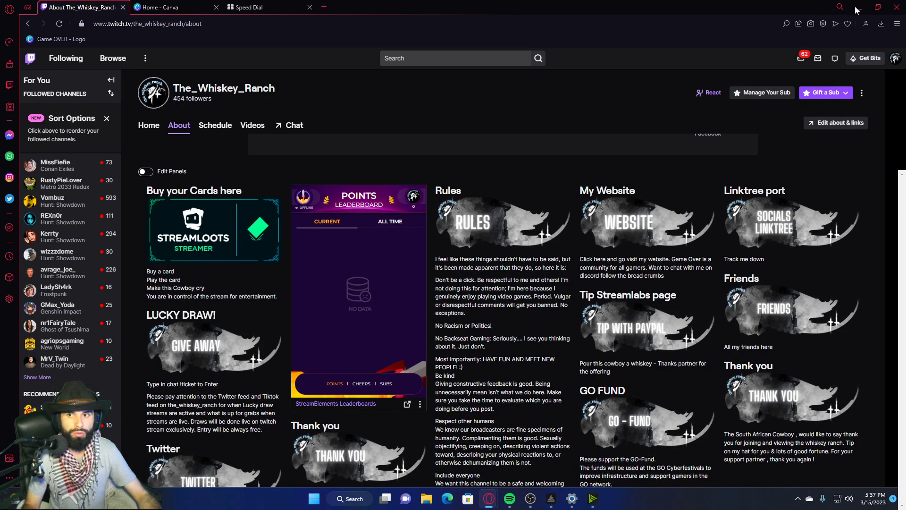
left_click(212, 228)
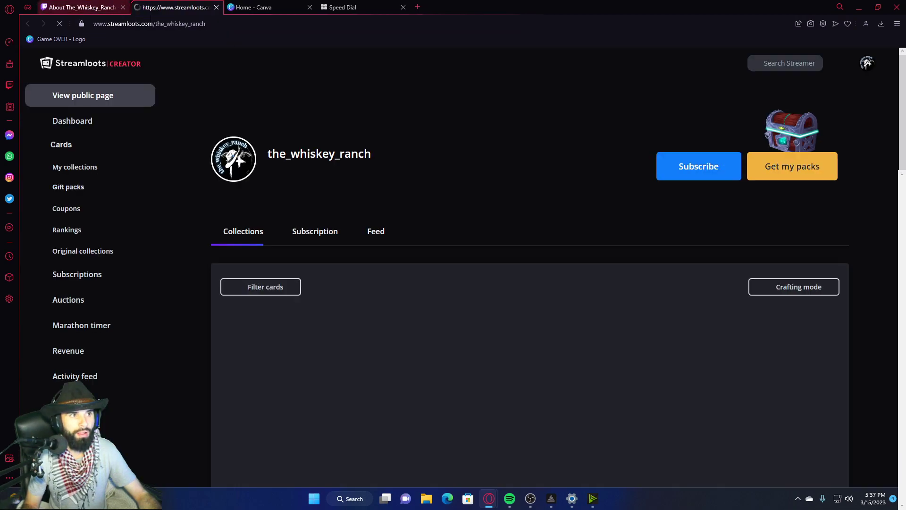
left_click(617, 199)
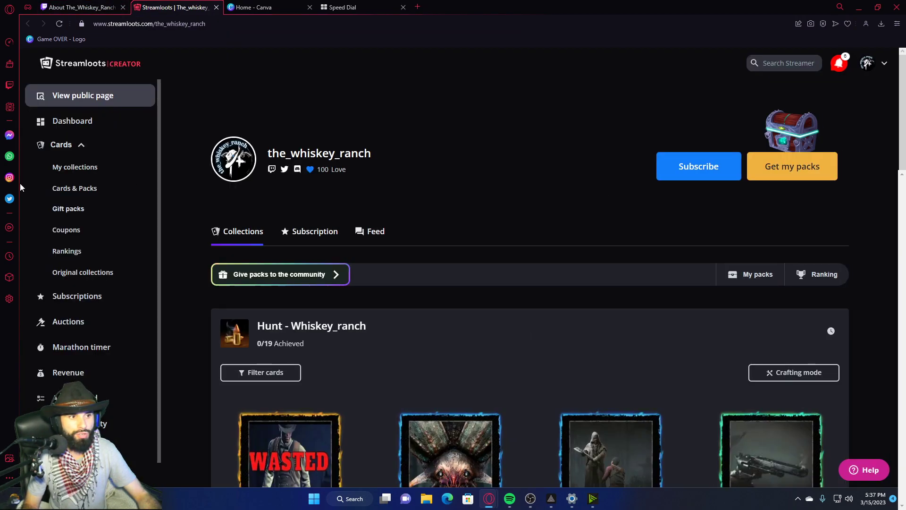
scroll(219, 285, "down", 3)
scroll(190, 296, "up", 3)
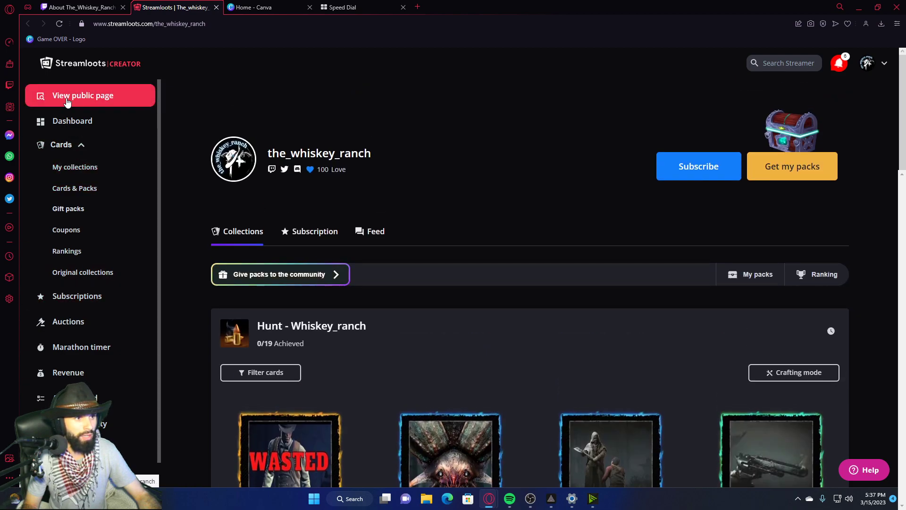
Look over the Reactions, Emotes and text-to-speech options in the Subscriptions general settings, and minimize the browser to reveal OBS.
left_click(87, 301)
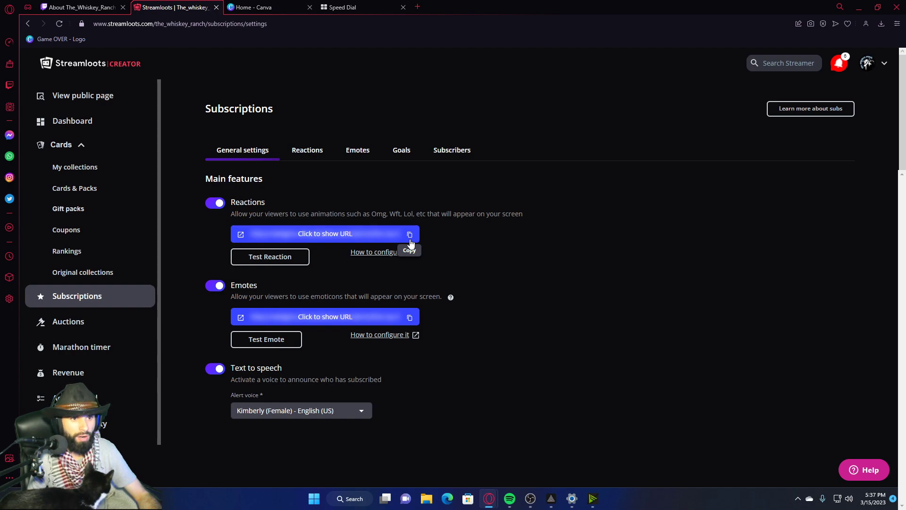
scroll(411, 236, "down", 2)
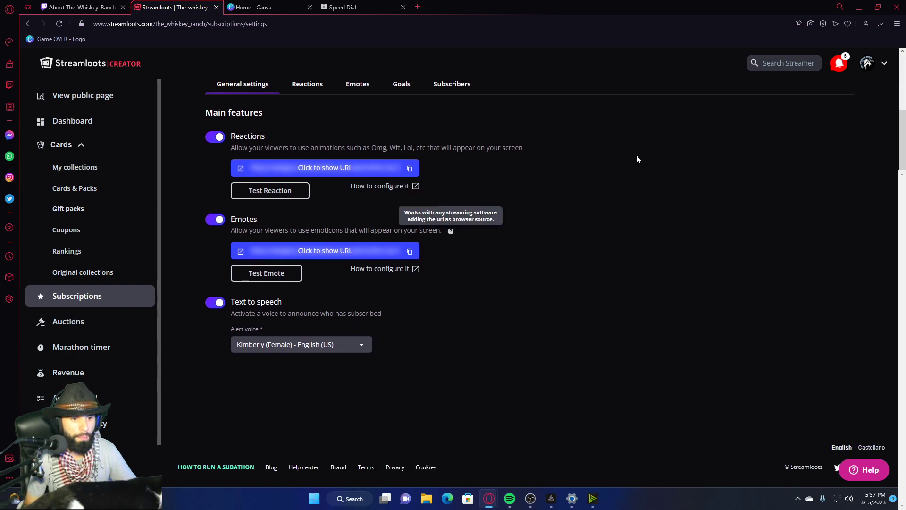
left_click(869, 10)
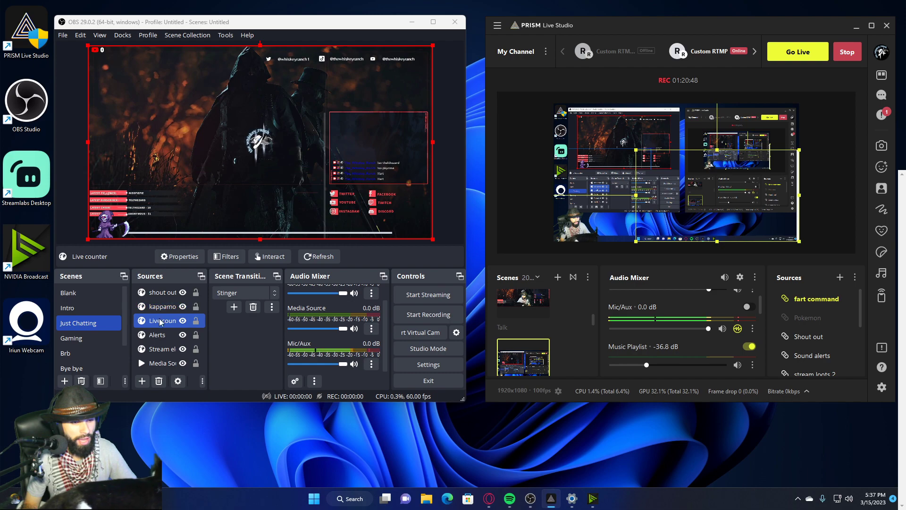
Inspect the audio monitoring modes of the active Just Chatting sources in OBS's Advanced Audio Properties and close the dialog.
left_click(201, 335, "ctrl")
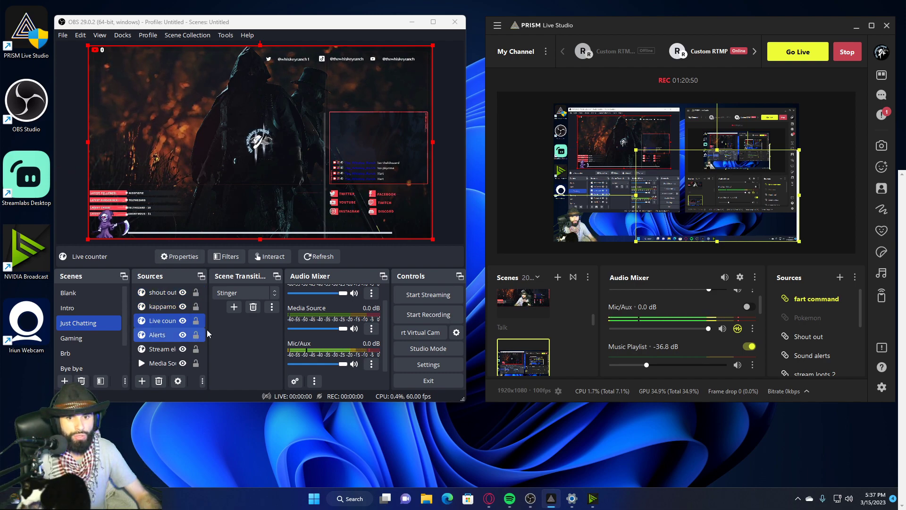
left_click(205, 334, "ctrl")
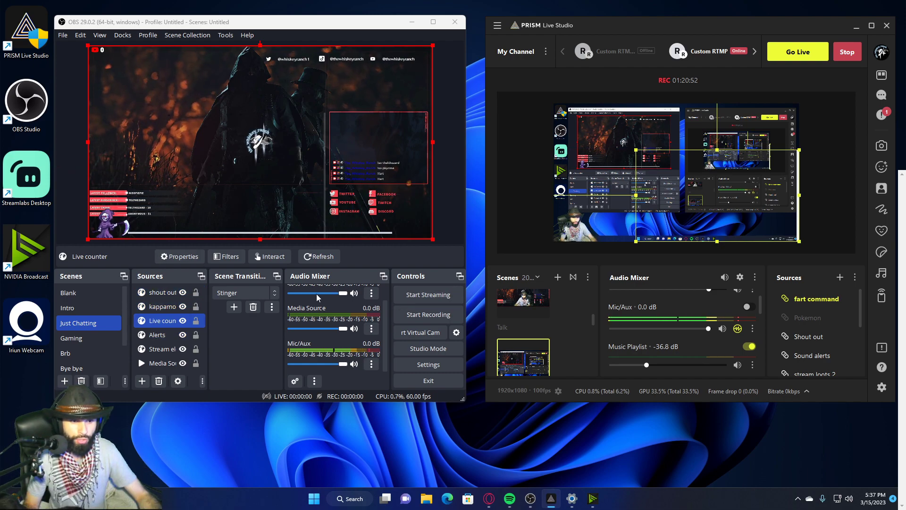
left_click(296, 383)
scroll(208, 229, "down", 2)
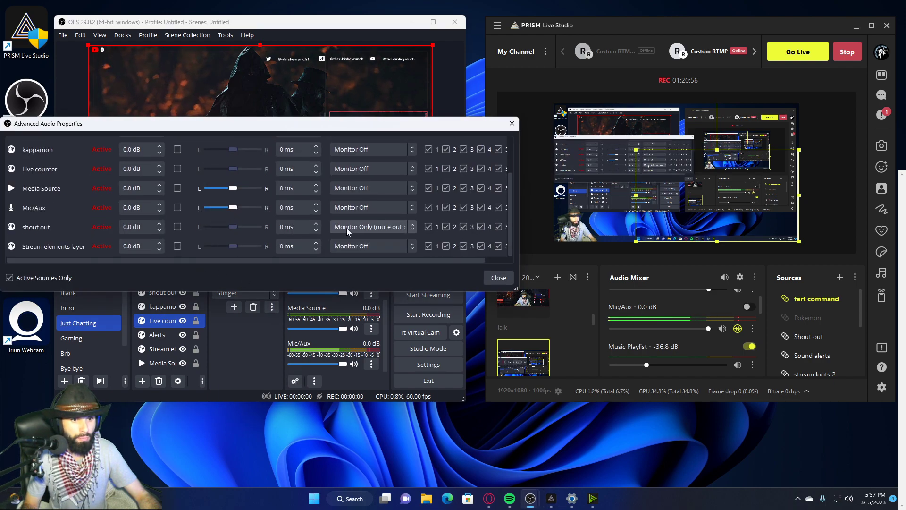
left_click(512, 123)
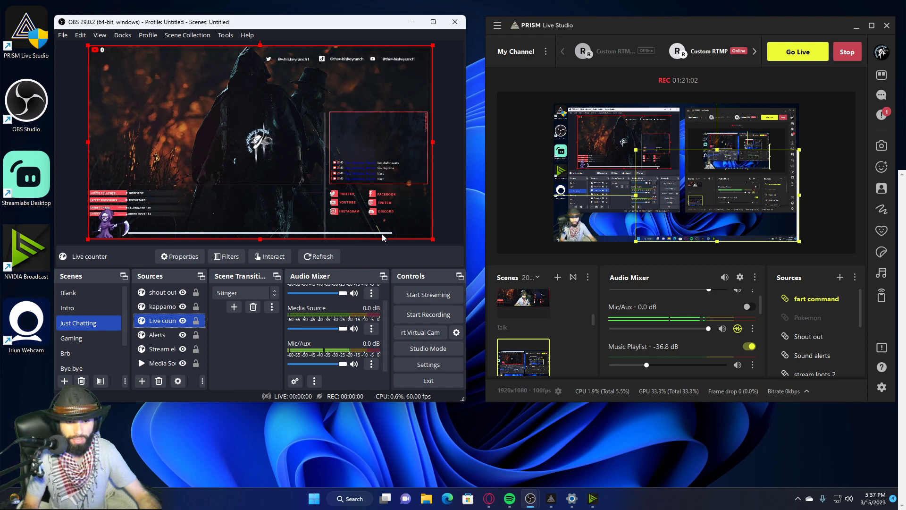
Bring back the browser, review the Twitch channel's About page up to its banner and trailer, and minimize the window.
mouse_move(489, 498)
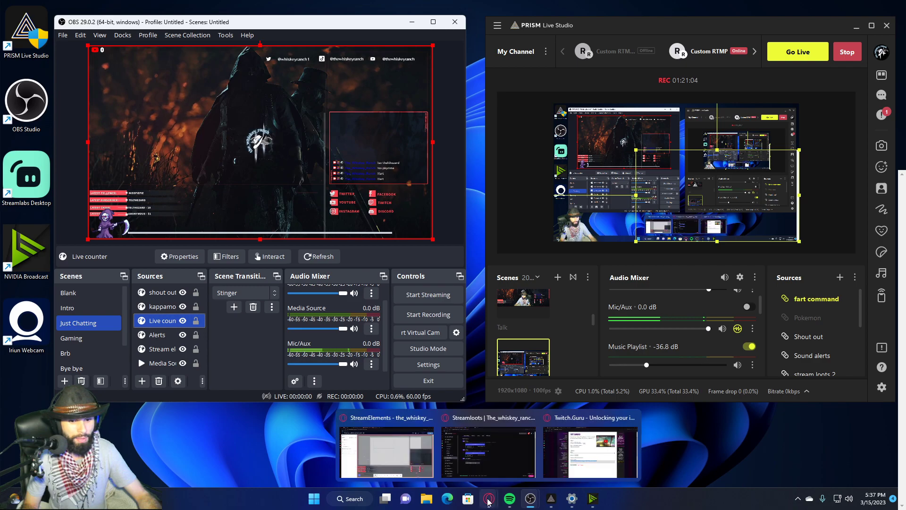
left_click(493, 462)
left_click(290, 8)
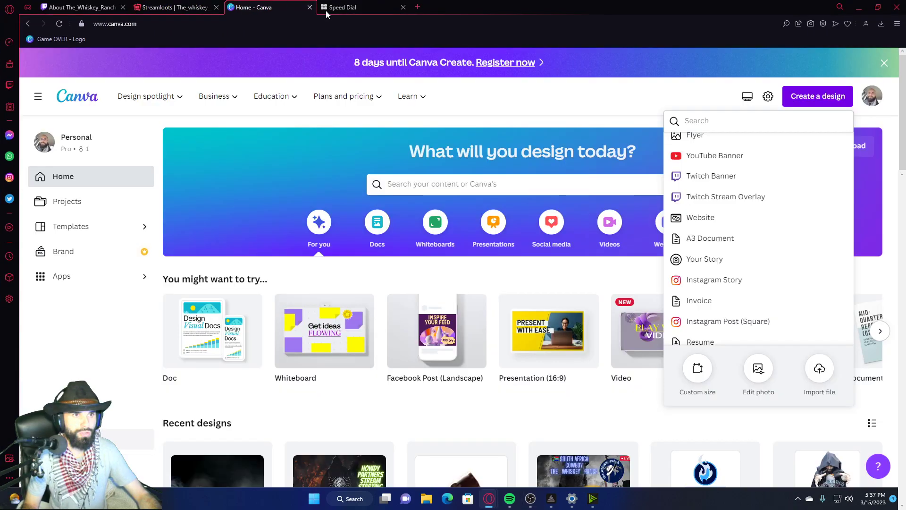
left_click(380, 12)
left_click(80, 8)
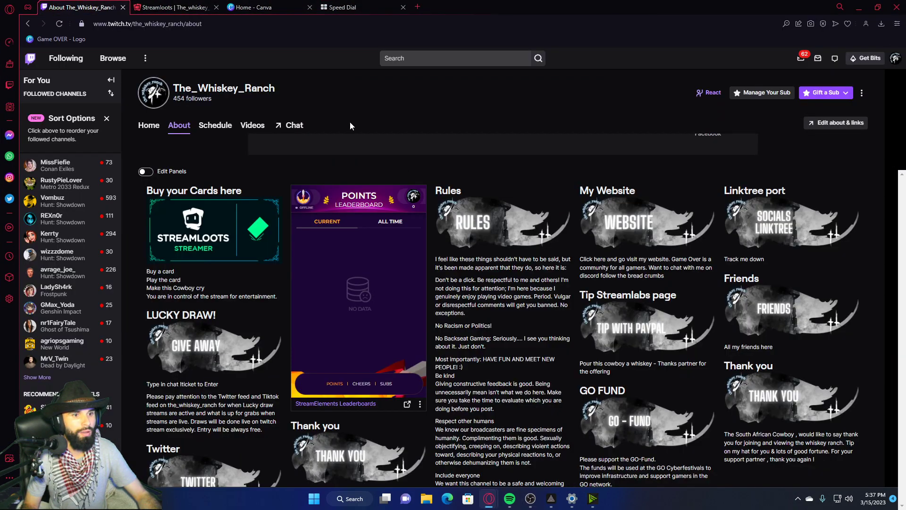
scroll(617, 364, "up", 2)
scroll(618, 364, "up", 2)
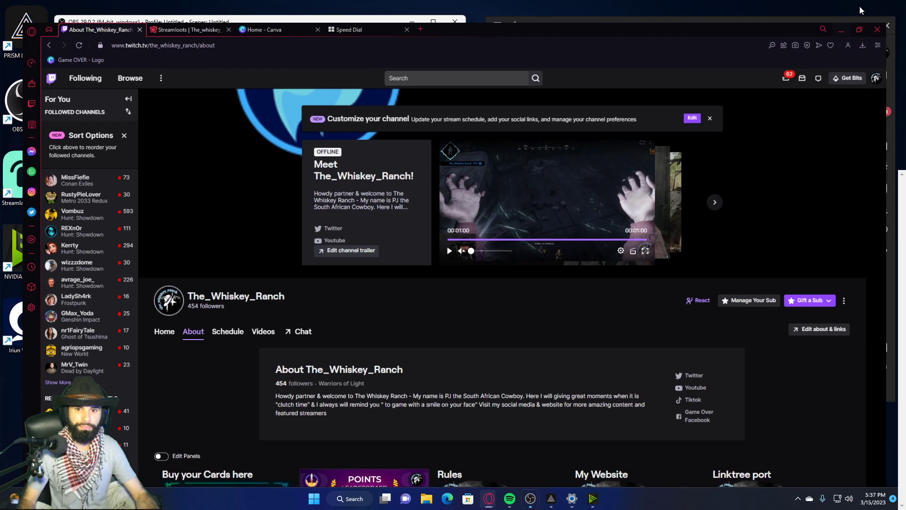
left_click(859, 7)
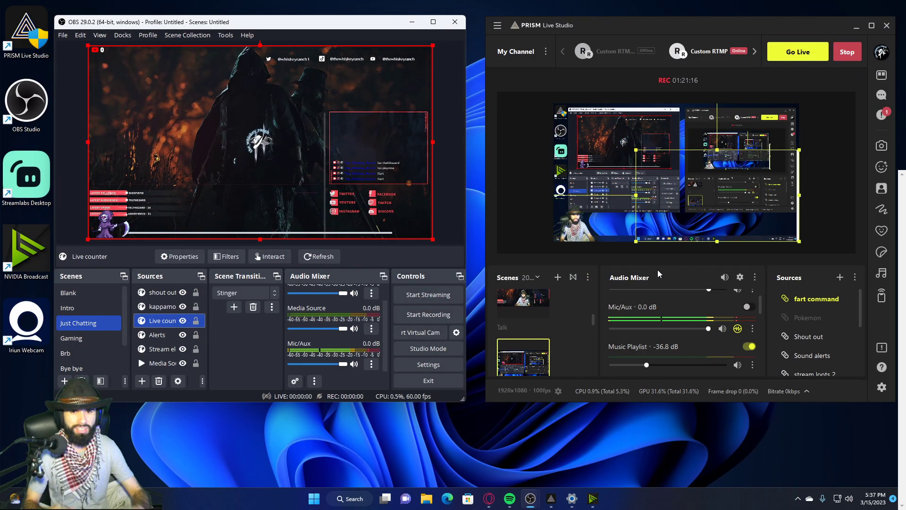